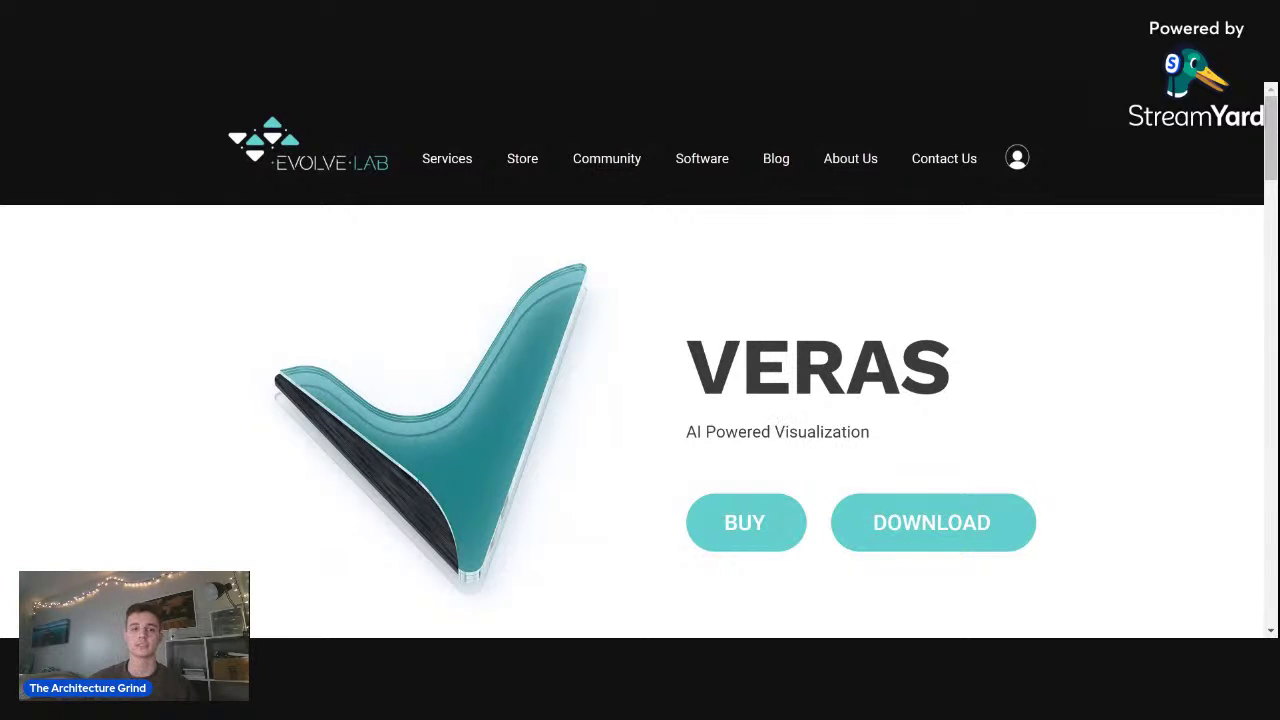
- Read the Veras product page's overview of supported Revit versions, features and applications
{"action": "left_click_drag", "start_coordinate": [1271, 160], "coordinate": [1268, 226]}
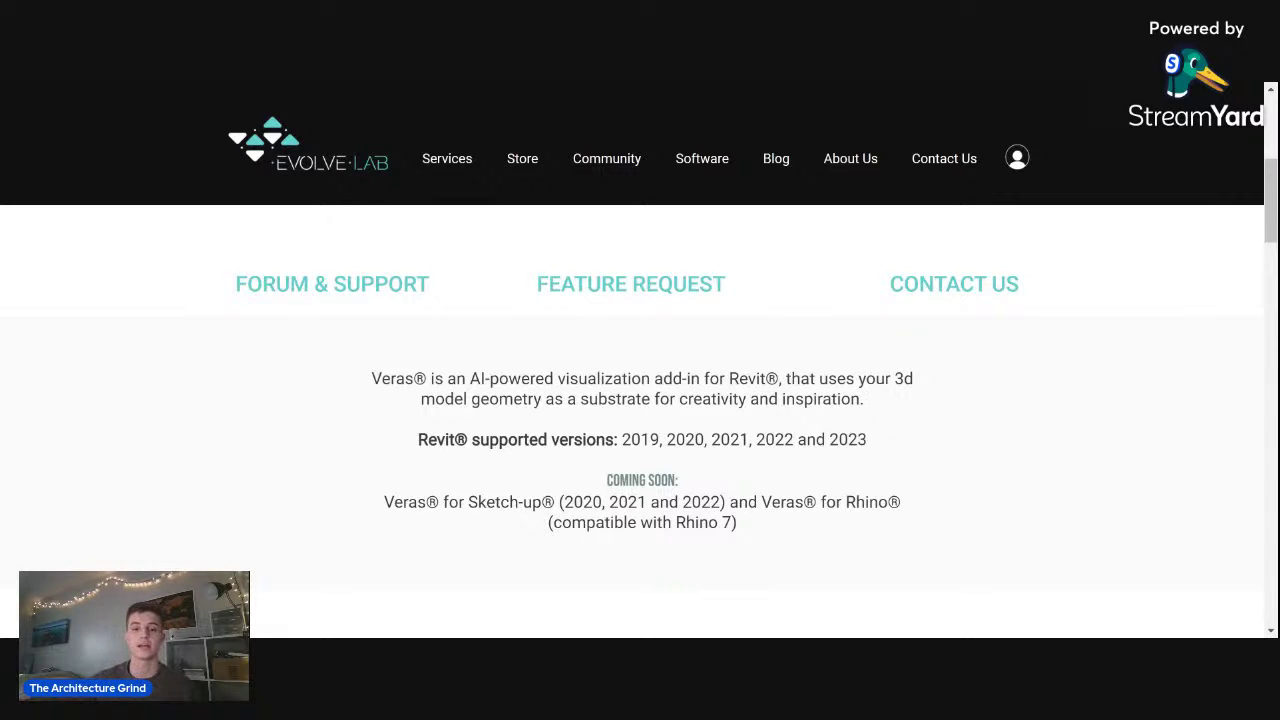
{"action": "left_click_drag", "start_coordinate": [1268, 200], "coordinate": [1273, 242]}
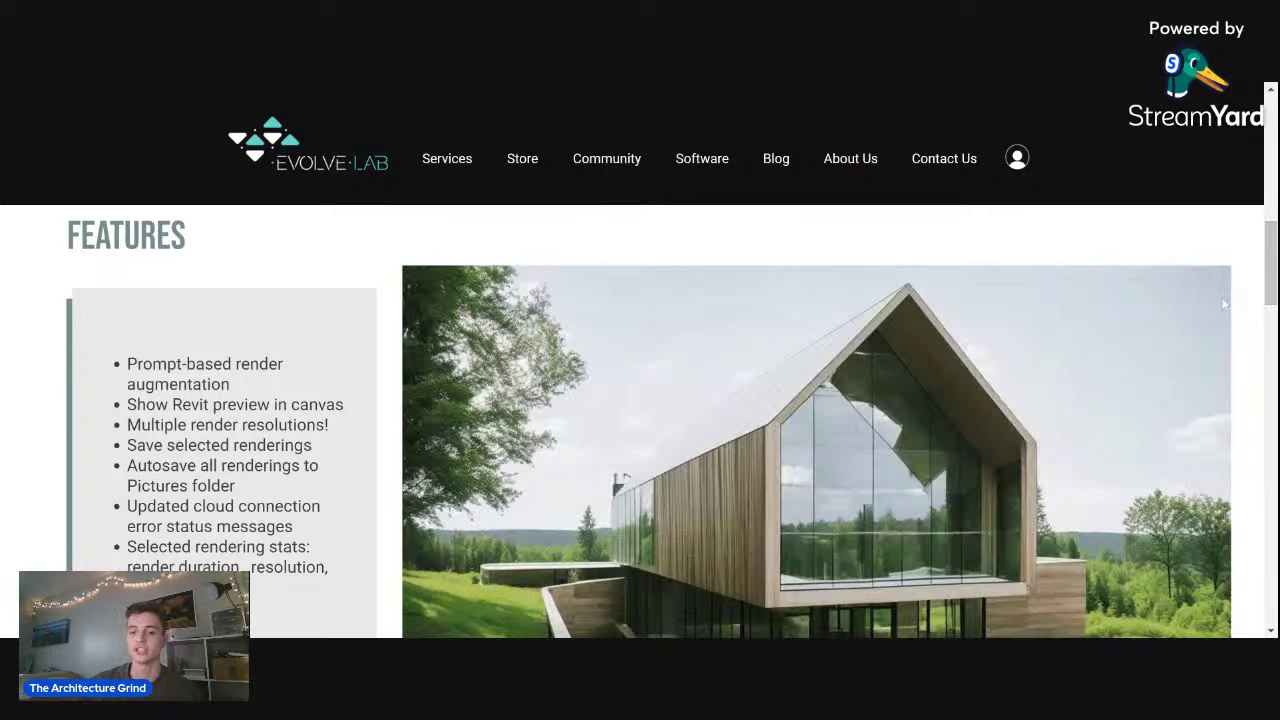
{"action": "left_click_drag", "start_coordinate": [1270, 247], "coordinate": [1270, 262]}
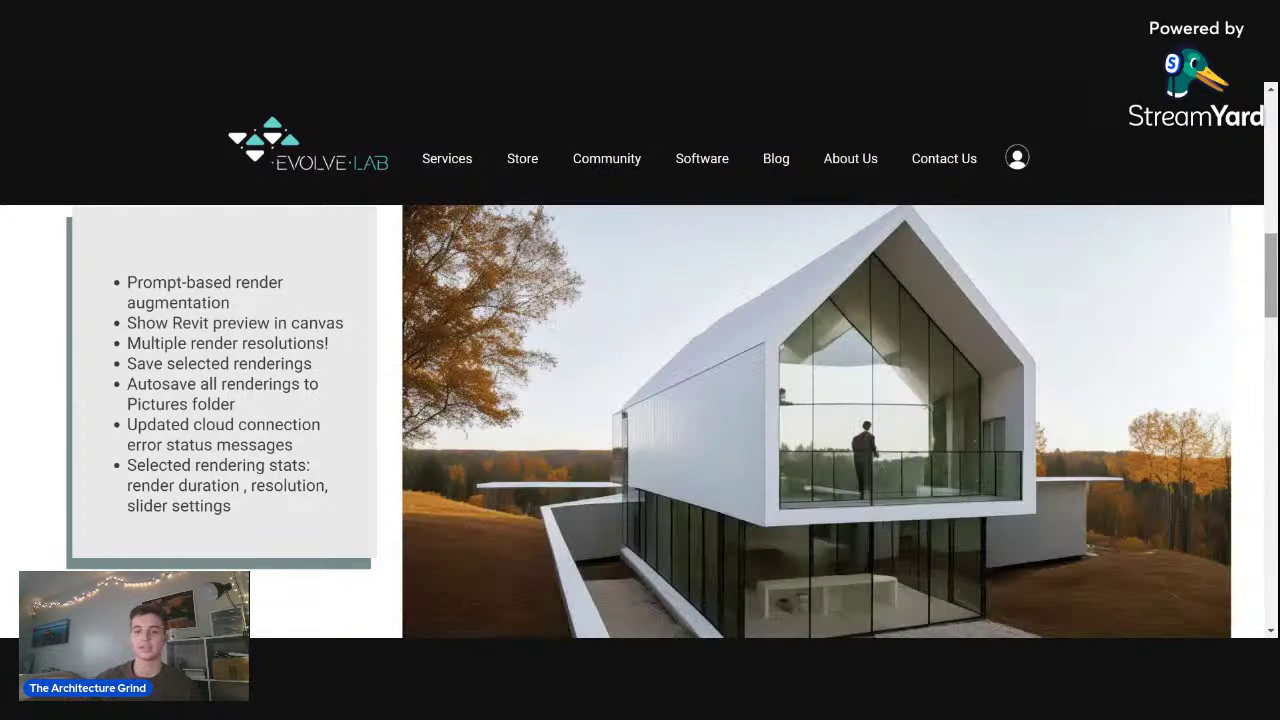
{"action": "scroll", "coordinate": [1273, 262], "scroll_direction": "down", "scroll_amount": 1}
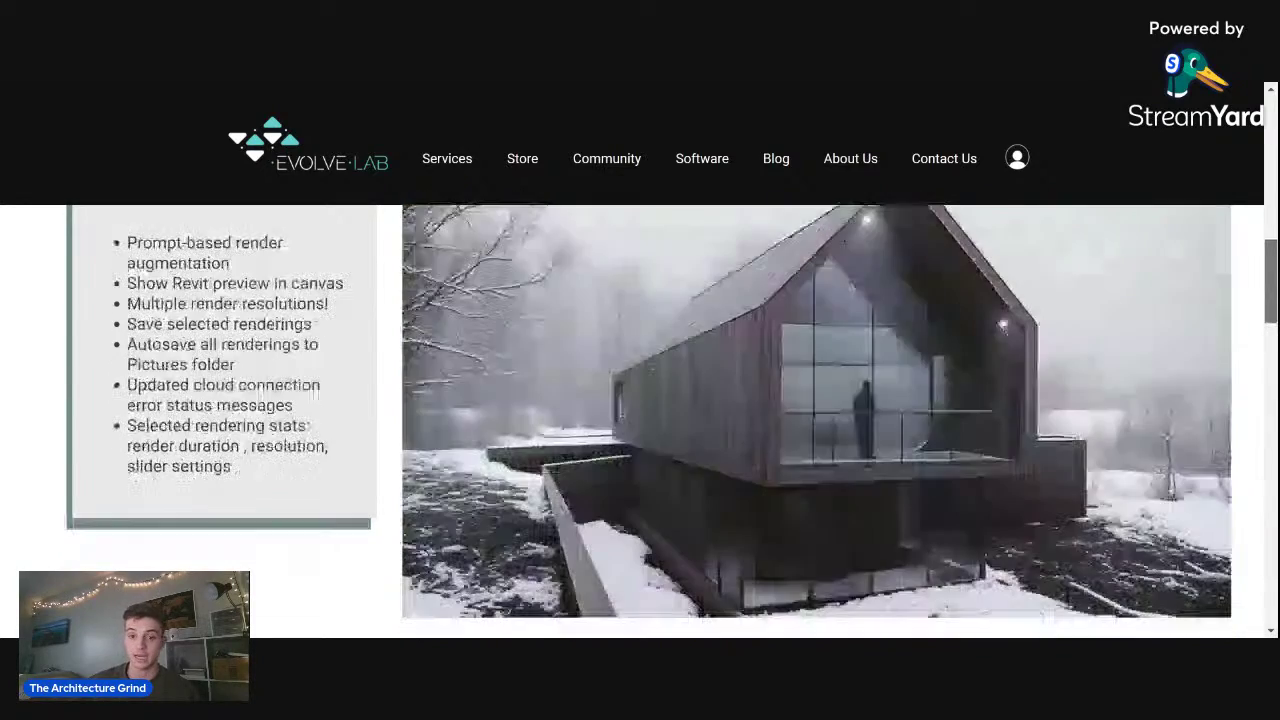
{"action": "scroll", "coordinate": [640, 420], "scroll_direction": "down", "scroll_amount": 1}
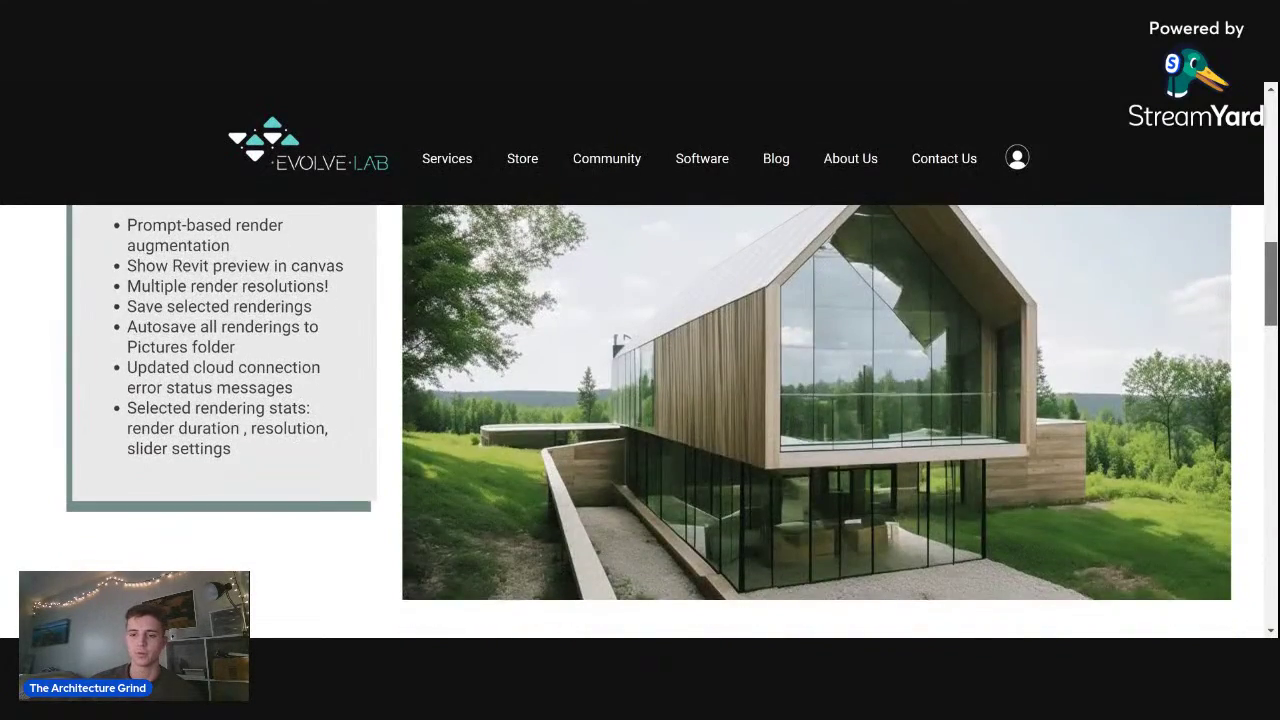
{"action": "scroll", "coordinate": [1268, 322], "scroll_direction": "down", "scroll_amount": 3}
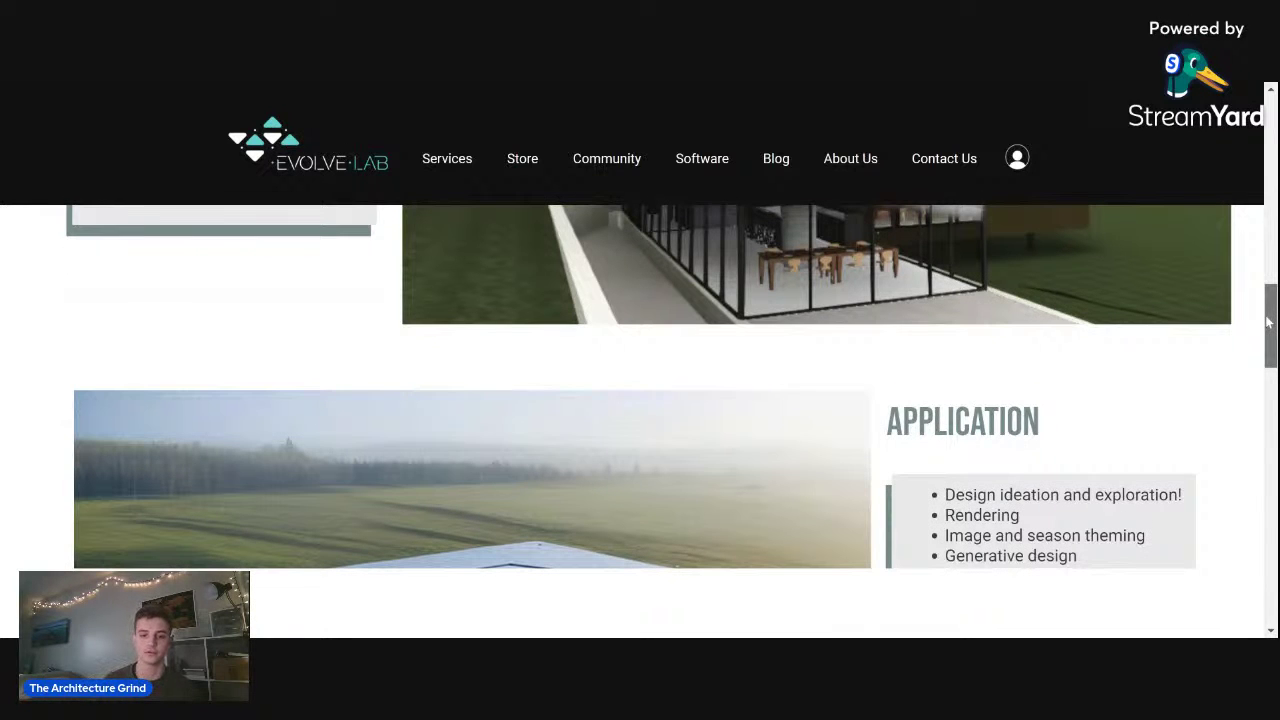
{"action": "left_click_drag", "start_coordinate": [1268, 322], "coordinate": [1266, 348]}
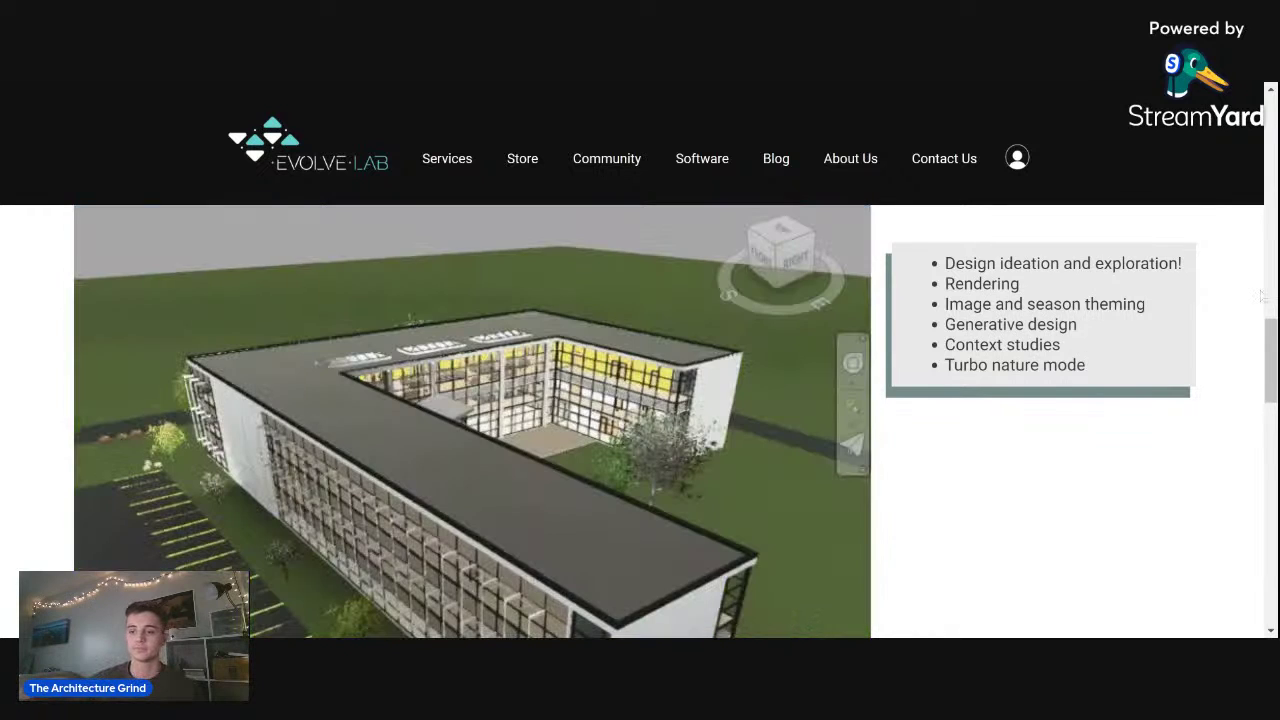
- Review the Trial, Standard and Enterprise subscription options for Veras, including renderings, resolutions and pricing
{"action": "scroll", "coordinate": [1262, 473], "scroll_direction": "down", "scroll_amount": 8}
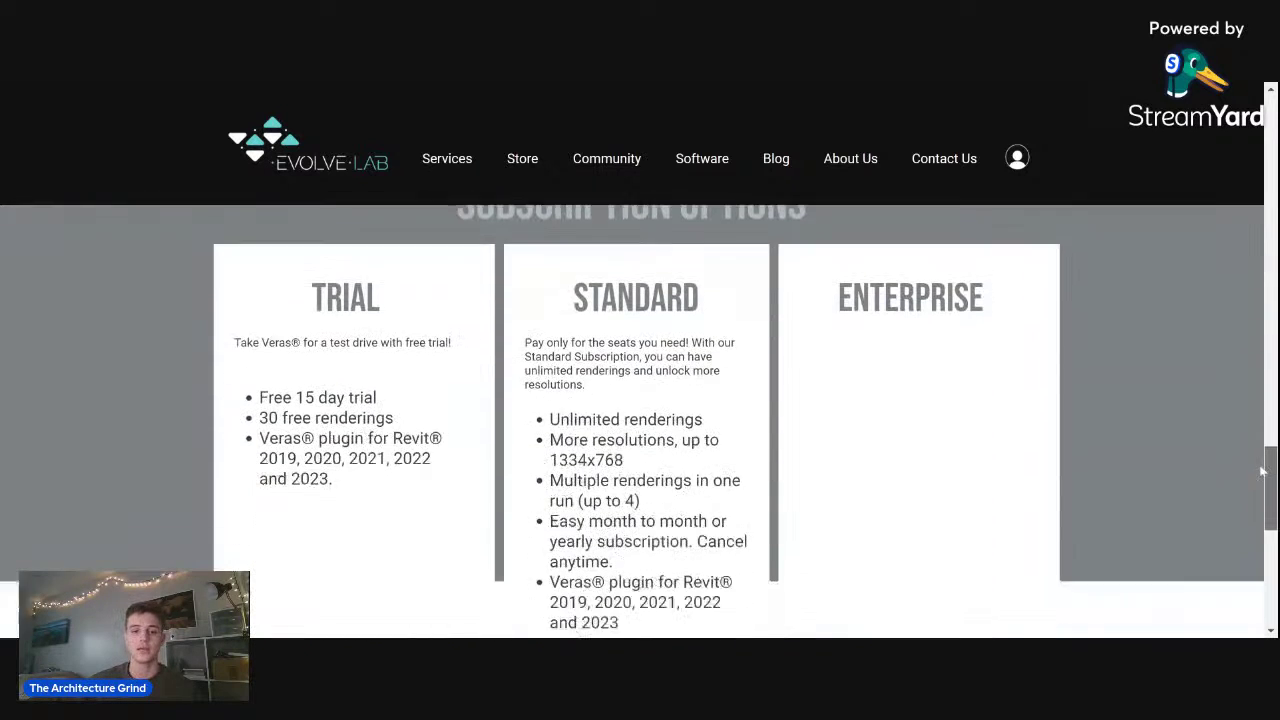
{"action": "scroll", "coordinate": [1263, 475], "scroll_direction": "down", "scroll_amount": 1}
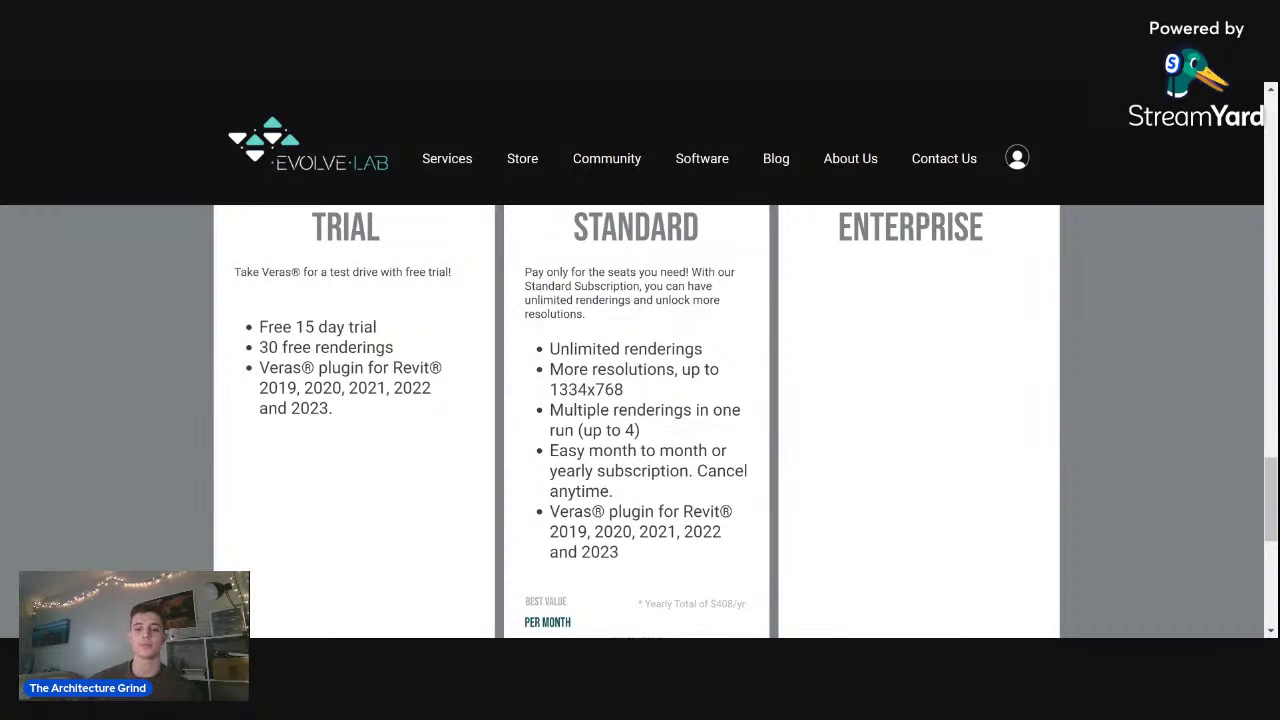
{"action": "scroll", "coordinate": [740, 432], "scroll_direction": "up", "scroll_amount": 1}
{"action": "scroll", "coordinate": [740, 432], "scroll_direction": "down", "scroll_amount": 3}
{"action": "scroll", "coordinate": [740, 432], "scroll_direction": "down", "scroll_amount": 2}
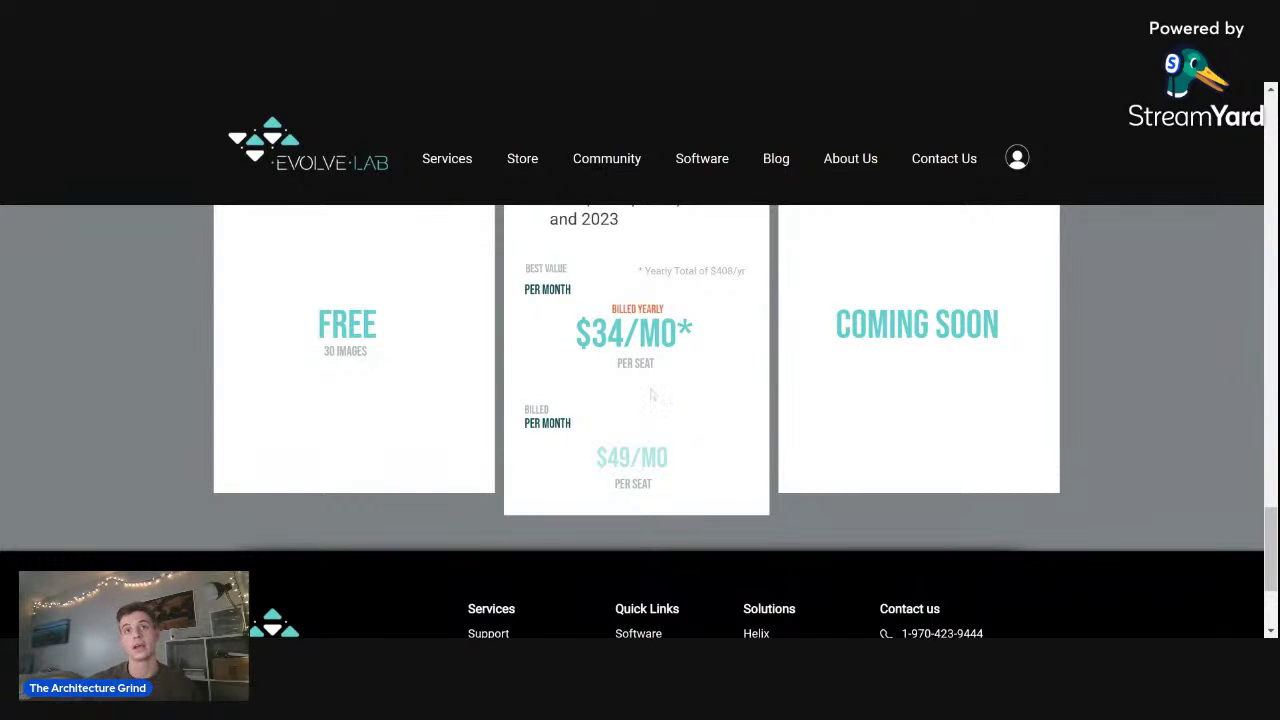
{"action": "left_click_drag", "start_coordinate": [1270, 550], "coordinate": [1275, 494]}
{"action": "scroll", "coordinate": [640, 420], "scroll_direction": "down", "scroll_amount": 1}
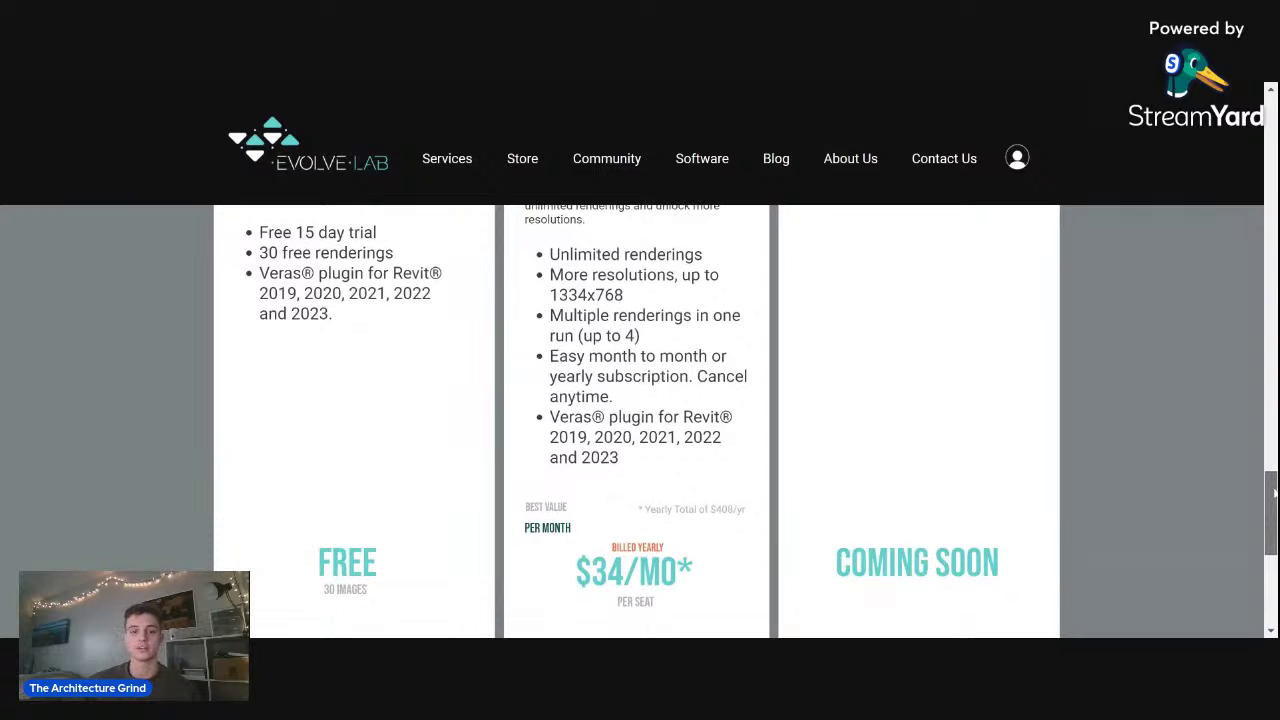
{"action": "left_click_drag", "start_coordinate": [1274, 494], "coordinate": [1274, 480]}
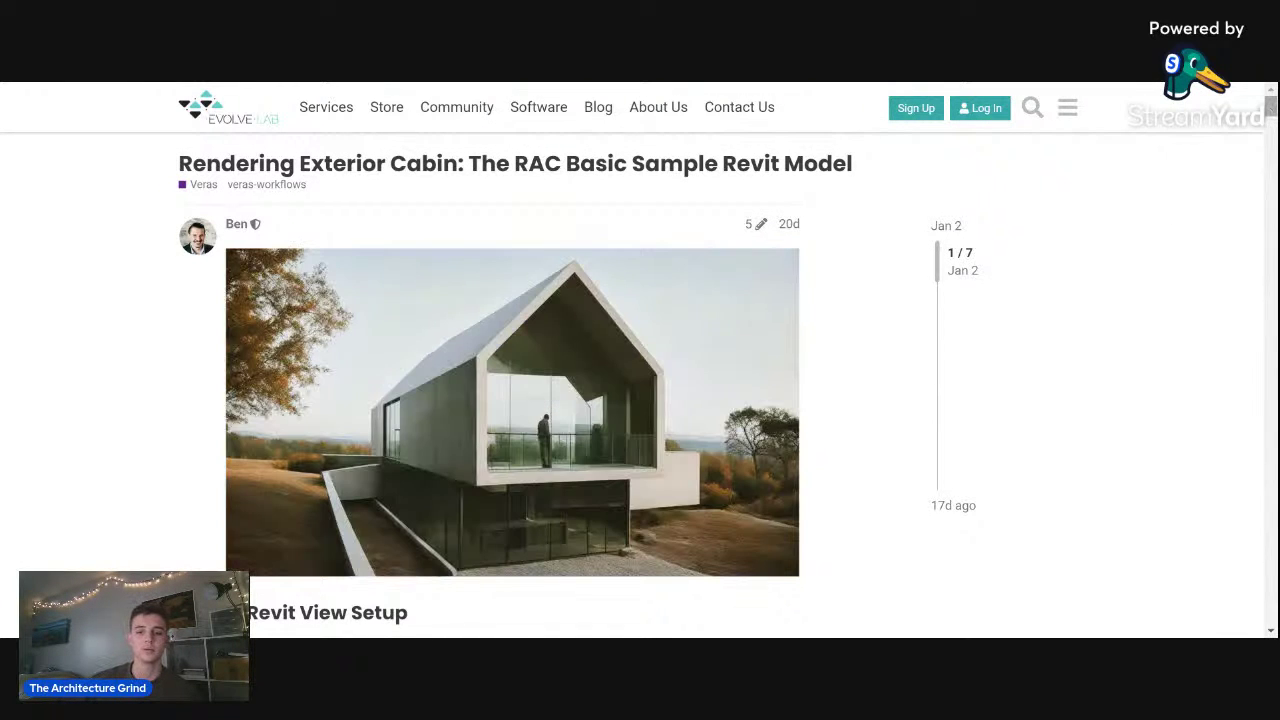
- Read the Revit view setup section of the exterior cabin rendering tutorial, including its recommended Graphic Display Options
{"action": "scroll", "coordinate": [640, 400], "scroll_direction": "down", "scroll_amount": 2}
{"action": "scroll", "coordinate": [640, 400], "scroll_direction": "down", "scroll_amount": 3}
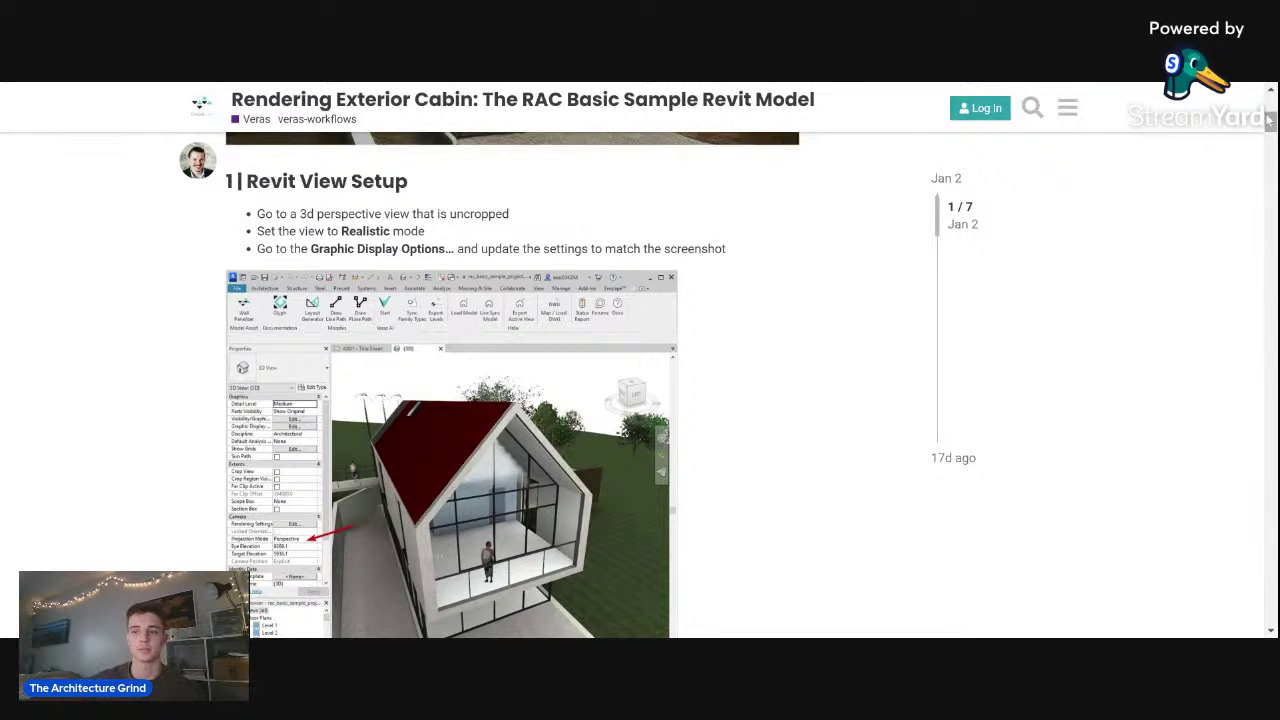
{"action": "scroll", "coordinate": [1269, 120], "scroll_direction": "down", "scroll_amount": 2}
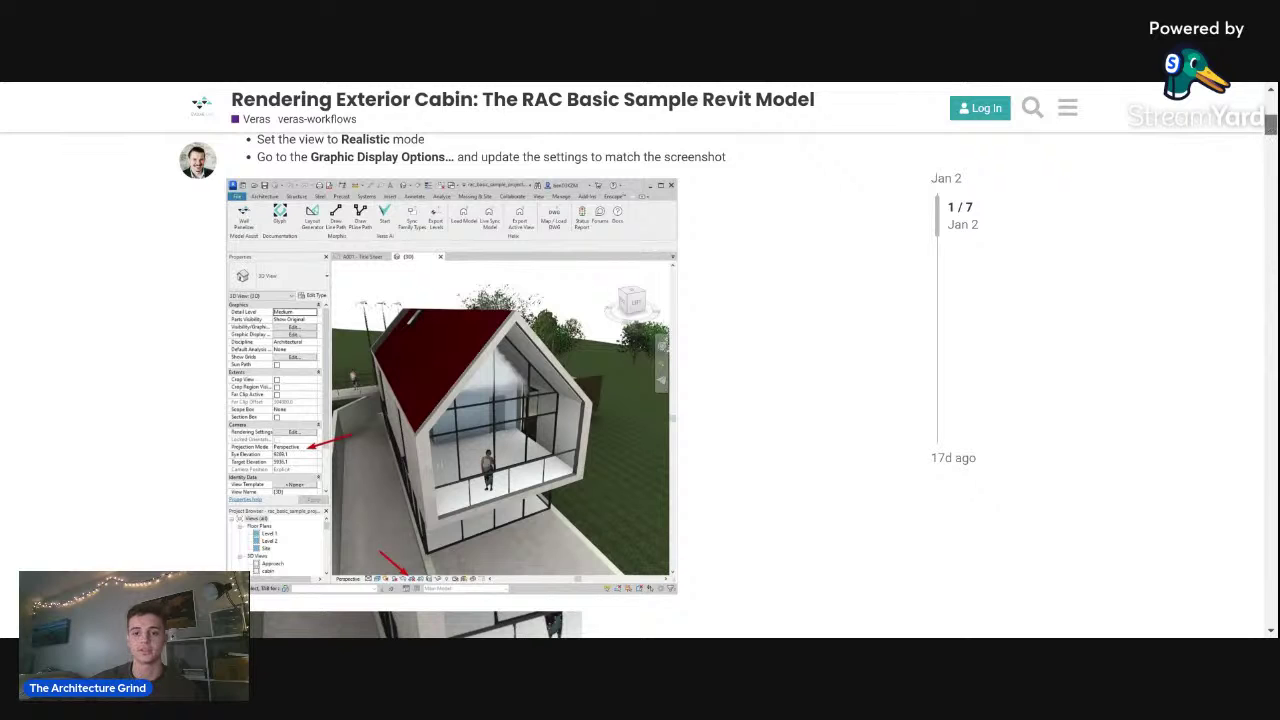
{"action": "scroll", "coordinate": [475, 386], "scroll_direction": "down", "scroll_amount": 5}
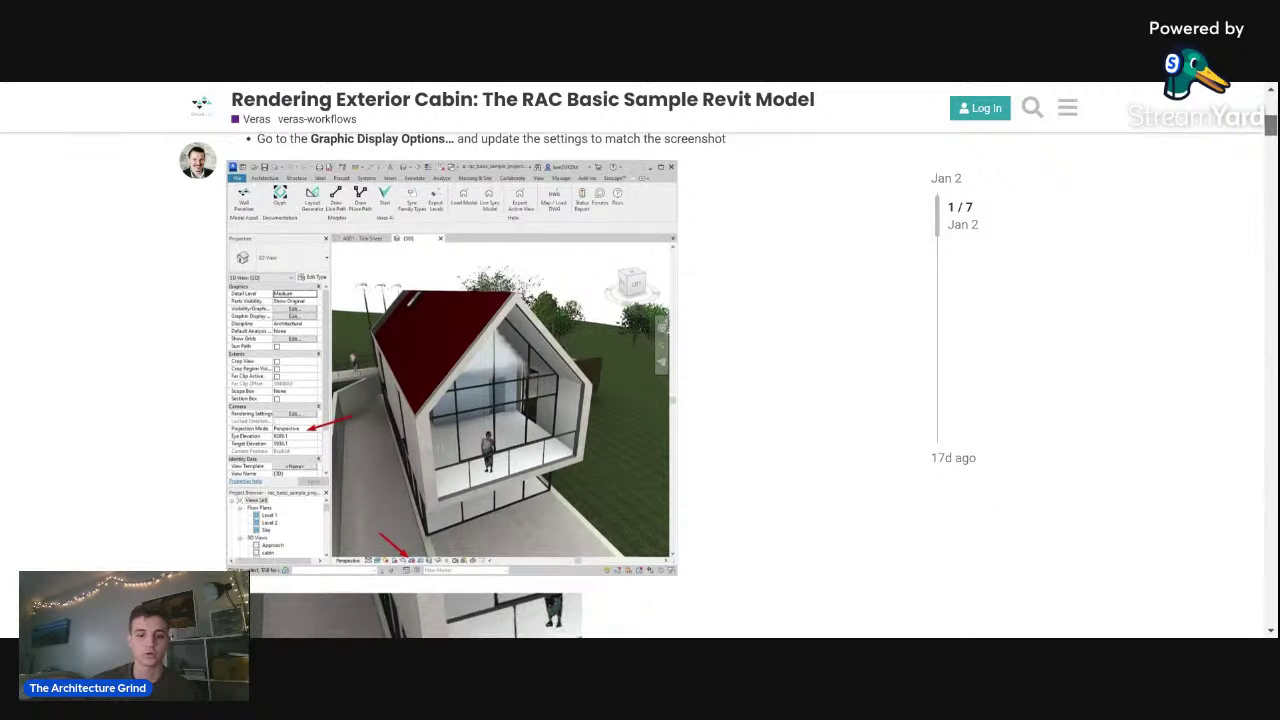
{"action": "scroll", "coordinate": [420, 386], "scroll_direction": "down", "scroll_amount": 5}
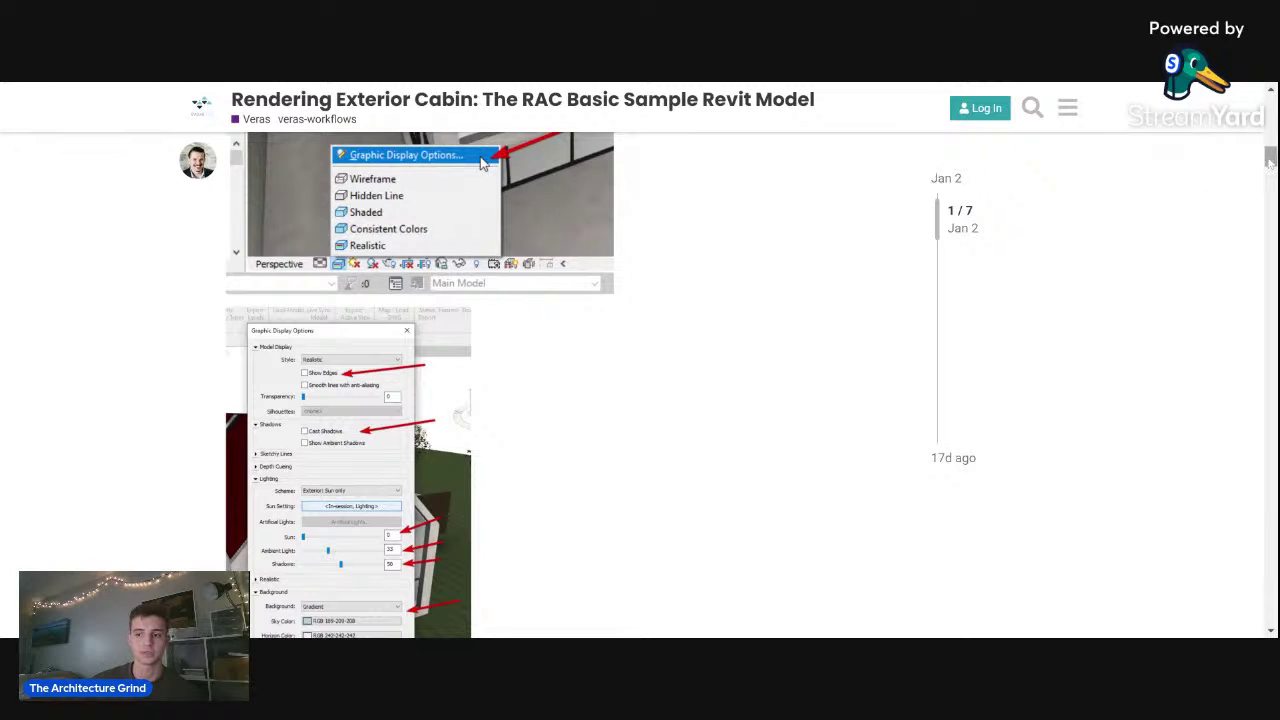
{"action": "left_click_drag", "start_coordinate": [1269, 160], "coordinate": [1268, 168]}
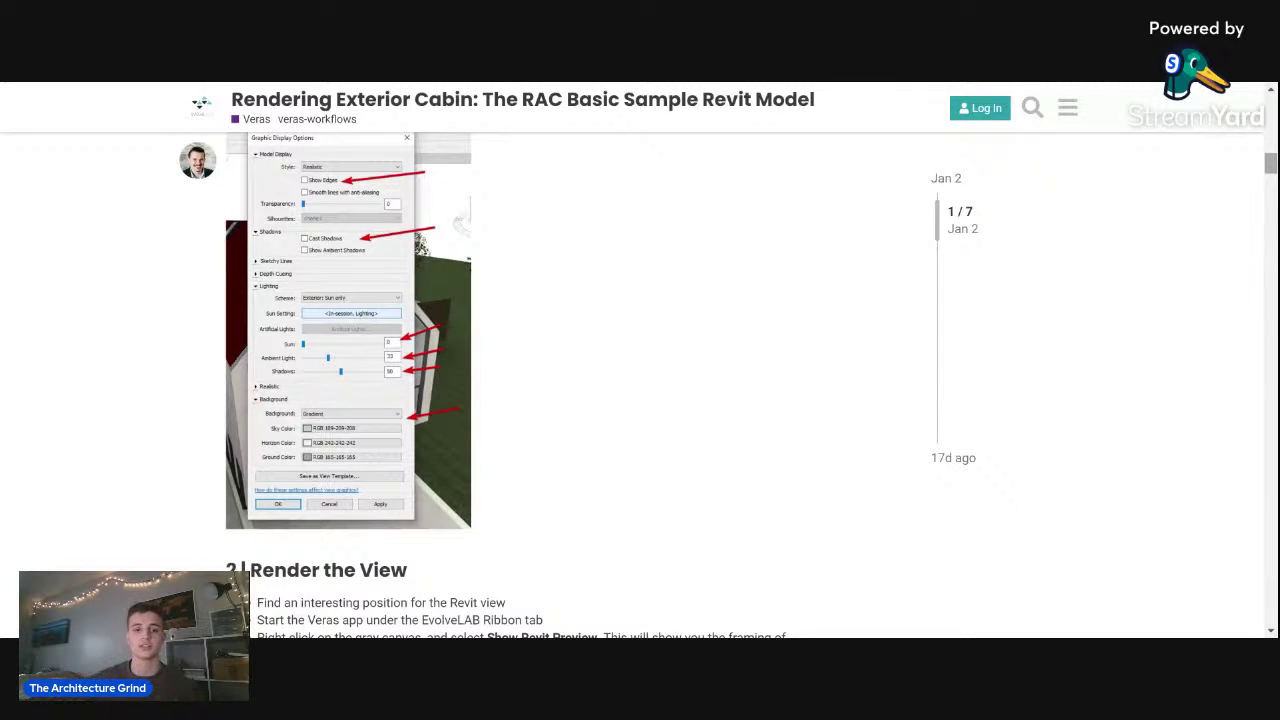
- Examine the tutorial's instructions for rendering the view and its example prompts for materials, seasons and weather
{"action": "left_click_drag", "start_coordinate": [1270, 165], "coordinate": [1270, 182]}
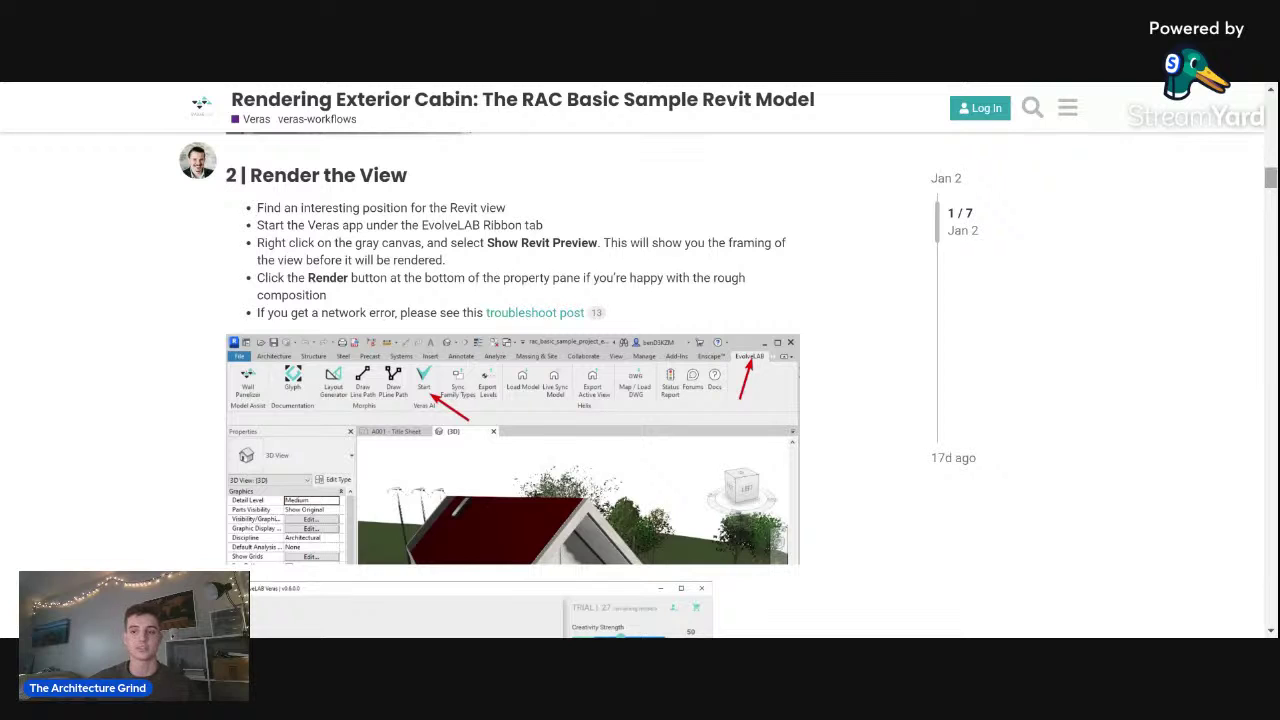
{"action": "scroll", "coordinate": [640, 385], "scroll_direction": "down", "scroll_amount": 8}
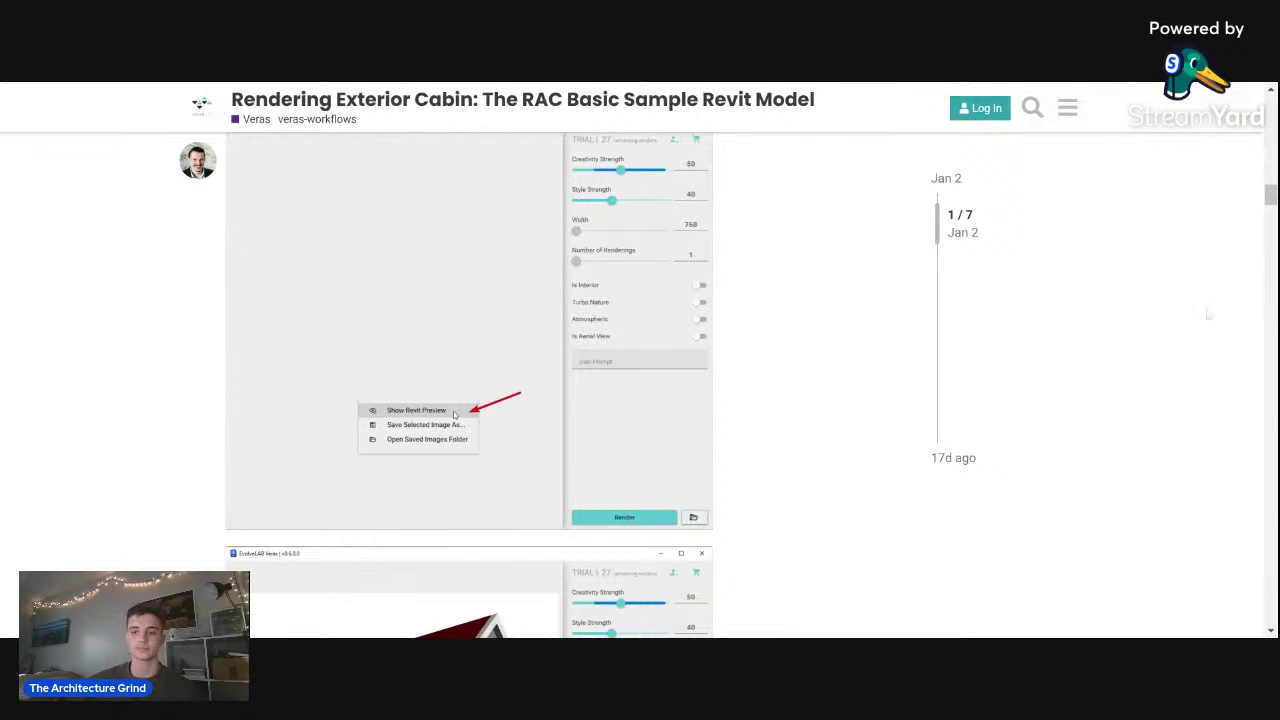
{"action": "scroll", "coordinate": [1158, 322], "scroll_direction": "down", "scroll_amount": 3}
{"action": "scroll", "coordinate": [1158, 322], "scroll_direction": "up", "scroll_amount": 1}
{"action": "left_click_drag", "start_coordinate": [1268, 205], "coordinate": [1271, 229]}
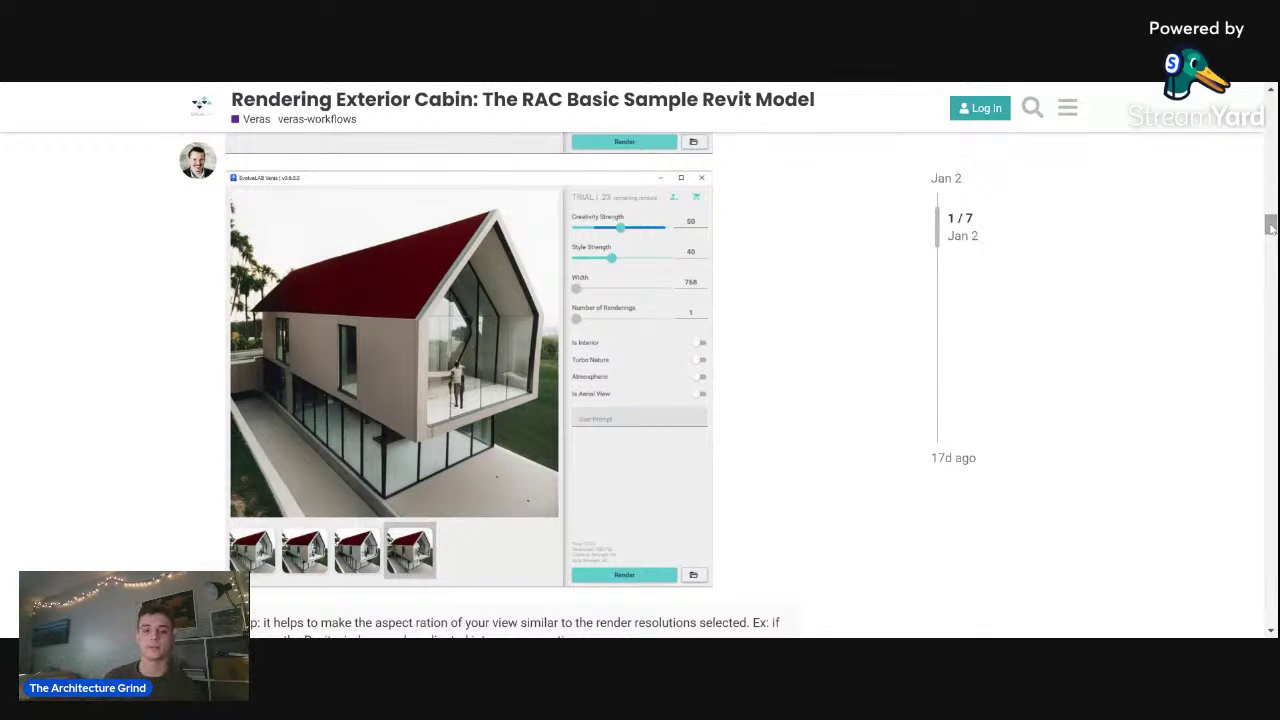
{"action": "left_click_drag", "start_coordinate": [1270, 226], "coordinate": [1266, 254]}
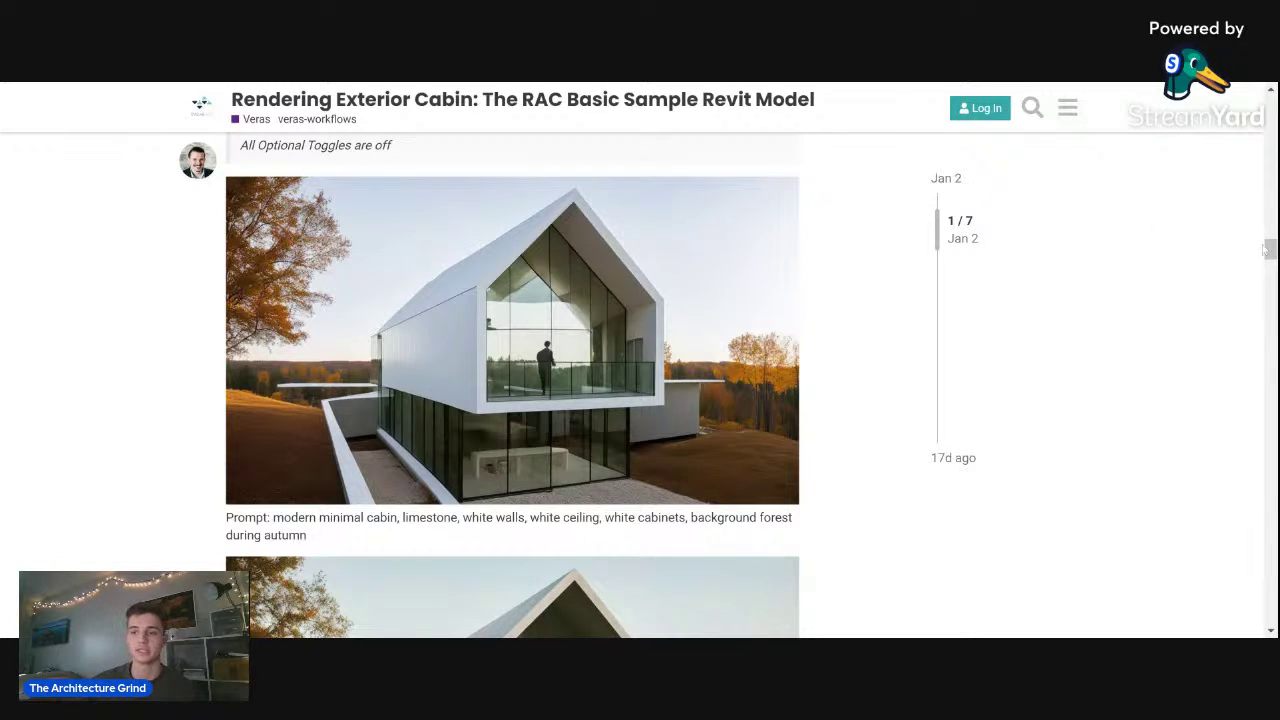
{"action": "left_click_drag", "start_coordinate": [1268, 250], "coordinate": [1264, 281]}
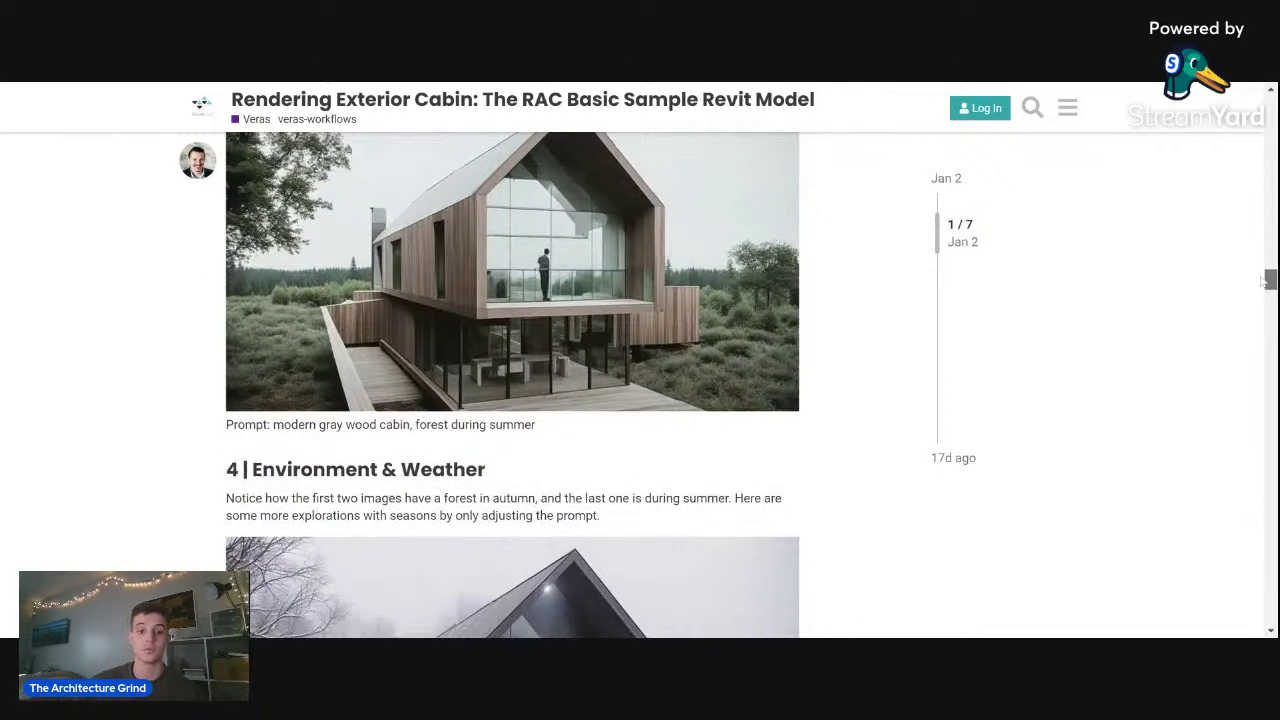
{"action": "left_click_drag", "start_coordinate": [1264, 281], "coordinate": [1262, 294]}
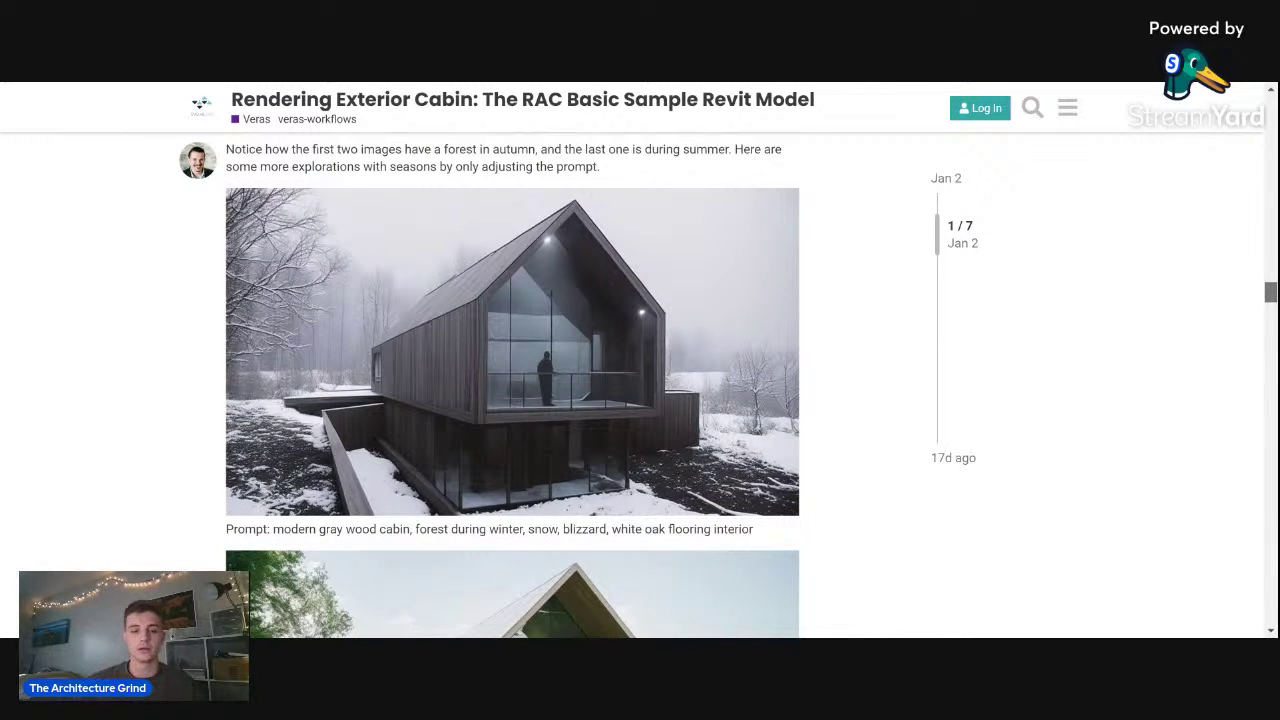
{"action": "left_click_drag", "start_coordinate": [1262, 298], "coordinate": [1266, 340]}
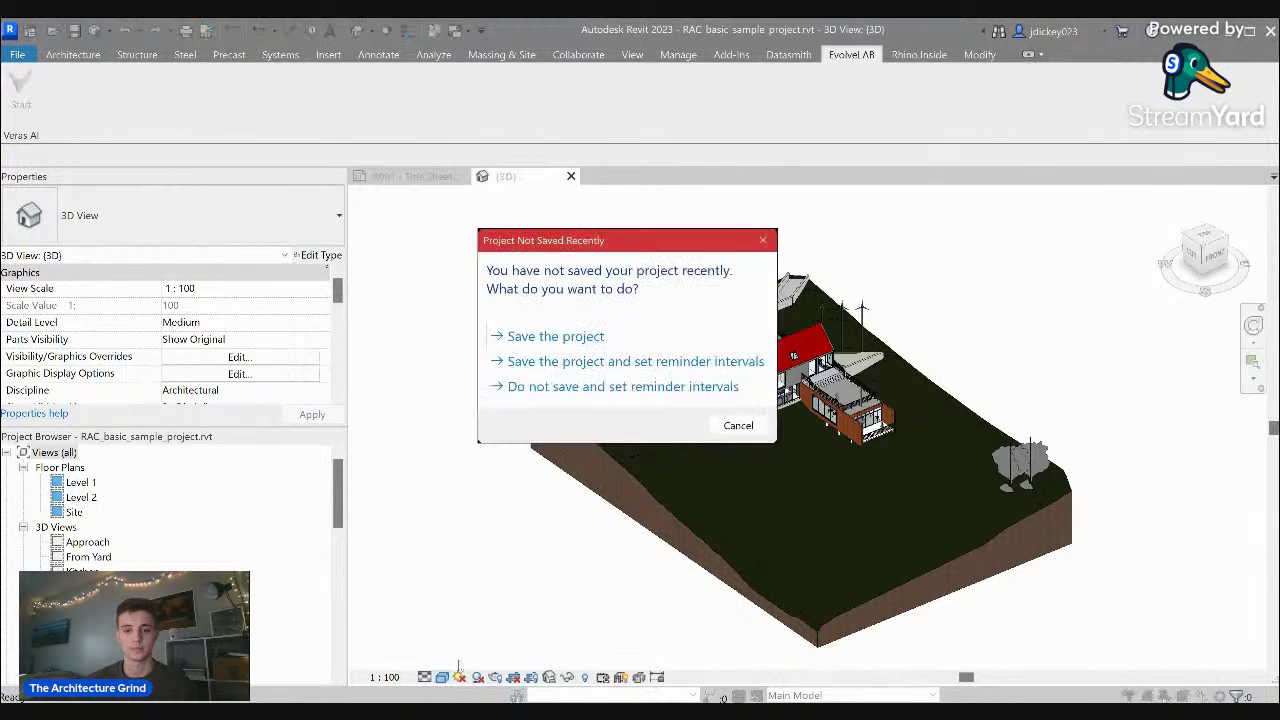
- In Revit, dismiss the save reminder and set the 3D view's lighting to Sun 11 and Ambient Light 33 in Graphic Display Options
{"action": "left_click", "coordinate": [739, 430]}
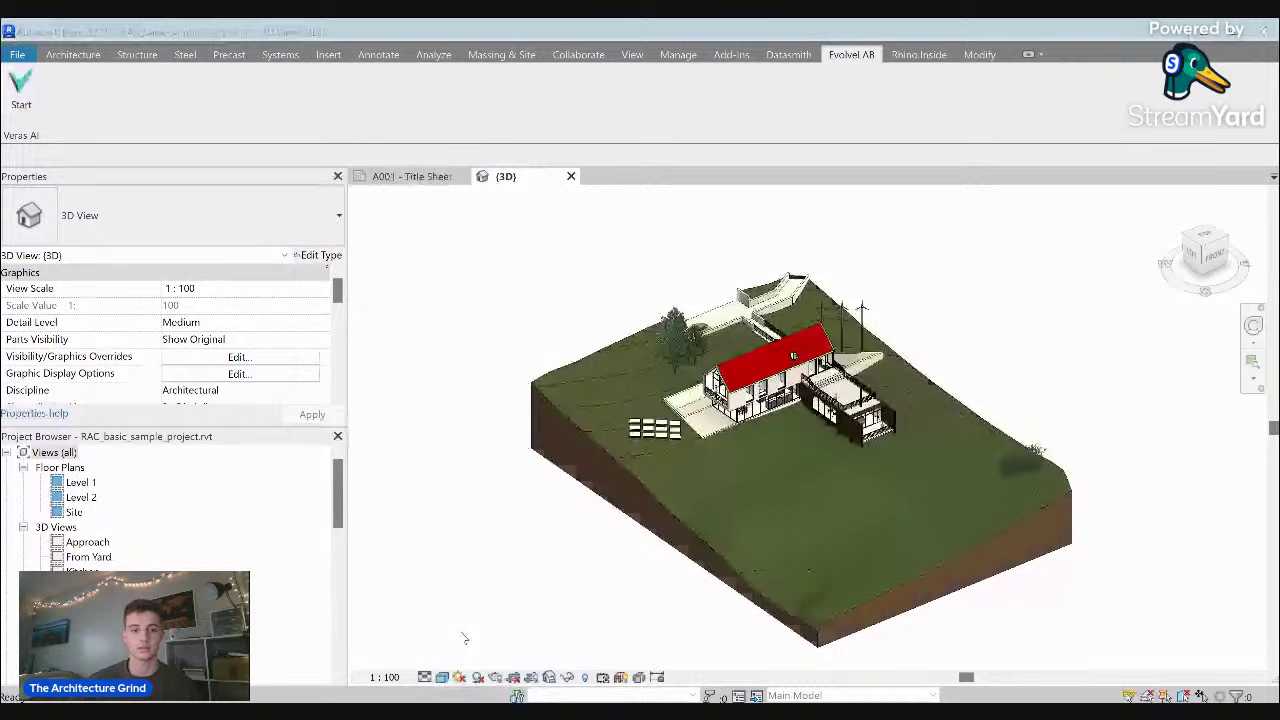
{"action": "left_click", "coordinate": [238, 373]}
{"action": "left_click", "coordinate": [244, 381]}
{"action": "left_click", "coordinate": [245, 390]}
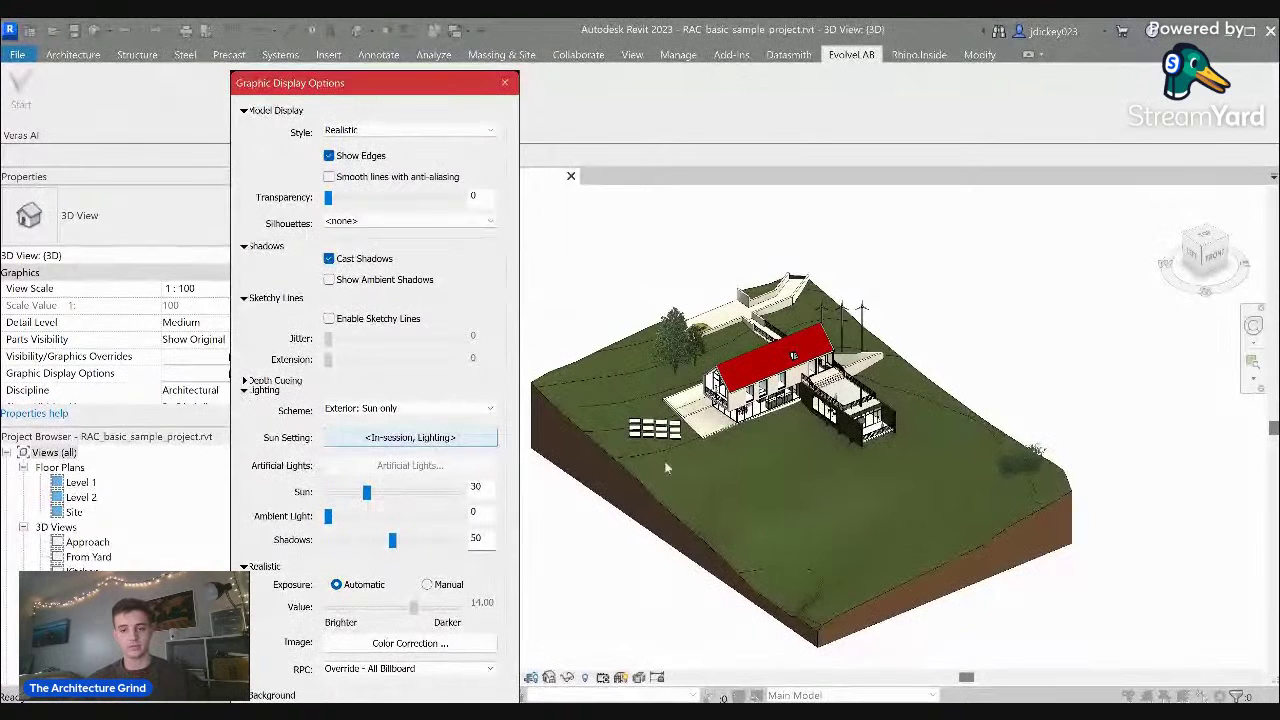
{"action": "mouse_move", "coordinate": [366, 492]}
{"action": "left_mouse_down"}
{"action": "mouse_move", "coordinate": [341, 494]}
{"action": "mouse_move", "coordinate": [354, 519]}
{"action": "mouse_move", "coordinate": [370, 517]}
{"action": "left_mouse_up"}
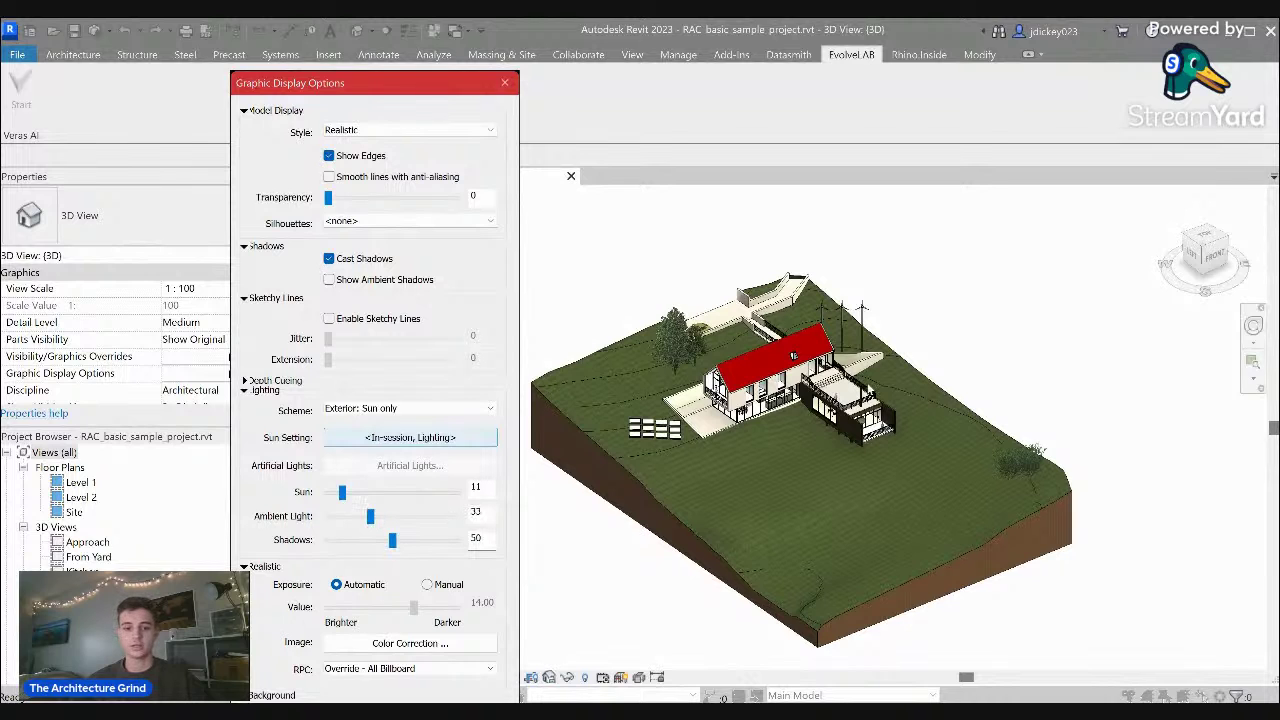
{"action": "left_click_drag", "start_coordinate": [421, 86], "coordinate": [479, 38]}
{"action": "left_click_drag", "start_coordinate": [480, 38], "coordinate": [487, 34]}
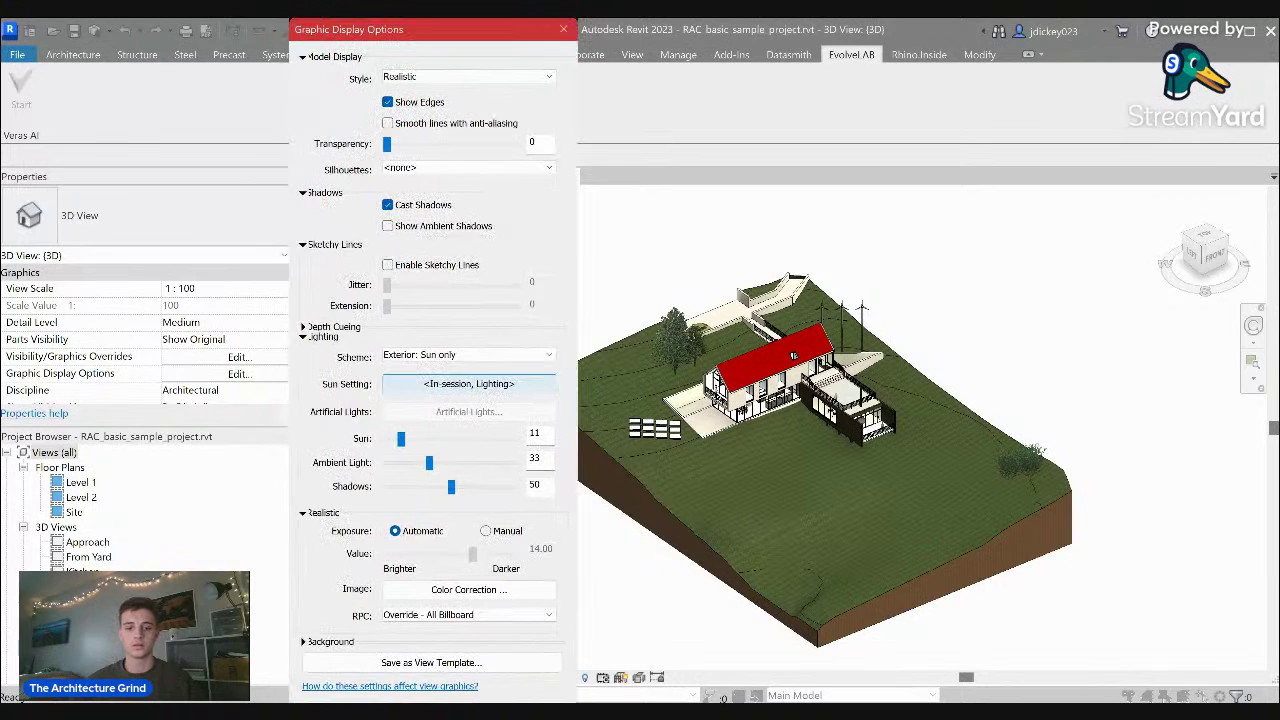
{"action": "left_click_drag", "start_coordinate": [534, 701], "coordinate": [534, 703]}
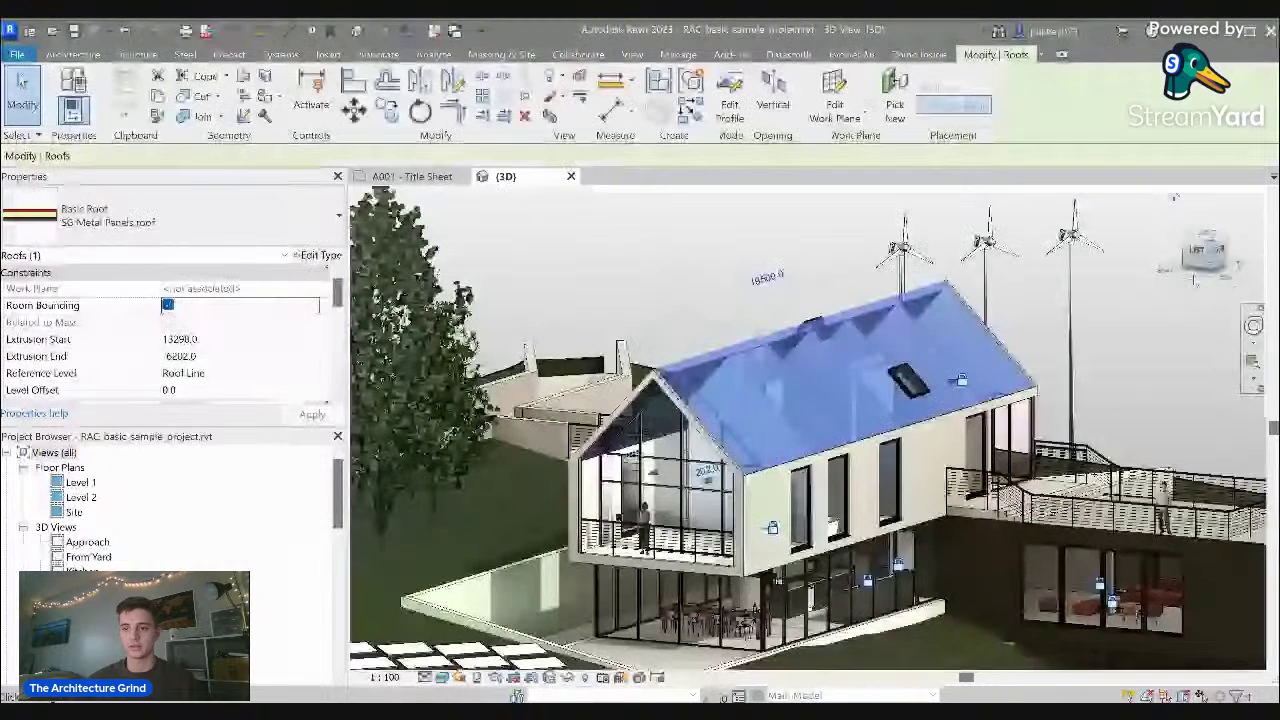
- Frame the house from a low angle between its left and front sides and refresh the Veras preview to match
{"action": "left_click", "coordinate": [1111, 350]}
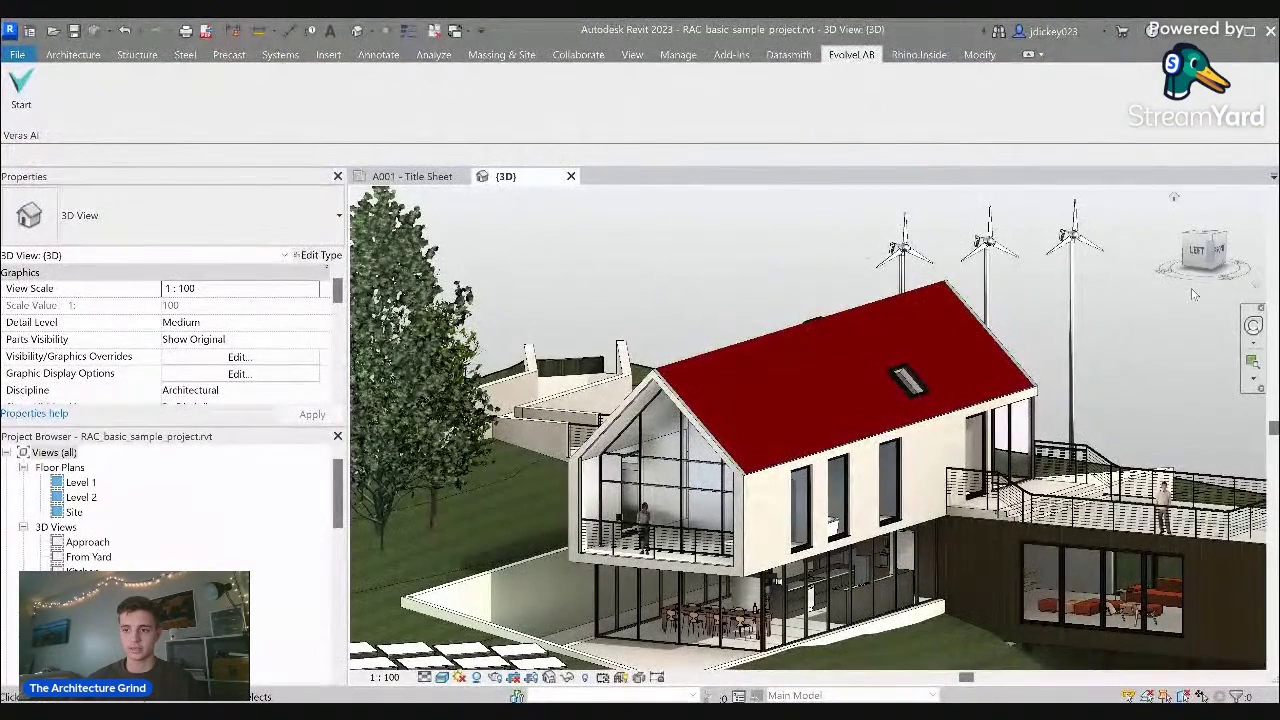
{"action": "left_click_drag", "start_coordinate": [1210, 247], "coordinate": [1217, 250]}
{"action": "scroll", "coordinate": [1108, 347], "scroll_direction": "down", "scroll_amount": 1}
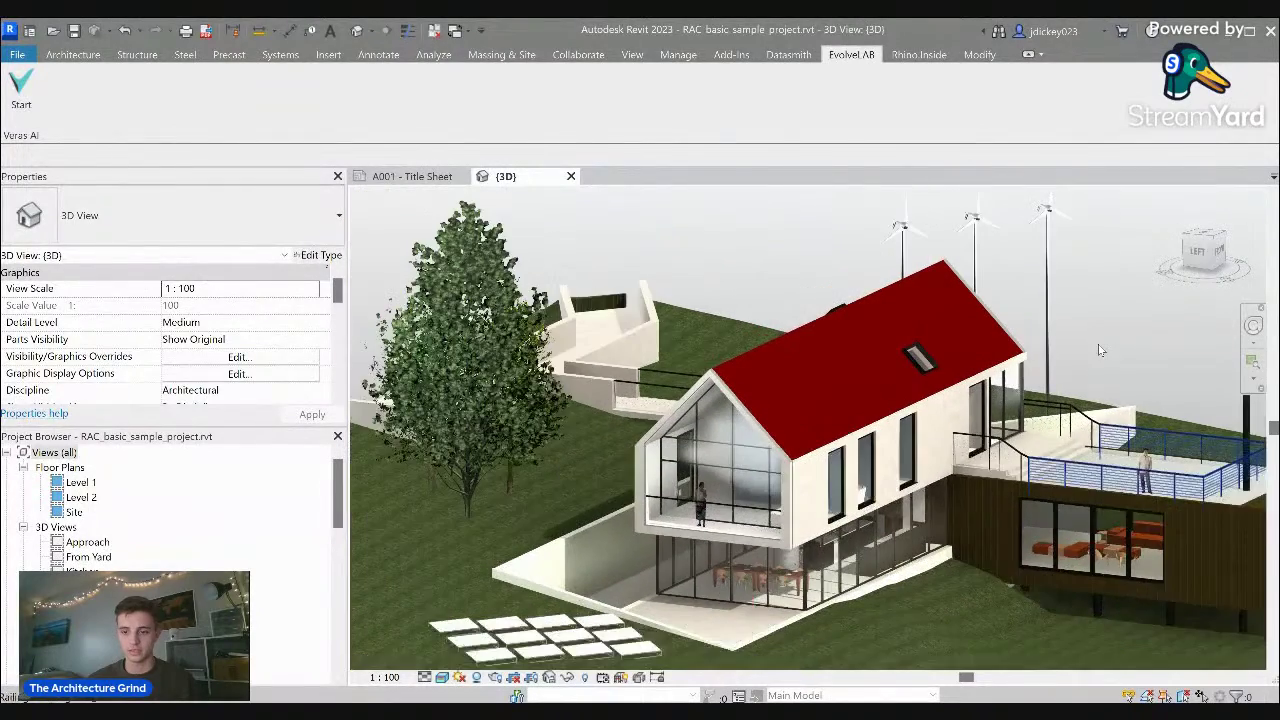
{"action": "scroll", "coordinate": [1100, 350], "scroll_direction": "up", "scroll_amount": 2}
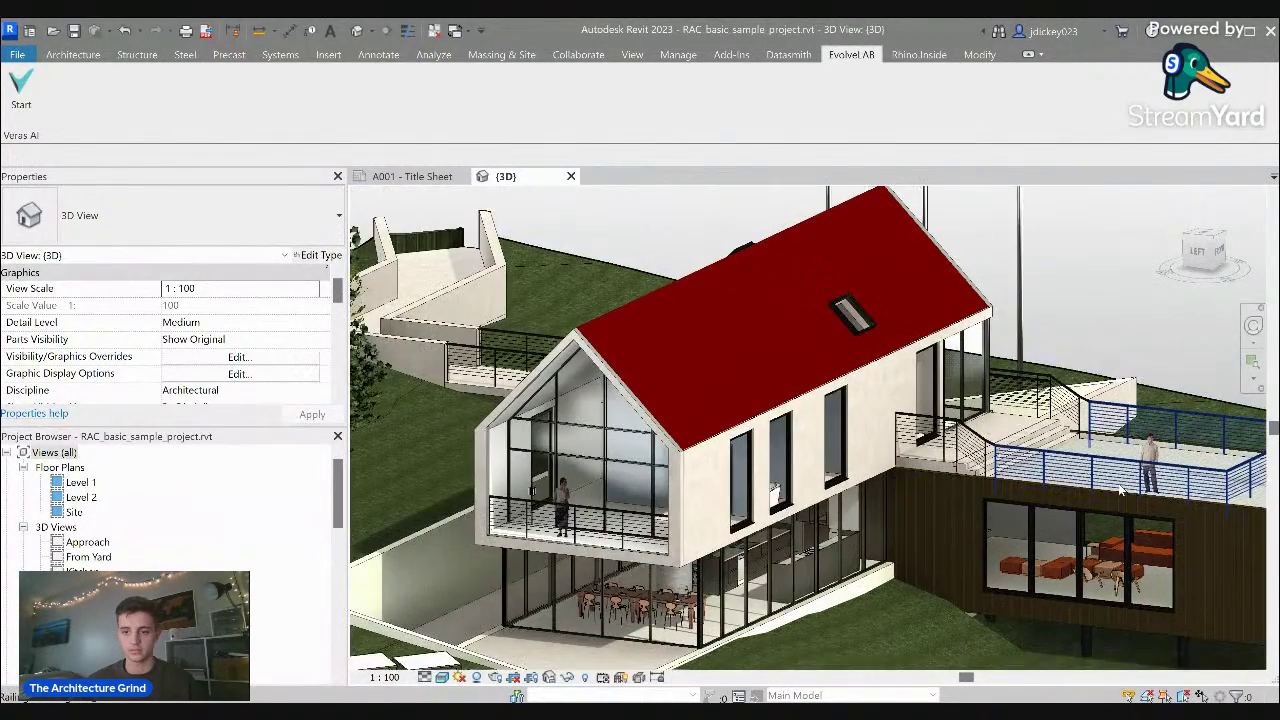
{"action": "scroll", "coordinate": [1127, 483], "scroll_direction": "down", "scroll_amount": 2}
{"action": "mouse_move", "coordinate": [1208, 252]}
{"action": "left_mouse_down"}
{"action": "mouse_move", "coordinate": [1220, 265]}
{"action": "mouse_move", "coordinate": [1203, 260]}
{"action": "left_mouse_up"}
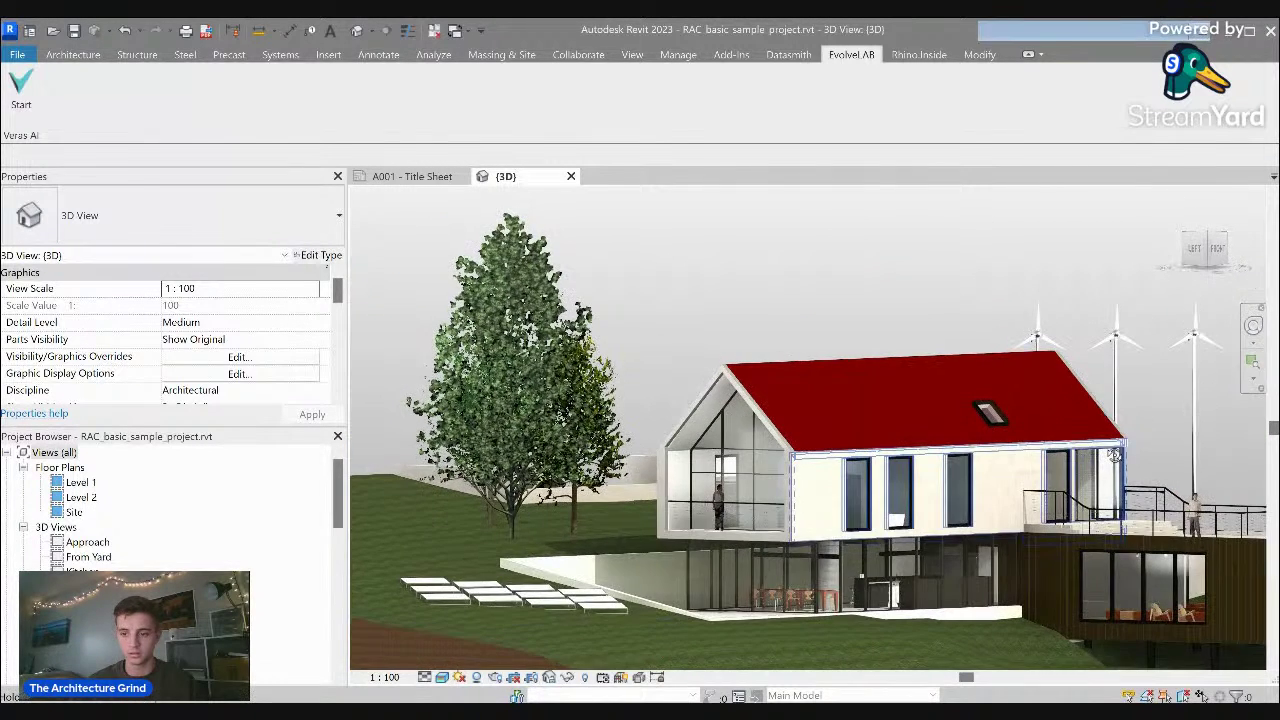
{"action": "middle_click_drag", "start_coordinate": [1113, 447], "coordinate": [900, 420], "text": "shift"}
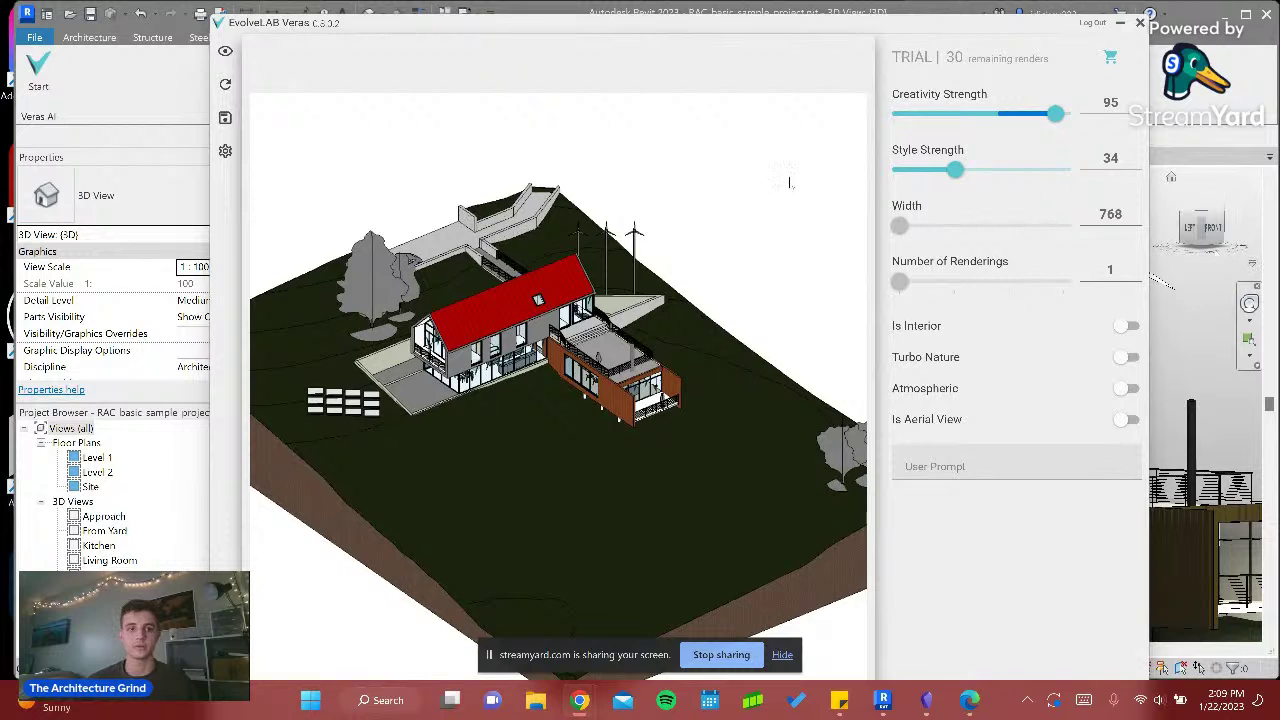
{"action": "left_click", "coordinate": [228, 88]}
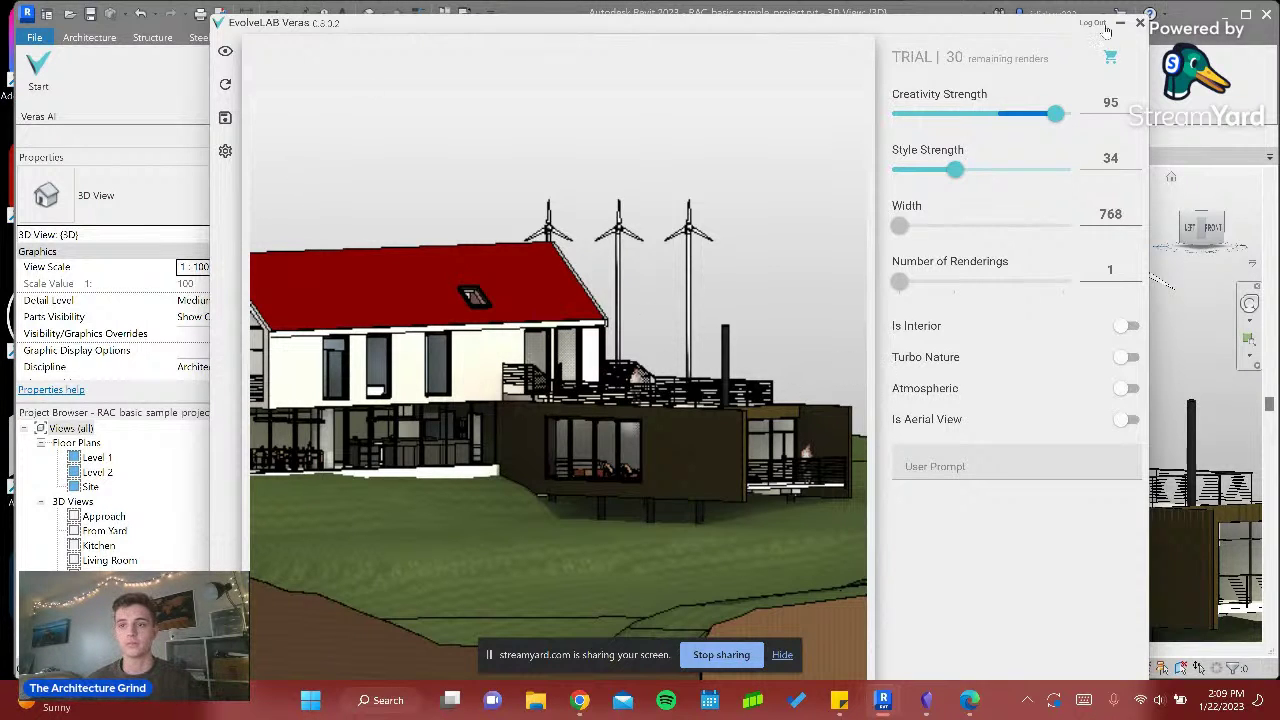
- Pan the Revit 3D view to bring the whole gabled house and nearby trees into frame, and refresh the Veras preview
{"action": "left_click", "coordinate": [1140, 22]}
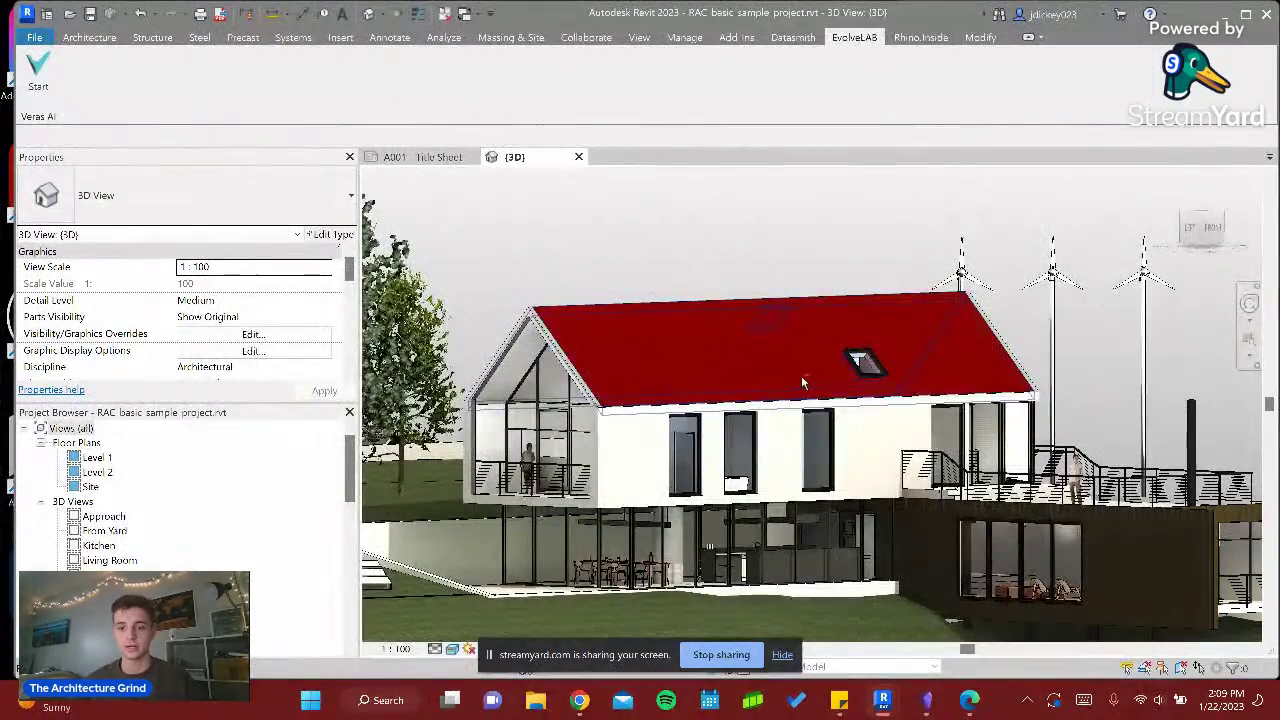
{"action": "middle_click_drag", "start_coordinate": [801, 376], "coordinate": [947, 360]}
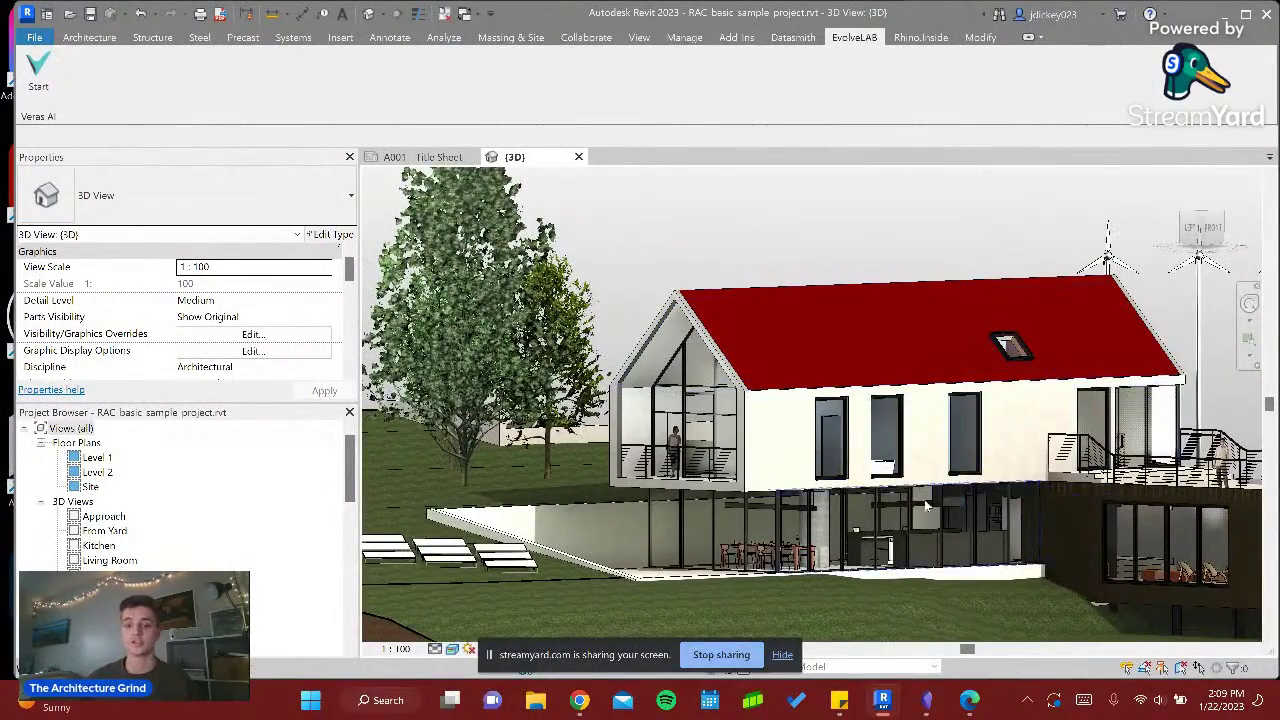
{"action": "mouse_move", "coordinate": [882, 700]}
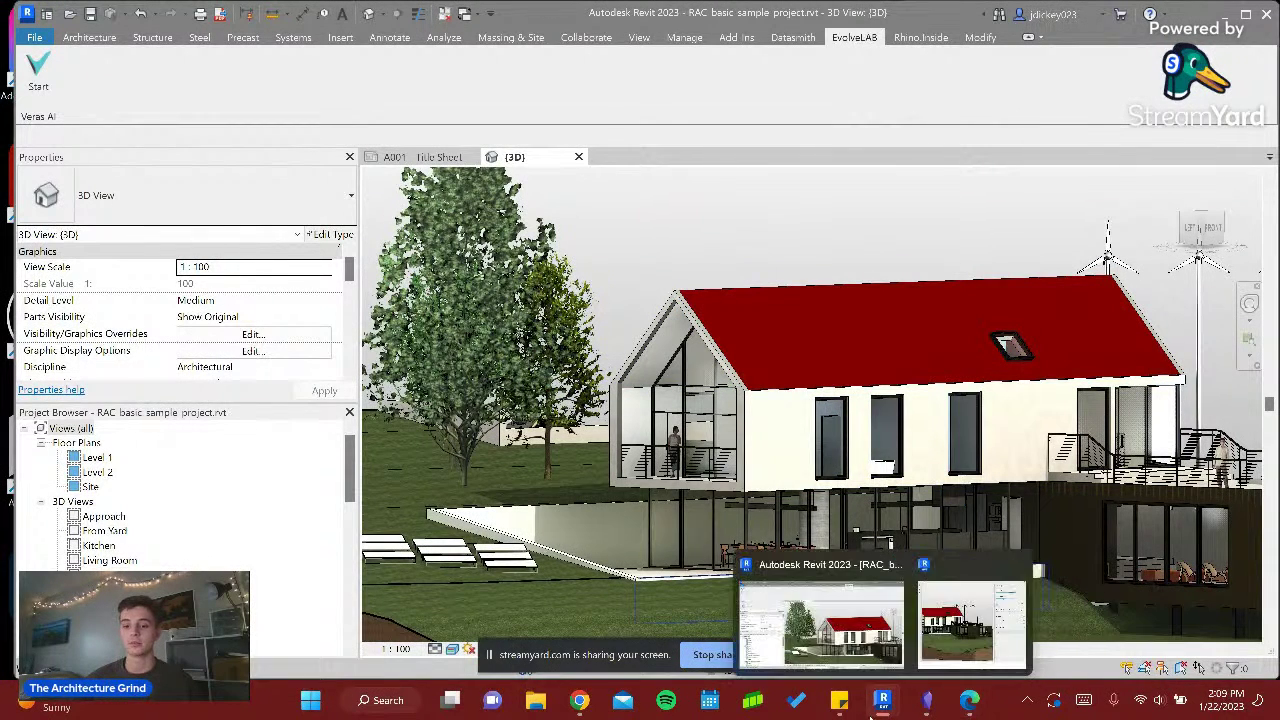
{"action": "left_click", "coordinate": [965, 625]}
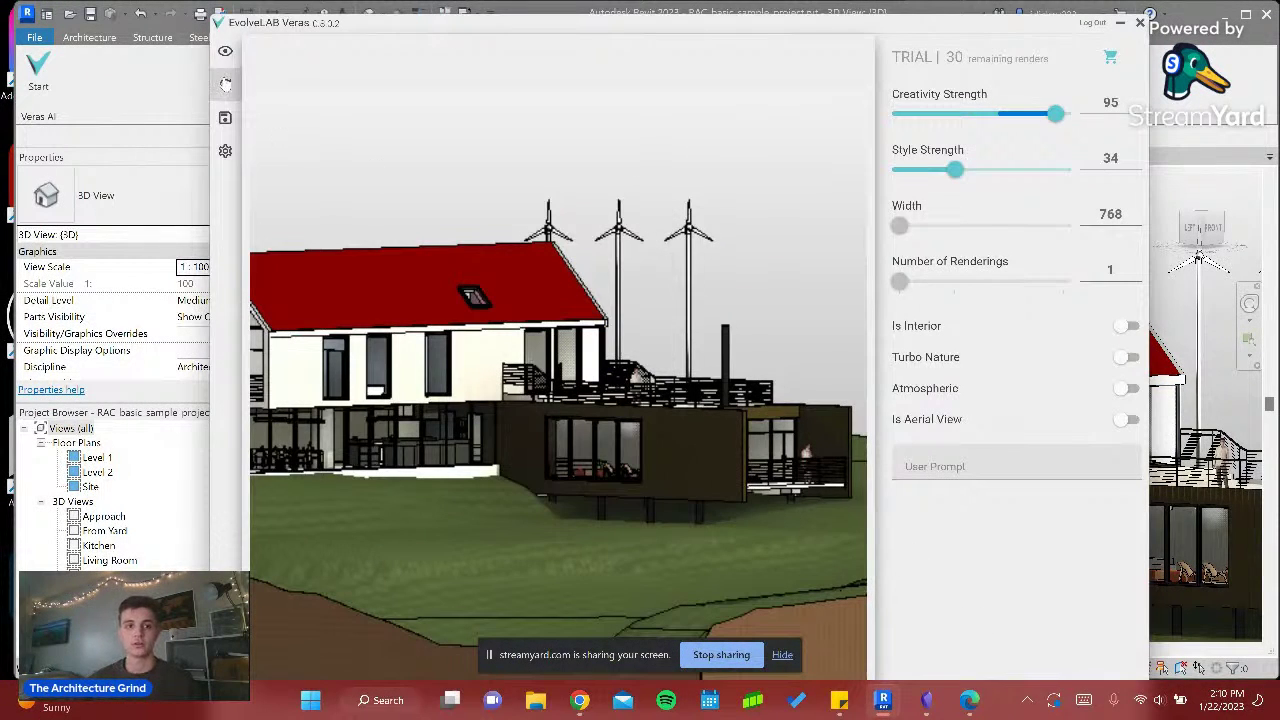
{"action": "left_click", "coordinate": [225, 84]}
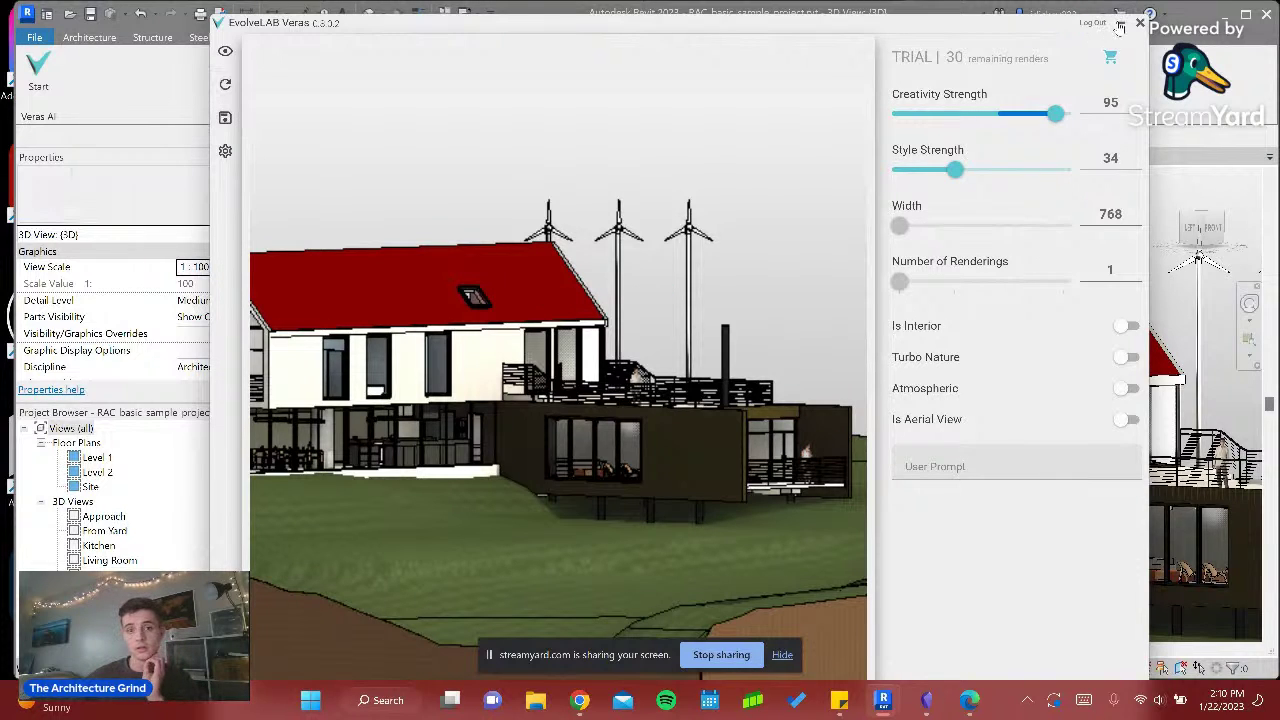
{"action": "left_click", "coordinate": [225, 53]}
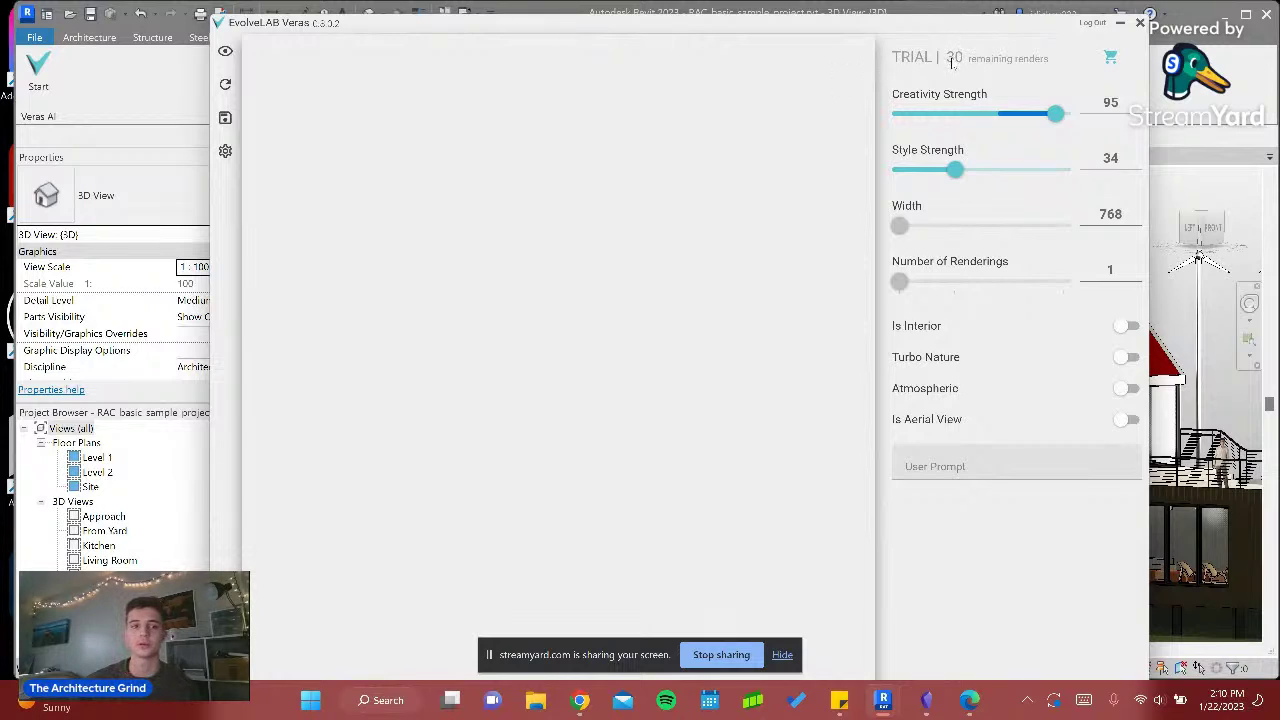
- Orbit the Revit 3D view slightly around the house, keeping the gabled end and red roof in frame with nothing selected
{"action": "left_click", "coordinate": [1140, 22]}
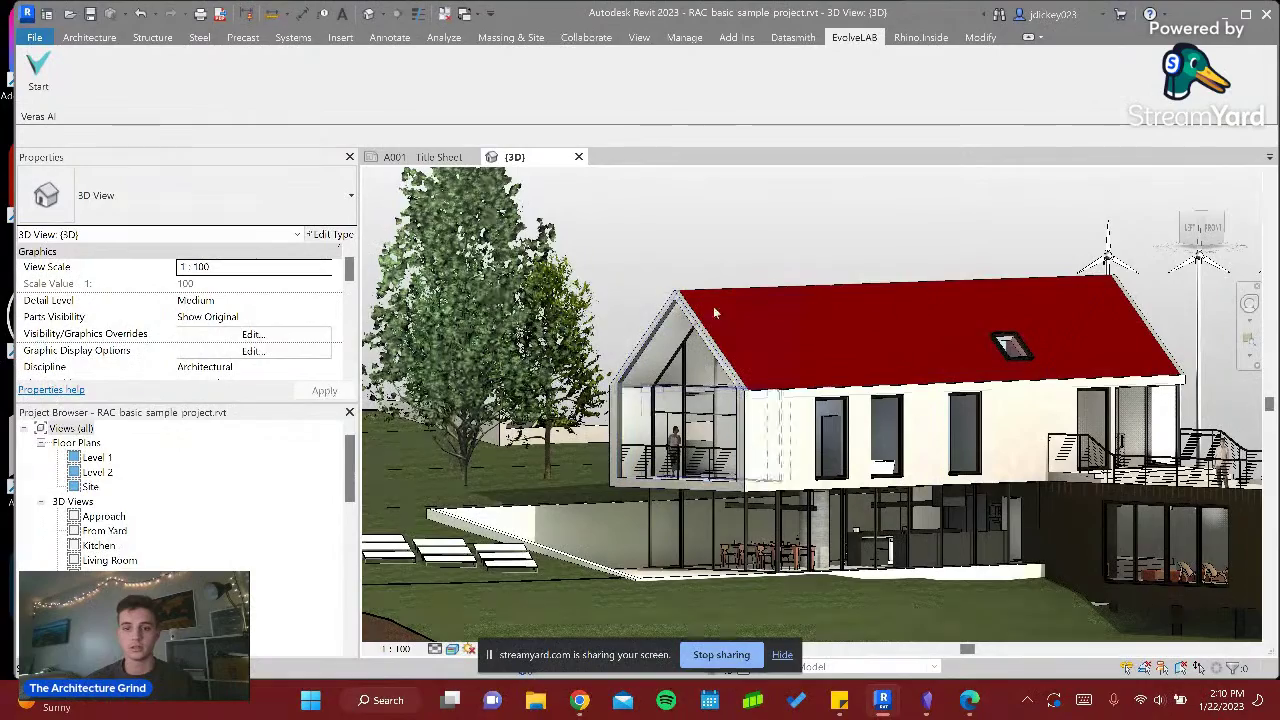
{"action": "middle_click_drag", "start_coordinate": [740, 277], "coordinate": [760, 278], "text": "shift"}
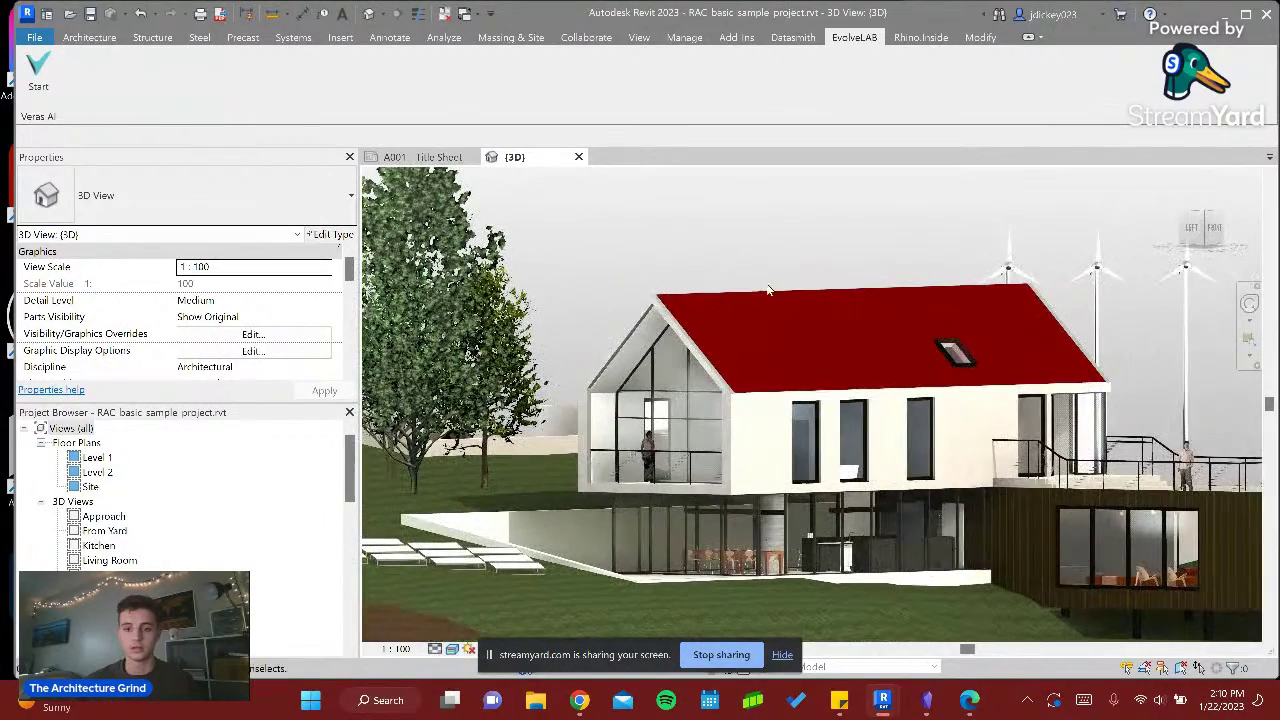
{"action": "left_click", "coordinate": [744, 291]}
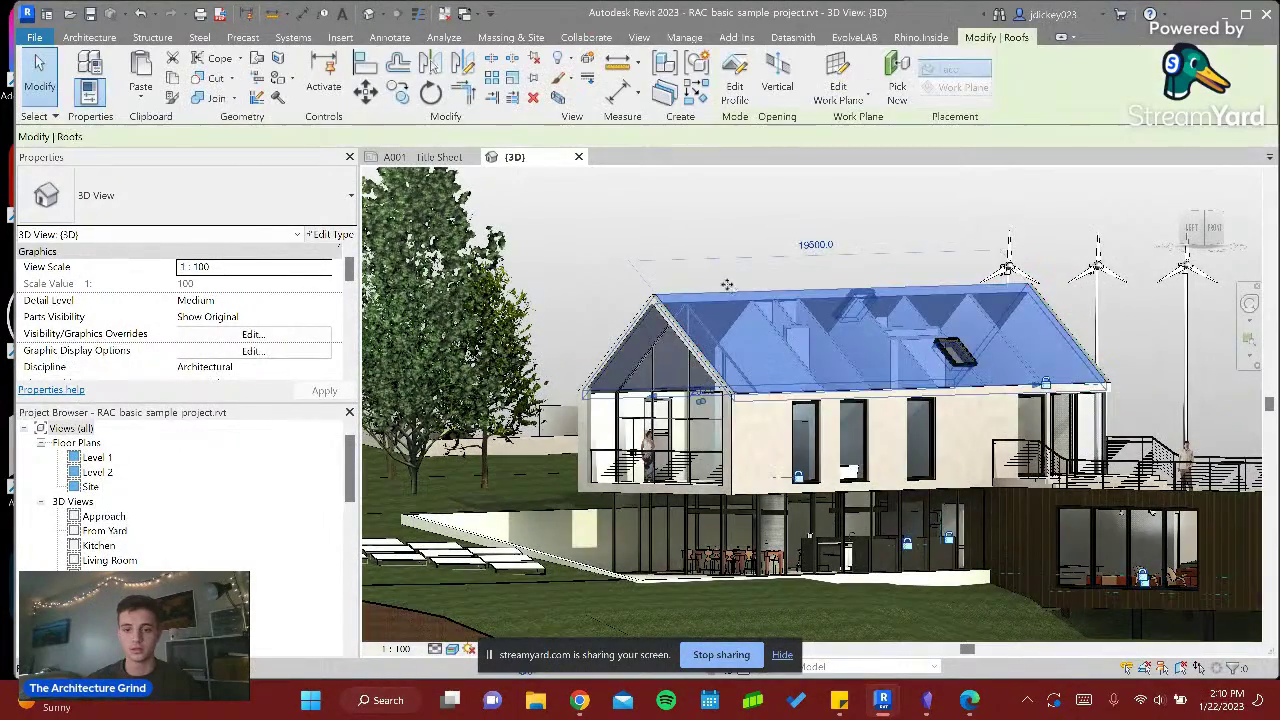
{"action": "middle_click_drag", "start_coordinate": [707, 273], "coordinate": [661, 270], "text": "shift"}
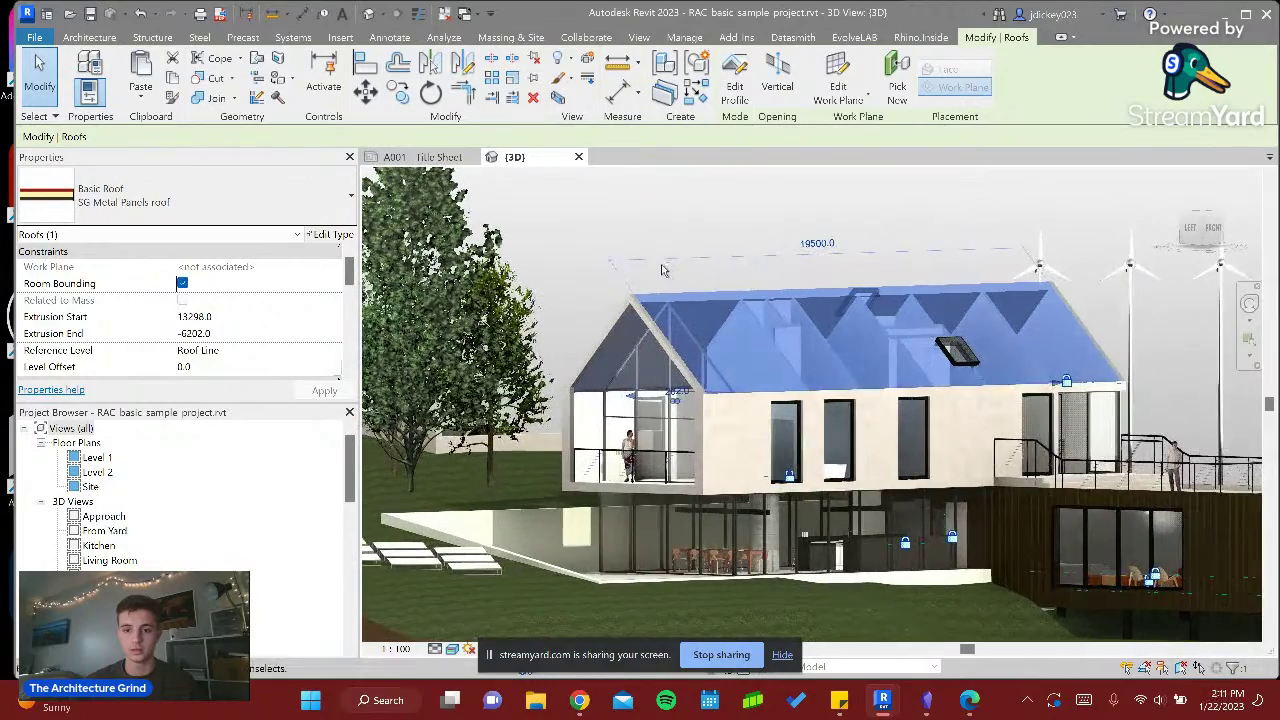
{"action": "right_click", "coordinate": [655, 244]}
{"action": "left_click", "coordinate": [627, 243]}
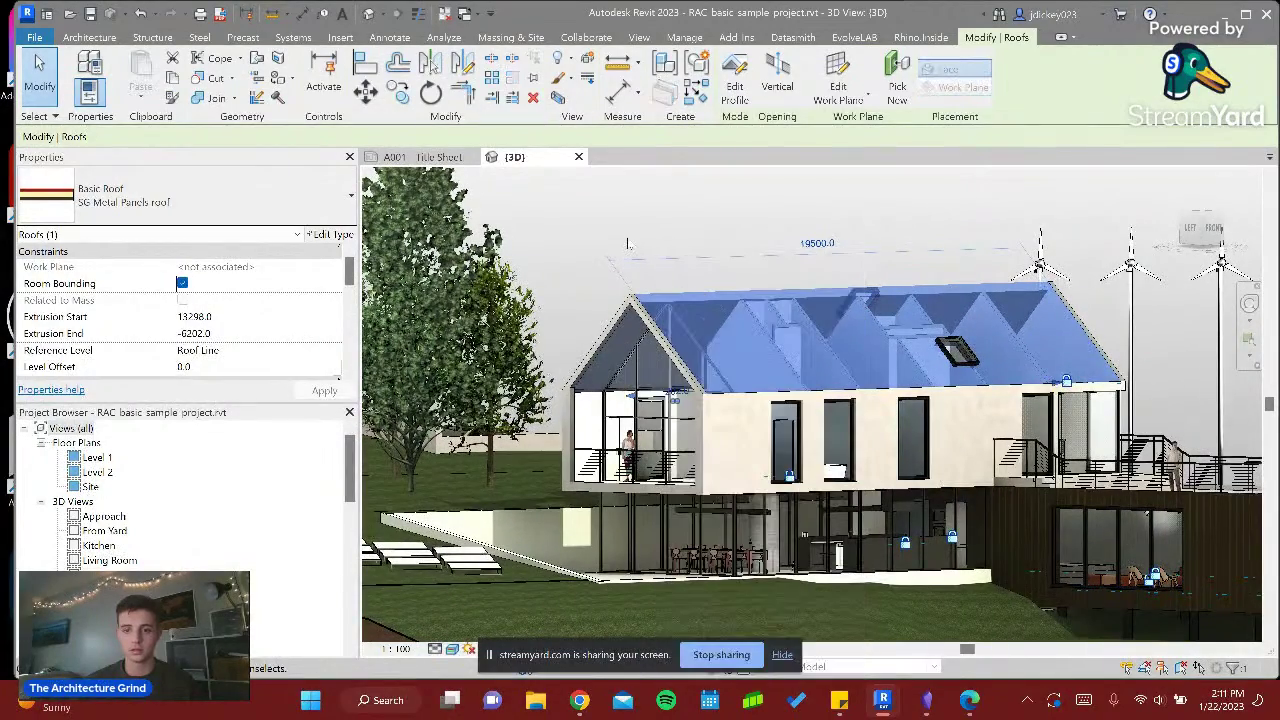
{"action": "middle_click_drag", "start_coordinate": [662, 244], "coordinate": [677, 241], "text": "shift"}
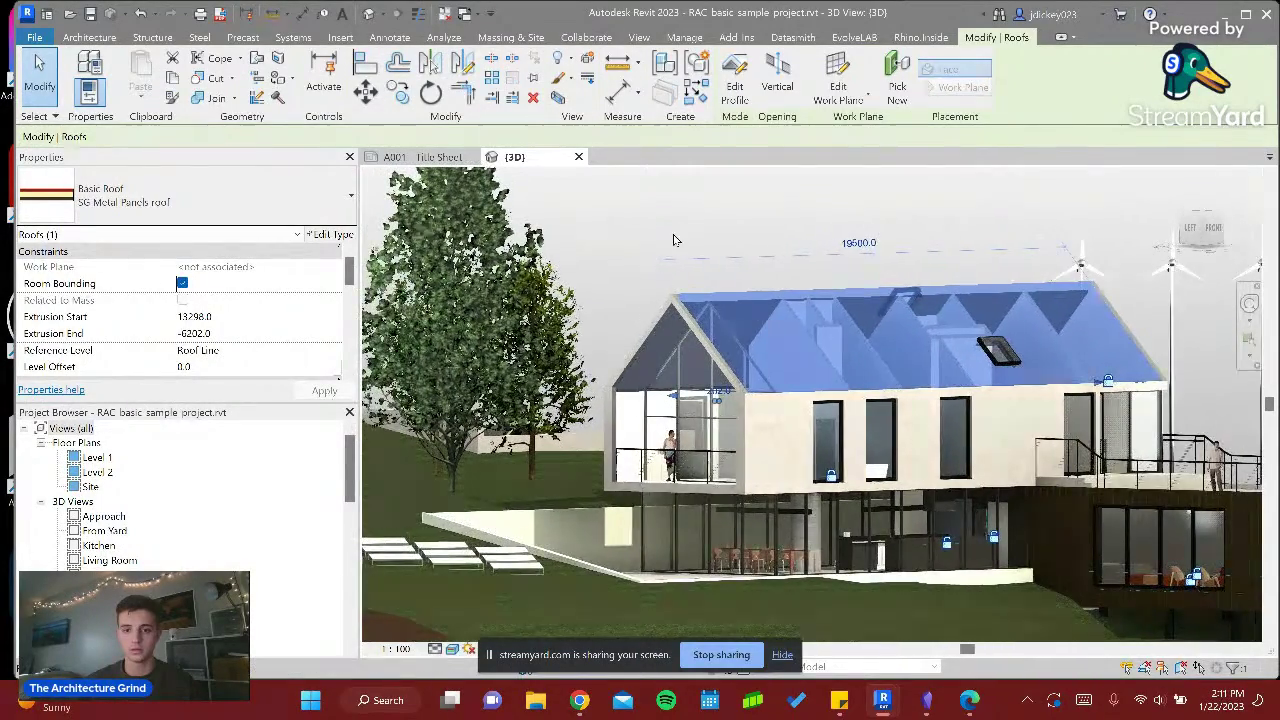
{"action": "left_click", "coordinate": [674, 240]}
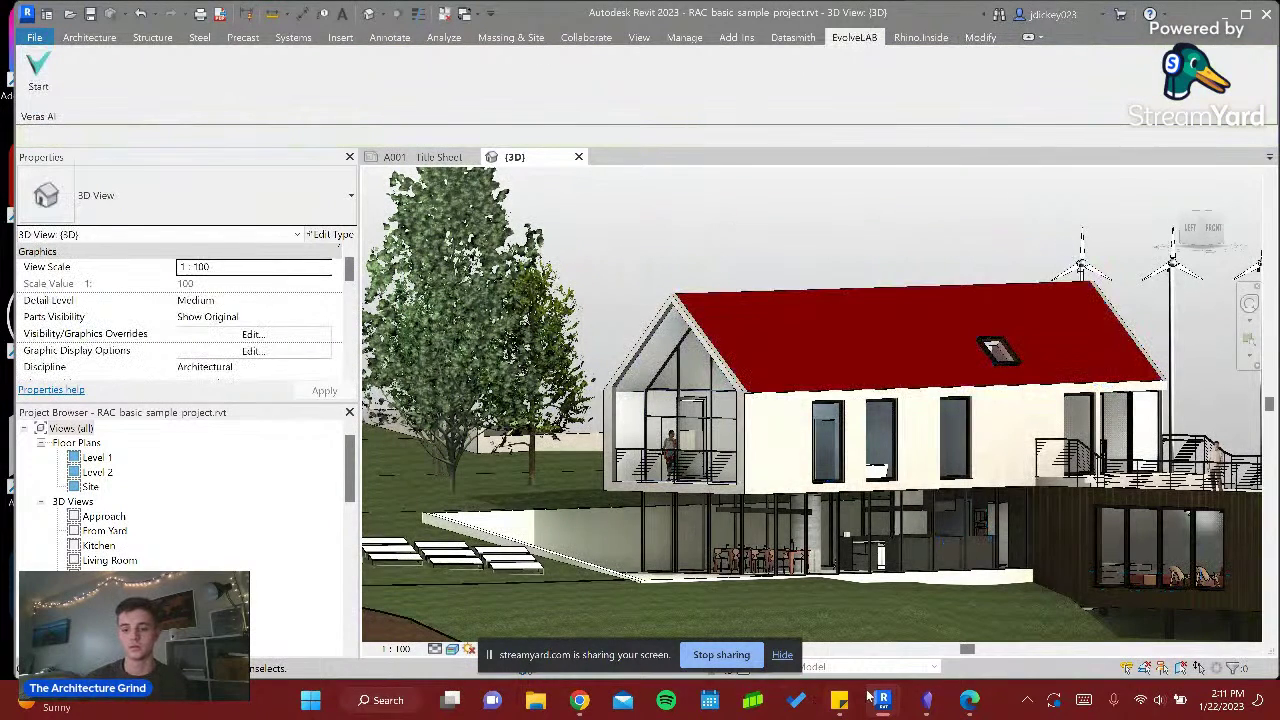
- Relaunch Veras from Revit and refresh its view preview
{"action": "mouse_move", "coordinate": [880, 698]}
{"action": "left_click", "coordinate": [973, 610]}
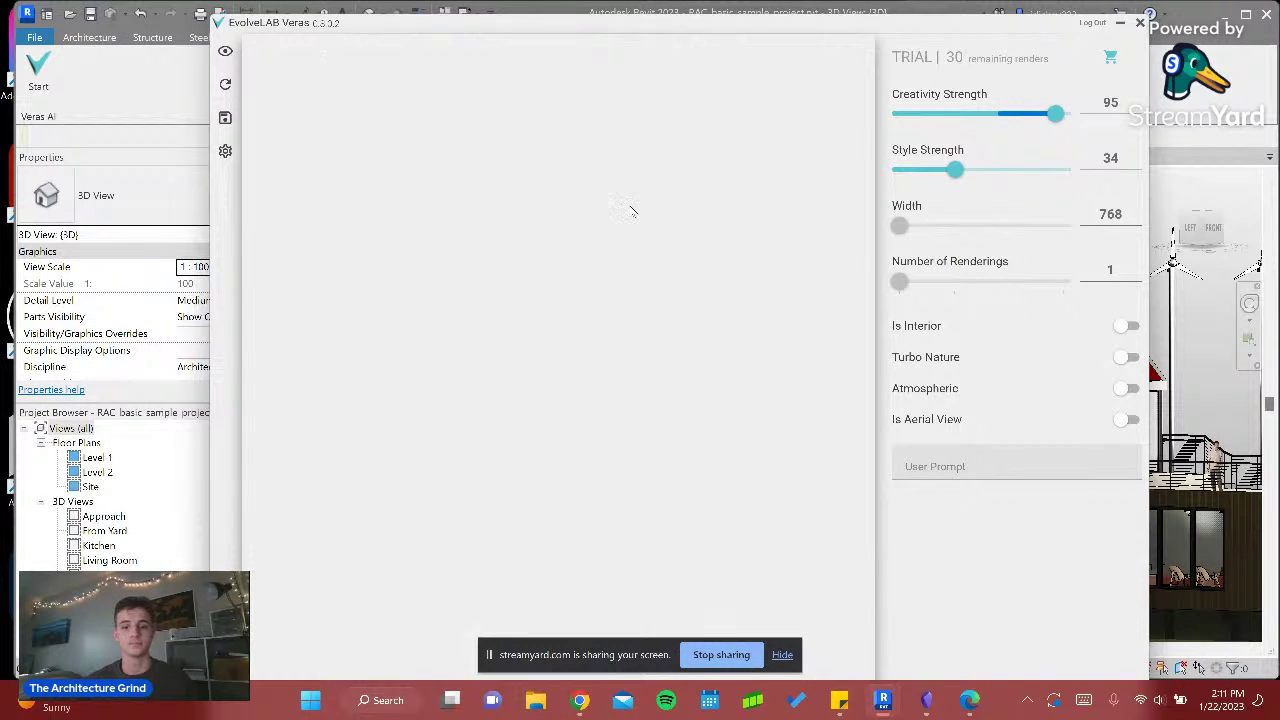
{"action": "left_click", "coordinate": [1141, 27]}
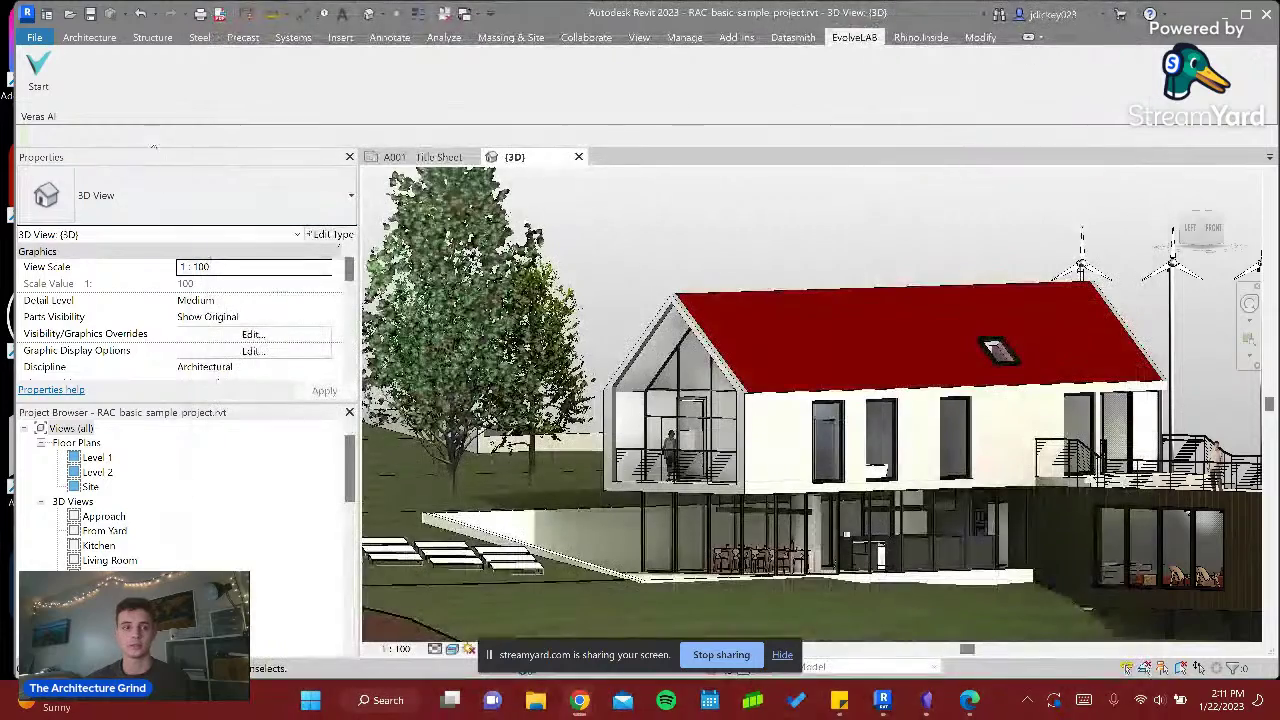
{"action": "left_click", "coordinate": [31, 86]}
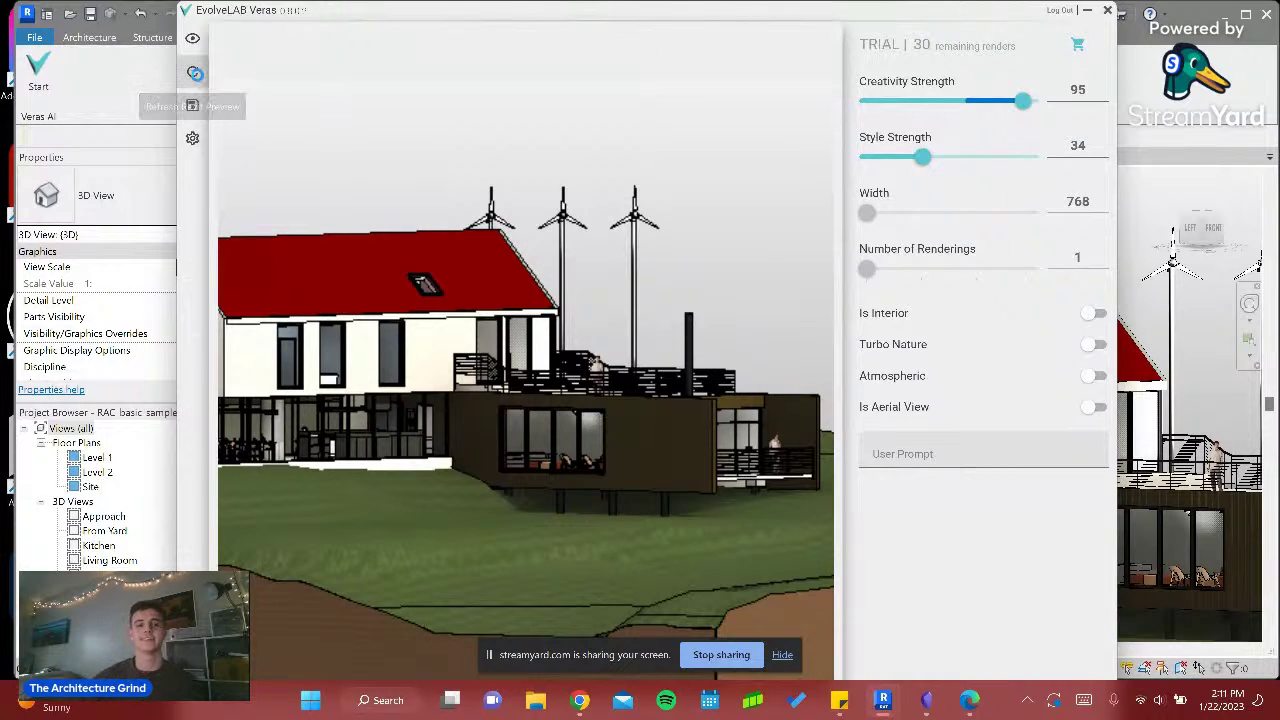
{"action": "left_click", "coordinate": [196, 75]}
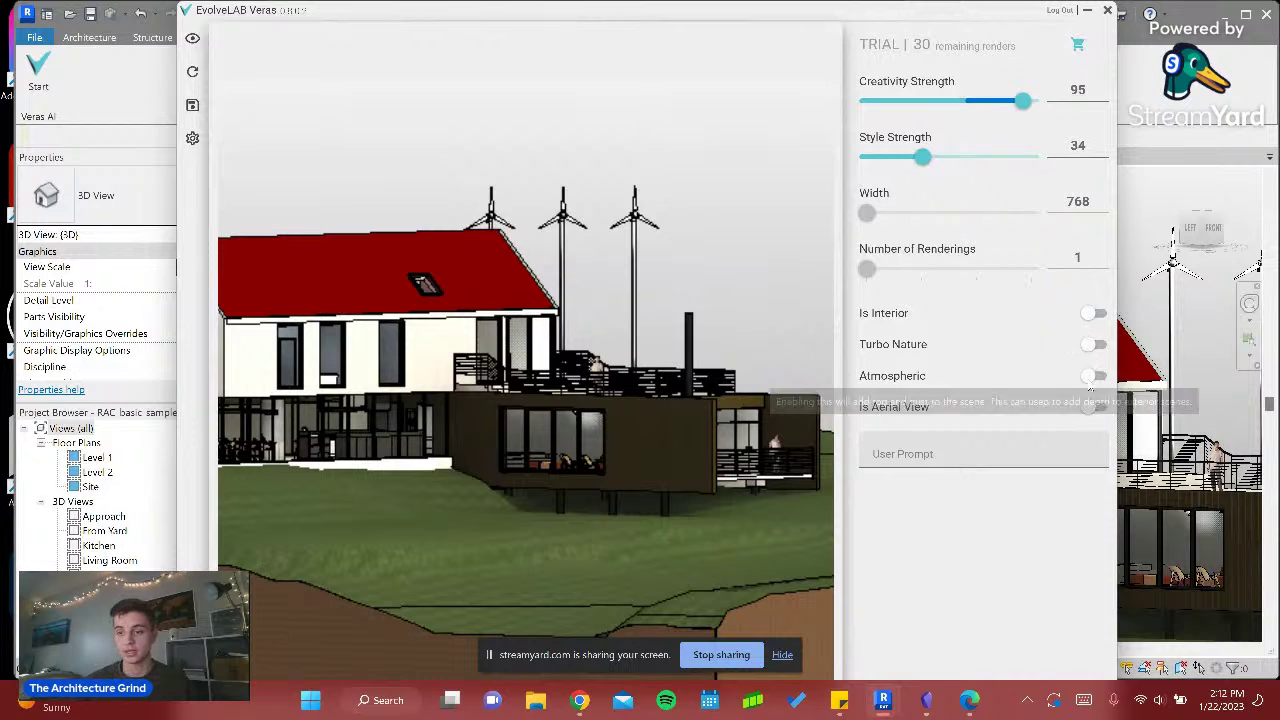
- Enter the user prompt "cabin in the forest, fall evening with leaves on the ground, wildlife roaming the area."
{"action": "left_click", "coordinate": [913, 453]}
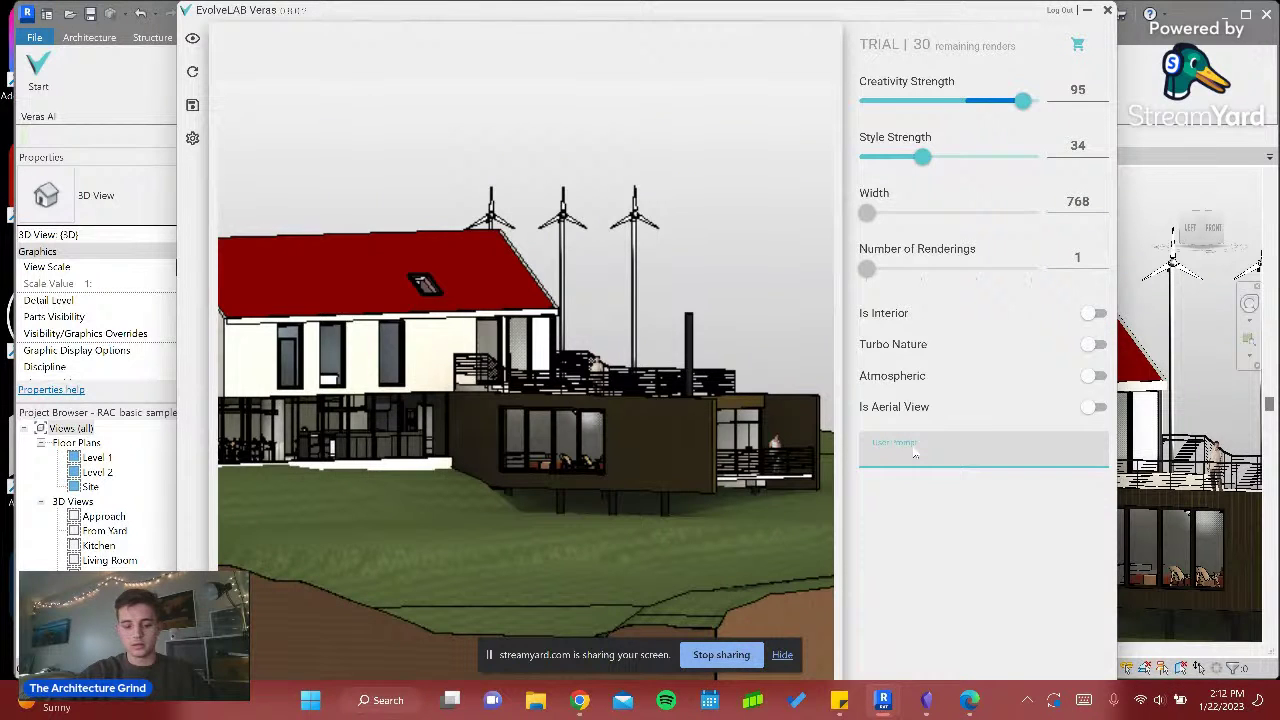
{"action": "type", "text": "cabn"}
{"action": "key", "text": "BackSpace"}
{"action": "key", "text": "BackSpace"}
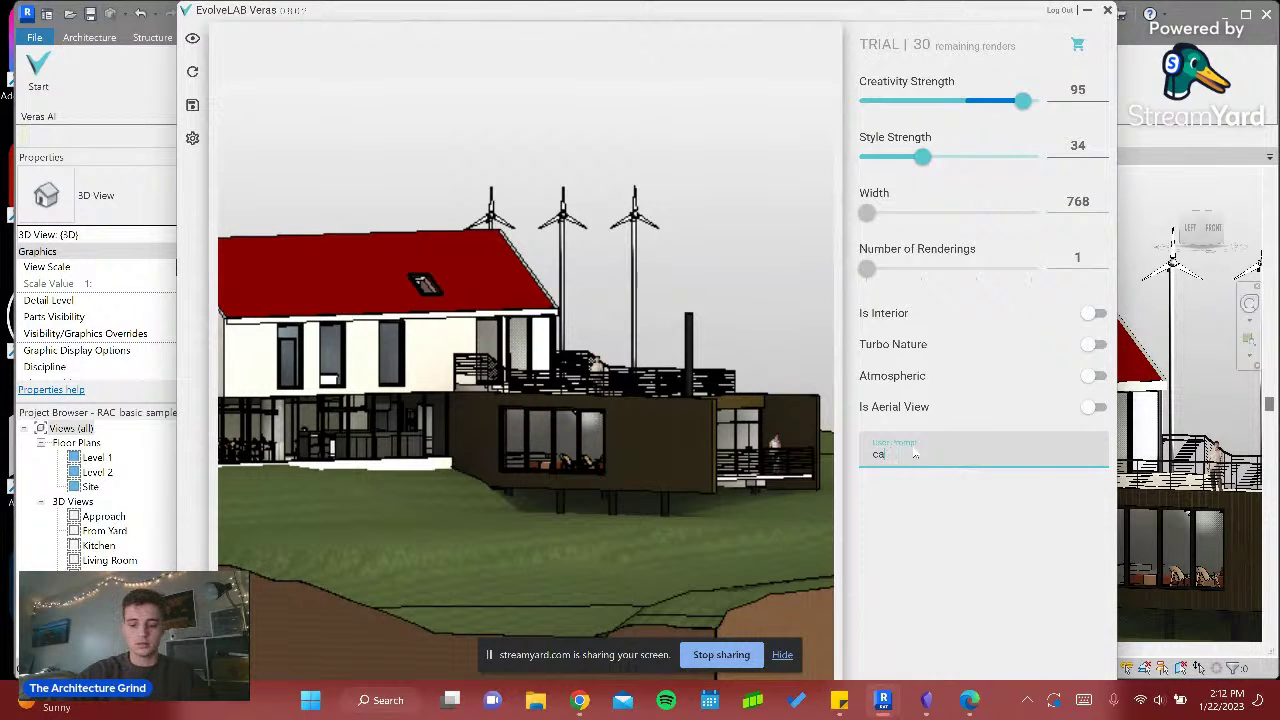
{"action": "type", "text": "abn"}
{"action": "type", "text": "in in"}
{"action": "type", "text": " the forest"}
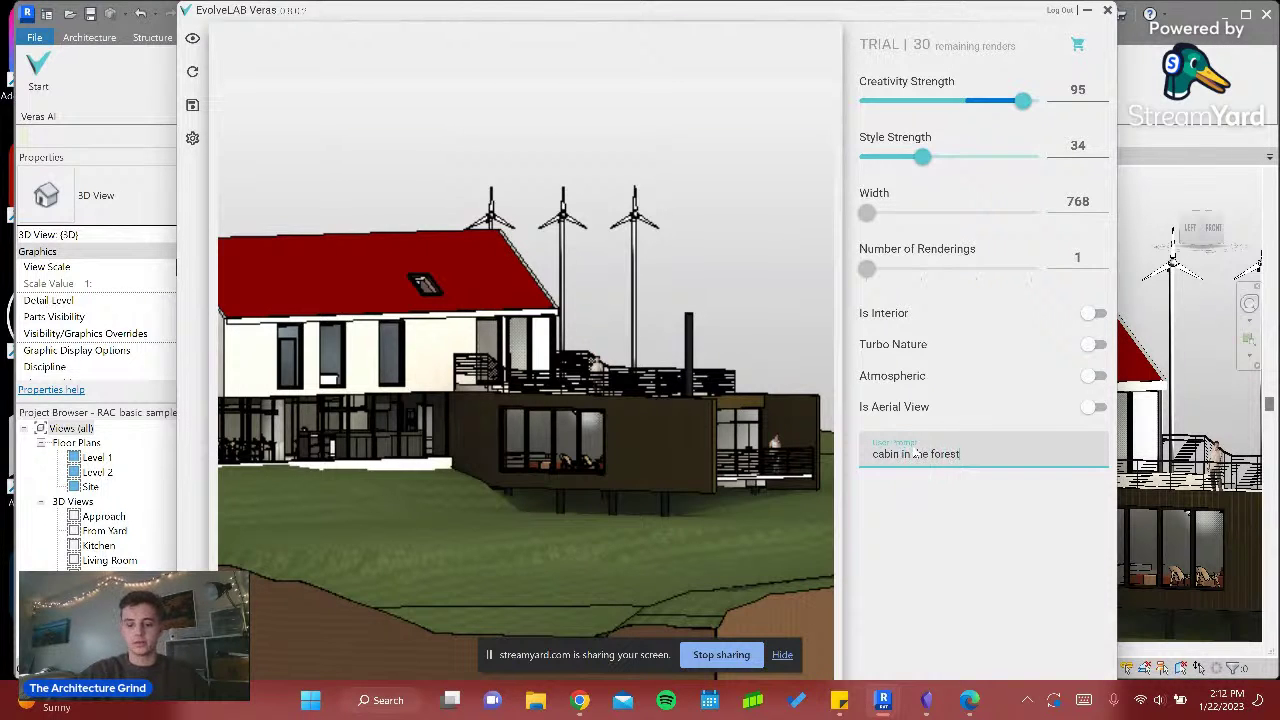
{"action": "type", "text": ", fall evening,"}
{"action": "key", "text": "BackSpace"}
{"action": "type", "text": "with"}
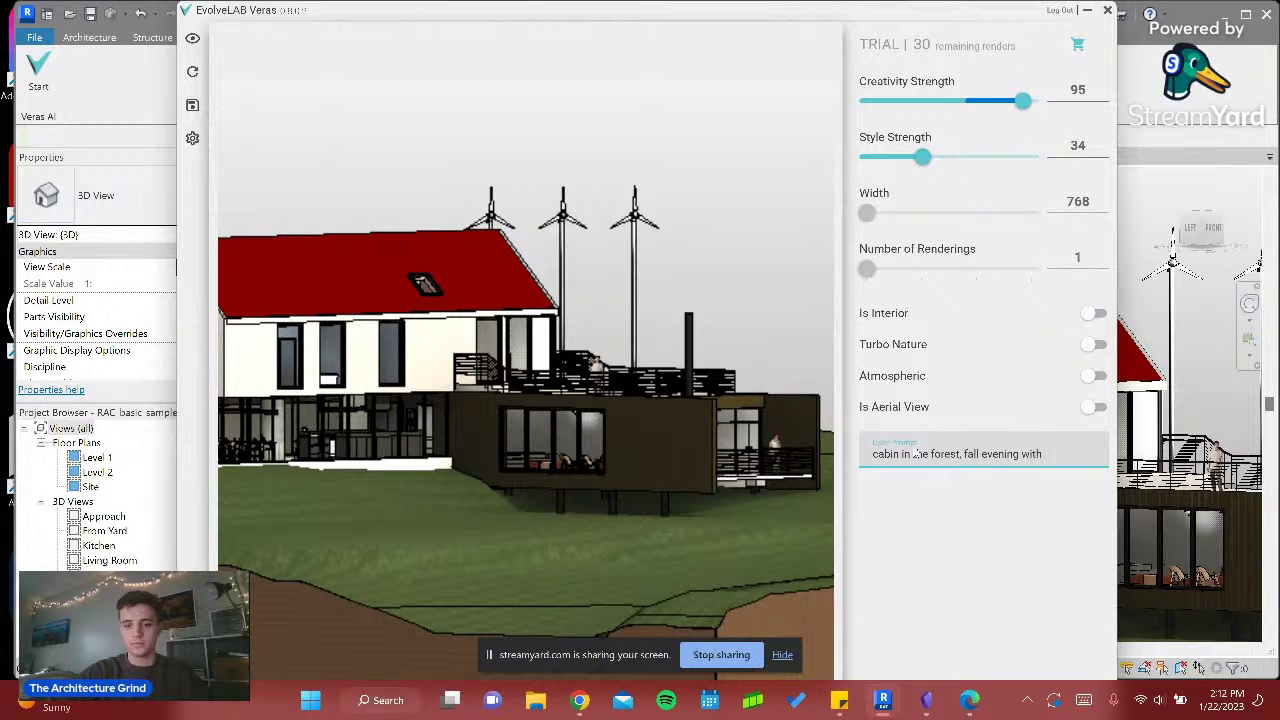
{"action": "type", "text": " leaves on the ground,"}
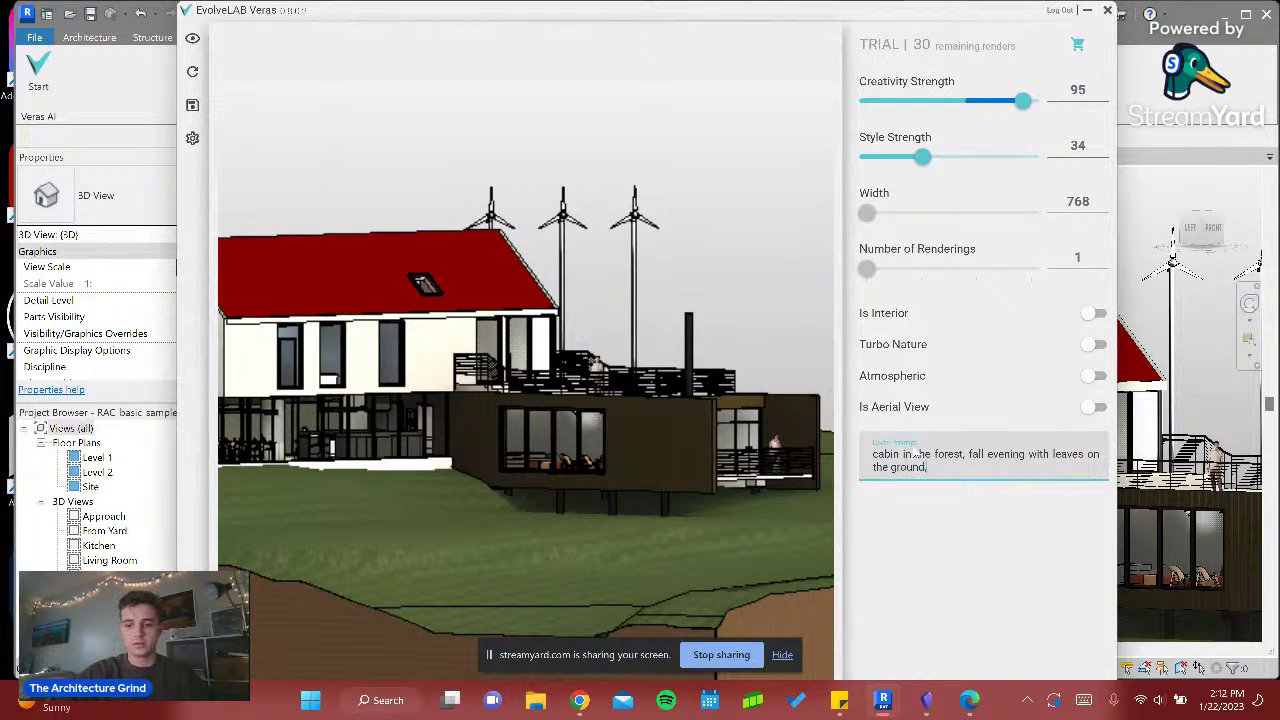
{"action": "type", "text": " wildliv"}
{"action": "key", "text": "BackSpace"}
{"action": "type", "text": "fe roaming the"}
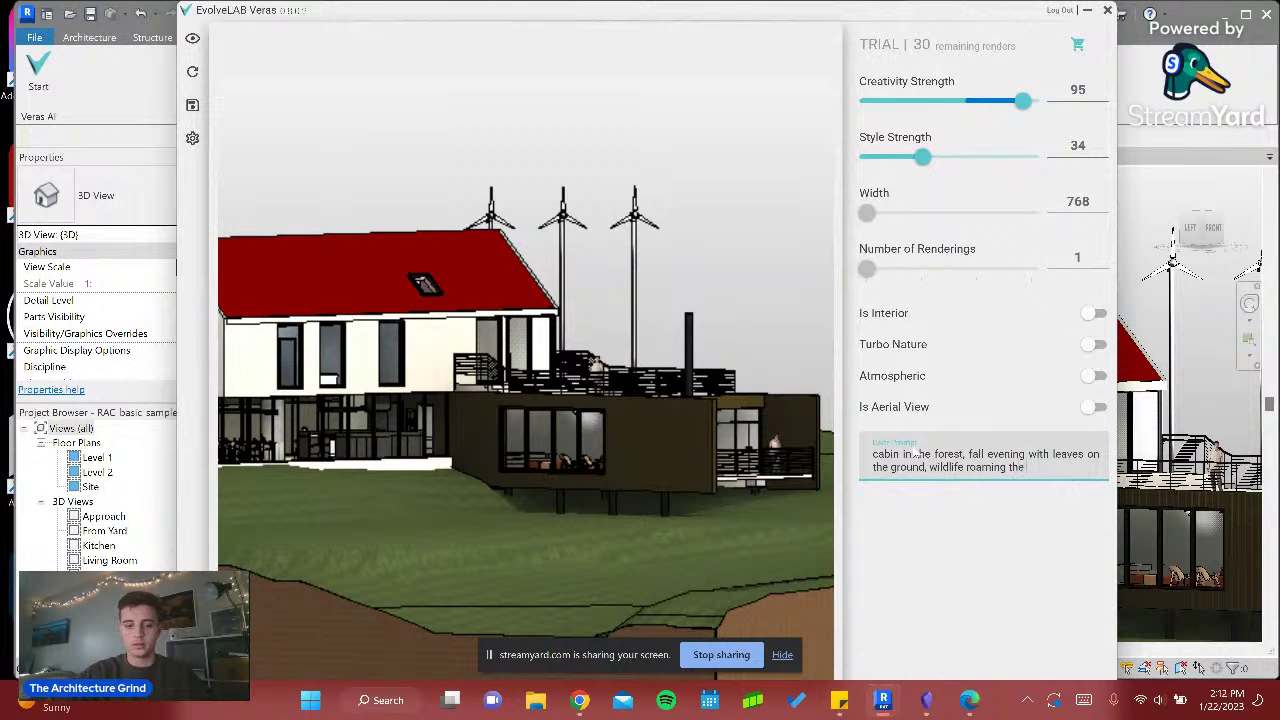
{"action": "type", "text": " area"}
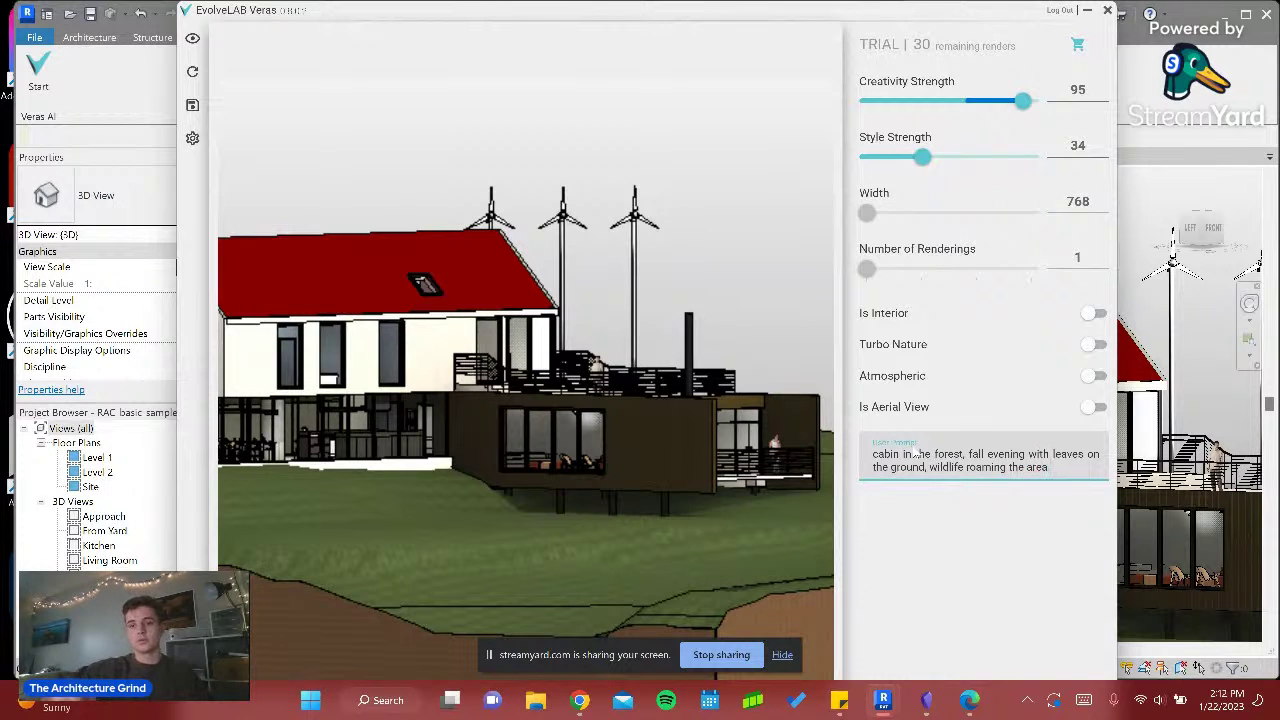
{"action": "type", "text": "."}
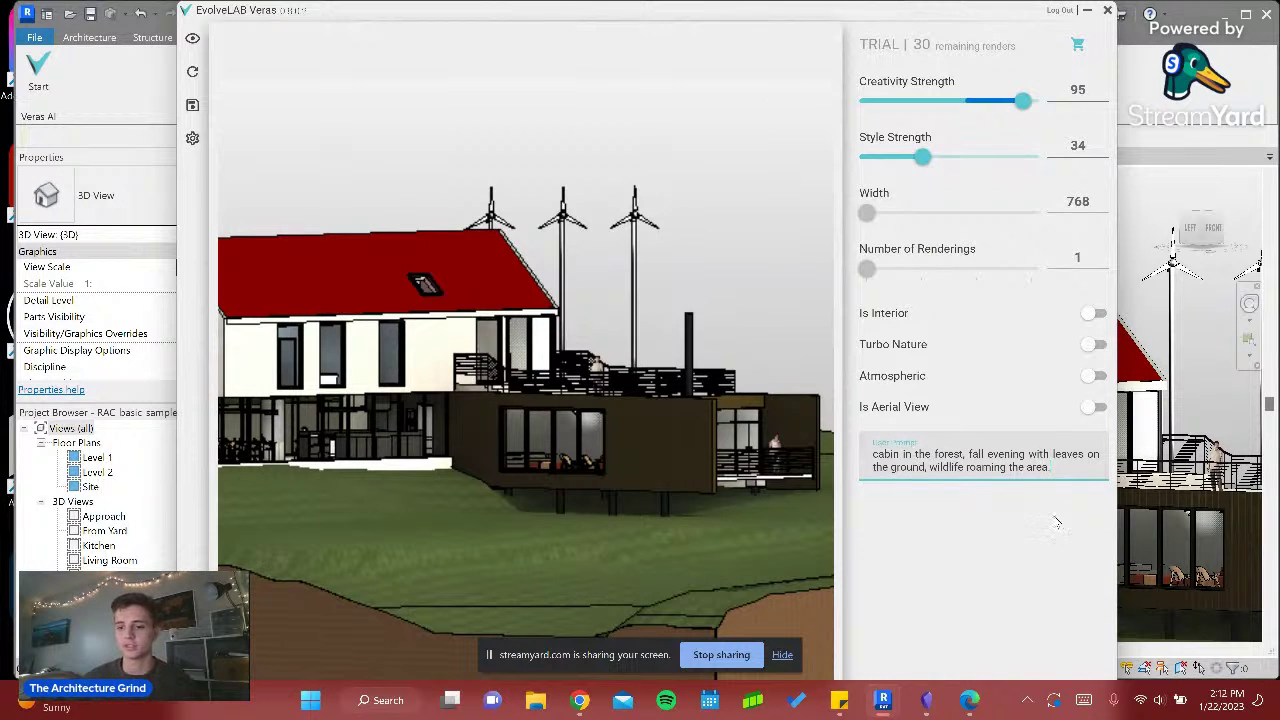
- Dock the Veras window beside Revit, widened for a larger image, and render the view with the forest cabin prompt
{"action": "left_click_drag", "start_coordinate": [905, 11], "coordinate": [820, 6]}
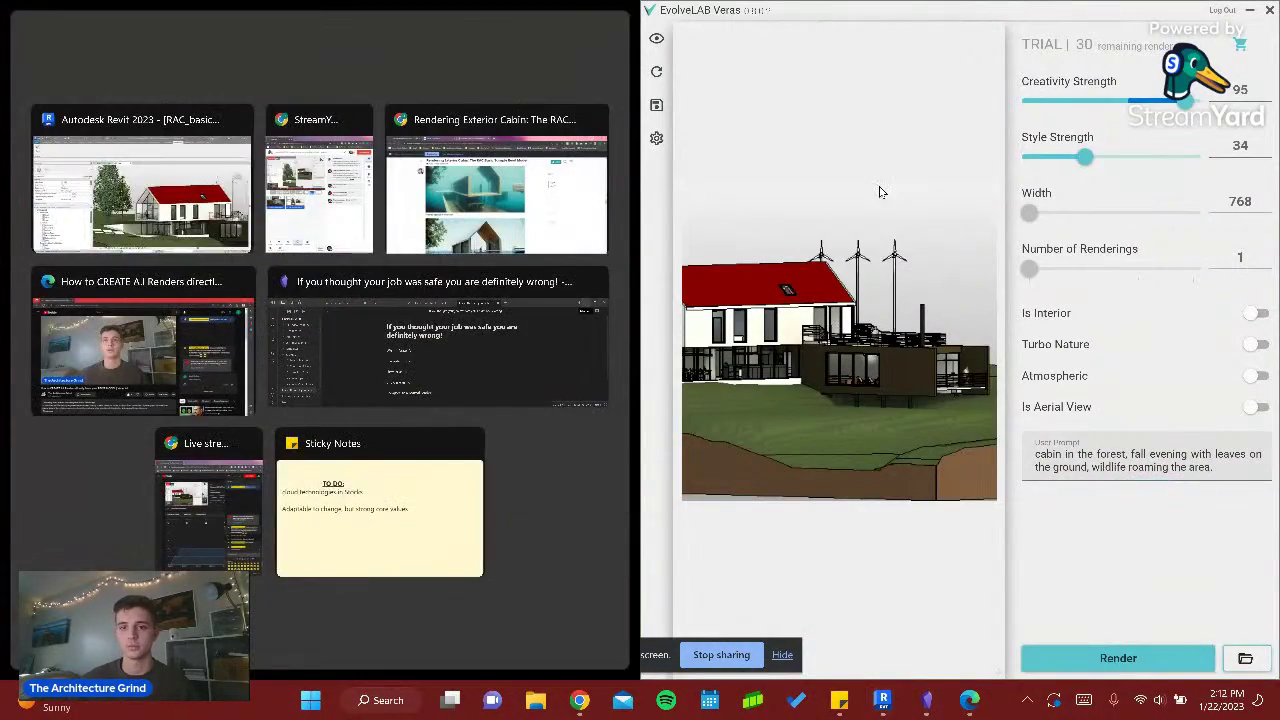
{"action": "left_click", "coordinate": [930, 305]}
{"action": "left_click", "coordinate": [1148, 660]}
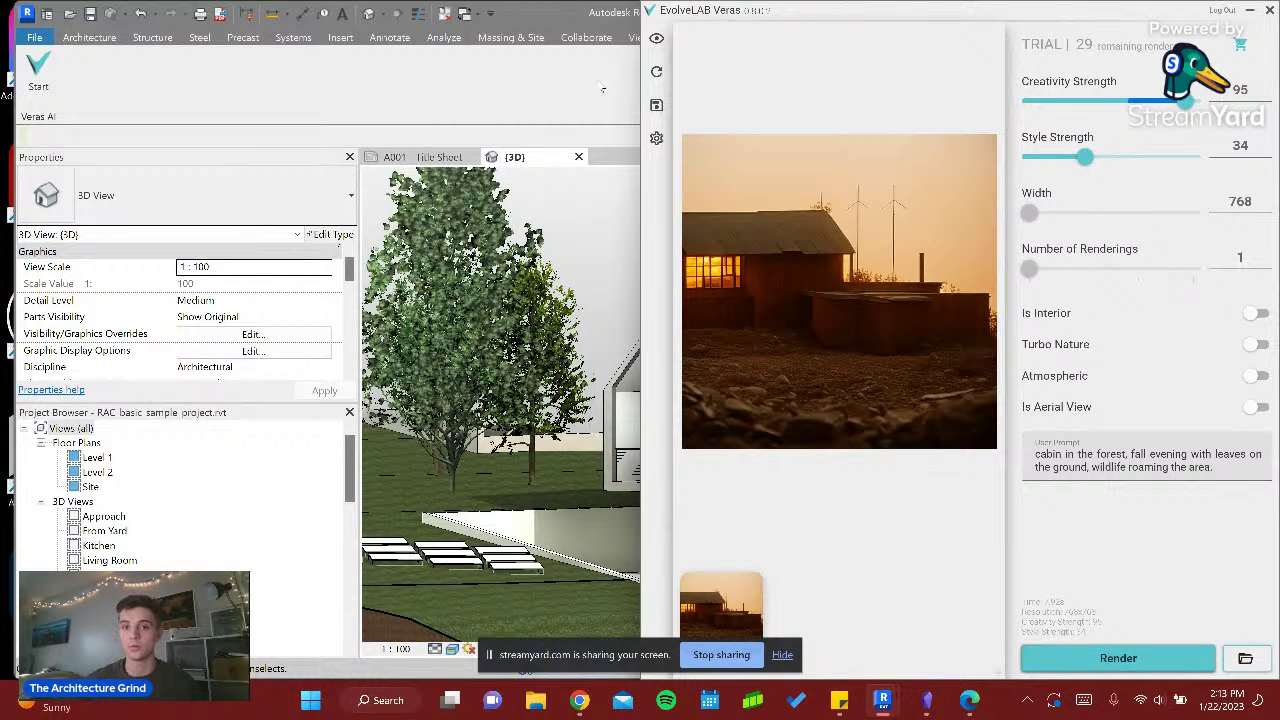
{"action": "left_click_drag", "start_coordinate": [640, 135], "coordinate": [416, 146]}
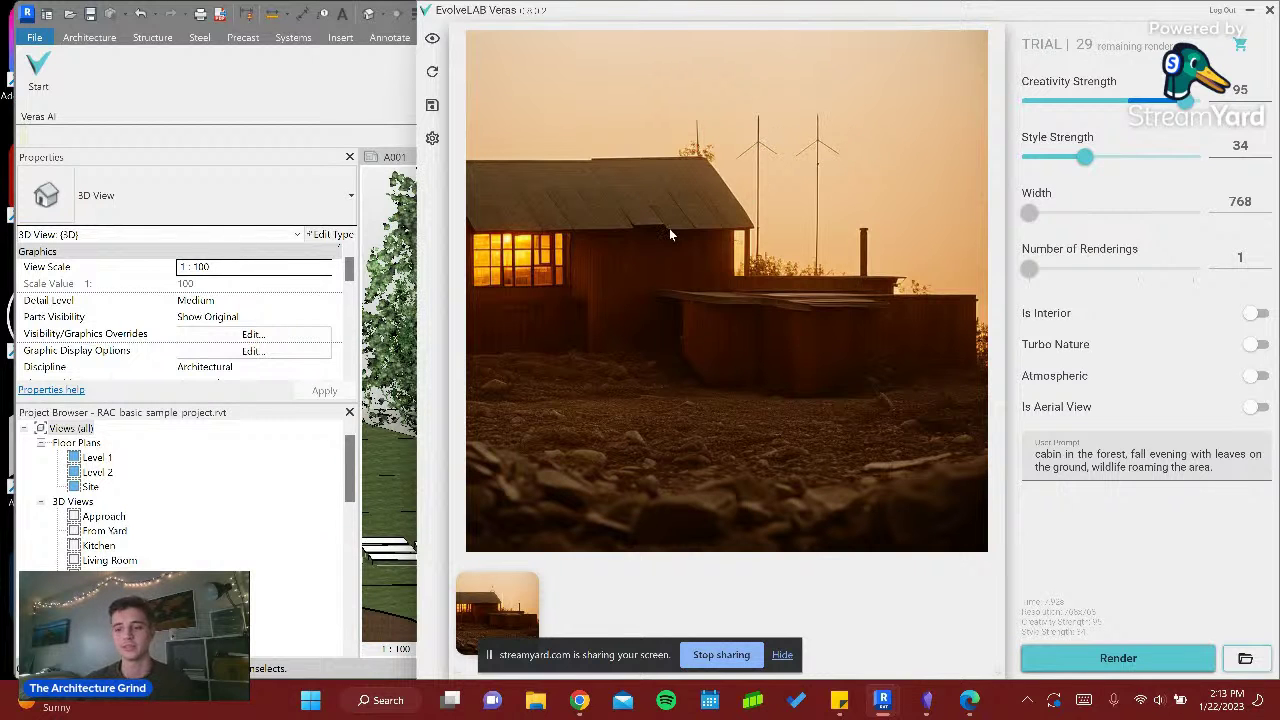
- Clear the forest cabin text from the user prompt and refresh the view preview
{"action": "left_click_drag", "start_coordinate": [1220, 467], "coordinate": [1040, 454]}
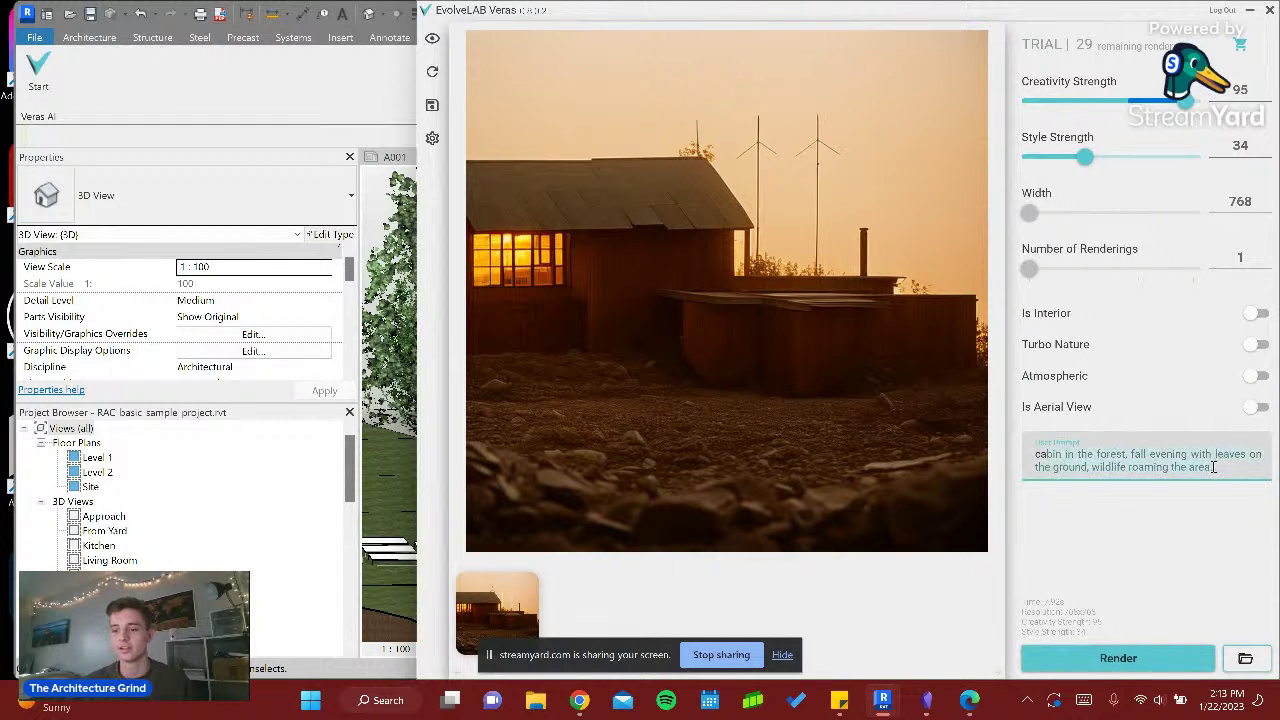
{"action": "type", "text": "ca"}
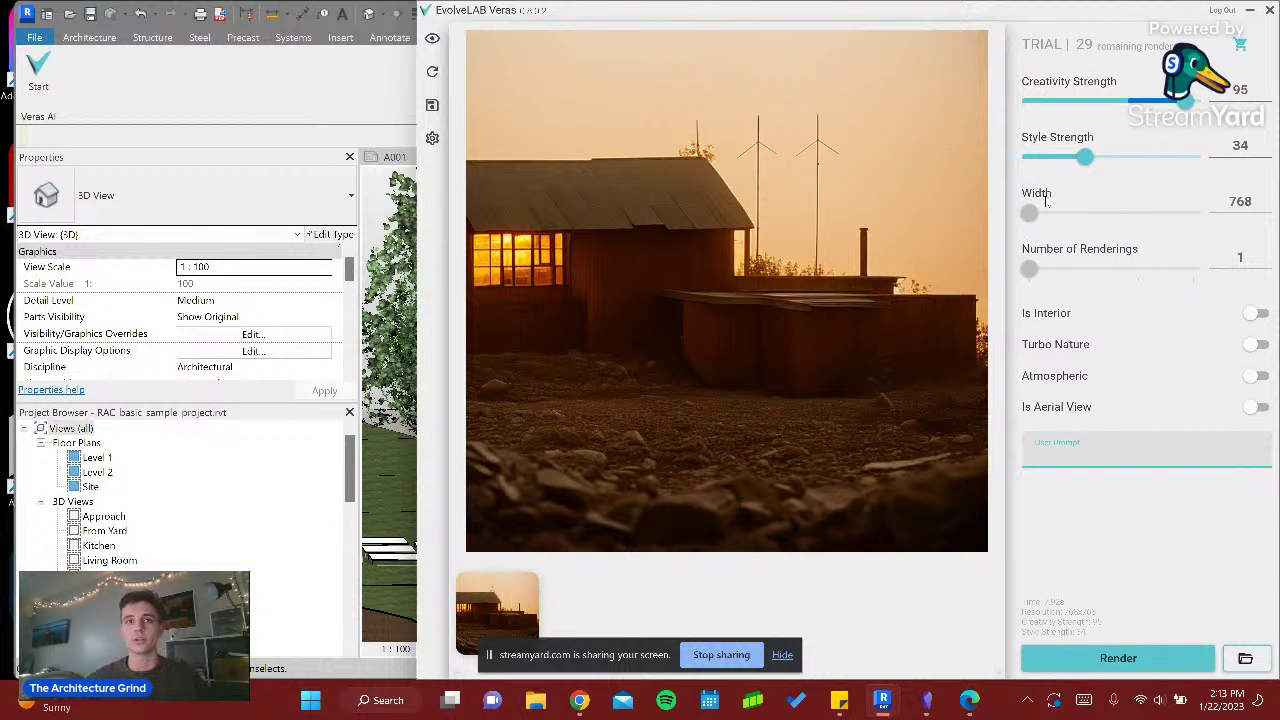
{"action": "mouse_move", "coordinate": [1046, 203]}
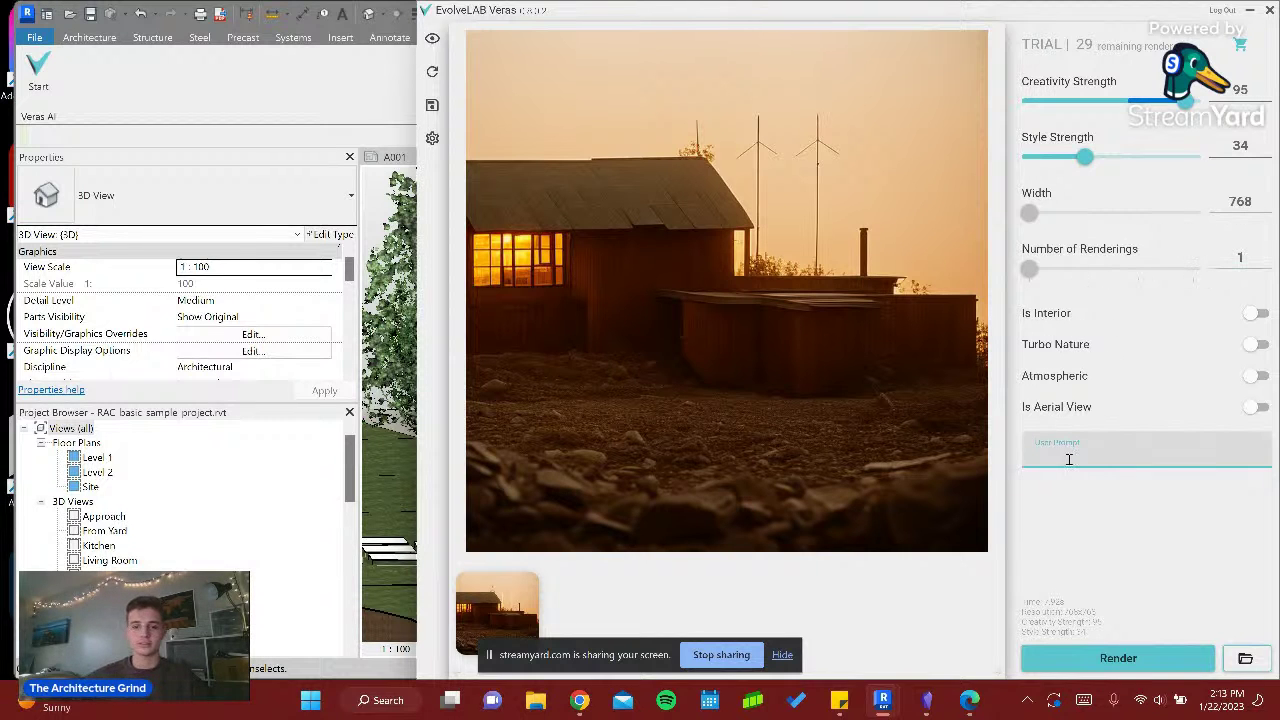
{"action": "left_click", "coordinate": [430, 80]}
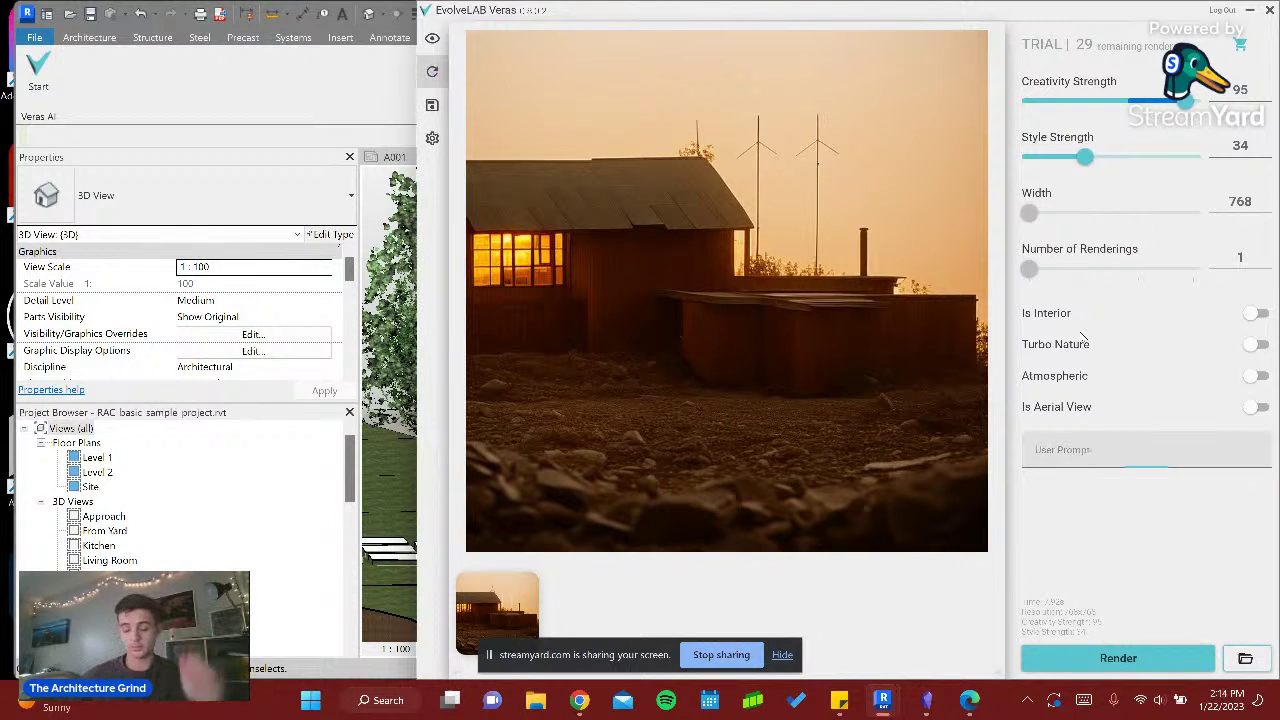
- Enter the user prompt "winter log cabin with solar panels"
{"action": "left_click", "coordinate": [1101, 456]}
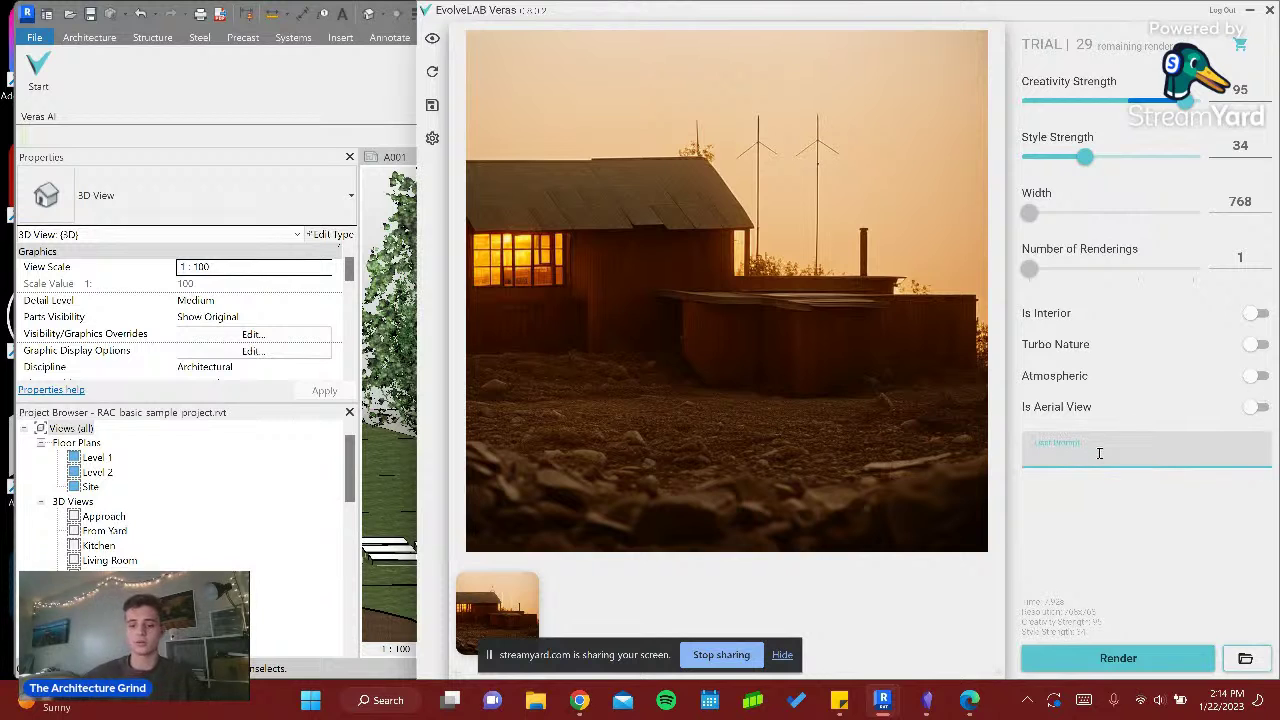
{"action": "type", "text": "winte"}
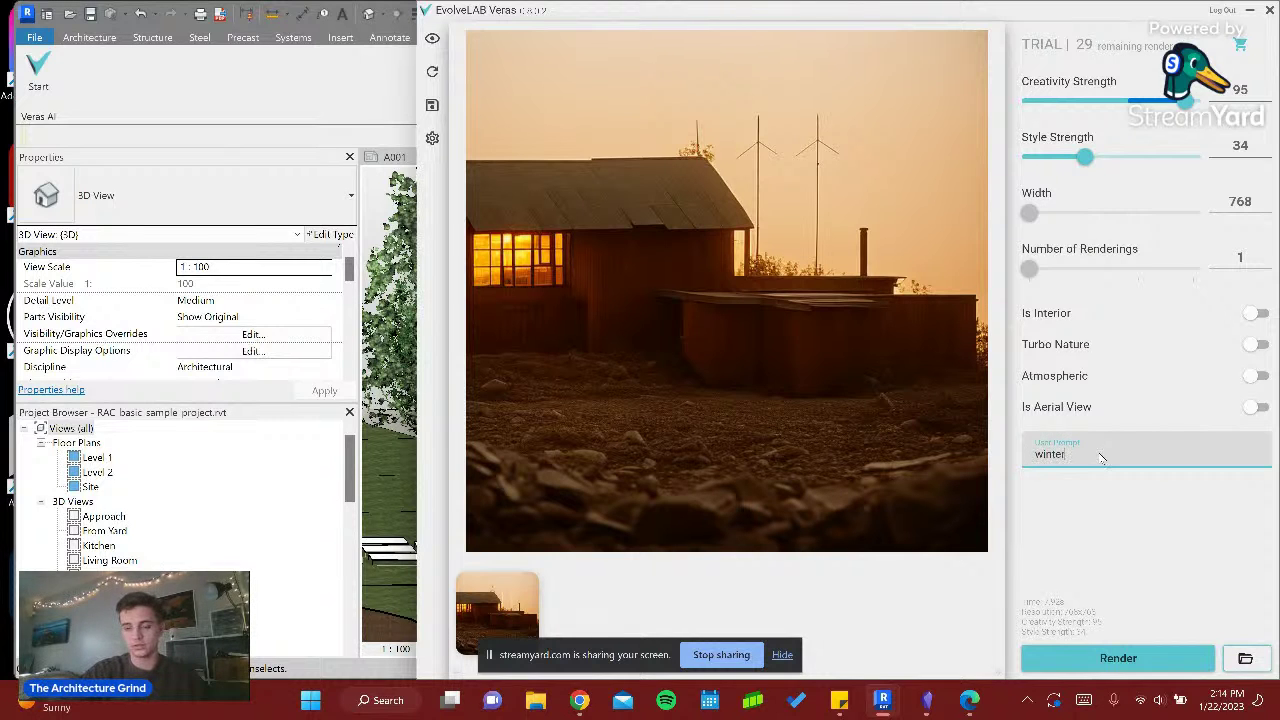
{"action": "type", "text": "r"}
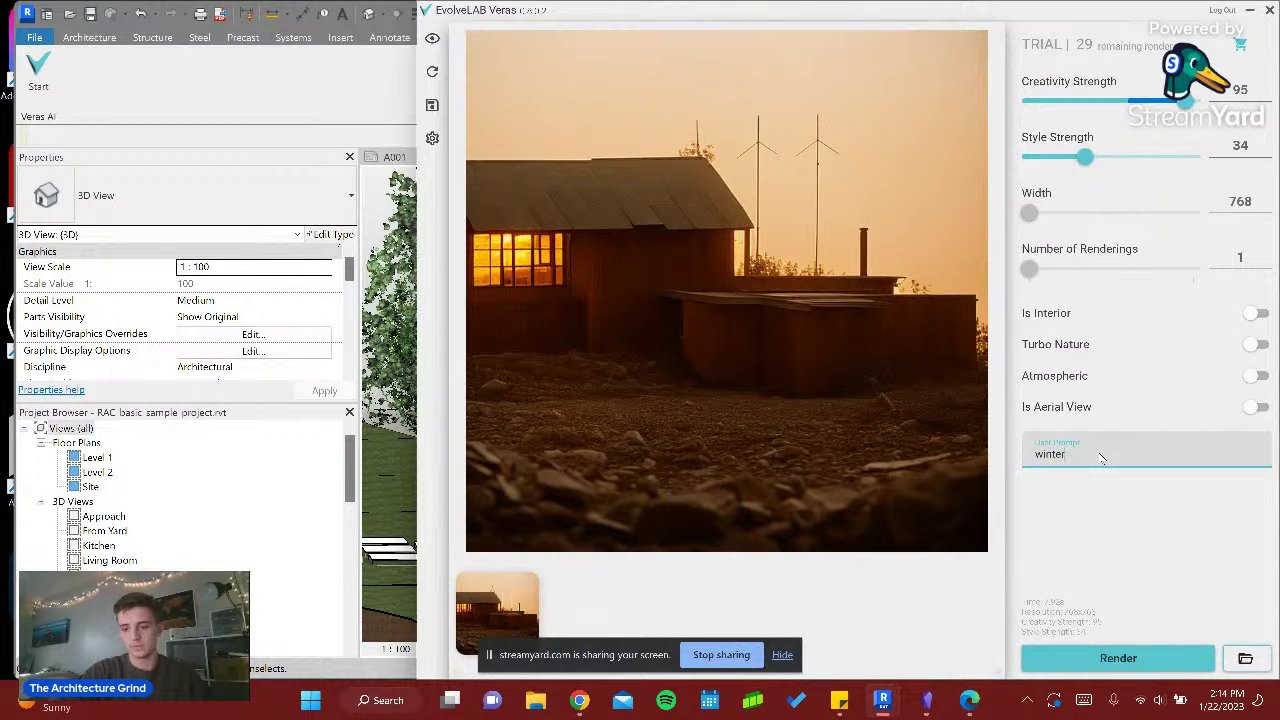
{"action": "type", "text": " log cabin"}
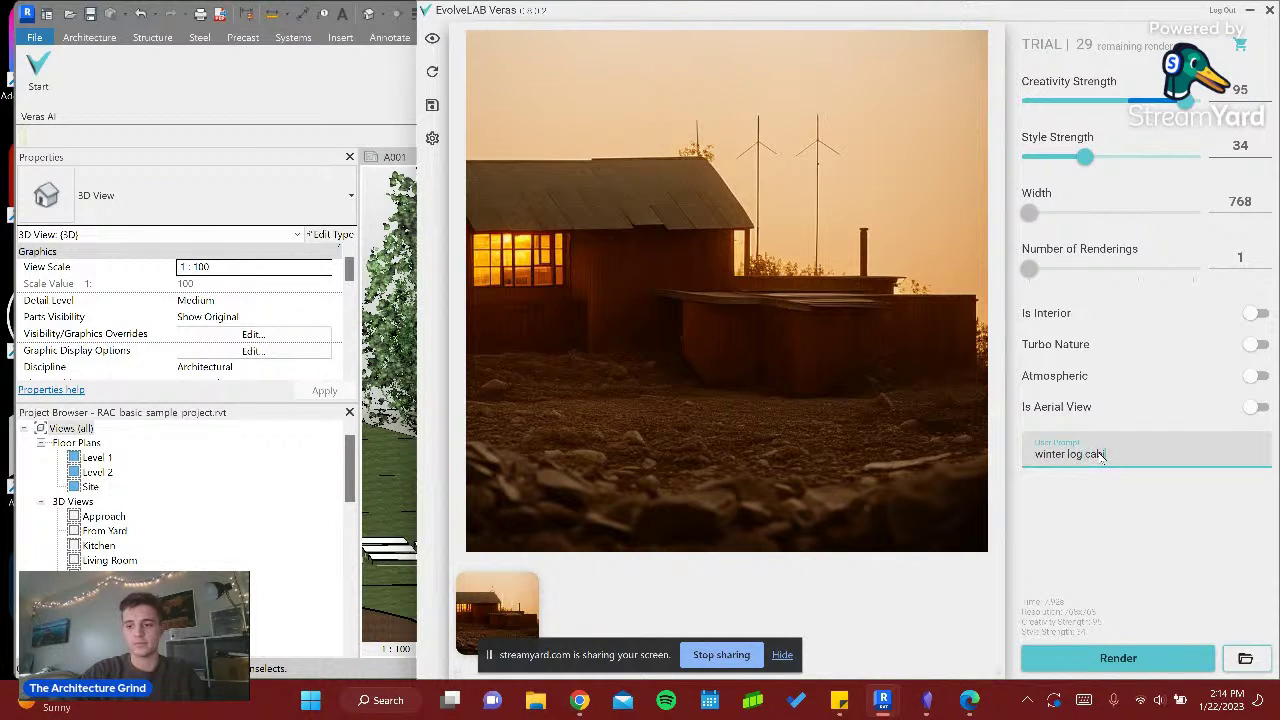
{"action": "type", "text": " with solar panels"}
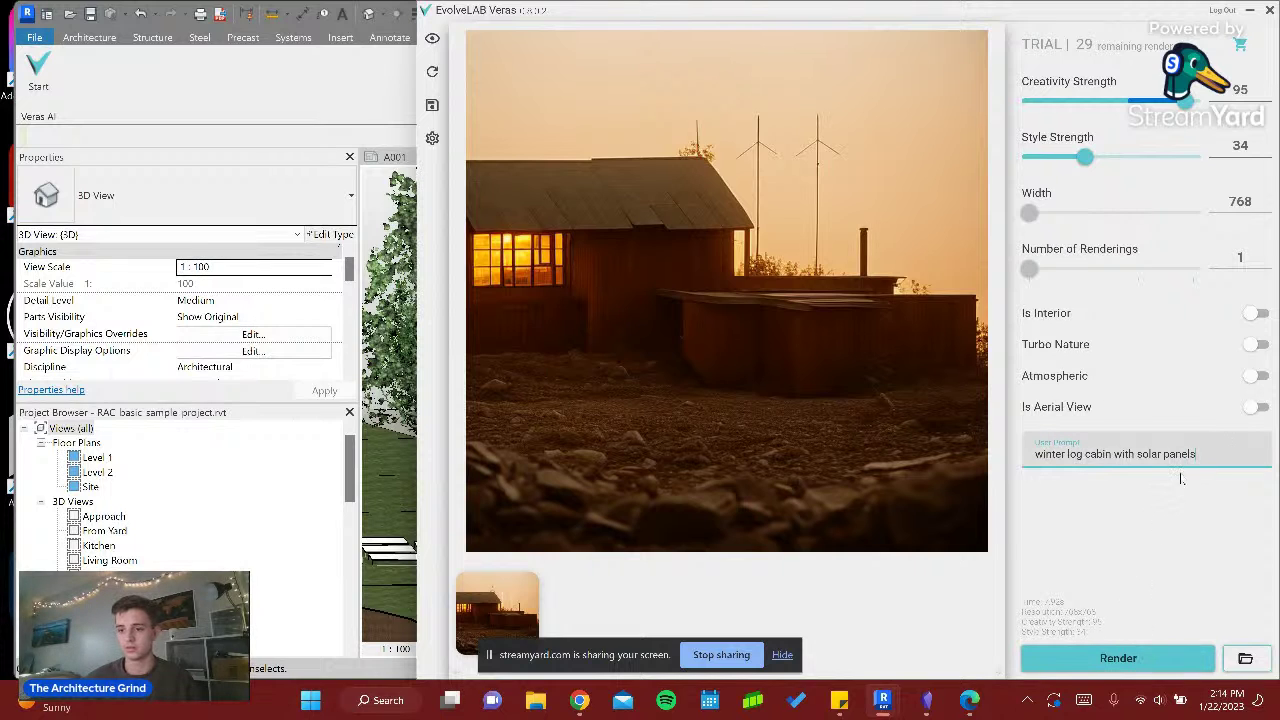
{"action": "type", "text": ", g"}
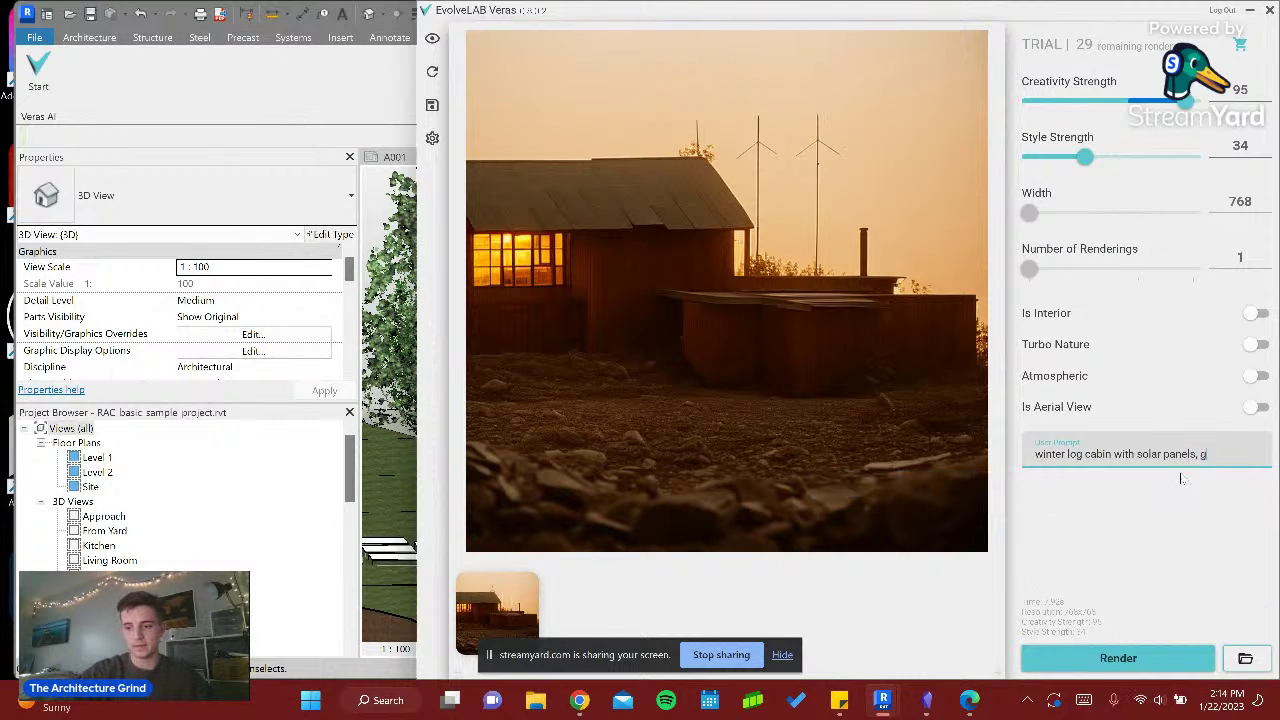
{"action": "type", "text": "d"}
{"action": "key", "text": "BackSpace"}
{"action": "key", "text": "BackSpace"}
{"action": "key", "text": "BackSpace"}
{"action": "key", "text": "BackSpace"}
{"action": "key", "text": "BackSpace"}
{"action": "key", "text": "BackSpace"}
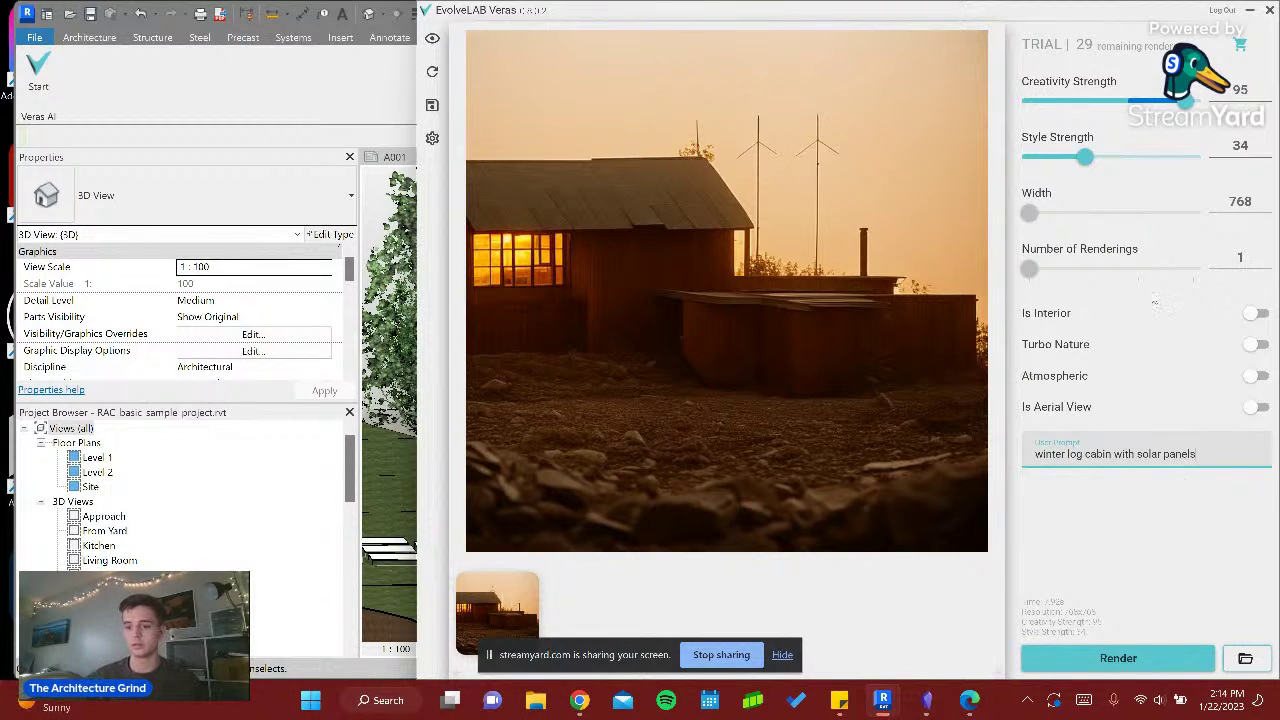
- Append "on a ski slope" to the winter cabin prompt and render the view
{"action": "type", "text": "on a ski slope"}
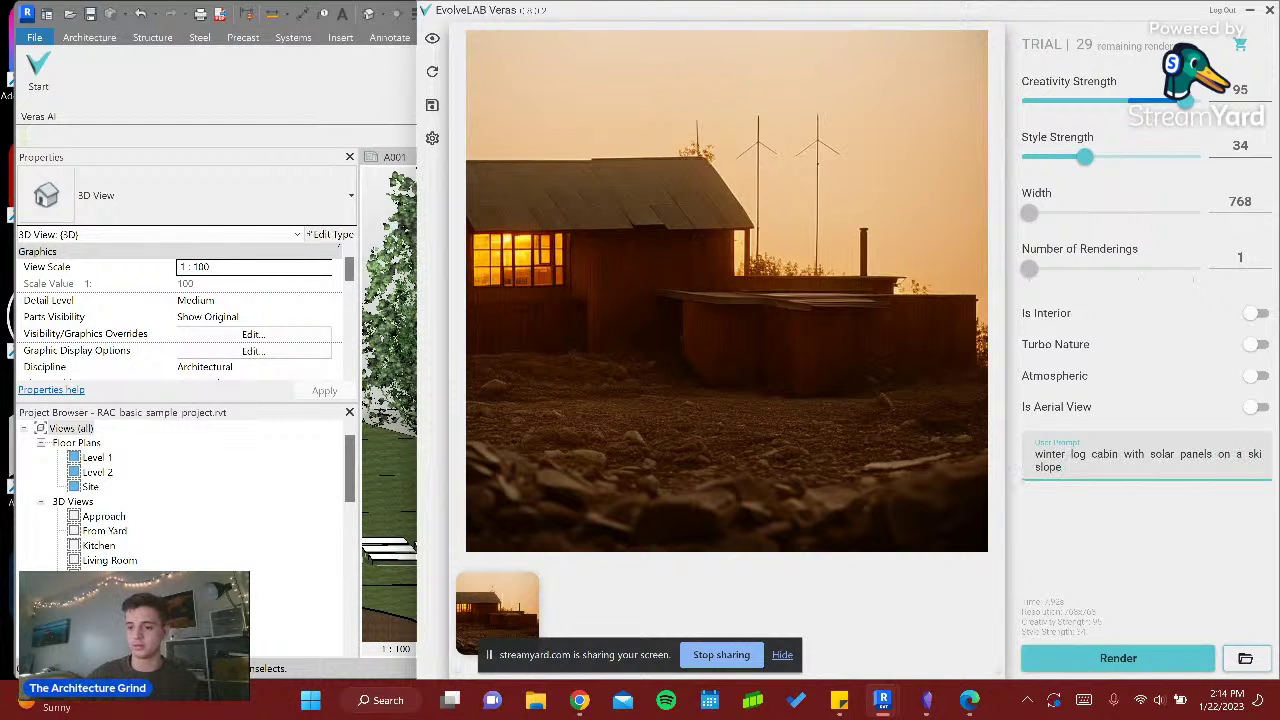
{"action": "left_click", "coordinate": [1138, 659]}
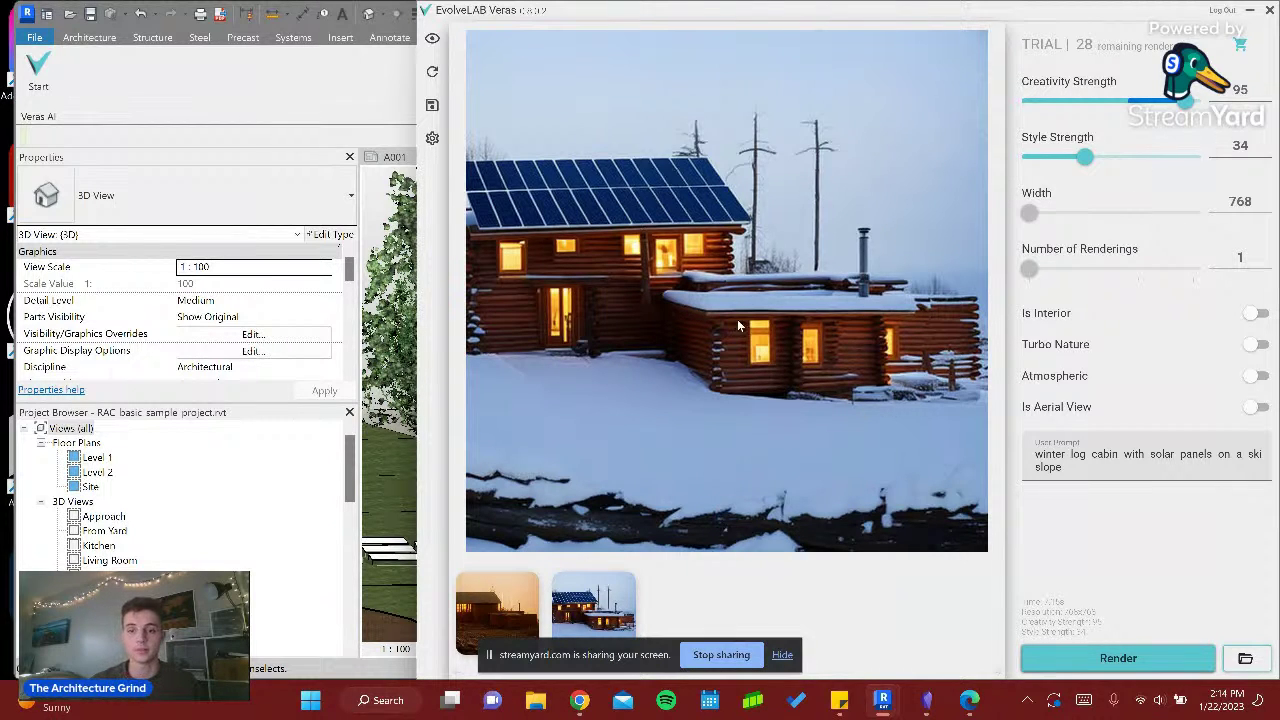
- Set Creativity Strength to 72 and Style Strength to 54, and turn on the Atmospheric option
{"action": "left_click_drag", "start_coordinate": [1188, 102], "coordinate": [1148, 101]}
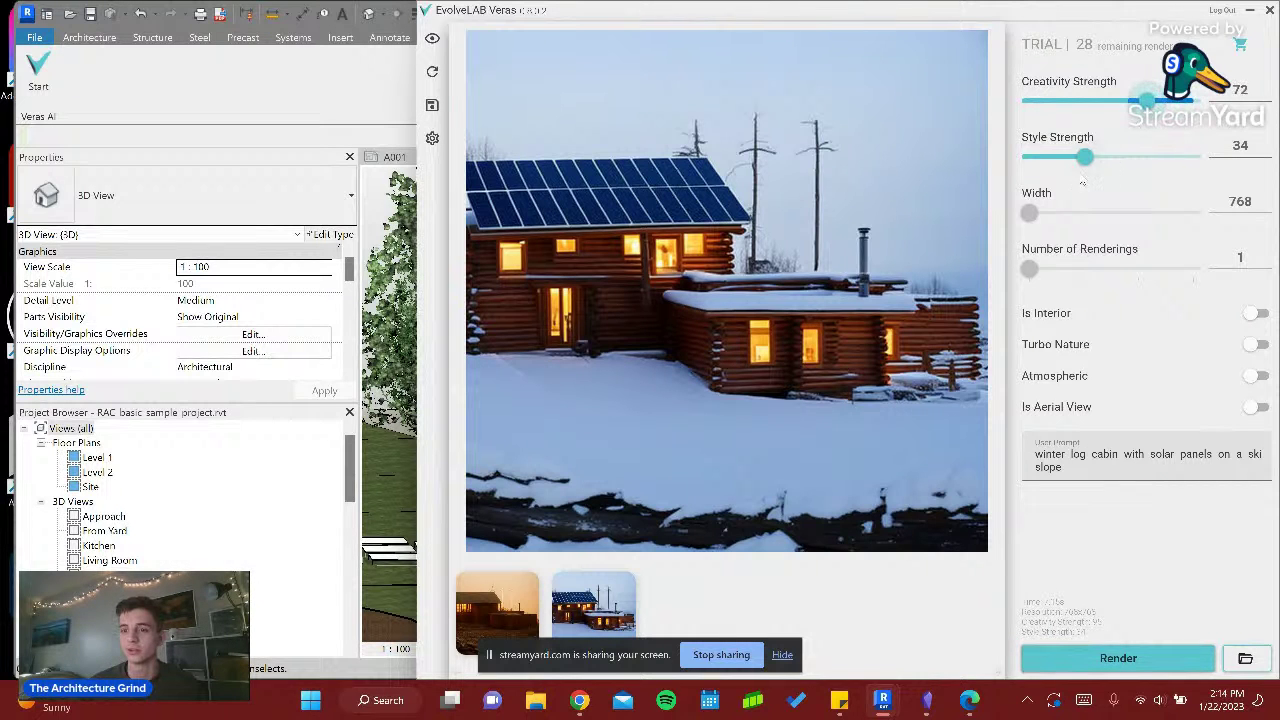
{"action": "left_click_drag", "start_coordinate": [1085, 157], "coordinate": [1106, 158]}
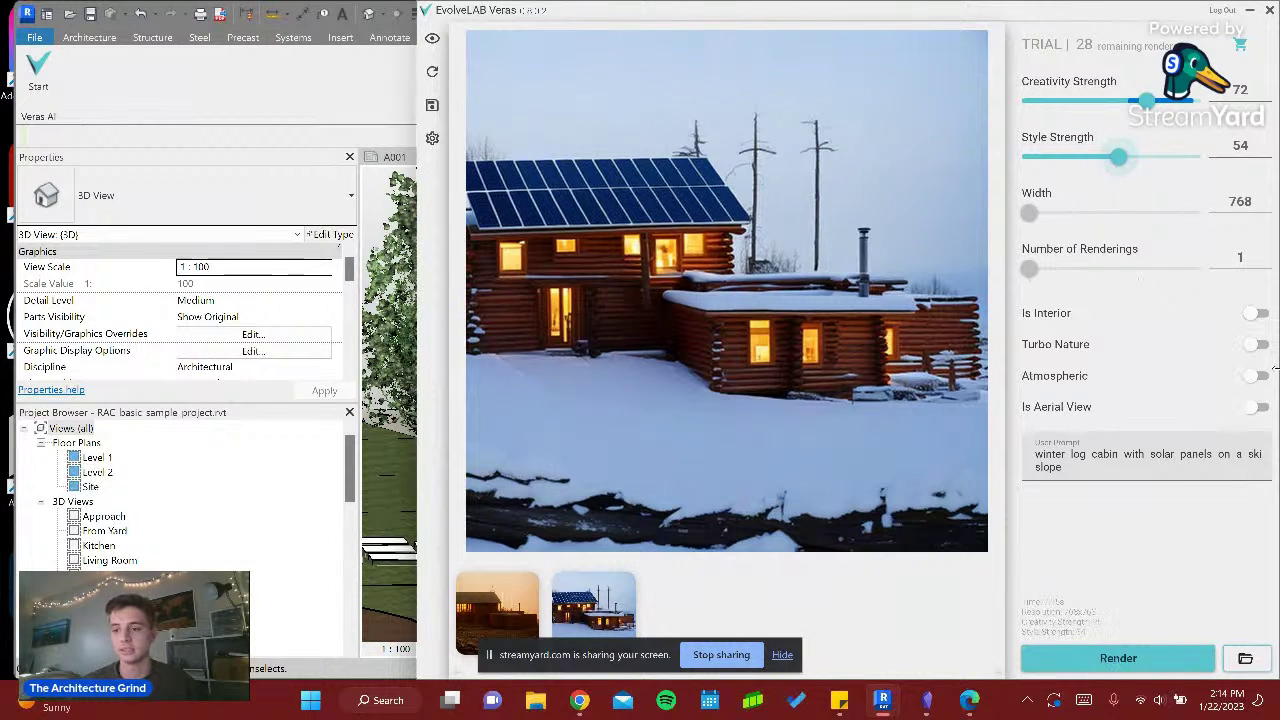
{"action": "left_click", "coordinate": [1256, 380]}
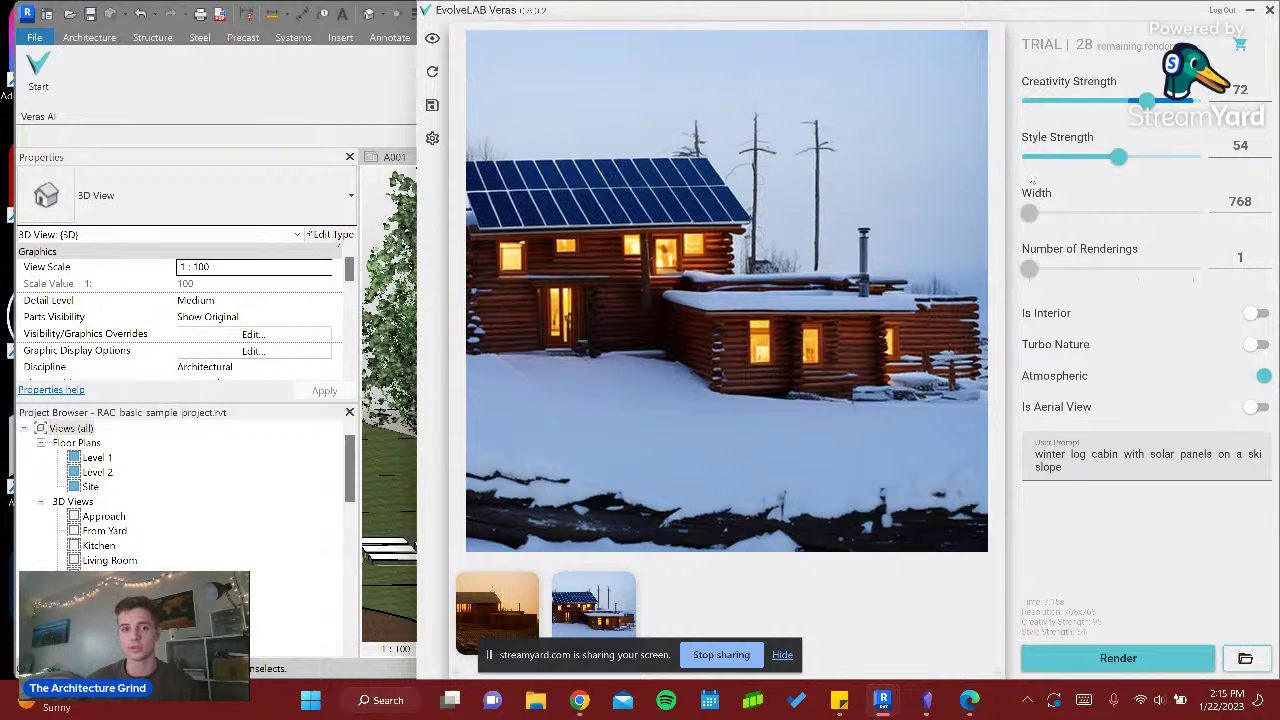
- Replace the user prompt with "desert retreat home with travertine stone wall,"
{"action": "left_click", "coordinate": [1092, 466]}
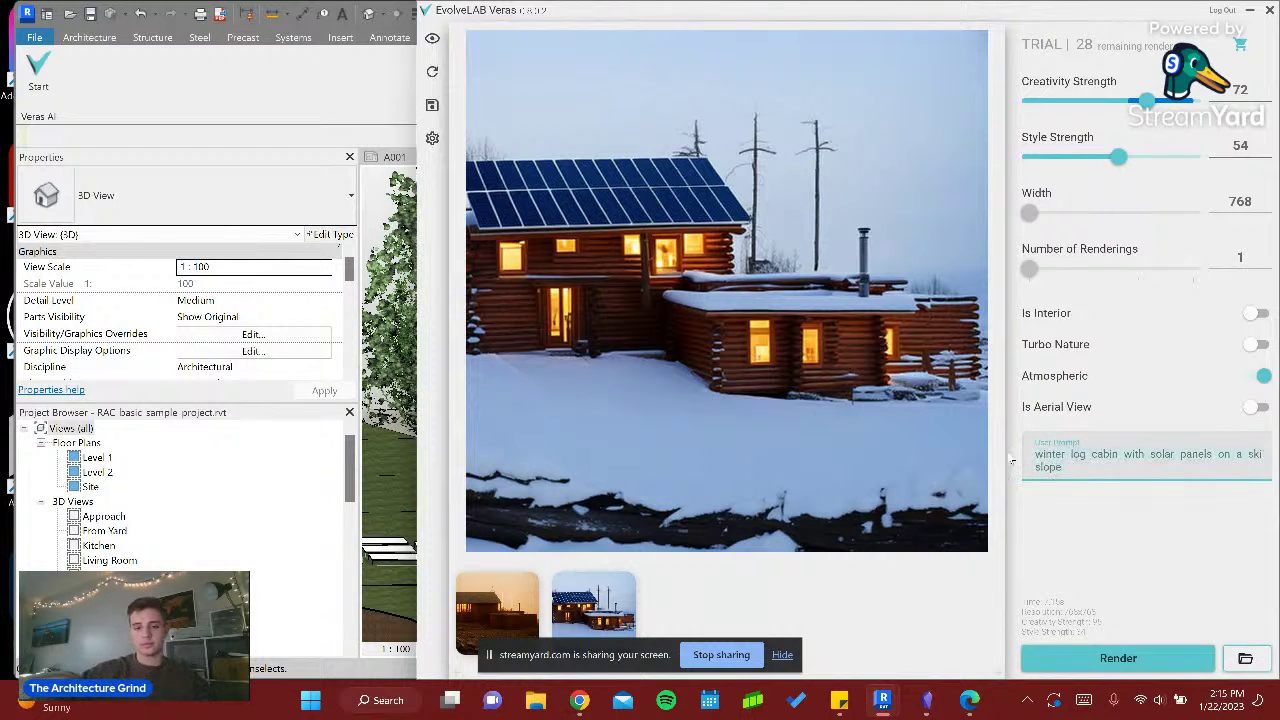
{"action": "key", "text": "ctrl+a"}
{"action": "key", "text": "BackSpace"}
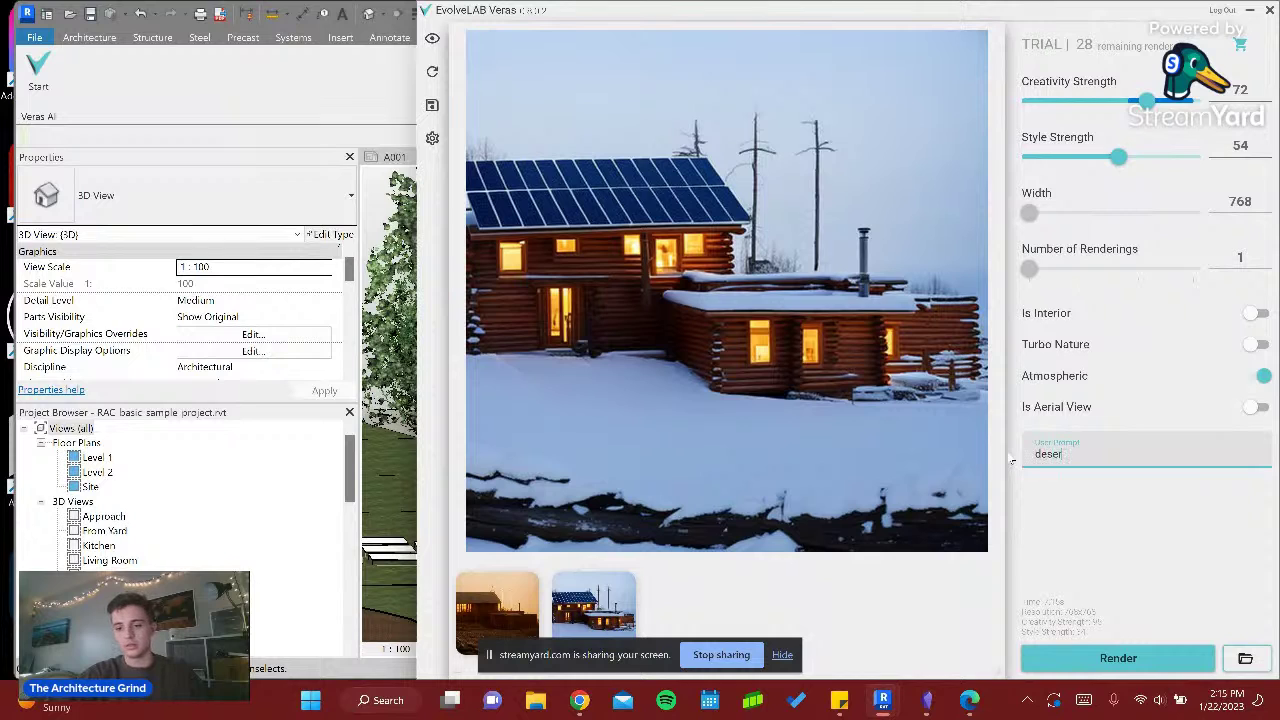
{"action": "type", "text": "desert retreat home "}
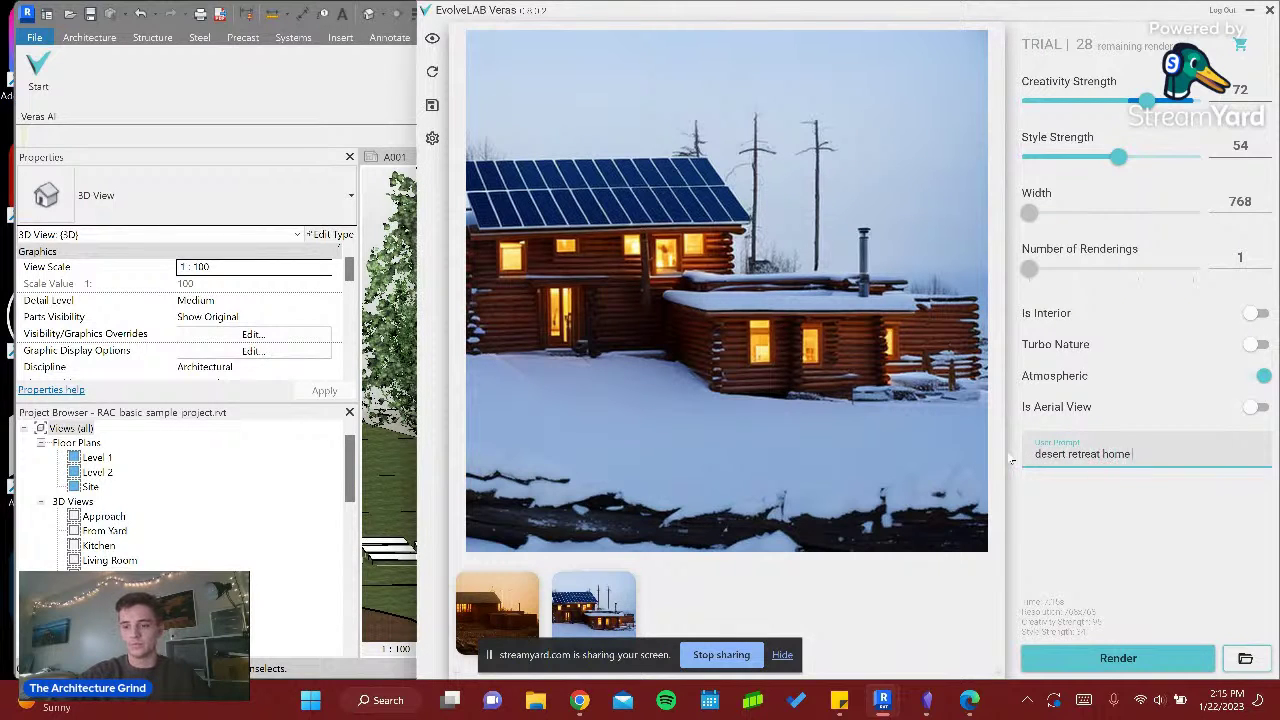
{"action": "type", "text": "with travertine stoe"}
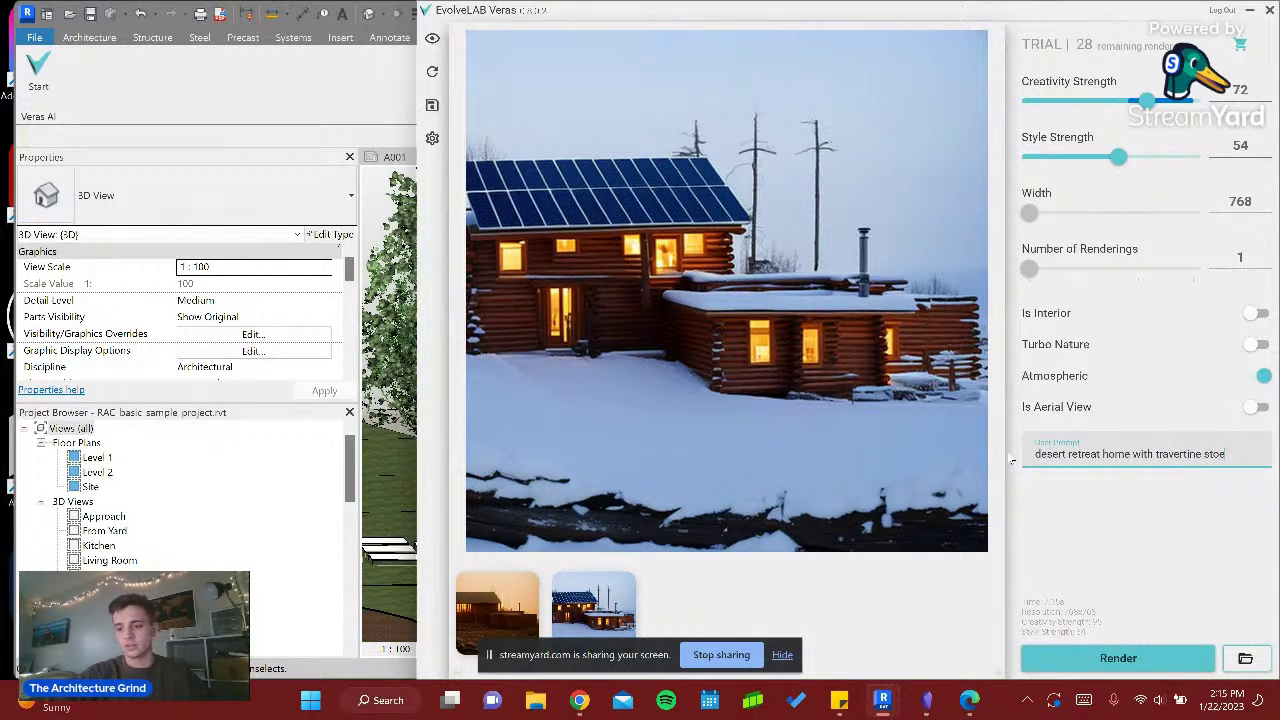
{"action": "key", "text": "BackSpace"}
{"action": "type", "text": "wall,"}
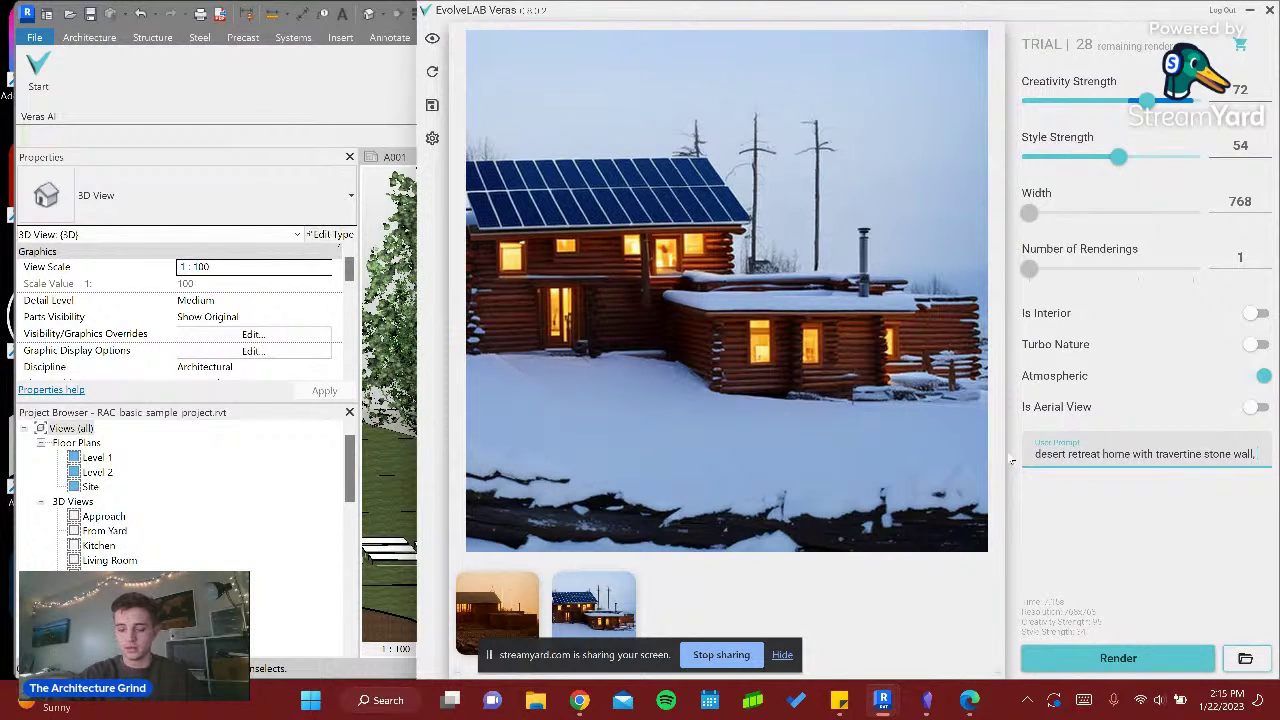
- Extend the desert home prompt with "dark glass windows, cactus"
{"action": "type", "text": "d"}
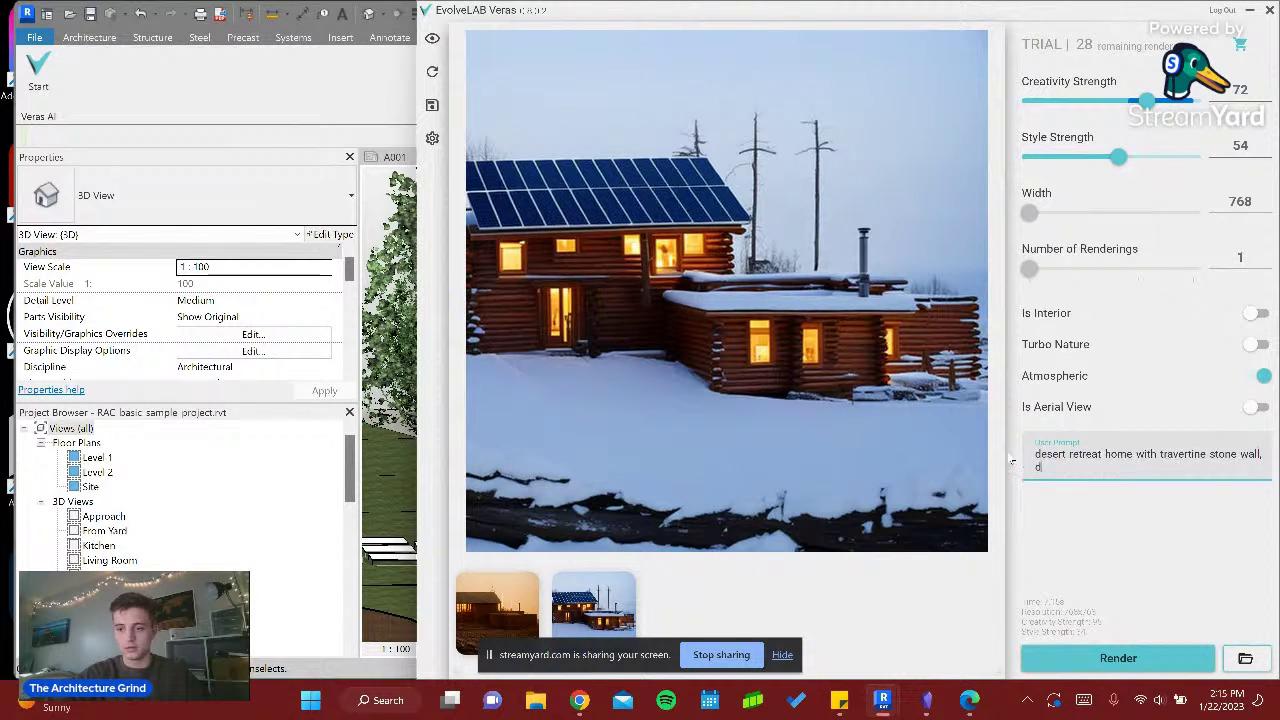
{"action": "type", "text": "ark wind"}
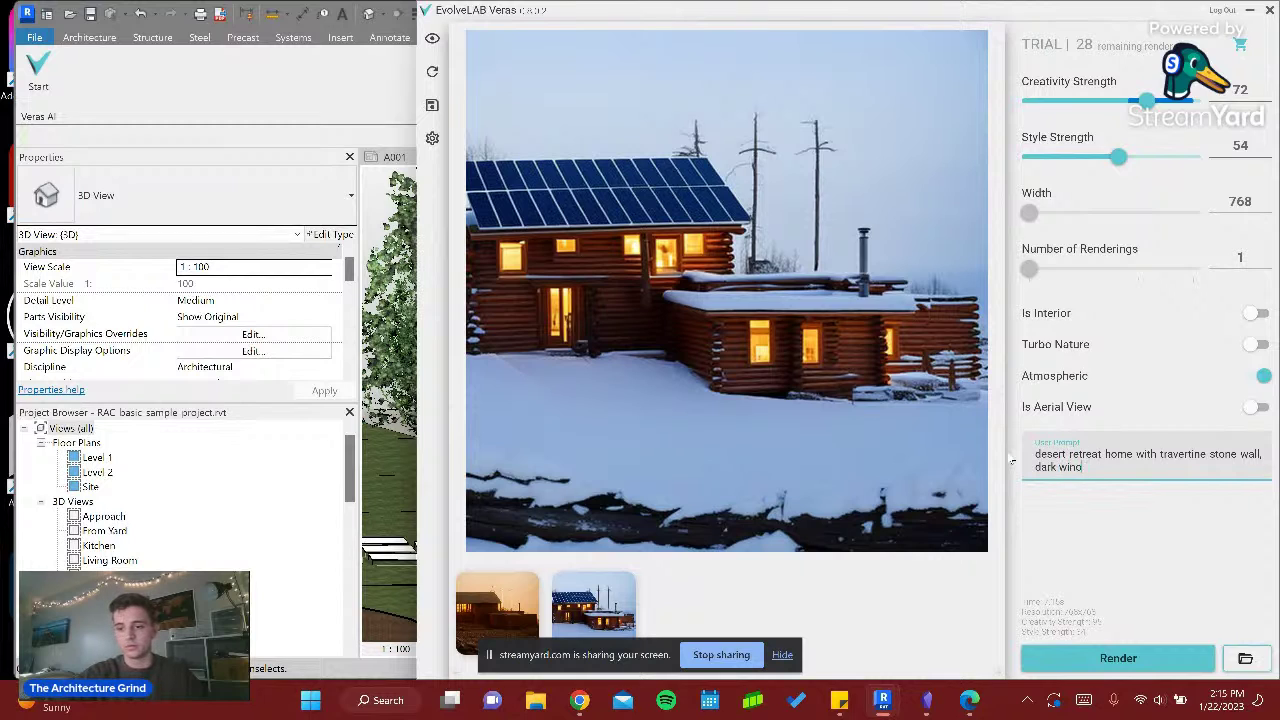
{"action": "key", "text": "BackSpace"}
{"action": "key", "text": "BackSpace"}
{"action": "key", "text": "BackSpace"}
{"action": "key", "text": "BackSpace"}
{"action": "type", "text": "glass windows,"}
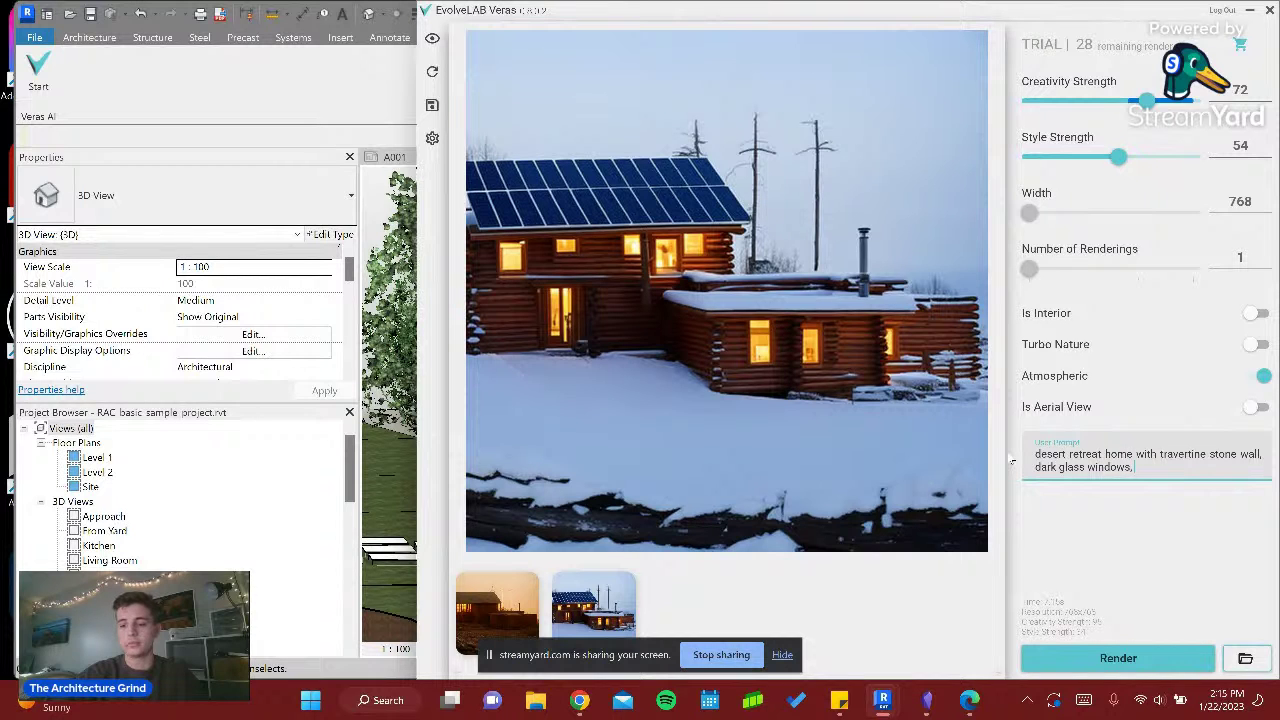
{"action": "type", "text": "cactus"}
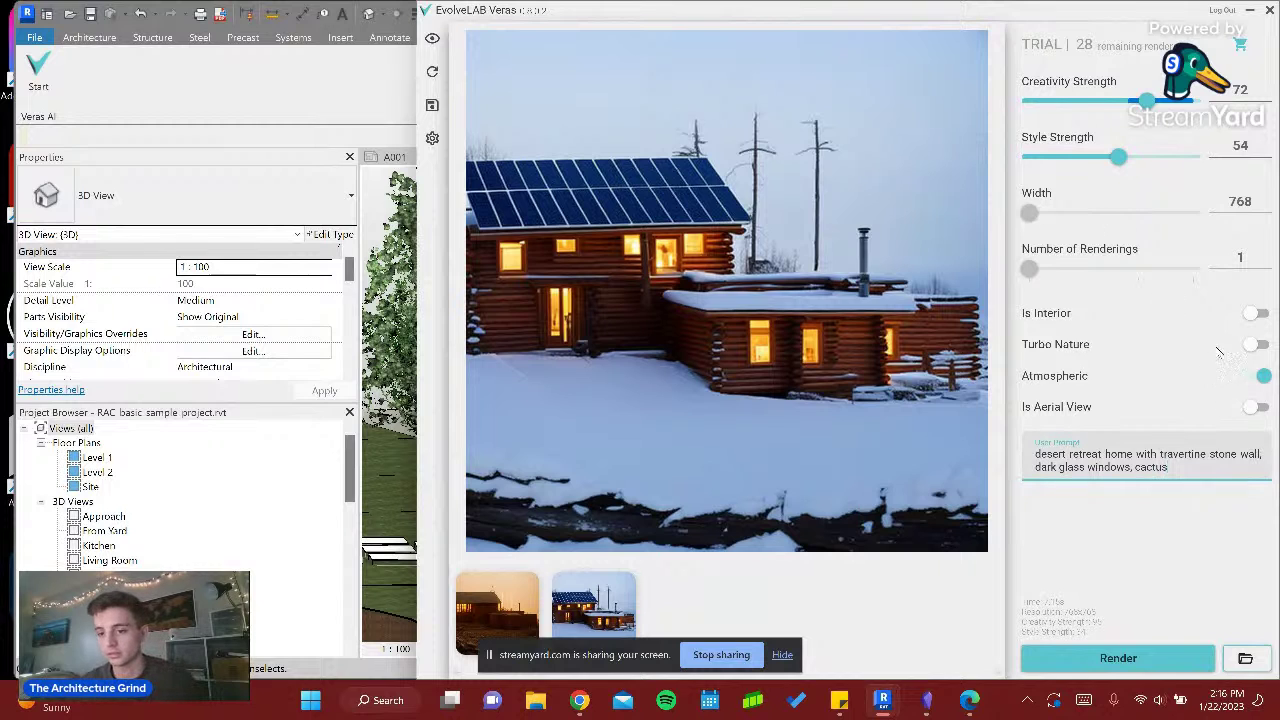
- Turn on Turbo Nature, set Style Strength to 64 and Creativity Strength to 65, and render the desert retreat prompt
{"action": "left_click", "coordinate": [1259, 345]}
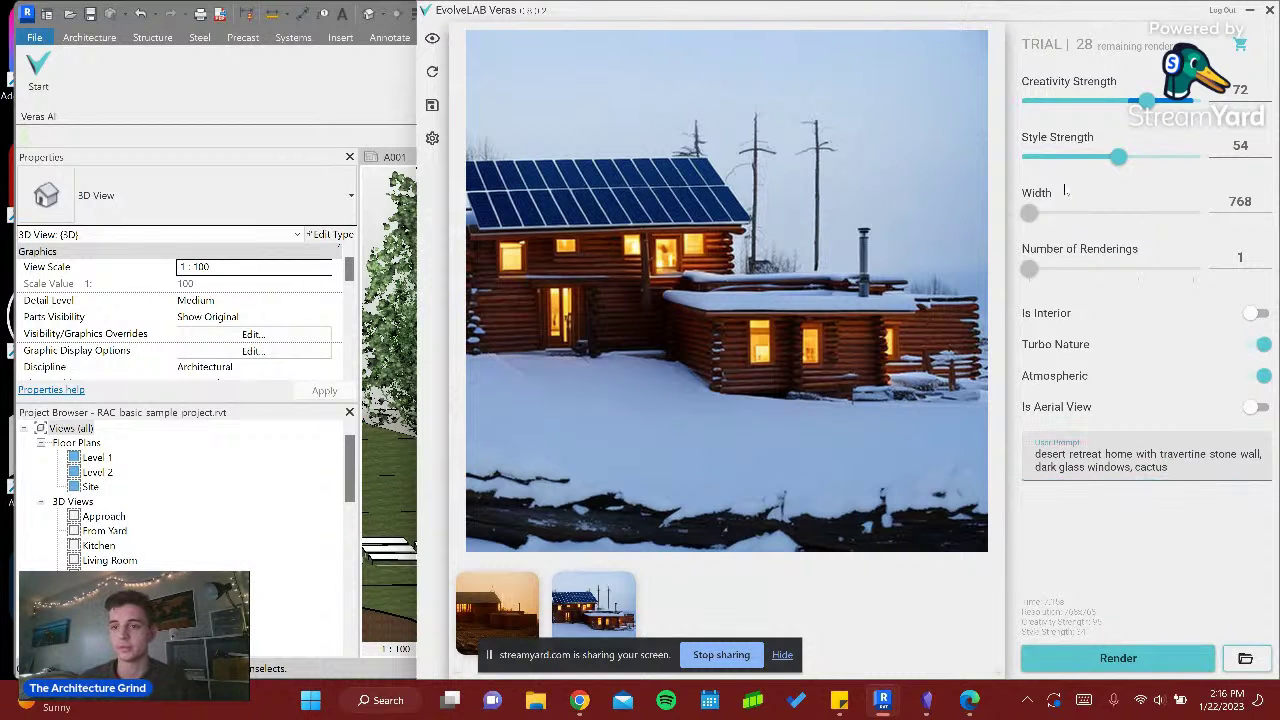
{"action": "left_click_drag", "start_coordinate": [1120, 157], "coordinate": [1134, 157]}
{"action": "left_click_drag", "start_coordinate": [1146, 101], "coordinate": [1136, 101]}
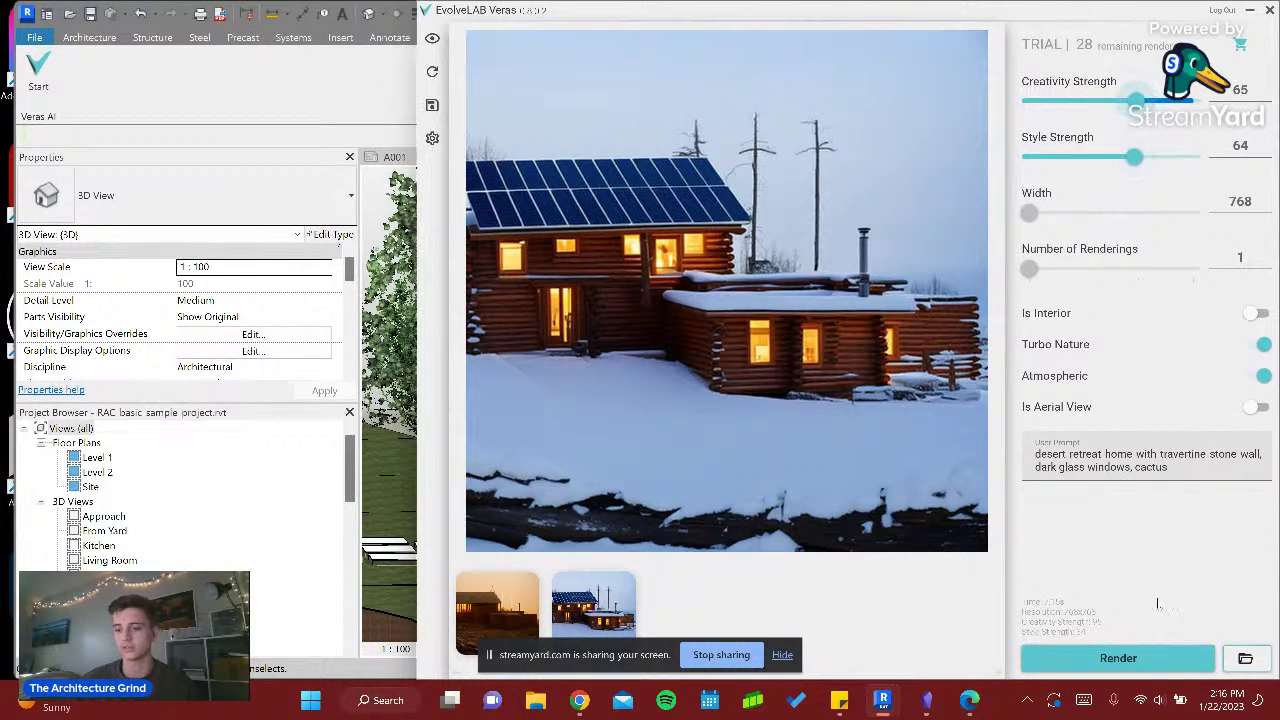
{"action": "left_click", "coordinate": [1131, 662]}
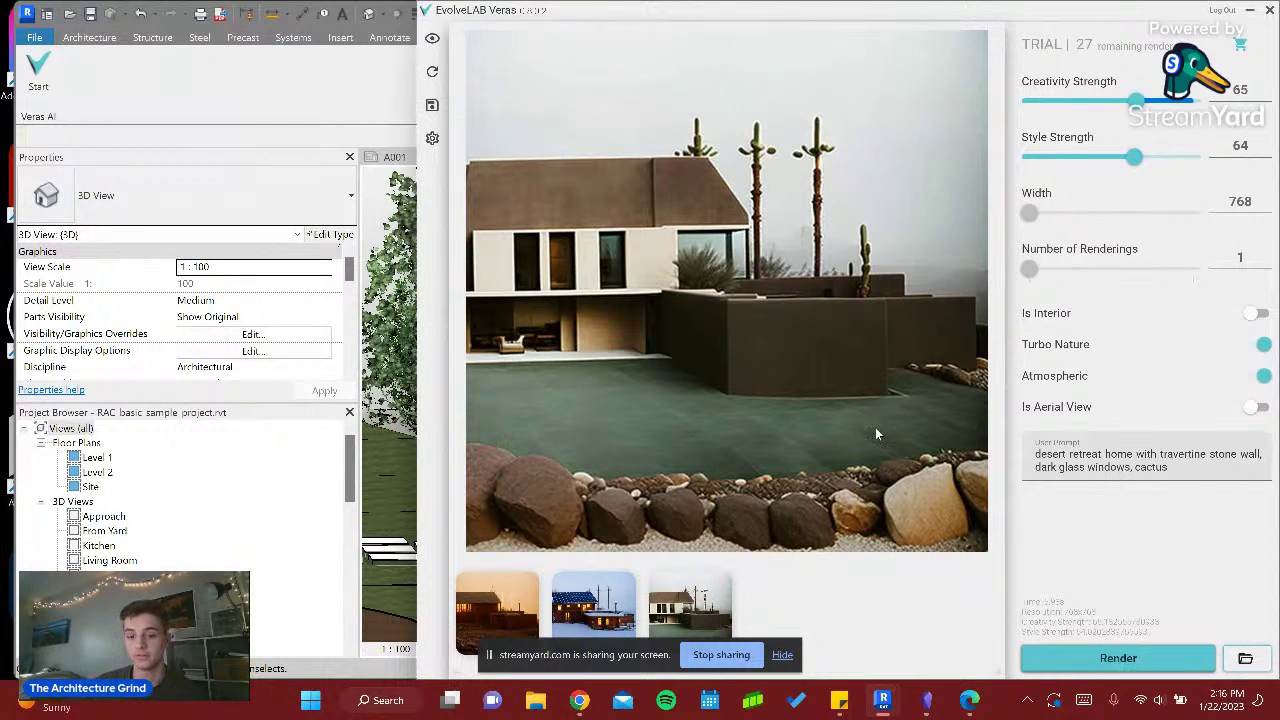
- Compare the winter and fall cabin renderings with the new desert retreat rendering
{"action": "left_click", "coordinate": [612, 600]}
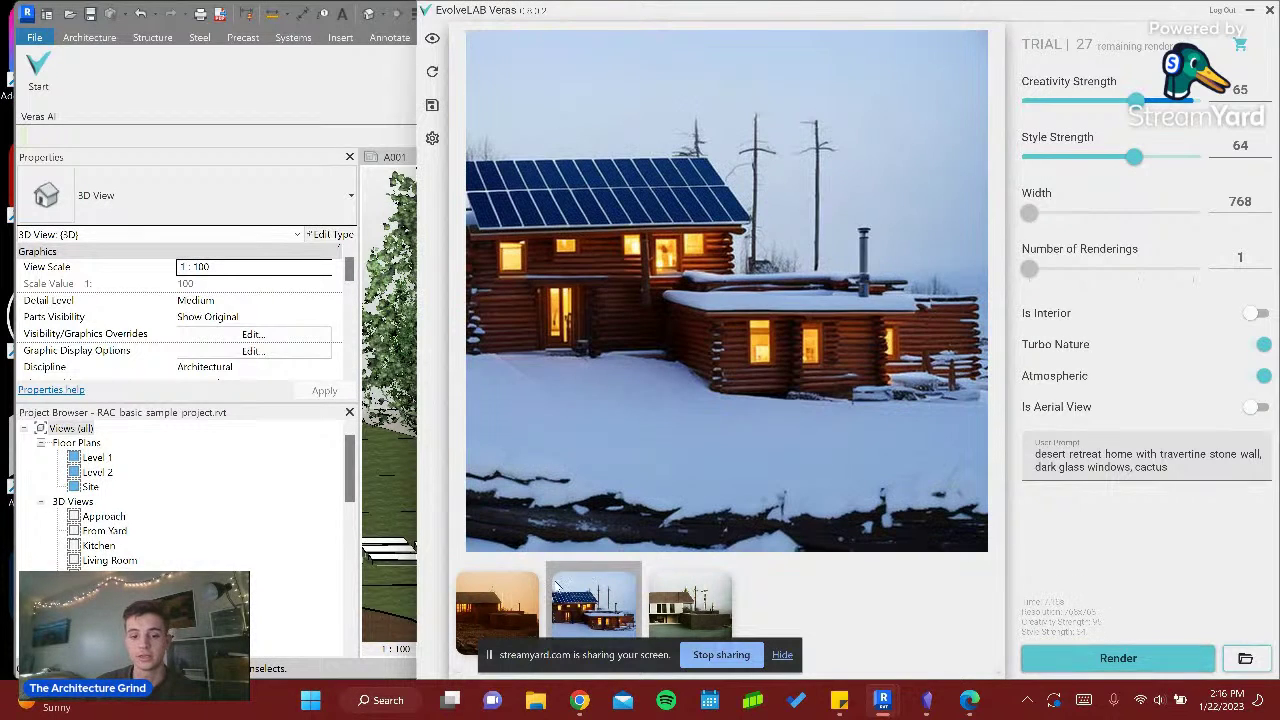
{"action": "left_click", "coordinate": [497, 600]}
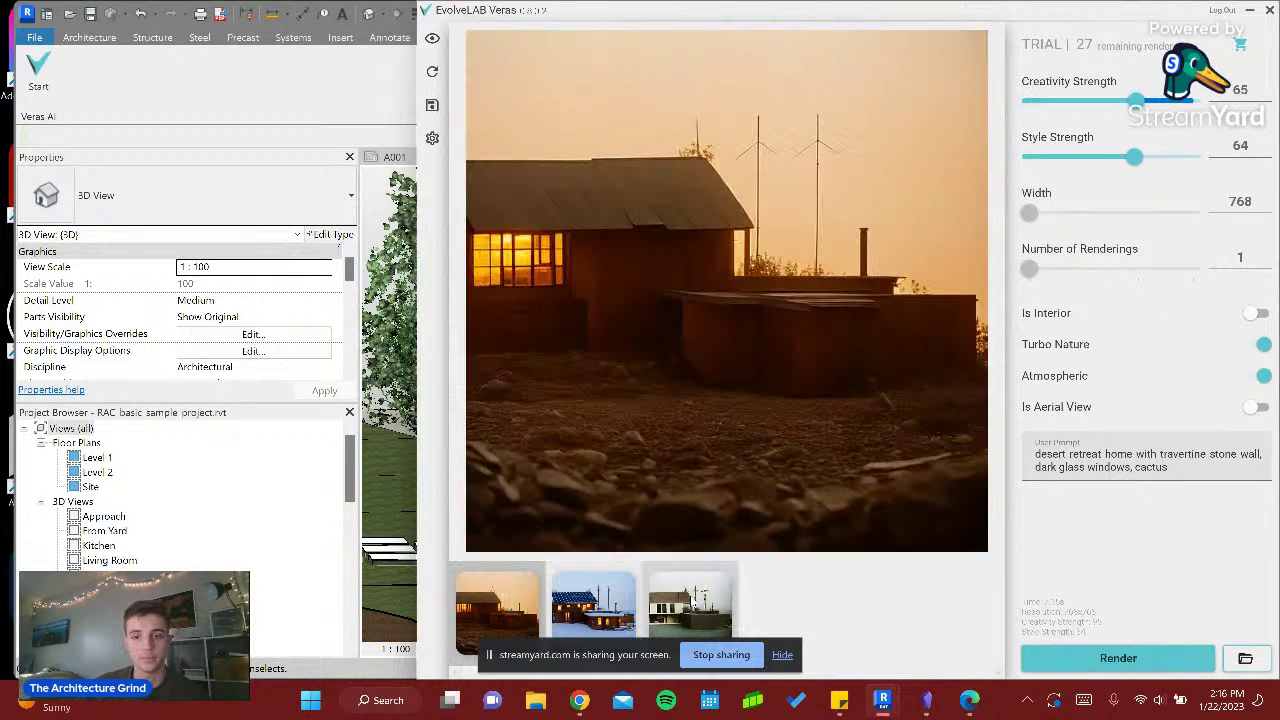
{"action": "left_click", "coordinate": [679, 600]}
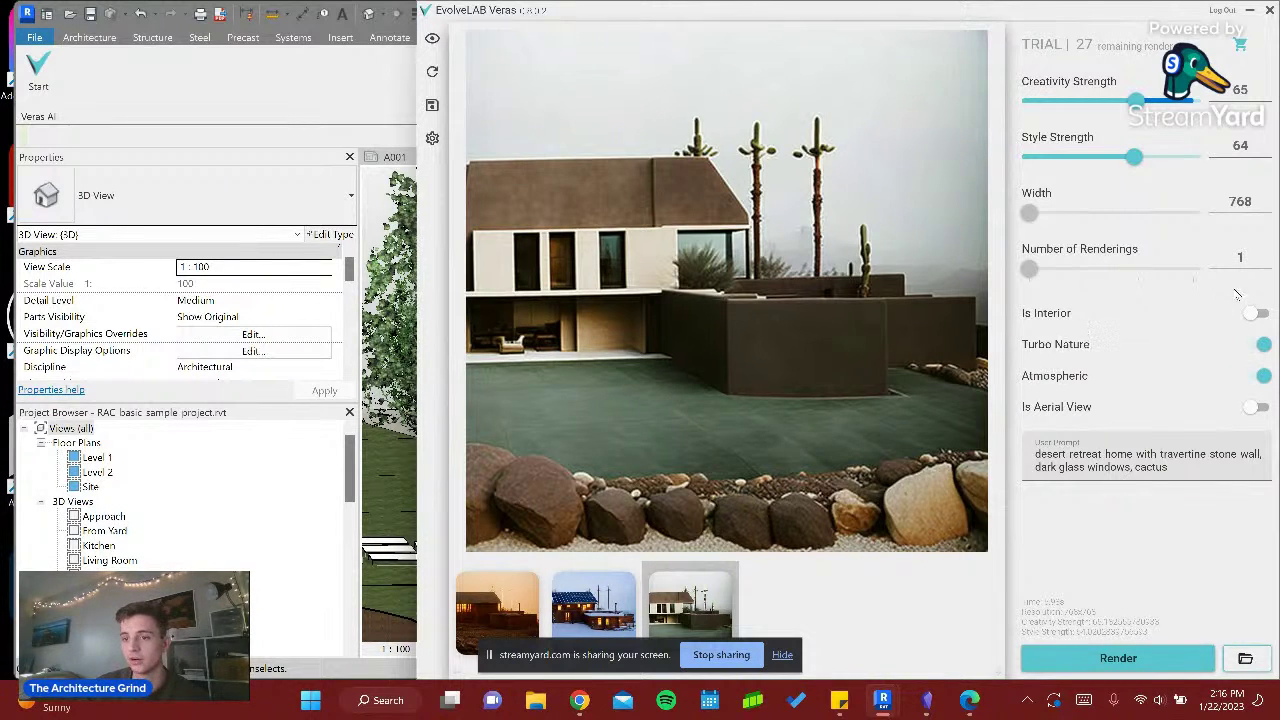
- Orbit the Revit 3D view to face the glazed gabled end beside the trees, and bring the Veras window back up
{"action": "left_click", "coordinate": [1250, 10]}
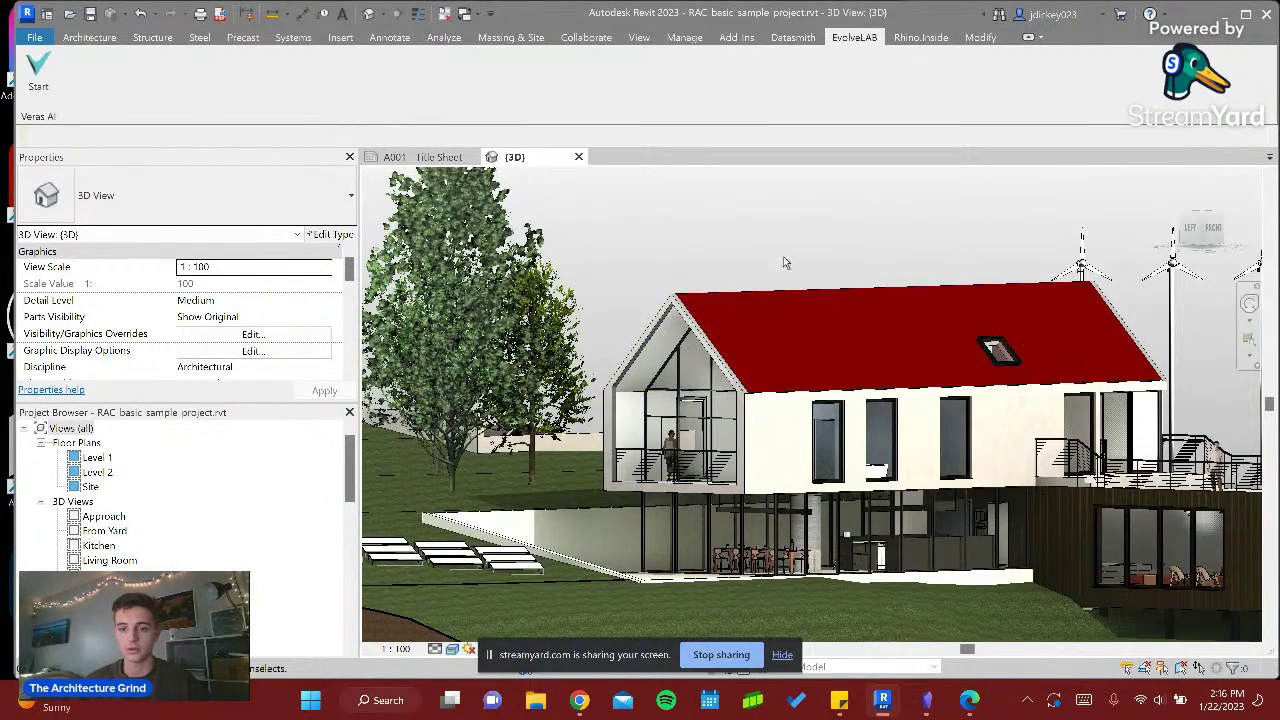
{"action": "middle_click_drag", "start_coordinate": [806, 267], "coordinate": [813, 374], "text": "shift"}
{"action": "scroll", "coordinate": [814, 375], "scroll_direction": "up", "scroll_amount": 4}
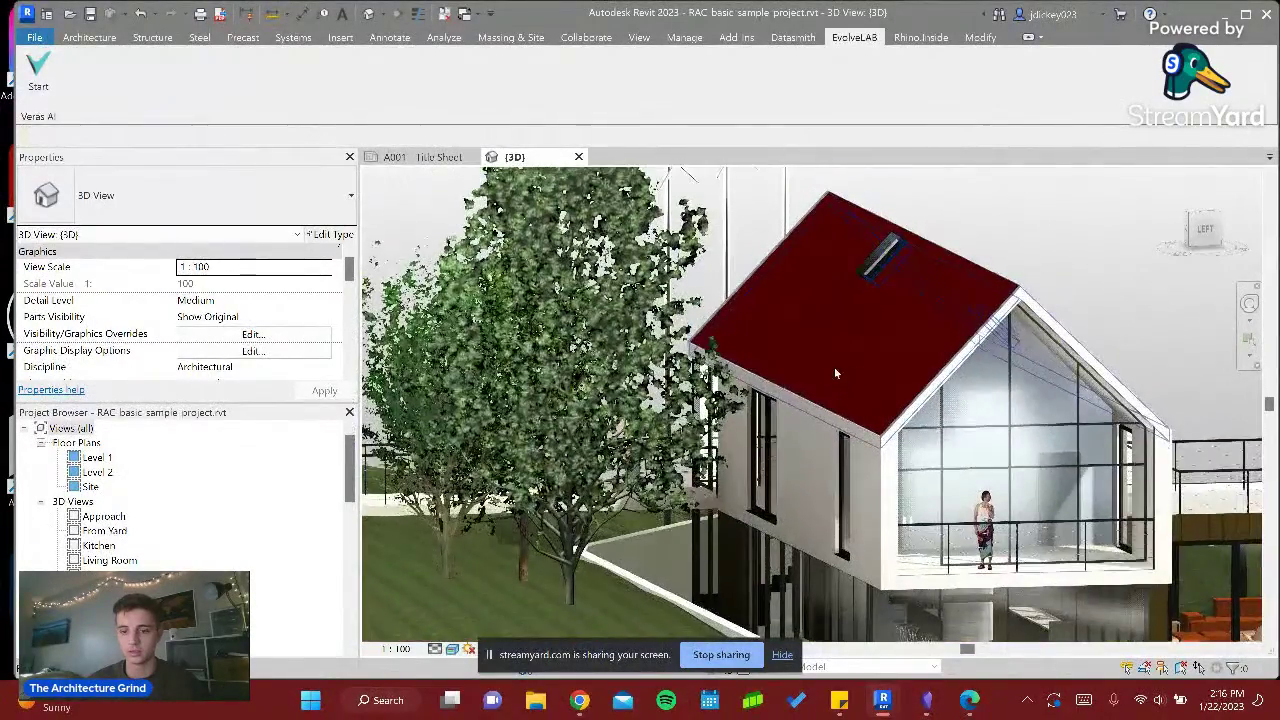
{"action": "scroll", "coordinate": [835, 346], "scroll_direction": "down", "scroll_amount": 3}
{"action": "middle_click_drag", "start_coordinate": [835, 346], "coordinate": [695, 418], "text": "shift"}
{"action": "middle_click_drag", "start_coordinate": [844, 426], "coordinate": [842, 418], "text": "shift"}
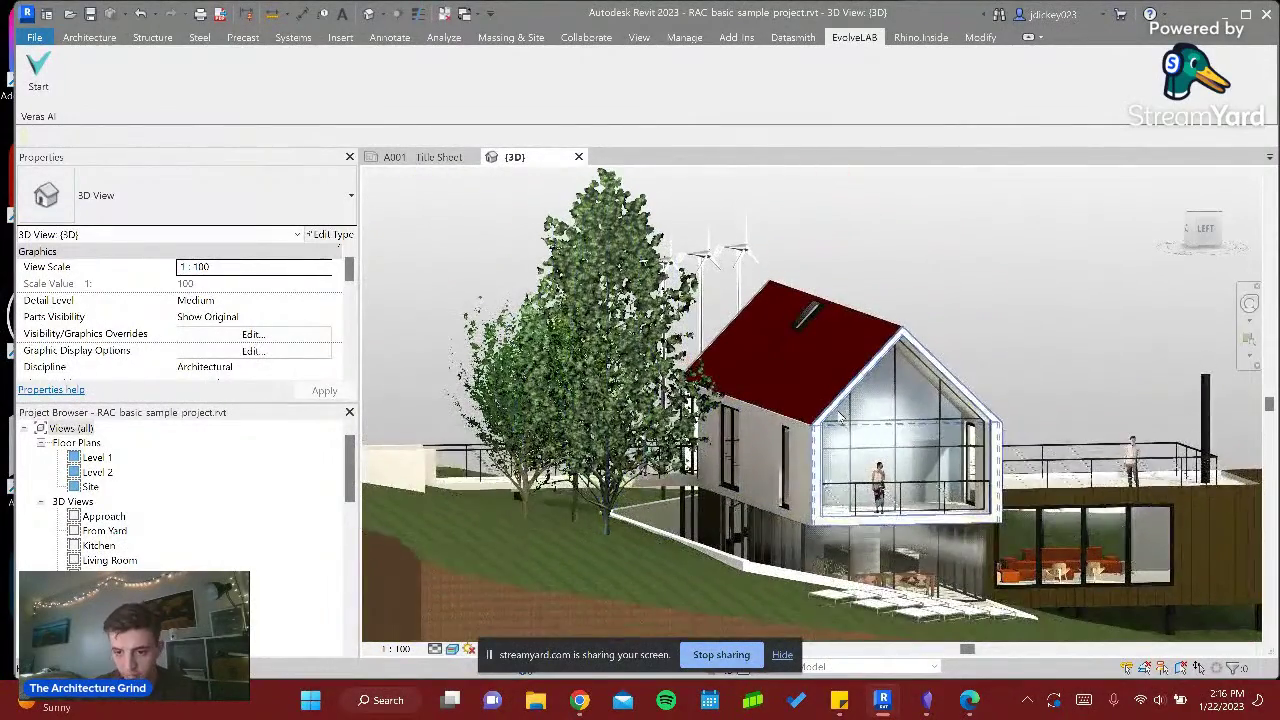
{"action": "mouse_move", "coordinate": [882, 700]}
{"action": "left_click", "coordinate": [970, 612]}
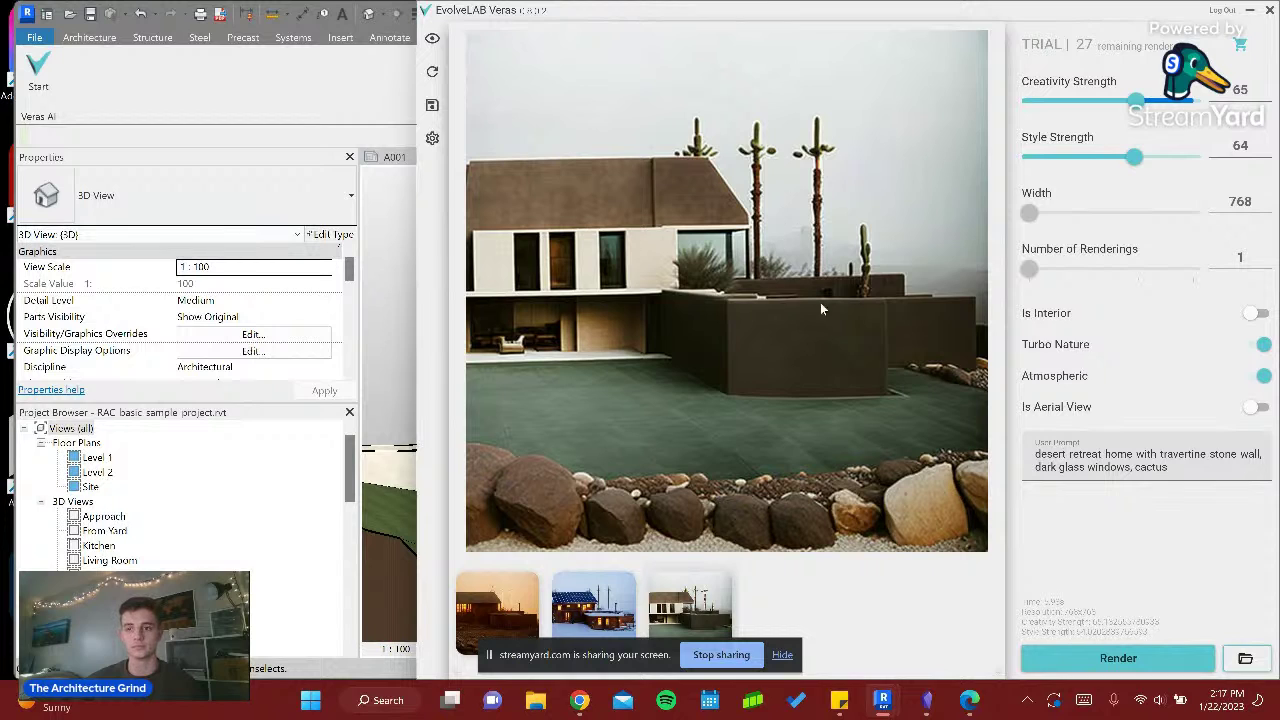
- Refresh the Veras source image and reframe the Revit 3D view closer around the glazed gabled end and the trees
{"action": "left_click", "coordinate": [432, 70]}
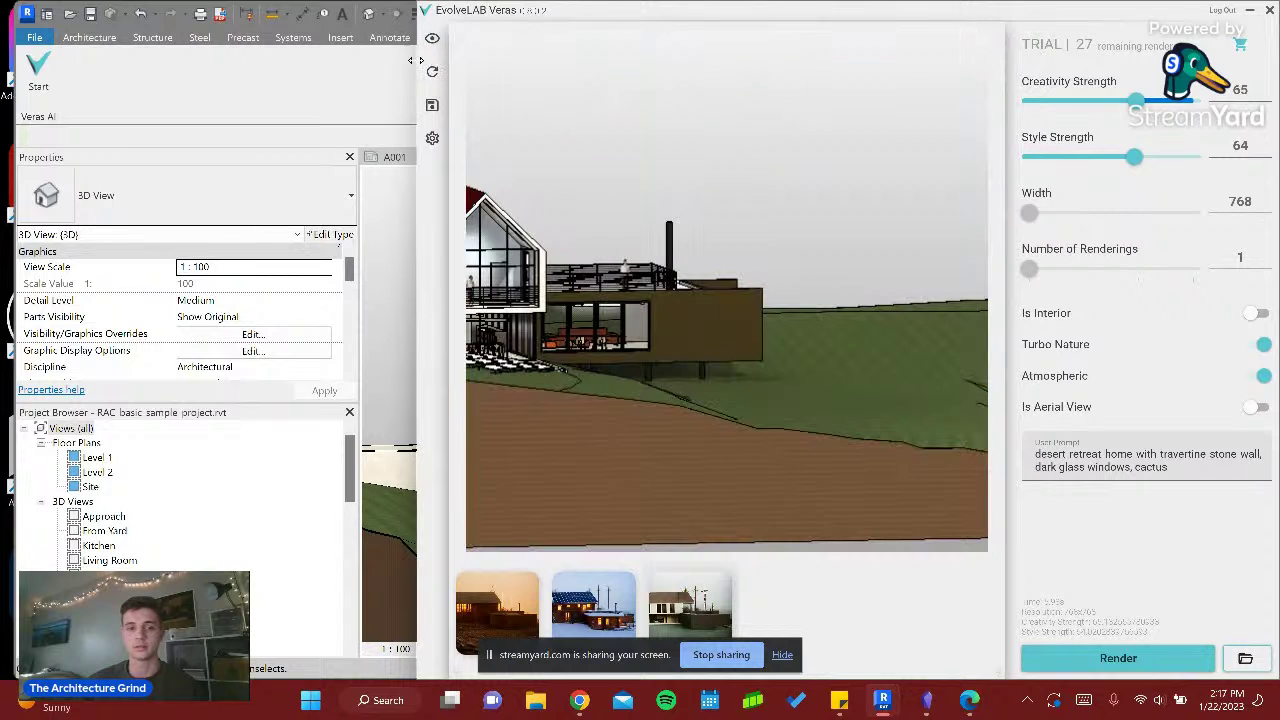
{"action": "left_click", "coordinate": [1250, 12]}
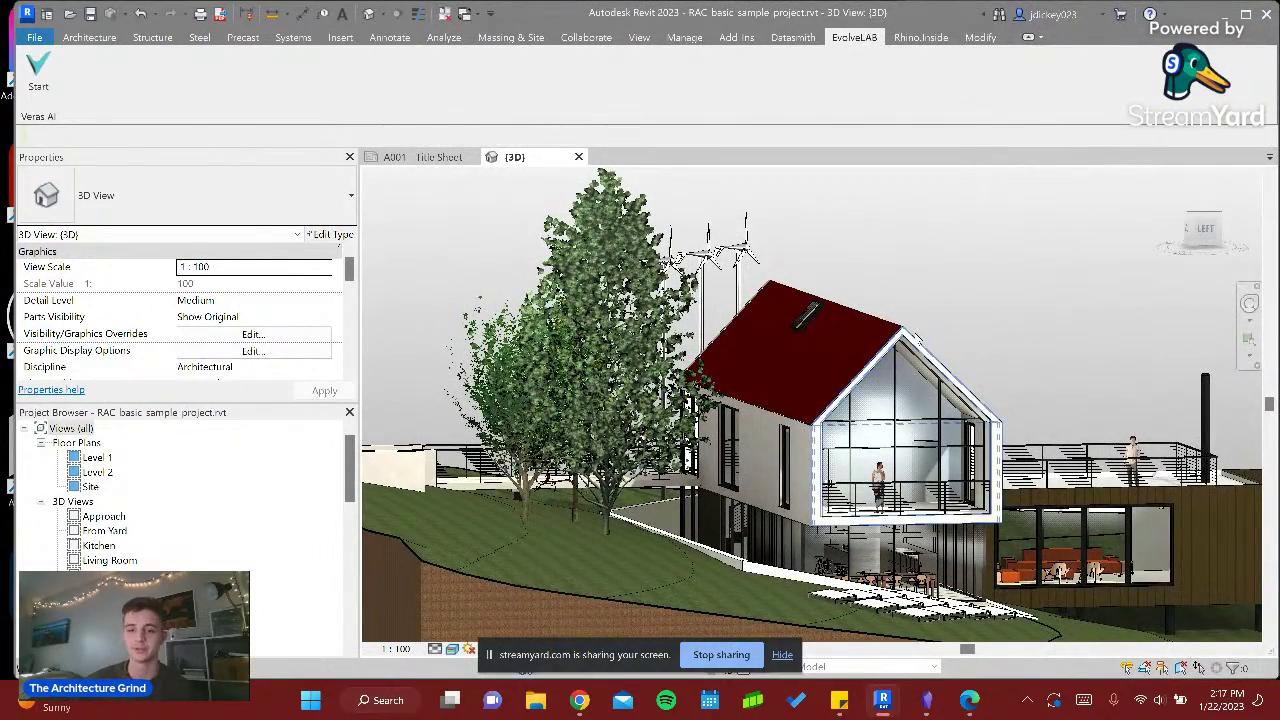
{"action": "middle_click_drag", "start_coordinate": [918, 338], "coordinate": [843, 373], "text": "shift"}
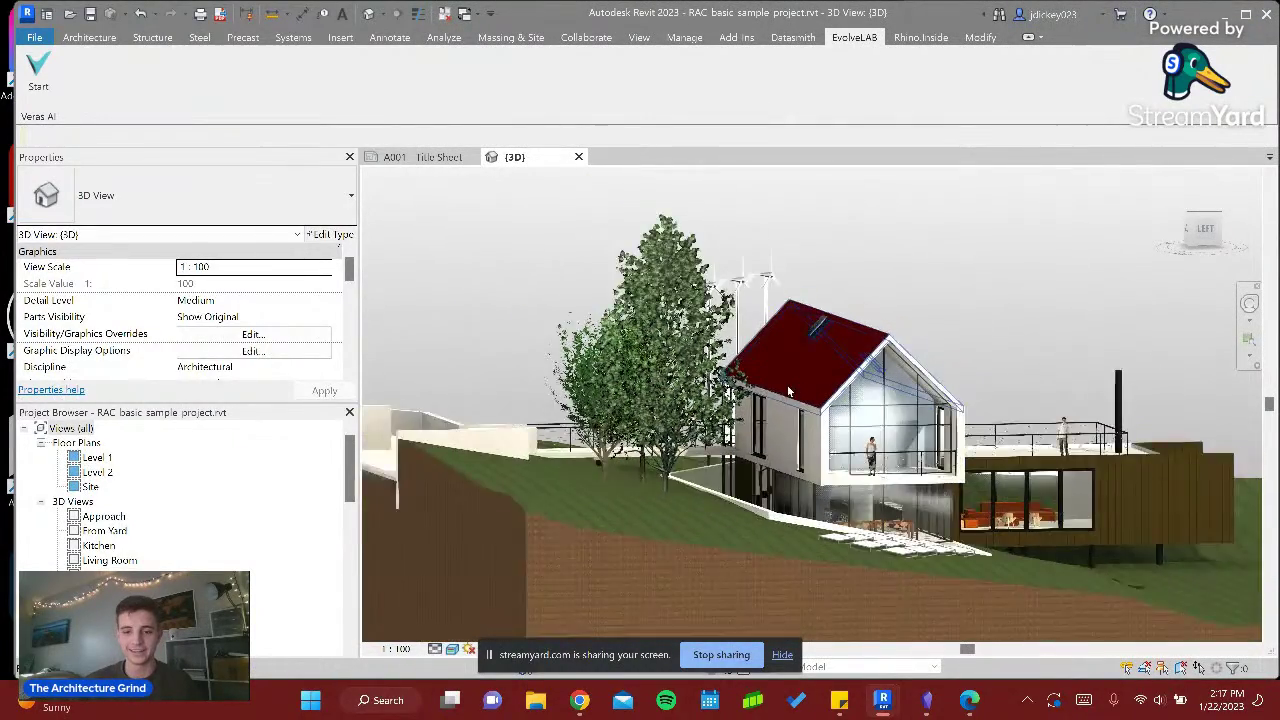
{"action": "scroll", "coordinate": [856, 390], "scroll_direction": "up", "scroll_amount": 2}
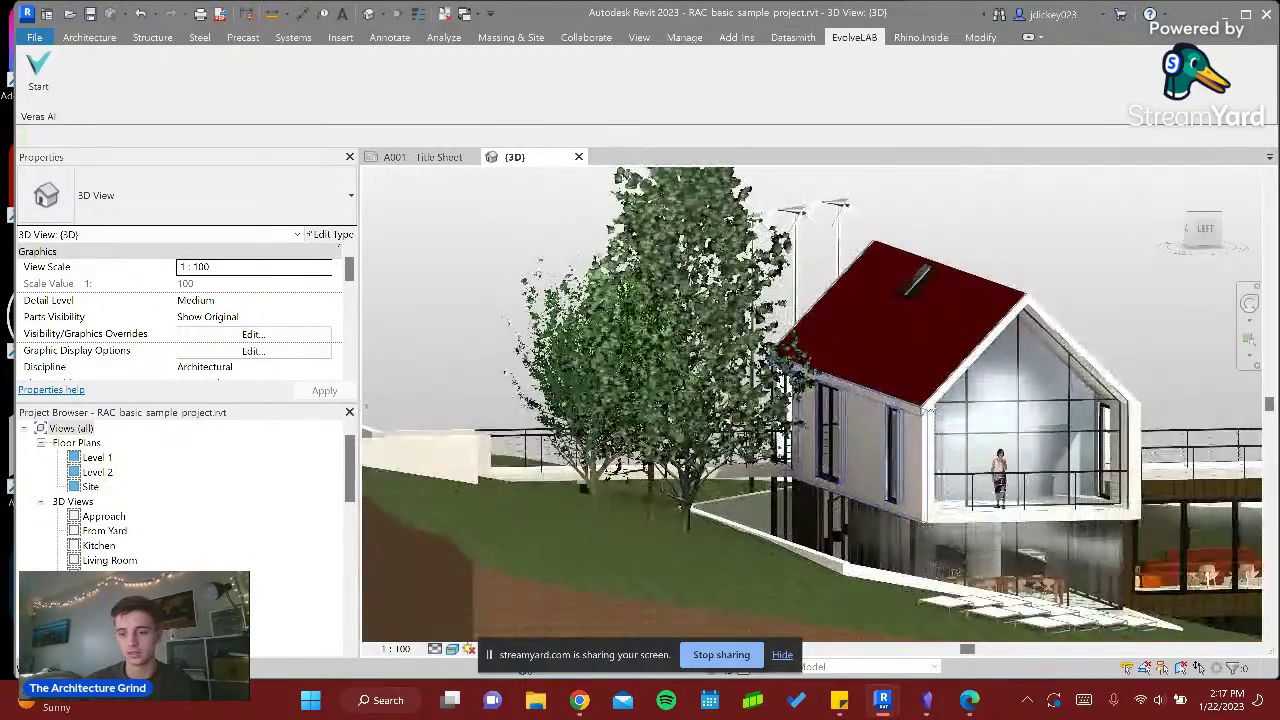
{"action": "scroll", "coordinate": [856, 390], "scroll_direction": "up", "scroll_amount": 2}
{"action": "scroll", "coordinate": [1124, 402], "scroll_direction": "up", "scroll_amount": 1}
{"action": "scroll", "coordinate": [1124, 402], "scroll_direction": "down", "scroll_amount": 2}
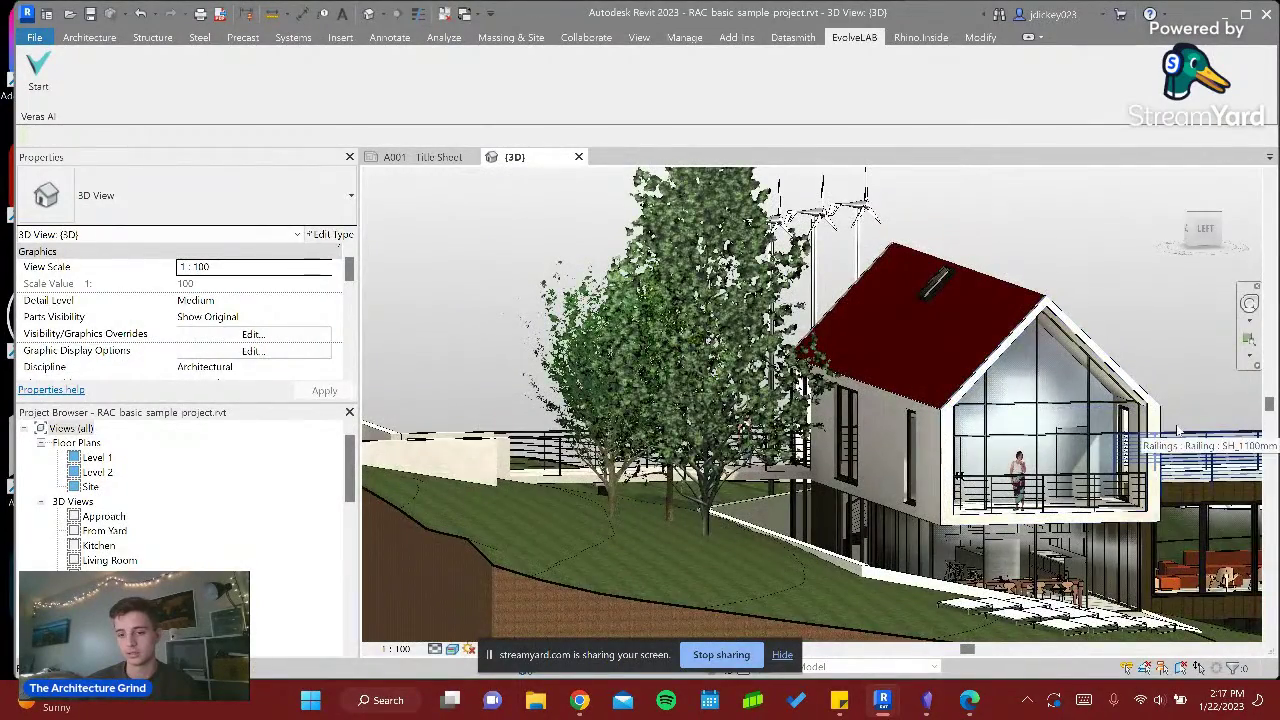
{"action": "middle_click_drag", "start_coordinate": [1180, 430], "coordinate": [1060, 447], "text": "shift"}
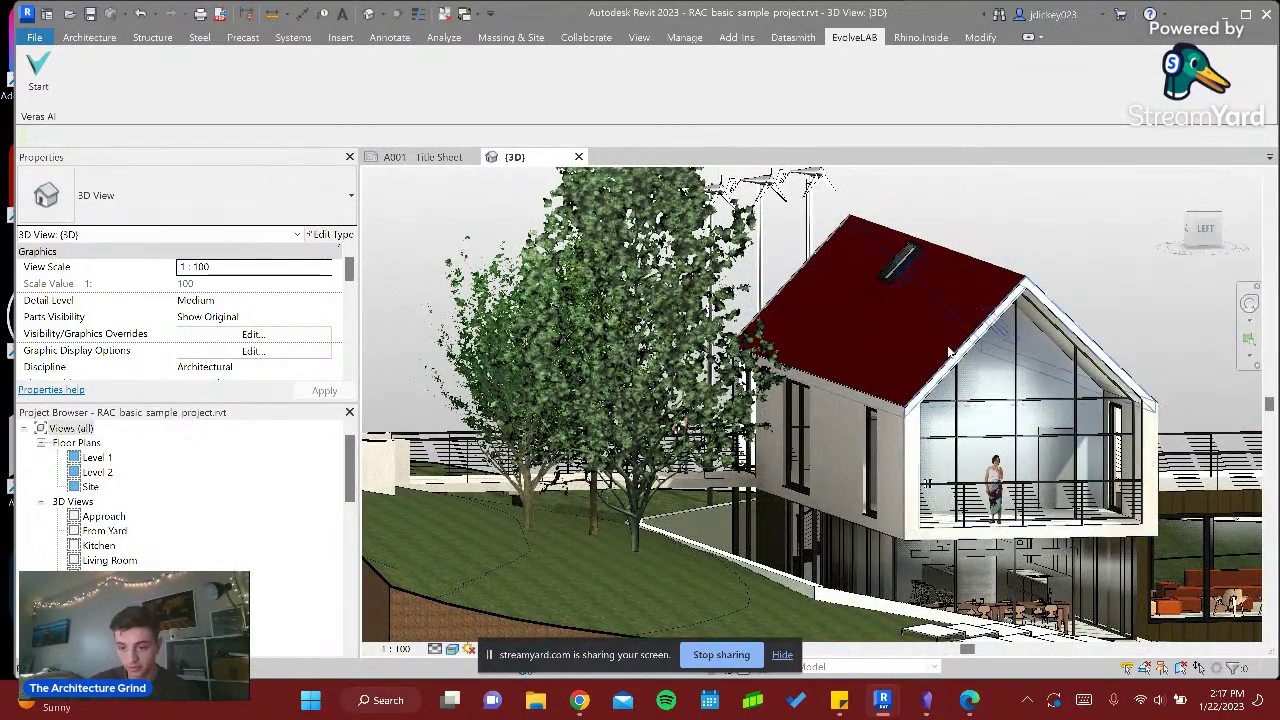
{"action": "scroll", "coordinate": [1060, 447], "scroll_direction": "up", "scroll_amount": 1}
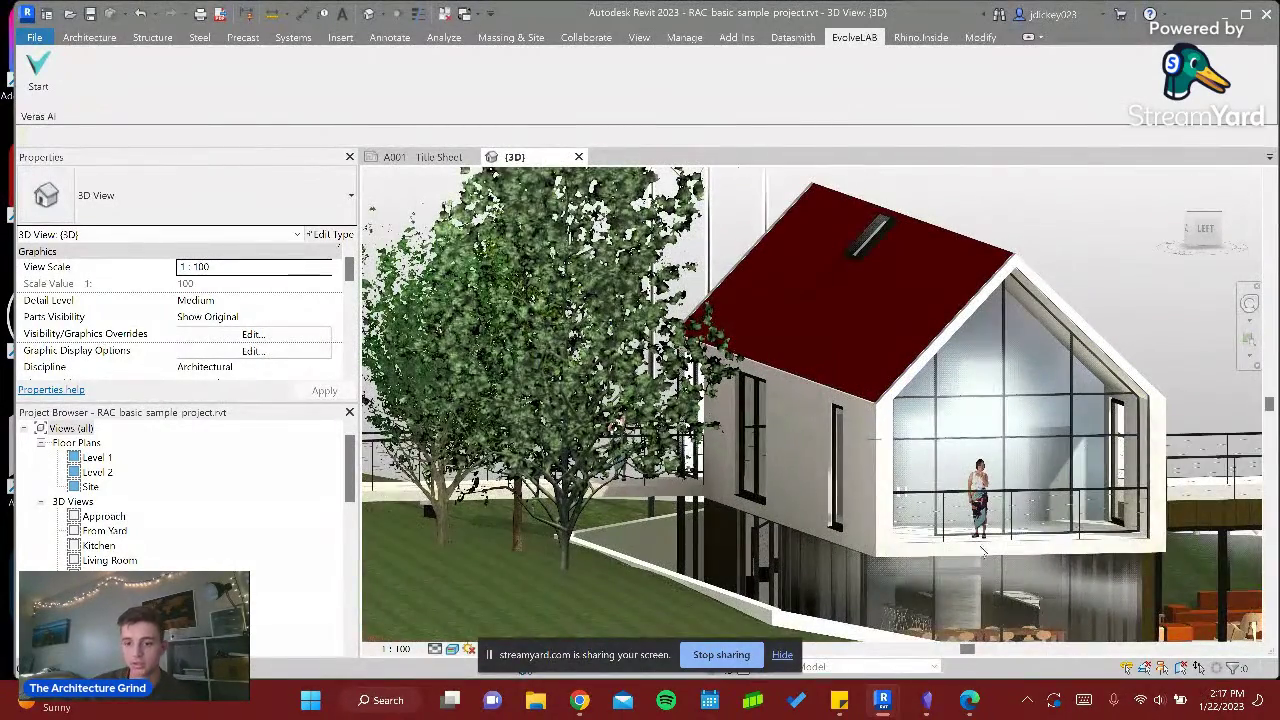
{"action": "mouse_move", "coordinate": [885, 704]}
{"action": "left_click", "coordinate": [970, 625]}
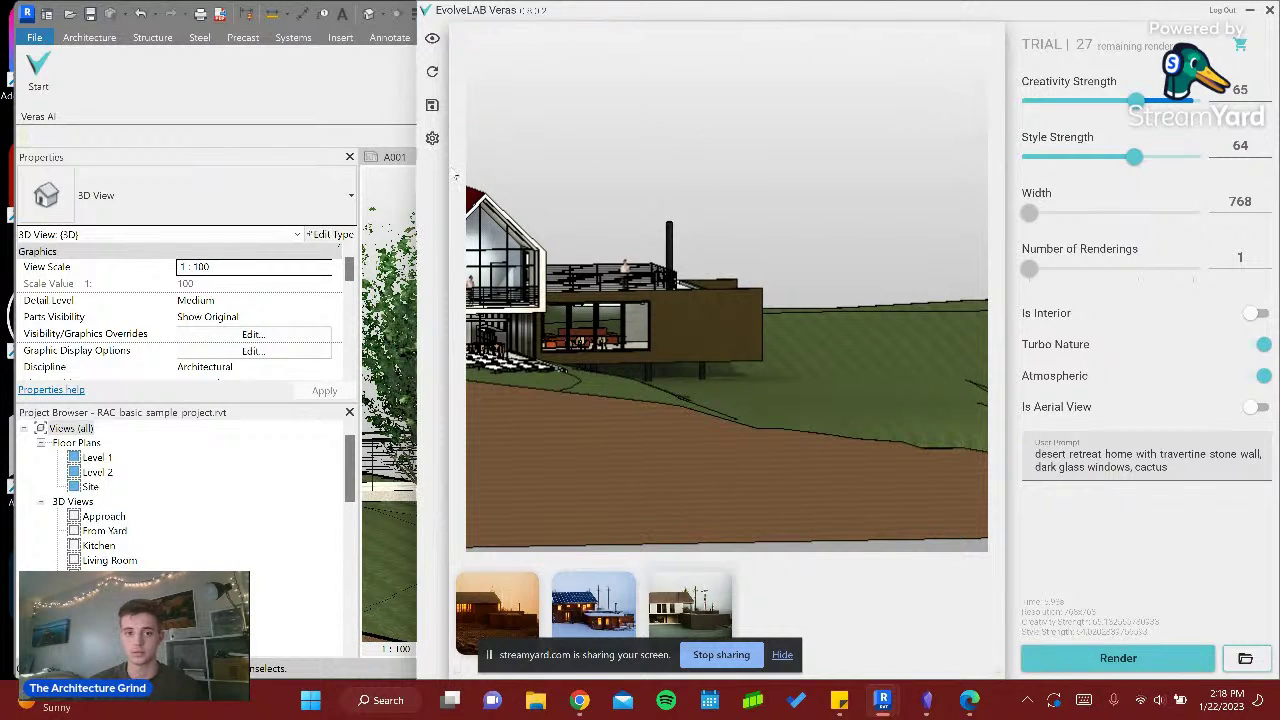
- Close the current Veras window and start a fresh Veras session from Revit
{"action": "left_click_drag", "start_coordinate": [411, 196], "coordinate": [135, 199]}
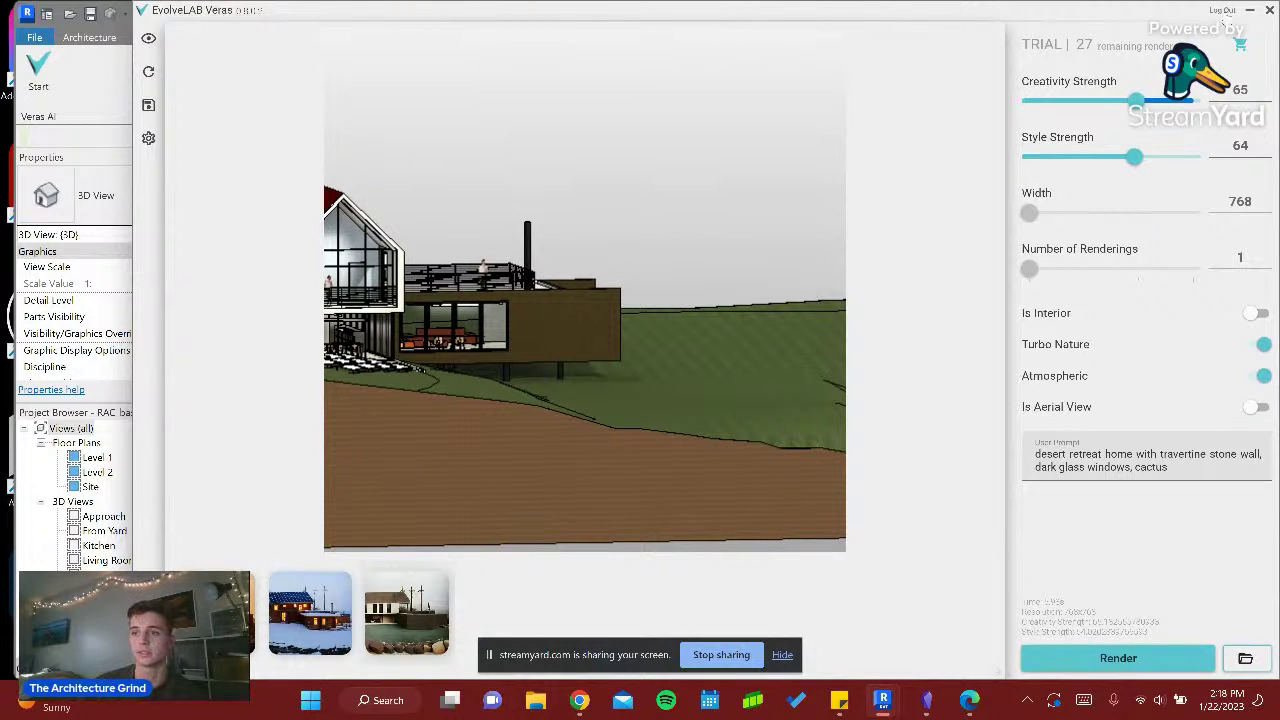
{"action": "left_click", "coordinate": [1268, 11]}
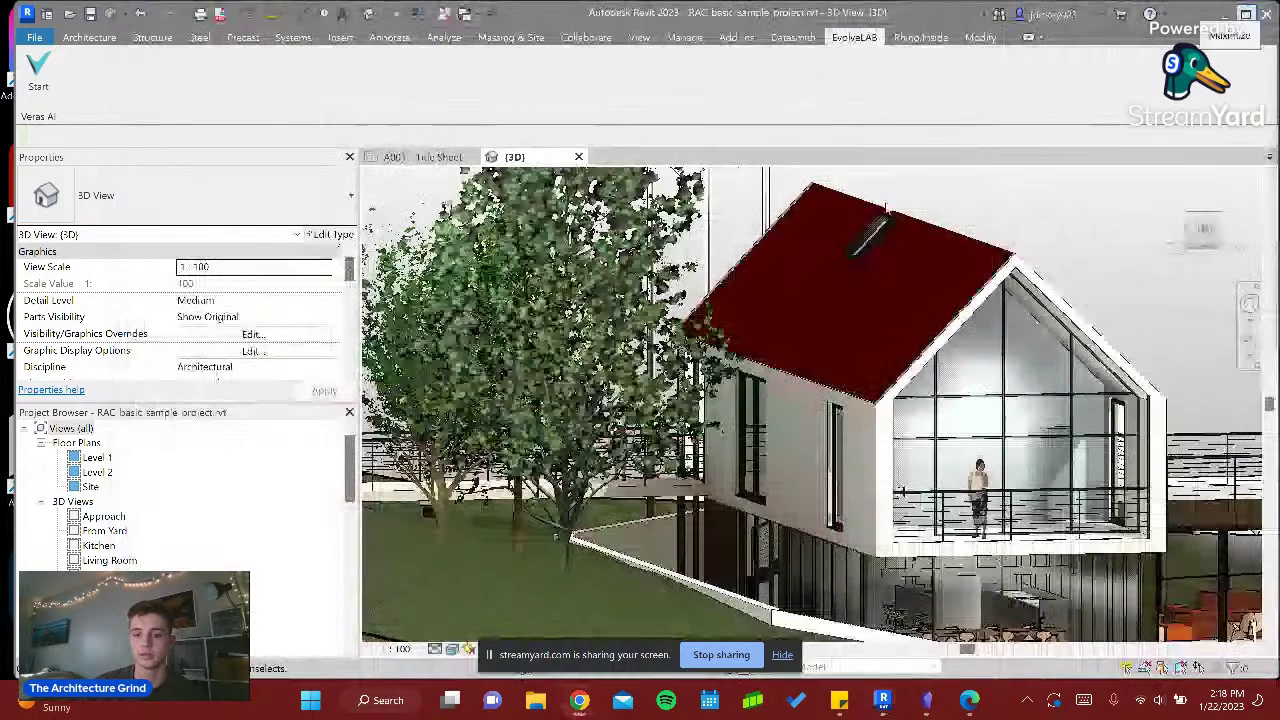
{"action": "right_click", "coordinate": [904, 340]}
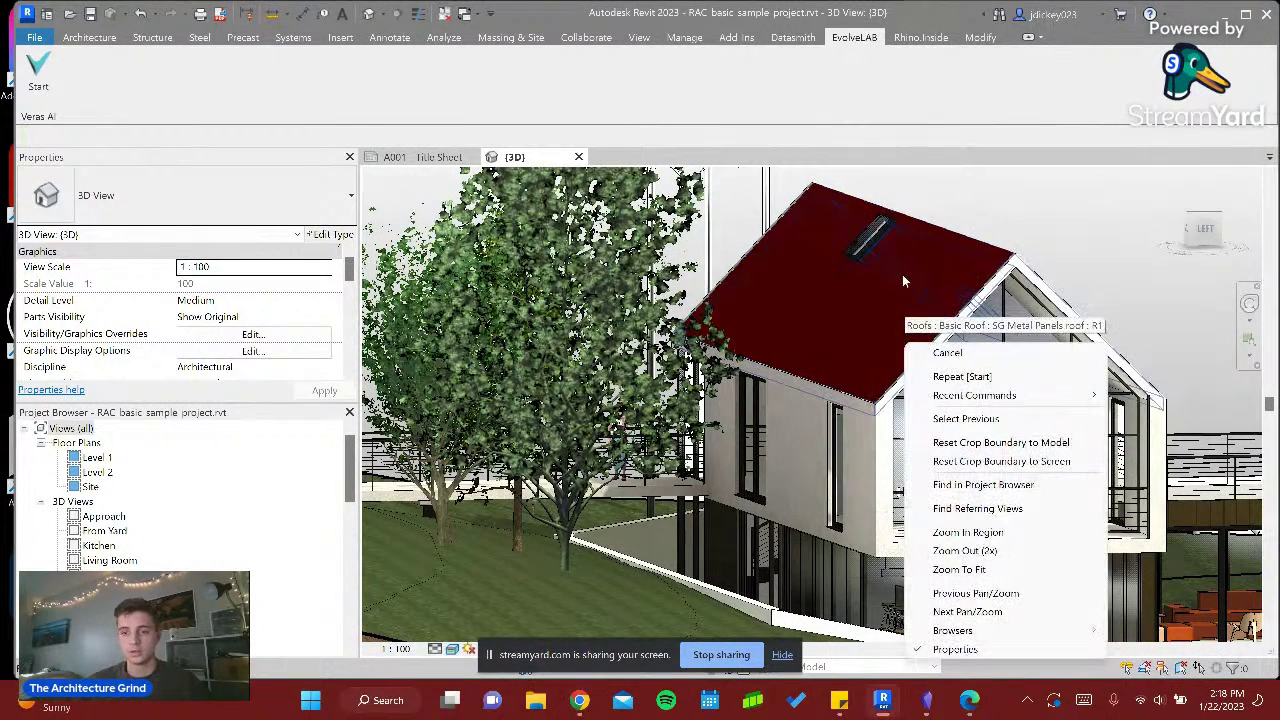
{"action": "key", "text": "Escape"}
{"action": "scroll", "coordinate": [1035, 250], "scroll_direction": "up", "scroll_amount": 2}
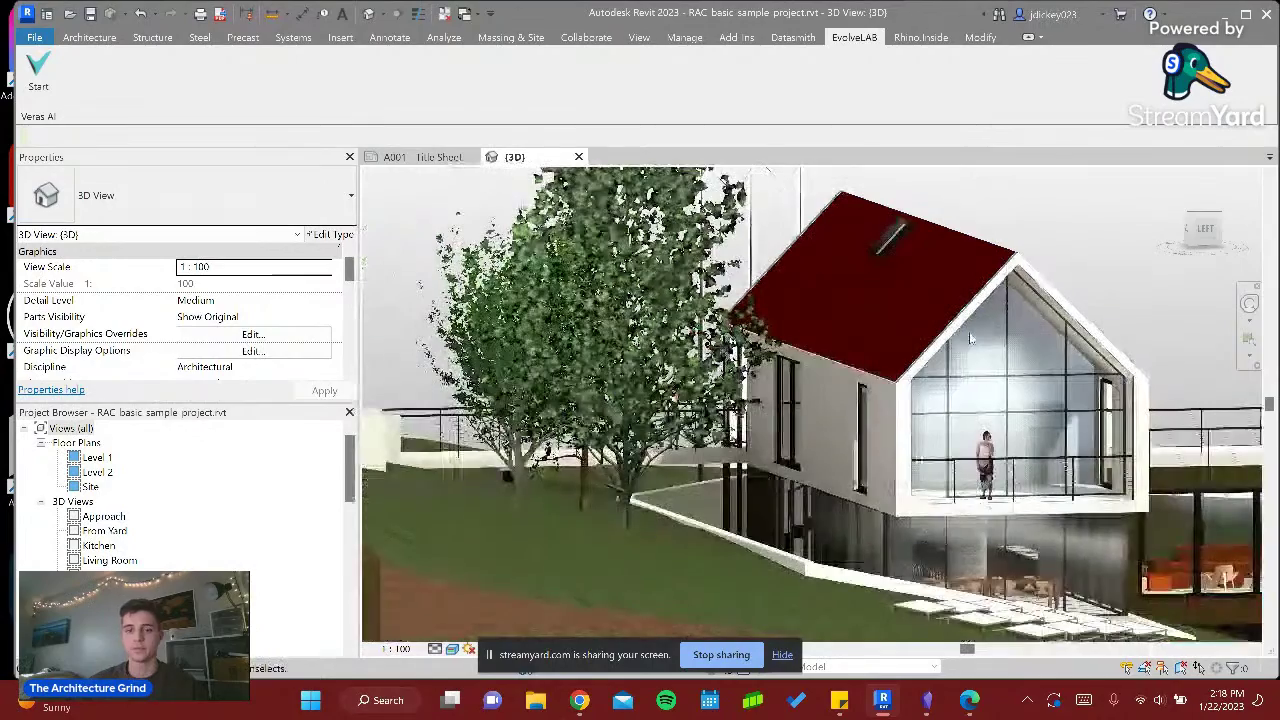
{"action": "left_click", "coordinate": [35, 88]}
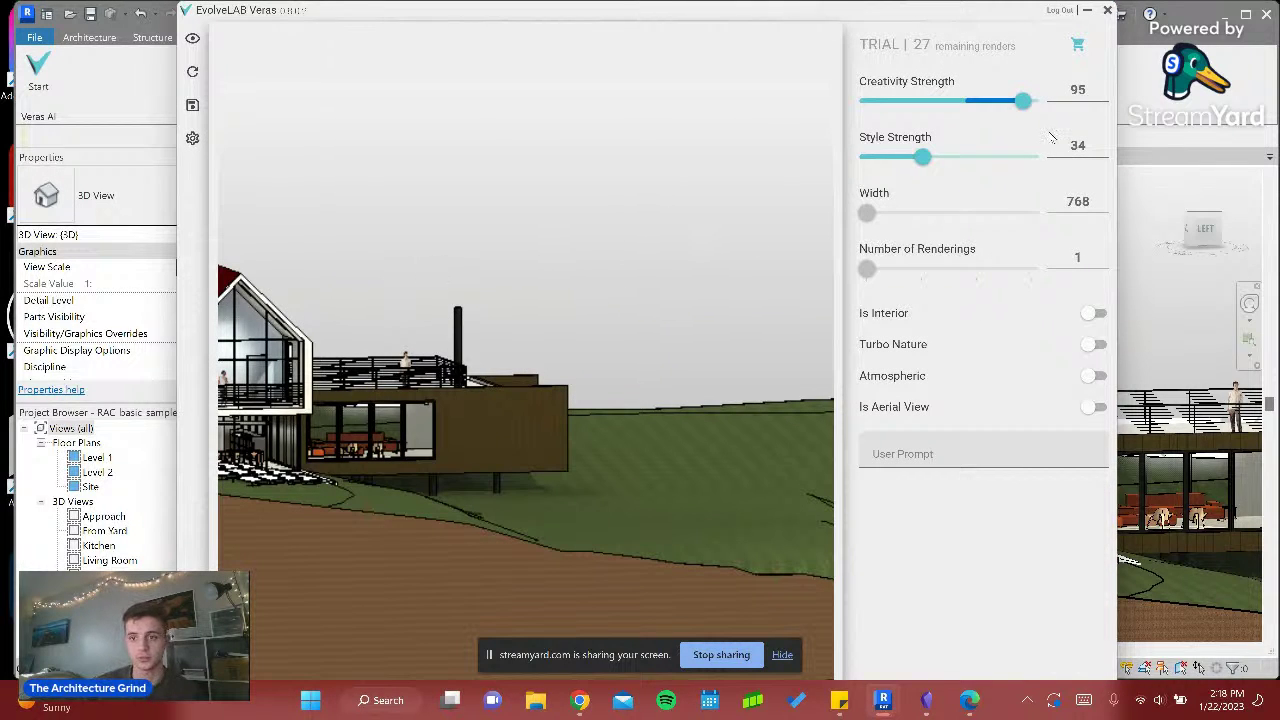
- Check the From Yard and Approach 3D views, return to From Yard, and refresh the Veras source image with it
{"action": "left_click", "coordinate": [1089, 12]}
{"action": "double_click", "coordinate": [118, 534]}
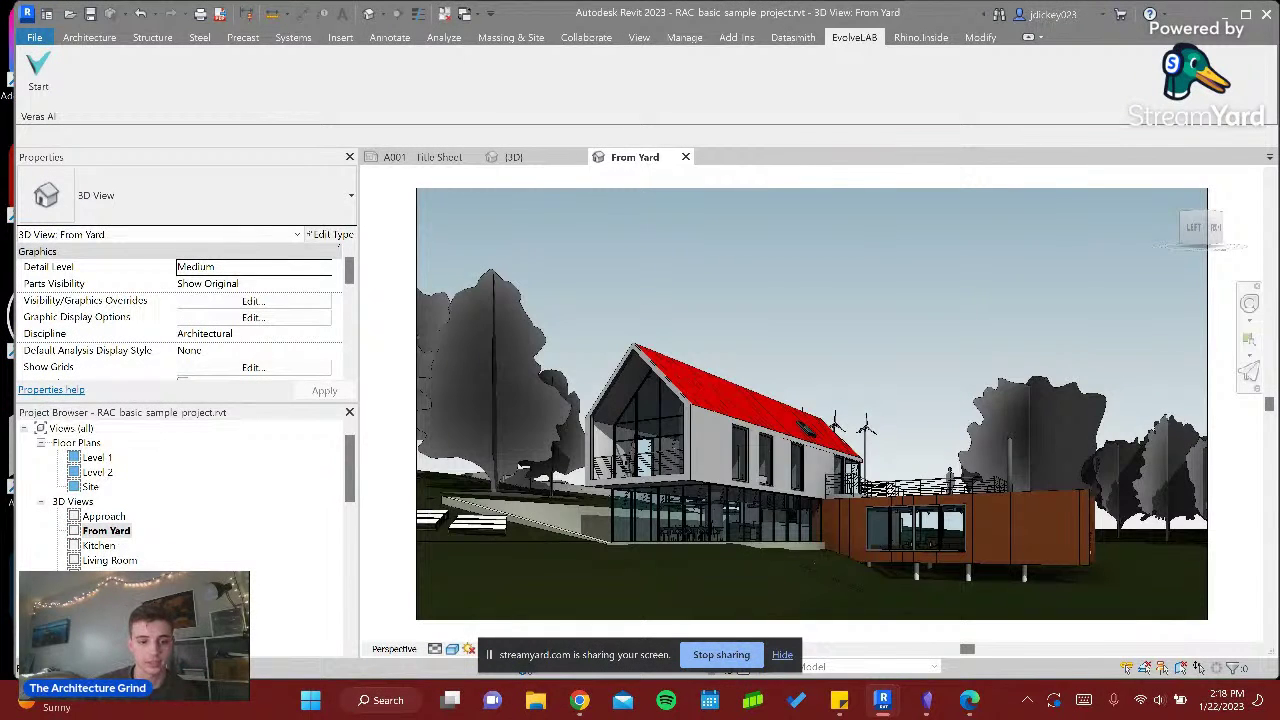
{"action": "double_click", "coordinate": [108, 517]}
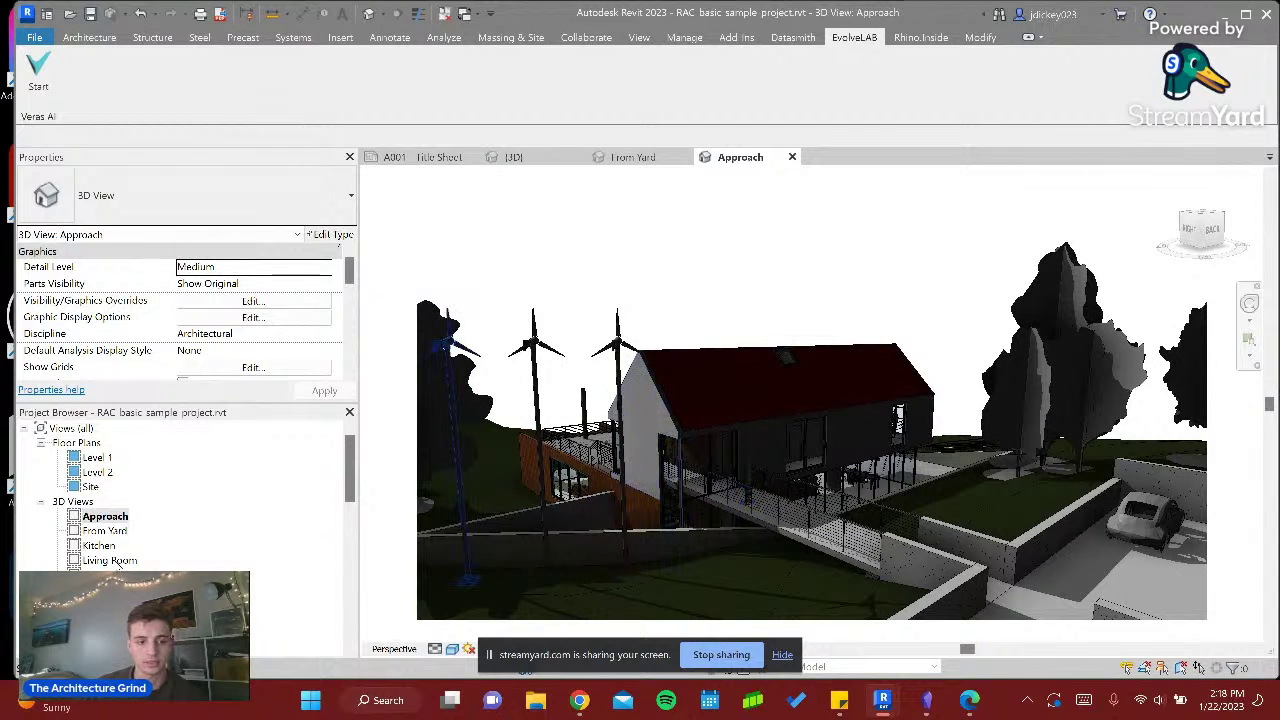
{"action": "double_click", "coordinate": [125, 575]}
{"action": "double_click", "coordinate": [105, 530]}
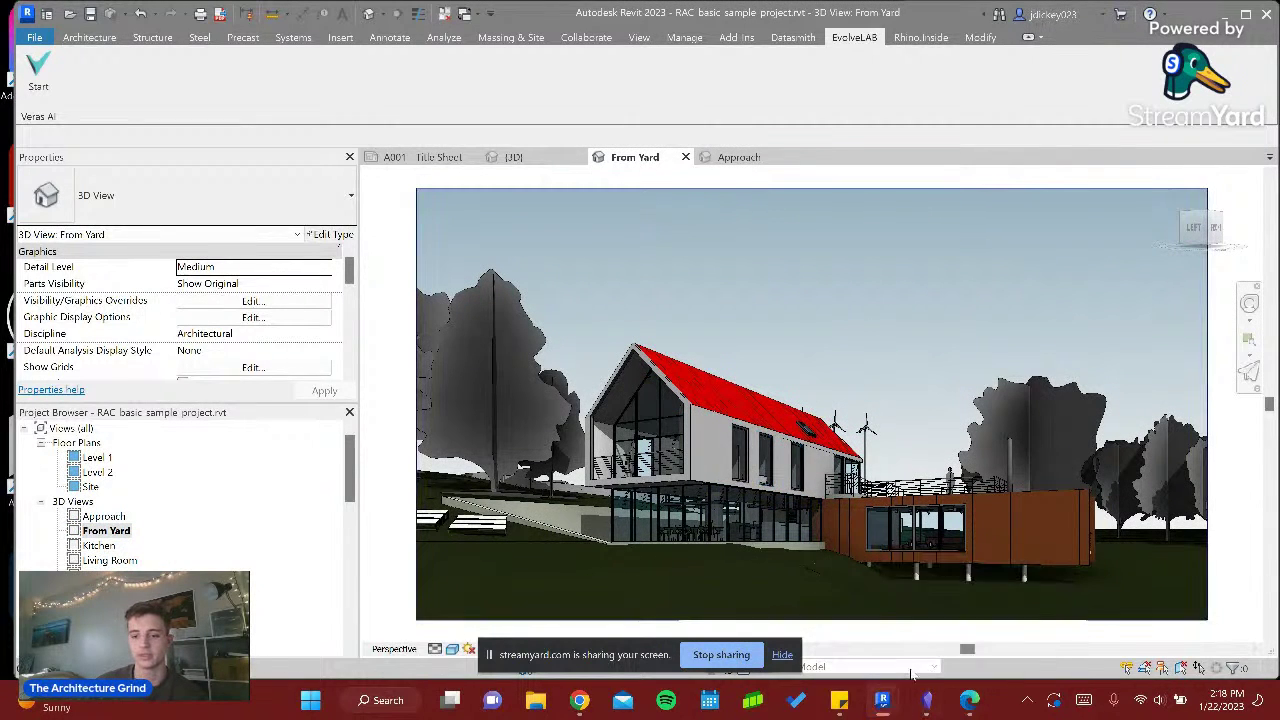
{"action": "mouse_move", "coordinate": [882, 700]}
{"action": "left_click", "coordinate": [972, 615]}
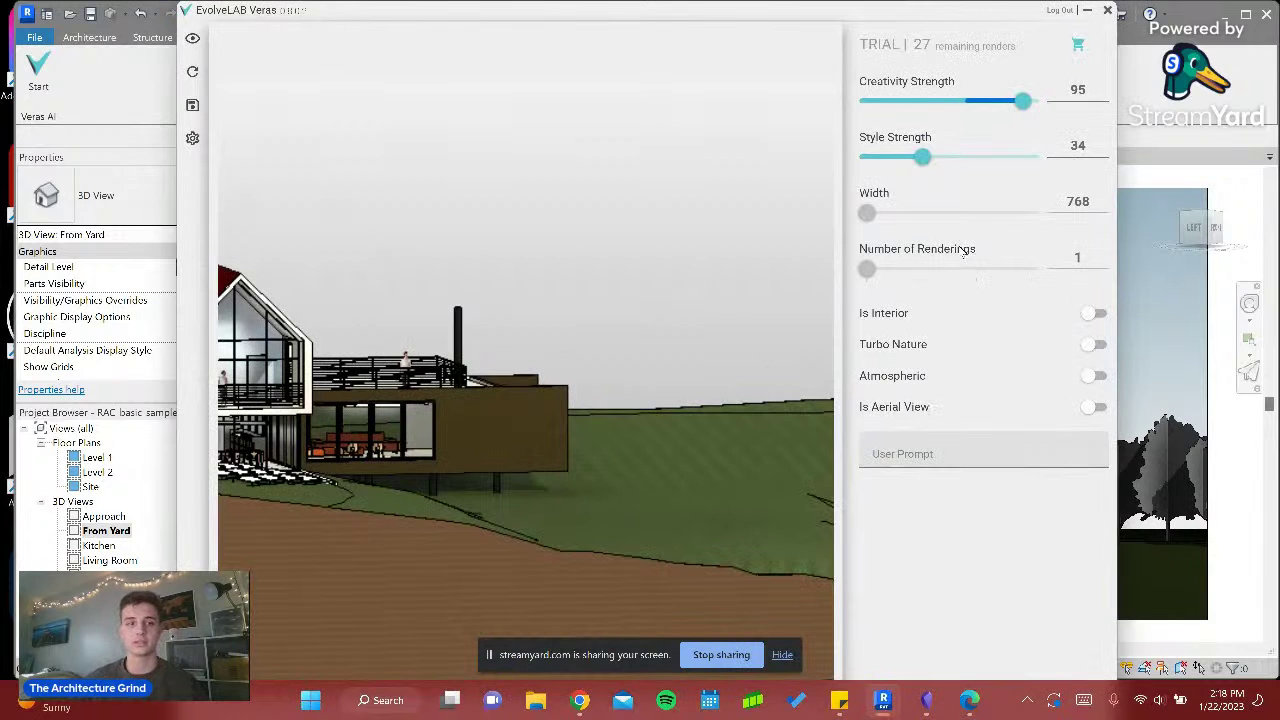
{"action": "left_click", "coordinate": [191, 72]}
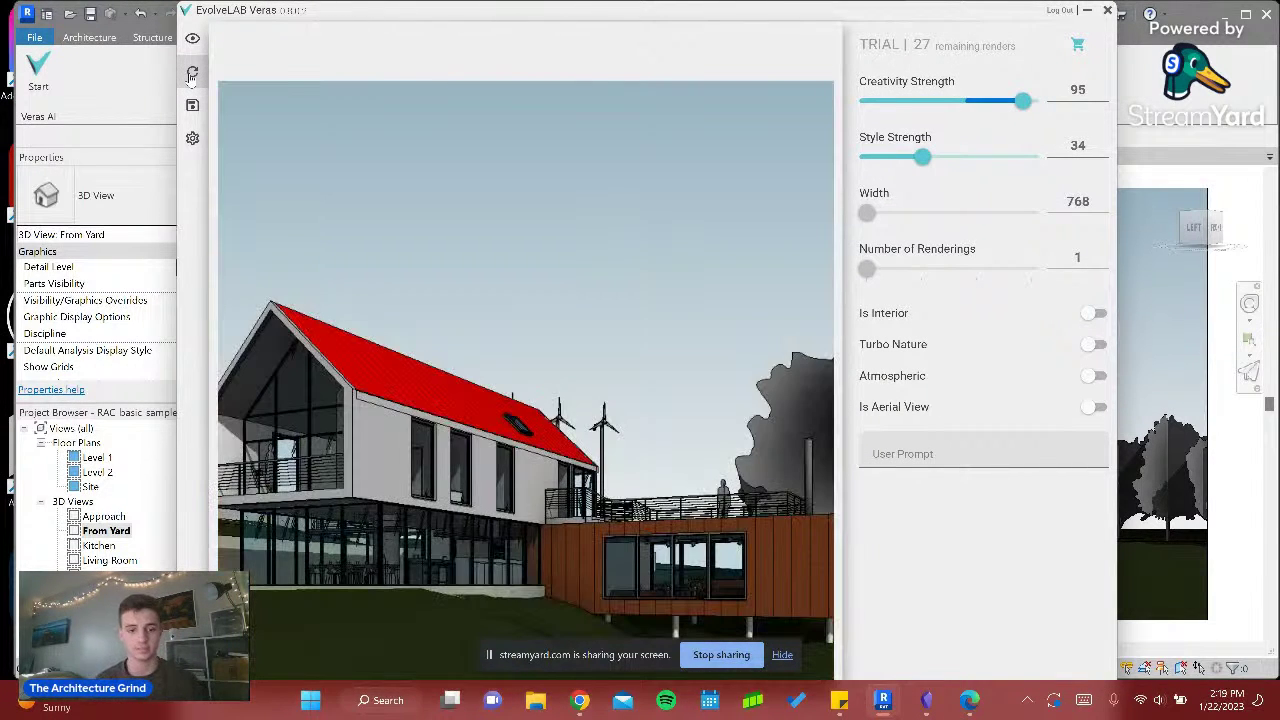
- Set Creativity Strength to 100 and enter the prompt "aluminum roof with wooden siding, playful statues and decorations around, in the summer"
{"action": "mouse_move", "coordinate": [1022, 101]}
{"action": "left_mouse_down"}
{"action": "mouse_move", "coordinate": [1048, 104]}
{"action": "mouse_move", "coordinate": [862, 101]}
{"action": "mouse_move", "coordinate": [1040, 101]}
{"action": "left_mouse_up"}
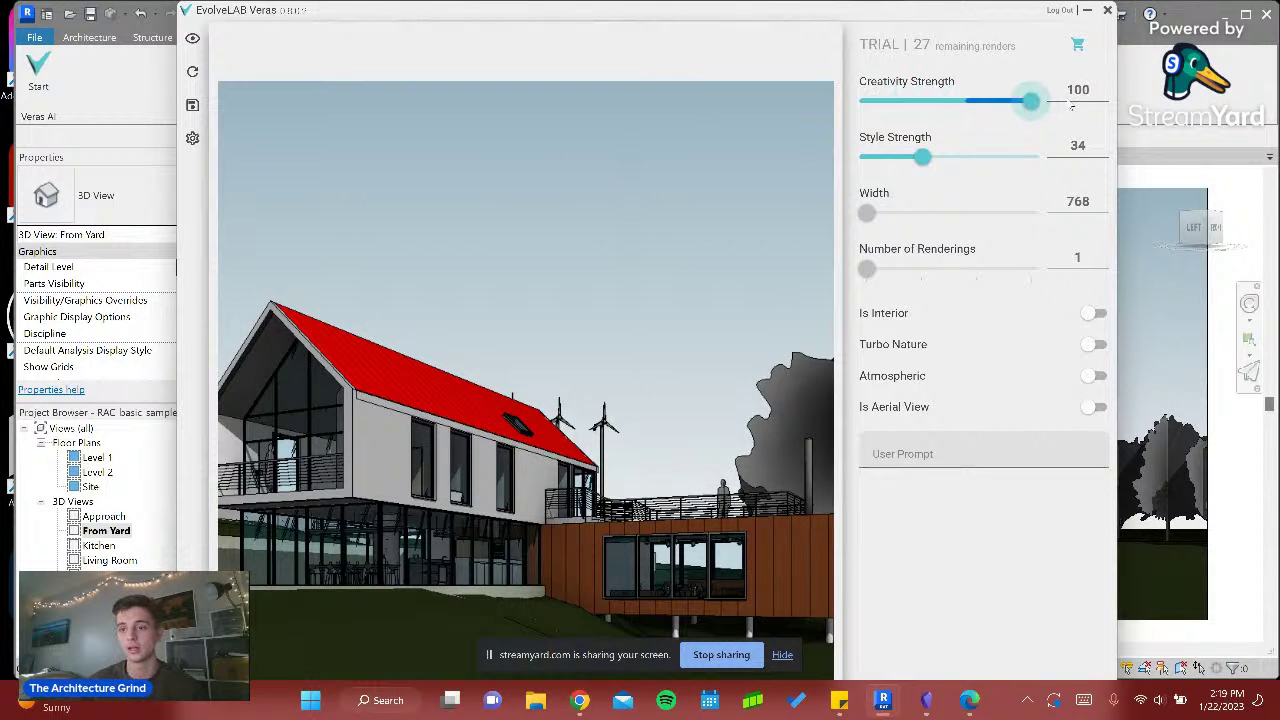
{"action": "left_click", "coordinate": [977, 458]}
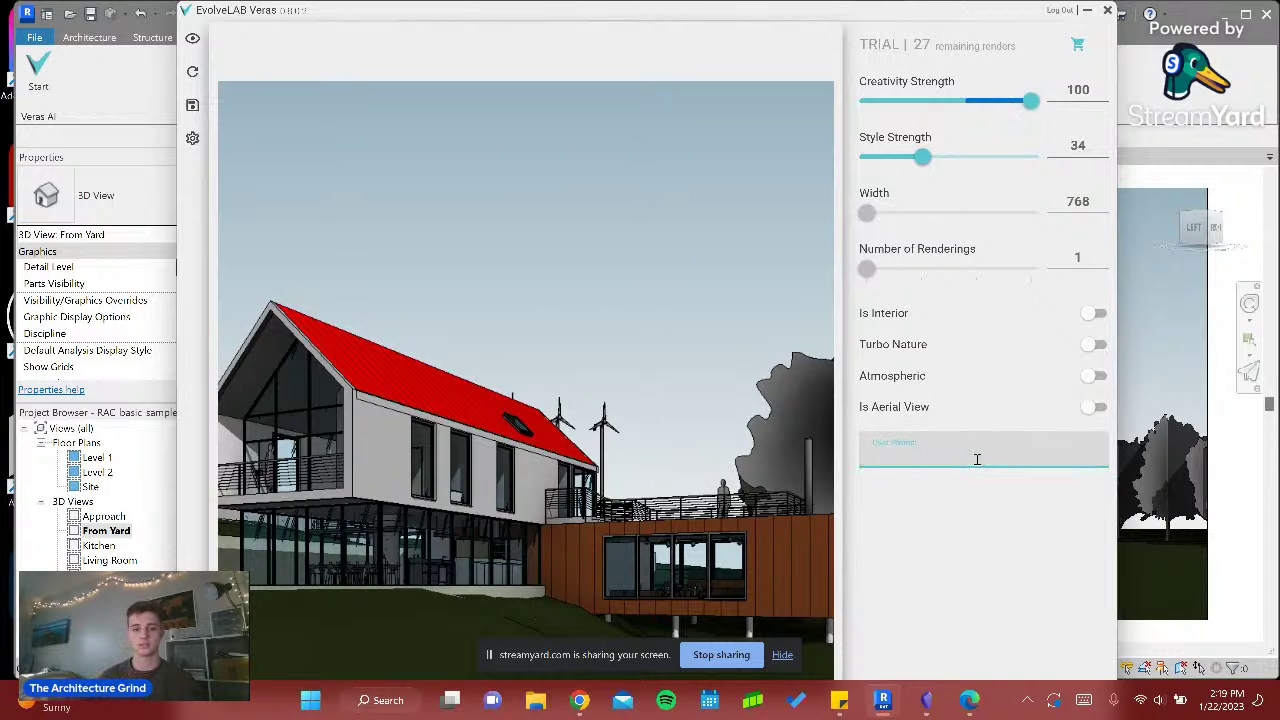
{"action": "type", "text": "a"}
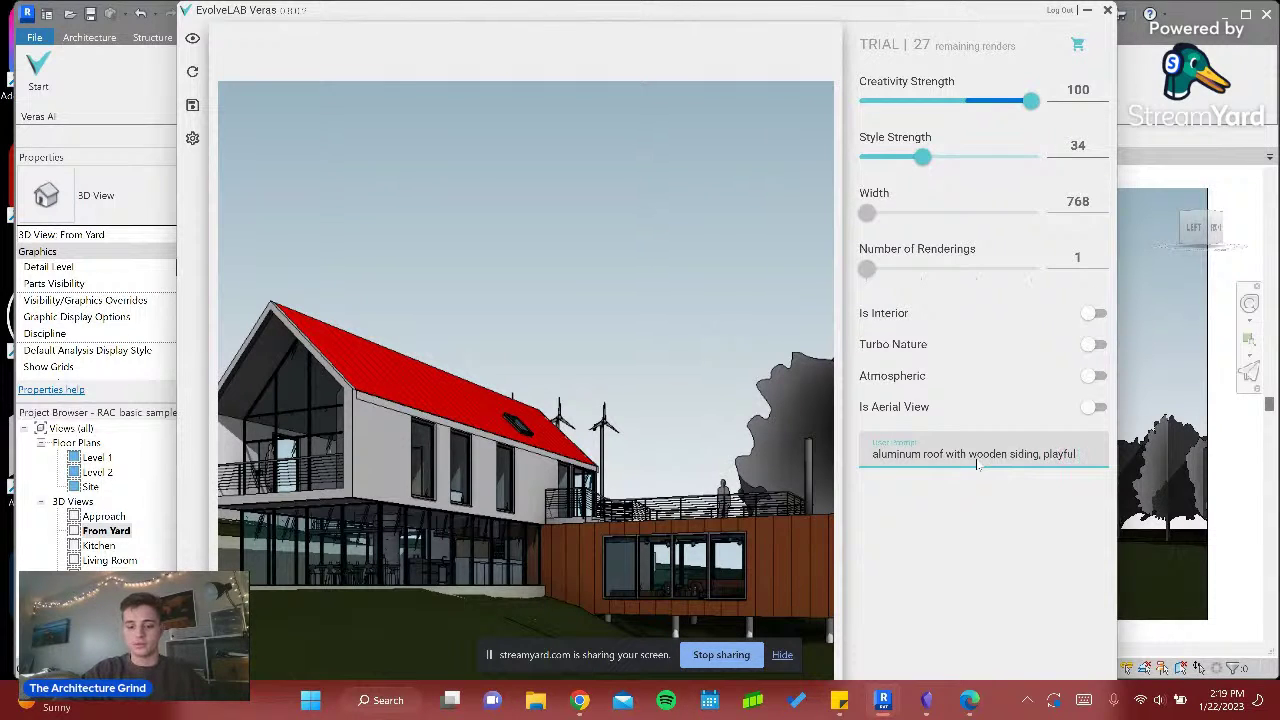
{"action": "type", "text": "tur"}
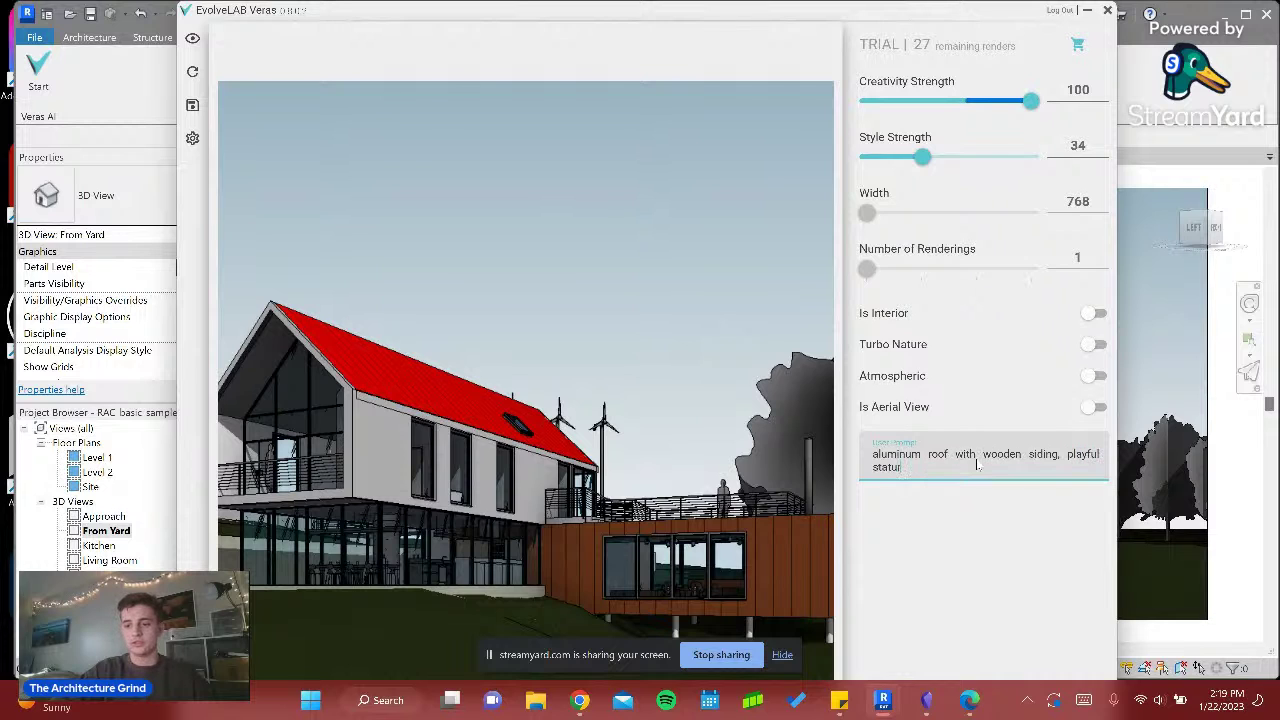
{"action": "key", "text": "BackSpace"}
{"action": "key", "text": "BackSpace"}
{"action": "type", "text": "ues and decorations"}
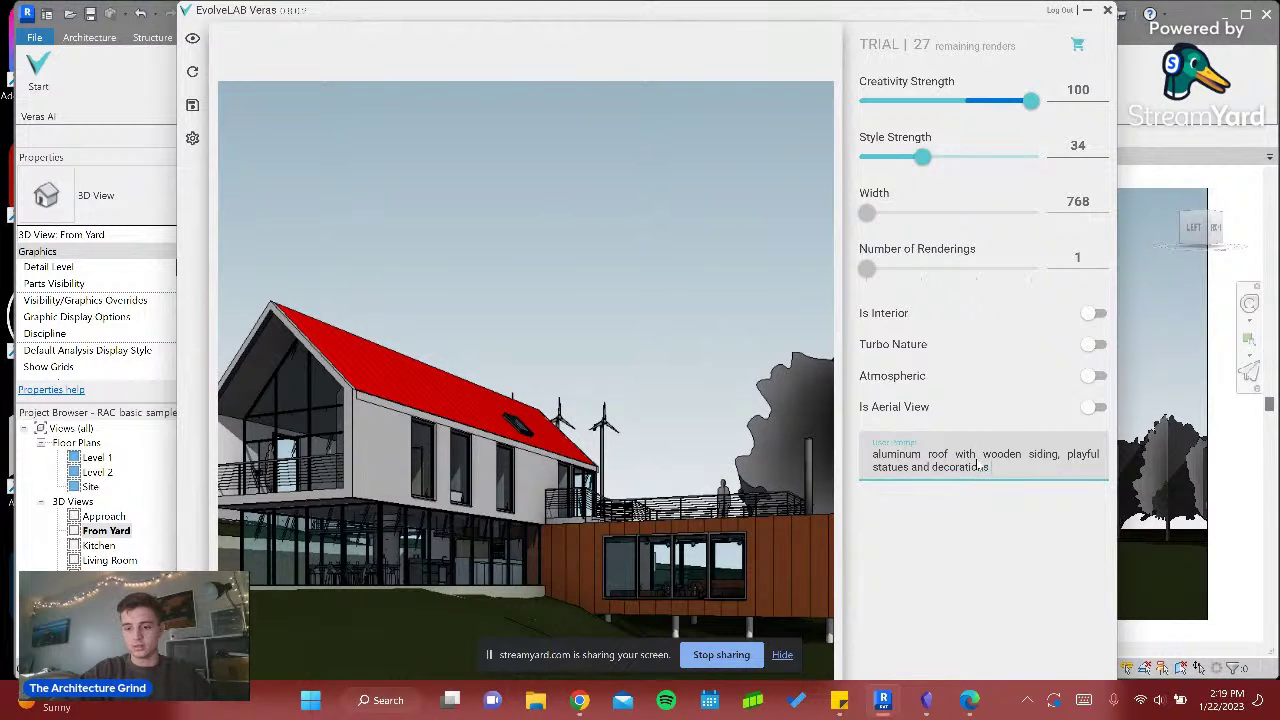
{"action": "key", "text": "BackSpace"}
{"action": "key", "text": "BackSpace"}
{"action": "type", "text": "nd"}
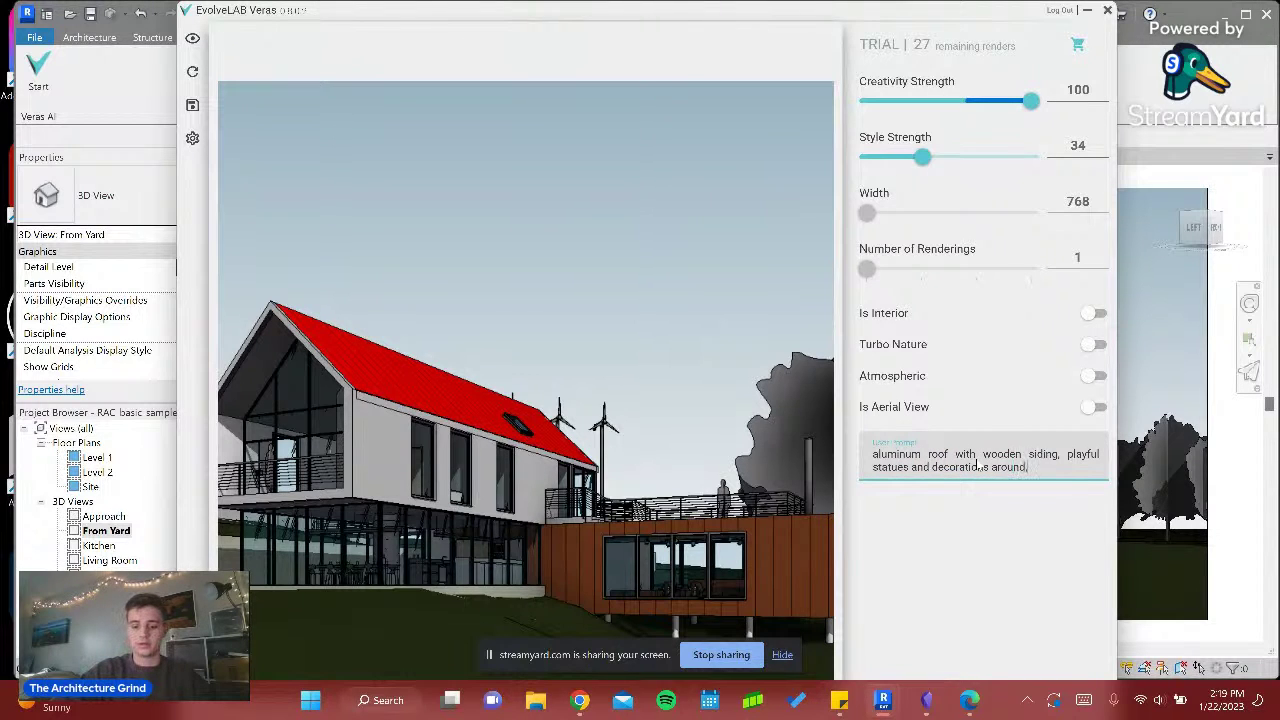
{"action": "type", "text": ", in the summer"}
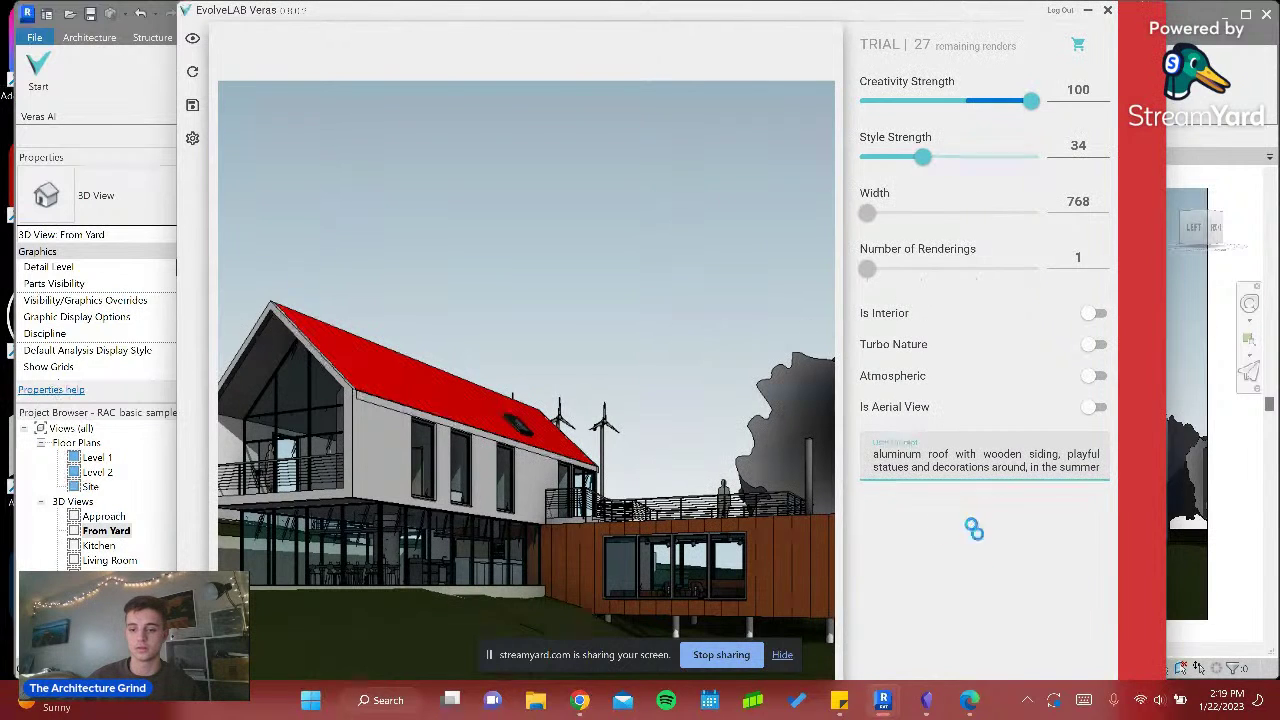
- Render the yard view with the aluminum roof prompt, repositioning the Veras window so its controls and the image are reachable
{"action": "left_click_drag", "start_coordinate": [981, 10], "coordinate": [984, 26]}
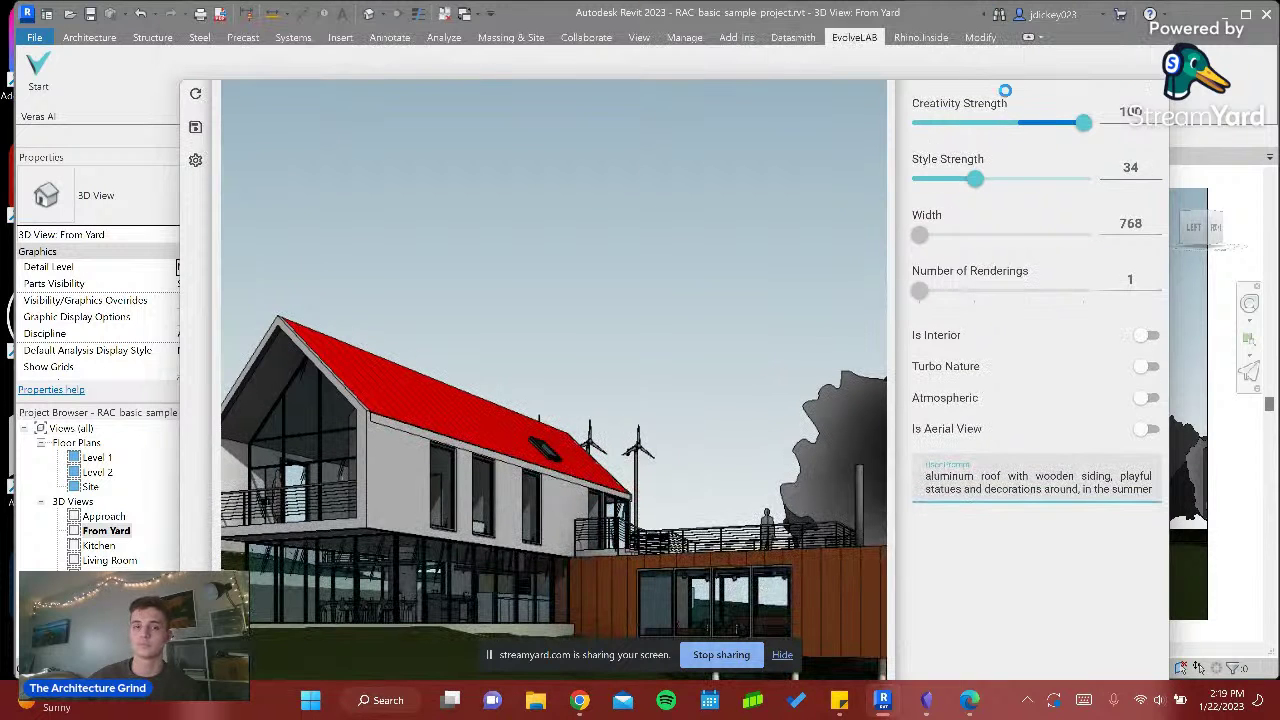
{"action": "left_click_drag", "start_coordinate": [1062, 97], "coordinate": [1067, 3]}
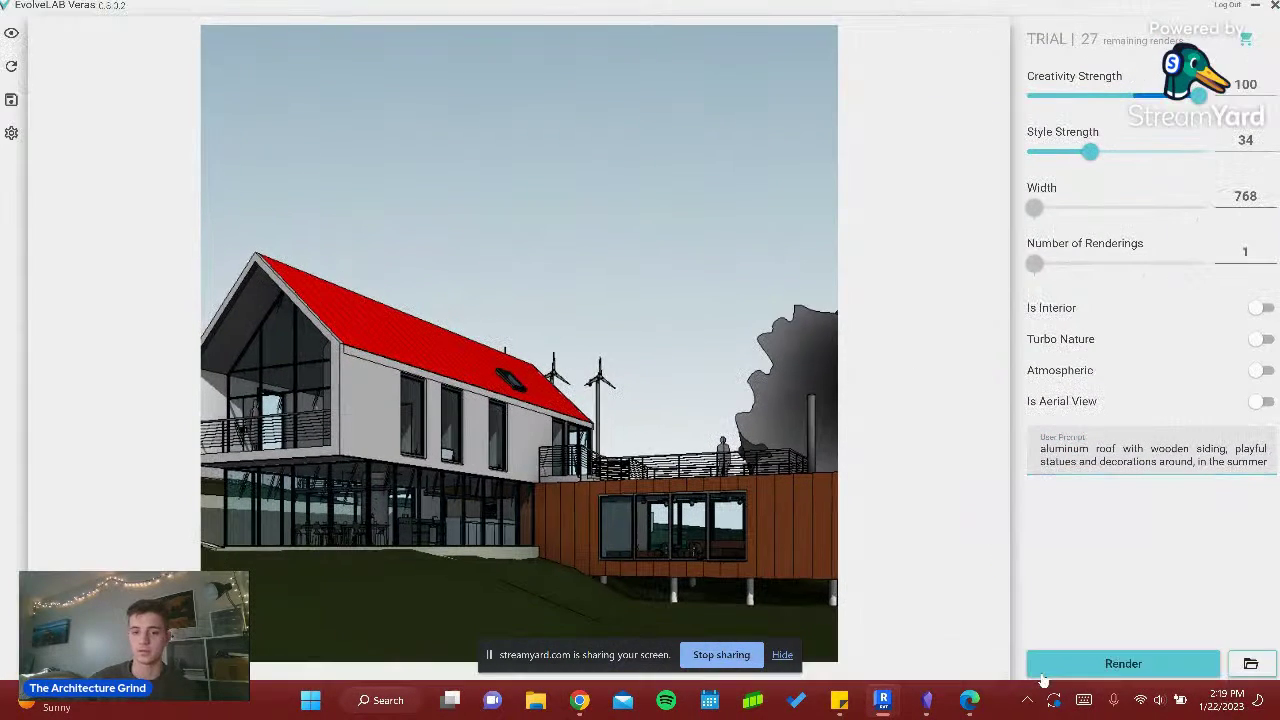
{"action": "left_click", "coordinate": [1042, 675]}
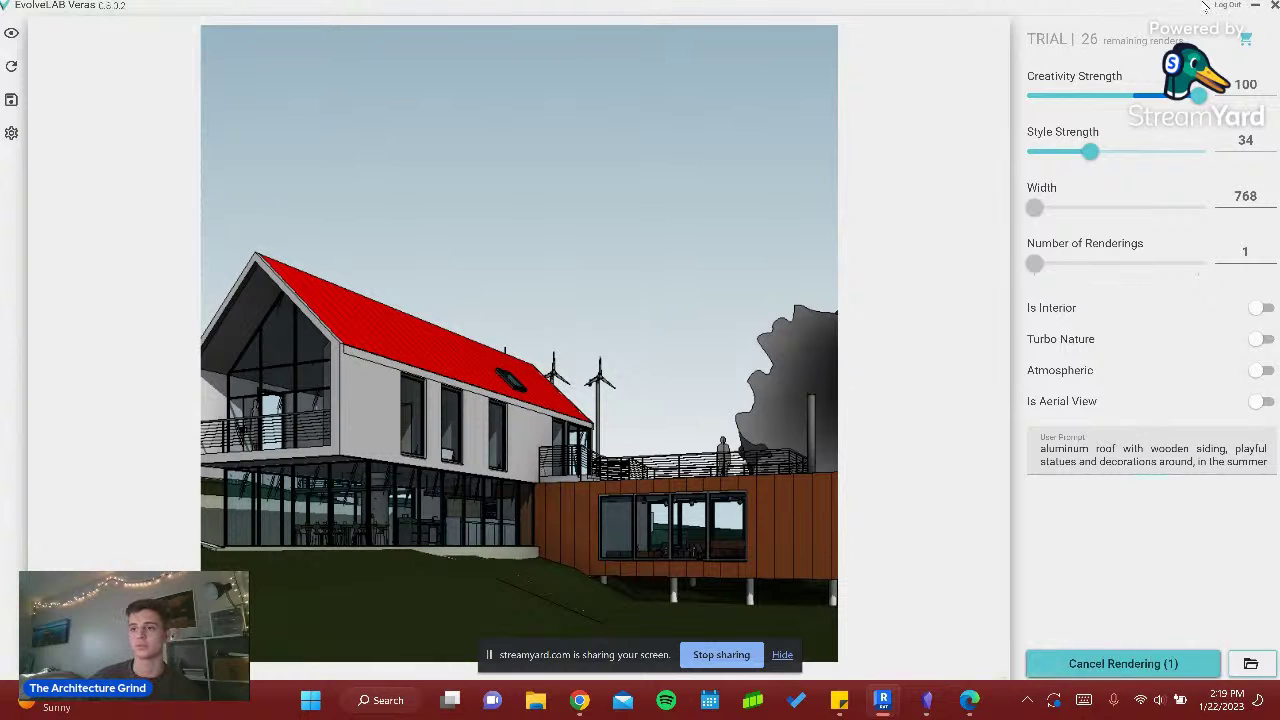
{"action": "left_click_drag", "start_coordinate": [1203, 8], "coordinate": [1191, 40]}
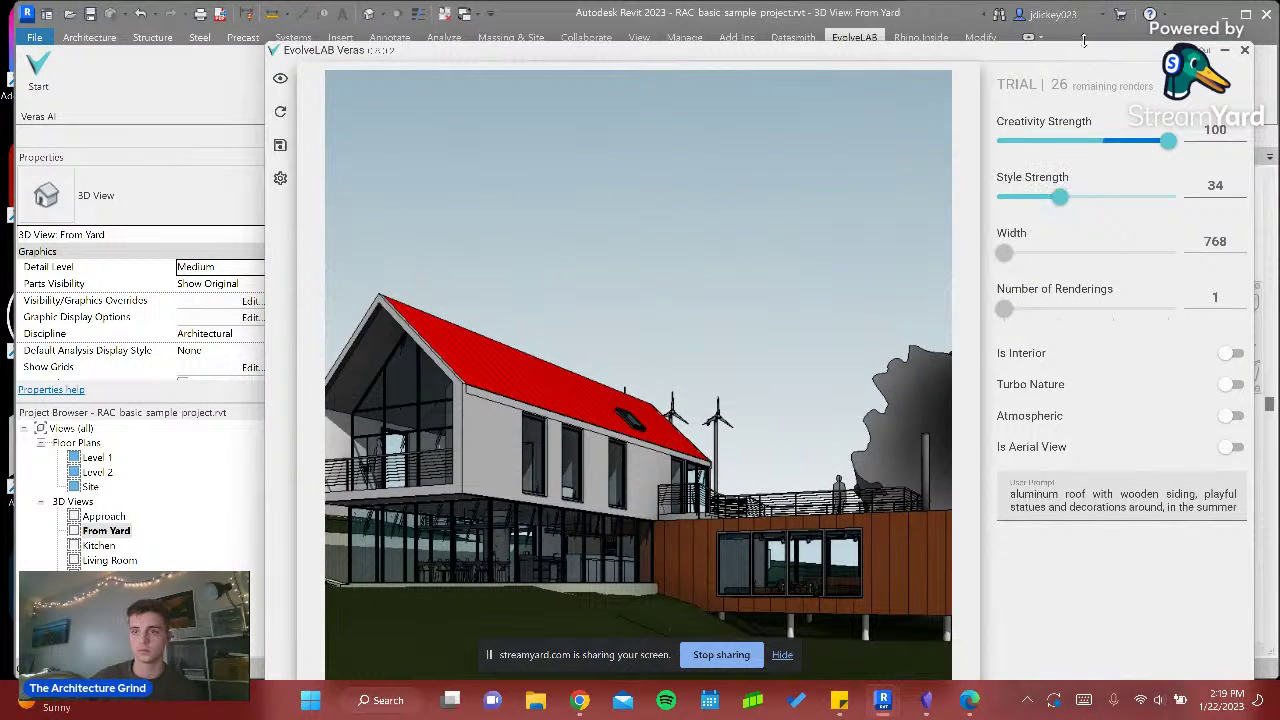
{"action": "left_click_drag", "start_coordinate": [1083, 40], "coordinate": [1038, 124]}
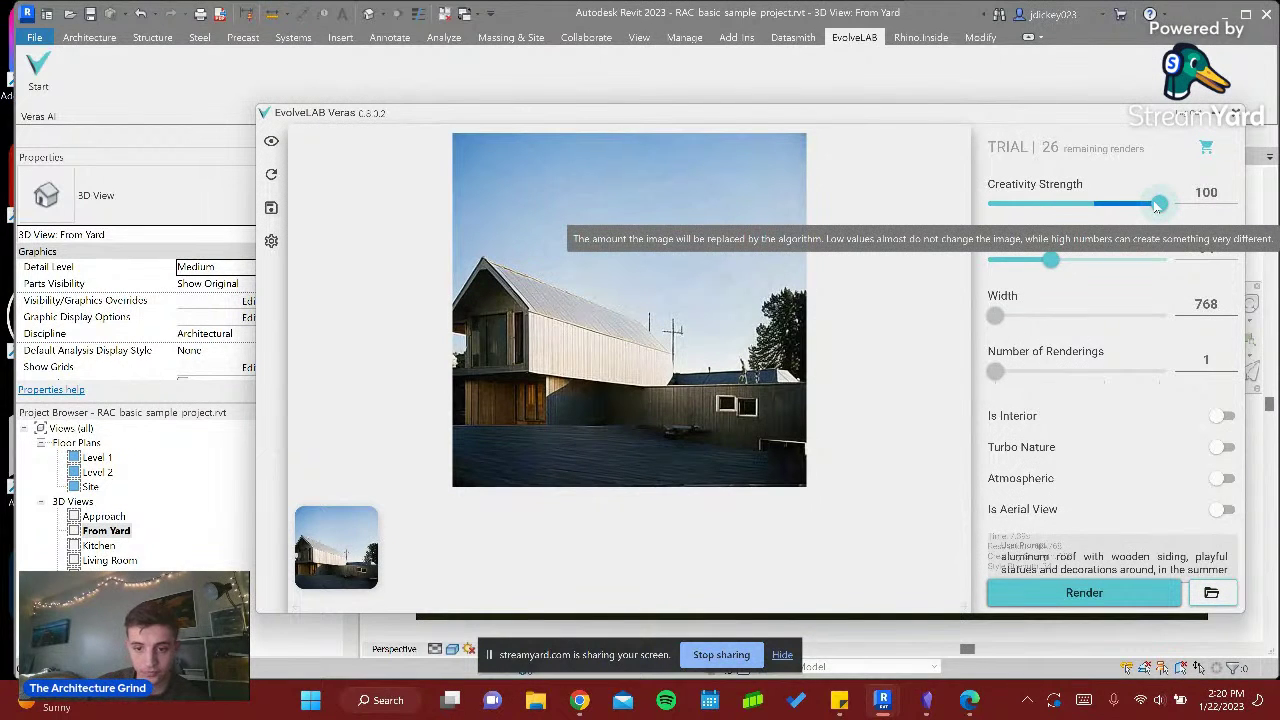
- Turn on Atmospheric and Turbo Nature, set Style Strength to 61 and Creativity Strength to 35, and render the aluminum roof prompt again
{"action": "left_click", "coordinate": [1224, 479]}
{"action": "left_click", "coordinate": [1226, 447]}
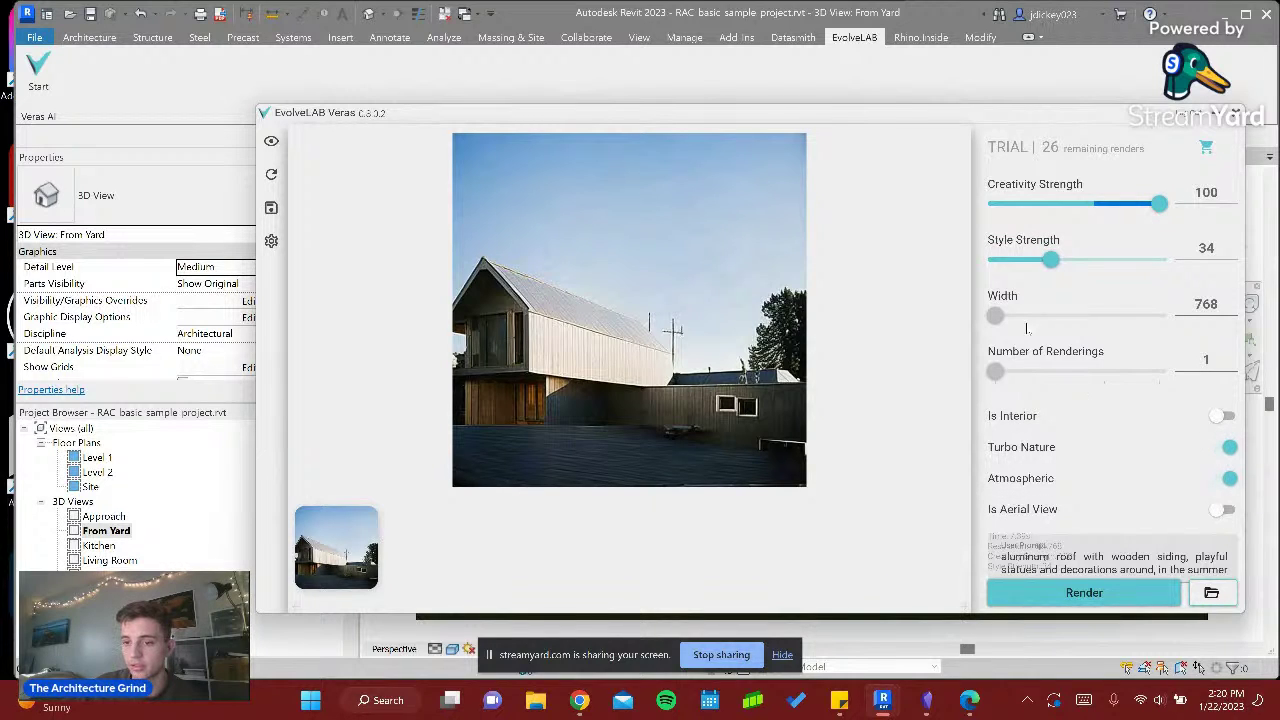
{"action": "left_click_drag", "start_coordinate": [1050, 258], "coordinate": [1097, 259]}
{"action": "left_click_drag", "start_coordinate": [1158, 203], "coordinate": [1116, 206]}
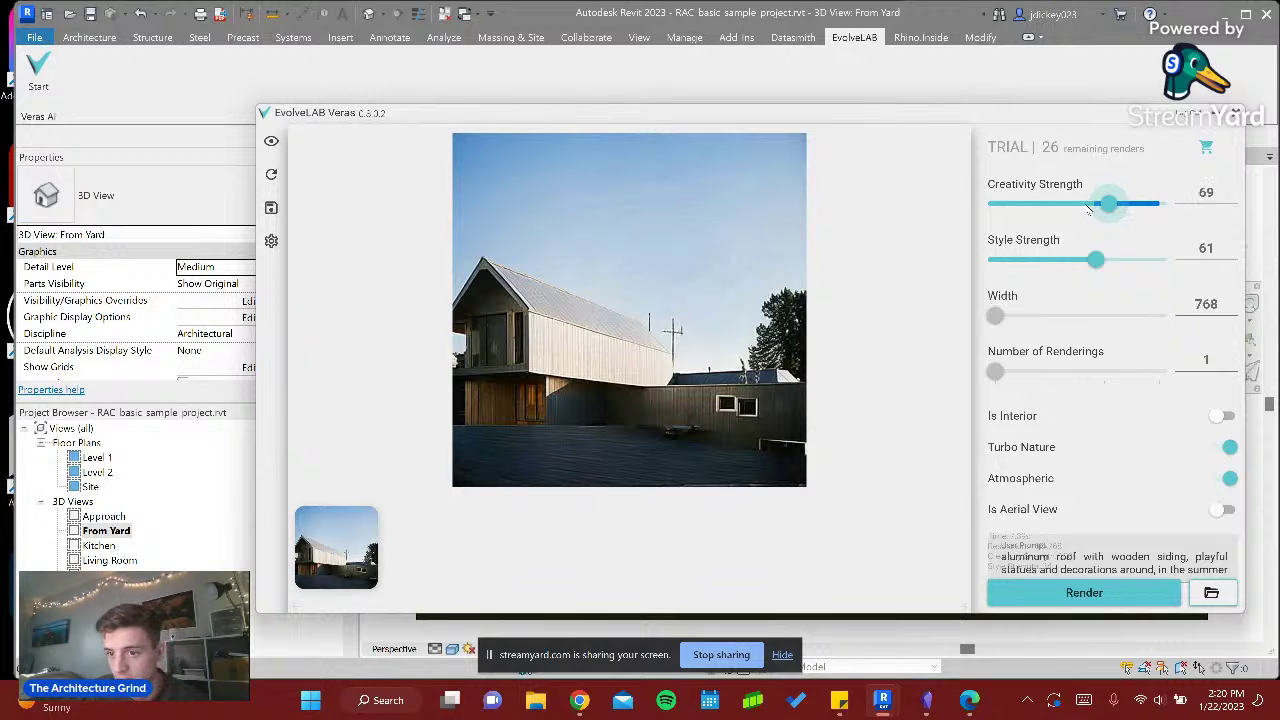
{"action": "mouse_move", "coordinate": [1053, 197]}
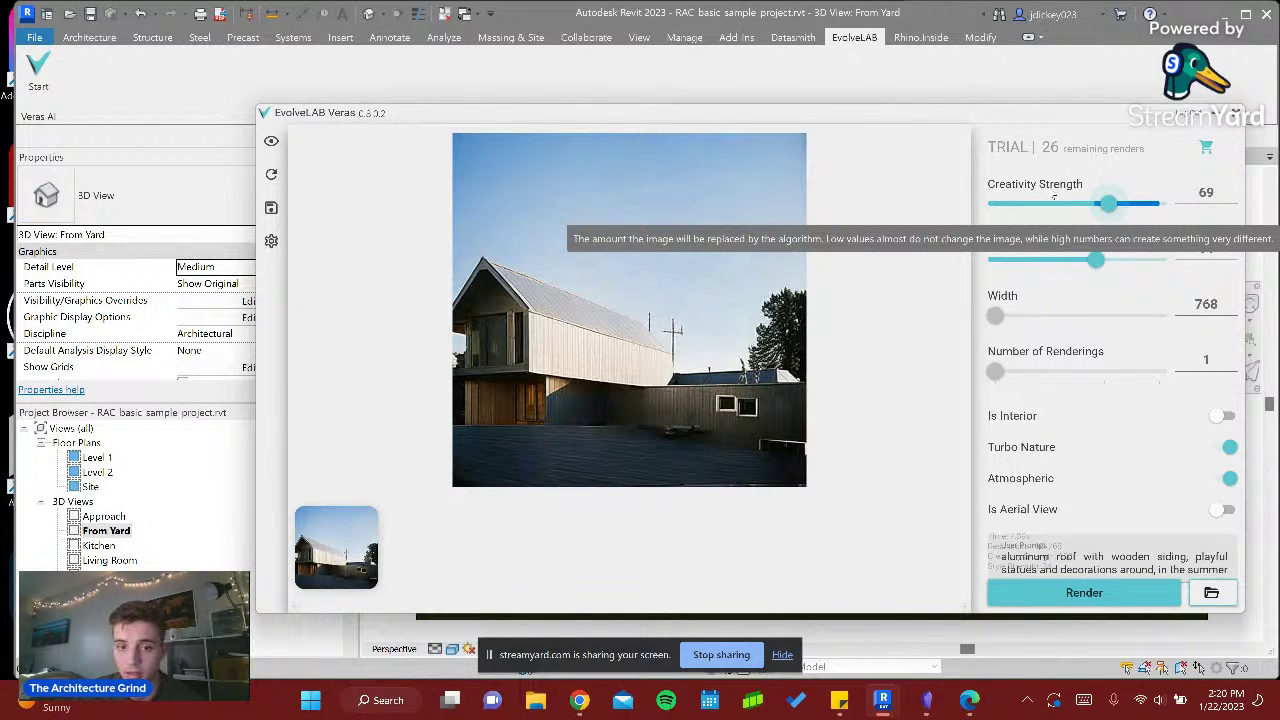
{"action": "left_click", "coordinate": [1052, 204]}
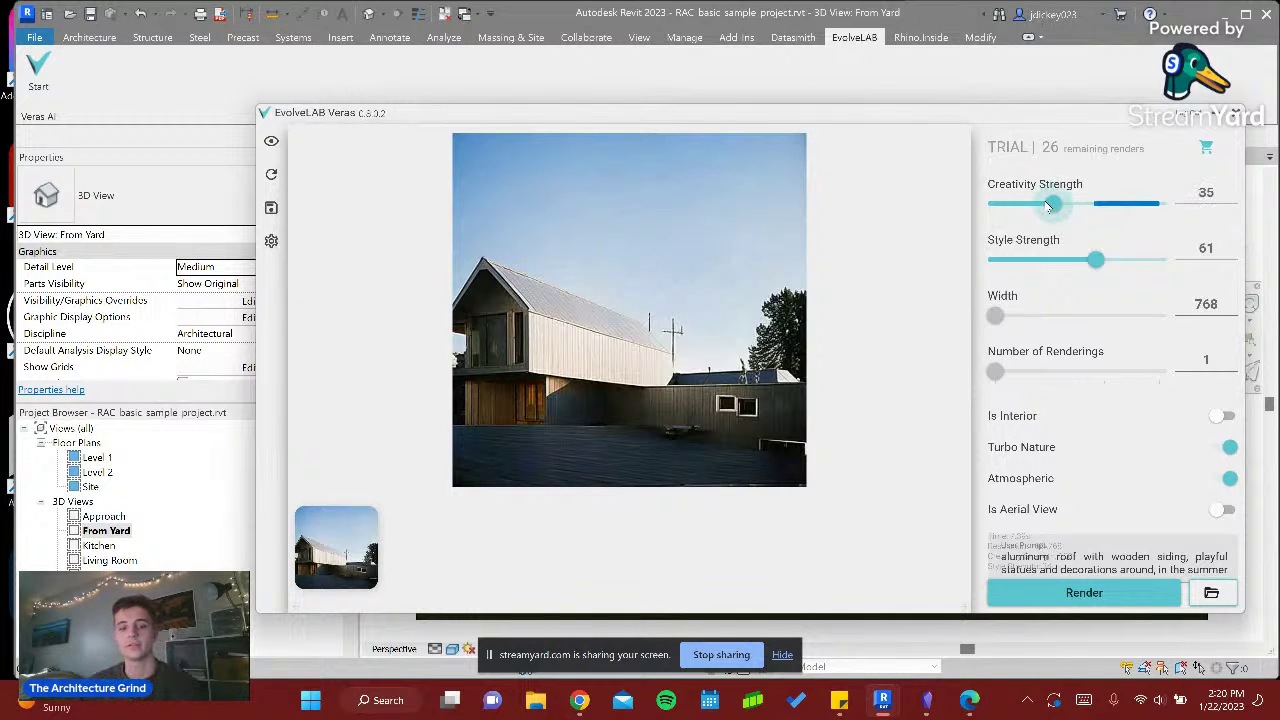
{"action": "left_click", "coordinate": [1118, 592]}
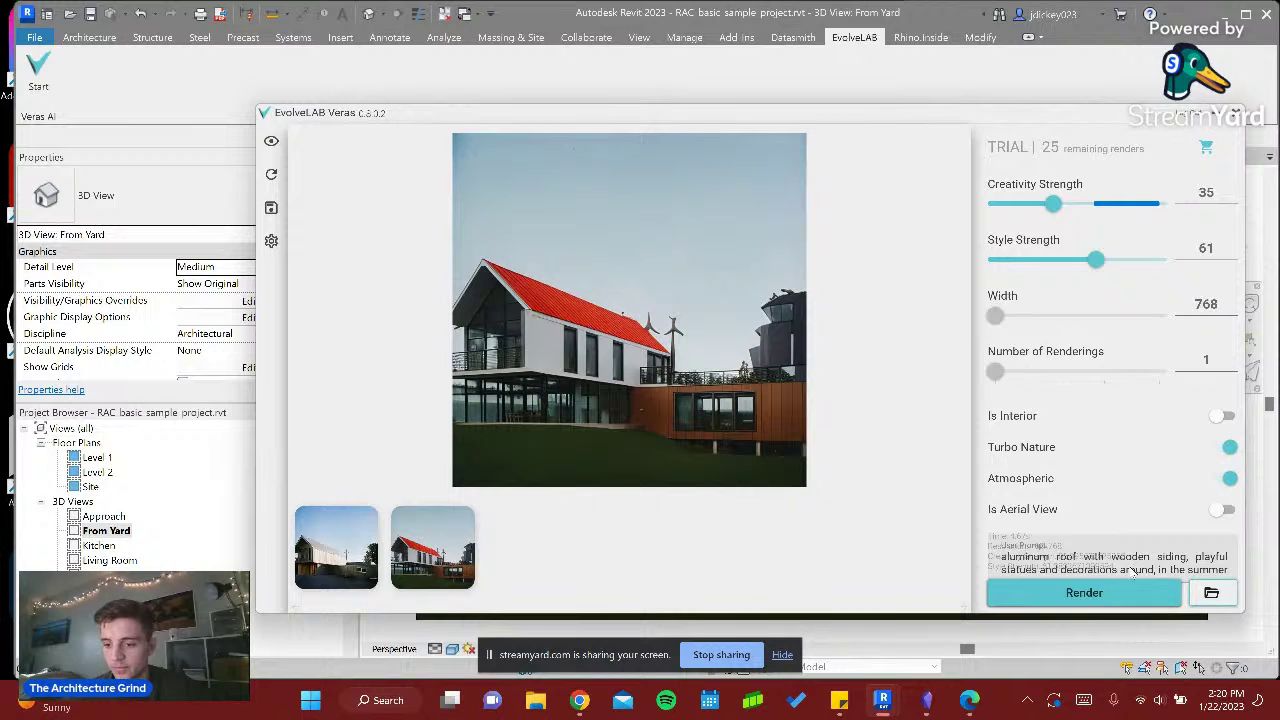
- In the prompt, replace everything after "wooden siding," with "sunset in the background, pool in the foreground"
{"action": "left_click", "coordinate": [1170, 618]}
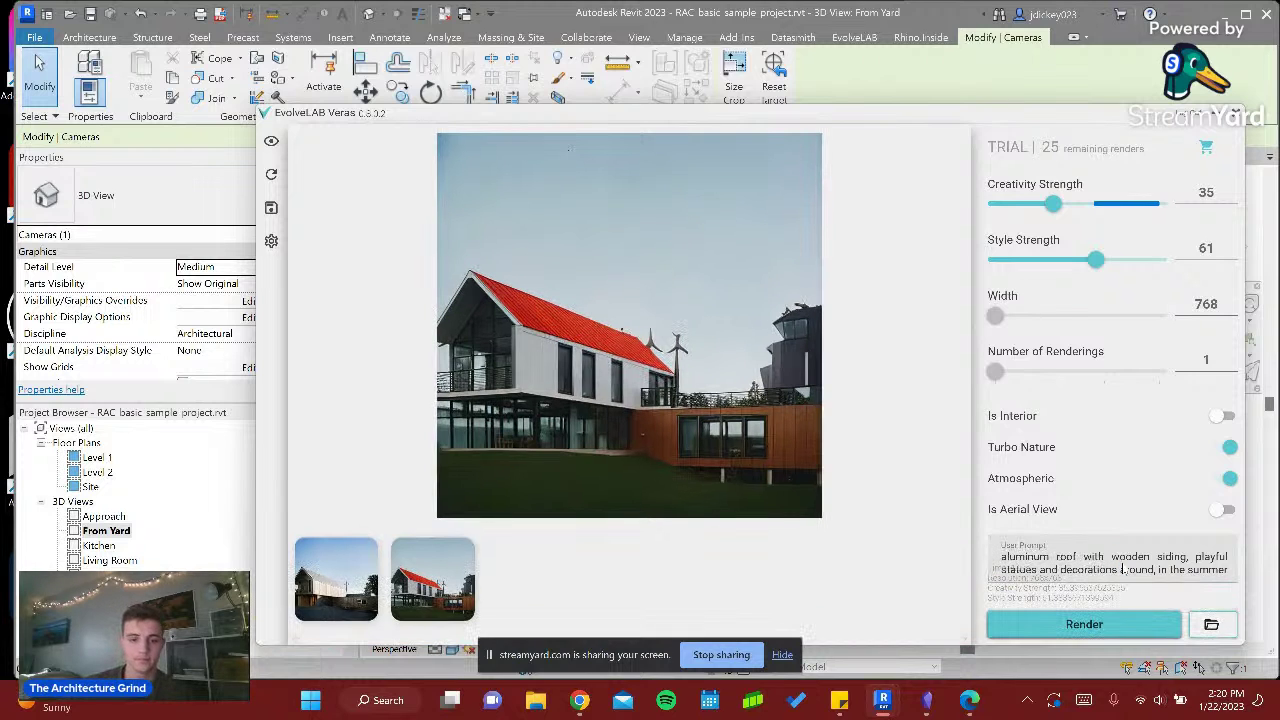
{"action": "left_click", "coordinate": [1161, 555]}
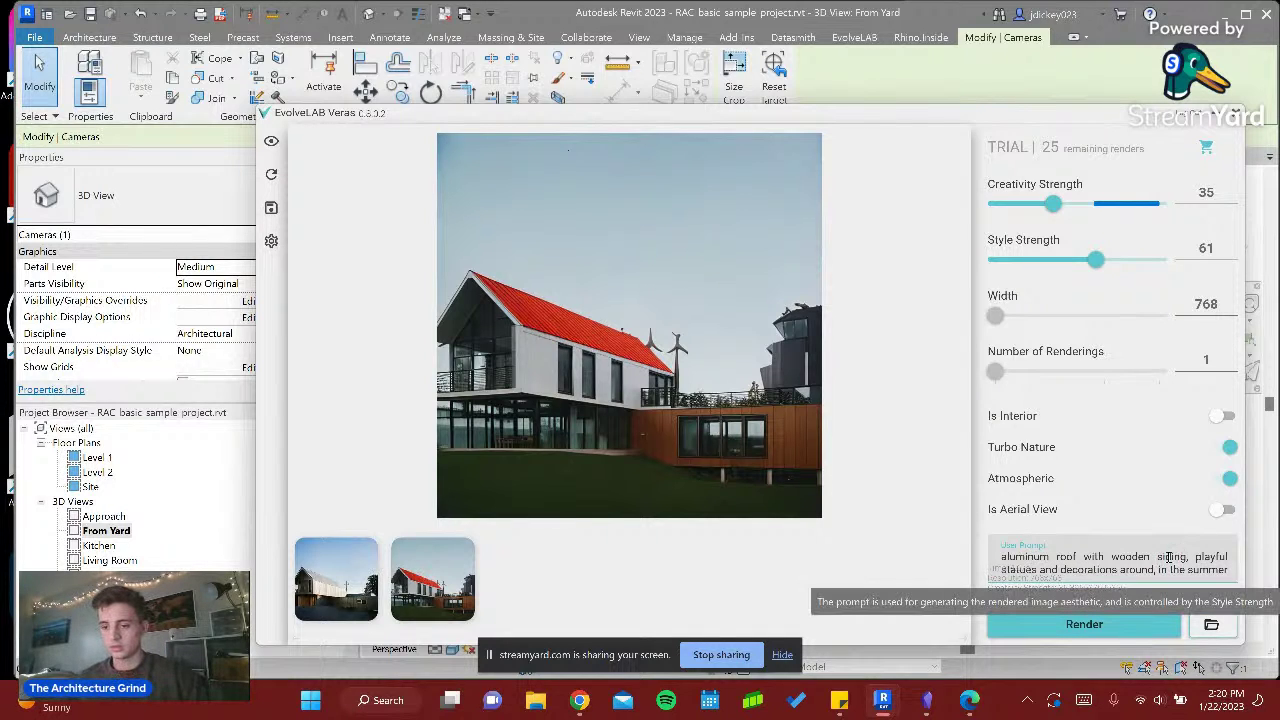
{"action": "left_click_drag", "start_coordinate": [1197, 557], "coordinate": [1237, 576]}
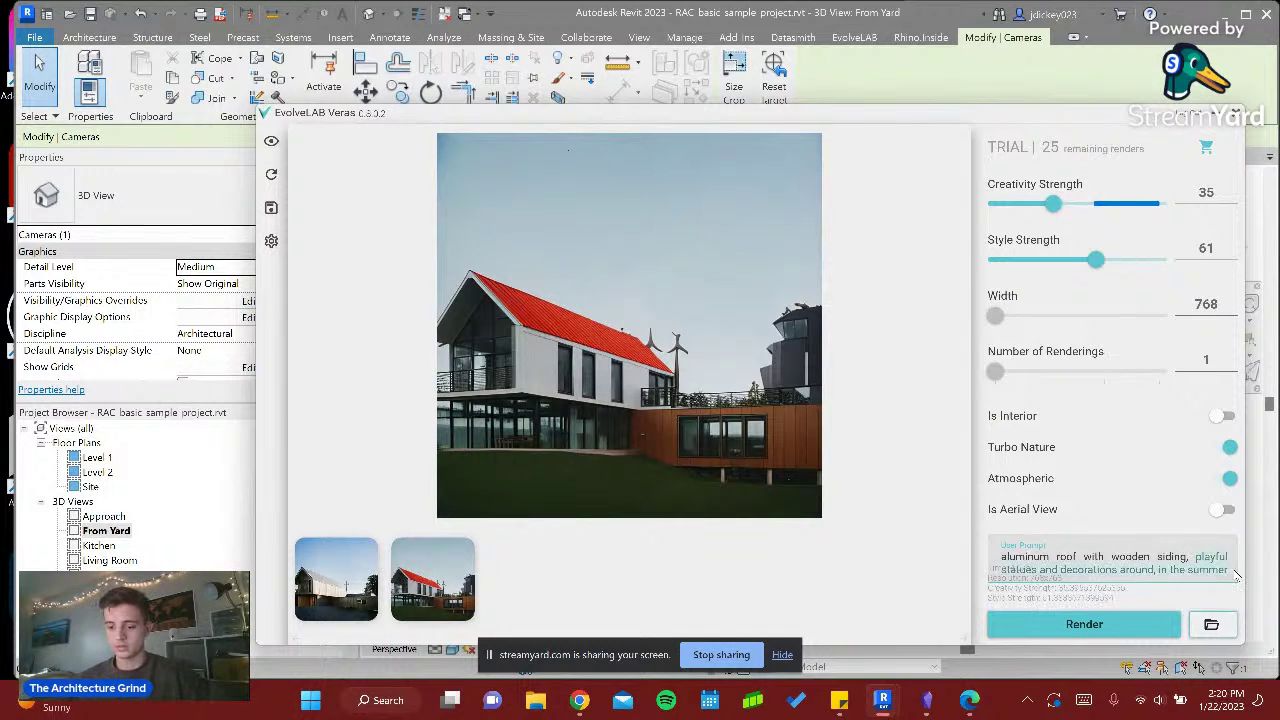
{"action": "key", "text": "BackSpace"}
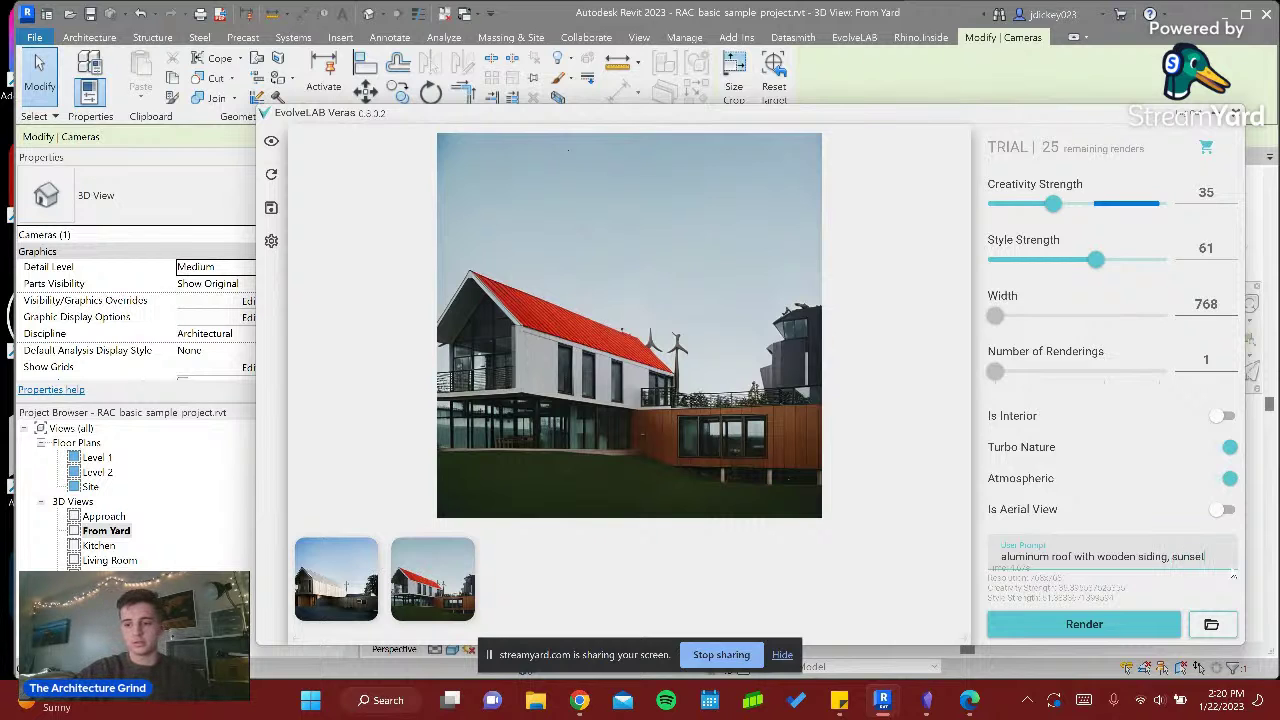
{"action": "type", "text": "sunset in the background,"}
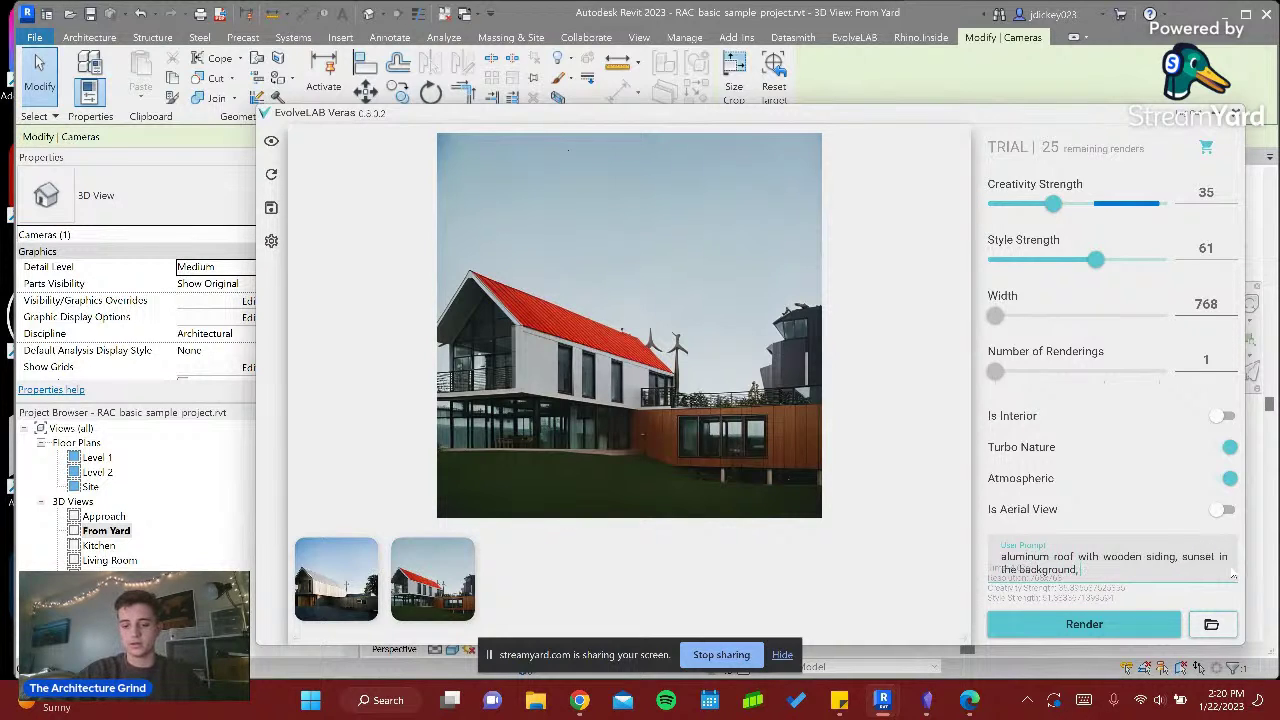
{"action": "type", "text": " pool in the foreground"}
- Replace "aluminum roof with wooden siding" at the start of the prompt with "greek style building"
{"action": "left_click_drag", "start_coordinate": [1143, 560], "coordinate": [1001, 562]}
{"action": "key", "text": "BackSpace"}
{"action": "type", "text": "s"}
{"action": "type", "text": "reek styp"}
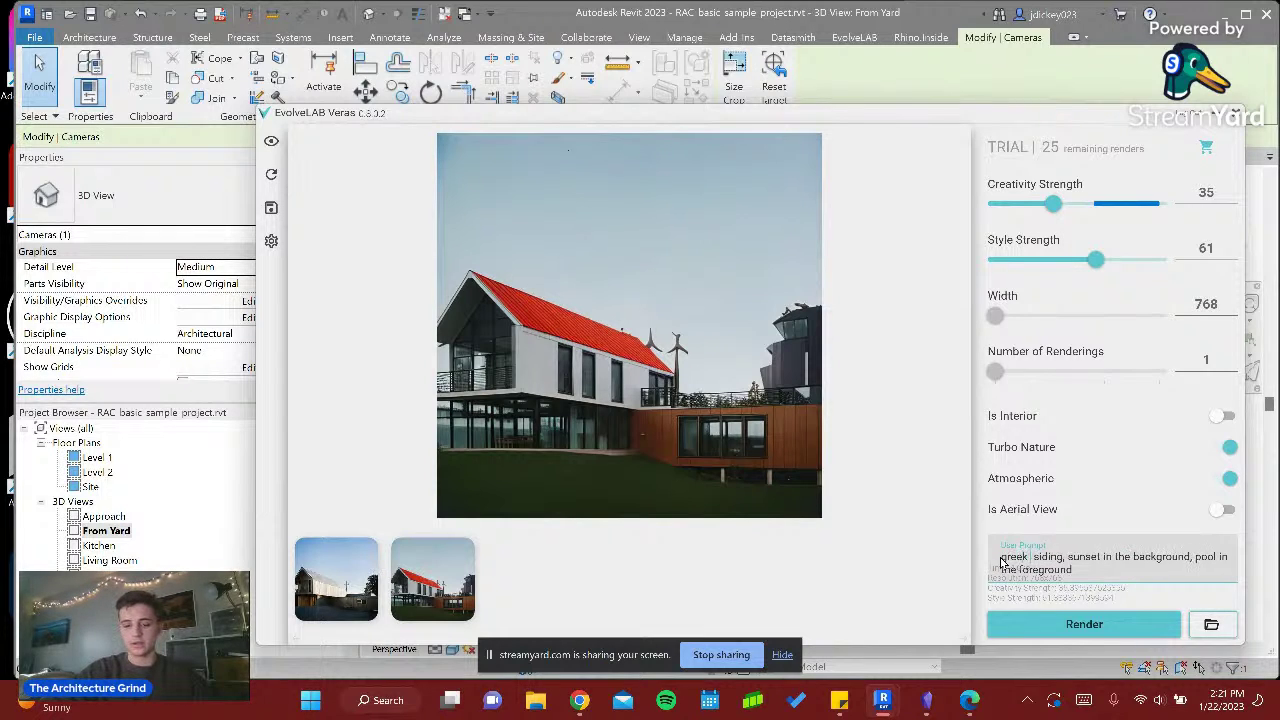
{"action": "key", "text": "BackSpace"}
{"action": "type", "text": "le"}
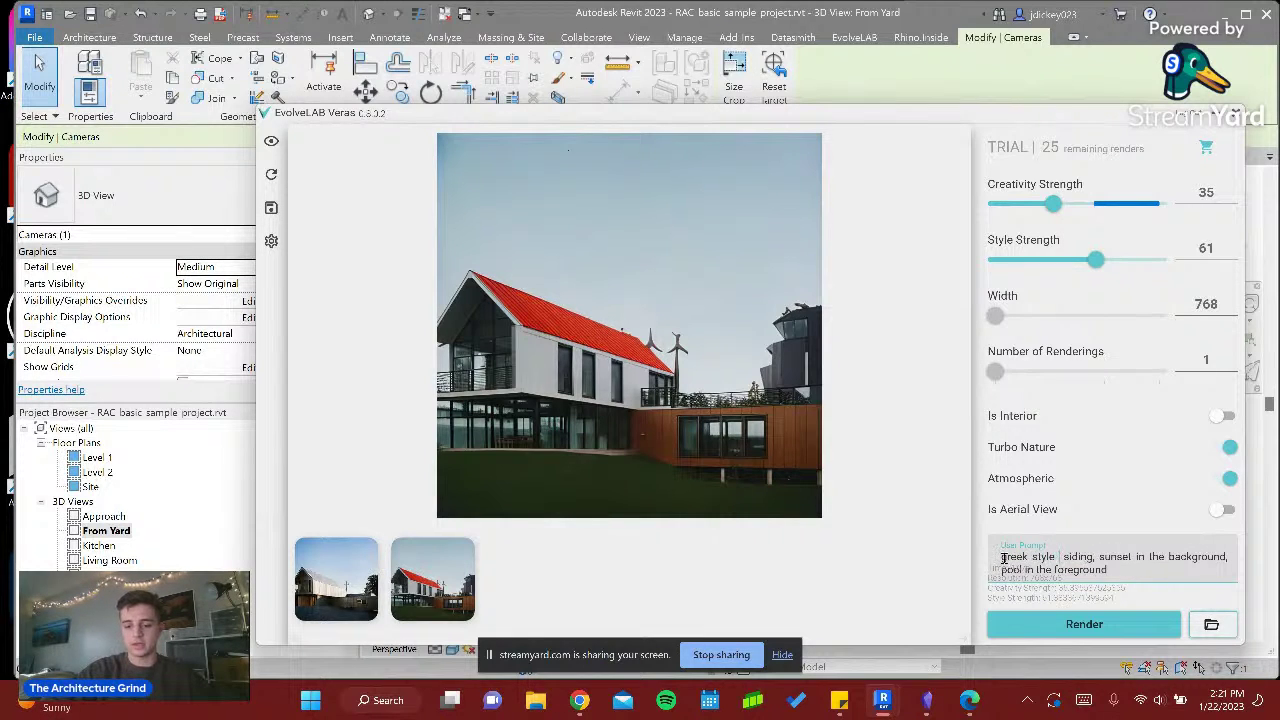
{"action": "key", "text": "Delete"}
{"action": "key", "text": "Delete"}
{"action": "key", "text": "Delete"}
{"action": "key", "text": "Delete"}
{"action": "key", "text": "Delete"}
{"action": "key", "text": "Delete"}
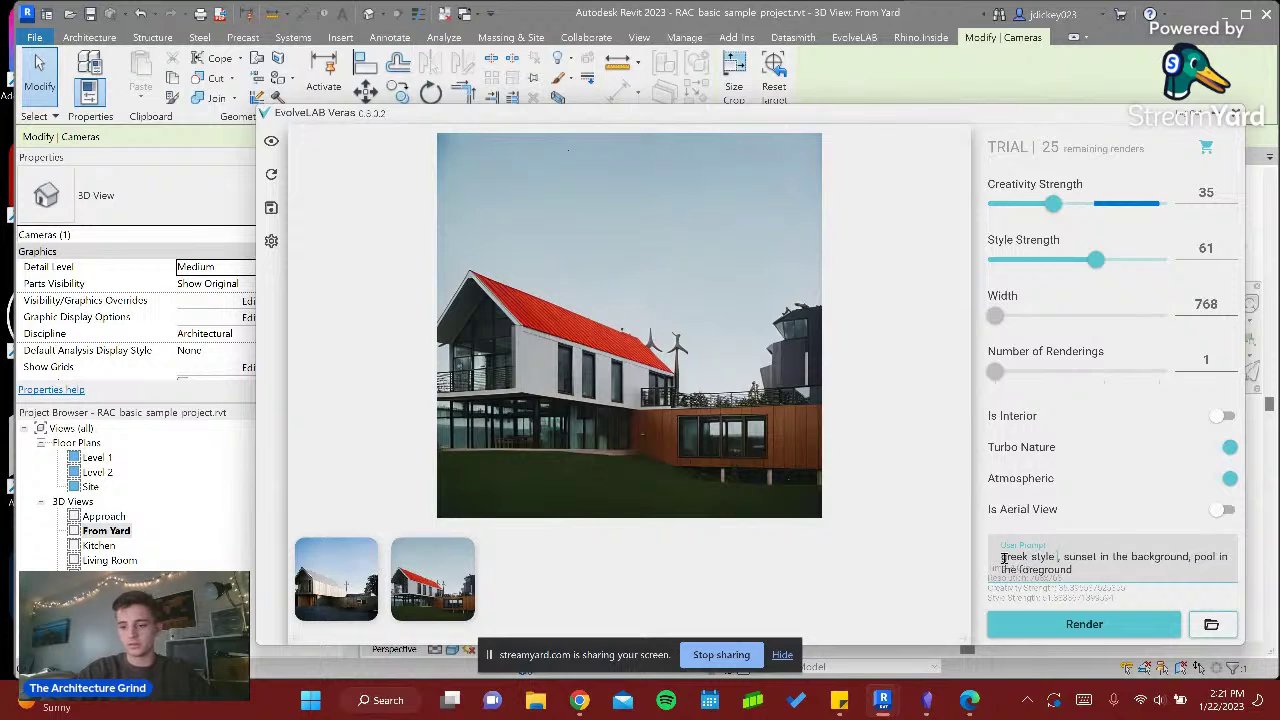
{"action": "type", "text": "building"}
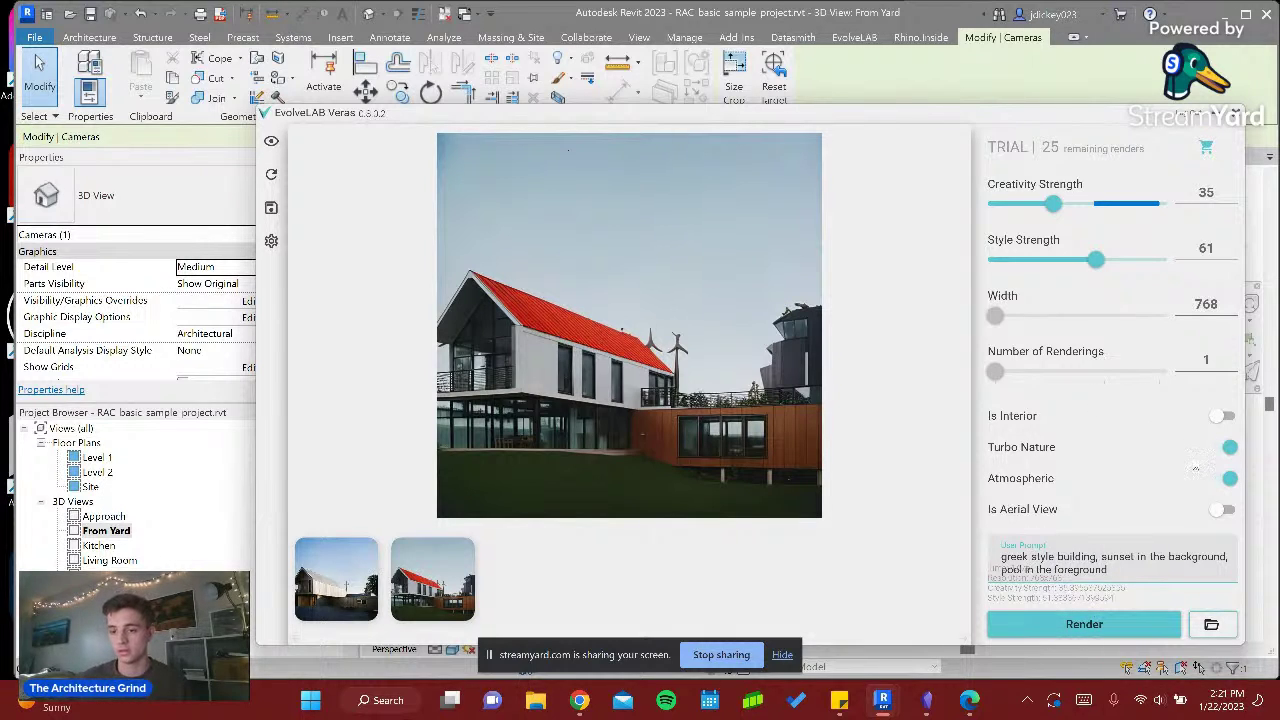
- Set Style Strength to 81 and render the Greek style prompt twice, with Creativity Strength at 26 and at 59
{"action": "left_click_drag", "start_coordinate": [1097, 260], "coordinate": [1128, 261]}
{"action": "left_click_drag", "start_coordinate": [1066, 208], "coordinate": [1038, 206]}
{"action": "left_click", "coordinate": [1108, 630]}
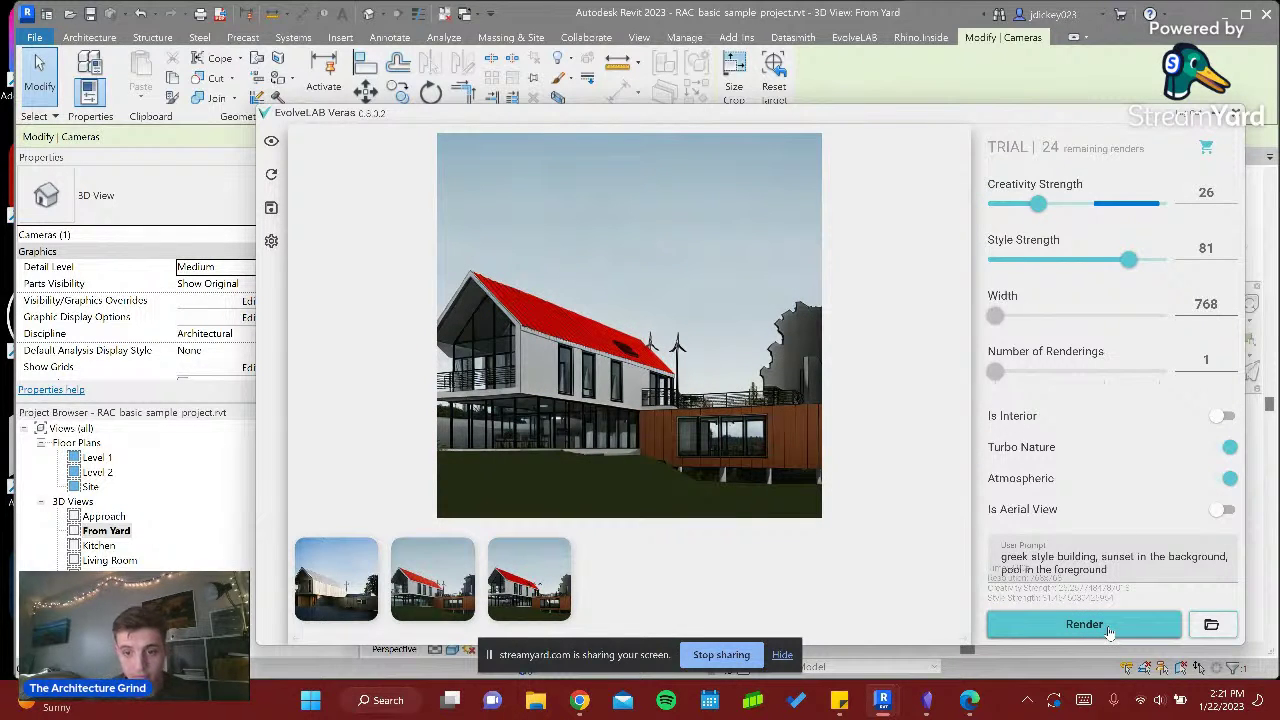
{"action": "left_click_drag", "start_coordinate": [1044, 206], "coordinate": [1097, 202]}
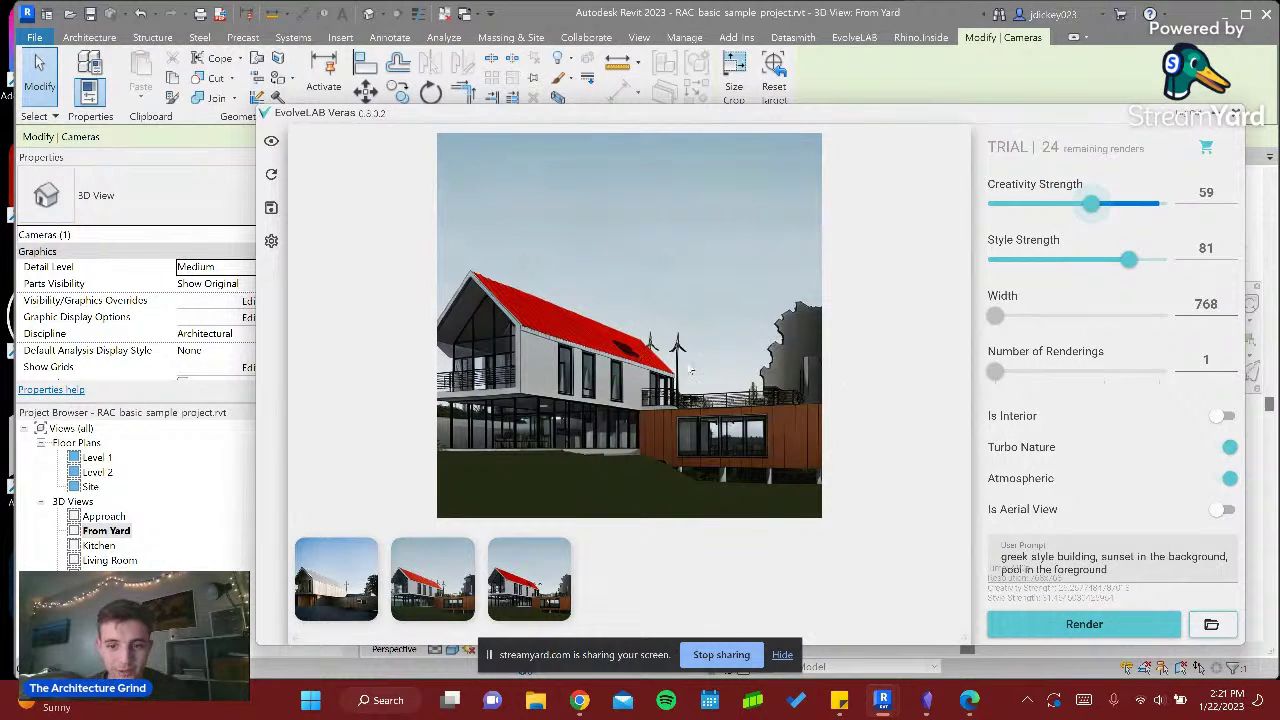
{"action": "left_click", "coordinate": [1123, 621]}
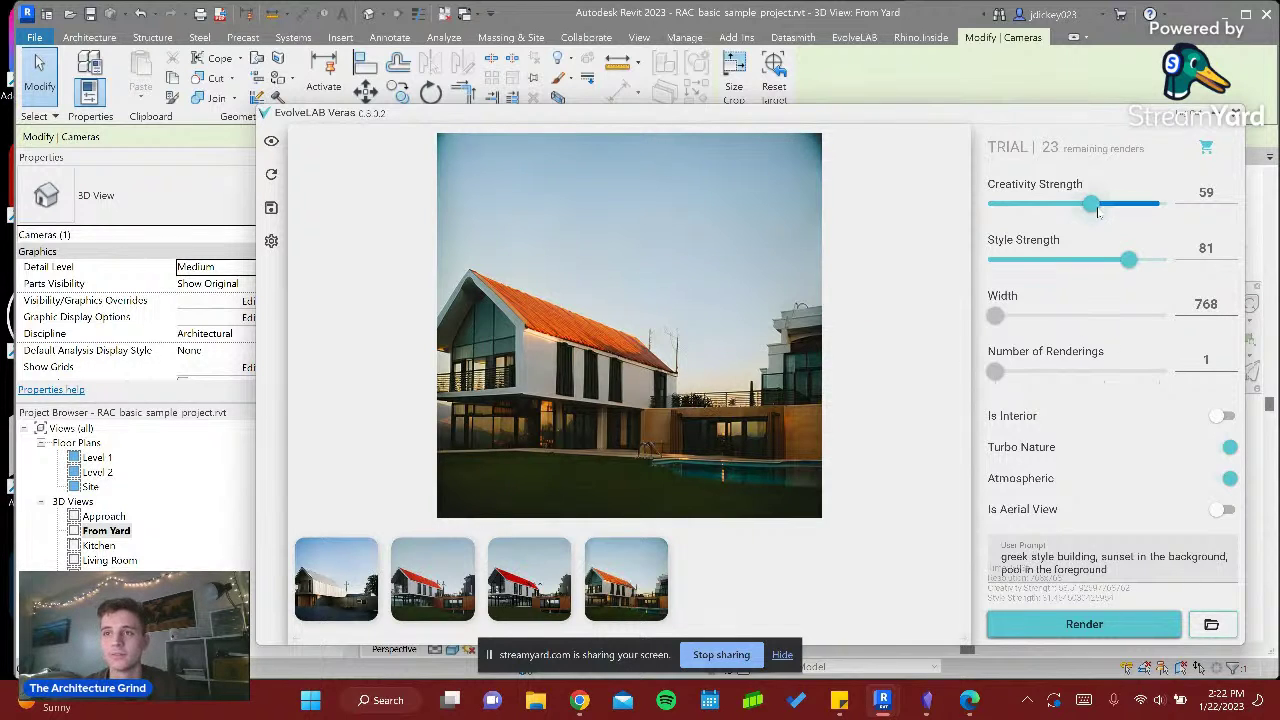
- Set both Creativity Strength and Style Strength to 100 and render the Greek style prompt again
{"action": "mouse_move", "coordinate": [1096, 207]}
{"action": "left_click_drag", "start_coordinate": [1096, 207], "coordinate": [1207, 205]}
{"action": "left_click_drag", "start_coordinate": [1128, 262], "coordinate": [1262, 267]}
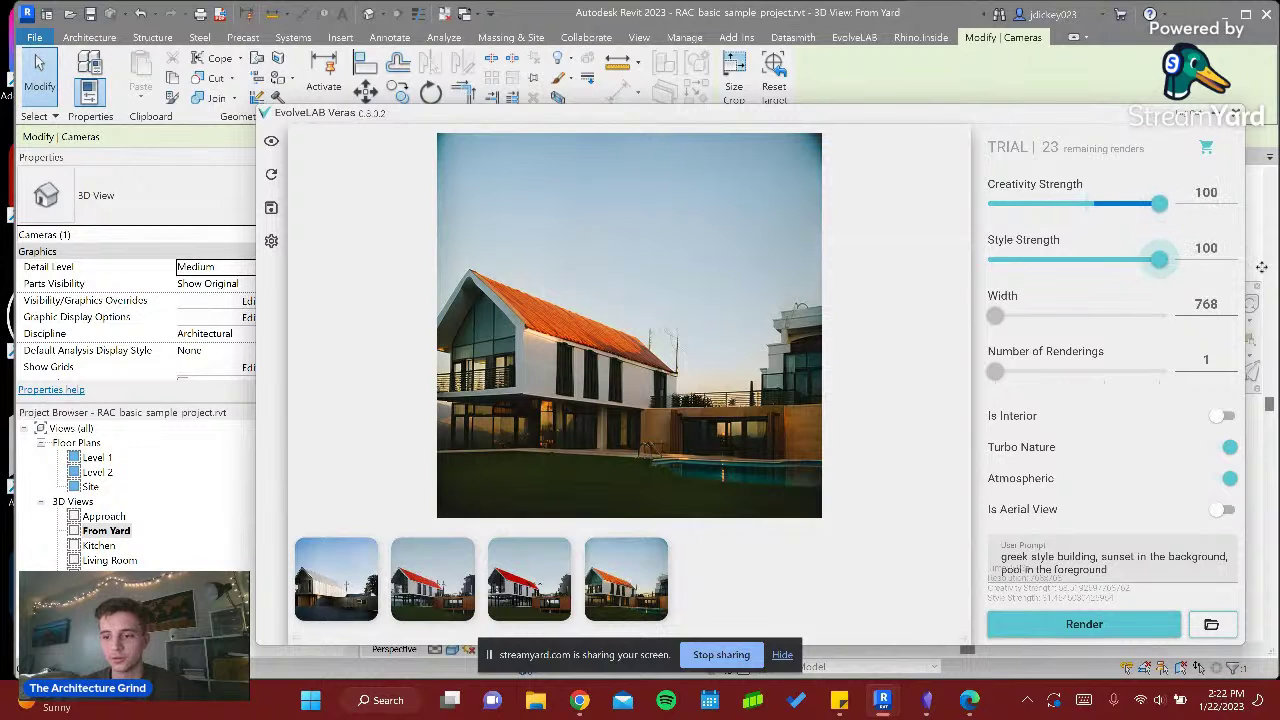
{"action": "left_click", "coordinate": [1085, 628]}
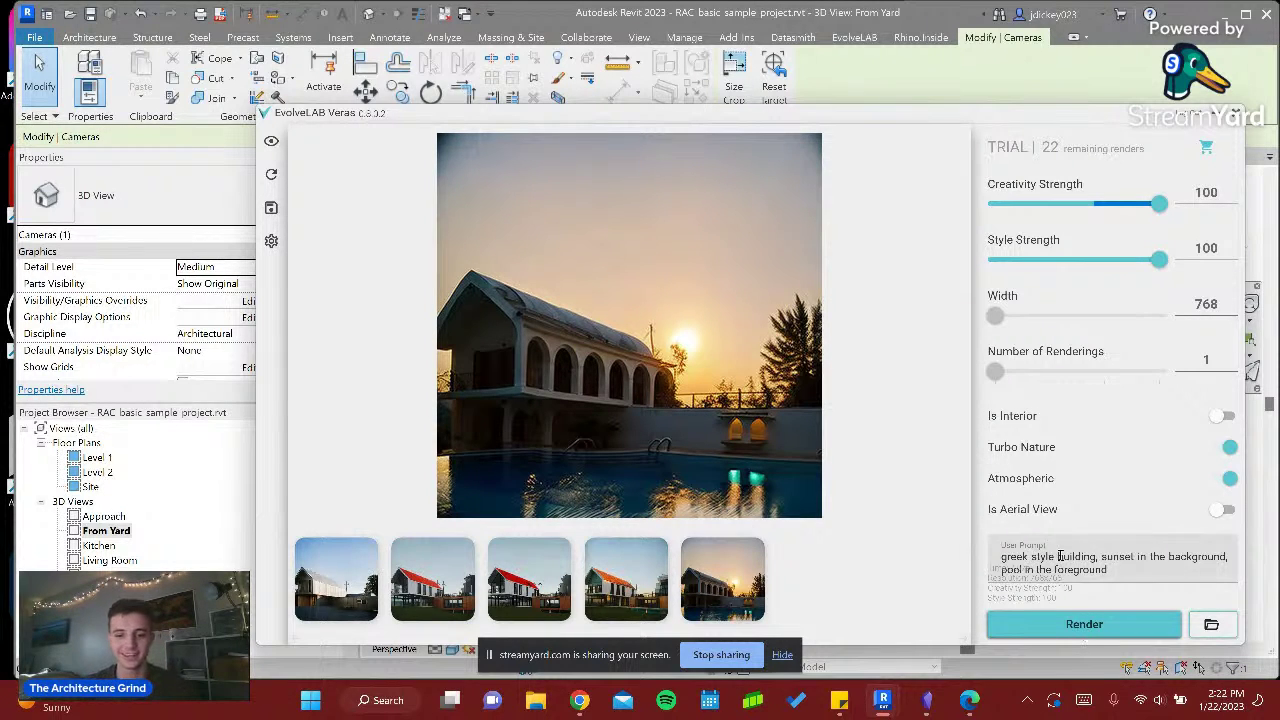
- Compare the earlier red-roof renders of the yard view with the latest sunset render
{"action": "left_click", "coordinate": [436, 590]}
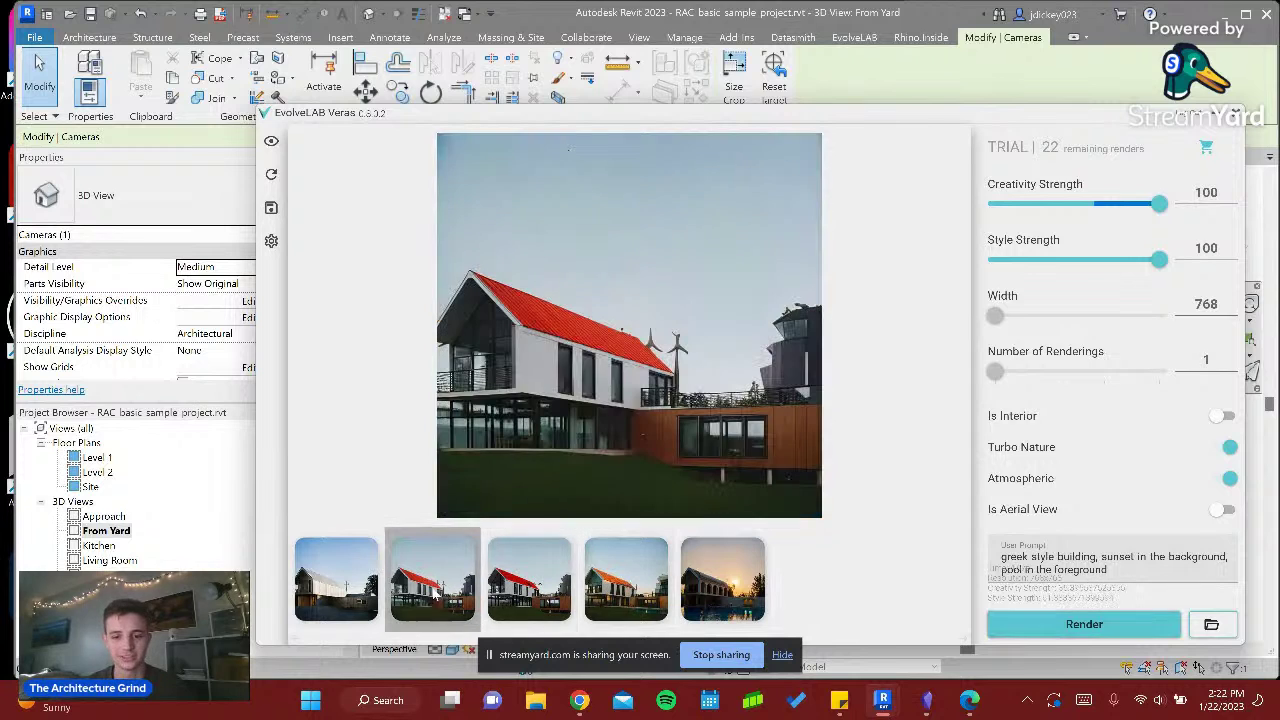
{"action": "left_click", "coordinate": [538, 598]}
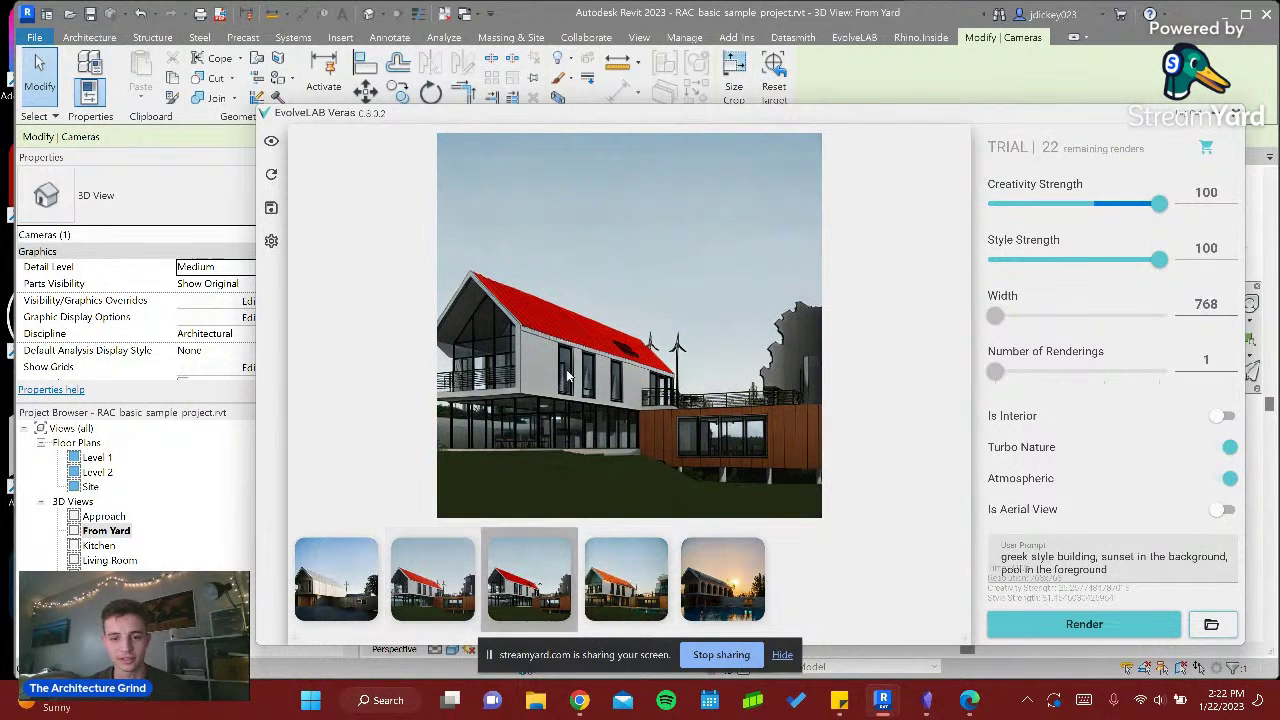
{"action": "left_click", "coordinate": [732, 592]}
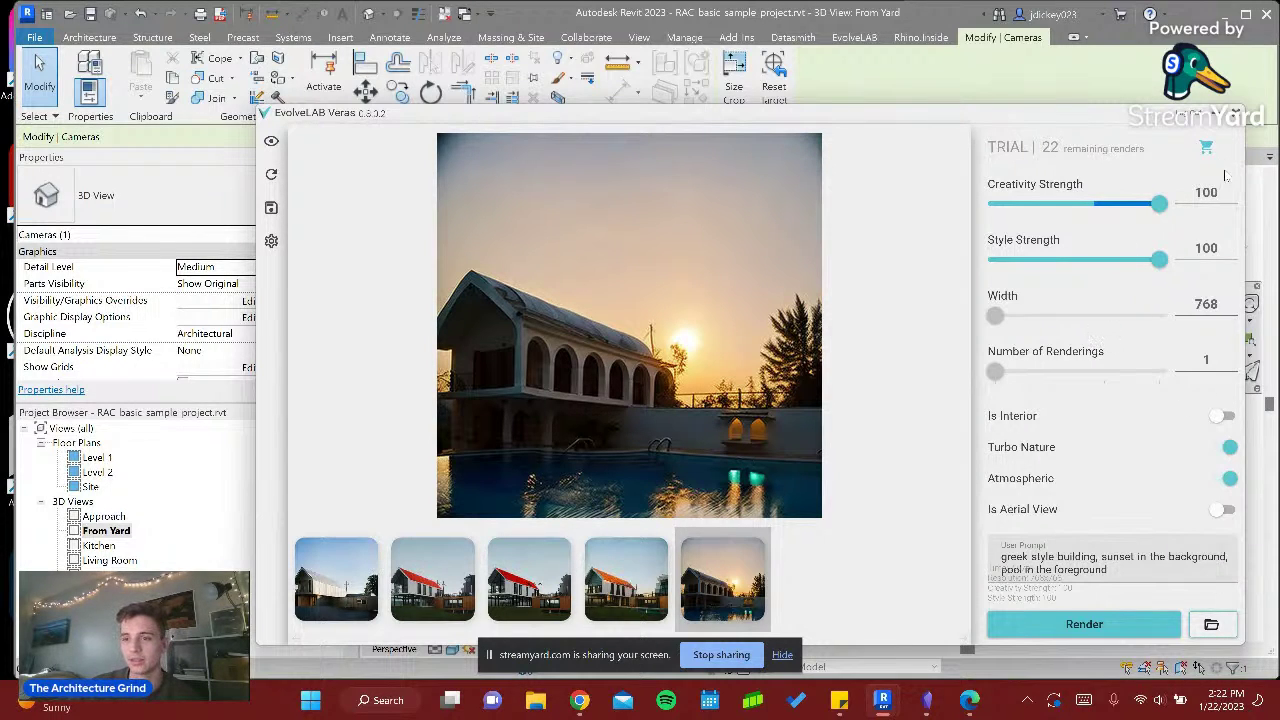
- Open the Living Room 3D view in Revit and give it a realistic visual style
{"action": "left_click", "coordinate": [1224, 117]}
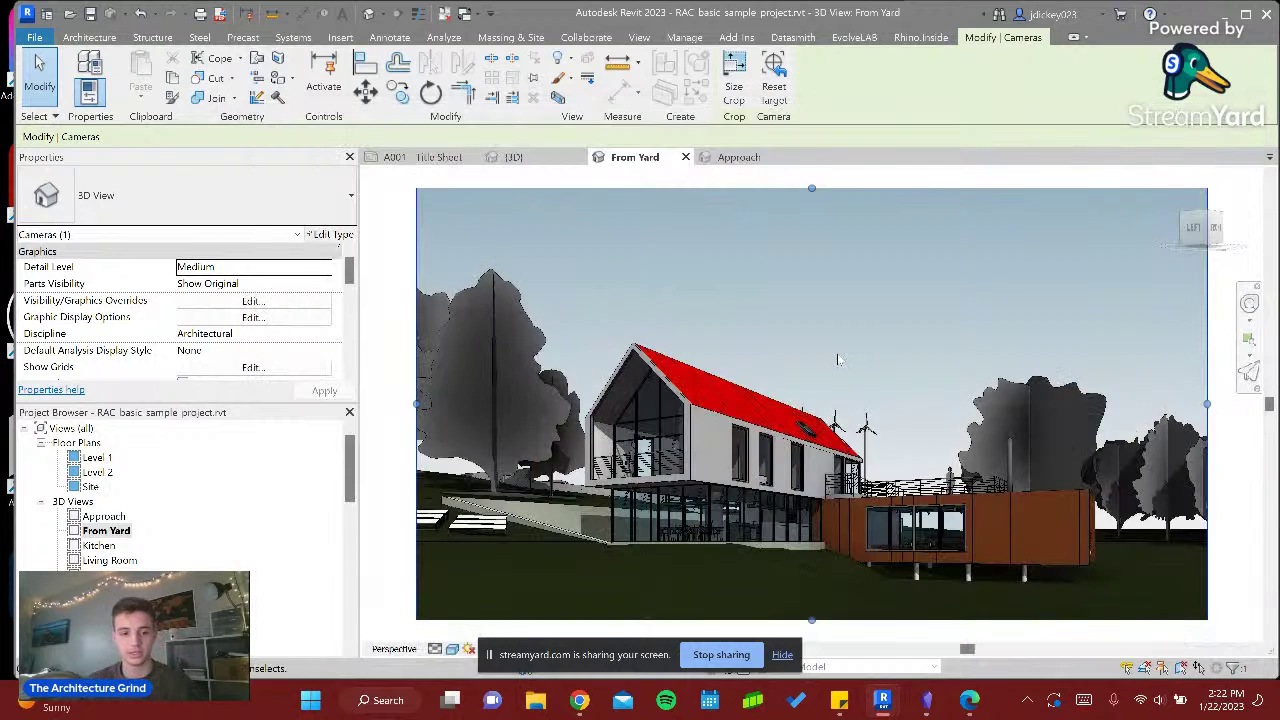
{"action": "double_click", "coordinate": [110, 560]}
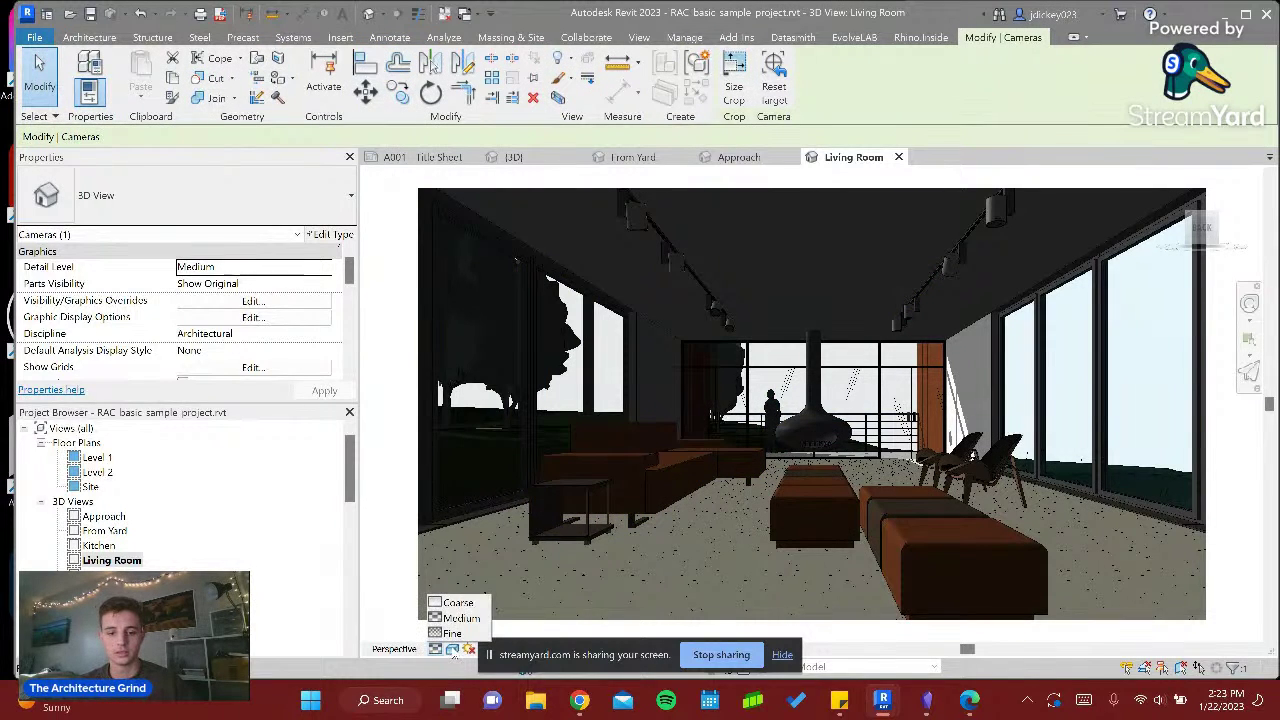
{"action": "left_click", "coordinate": [451, 649]}
{"action": "left_click", "coordinate": [471, 634]}
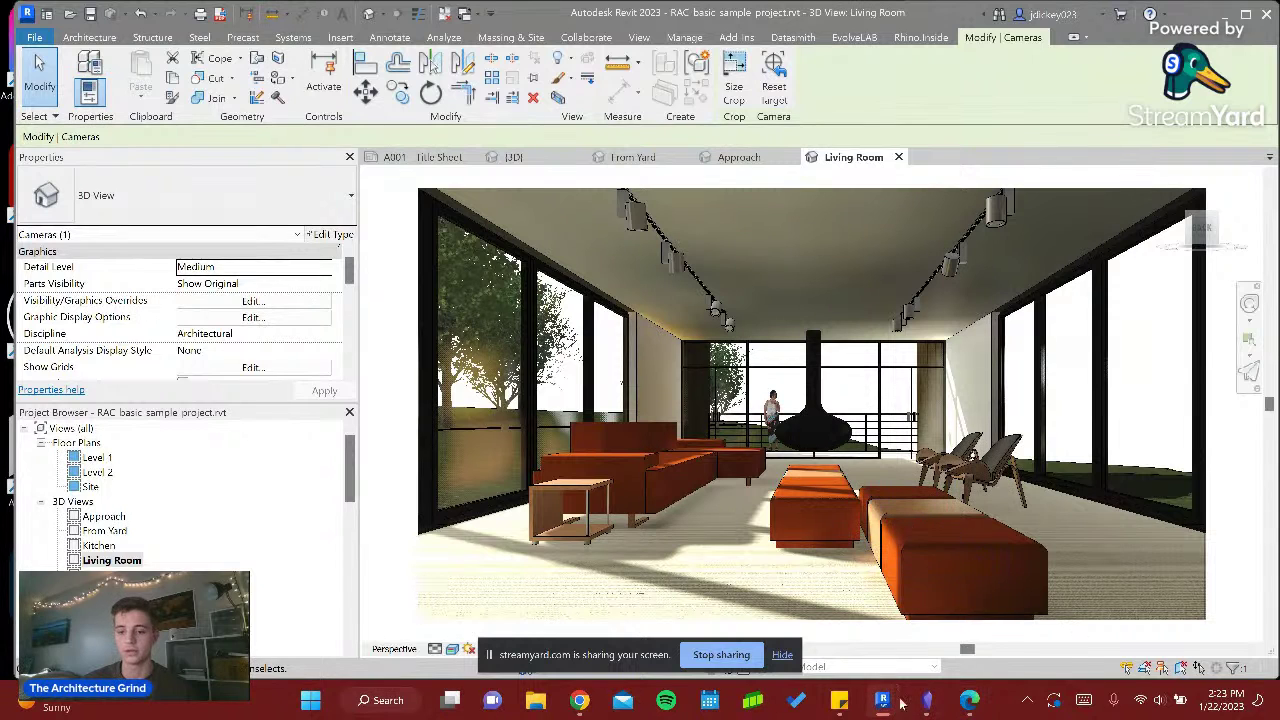
- Back in Veras, turn on Is Interior, turn off Turbo Nature and Atmospheric, and set Style Strength to 68 and Creativity Strength to 76
{"action": "mouse_move", "coordinate": [883, 700]}
{"action": "left_click", "coordinate": [948, 634]}
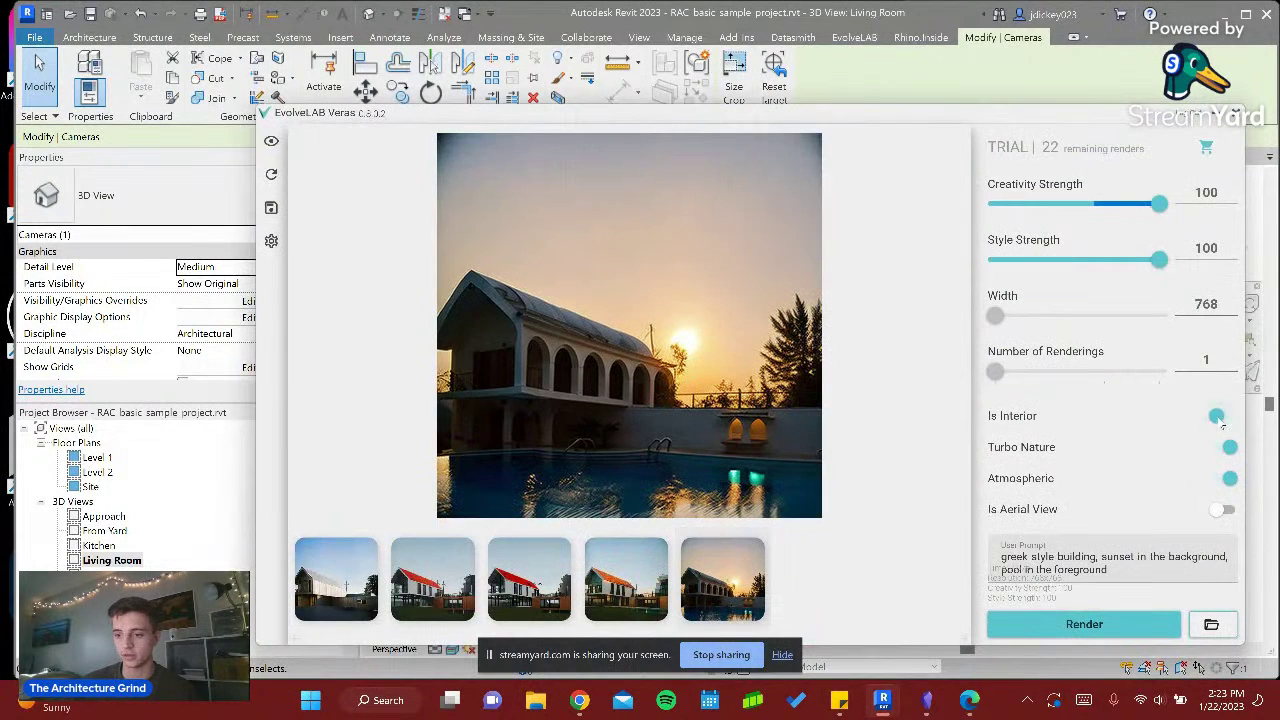
{"action": "left_click", "coordinate": [1229, 449]}
{"action": "left_click", "coordinate": [1229, 480]}
{"action": "left_click_drag", "start_coordinate": [1159, 259], "coordinate": [1105, 260]}
{"action": "left_click_drag", "start_coordinate": [1159, 212], "coordinate": [1122, 222]}
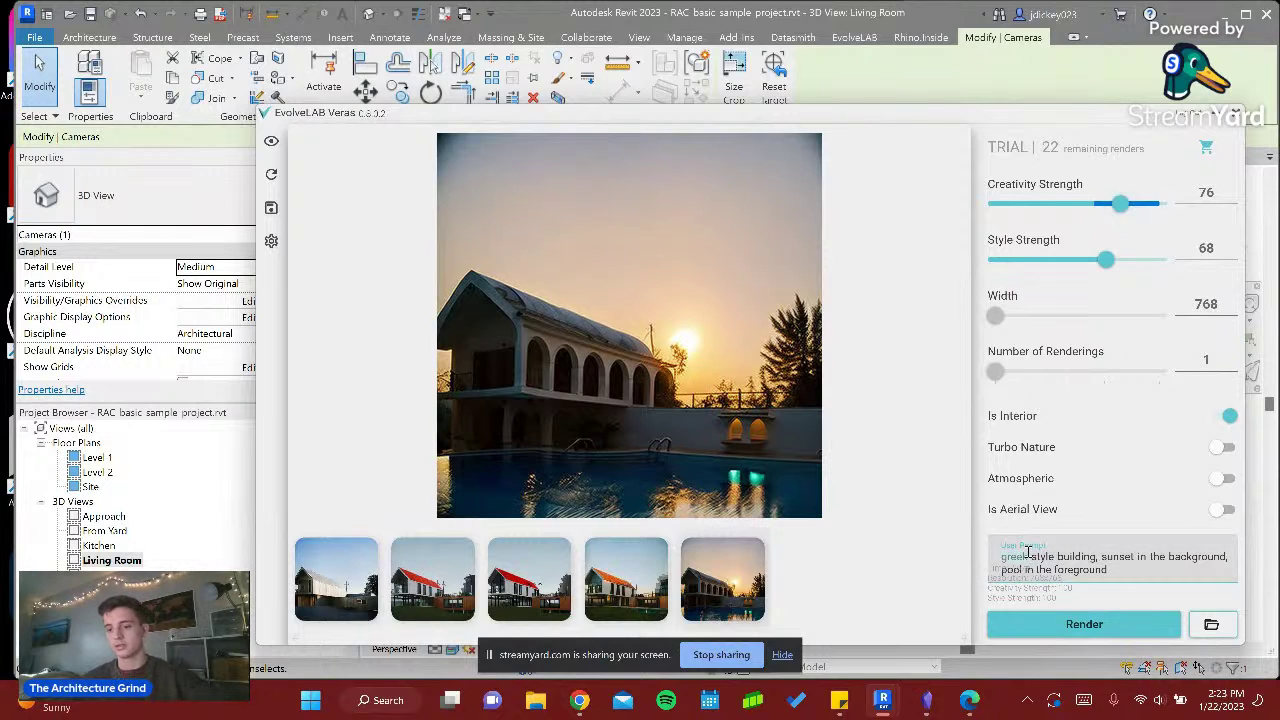
- Replace the prompt with "modern style with granite floors and dark walls" and render it from a refreshed Living Room preview
{"action": "left_click_drag", "start_coordinate": [1005, 560], "coordinate": [1120, 576]}
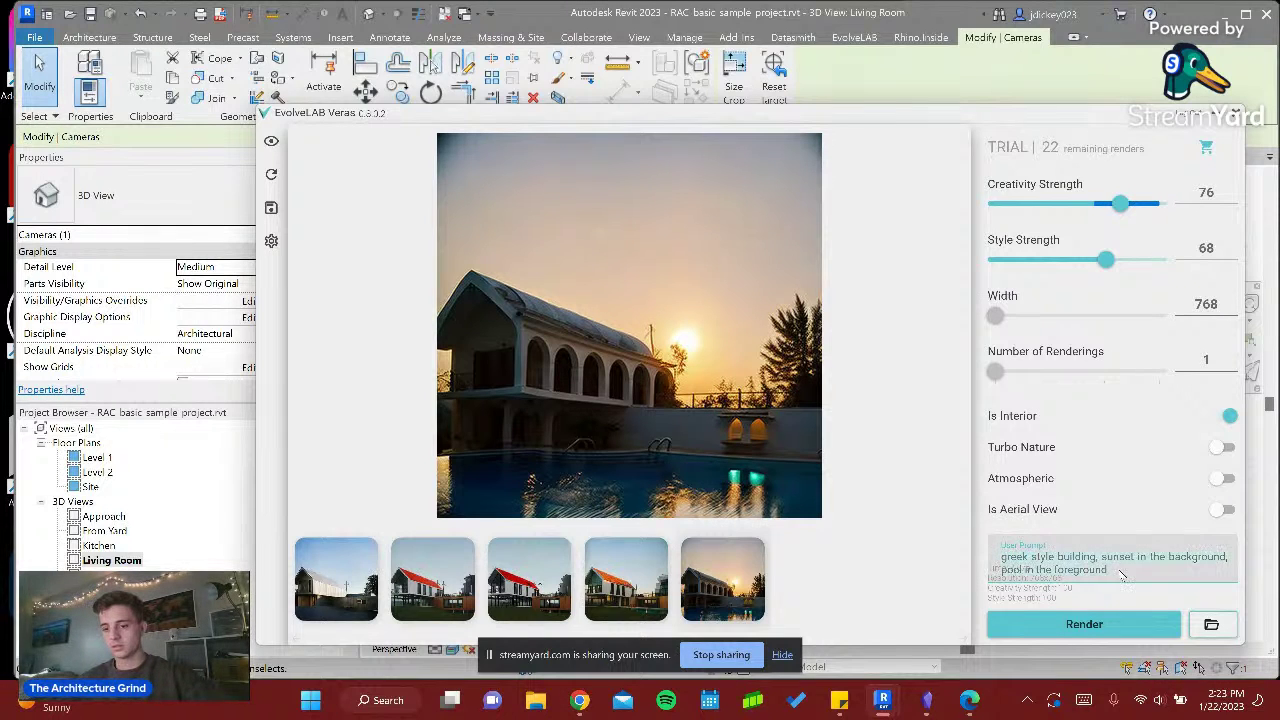
{"action": "key", "text": "BackSpace"}
{"action": "type", "text": "modern st"}
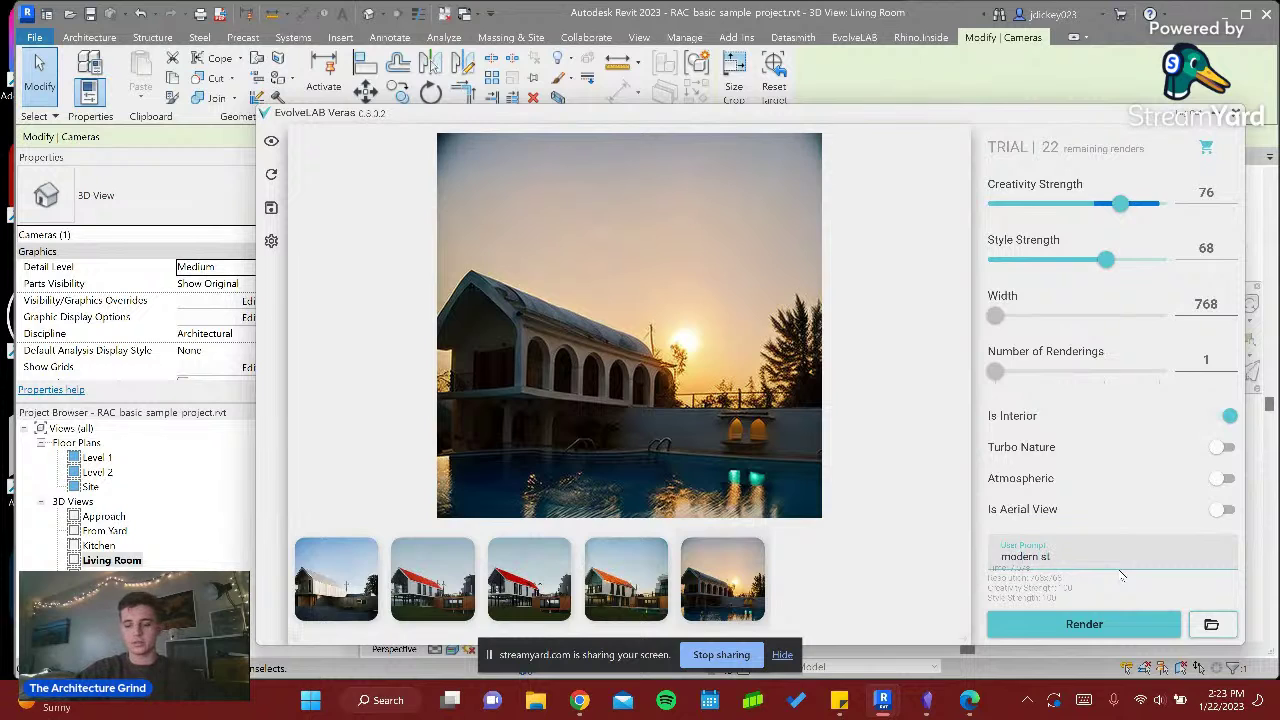
{"action": "type", "text": "yle with gr"}
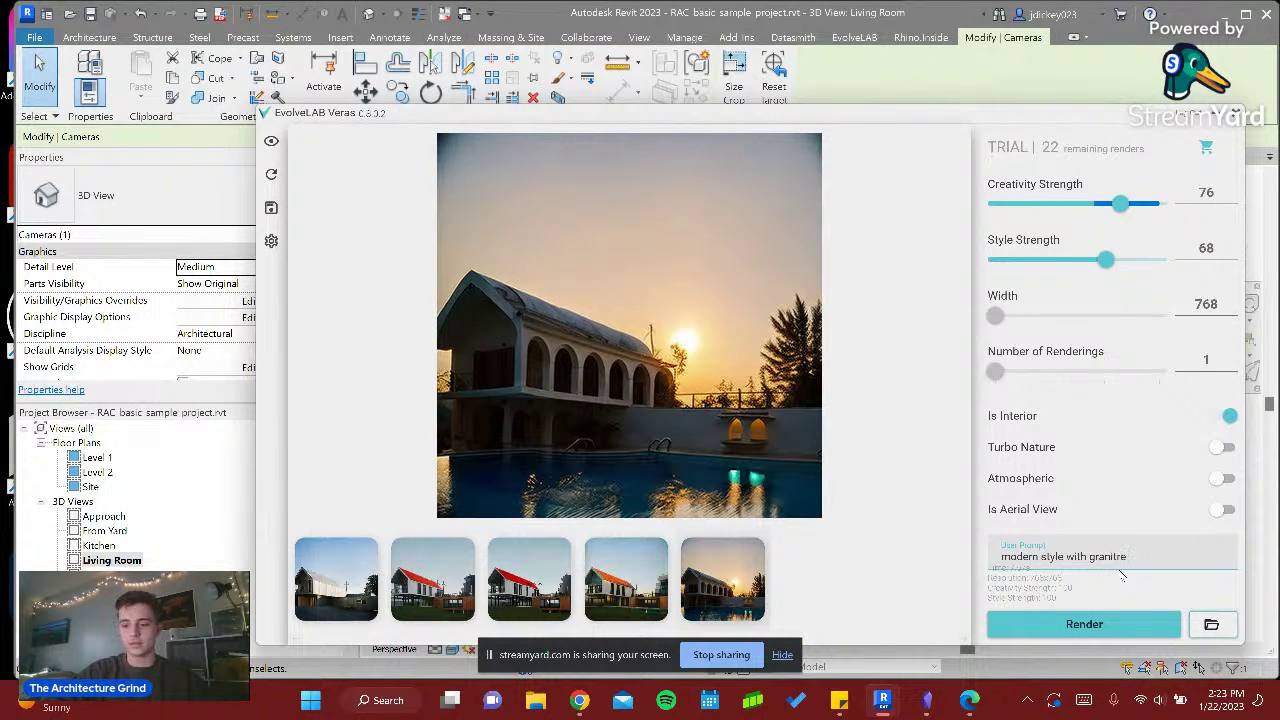
{"action": "type", "text": "anite floors and dar"}
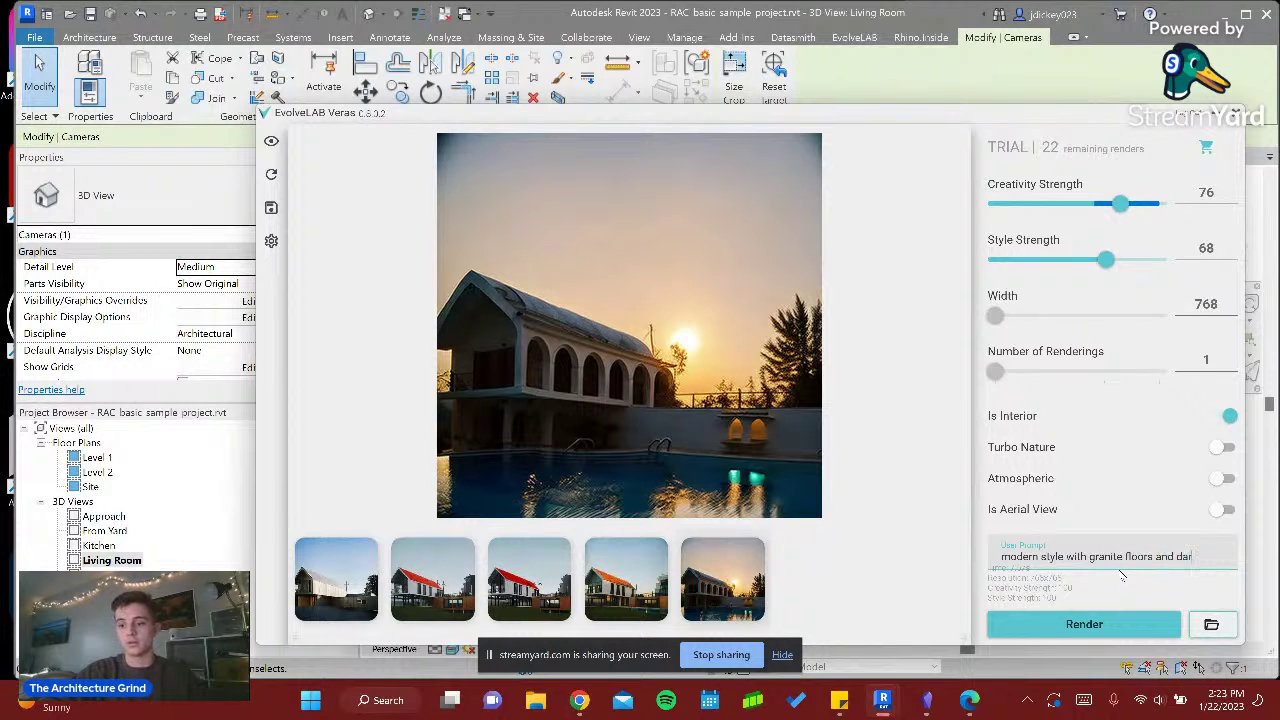
{"action": "type", "text": "k walls"}
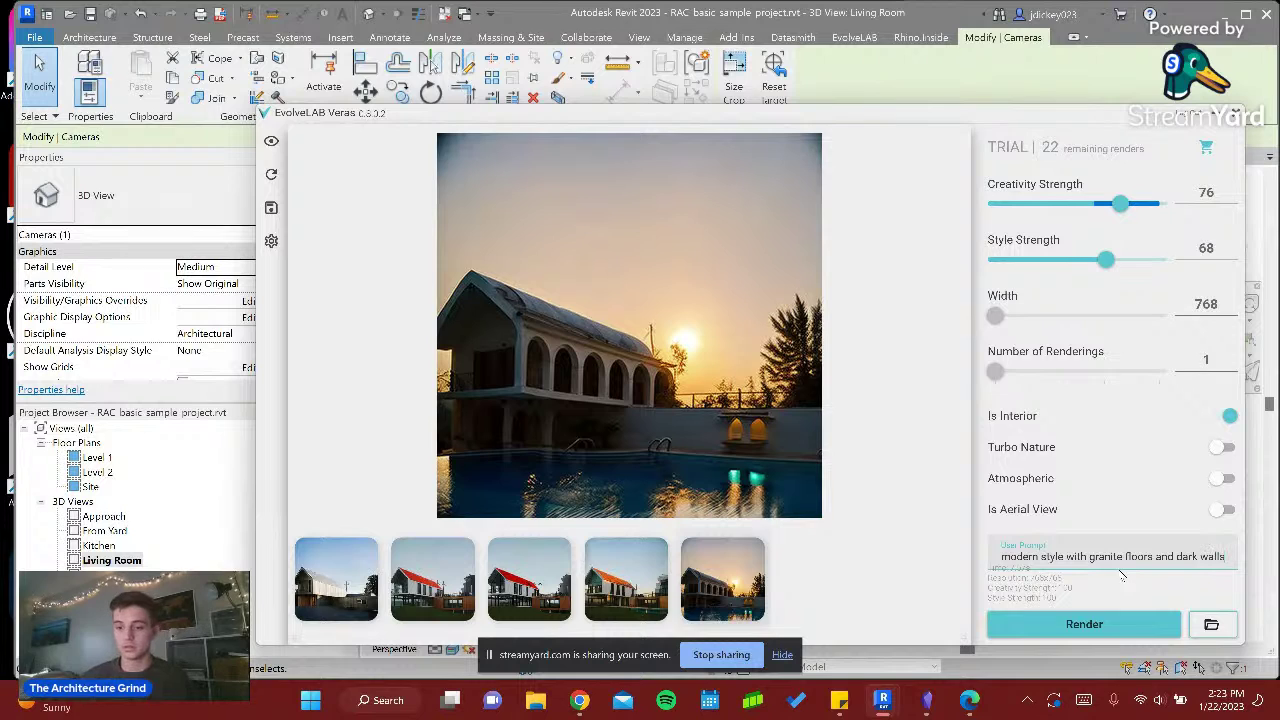
{"action": "left_click", "coordinate": [1133, 630]}
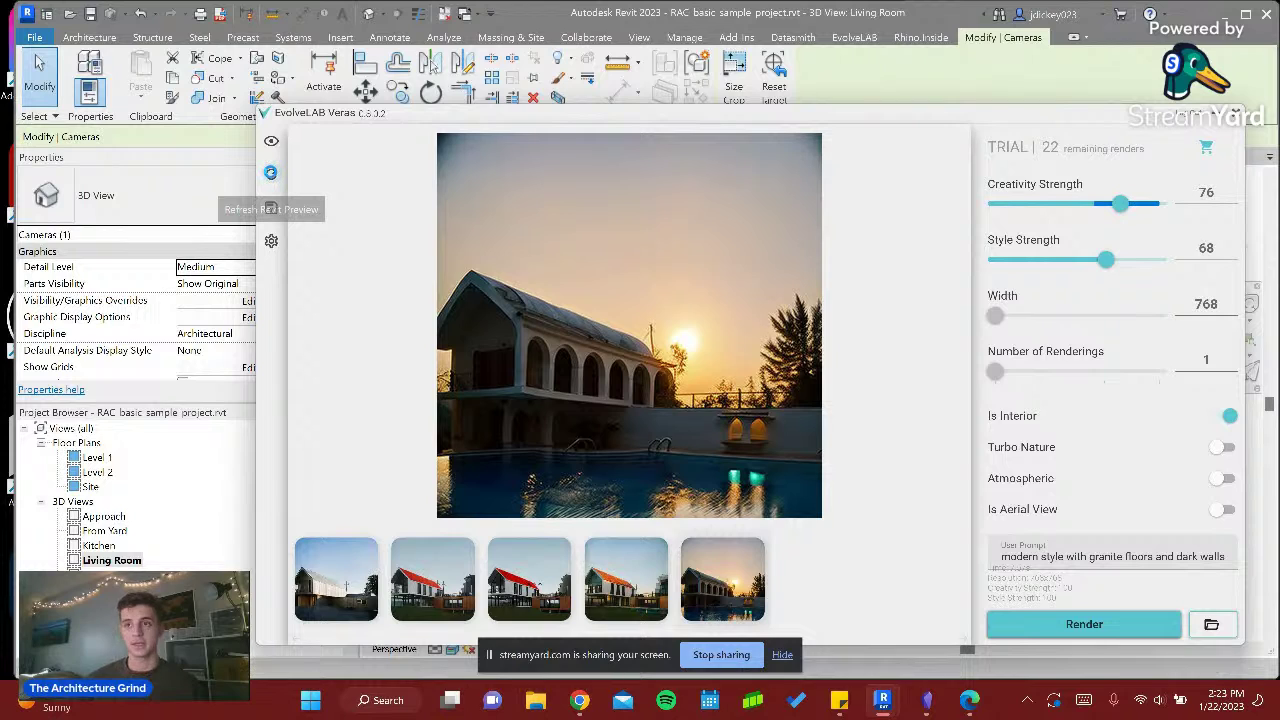
{"action": "left_click", "coordinate": [272, 176]}
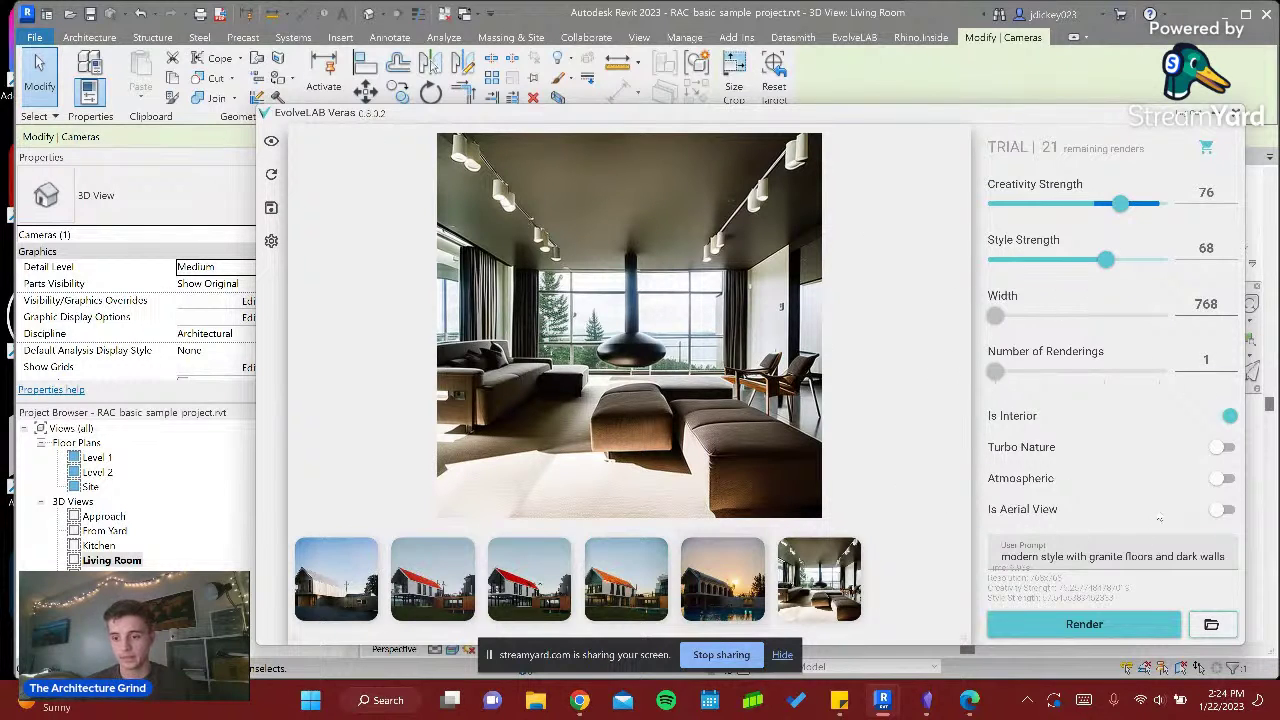
- Append "at night with good light" to the interior prompt and render the living room again
{"action": "left_click", "coordinate": [1165, 557]}
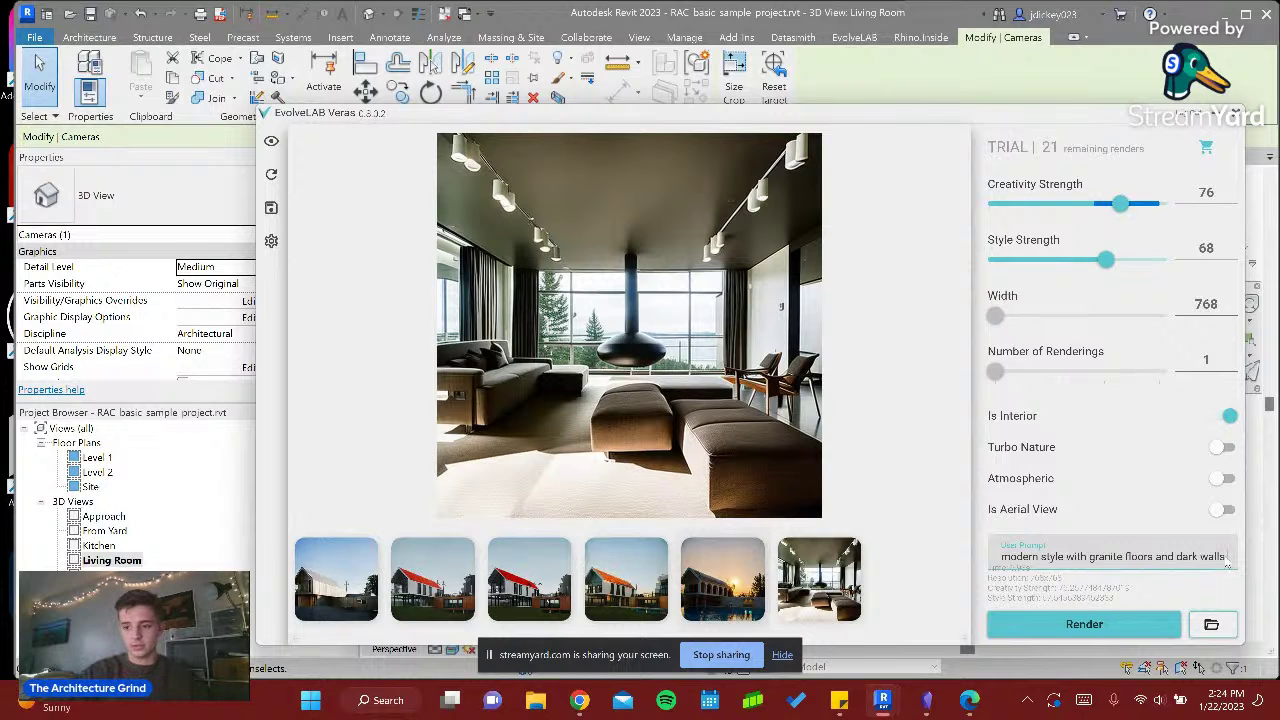
{"action": "type", "text": "at night w"}
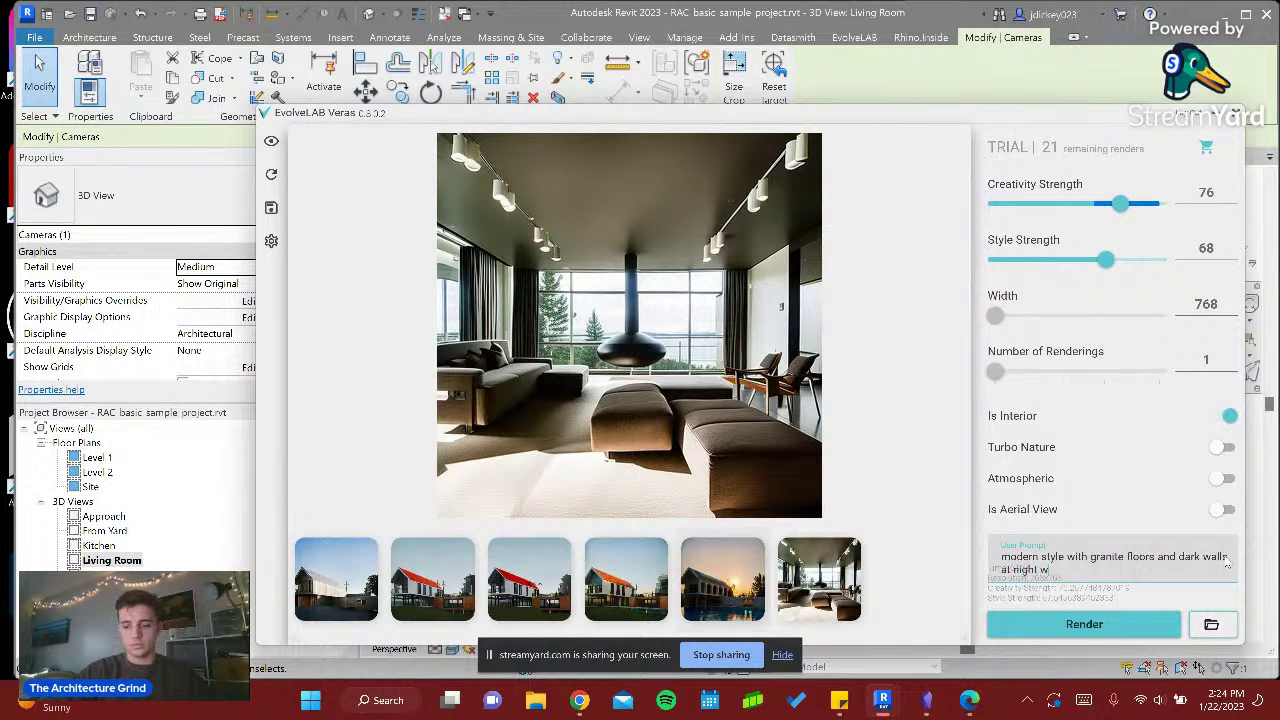
{"action": "type", "text": "ith good light"}
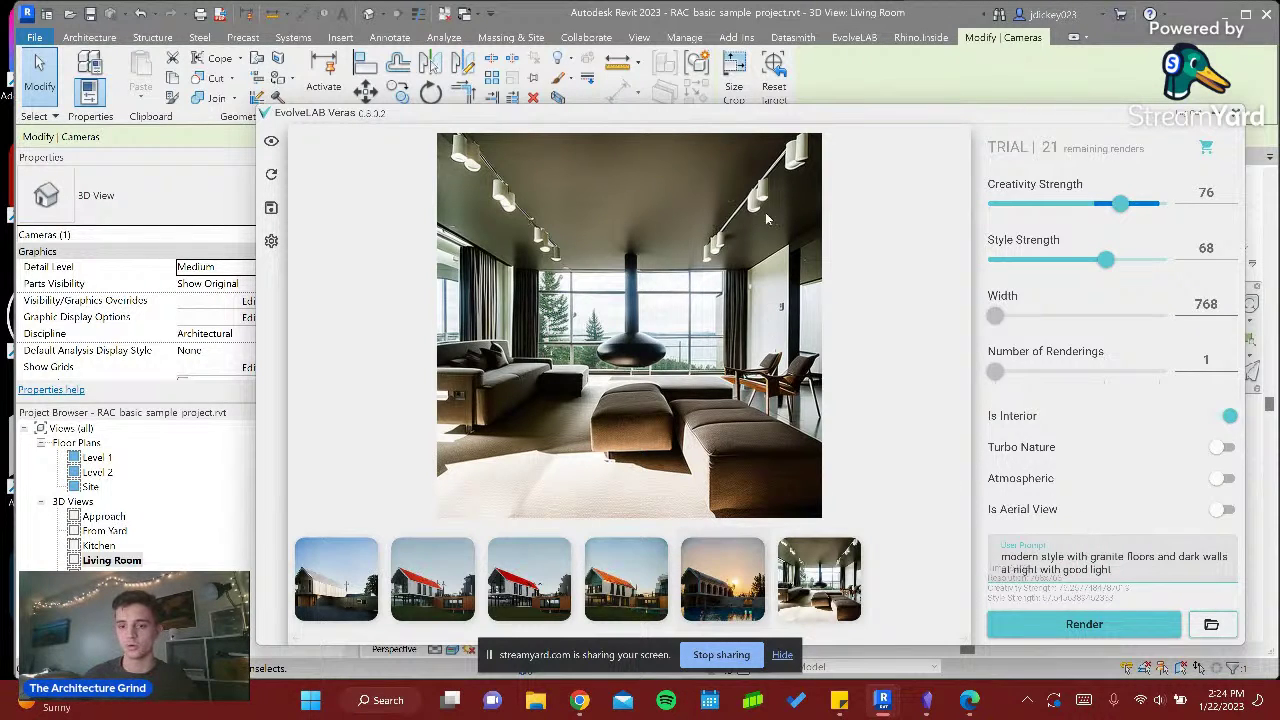
{"action": "left_click", "coordinate": [1068, 626]}
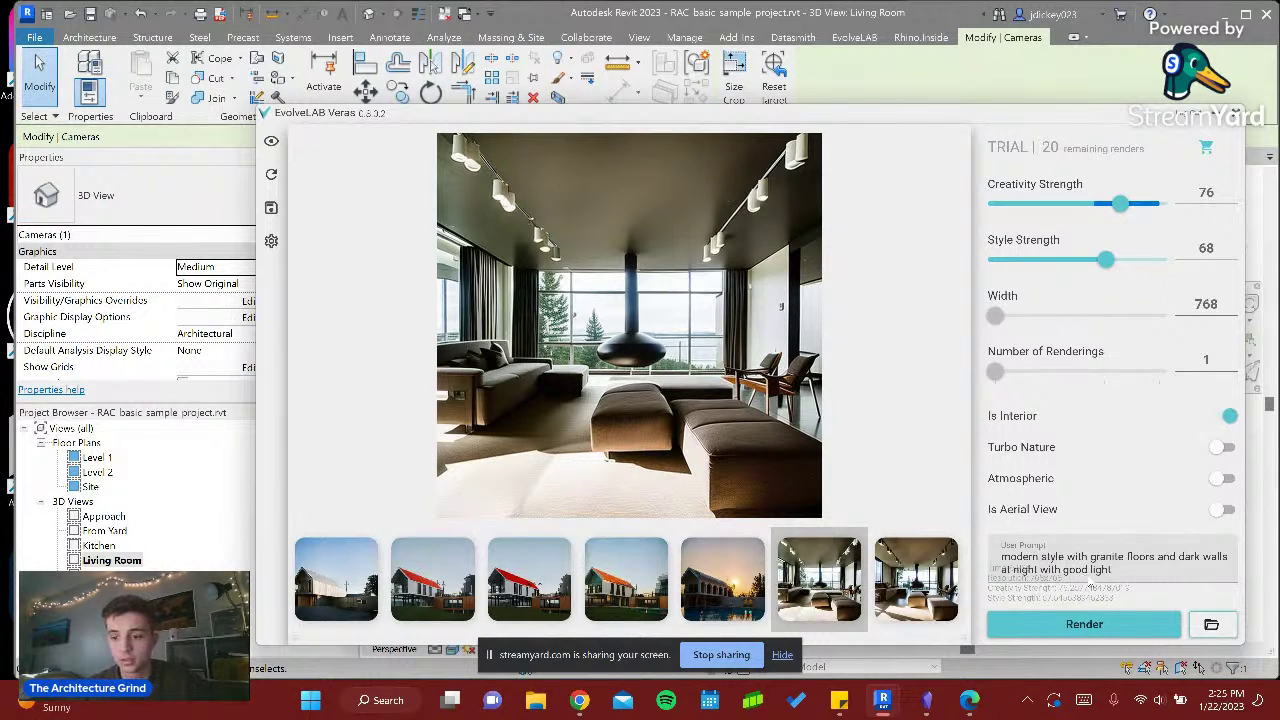
- Leave Veras and open the Kitchen 3D view in Revit
{"action": "left_click", "coordinate": [1090, 566]}
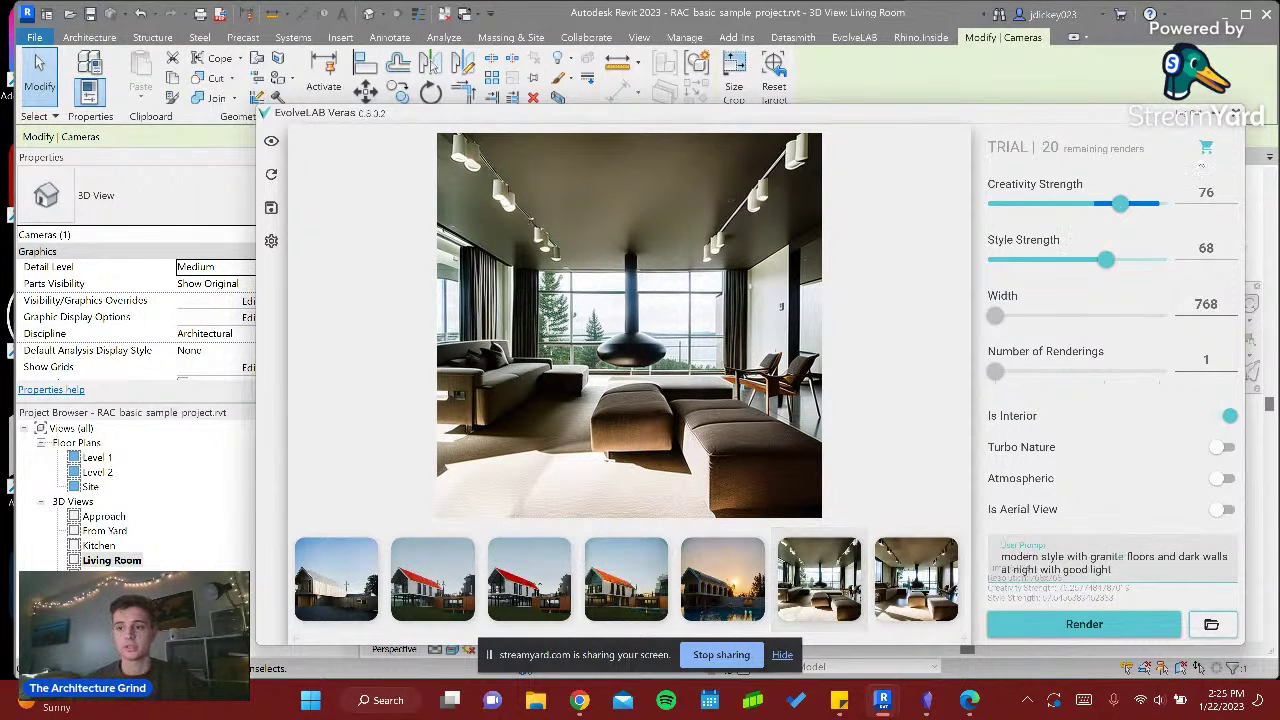
{"action": "left_click", "coordinate": [1199, 113]}
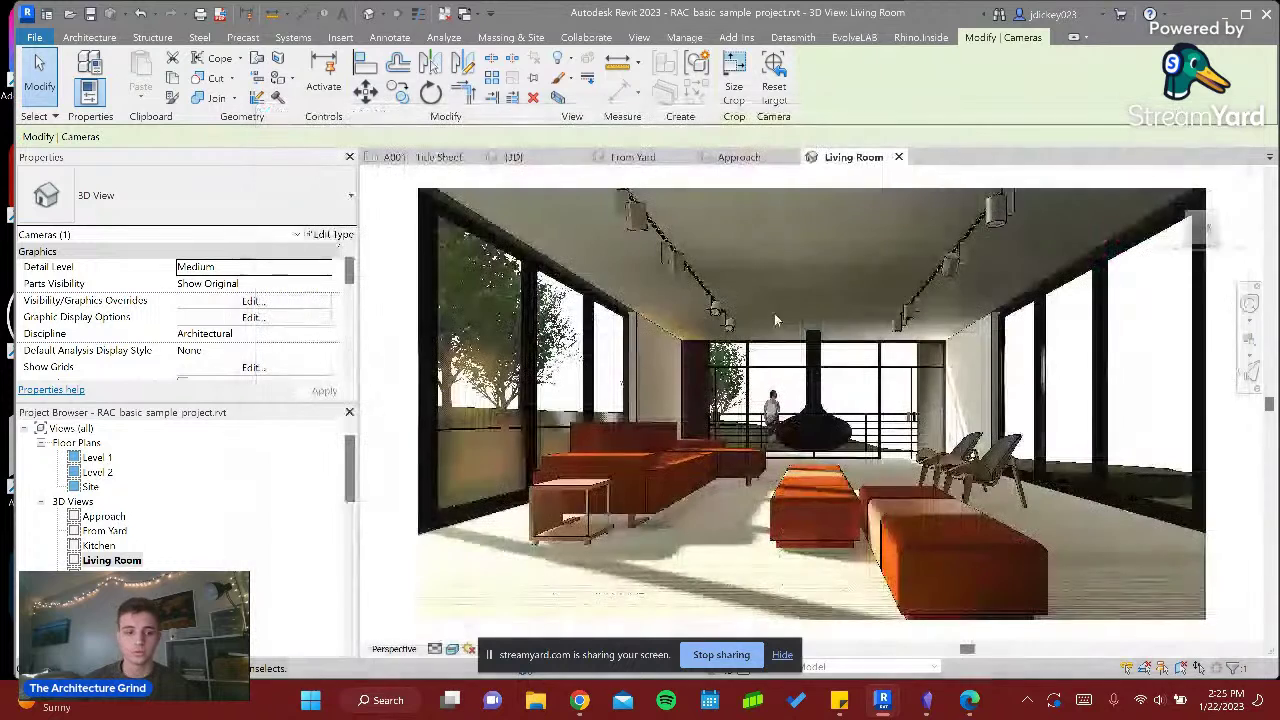
{"action": "double_click", "coordinate": [98, 546]}
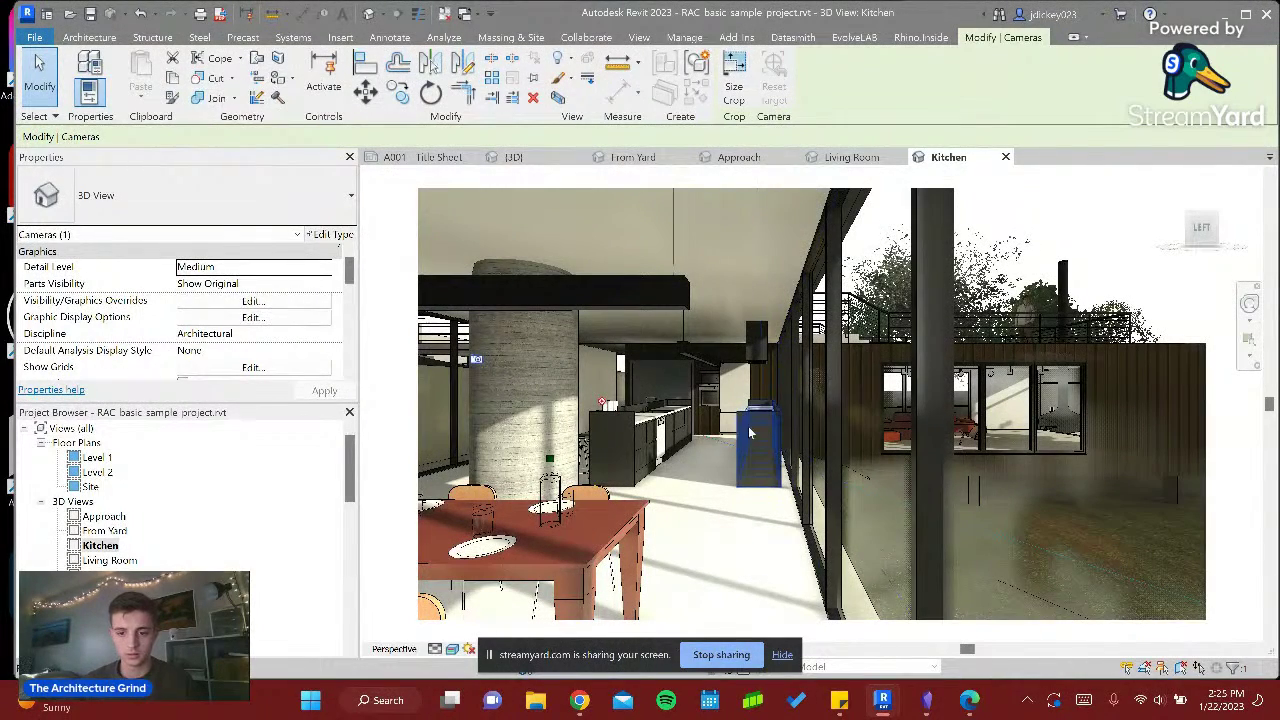
{"action": "scroll", "coordinate": [748, 430], "scroll_direction": "up", "scroll_amount": 3}
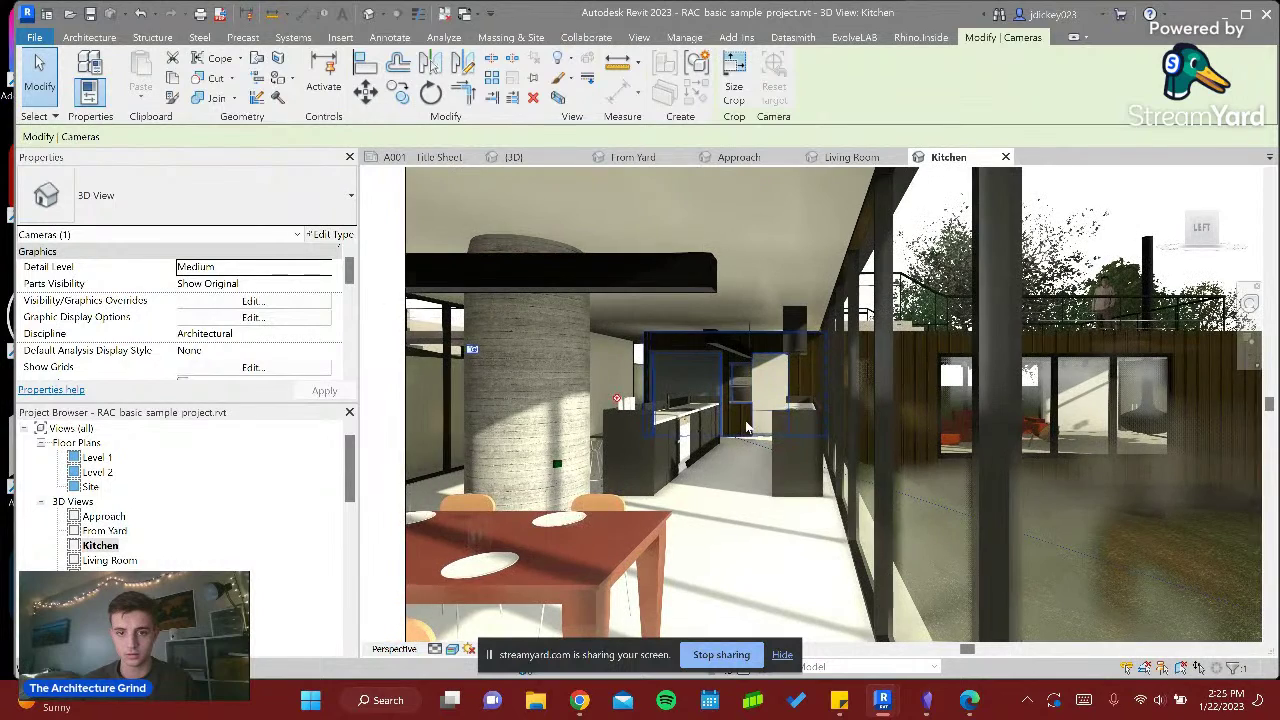
{"action": "scroll", "coordinate": [748, 430], "scroll_direction": "down", "scroll_amount": 3}
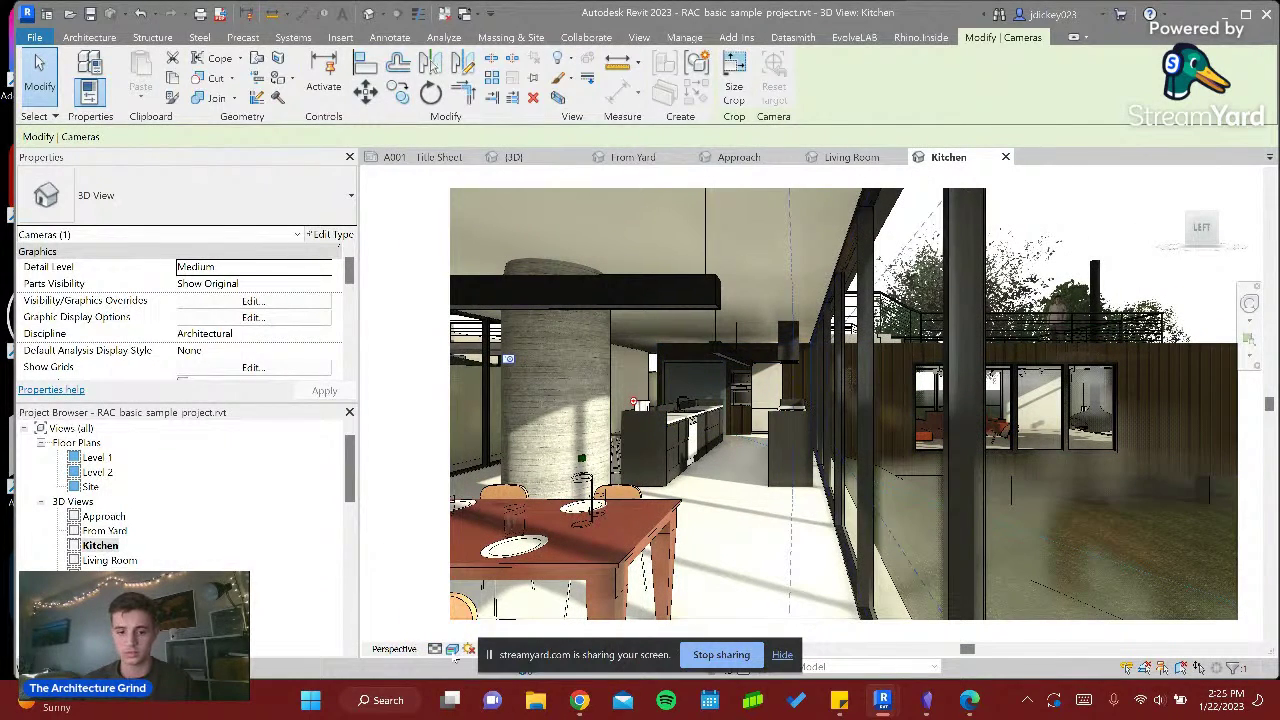
{"action": "left_click", "coordinate": [452, 648]}
{"action": "left_click", "coordinate": [386, 280]}
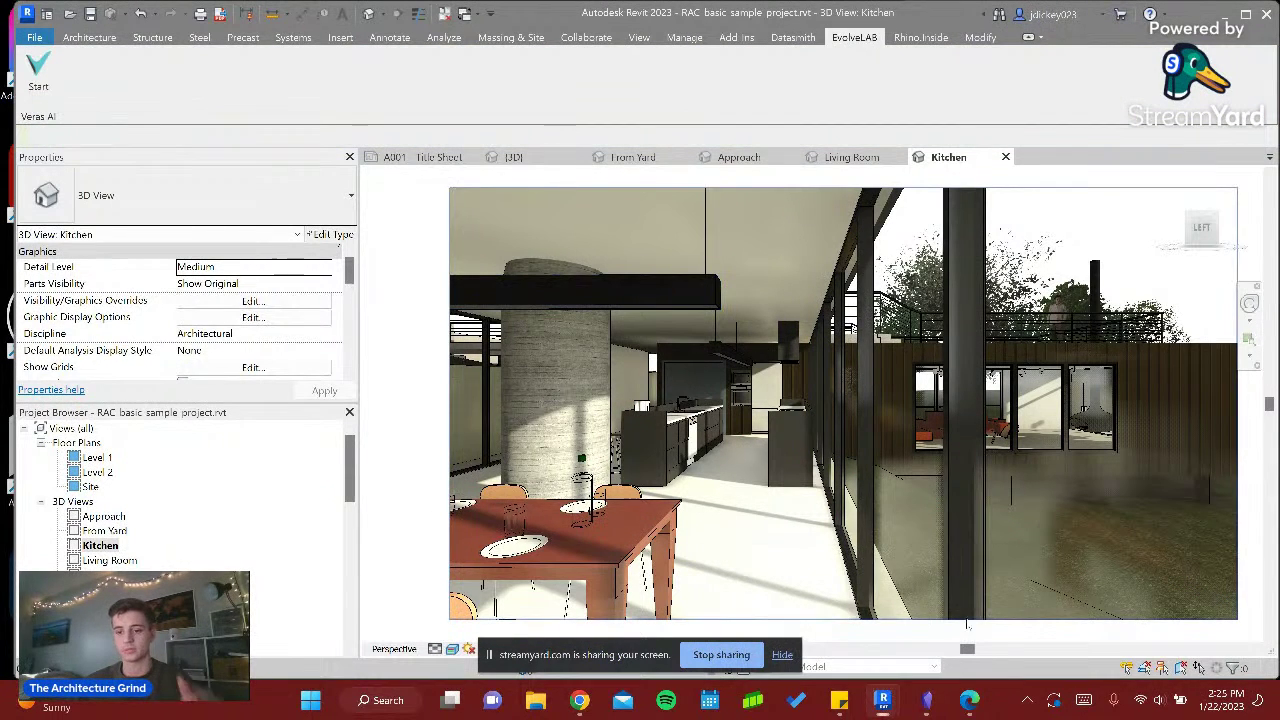
- Back in Veras, replace the living room prompt with "night time with ambient light, lively colors"
{"action": "mouse_move", "coordinate": [883, 700]}
{"action": "left_click", "coordinate": [970, 615]}
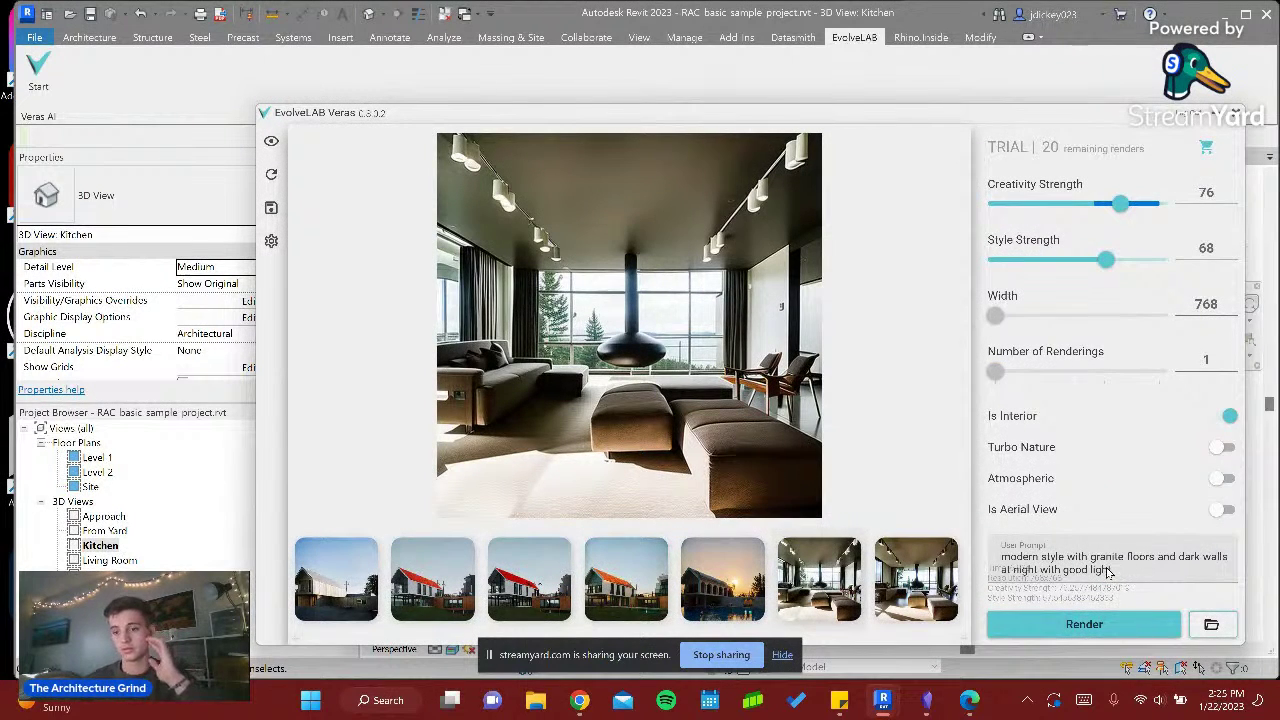
{"action": "left_click", "coordinate": [1100, 556]}
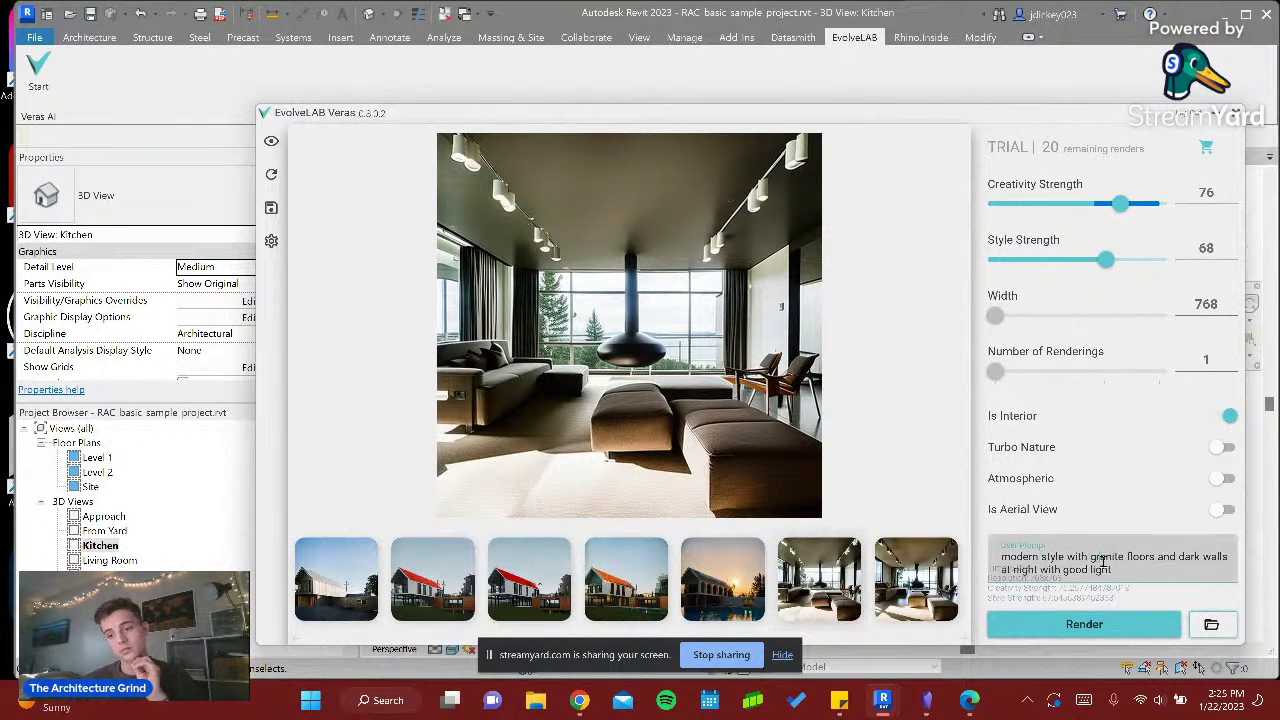
{"action": "double_click", "coordinate": [1020, 556]}
{"action": "key", "text": "BackSpace"}
{"action": "key", "text": "Delete"}
{"action": "key", "text": "Delete"}
{"action": "key", "text": "Delete"}
{"action": "key", "text": "Delete"}
{"action": "key", "text": "Delete"}
{"action": "key", "text": "Delete"}
{"action": "key", "text": "Delete"}
{"action": "key", "text": "Delete"}
{"action": "key", "text": "Delete"}
{"action": "key", "text": "Delete"}
{"action": "key", "text": "Delete"}
{"action": "key", "text": "Delete"}
{"action": "key", "text": "Delete"}
{"action": "key", "text": "Delete"}
{"action": "key", "text": "Delete"}
{"action": "key", "text": "Delete"}
{"action": "key", "text": "Delete"}
{"action": "key", "text": "Delete"}
{"action": "key", "text": "Delete"}
{"action": "key", "text": "Delete"}
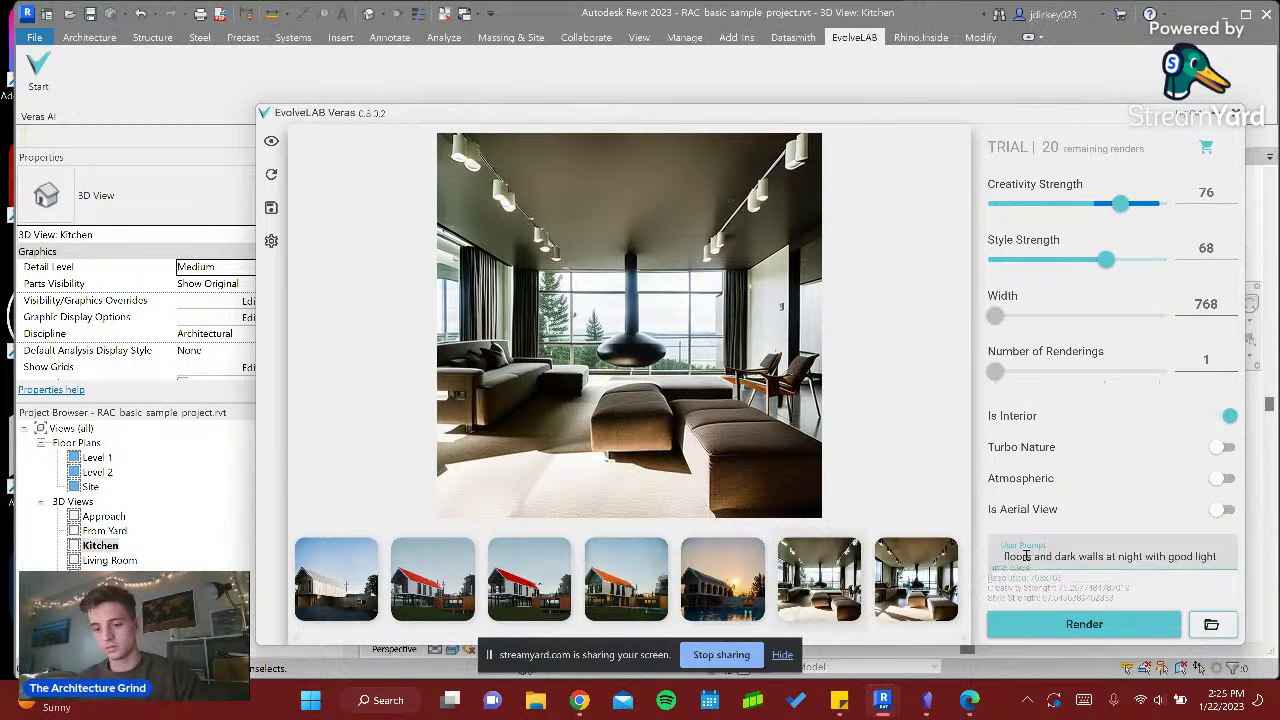
{"action": "key", "text": "Delete"}
{"action": "key", "text": "Delete"}
{"action": "key", "text": "Delete"}
{"action": "key", "text": "Delete"}
{"action": "key", "text": "Delete"}
{"action": "key", "text": "Delete"}
{"action": "key", "text": "Delete"}
{"action": "key", "text": "Delete"}
{"action": "key", "text": "Delete"}
{"action": "key", "text": "Delete"}
{"action": "key", "text": "Delete"}
{"action": "key", "text": "Delete"}
{"action": "key", "text": "Delete"}
{"action": "key", "text": "Delete"}
{"action": "key", "text": "Delete"}
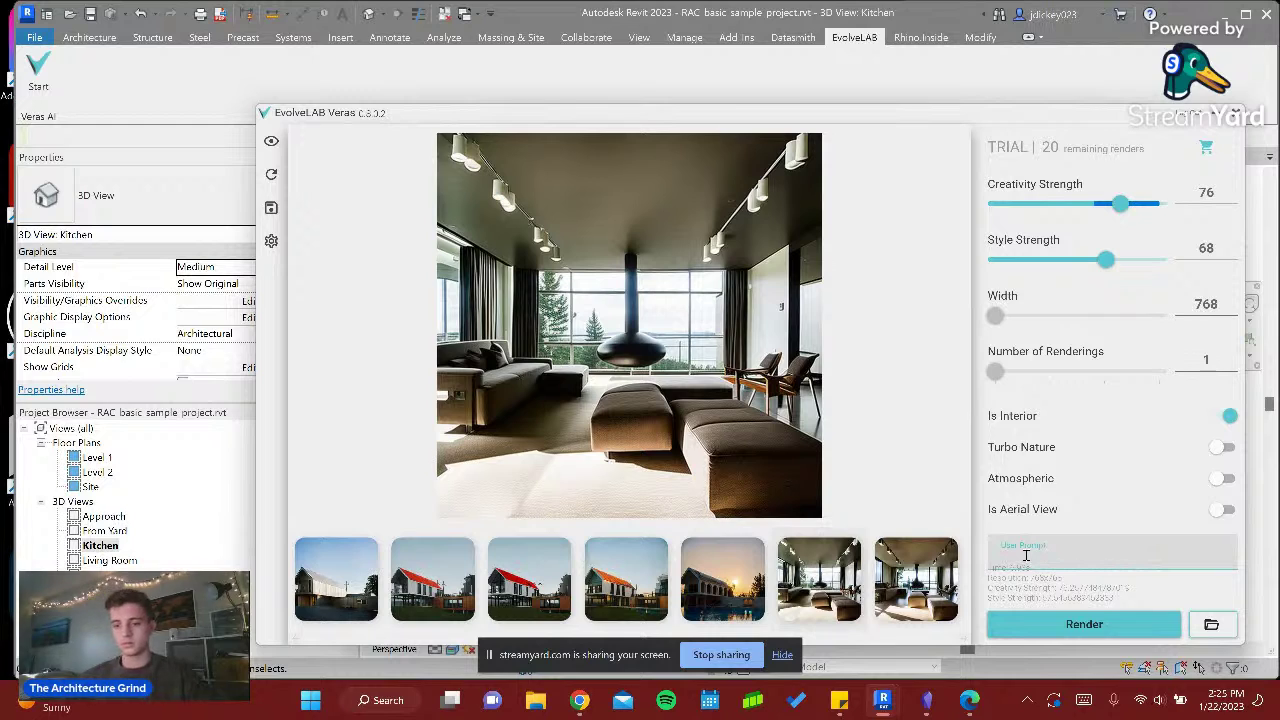
{"action": "type", "text": "night time with am"}
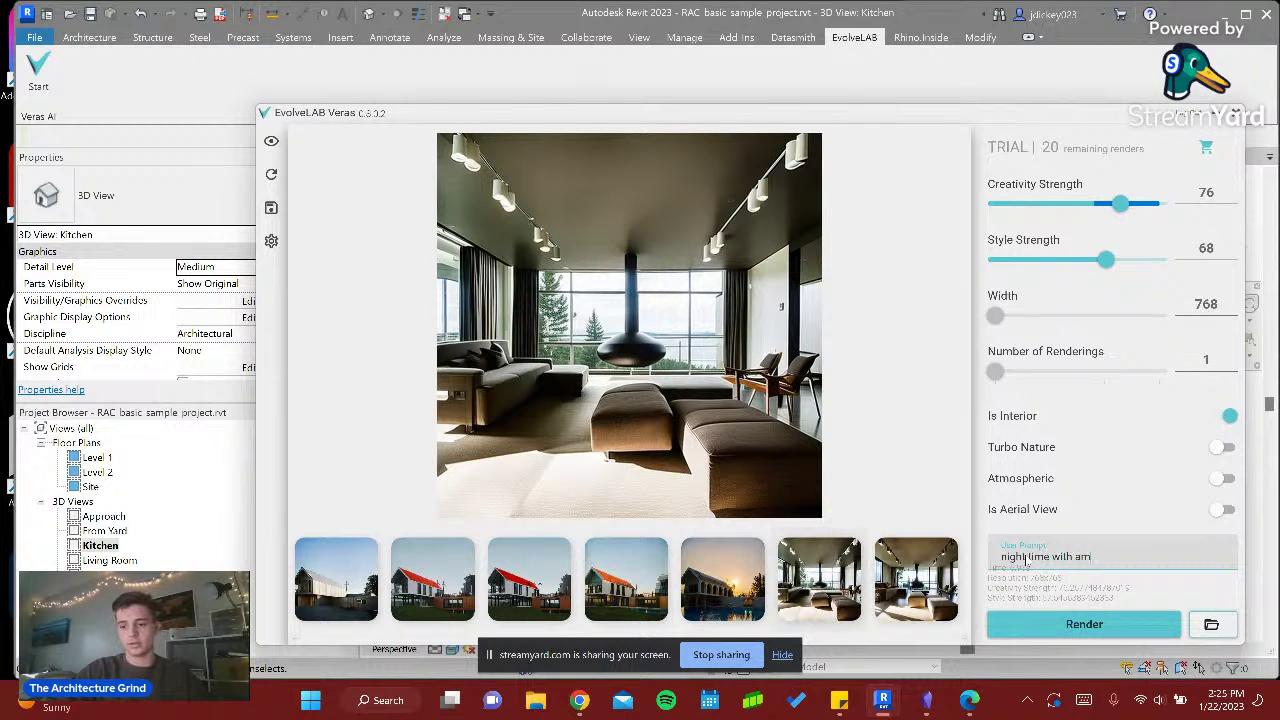
{"action": "type", "text": "bient light"}
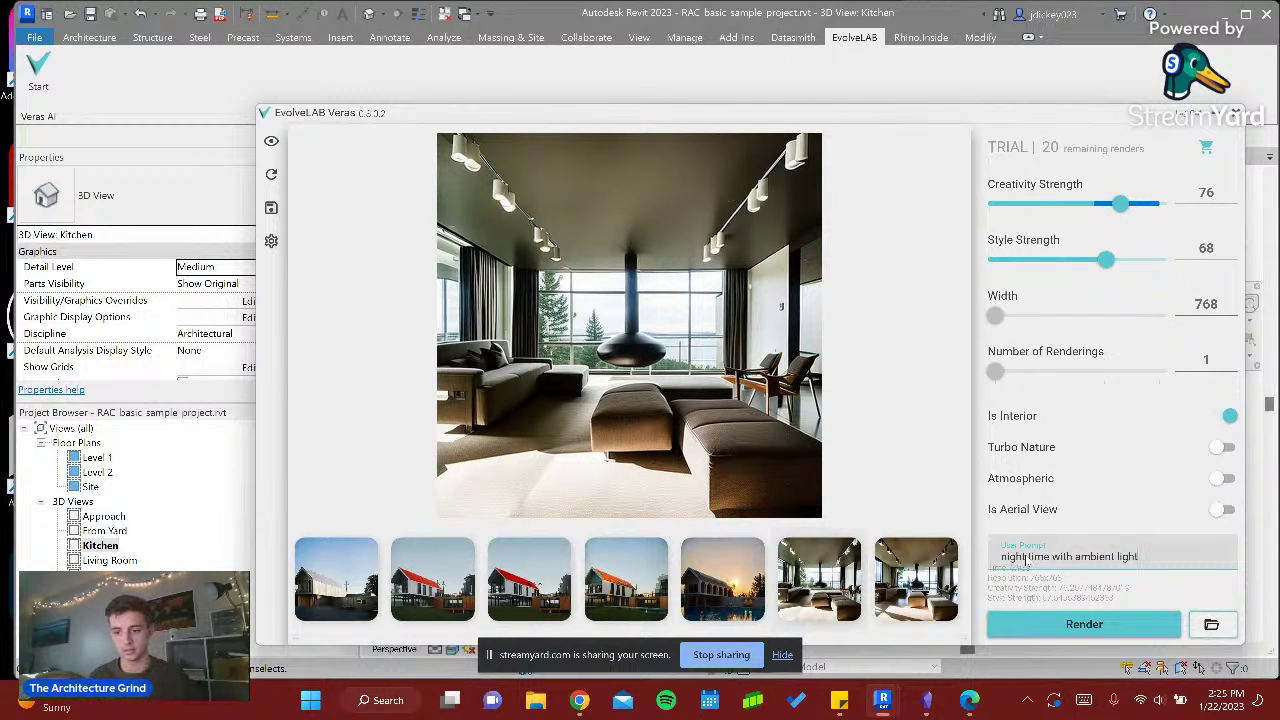
{"action": "type", "text": ", livelt"}
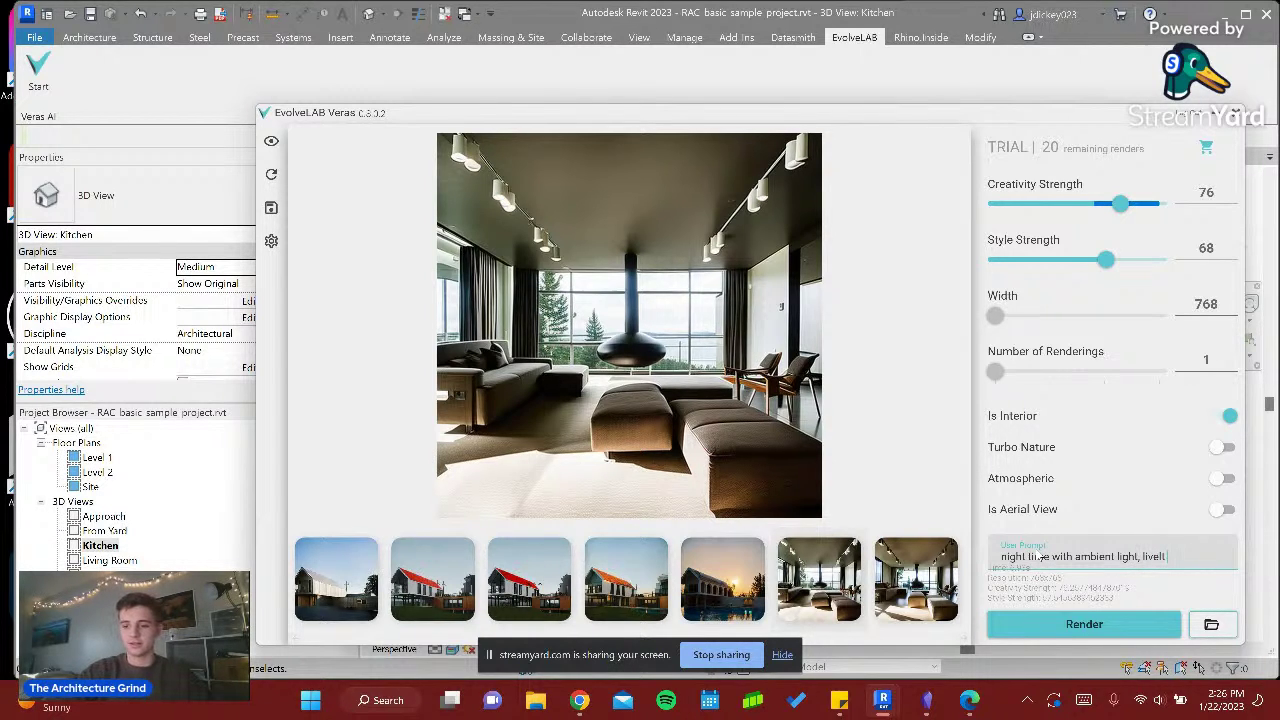
{"action": "key", "text": "BackSpace"}
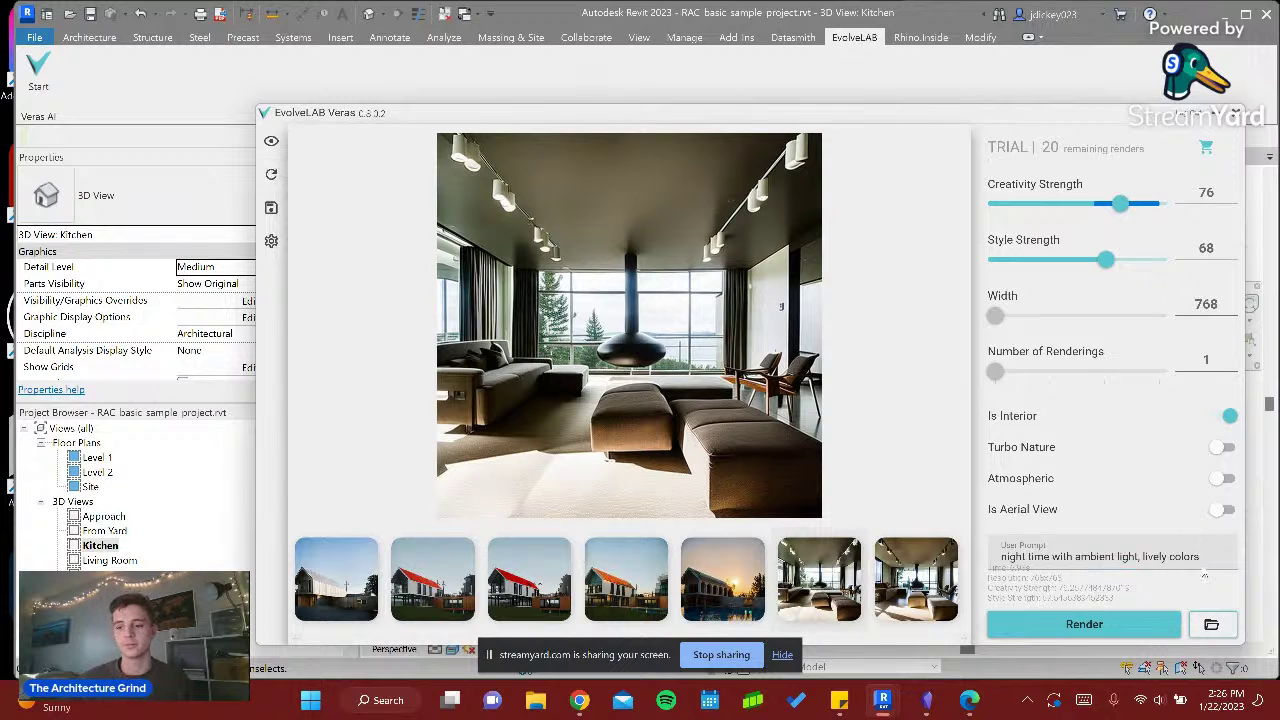
- Append ", rustic style" to the prompt and render the Kitchen view
{"action": "left_click", "coordinate": [1199, 557]}
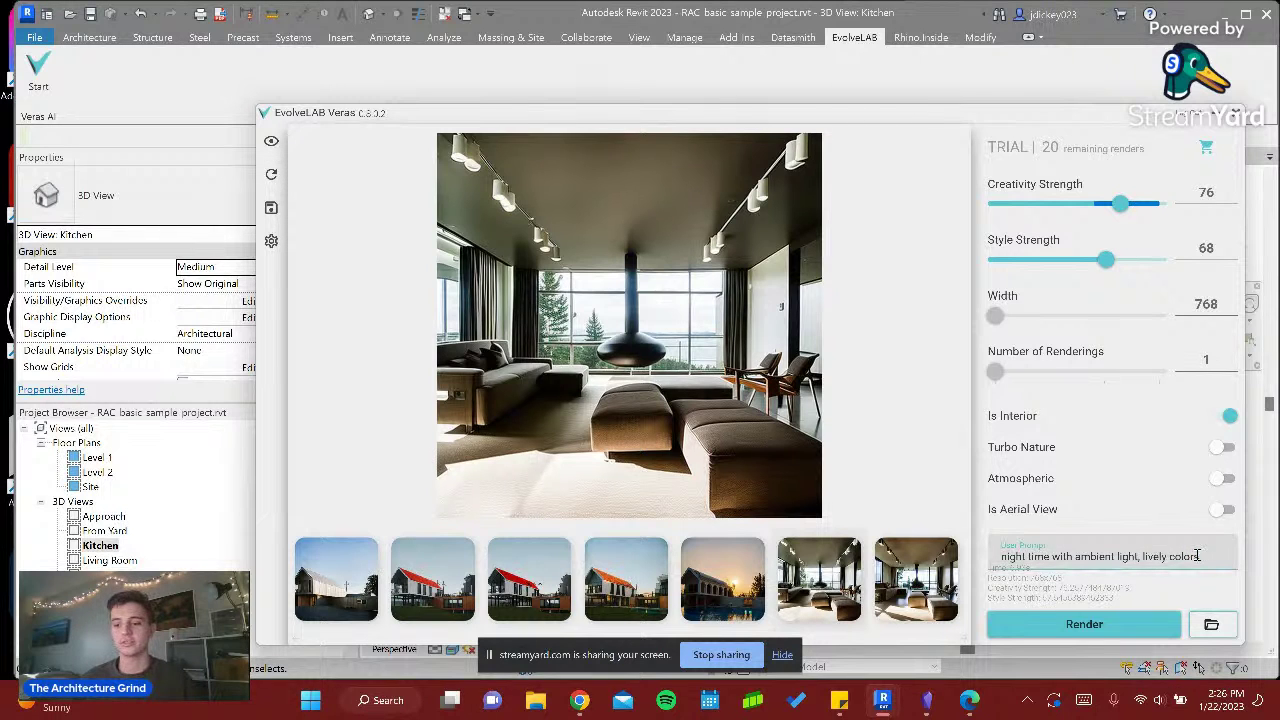
{"action": "type", "text": ", r"}
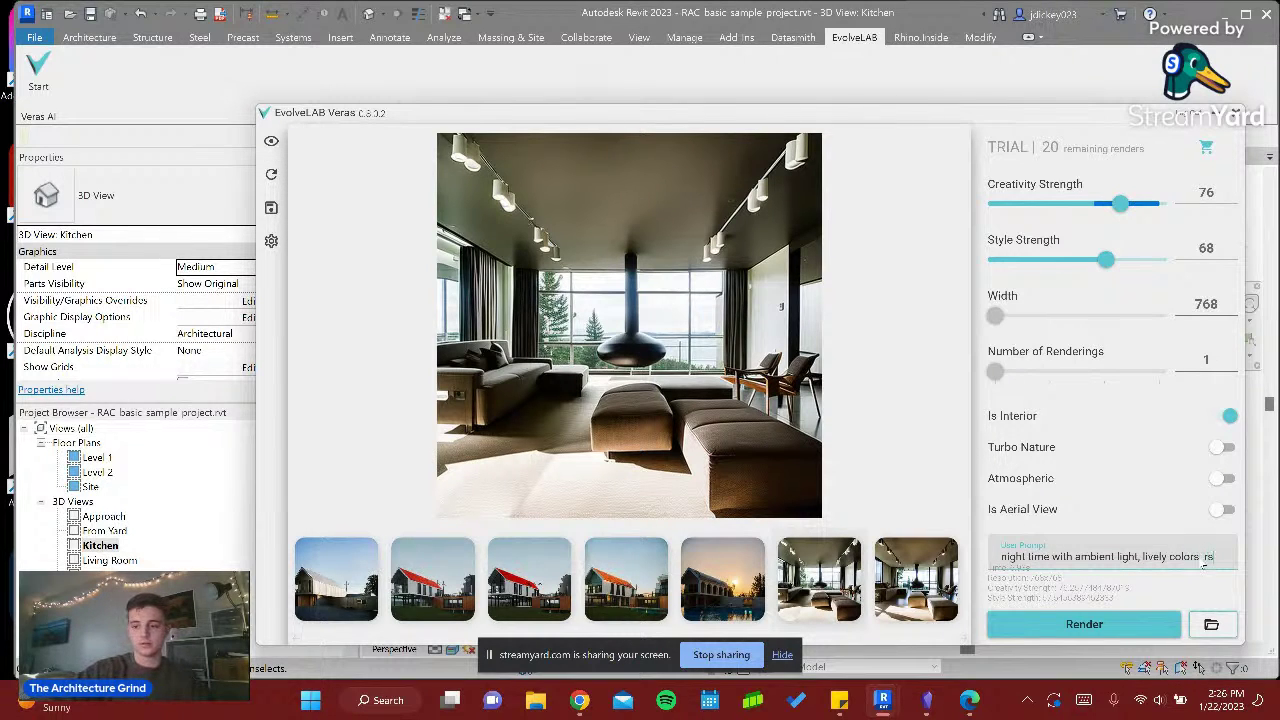
{"action": "type", "text": "ustic style"}
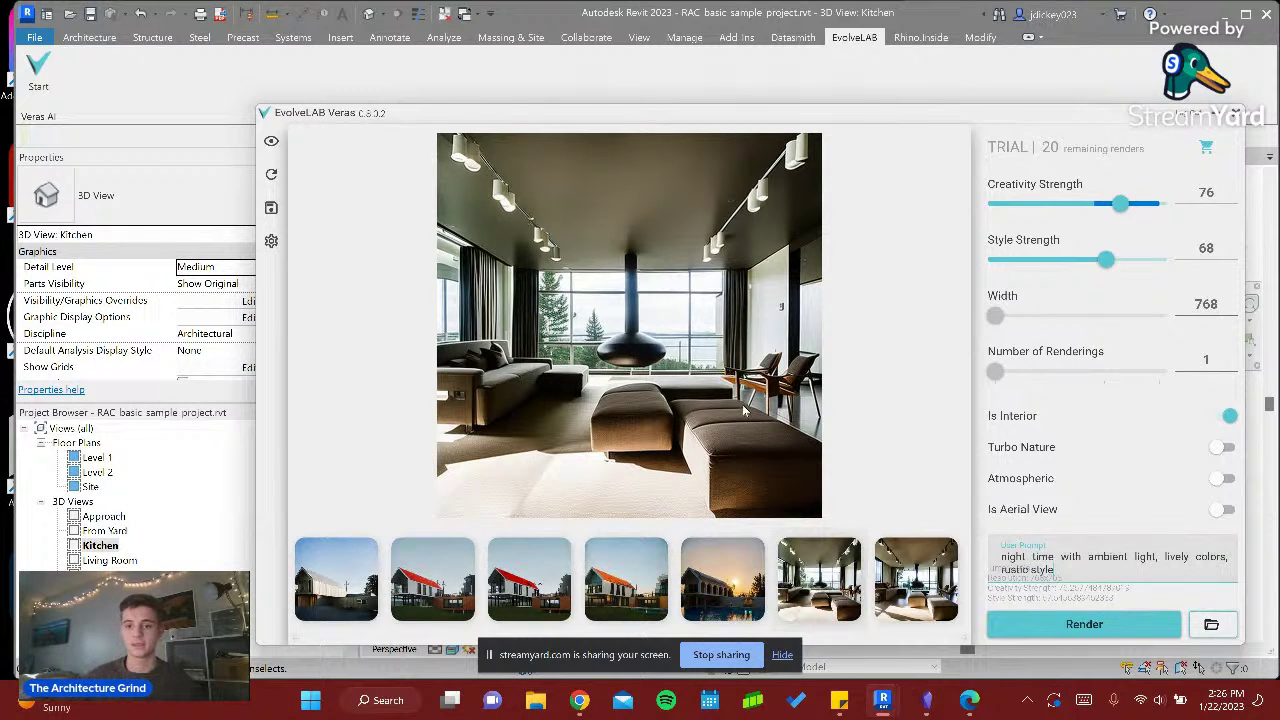
{"action": "left_click", "coordinate": [1080, 624]}
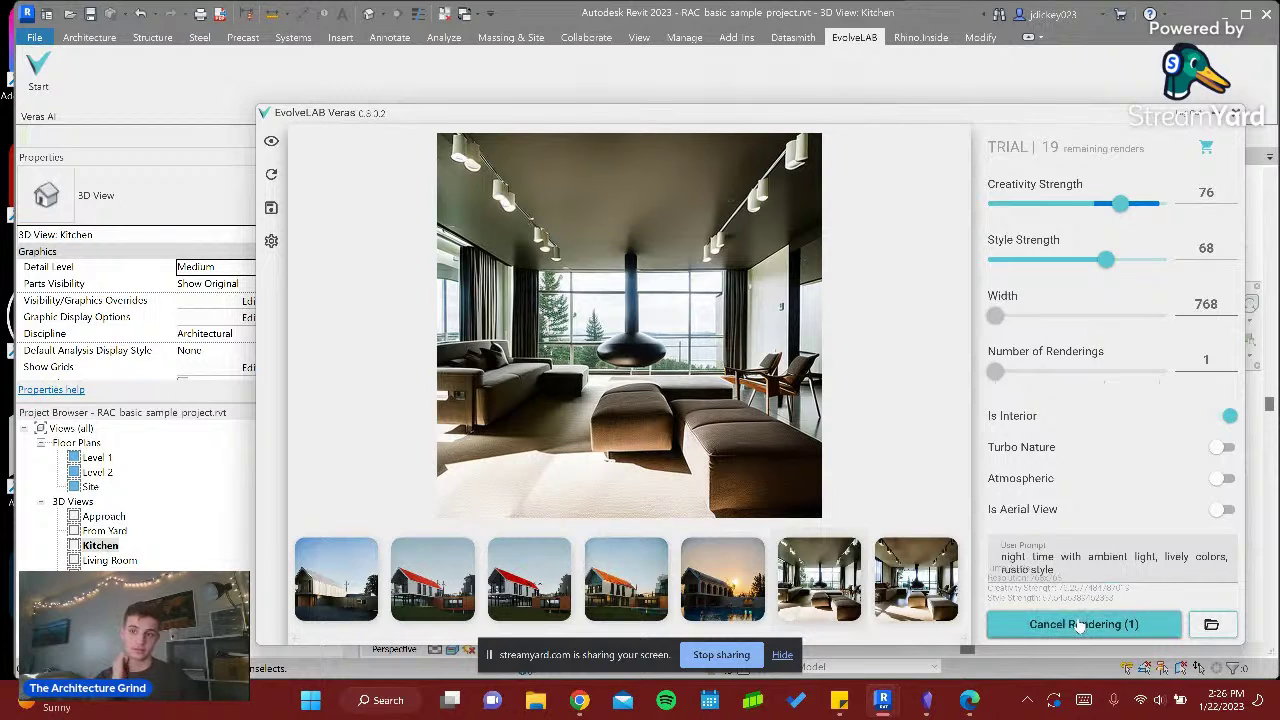
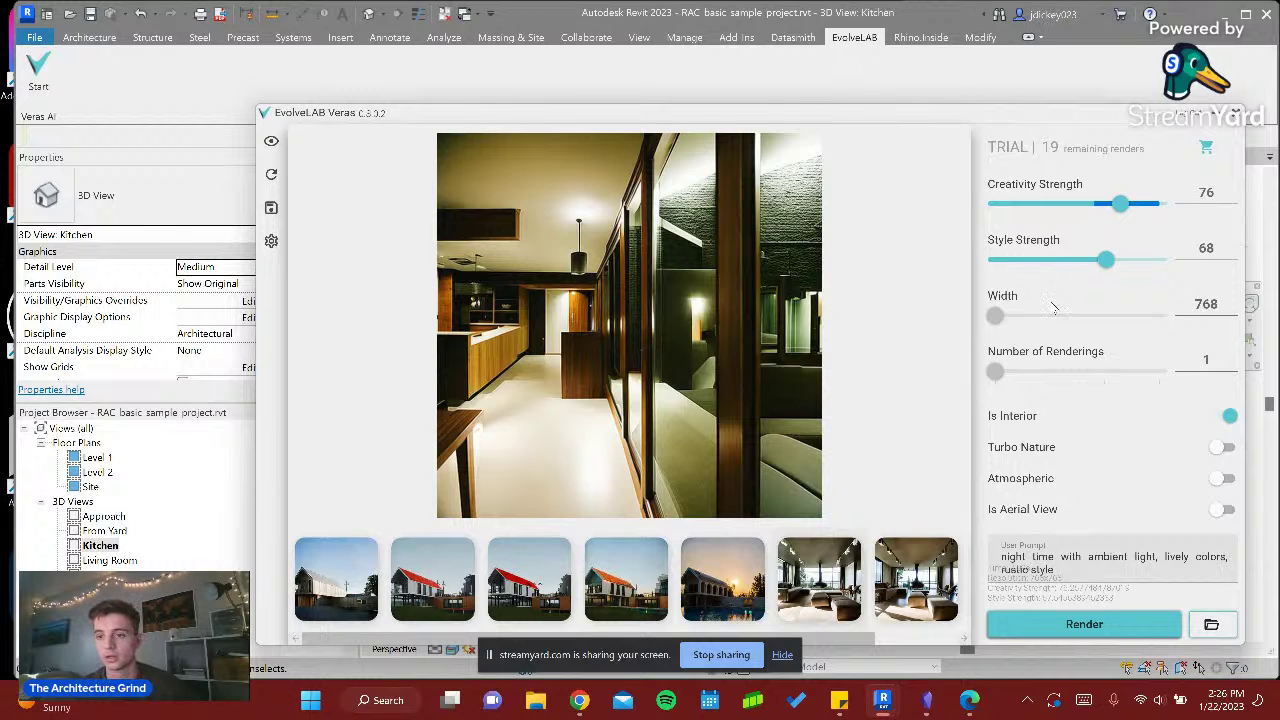
- Return to Revit, open the Kitchen view's Graphic Display Options and expand the Lighting settings
{"action": "left_click", "coordinate": [1236, 113]}
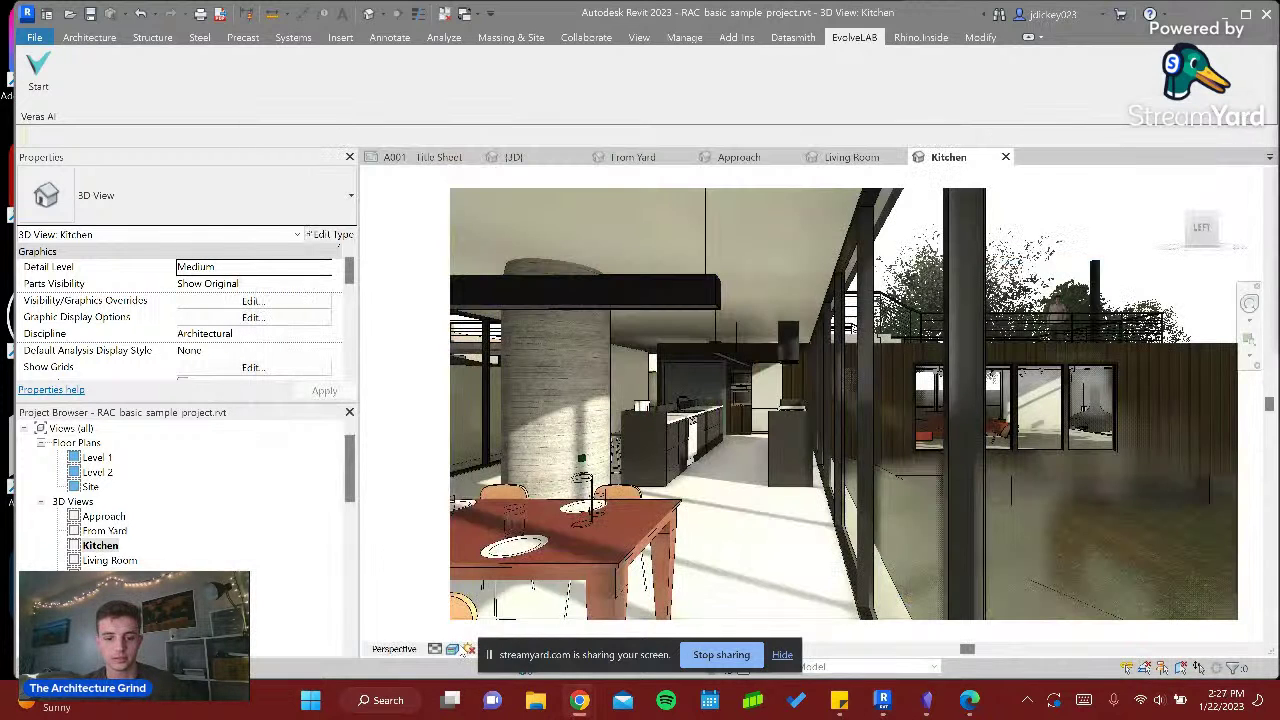
{"action": "left_click", "coordinate": [452, 649]}
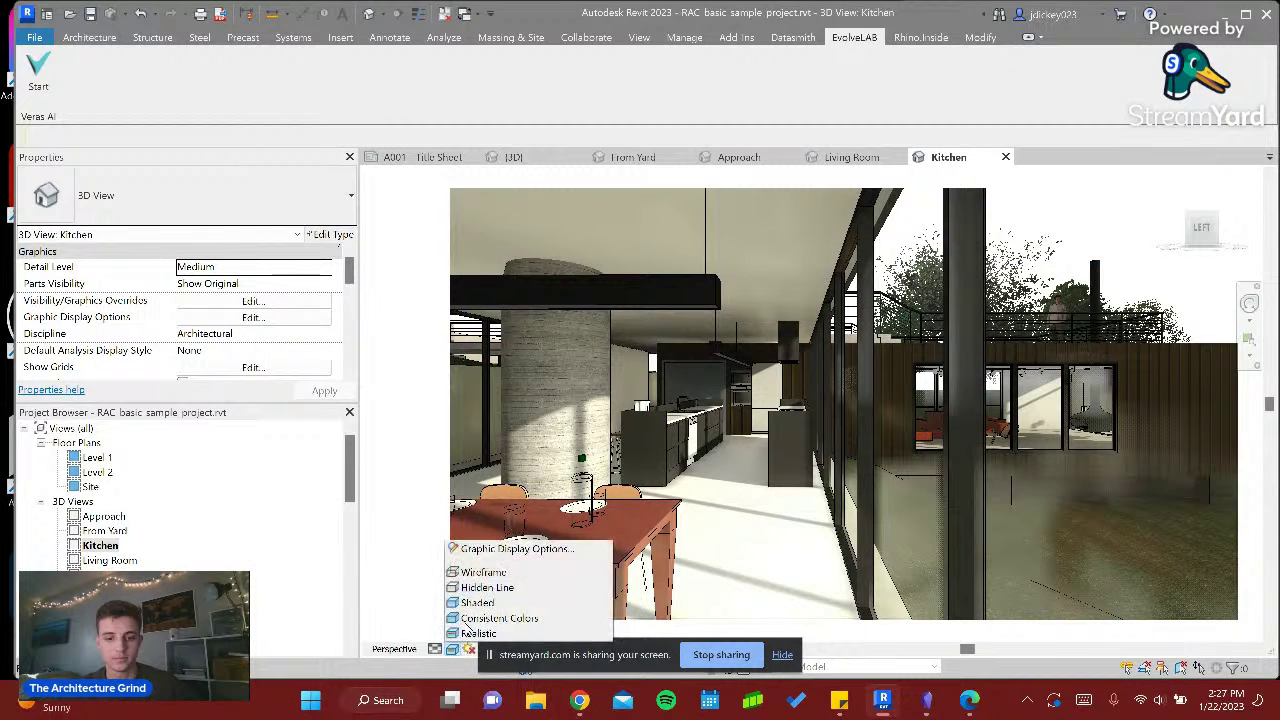
{"action": "left_click", "coordinate": [514, 549]}
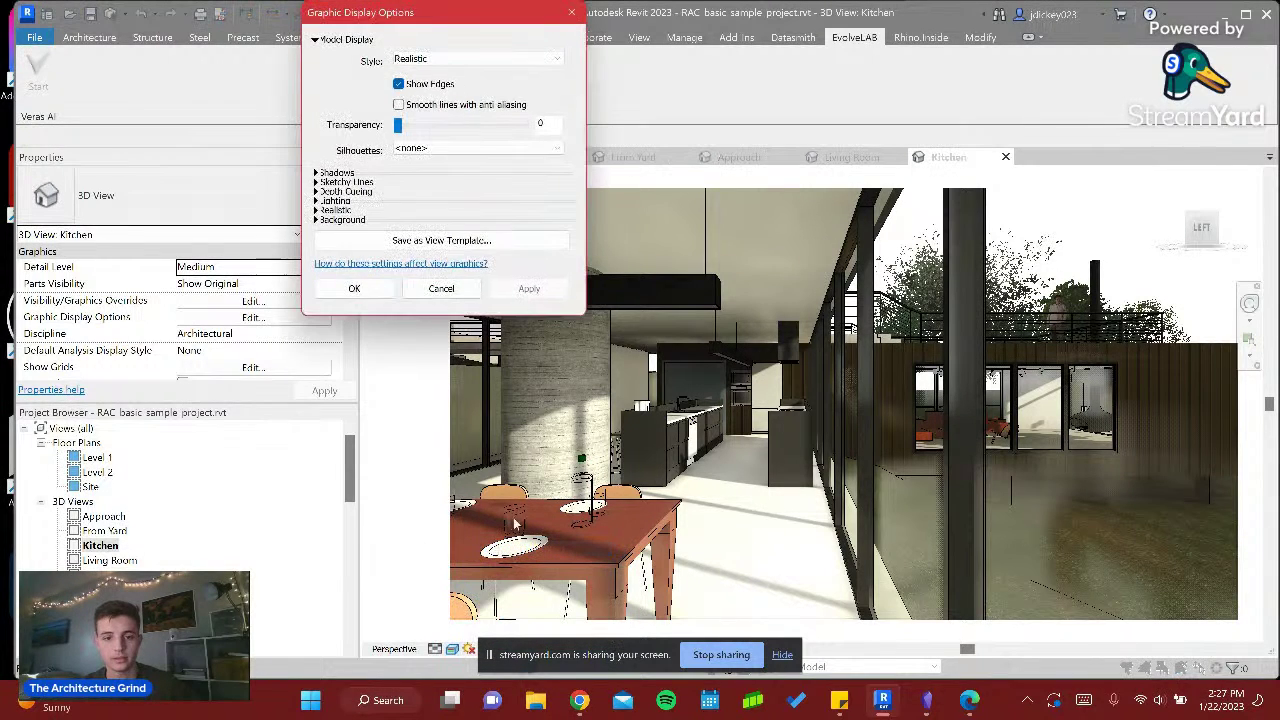
{"action": "left_click", "coordinate": [335, 201]}
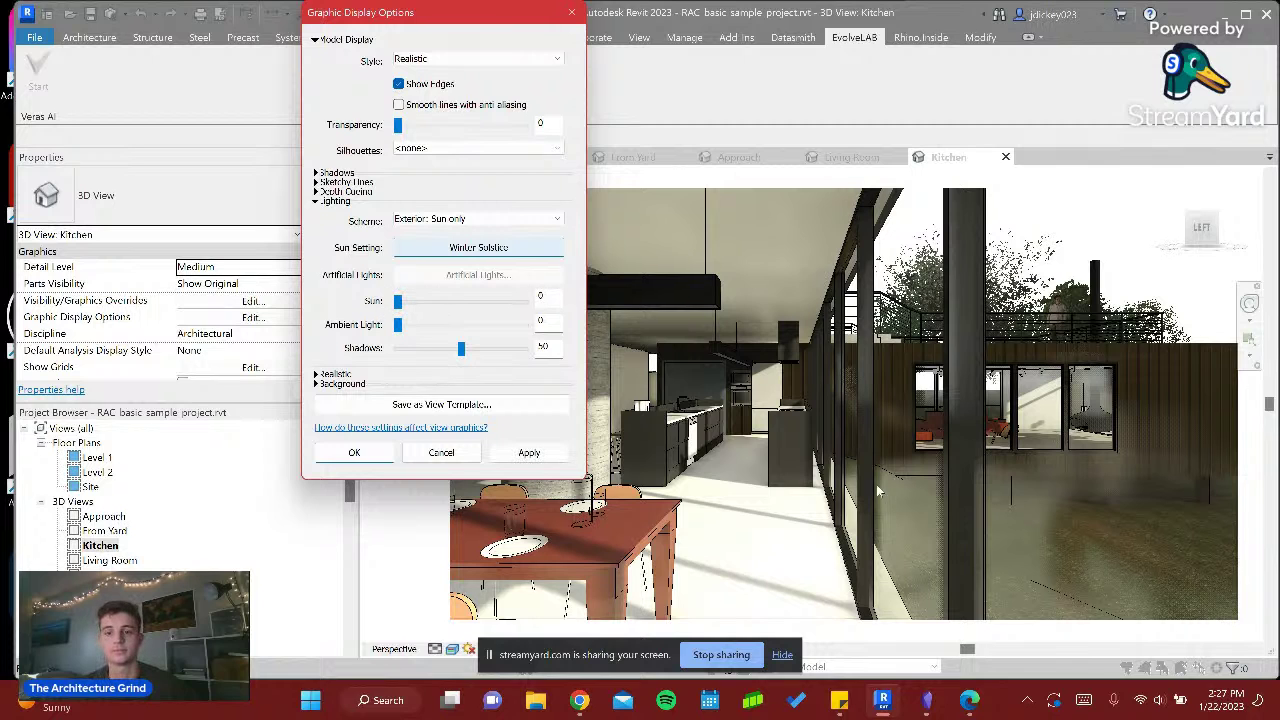
{"action": "left_click", "coordinate": [685, 459]}
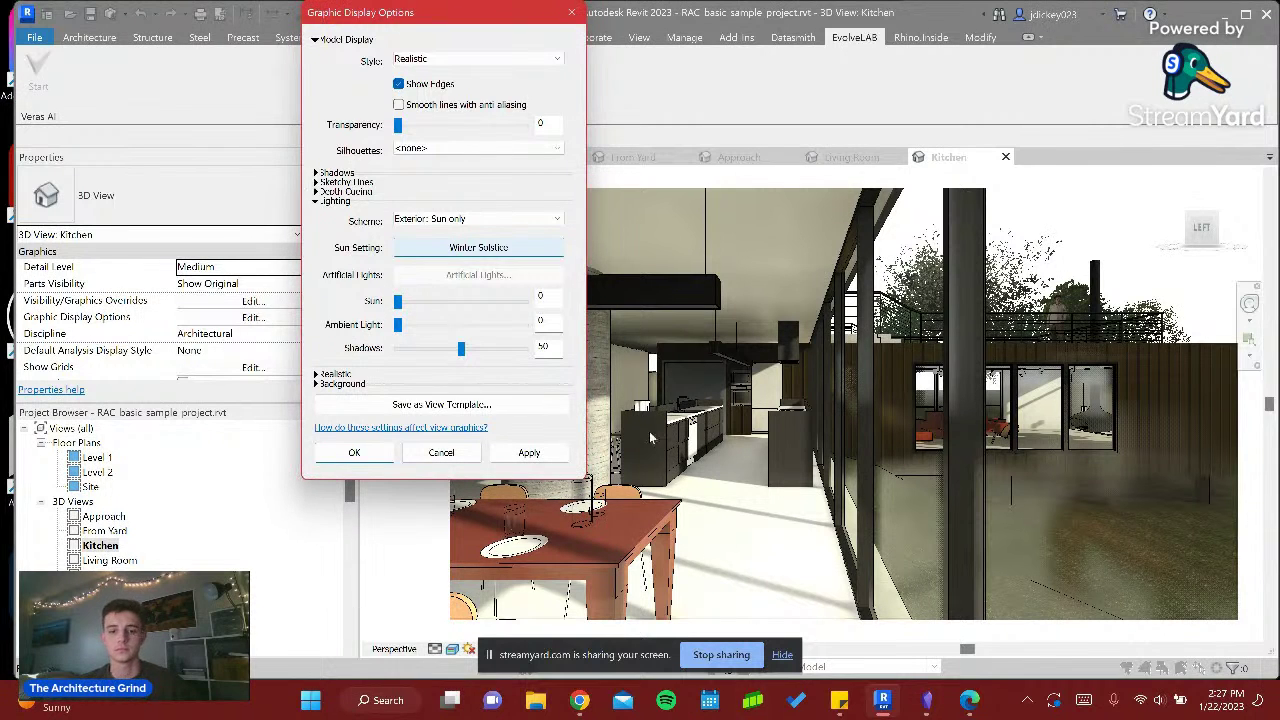
- Switch to Chrome, examine the RAC sample model forum thread's interior and site plan renders with their prompts and settings, and return to Revit
{"action": "left_click", "coordinate": [594, 712]}
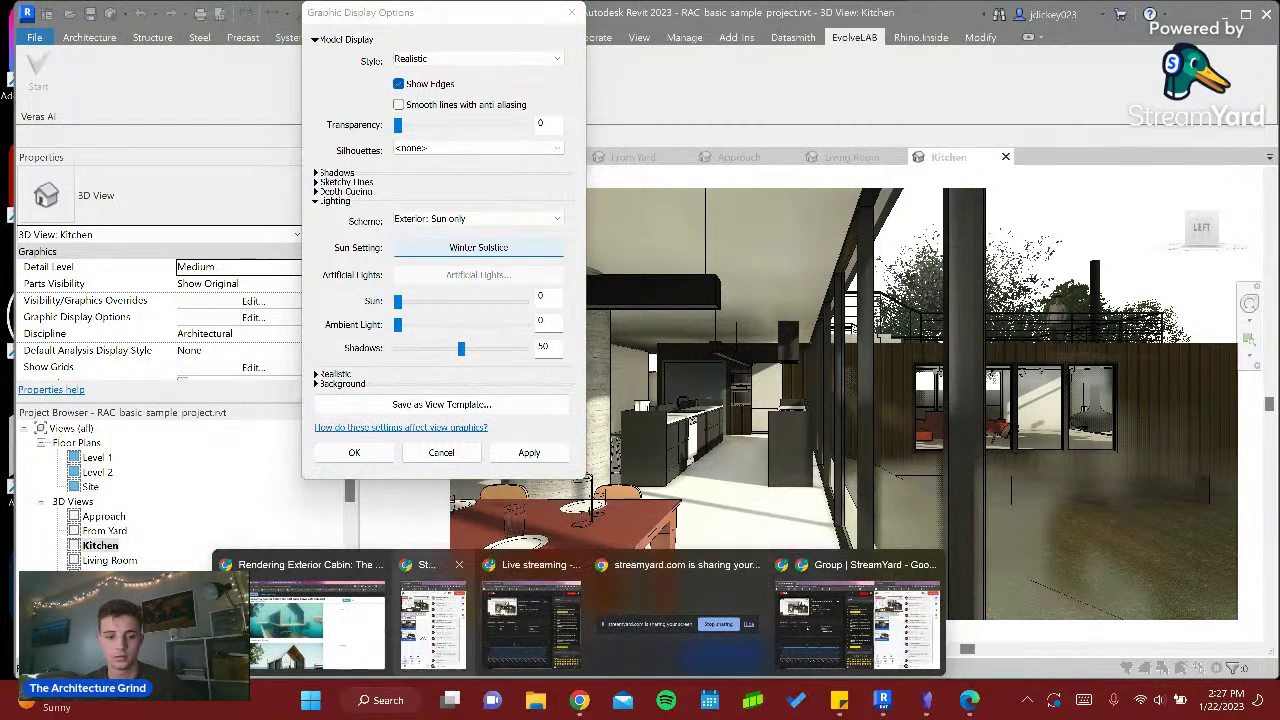
{"action": "left_click", "coordinate": [360, 603]}
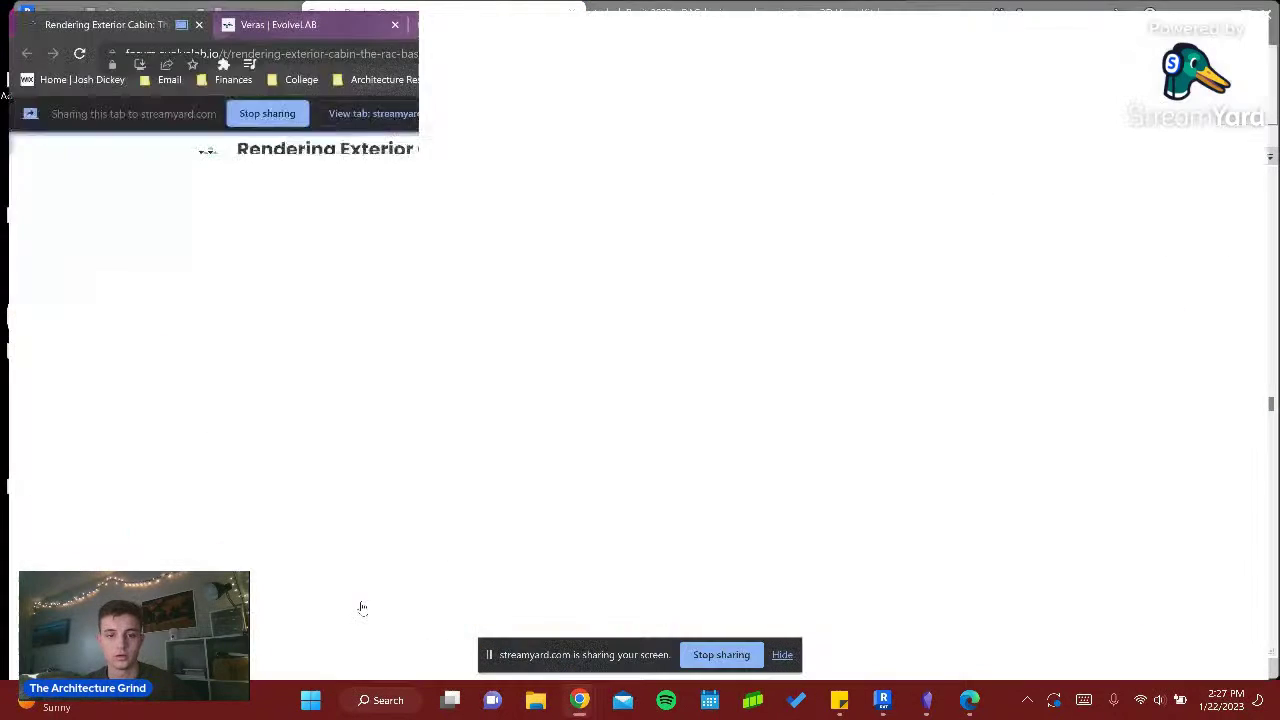
{"action": "scroll", "coordinate": [623, 380], "scroll_direction": "down", "scroll_amount": 1}
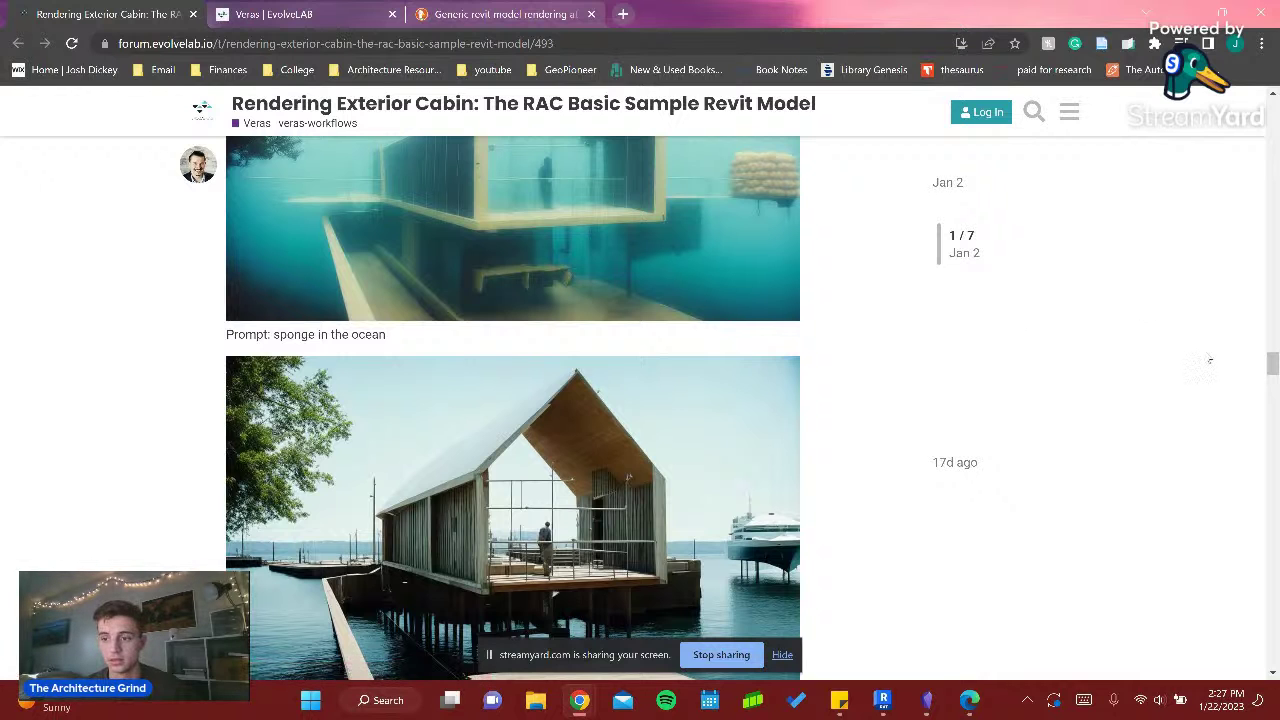
{"action": "mouse_move", "coordinate": [1268, 368]}
{"action": "left_mouse_down"}
{"action": "mouse_move", "coordinate": [1259, 313]}
{"action": "mouse_move", "coordinate": [1251, 461]}
{"action": "left_mouse_up"}
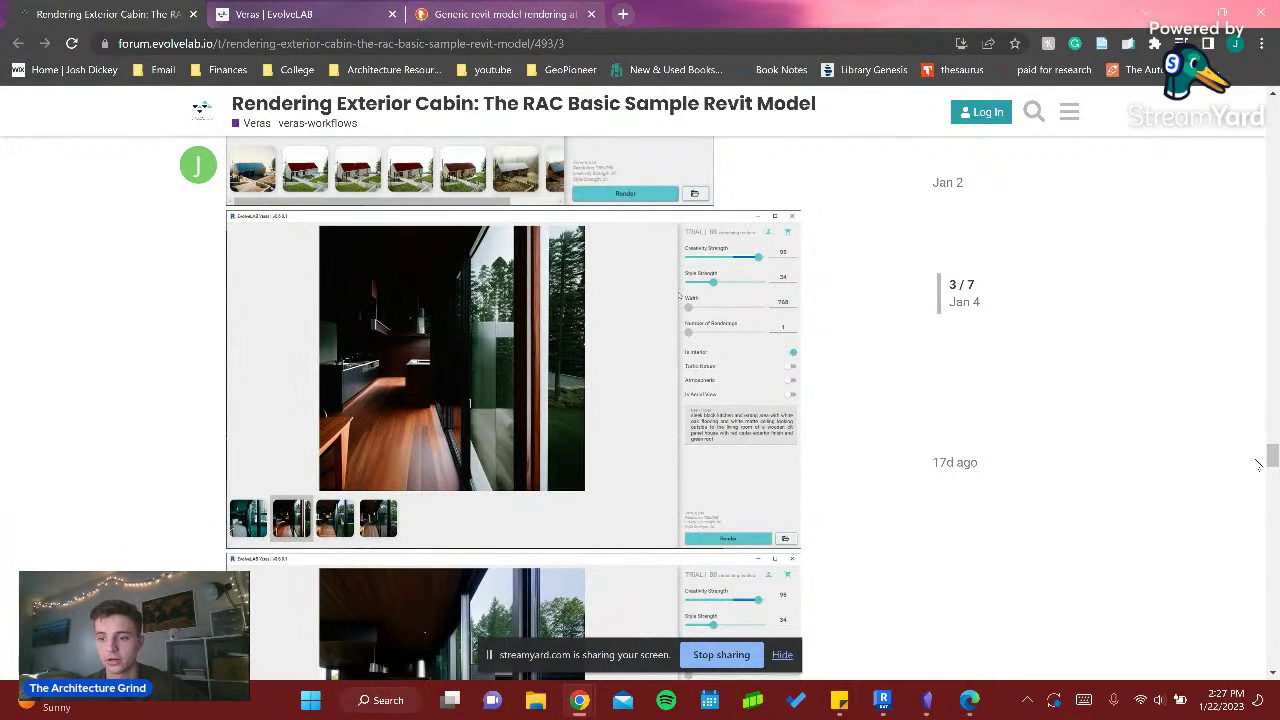
{"action": "left_click_drag", "start_coordinate": [1271, 456], "coordinate": [1273, 468]}
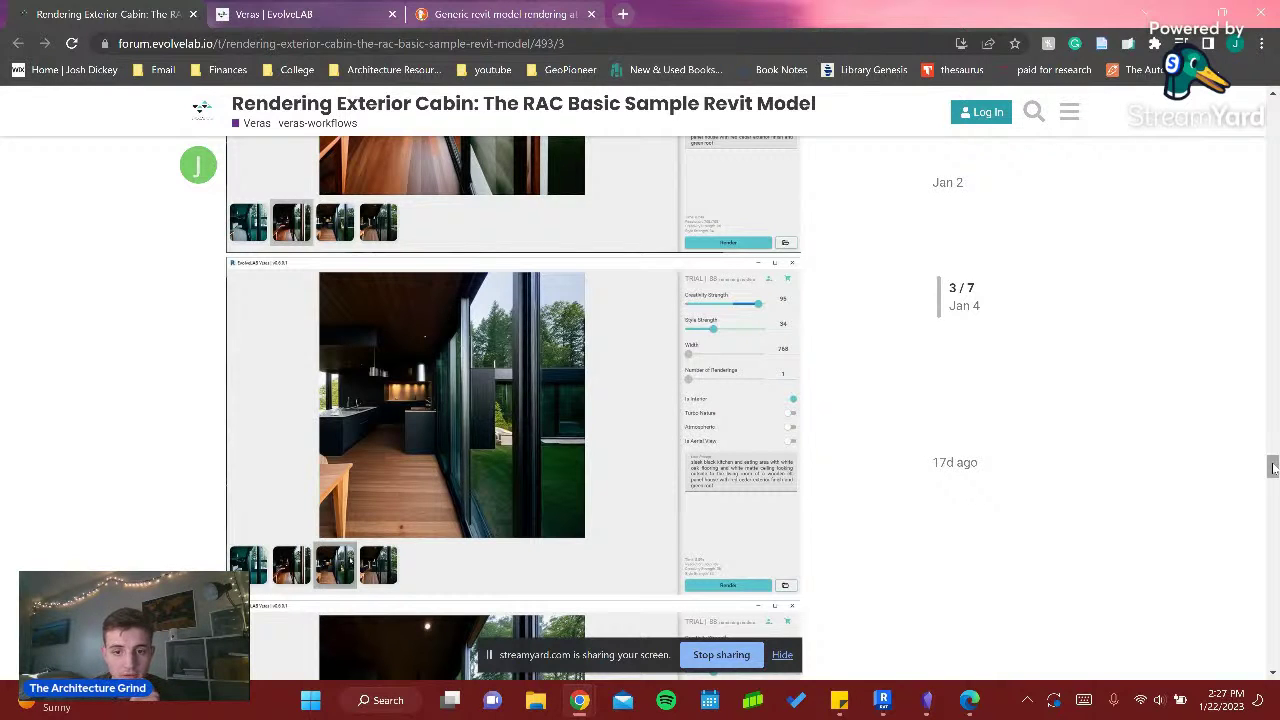
{"action": "left_click_drag", "start_coordinate": [1272, 468], "coordinate": [1272, 585]}
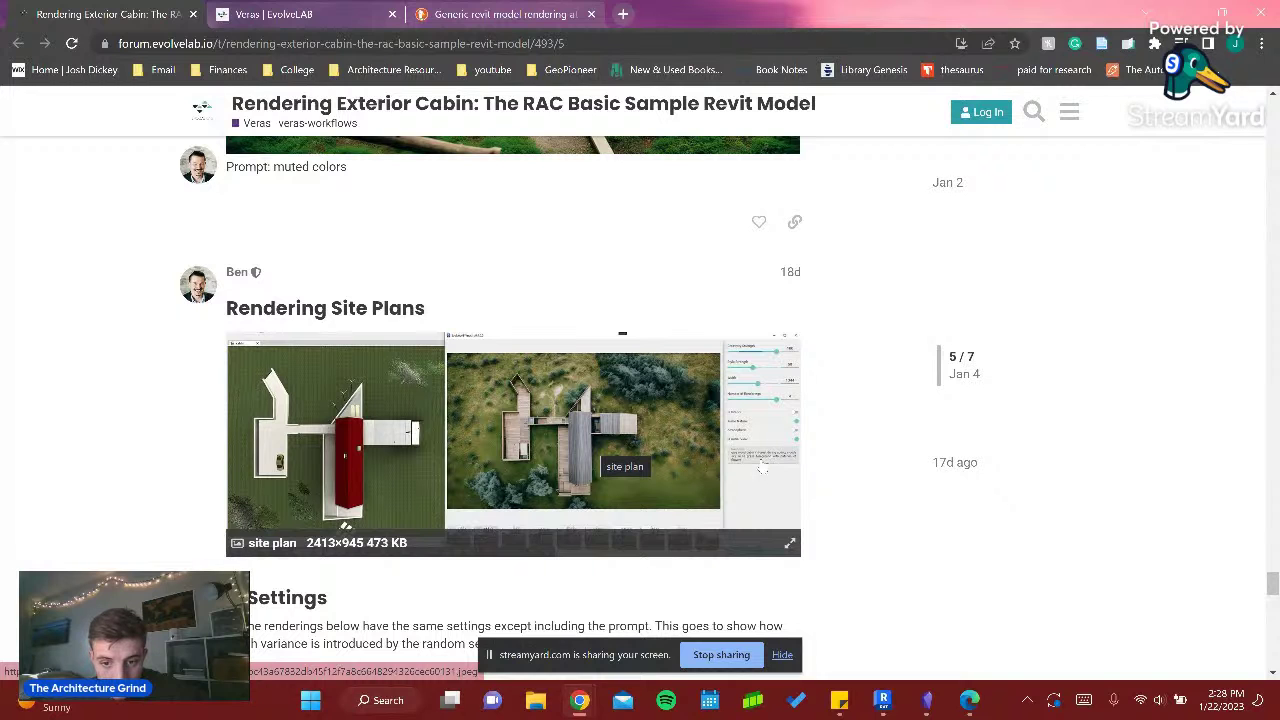
{"action": "scroll", "coordinate": [745, 468], "scroll_direction": "down", "scroll_amount": 2}
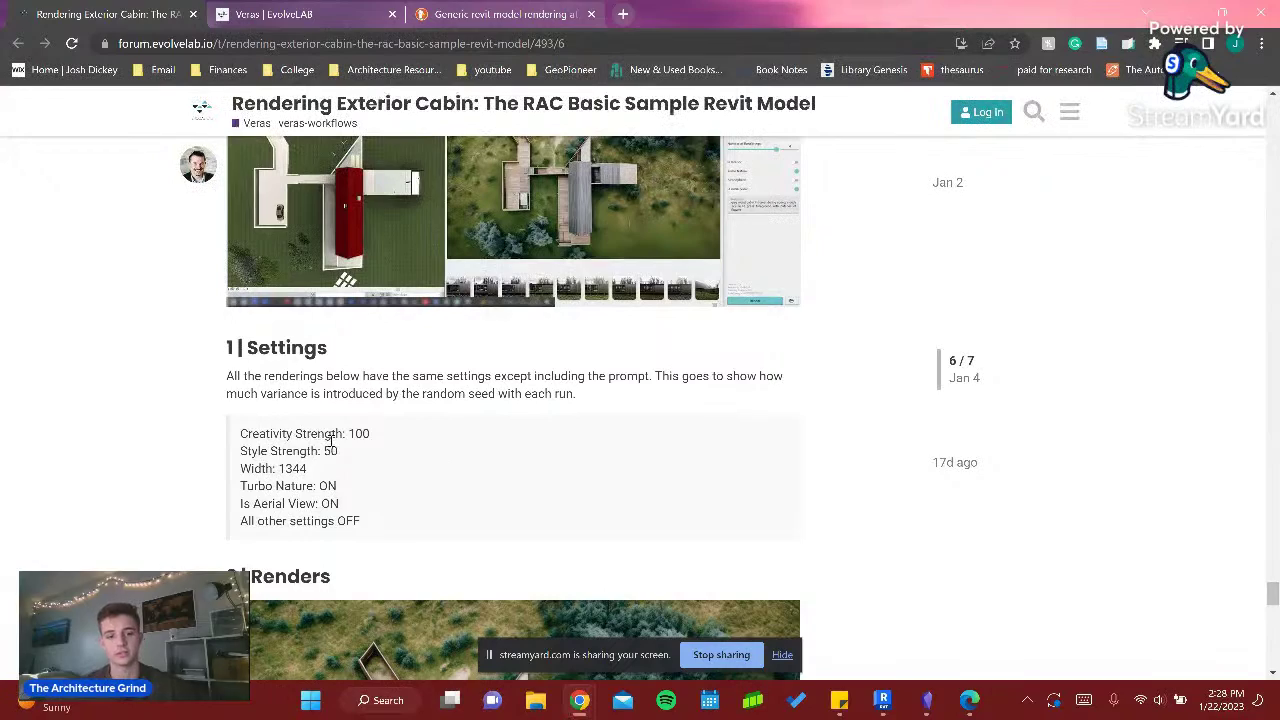
{"action": "scroll", "coordinate": [684, 405], "scroll_direction": "down", "scroll_amount": 8}
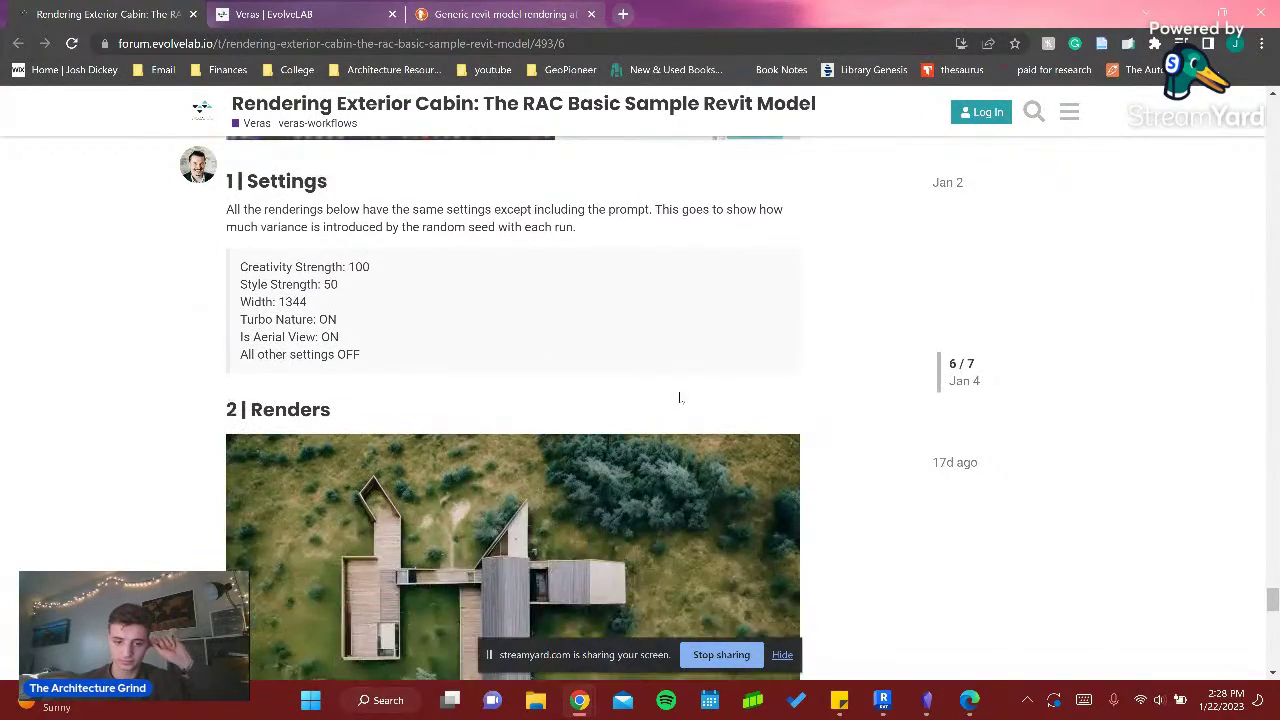
{"action": "scroll", "coordinate": [677, 403], "scroll_direction": "down", "scroll_amount": 1}
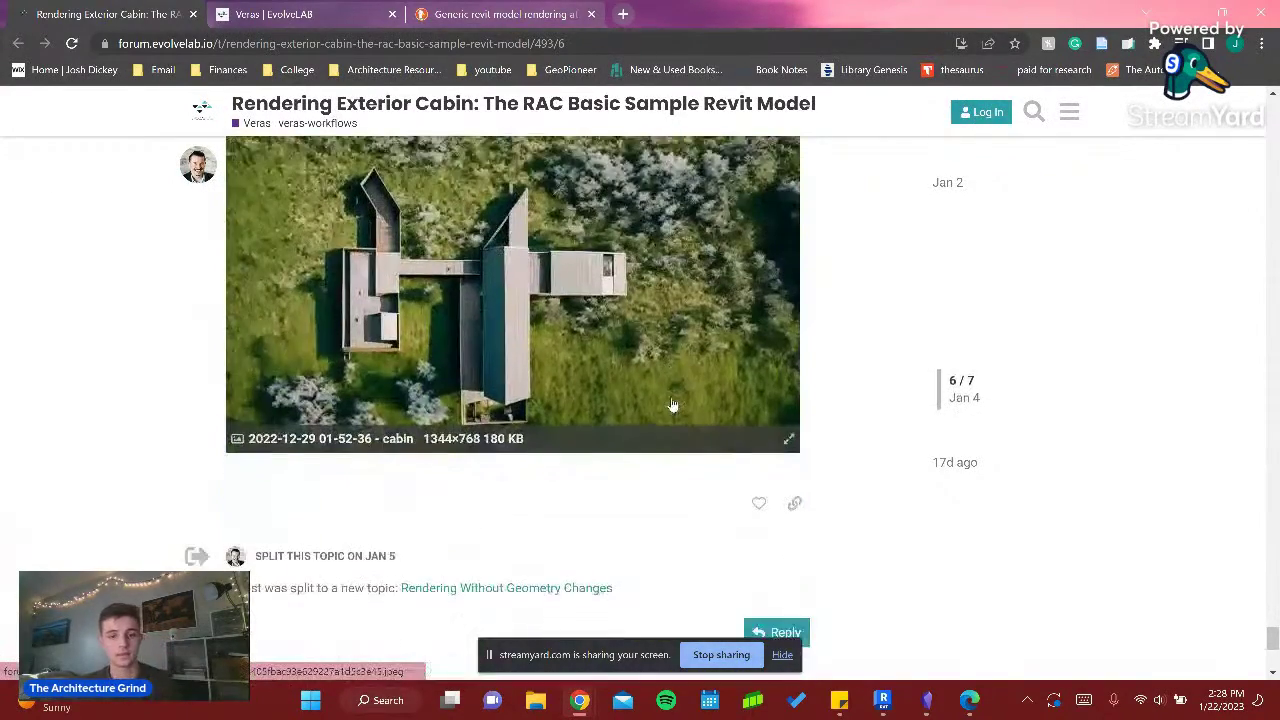
{"action": "scroll", "coordinate": [400, 480], "scroll_direction": "up", "scroll_amount": 2}
{"action": "scroll", "coordinate": [487, 437], "scroll_direction": "down", "scroll_amount": 1}
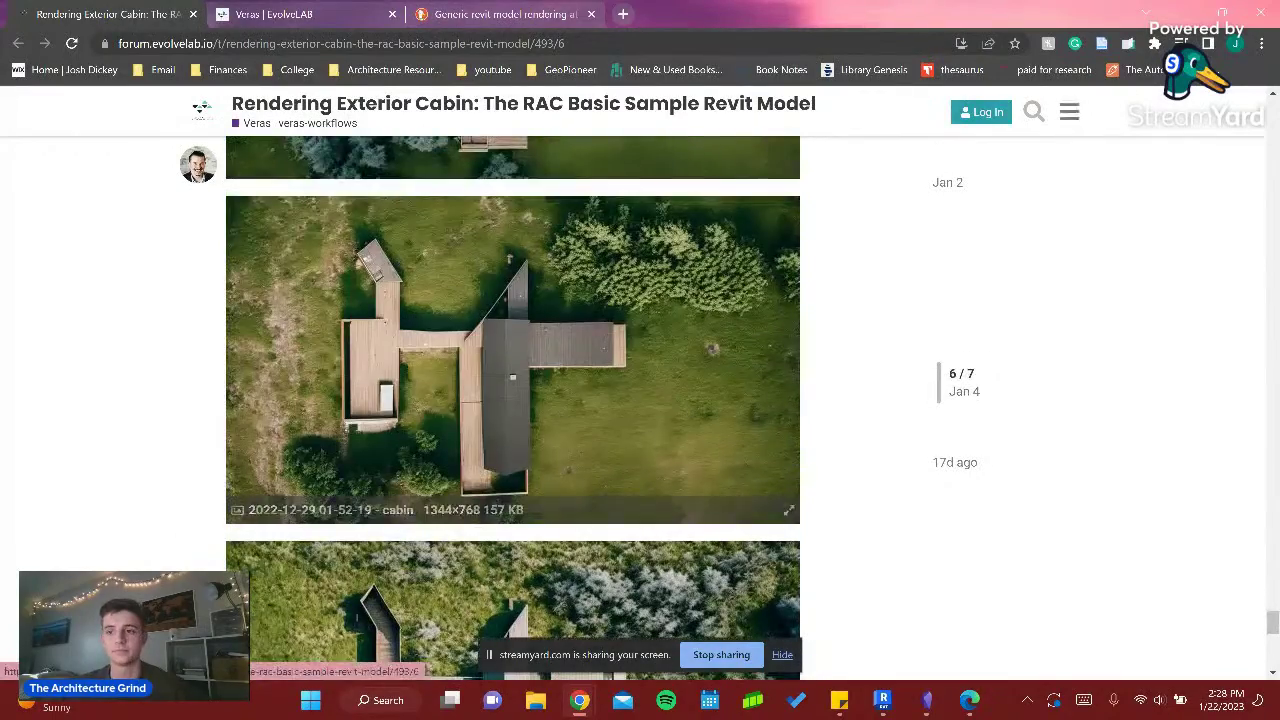
{"action": "key", "text": "alt+Tab"}
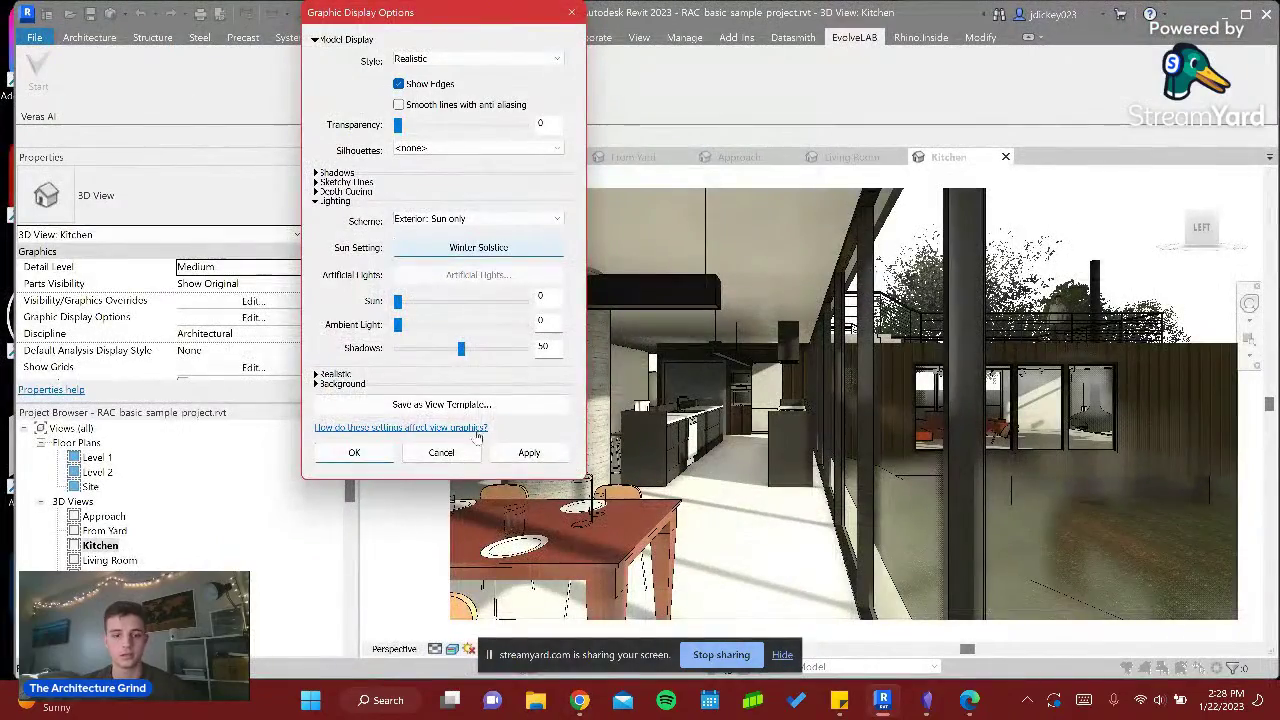
- Lower the Kitchen view's shadow intensity slightly and accept the graphic display settings
{"action": "left_click_drag", "start_coordinate": [460, 355], "coordinate": [452, 355]}
{"action": "left_click", "coordinate": [354, 452]}
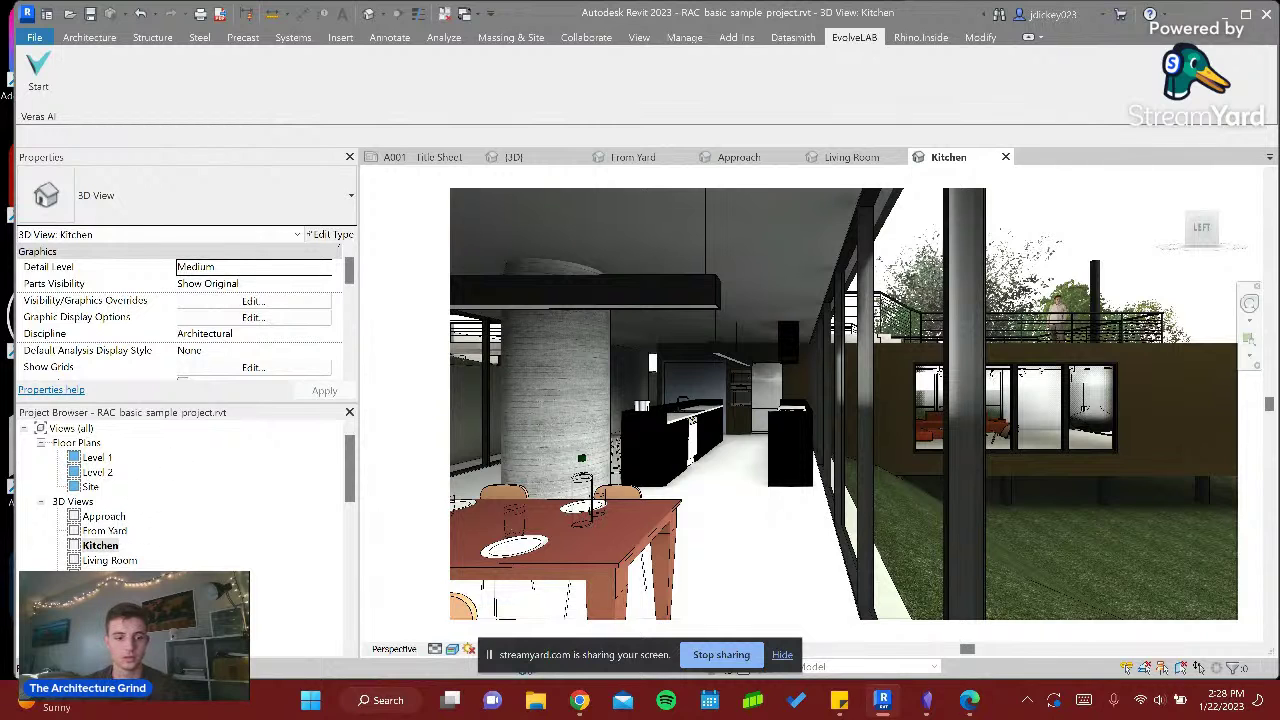
- Switch to the {3D} view and orient it to the top, framing the house and surrounding site
{"action": "left_click", "coordinate": [524, 163]}
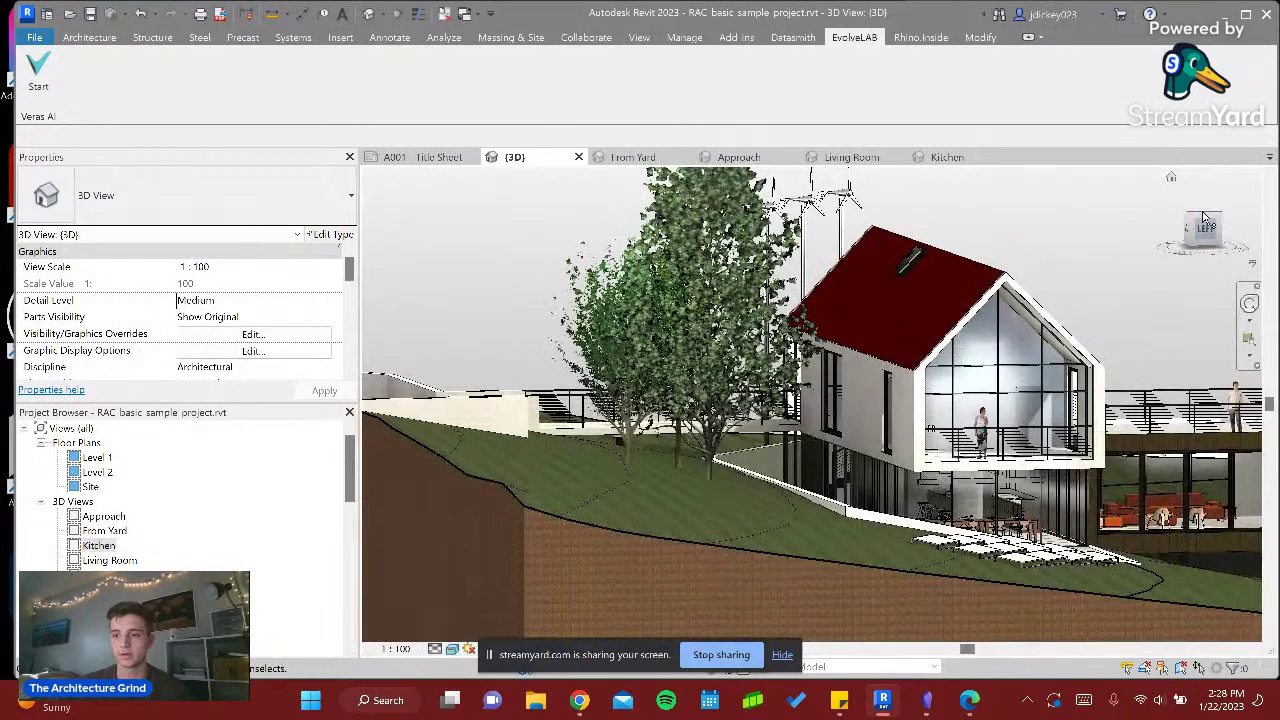
{"action": "left_click", "coordinate": [1205, 217]}
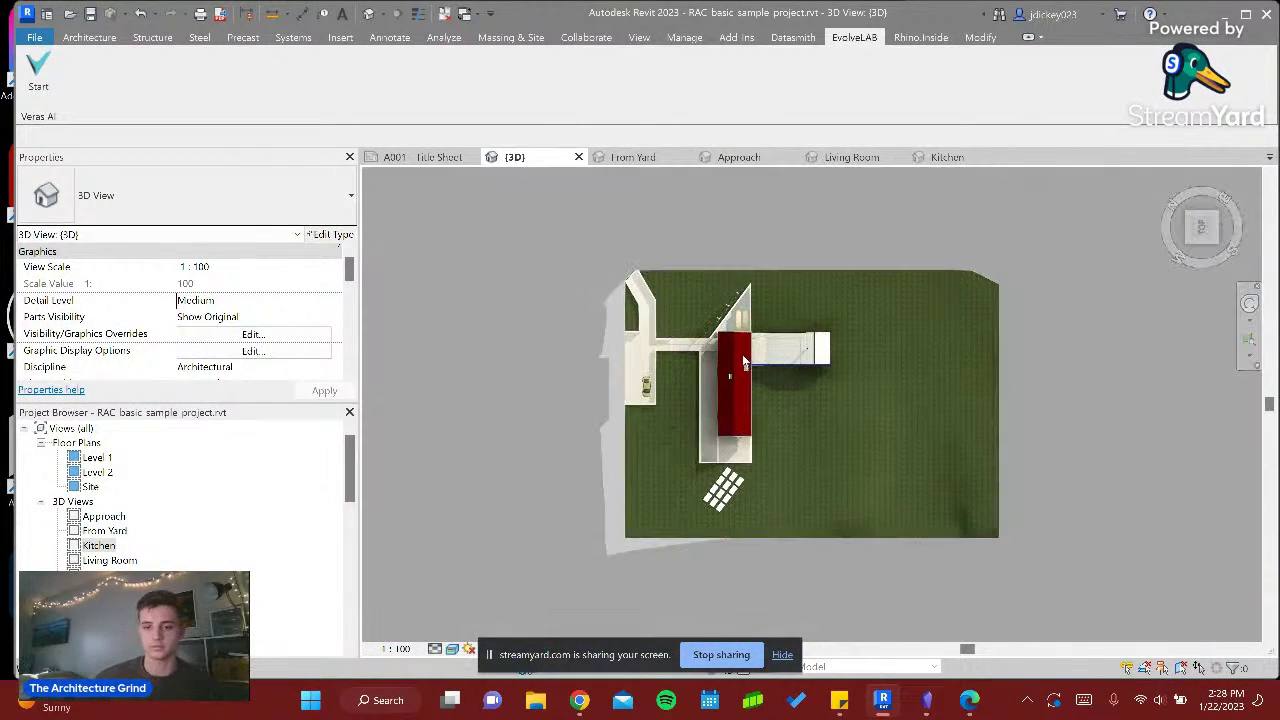
{"action": "scroll", "coordinate": [742, 354], "scroll_direction": "up", "scroll_amount": 2}
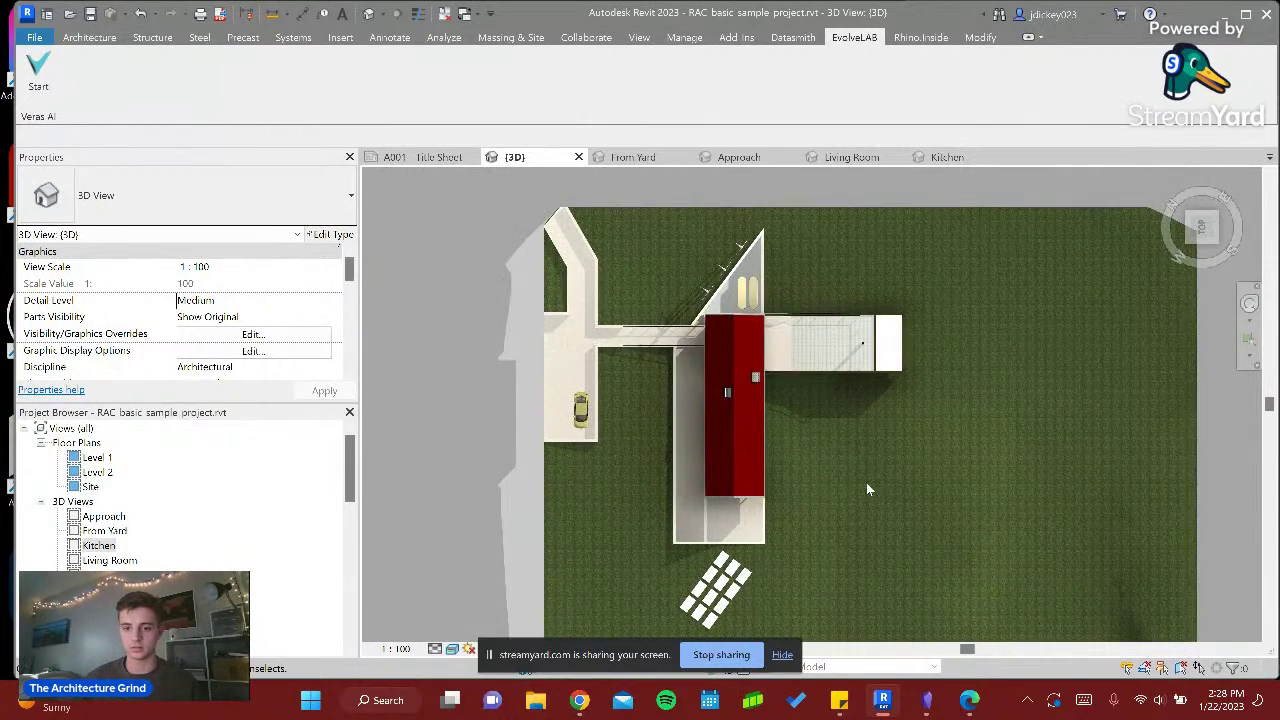
{"action": "scroll", "coordinate": [1000, 490], "scroll_direction": "up", "scroll_amount": 1}
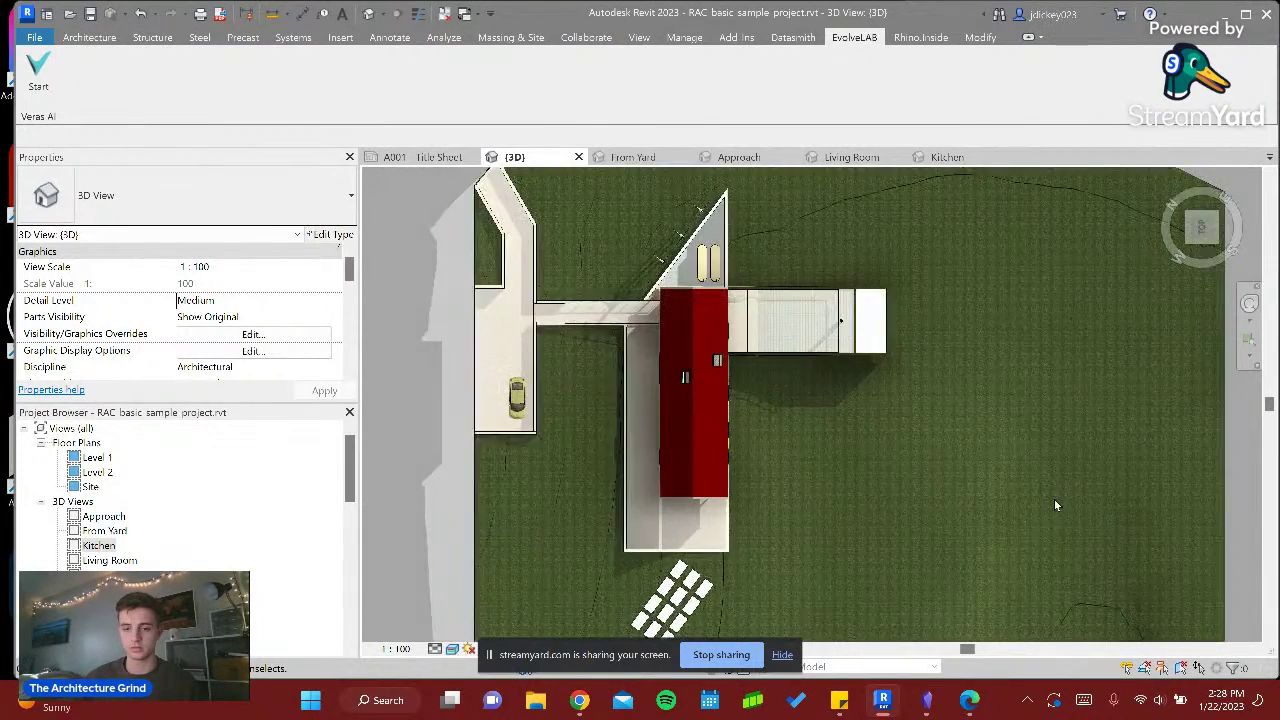
{"action": "scroll", "coordinate": [1054, 505], "scroll_direction": "down", "scroll_amount": 1}
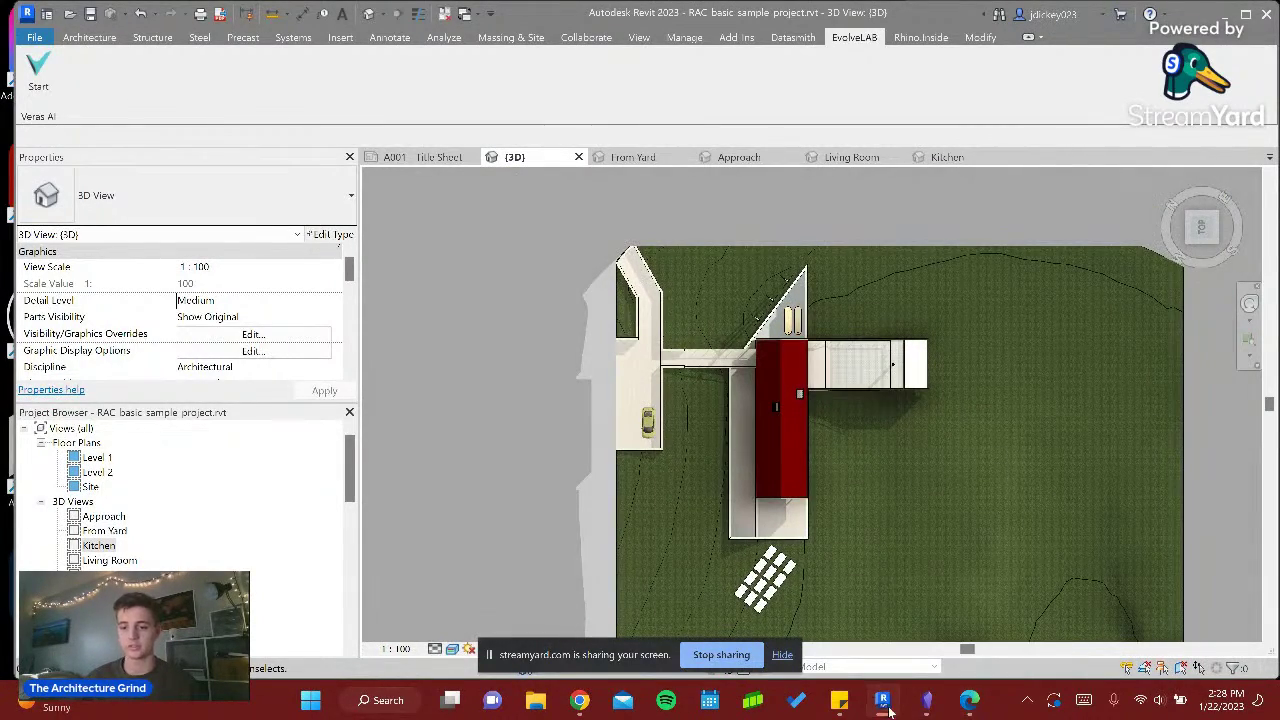
- Start Veras AI on the top view, turn on Is Aerial View and set Style Strength to 62
{"action": "left_click", "coordinate": [888, 710]}
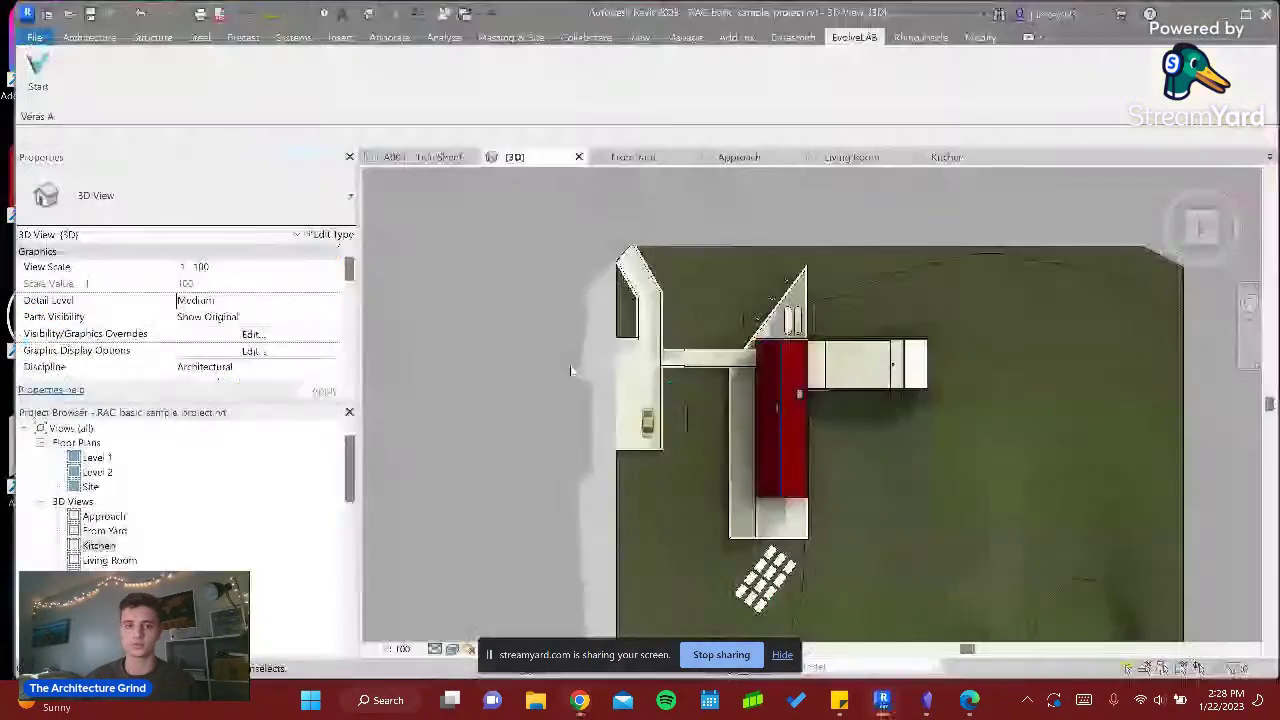
{"action": "left_click", "coordinate": [882, 700]}
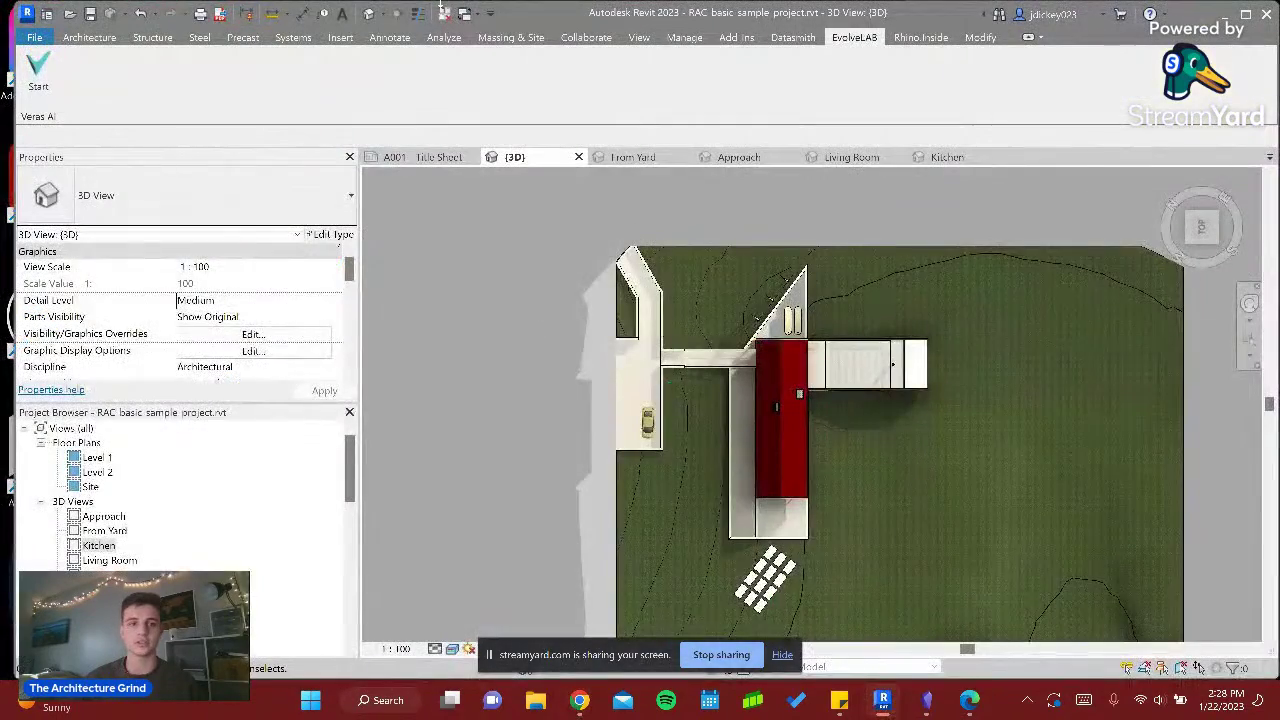
{"action": "left_click", "coordinate": [55, 64]}
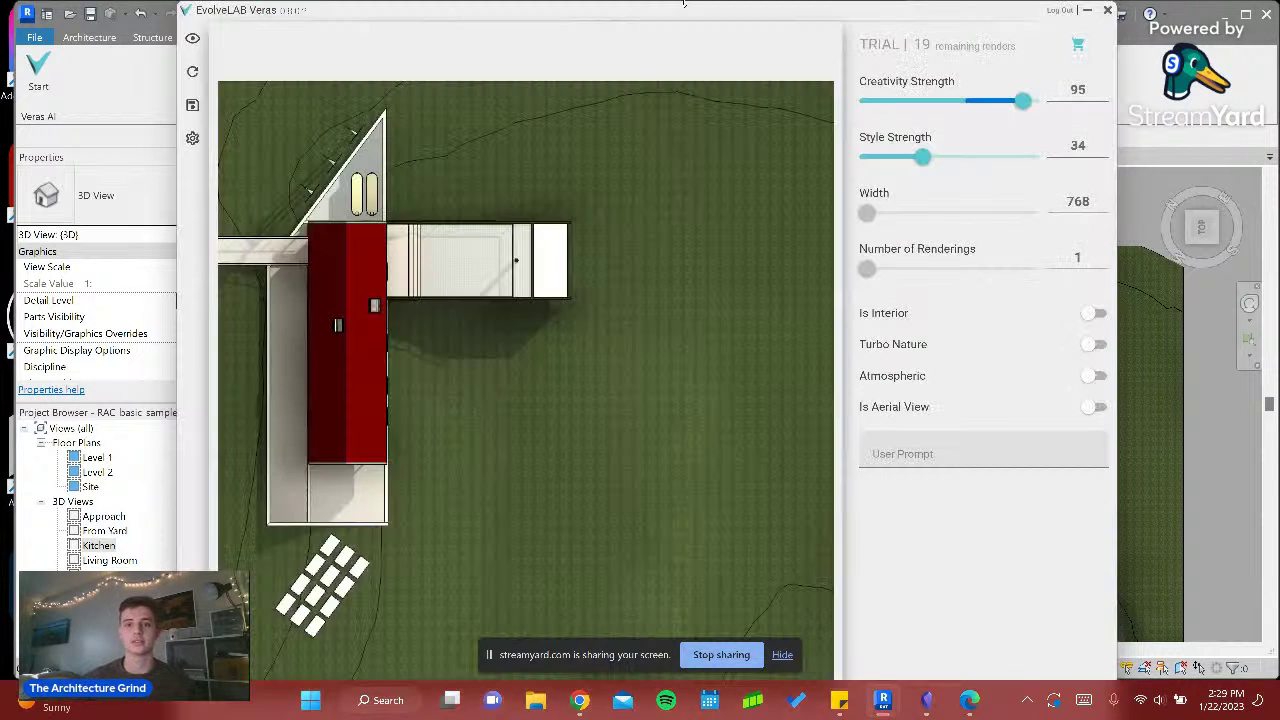
{"action": "left_click_drag", "start_coordinate": [687, 10], "coordinate": [690, 121]}
{"action": "left_click_drag", "start_coordinate": [903, 138], "coordinate": [928, 72]}
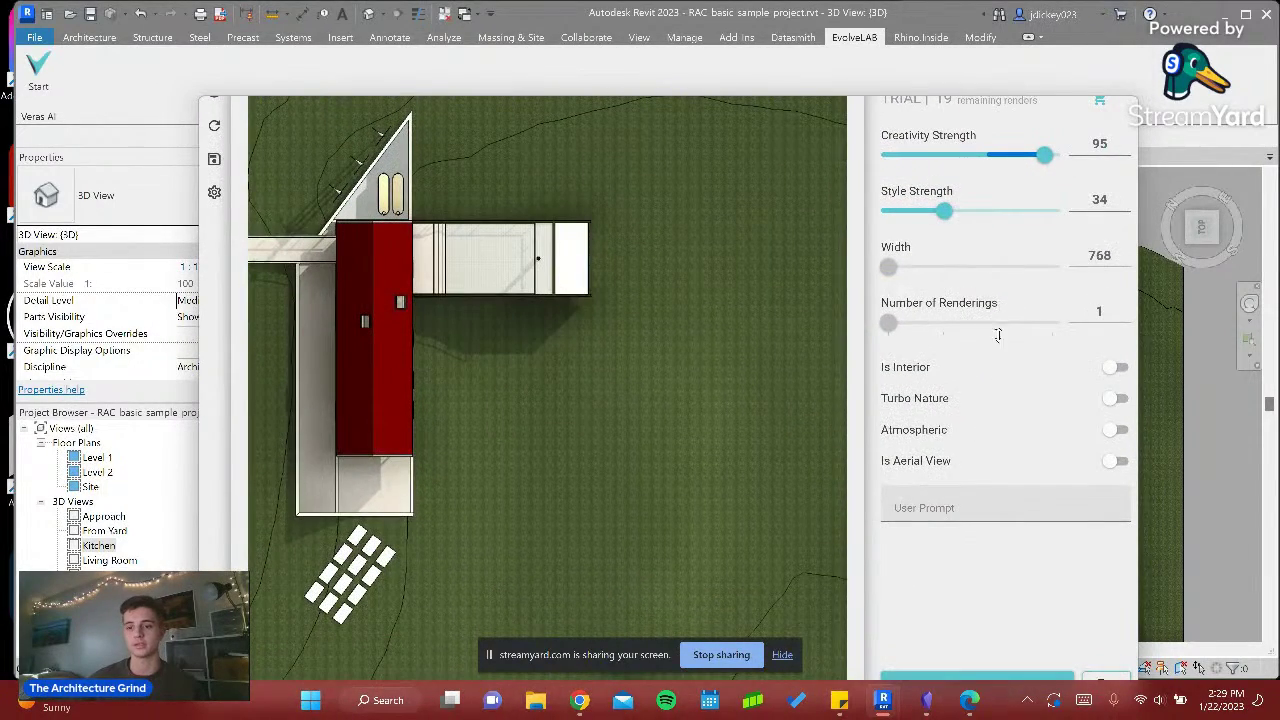
{"action": "left_click", "coordinate": [1118, 503]}
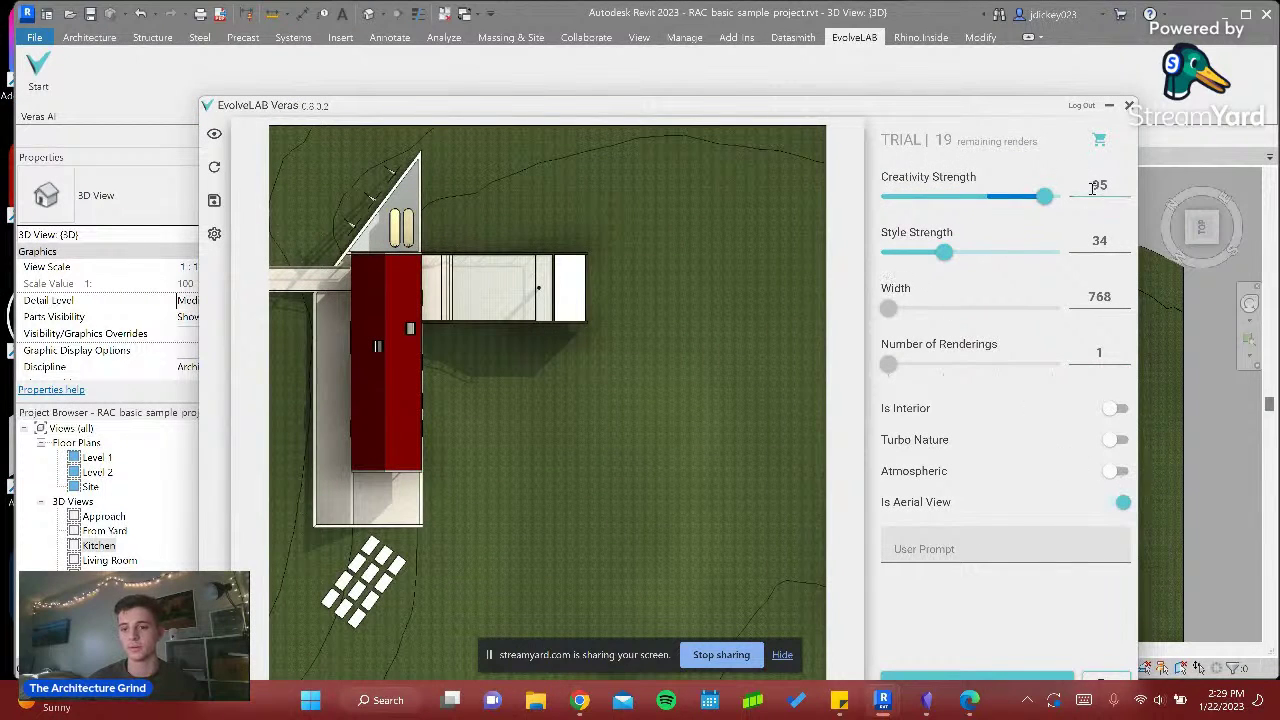
{"action": "left_click_drag", "start_coordinate": [944, 252], "coordinate": [990, 252]}
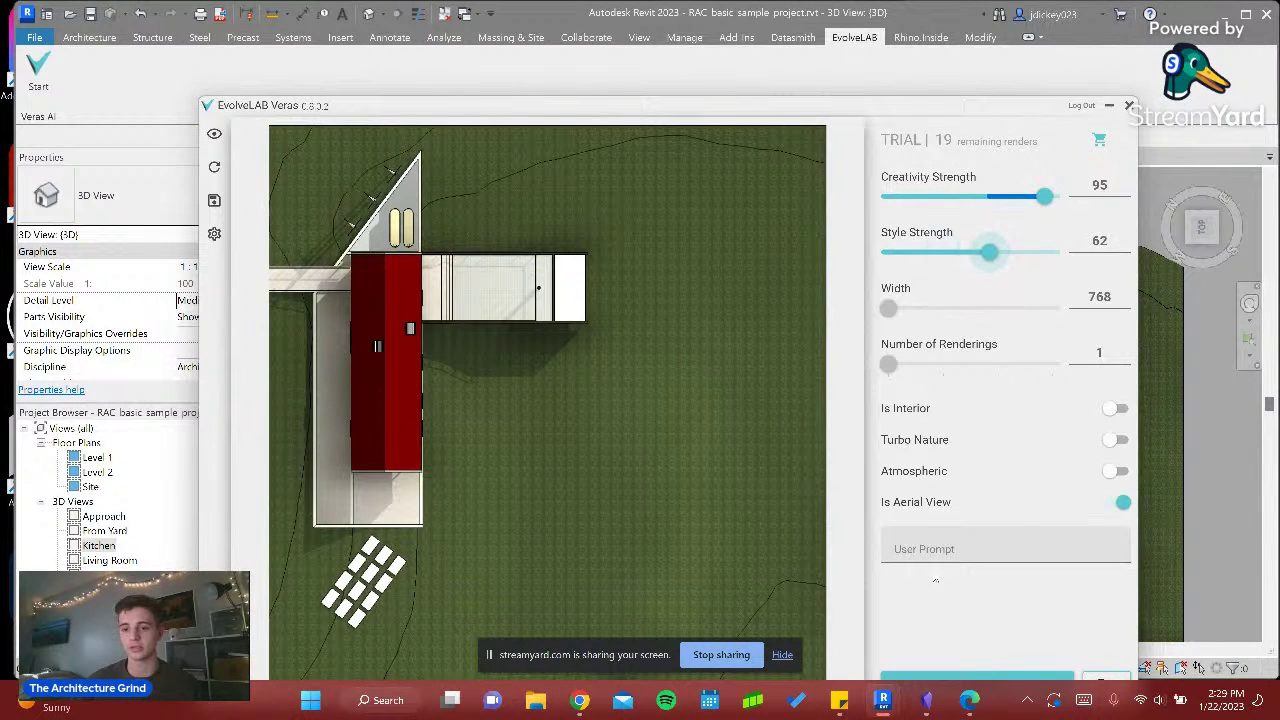
- Enter the prompt "cloudy sky, faded grass with a dirt trail into a dense forest. Wooden cabin house" and render the aerial view
{"action": "left_click", "coordinate": [940, 551]}
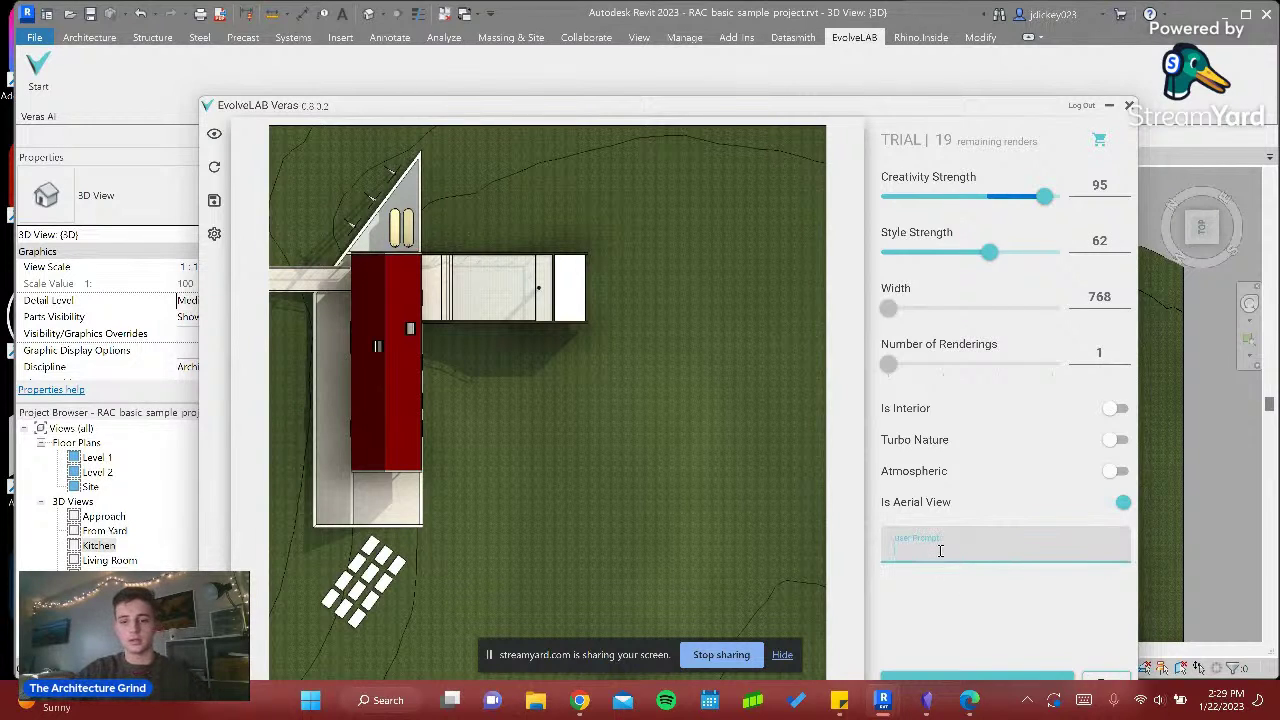
{"action": "type", "text": "u"}
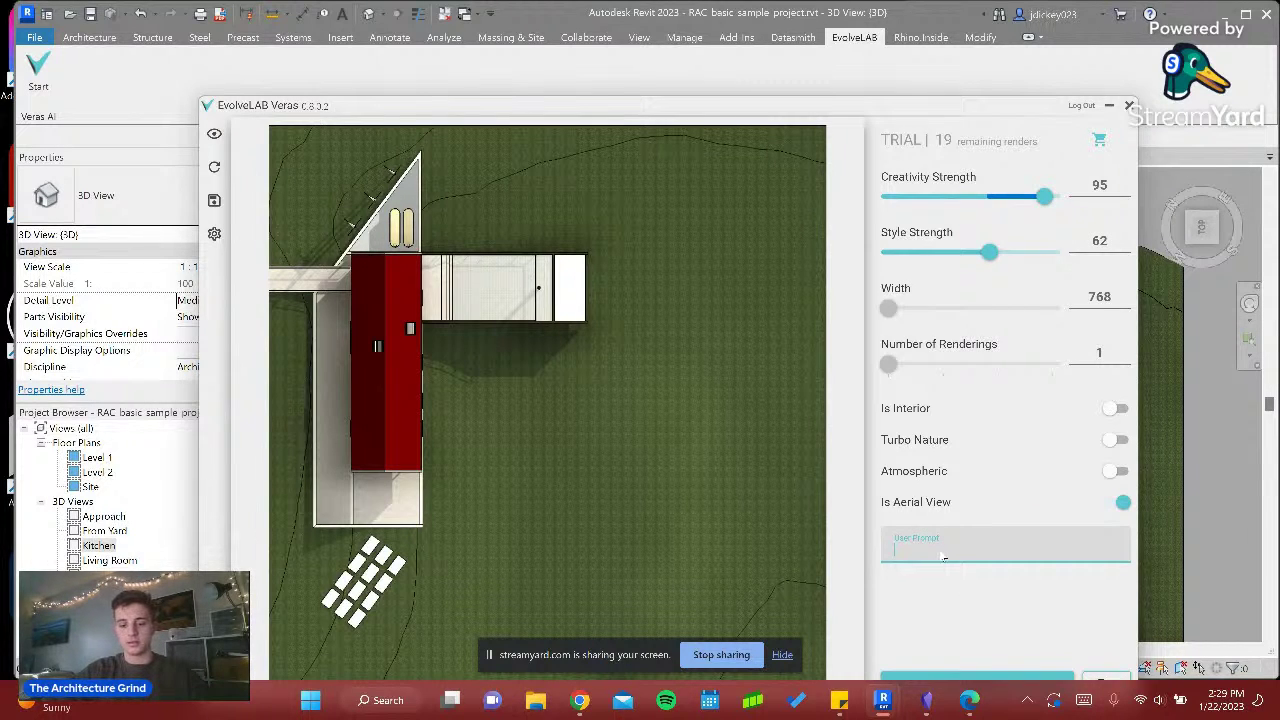
{"action": "type", "text": "loud"}
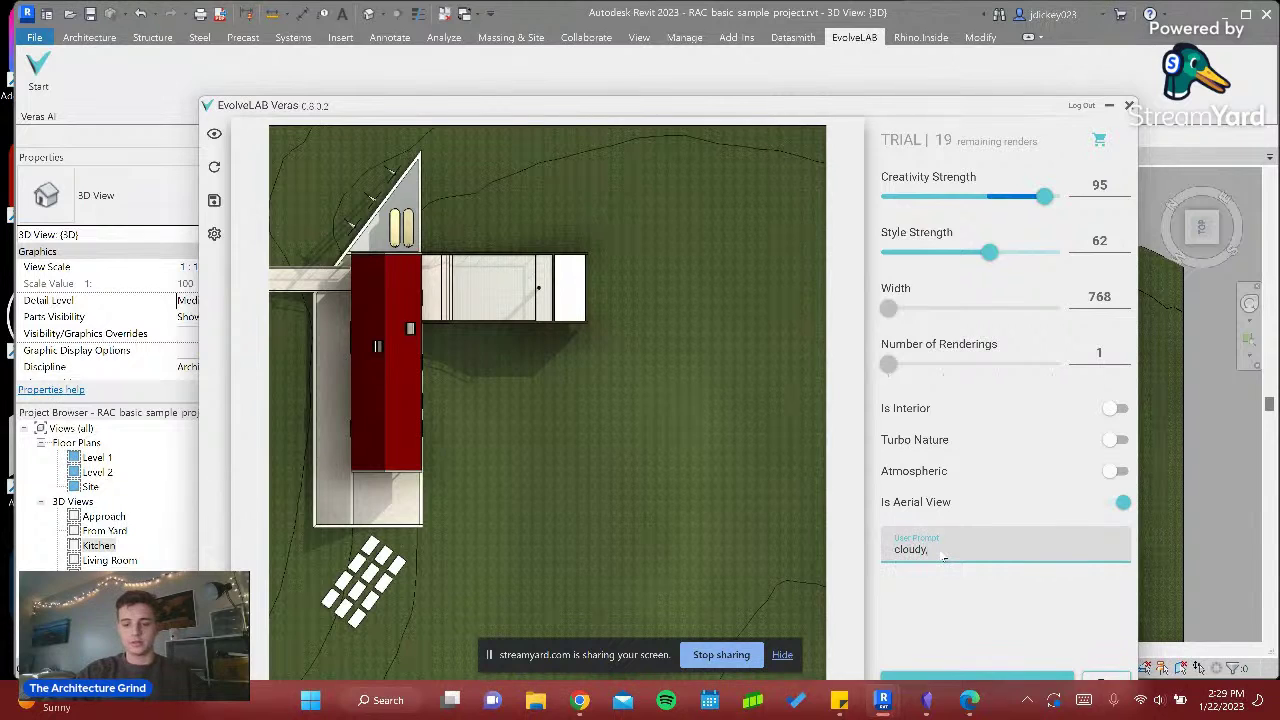
{"action": "type", "text": "y sky"}
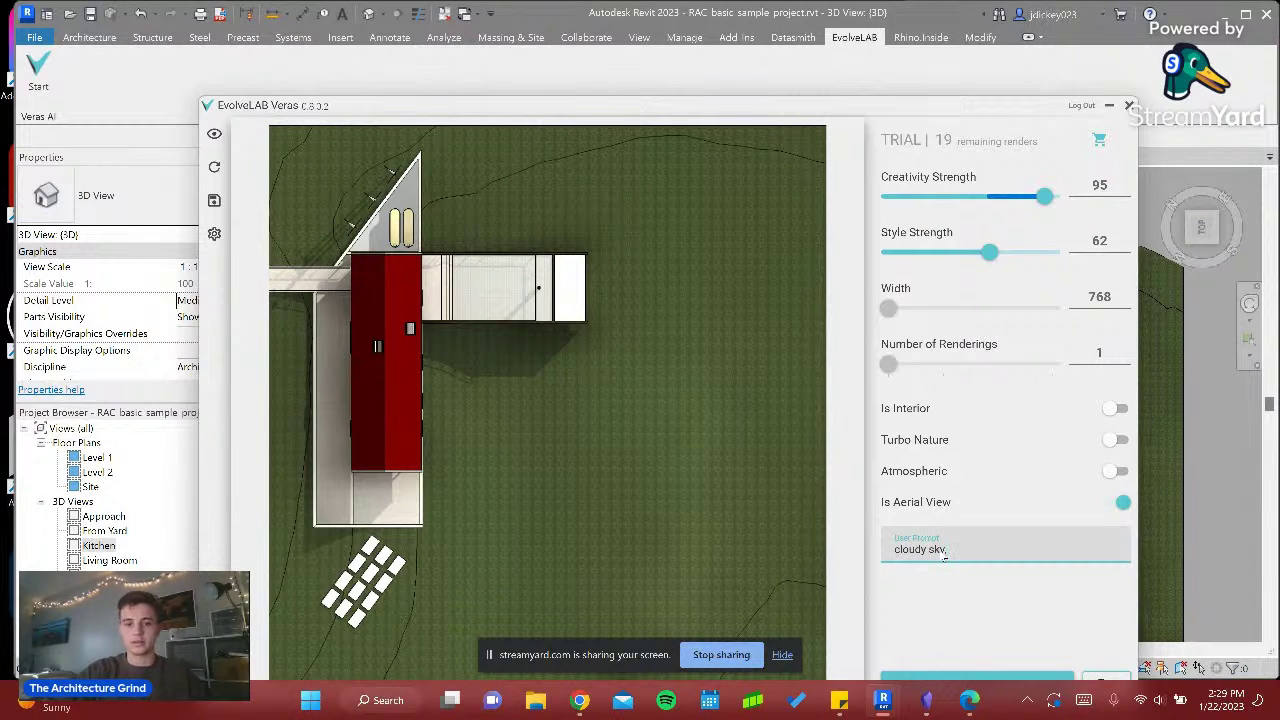
{"action": "type", "text": ", faded grass with a dirt trail into a"}
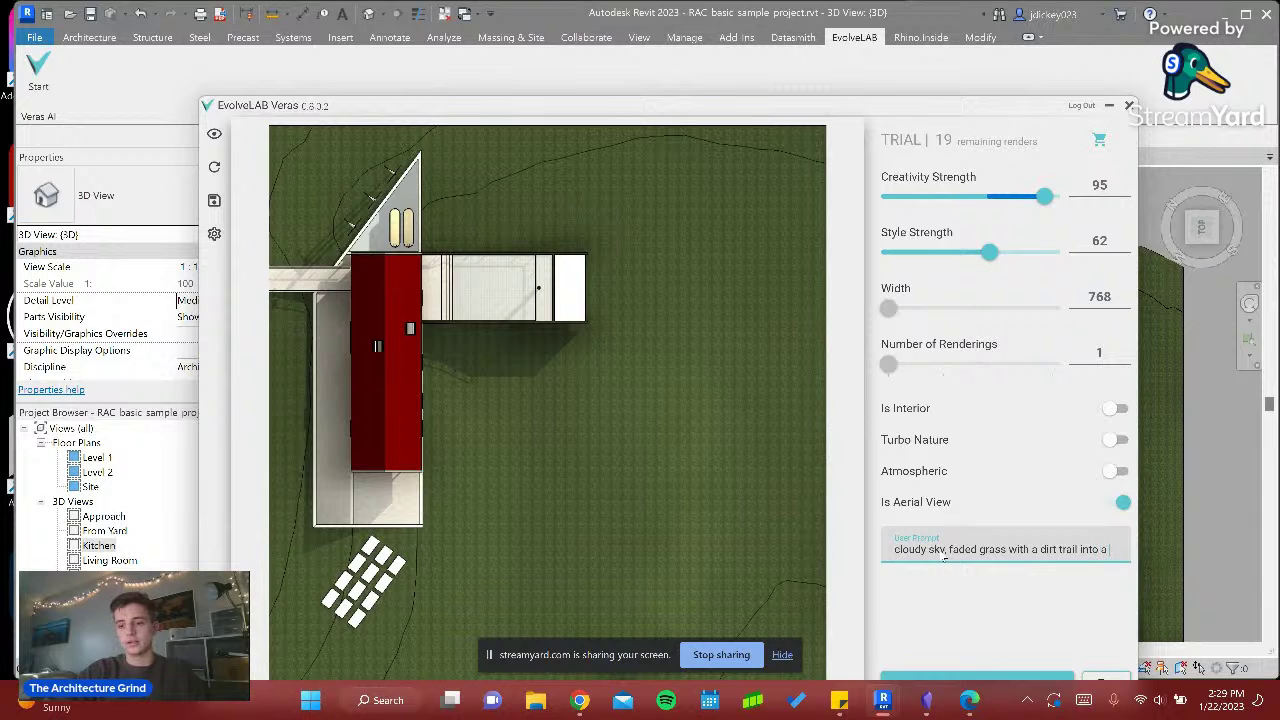
{"action": "type", "text": "dense forest"}
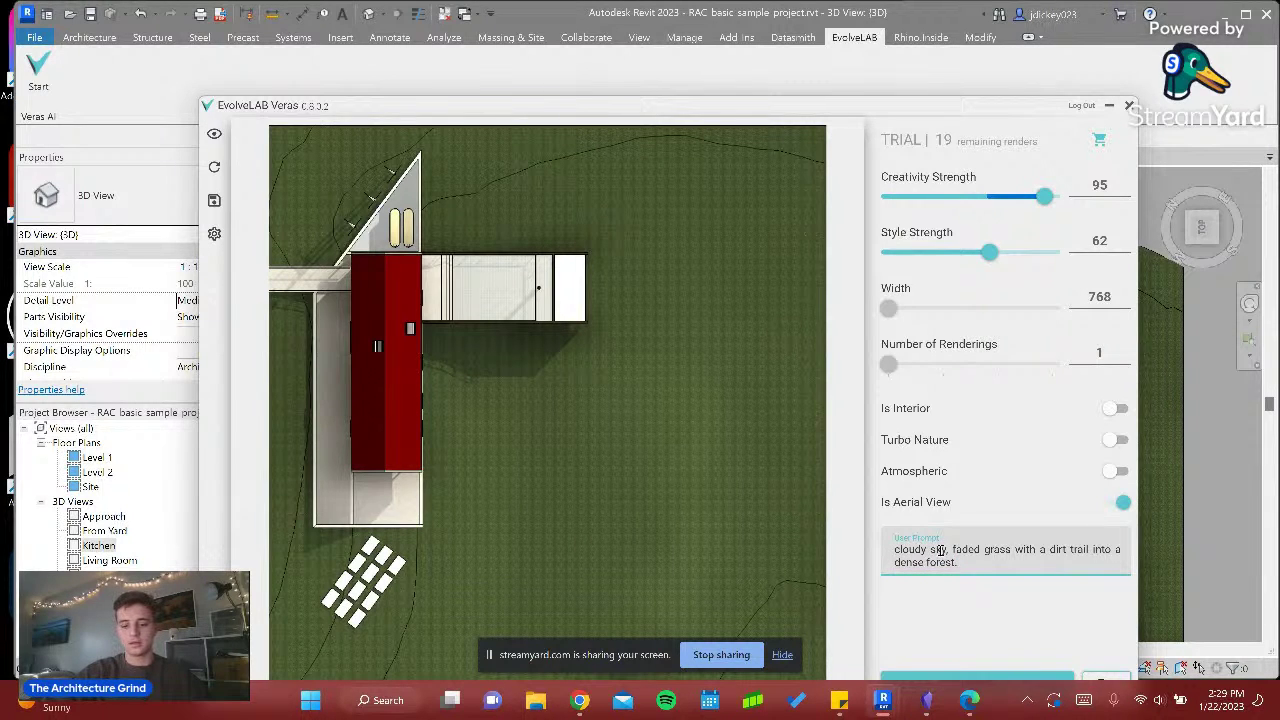
{"action": "type", "text": ". Wo"}
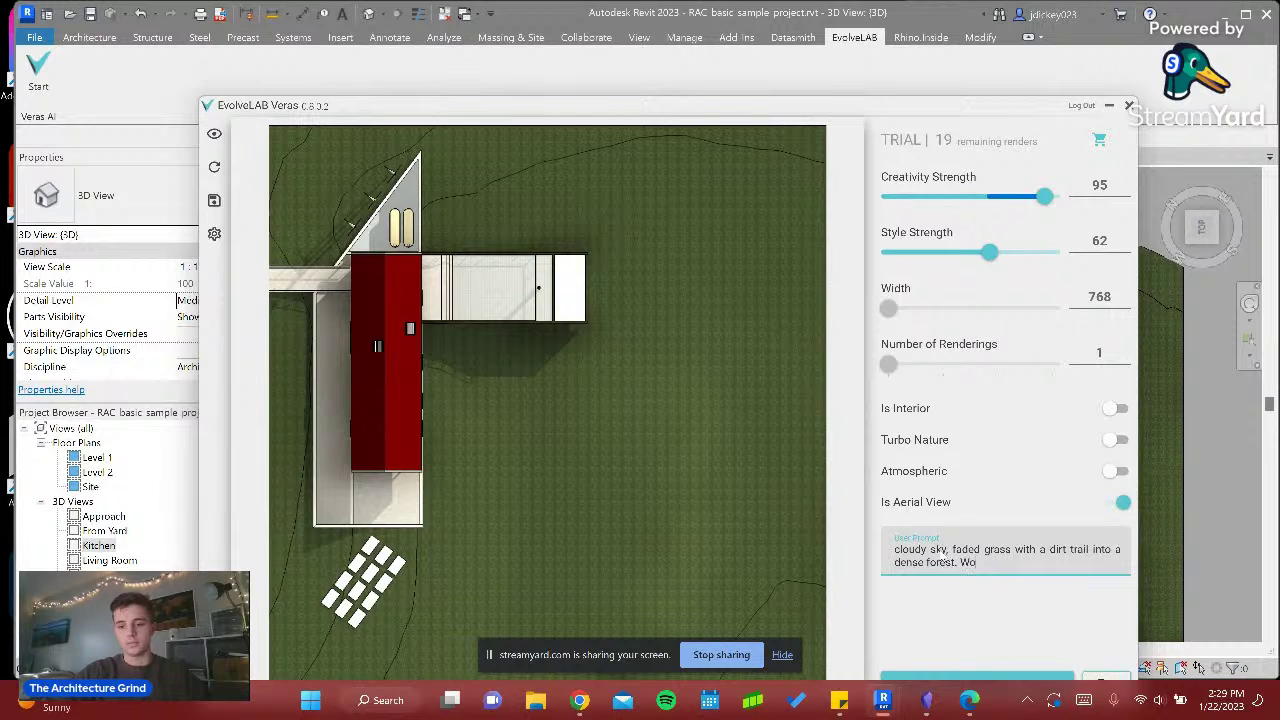
{"action": "type", "text": "oden cabin house"}
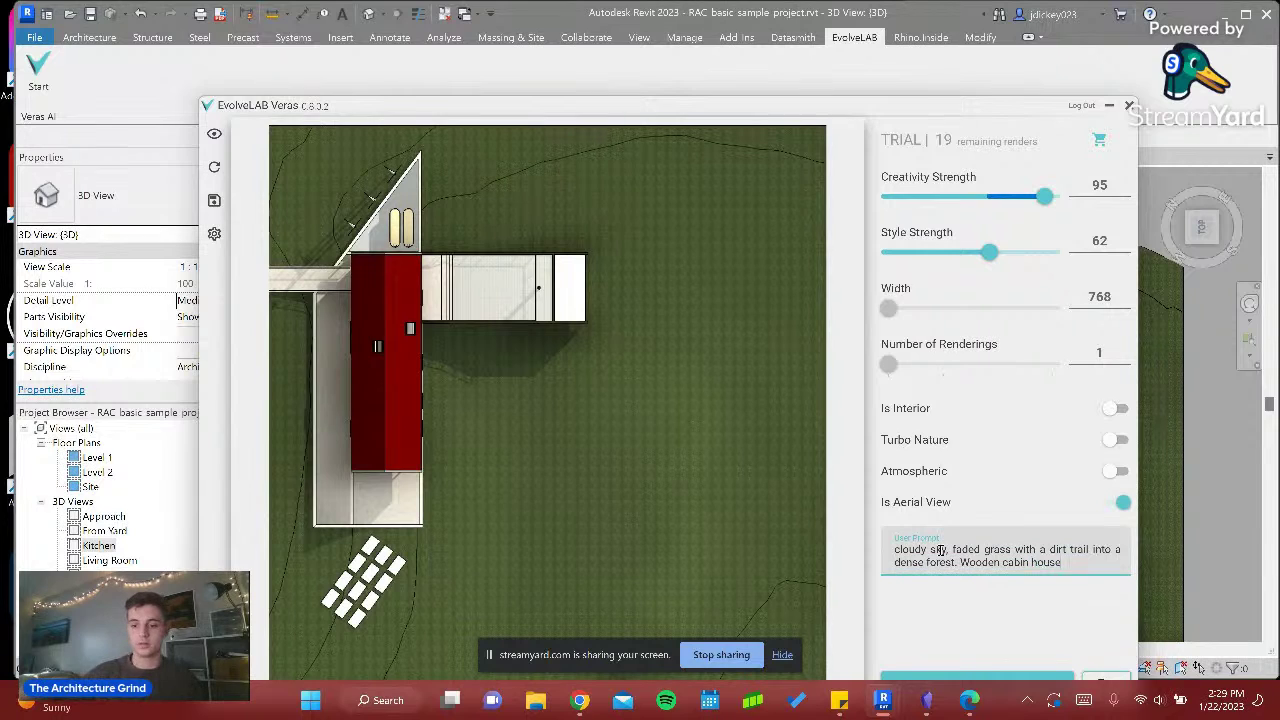
{"action": "left_click", "coordinate": [1031, 679]}
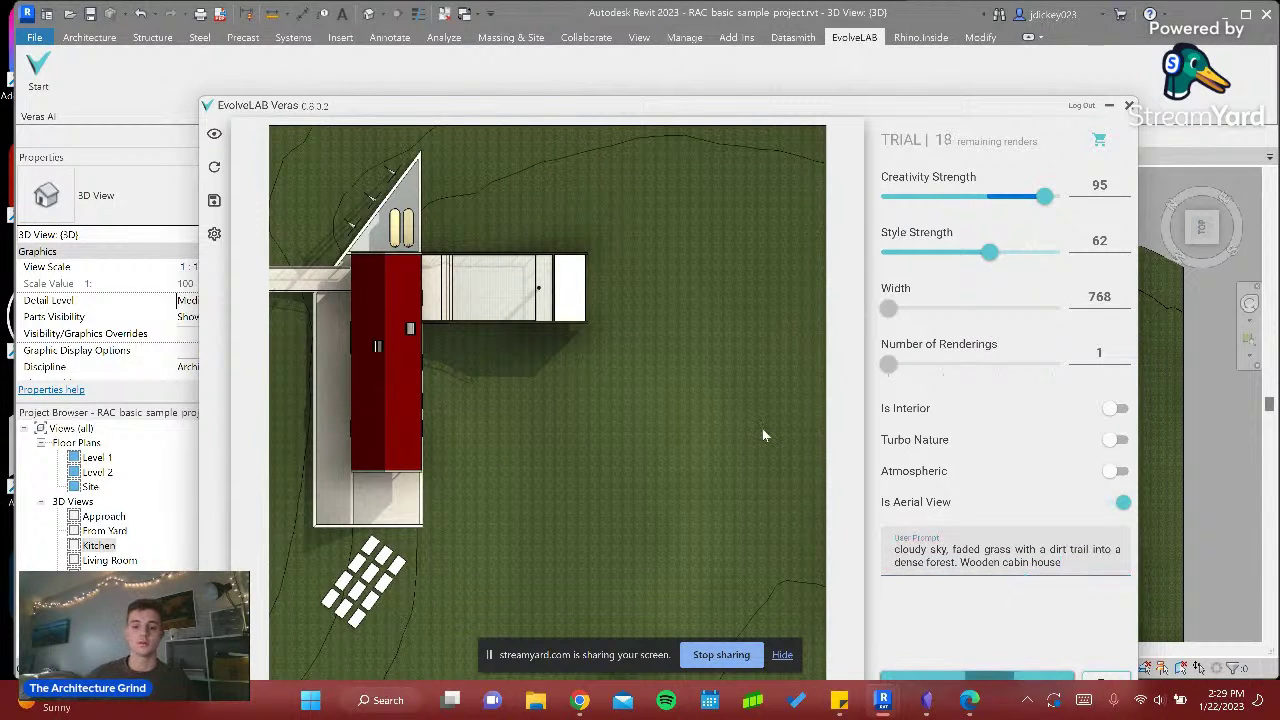
{"action": "left_click_drag", "start_coordinate": [900, 105], "coordinate": [925, 36]}
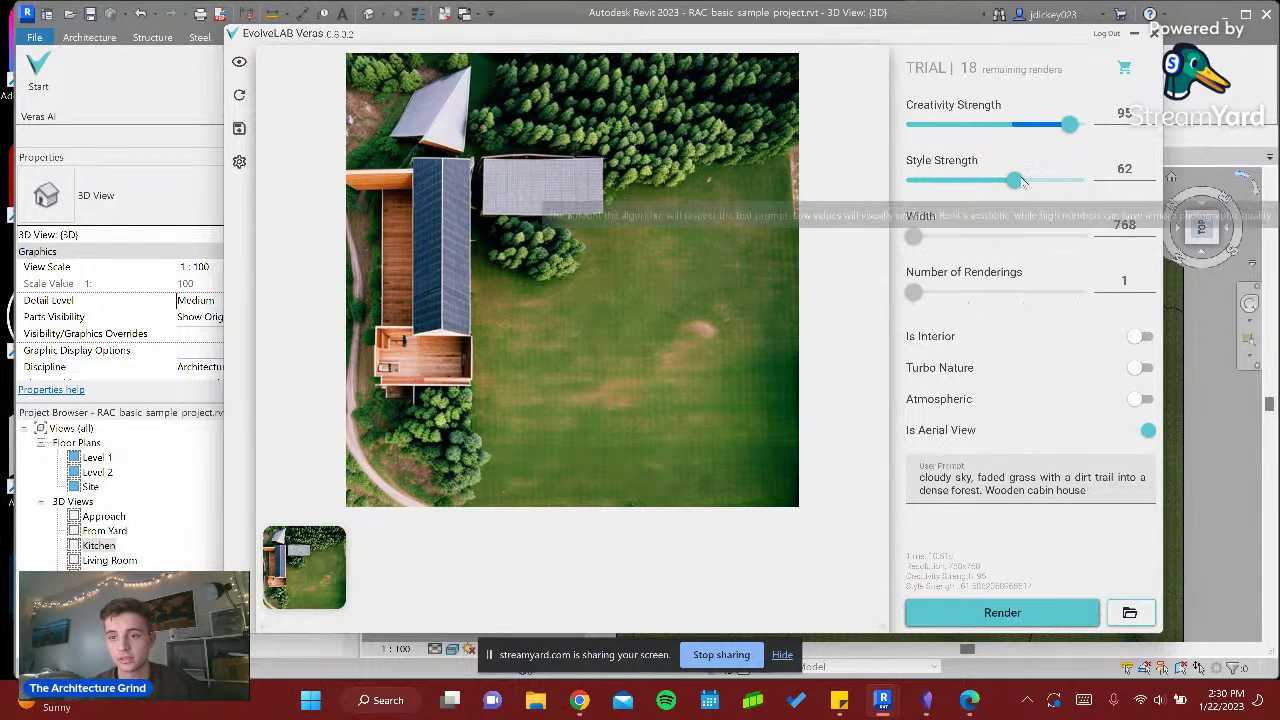
- Set both Creativity Strength and Style Strength to 84
{"action": "left_click_drag", "start_coordinate": [1013, 181], "coordinate": [1046, 181]}
{"action": "left_click_drag", "start_coordinate": [1070, 124], "coordinate": [1052, 130]}
{"action": "left_click_drag", "start_coordinate": [1046, 181], "coordinate": [1052, 181]}
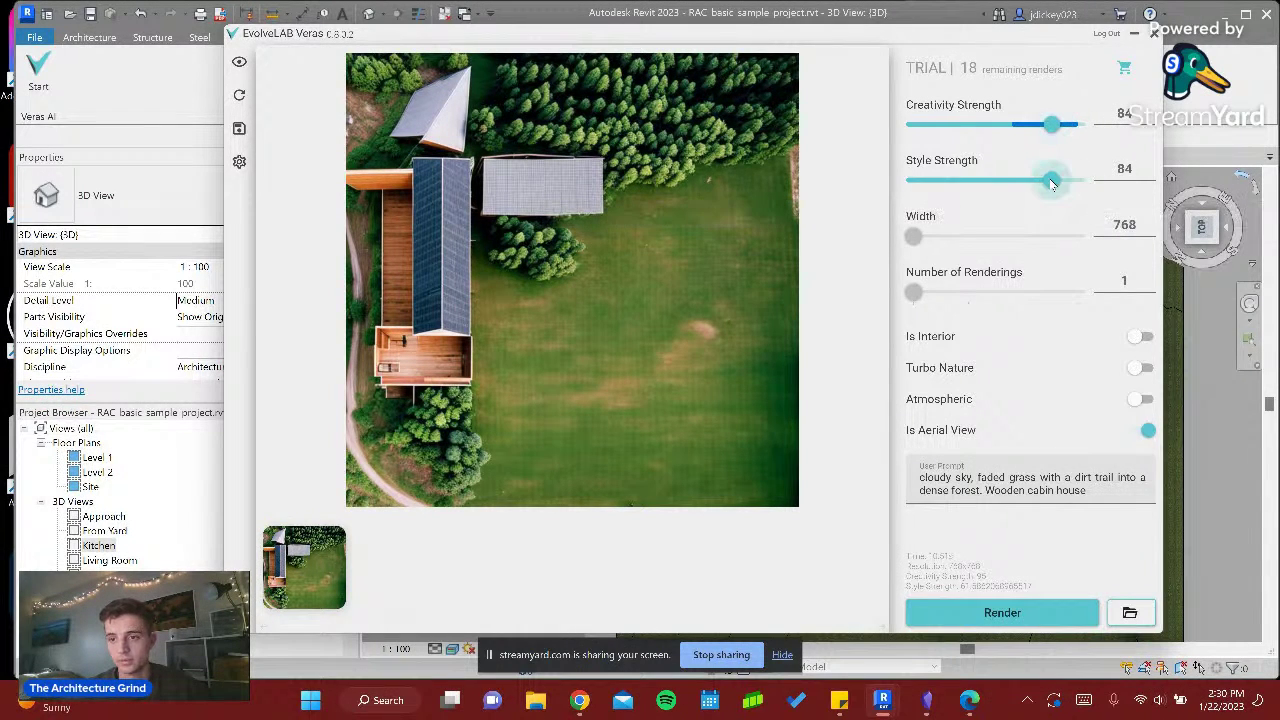
- Append "smoke from chimney" to the end of the aerial view prompt
{"action": "left_click", "coordinate": [1087, 490]}
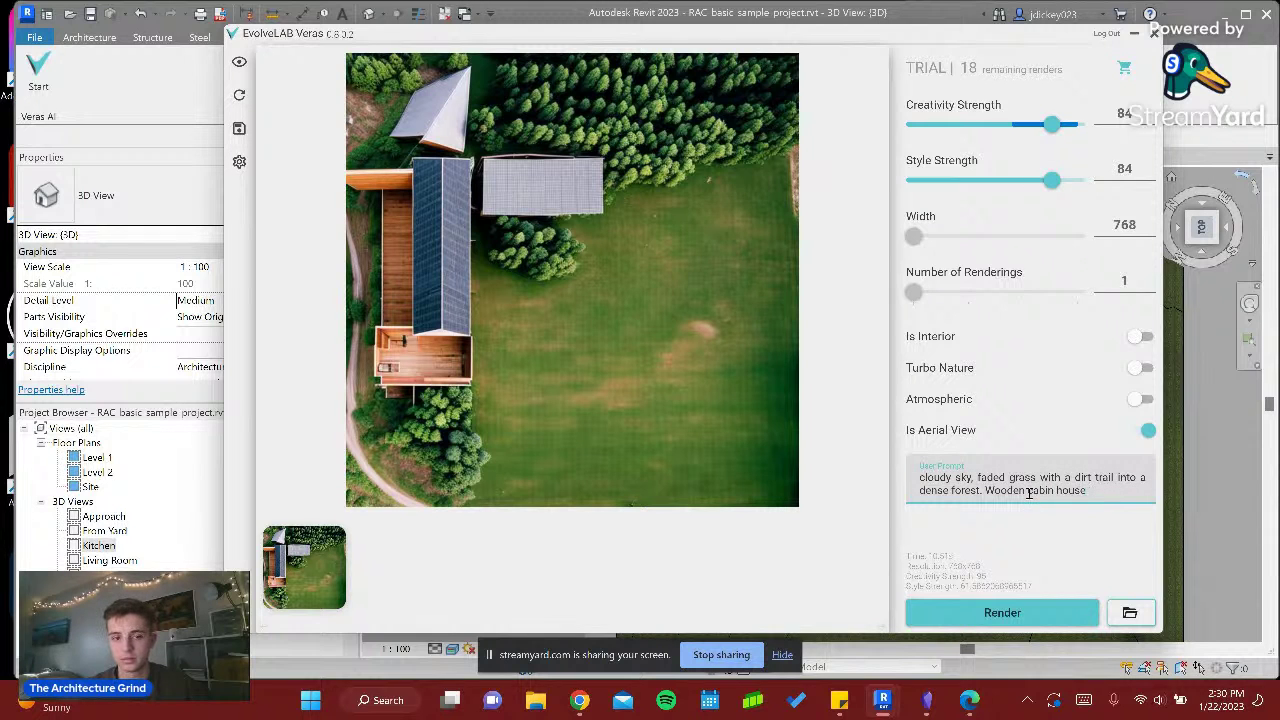
{"action": "type", "text": "smo"}
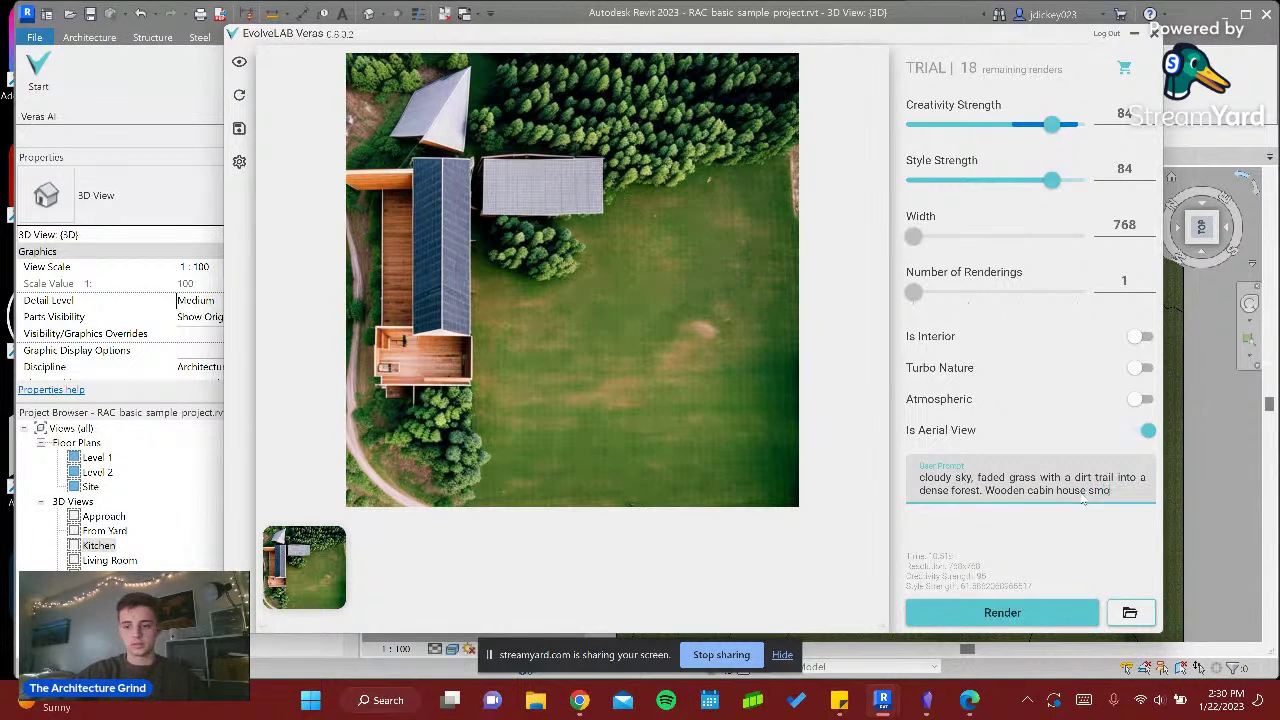
{"action": "type", "text": "ke from chim"}
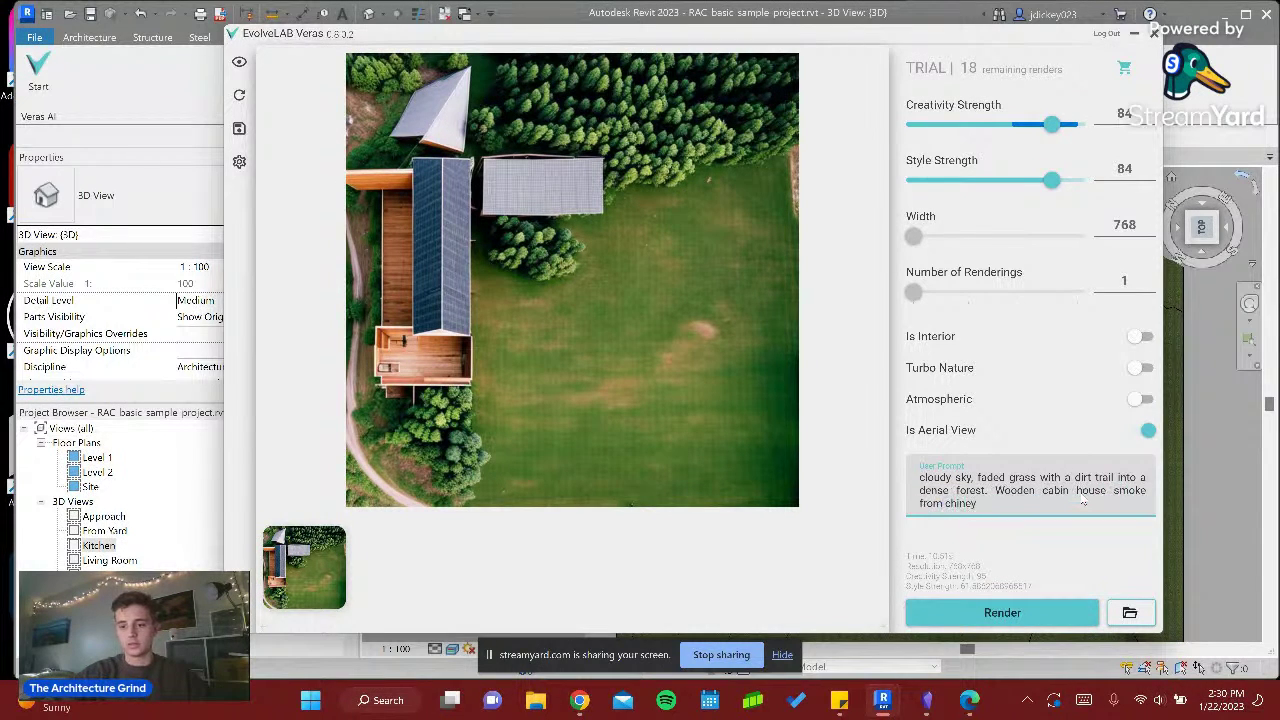
{"action": "type", "text": "ney"}
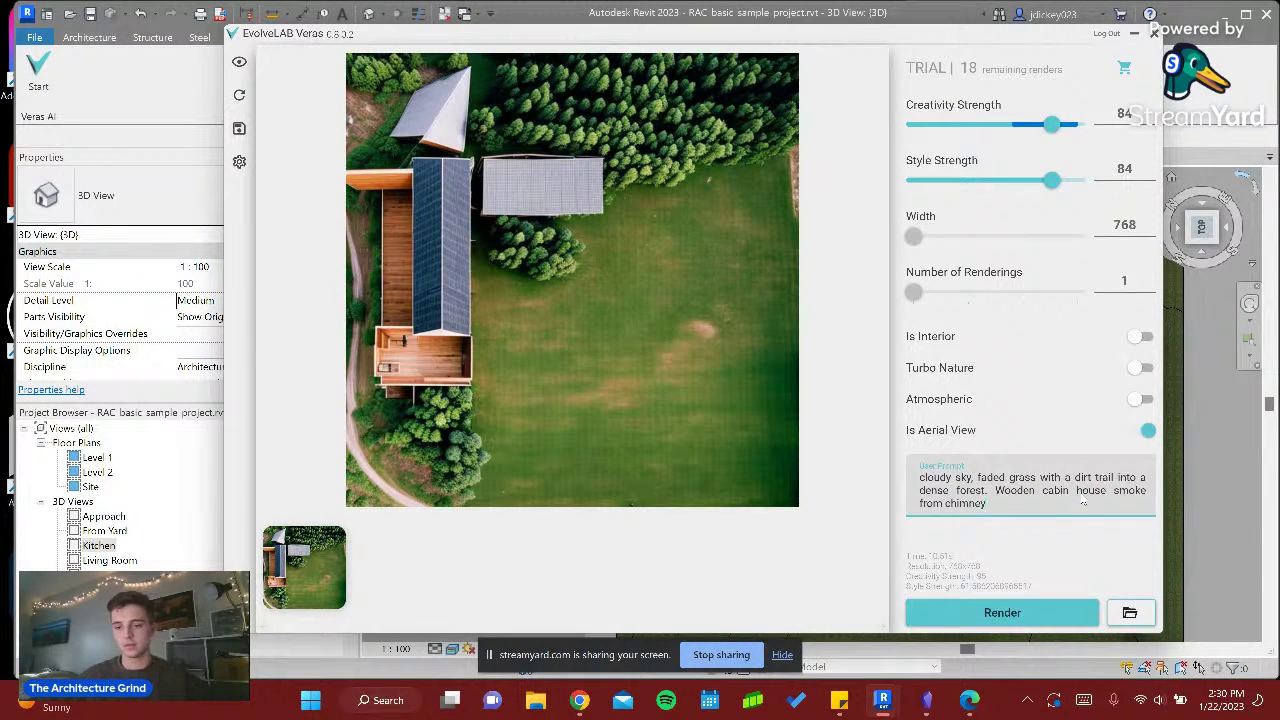
- Insert "reflecting on a pond" after "cloudy sky" in the prompt and render the aerial view again
{"action": "left_click", "coordinate": [976, 478]}
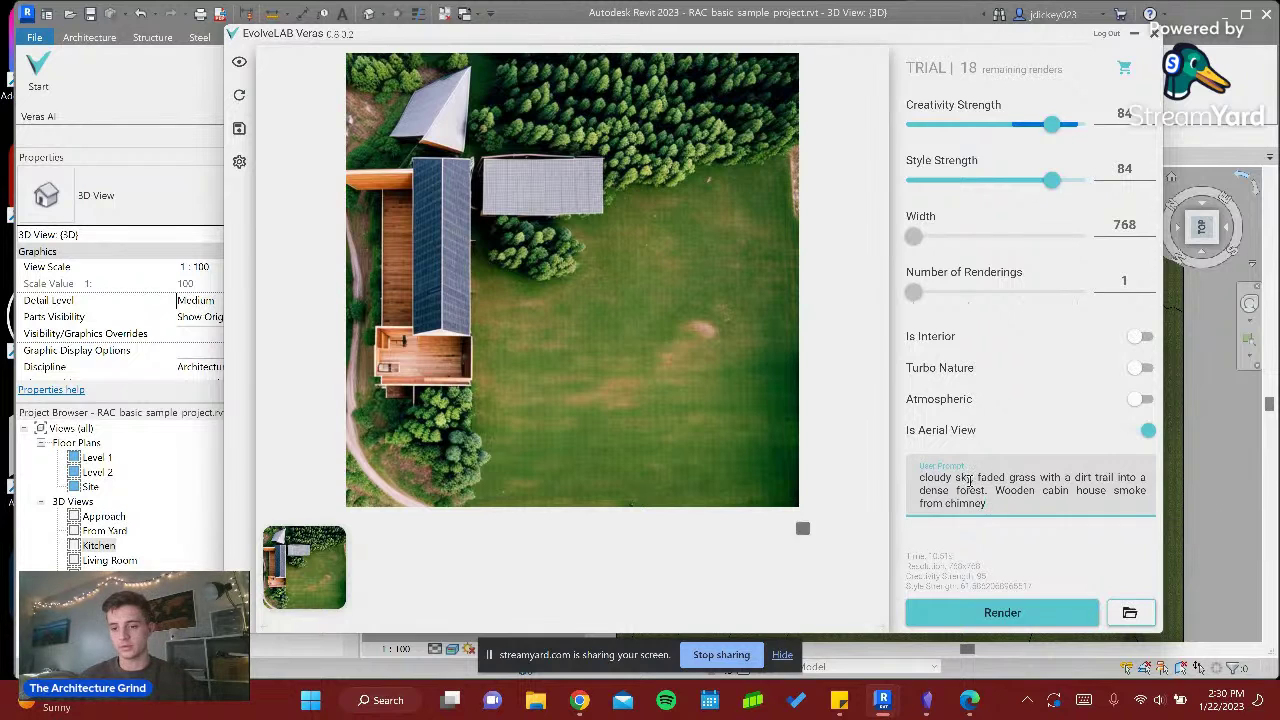
{"action": "key", "text": "BackSpace"}
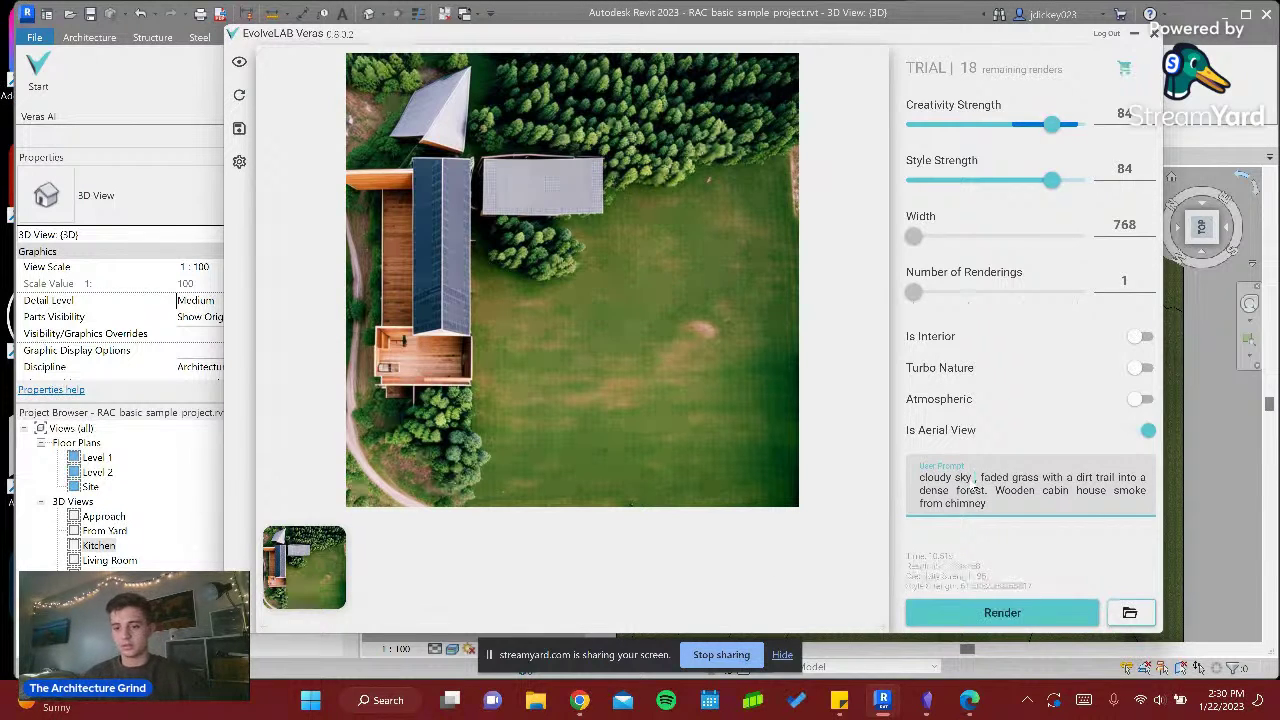
{"action": "type", "text": "reflecting"}
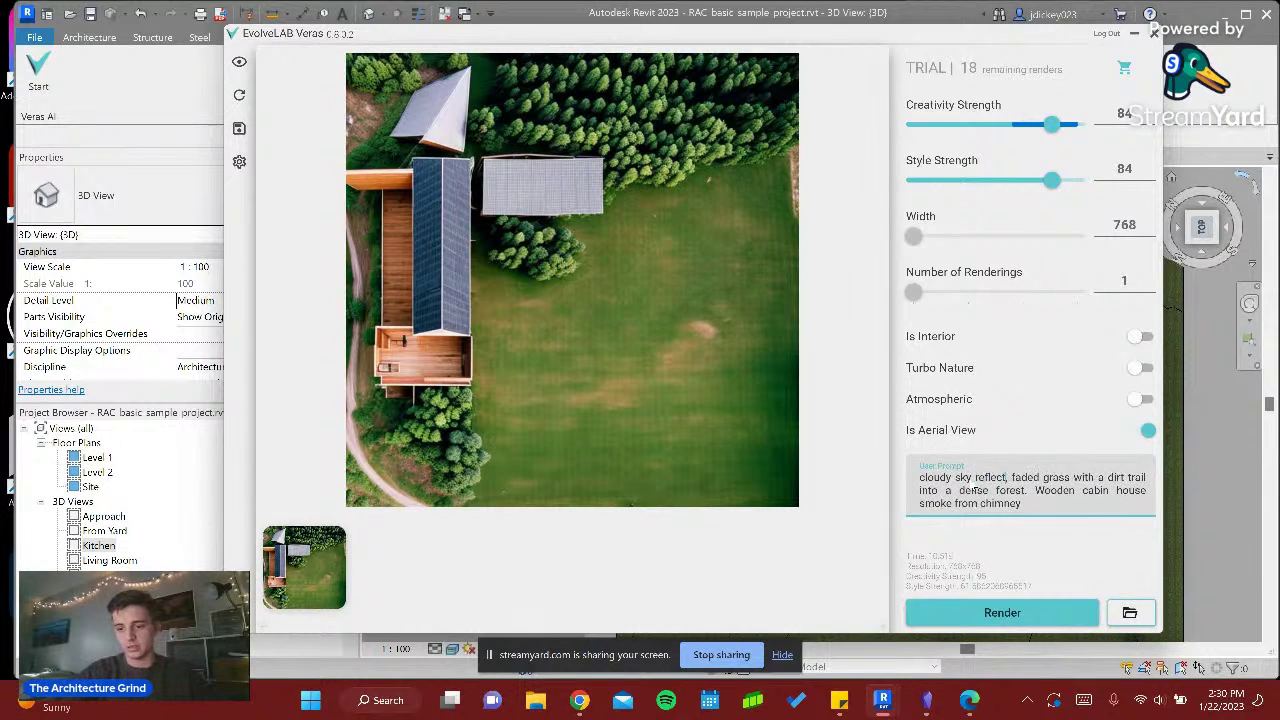
{"action": "type", "text": " on a pond"}
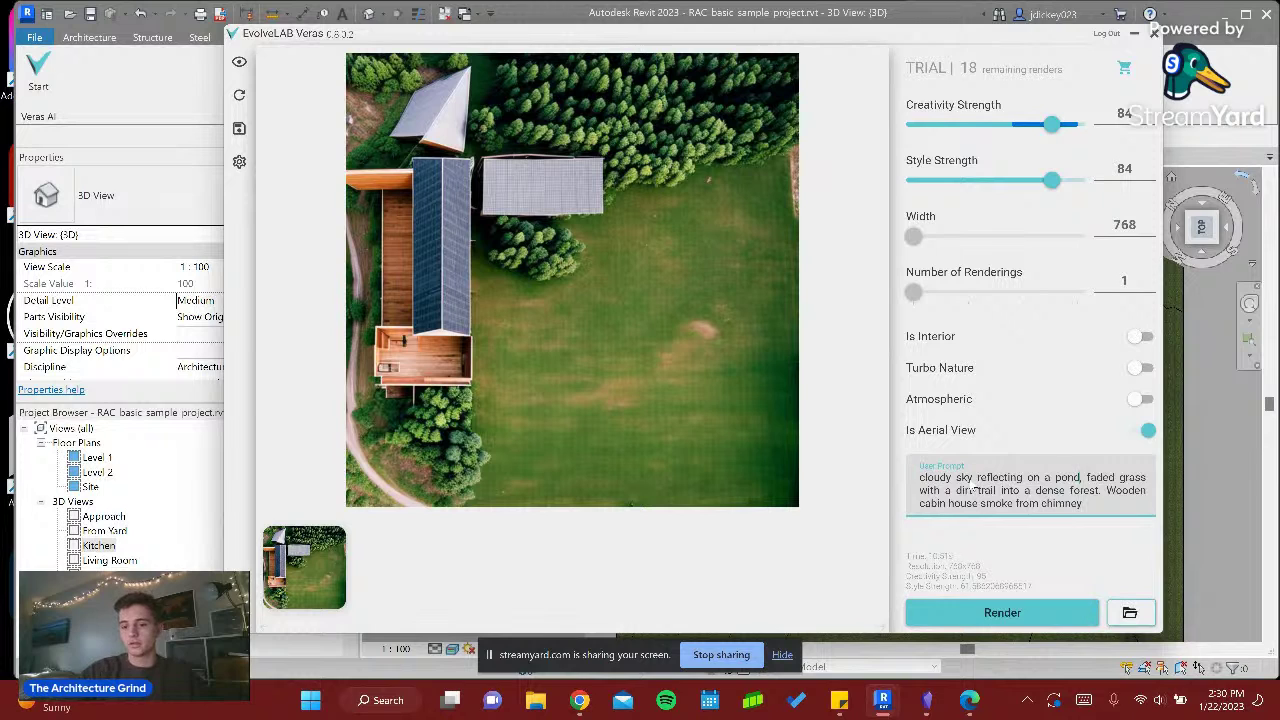
{"action": "left_click", "coordinate": [979, 610]}
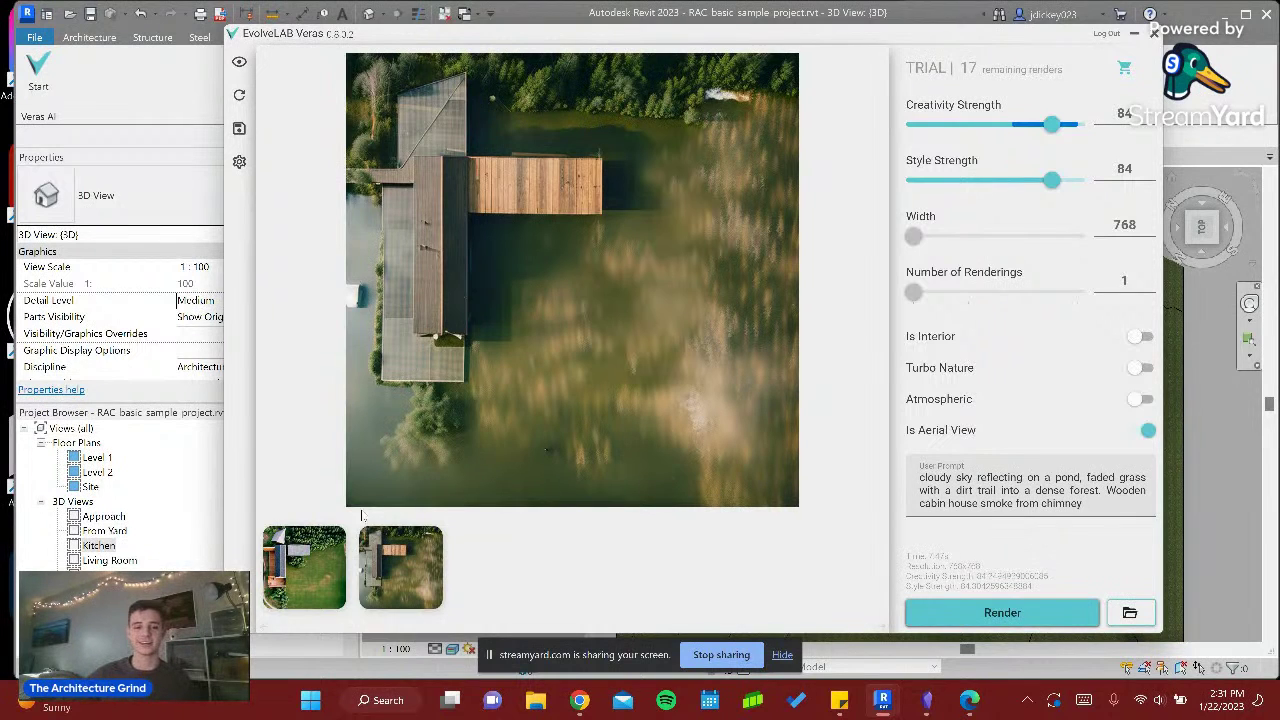
- Compare the two existing aerial renders of the house by viewing each one alternately
{"action": "left_click", "coordinate": [310, 563]}
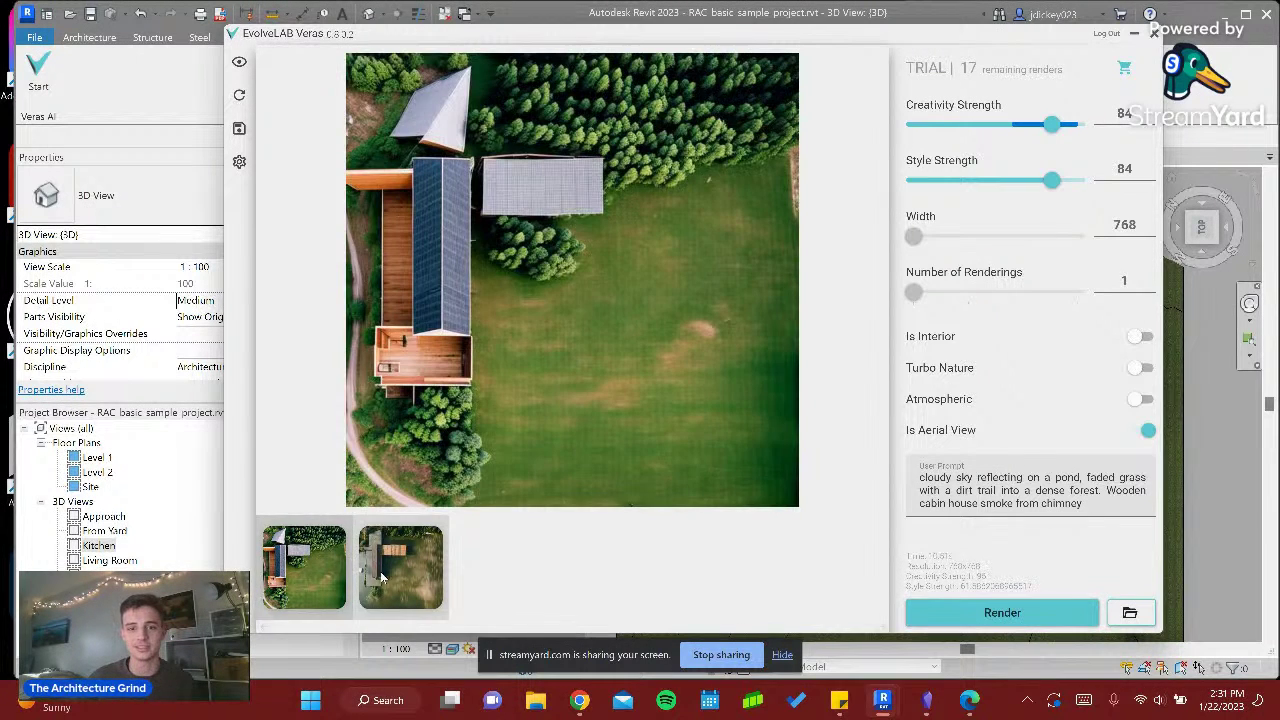
{"action": "left_click", "coordinate": [370, 576]}
{"action": "left_click", "coordinate": [340, 575]}
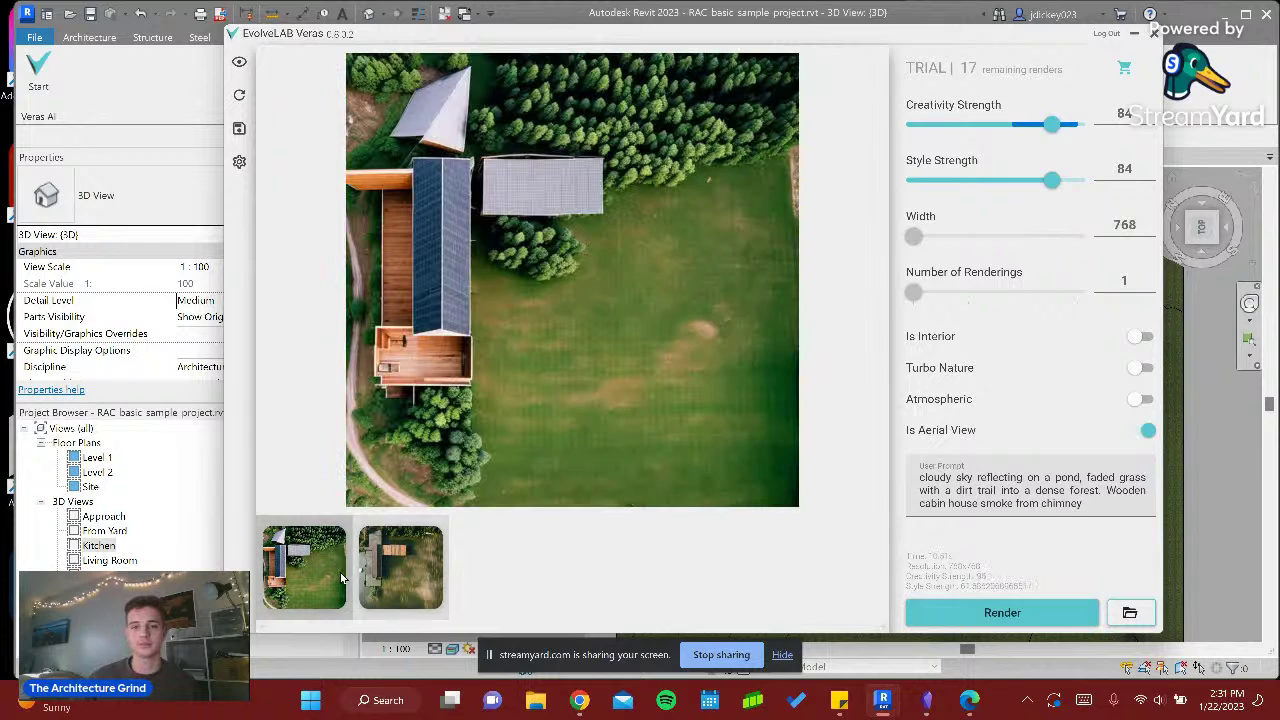
{"action": "left_click", "coordinate": [375, 577]}
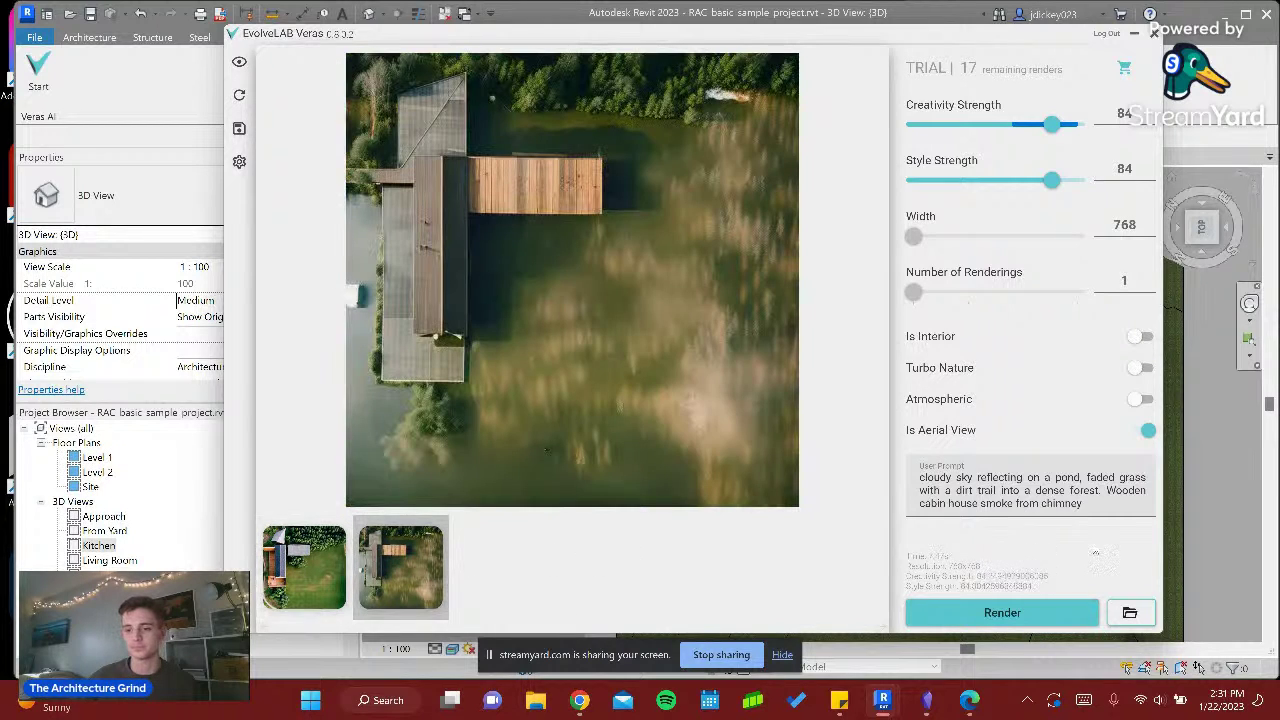
- Replace the user prompt with "a glass green house with a field of flower, beach to a lake" and render the aerial view
{"action": "left_click", "coordinate": [1095, 505]}
{"action": "left_click_drag", "start_coordinate": [1095, 505], "coordinate": [921, 476]}
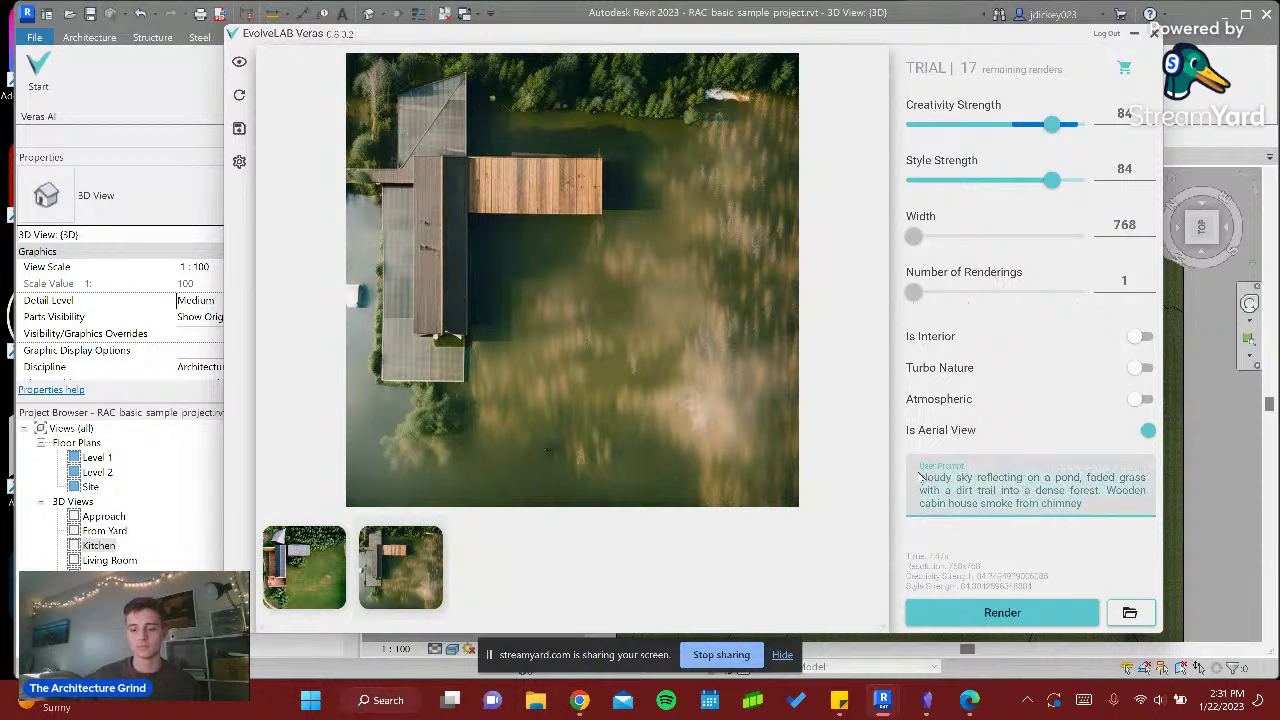
{"action": "type", "text": "a"}
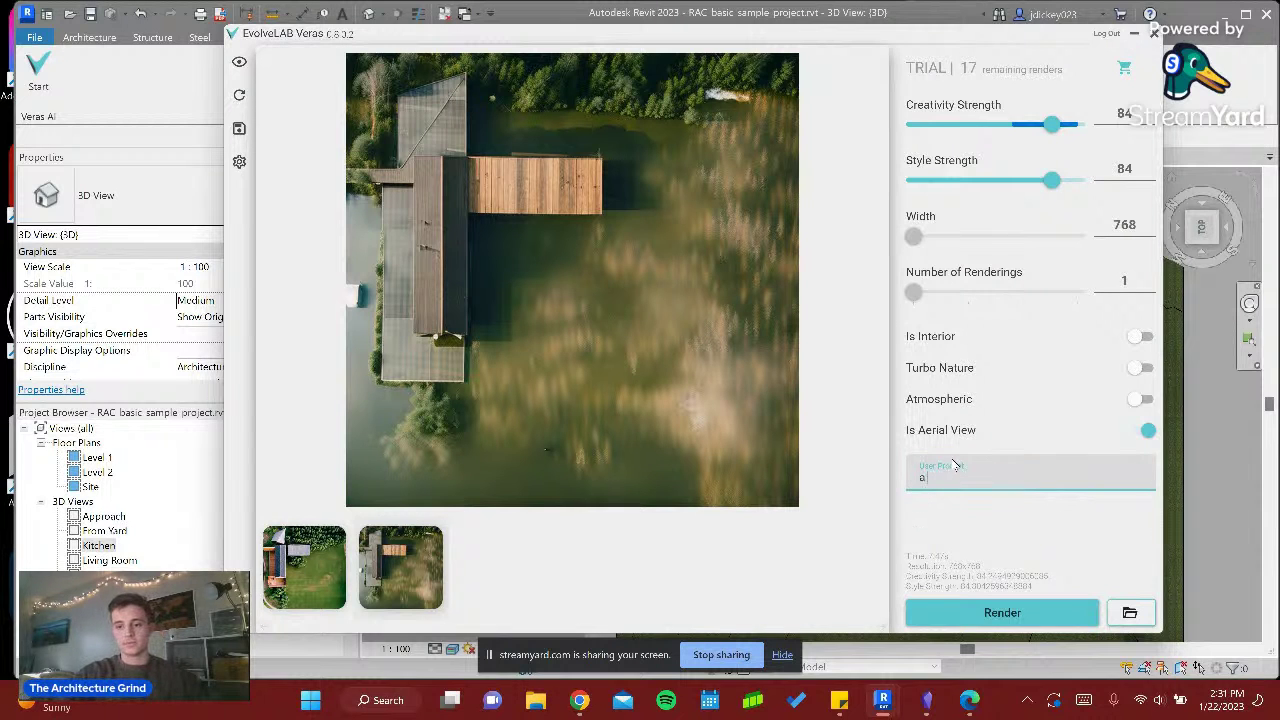
{"action": "type", "text": ","}
{"action": "type", "text": " glass green house"}
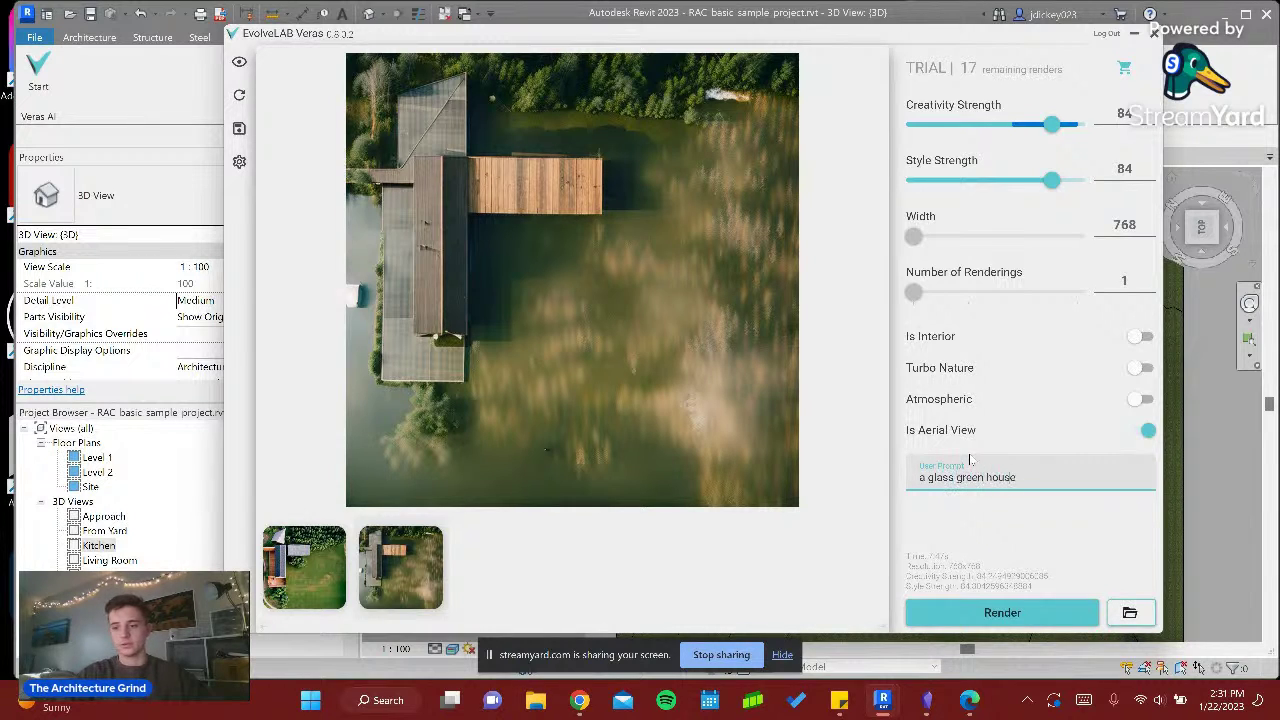
{"action": "type", "text": " with a field of flo"}
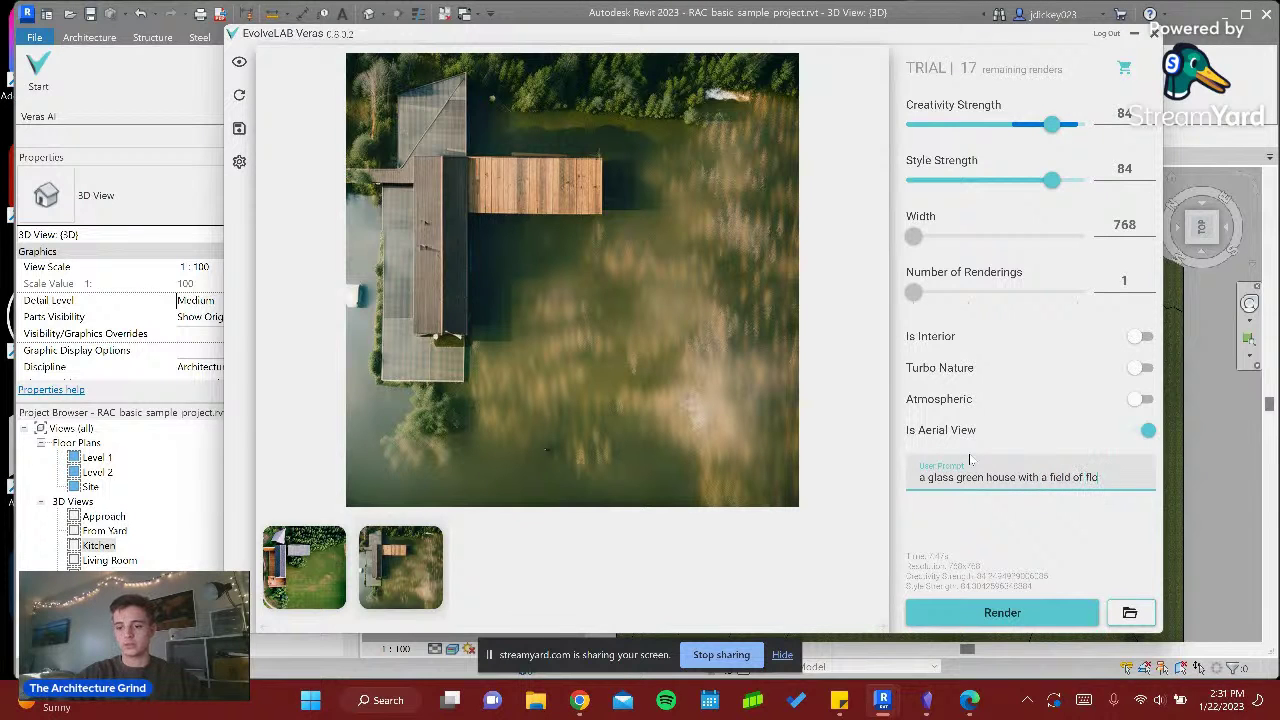
{"action": "type", "text": "ewbeach to a lake"}
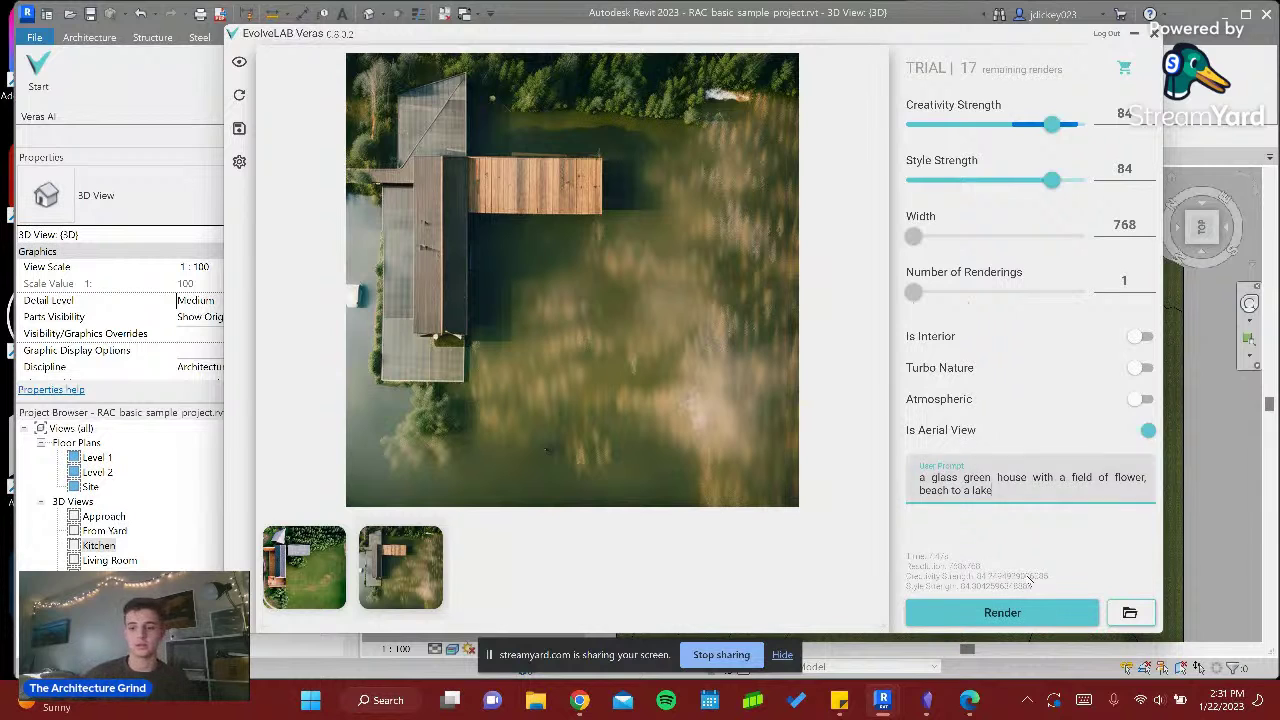
{"action": "left_click", "coordinate": [1045, 610]}
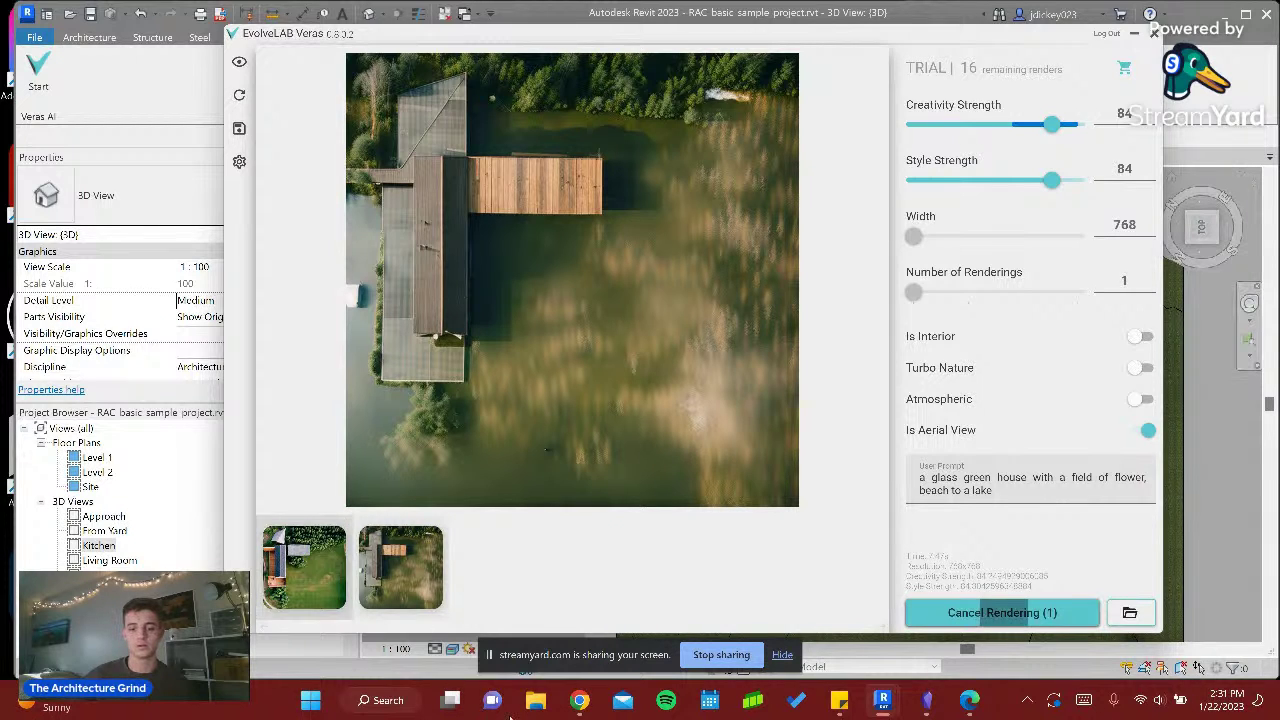
{"action": "mouse_move", "coordinate": [580, 703]}
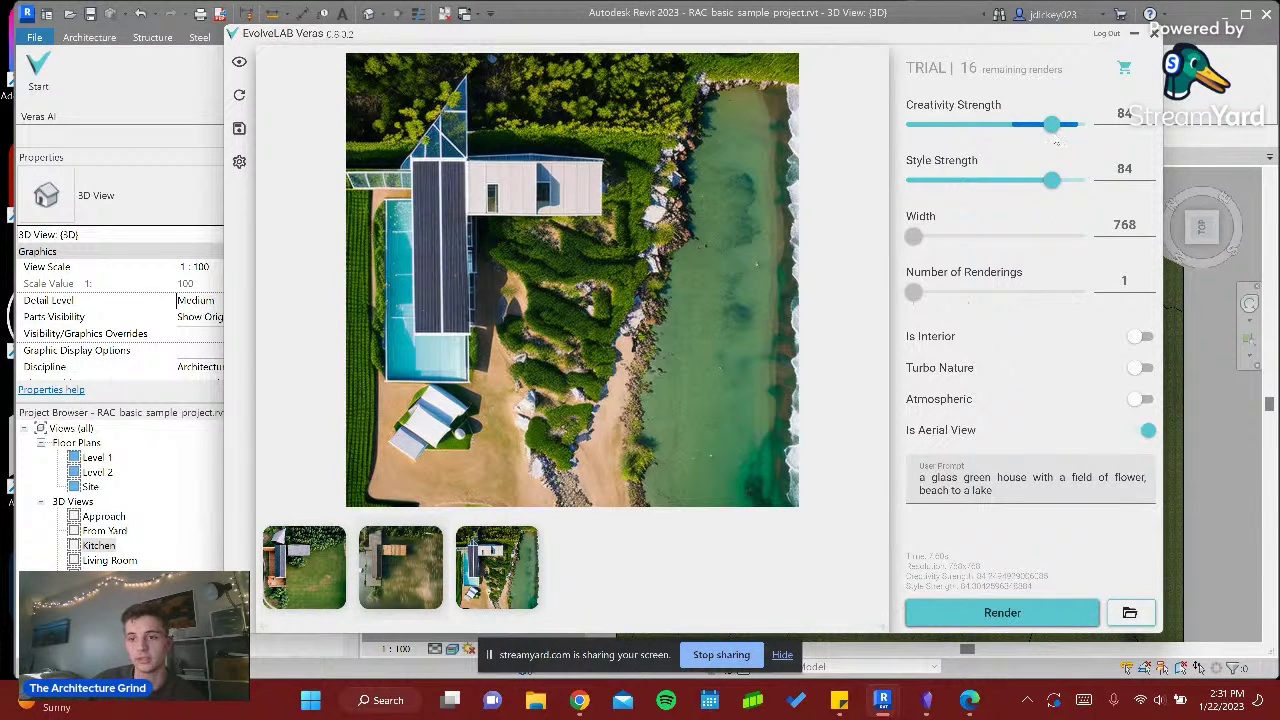
- Set Creativity Strength to 71 and Style Strength to 72, and clear the entire user prompt
{"action": "mouse_move", "coordinate": [1052, 126]}
{"action": "left_mouse_down"}
{"action": "mouse_move", "coordinate": [1022, 128]}
{"action": "mouse_move", "coordinate": [1034, 130]}
{"action": "left_mouse_up"}
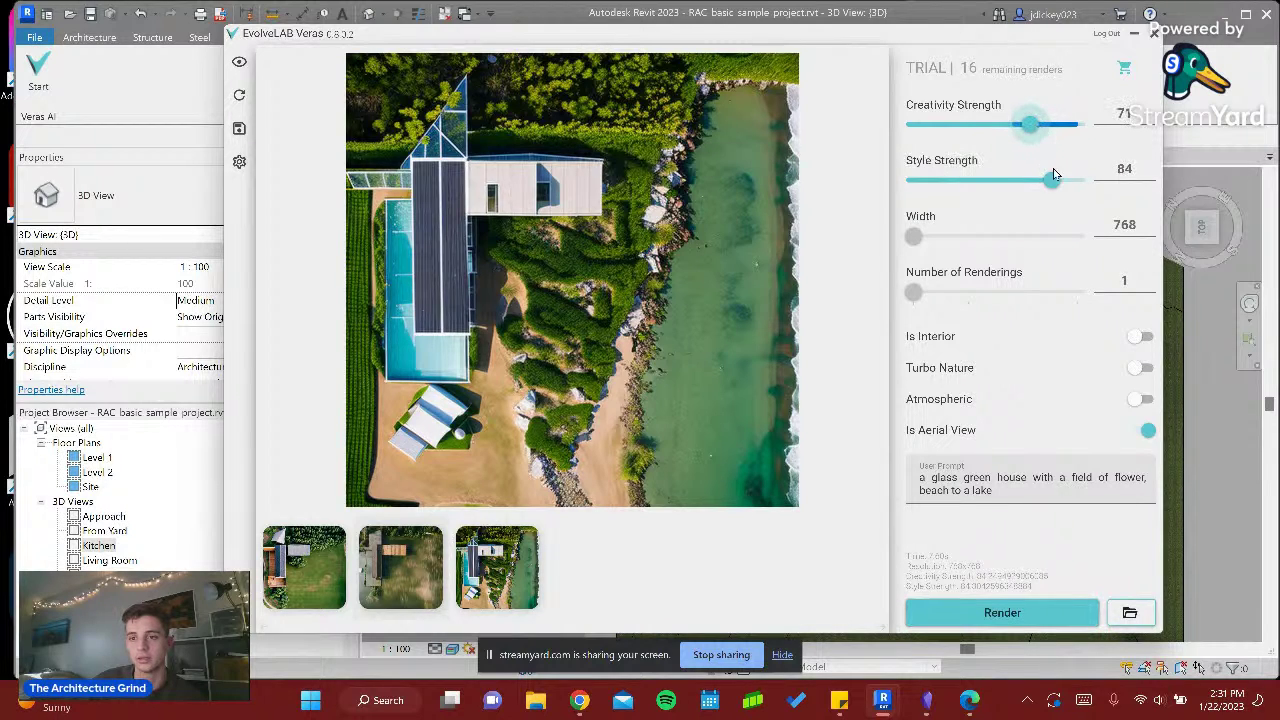
{"action": "left_click_drag", "start_coordinate": [1052, 180], "coordinate": [1032, 187]}
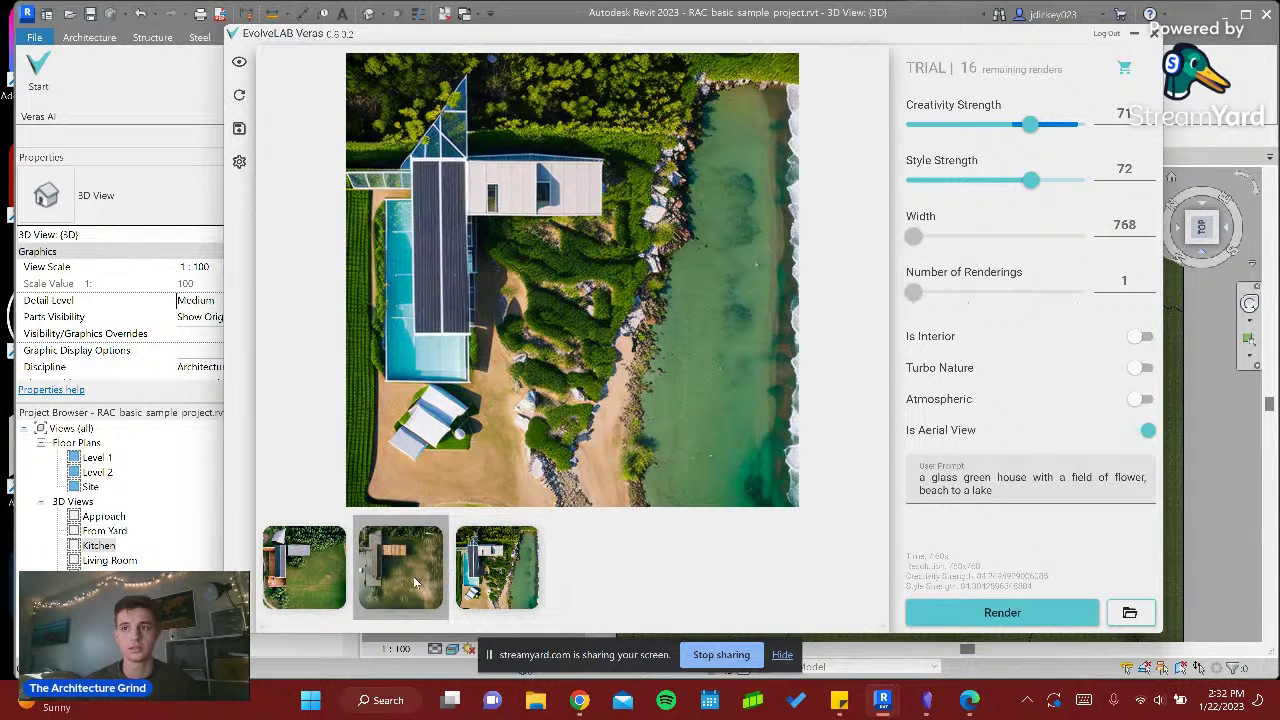
{"action": "left_click", "coordinate": [993, 494]}
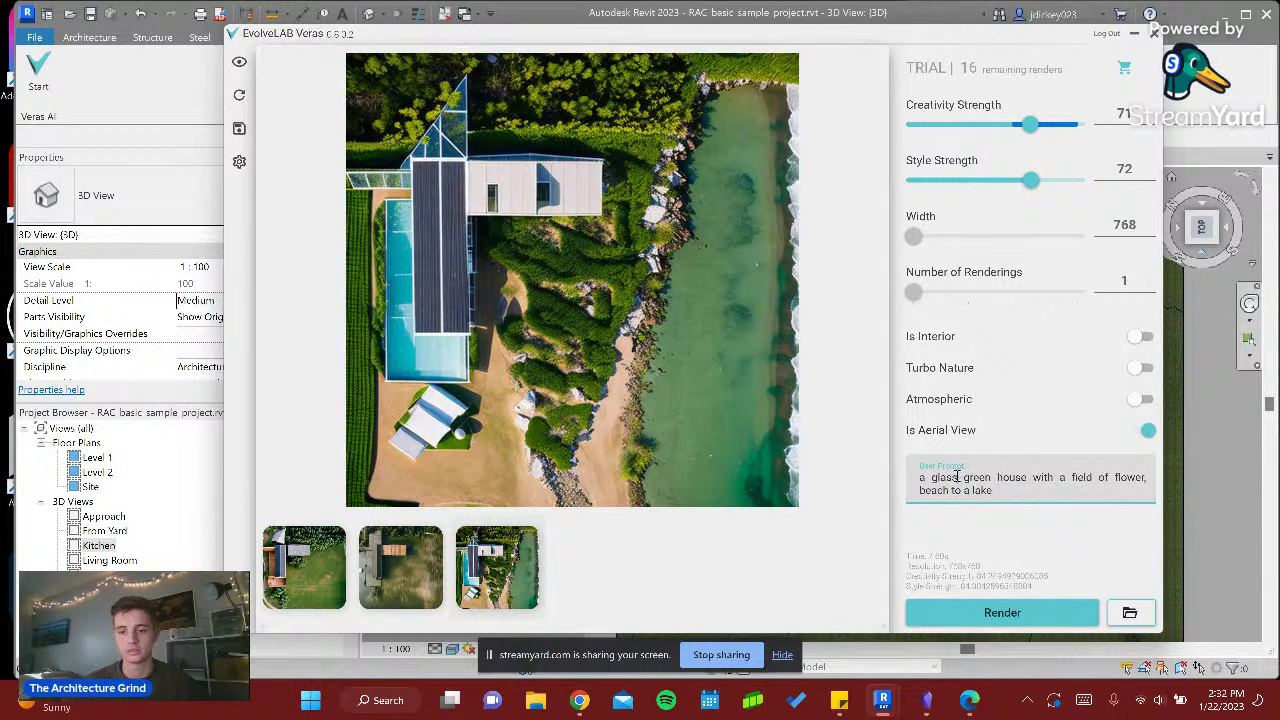
{"action": "left_click_drag", "start_coordinate": [1026, 478], "coordinate": [930, 485]}
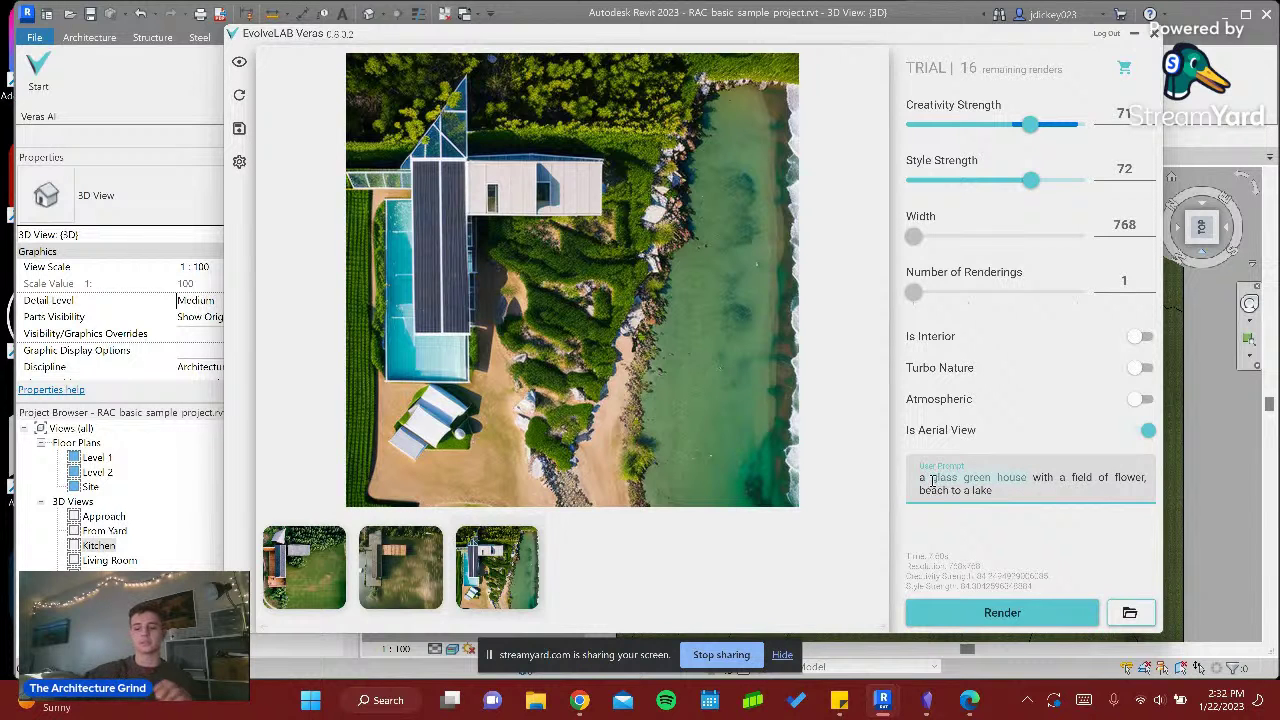
{"action": "key", "text": "BackSpace"}
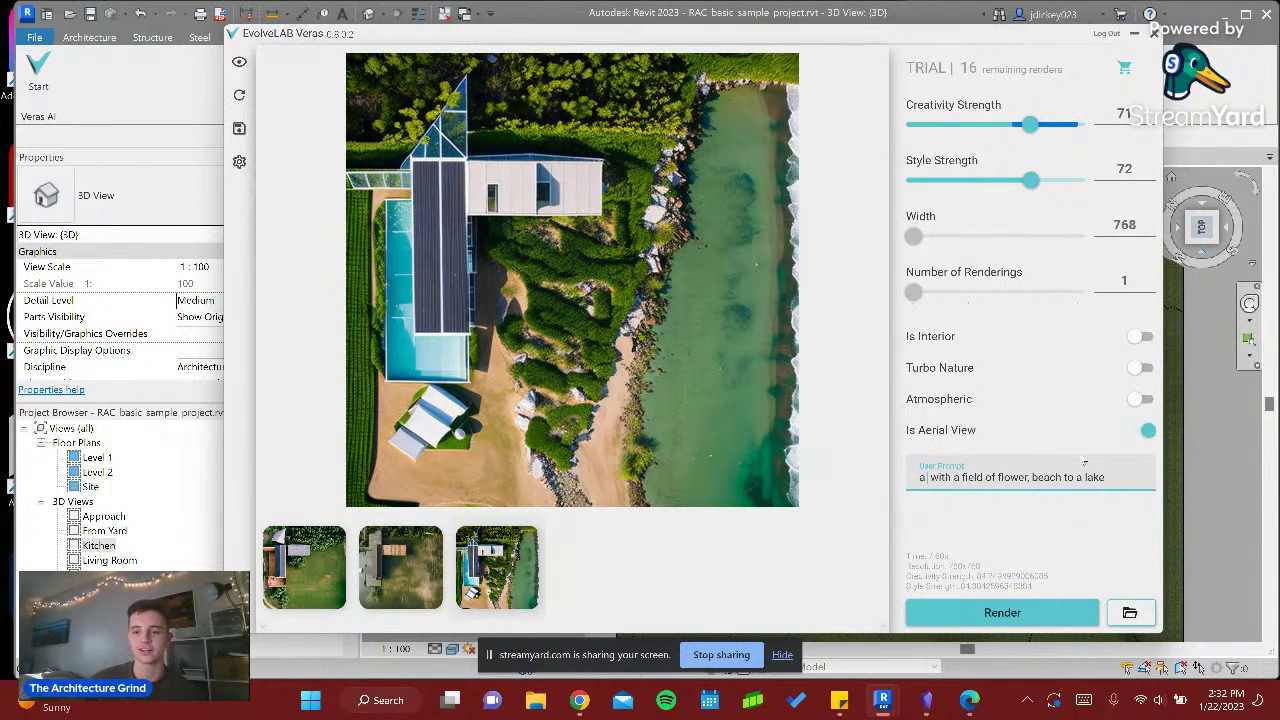
{"action": "left_click_drag", "start_coordinate": [1110, 490], "coordinate": [920, 484]}
{"action": "key", "text": "BackSpace"}
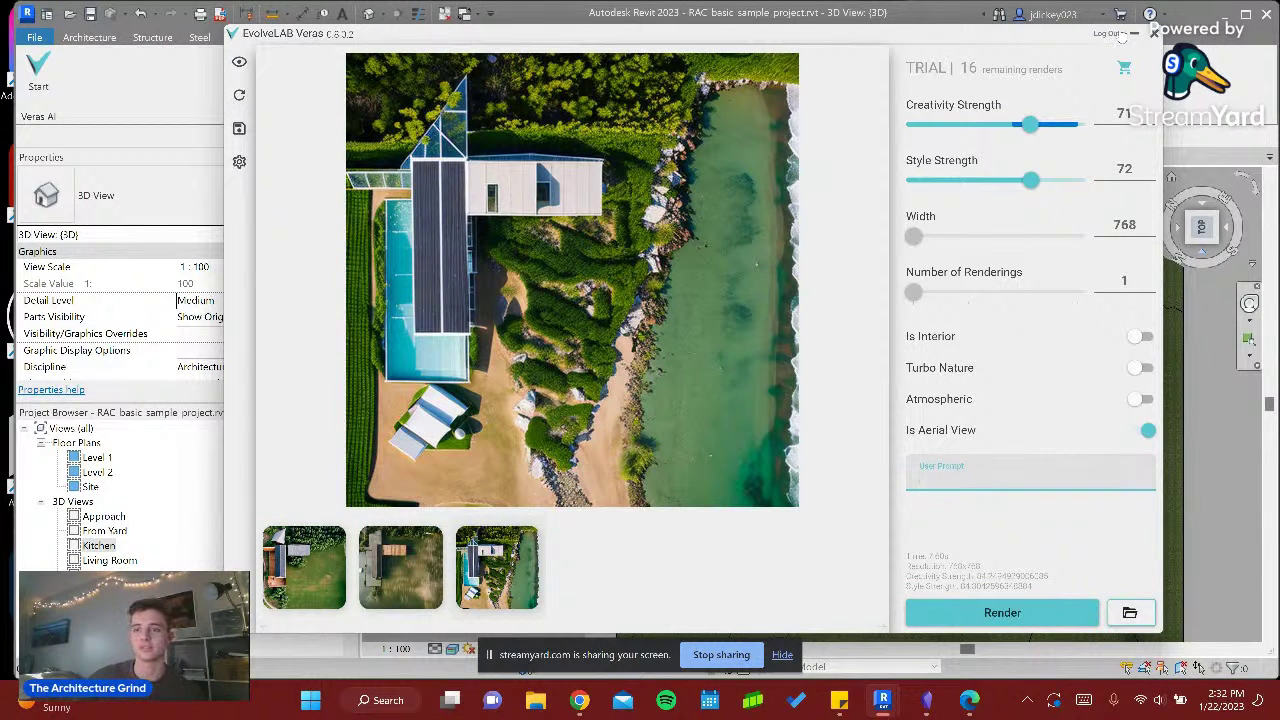
- Switch to Revit, open the Approach 3D view and set its visual style to Realistic
{"action": "left_click", "coordinate": [1136, 35]}
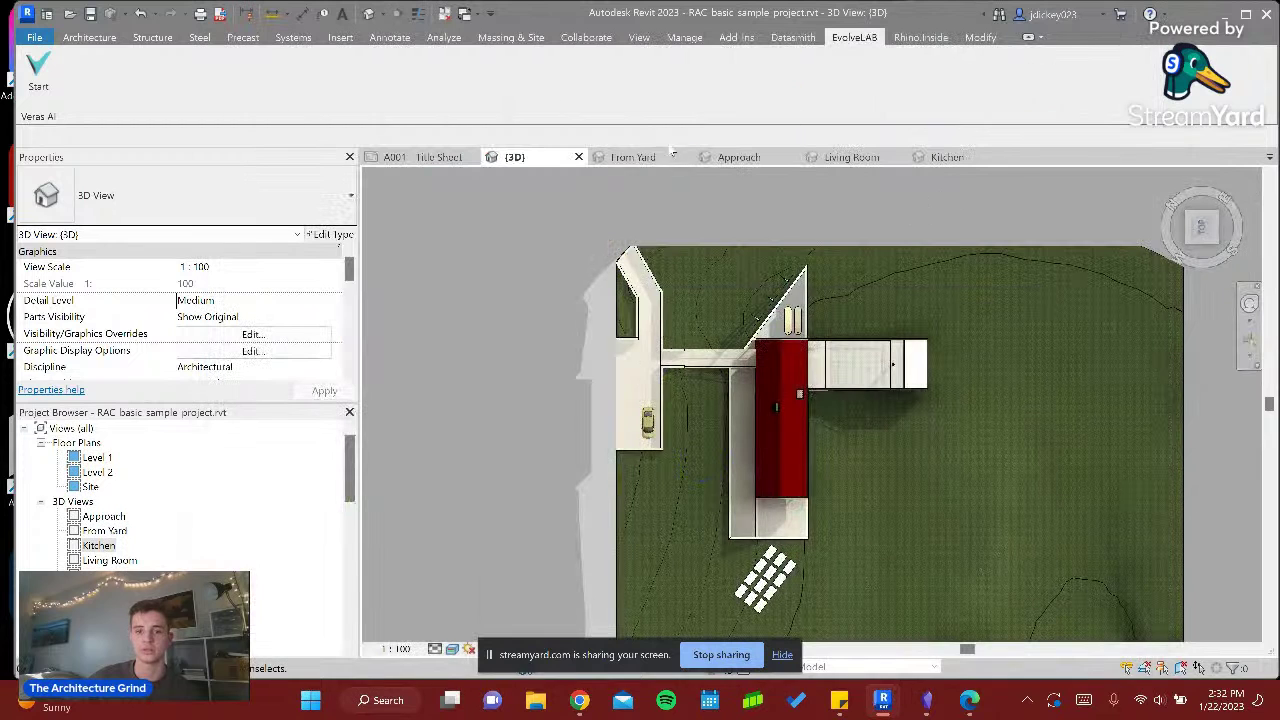
{"action": "left_click", "coordinate": [680, 156]}
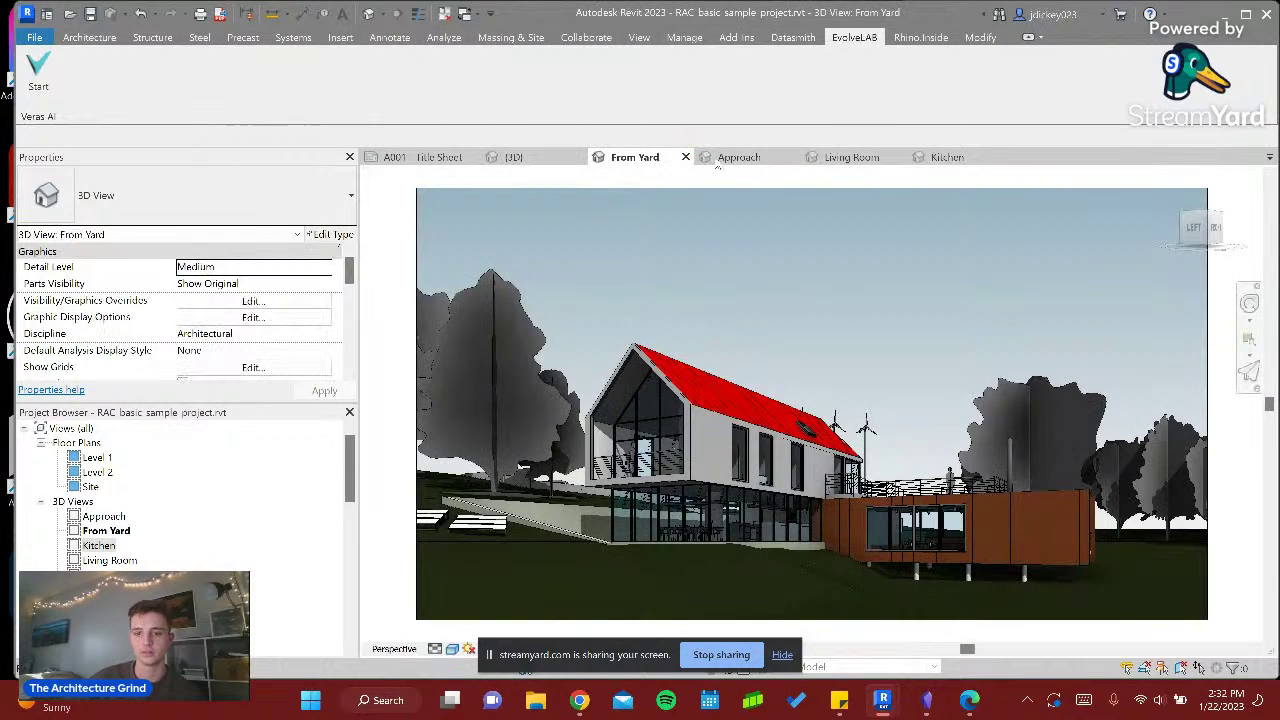
{"action": "left_click", "coordinate": [745, 160]}
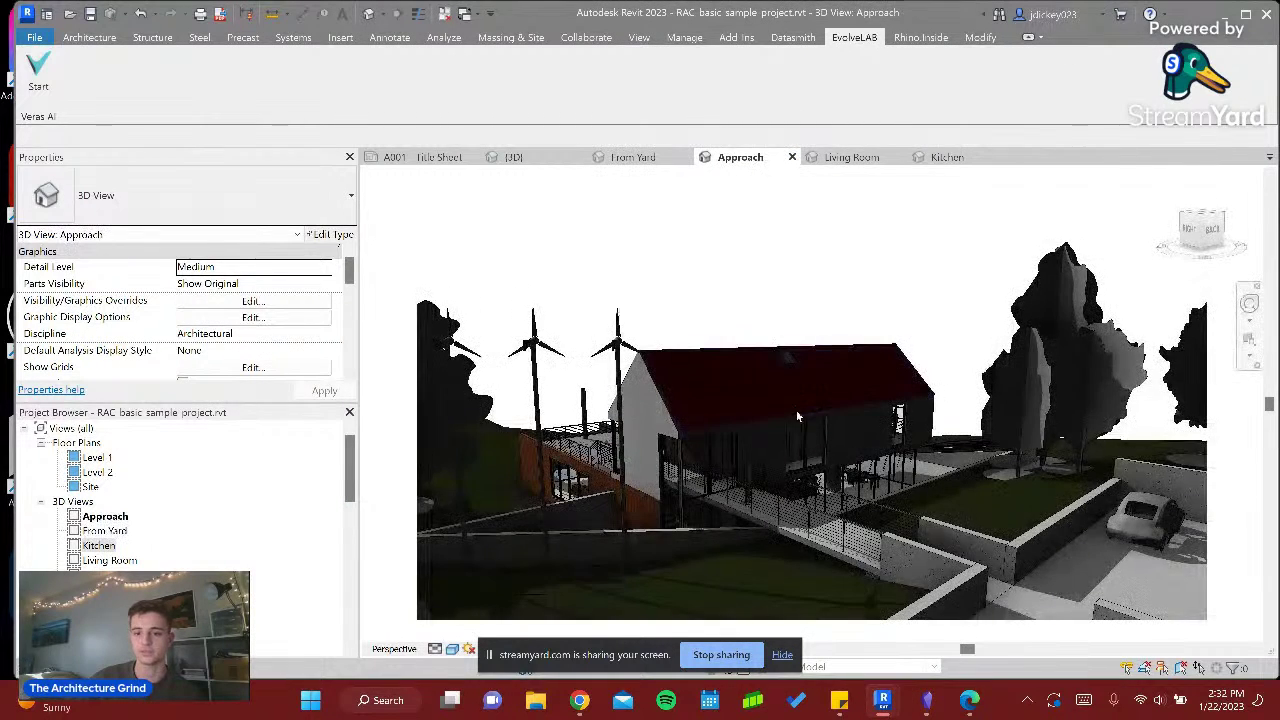
{"action": "left_click", "coordinate": [452, 649]}
{"action": "left_click", "coordinate": [481, 633]}
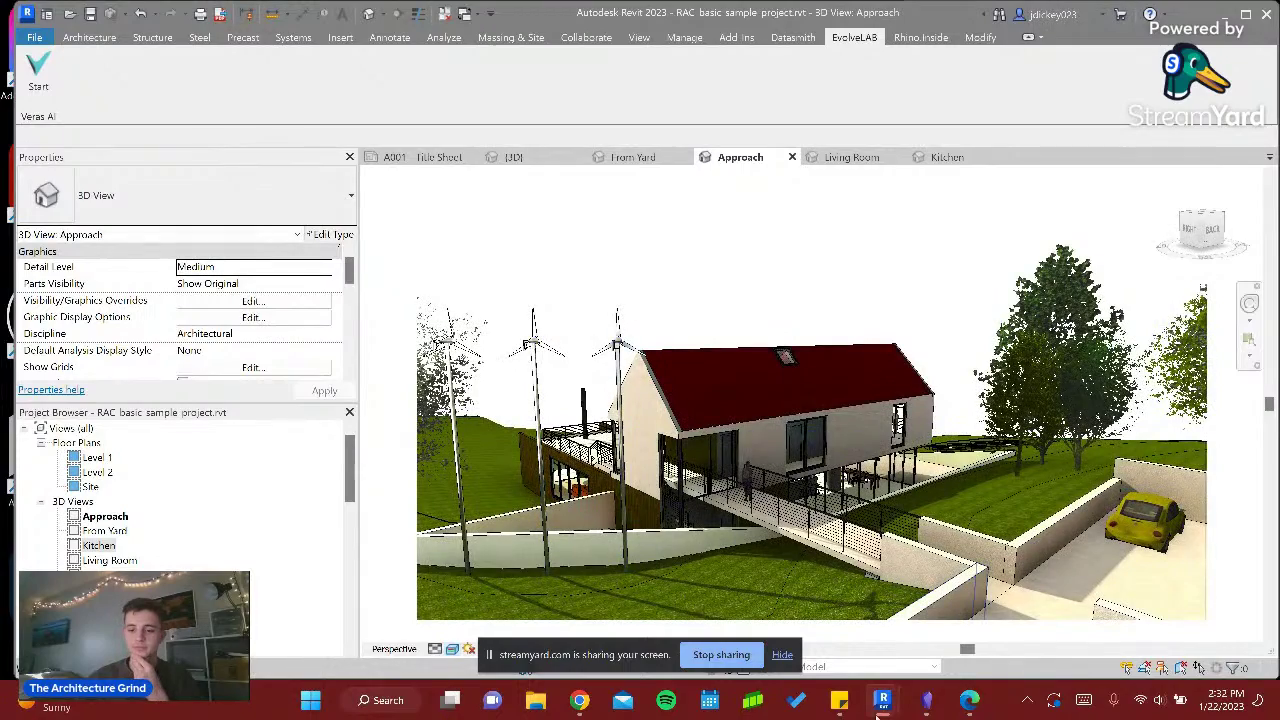
- Switch to Veras and enter the user prompt "green wall, wooden exterior, foggy day with rays of sun shining through"
{"action": "left_click", "coordinate": [972, 625]}
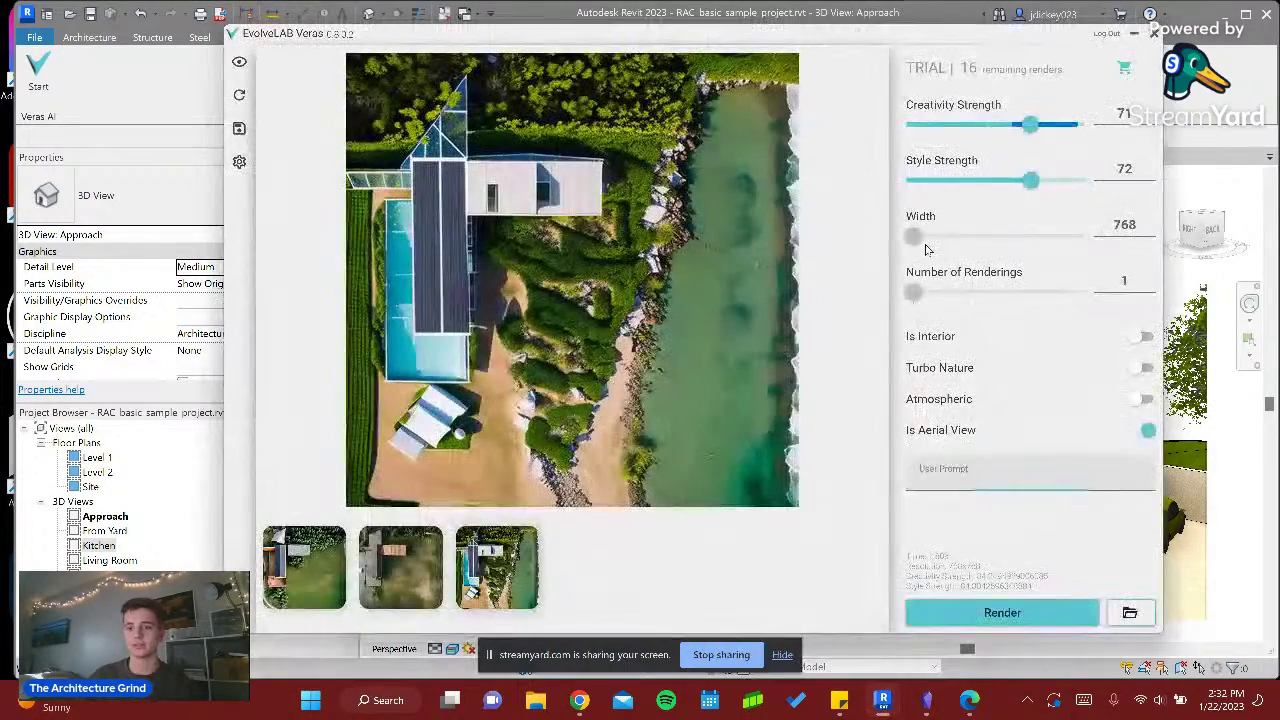
{"action": "left_click", "coordinate": [1011, 471]}
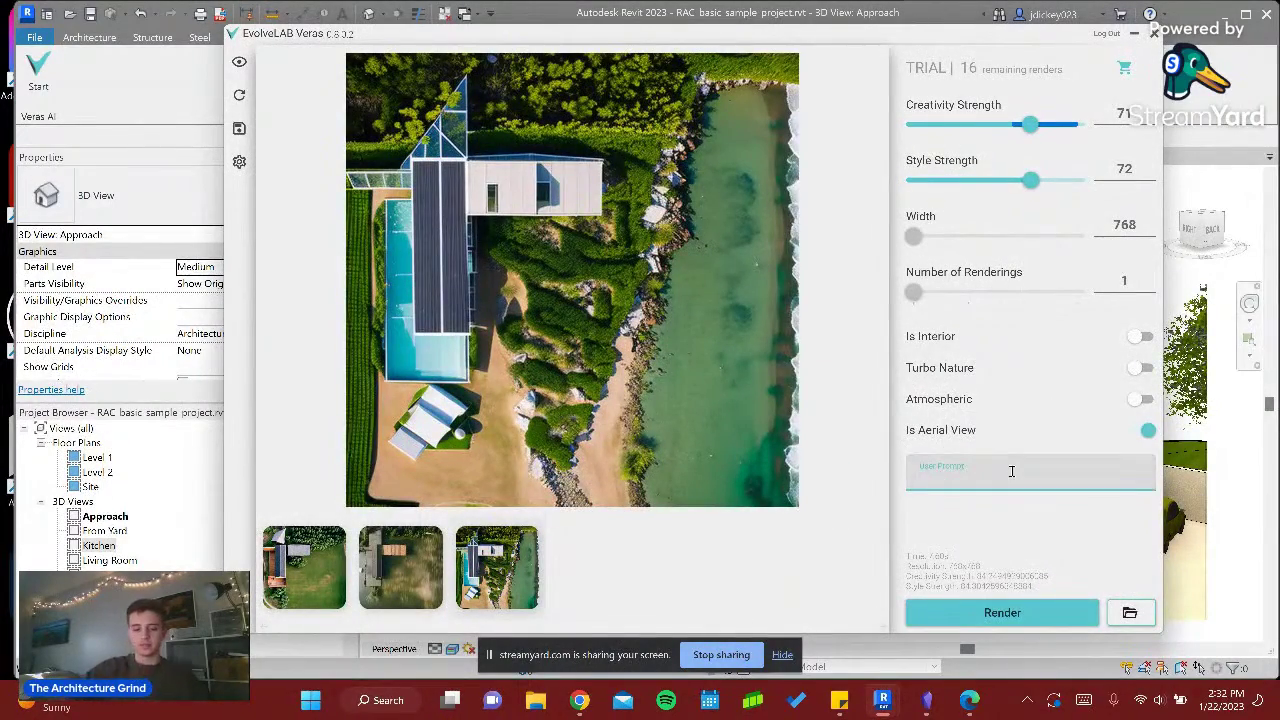
{"action": "left_click", "coordinate": [1003, 450]}
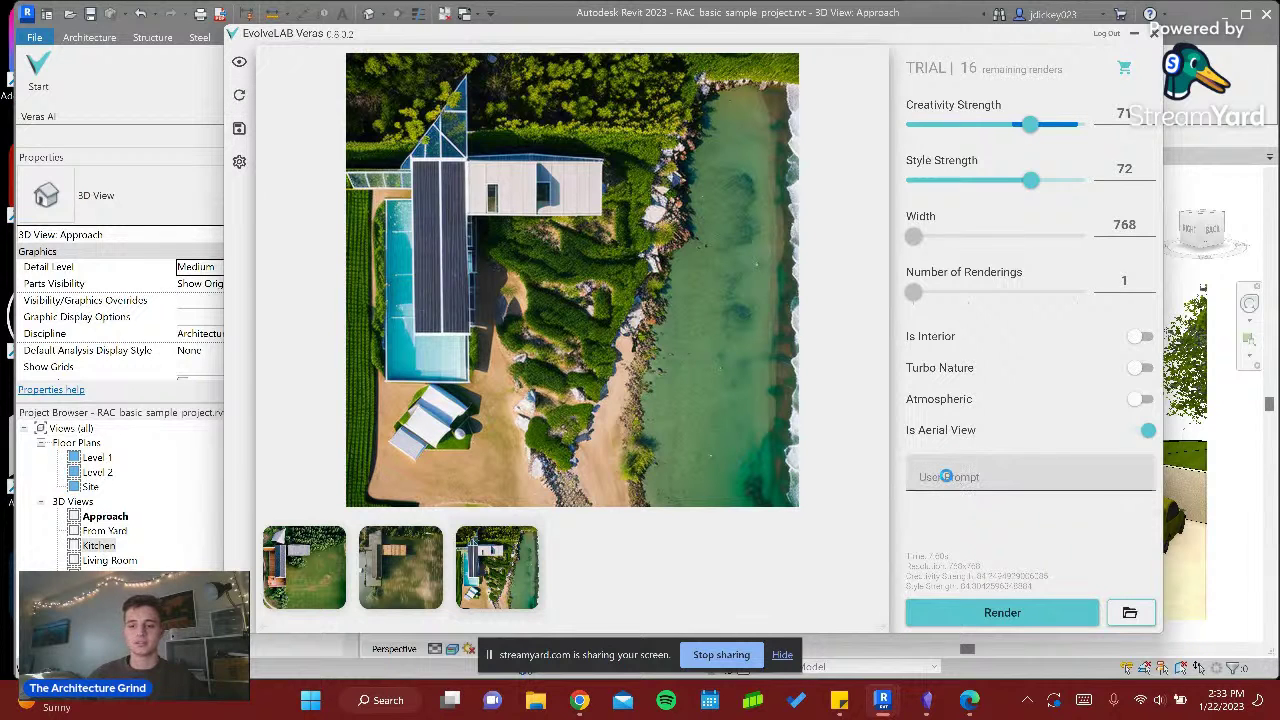
{"action": "left_click", "coordinate": [945, 477]}
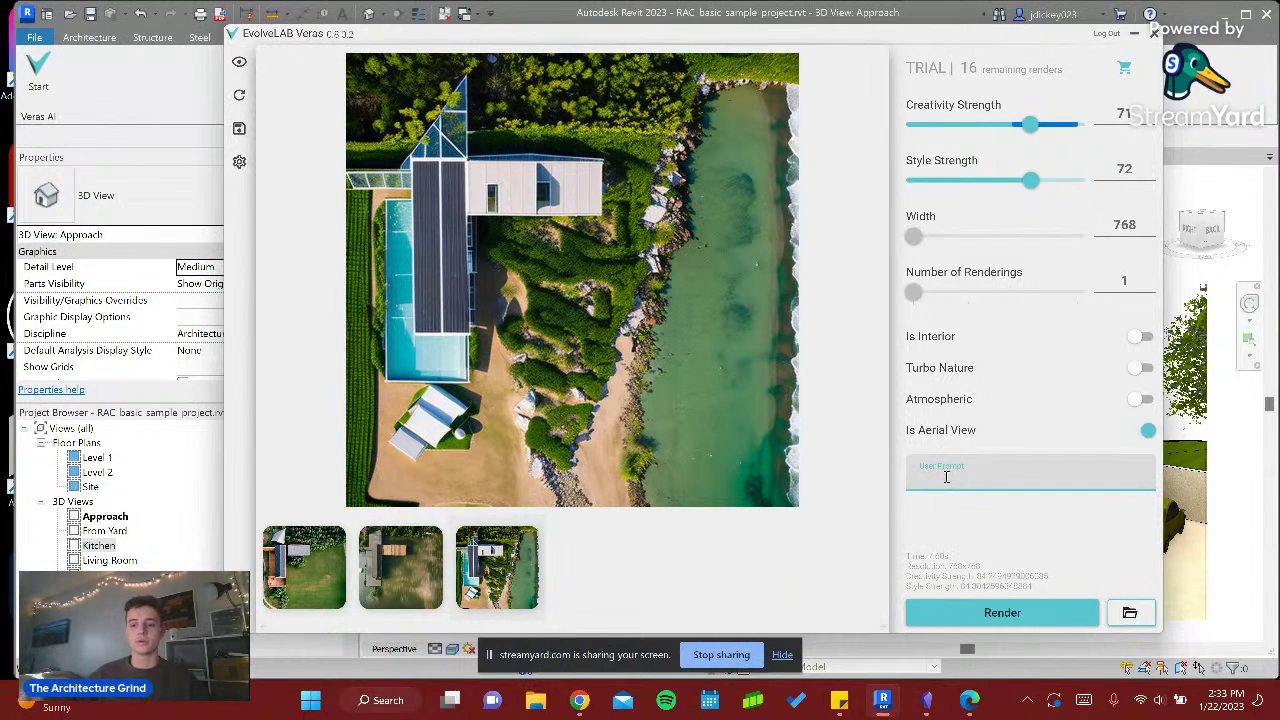
{"action": "type", "text": "green wall,"}
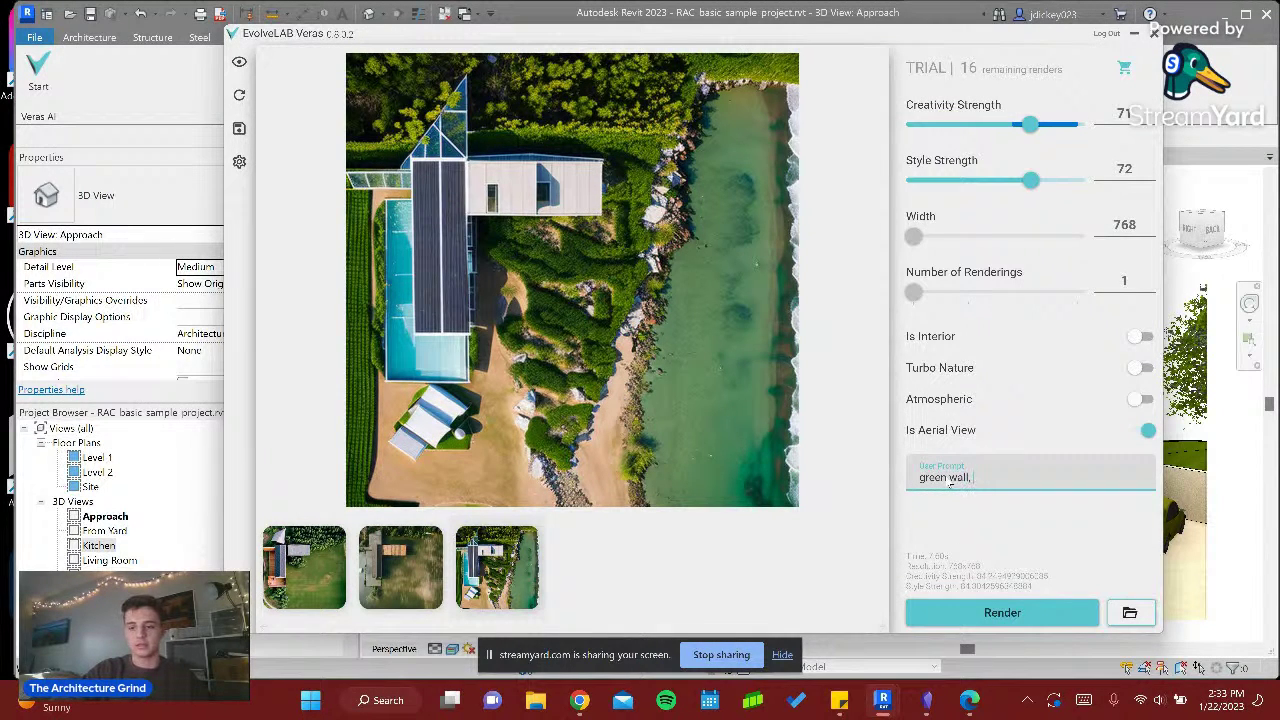
{"action": "type", "text": " wooden exterior, f"}
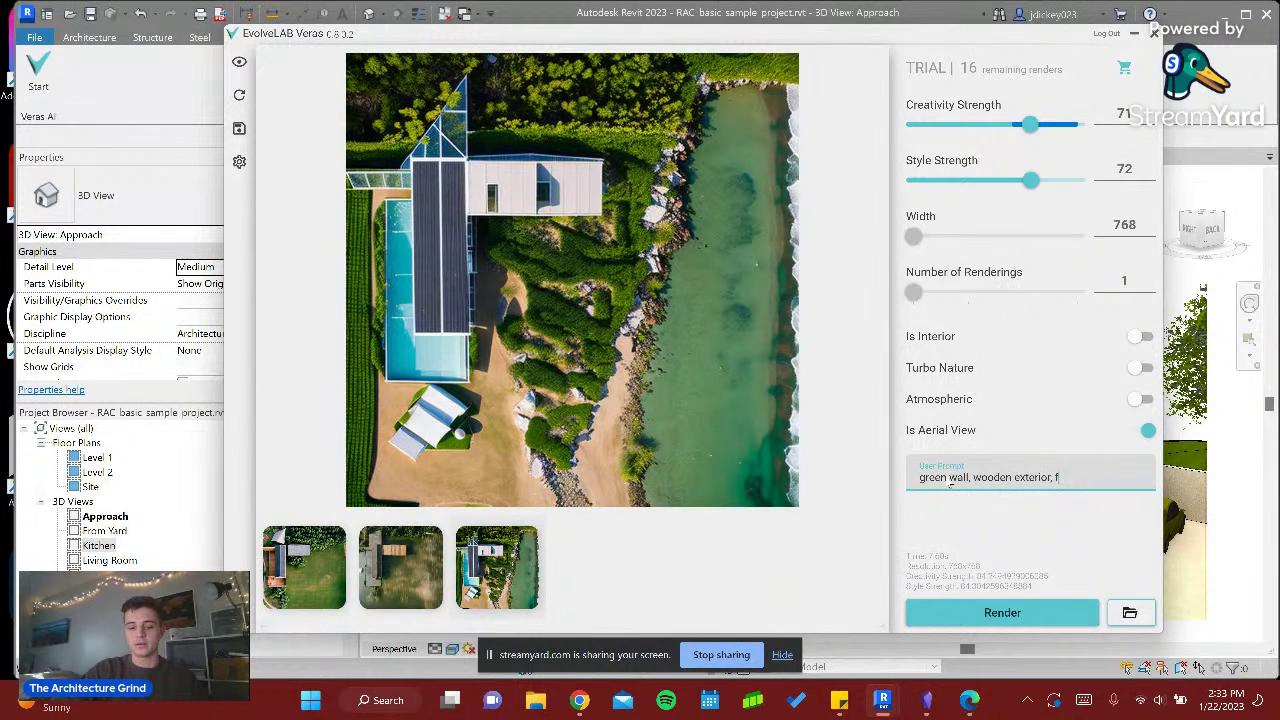
{"action": "type", "text": "oggy day with"}
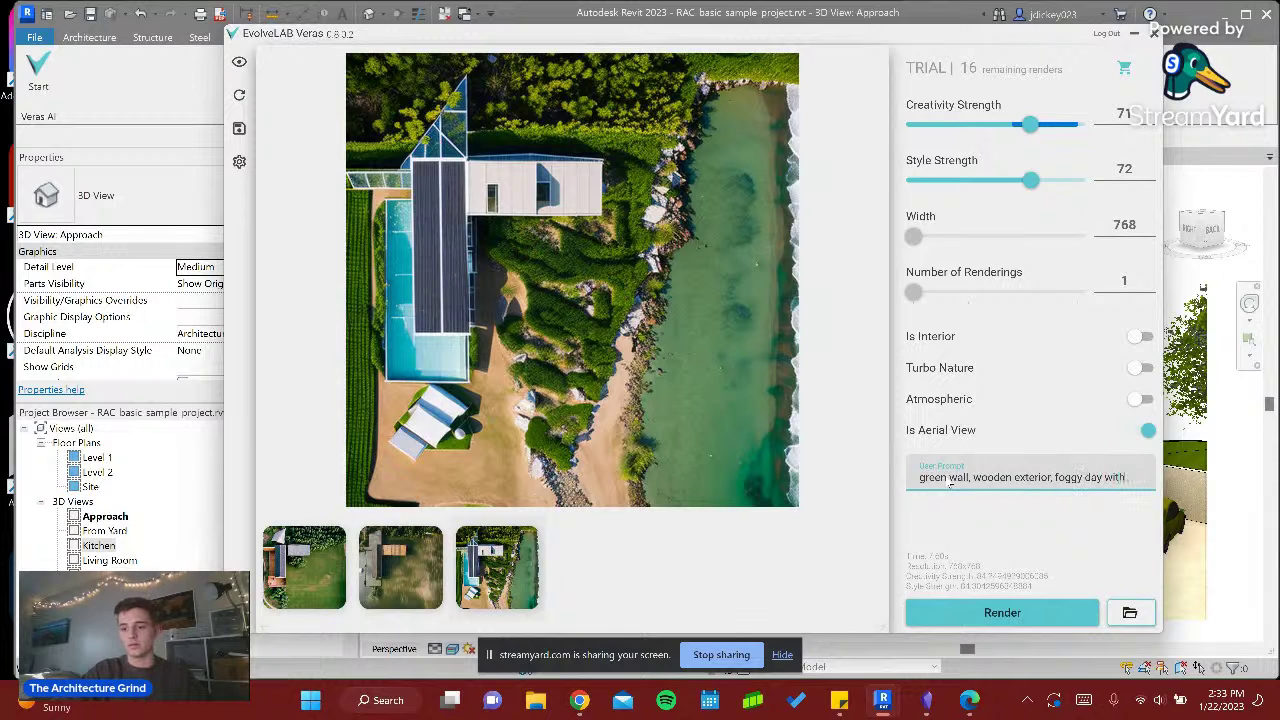
{"action": "type", "text": " rays of sun shining through"}
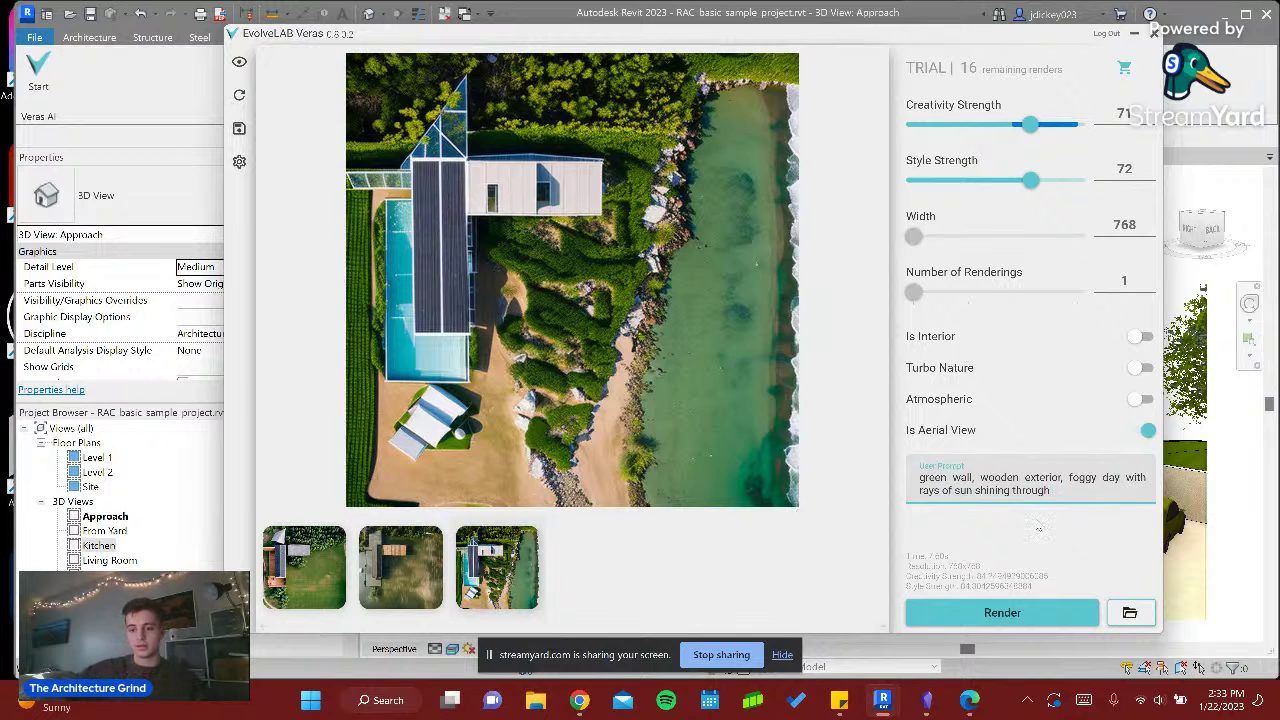
- Change "green wall" in the user prompt to "greenwall with flowers"
{"action": "left_click", "coordinate": [950, 478]}
{"action": "key", "text": "BackSpace"}
{"action": "left_click", "coordinate": [968, 478]}
{"action": "key", "text": "BackSpace"}
{"action": "type", "text": "with,"}
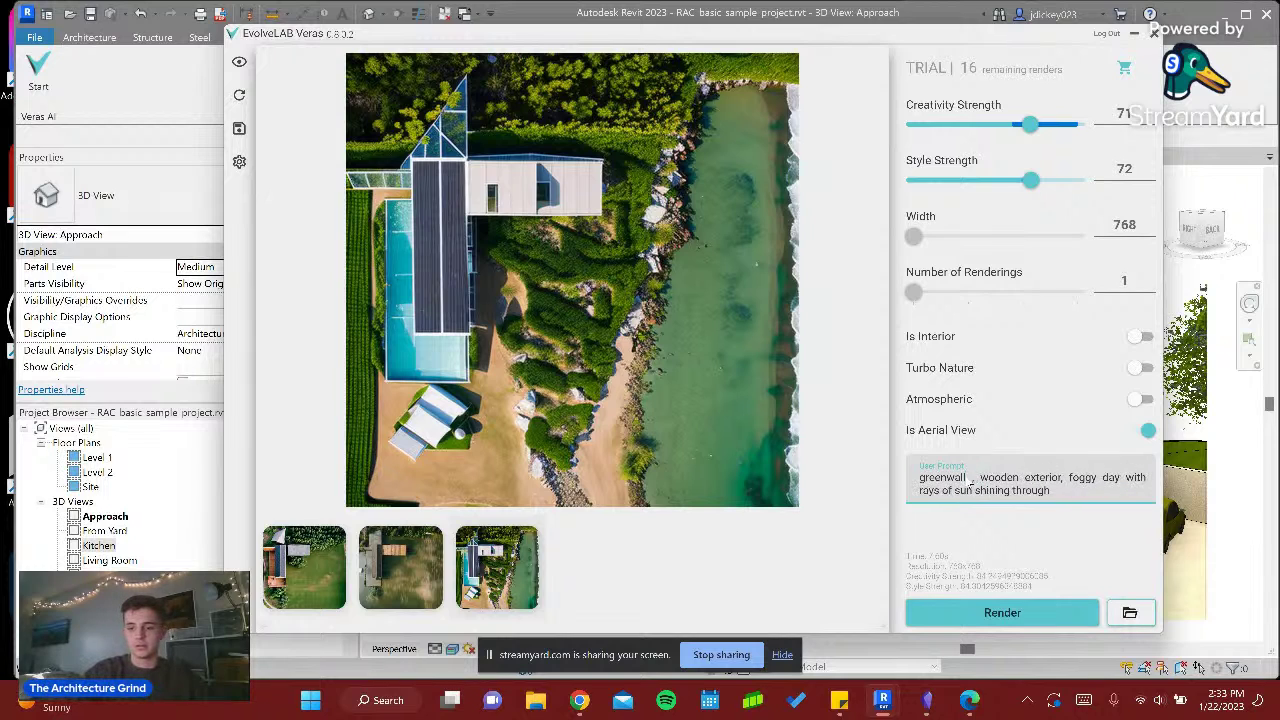
{"action": "key", "text": "Left"}
{"action": "type", "text": "flowers"}
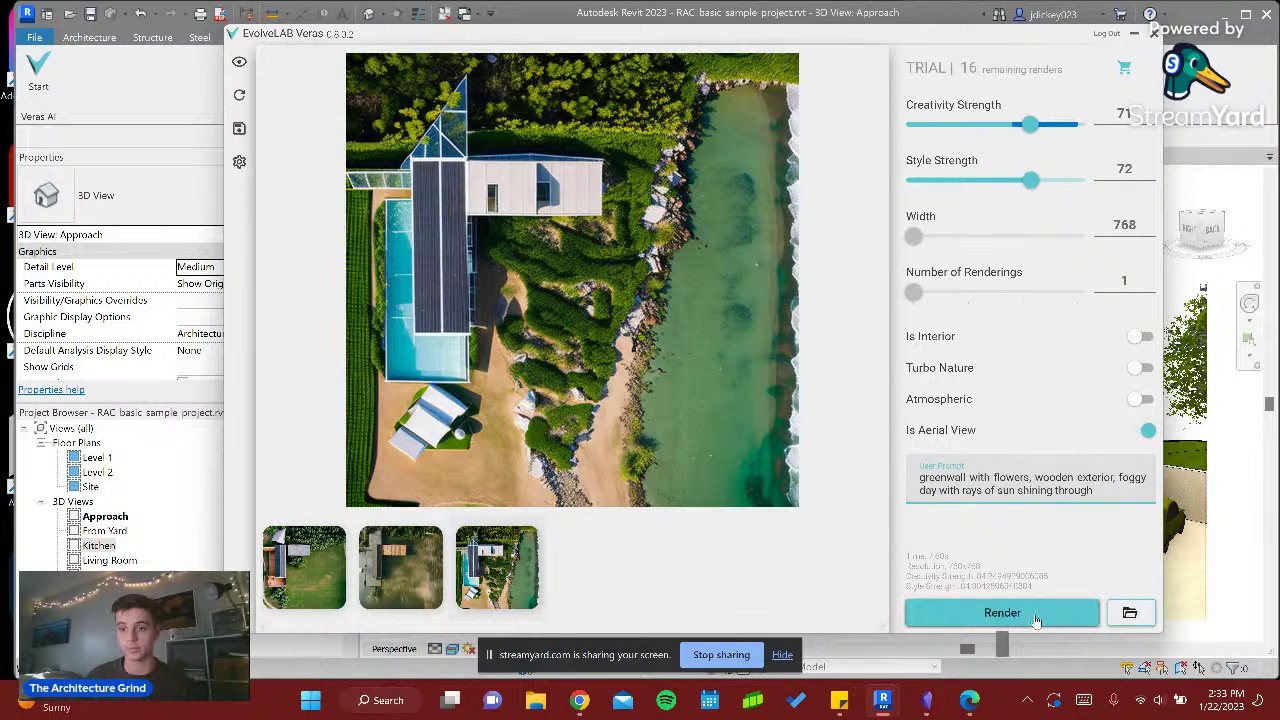
- Enable Atmospheric and Turbo Nature, set Creativity Strength to 85 and Style Strength to 65, and render the Approach view
{"action": "left_click", "coordinate": [1137, 399]}
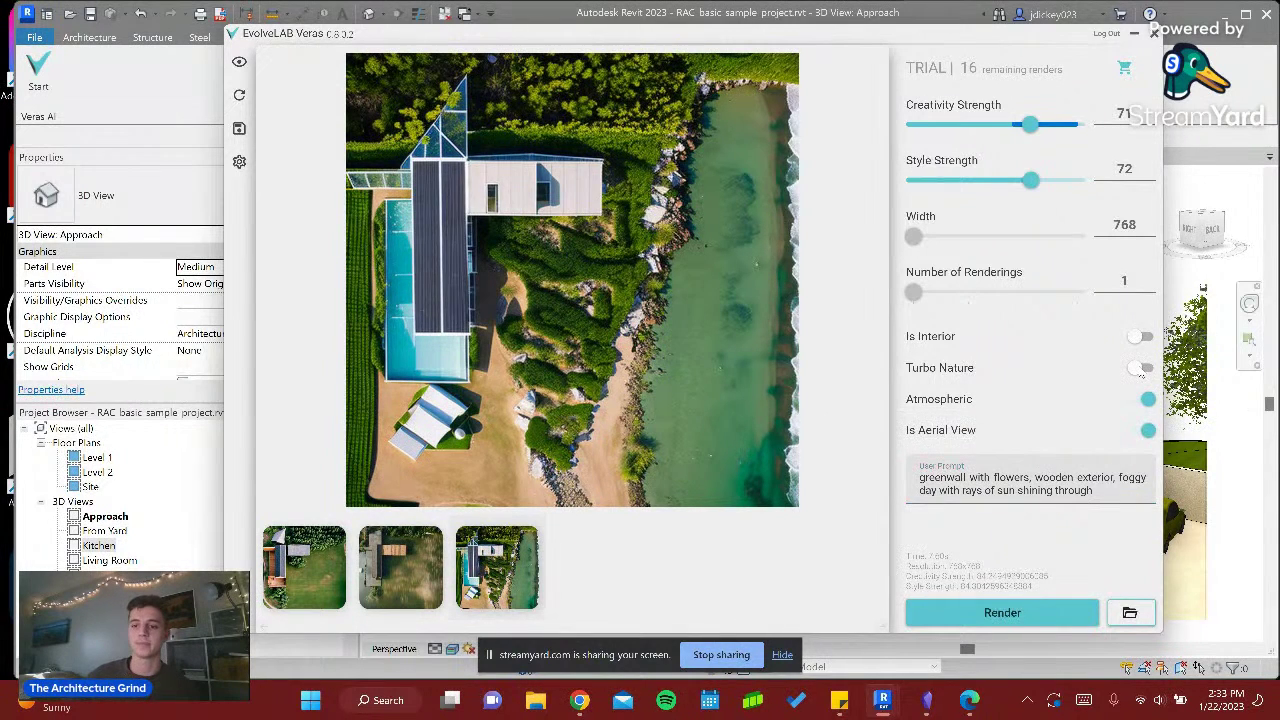
{"action": "left_click", "coordinate": [1140, 370]}
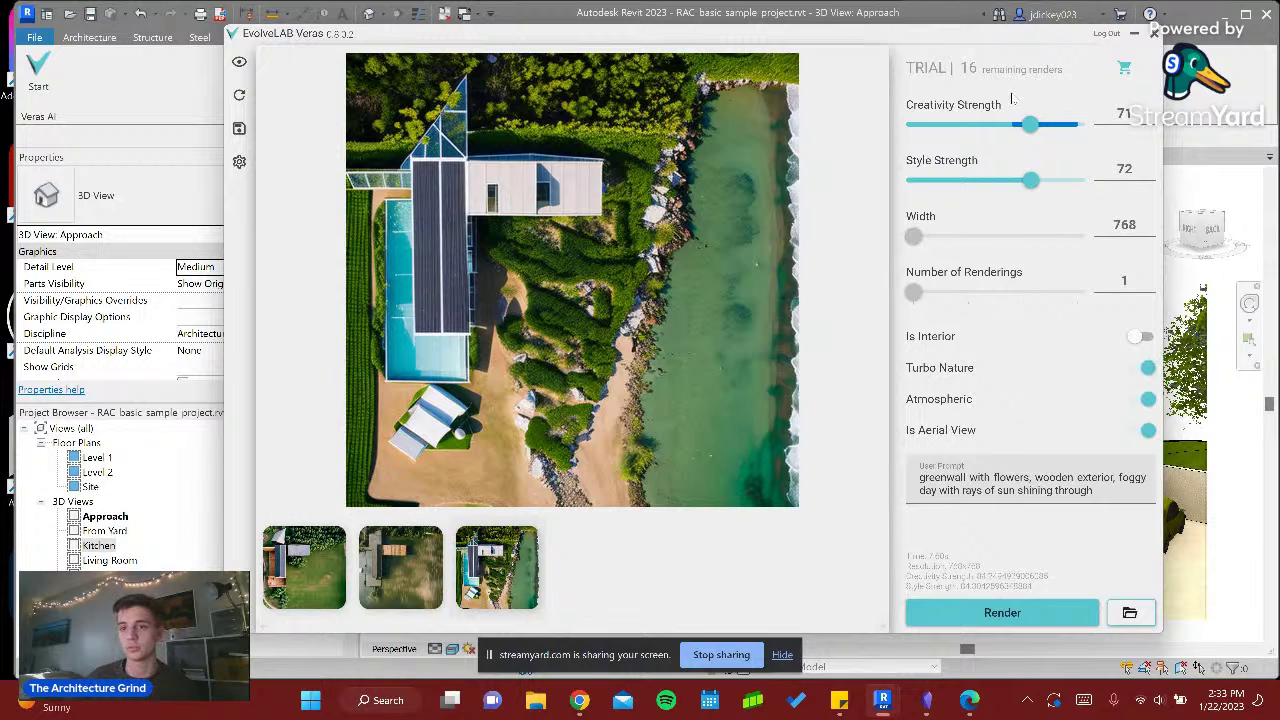
{"action": "left_click_drag", "start_coordinate": [1052, 125], "coordinate": [1052, 124]}
{"action": "left_click", "coordinate": [1026, 181]}
{"action": "left_click", "coordinate": [1020, 183]}
{"action": "left_click", "coordinate": [1013, 613]}
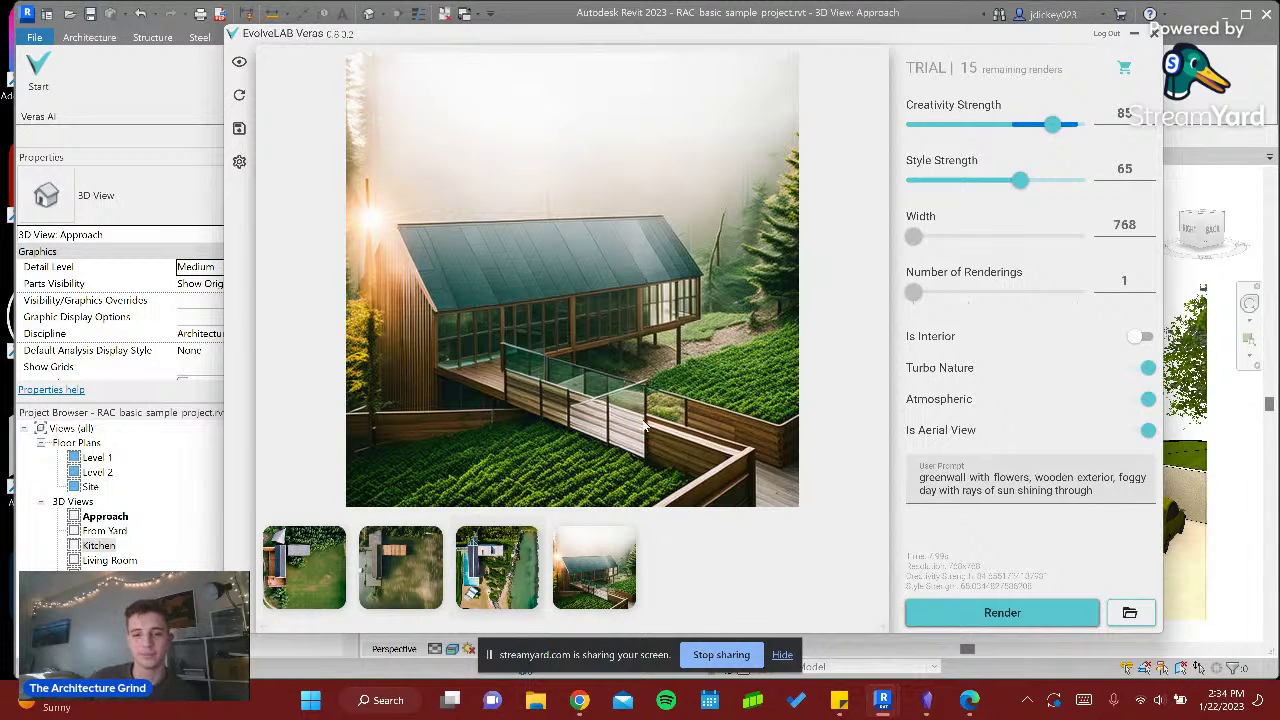
- Change the user prompt to "green wall with flowers, CLT exterior", removing the wooden and foggy-day wording
{"action": "left_click", "coordinate": [1003, 482]}
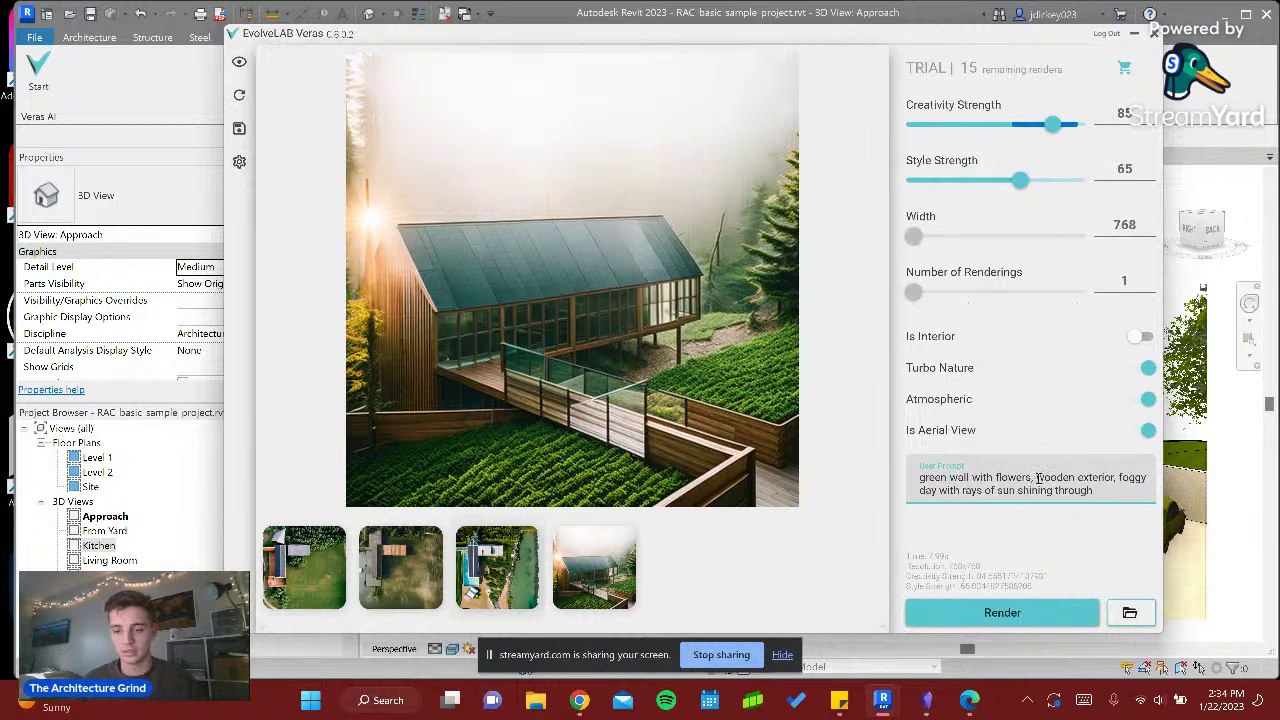
{"action": "left_click_drag", "start_coordinate": [1118, 478], "coordinate": [1142, 492]}
{"action": "key", "text": "BackSpace"}
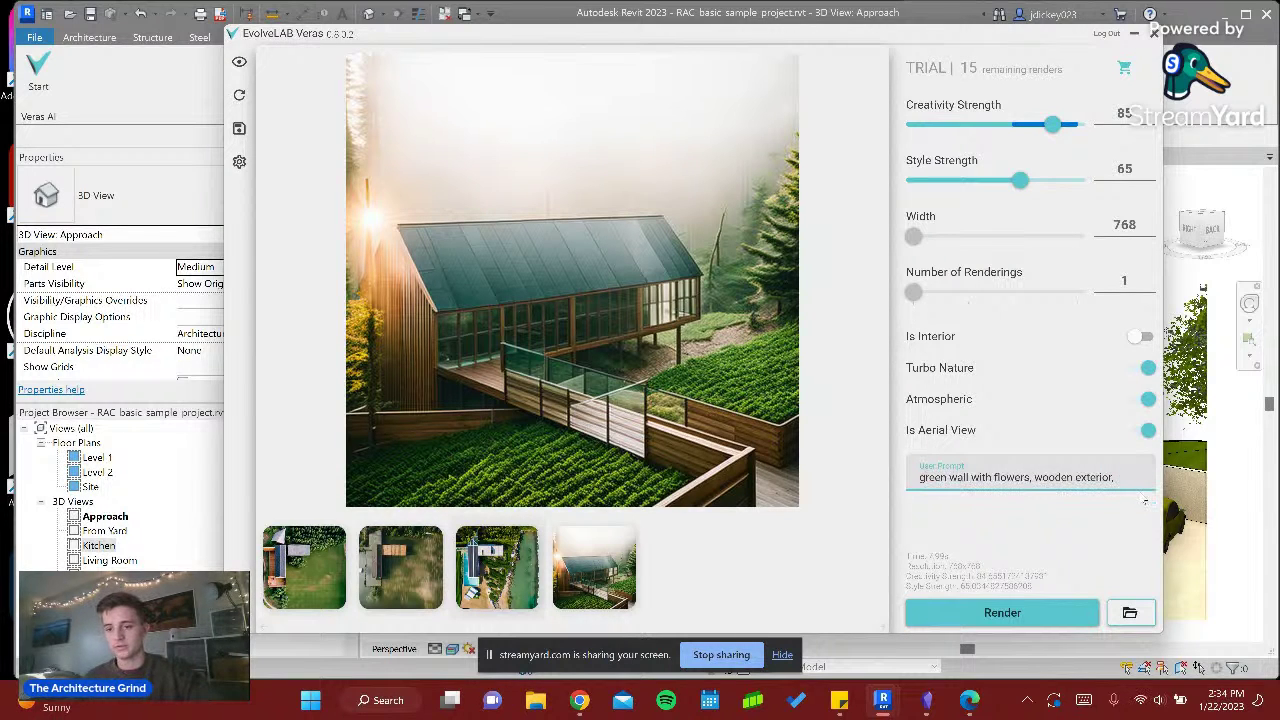
{"action": "double_click", "coordinate": [1050, 477]}
{"action": "type", "text": "CLT"}
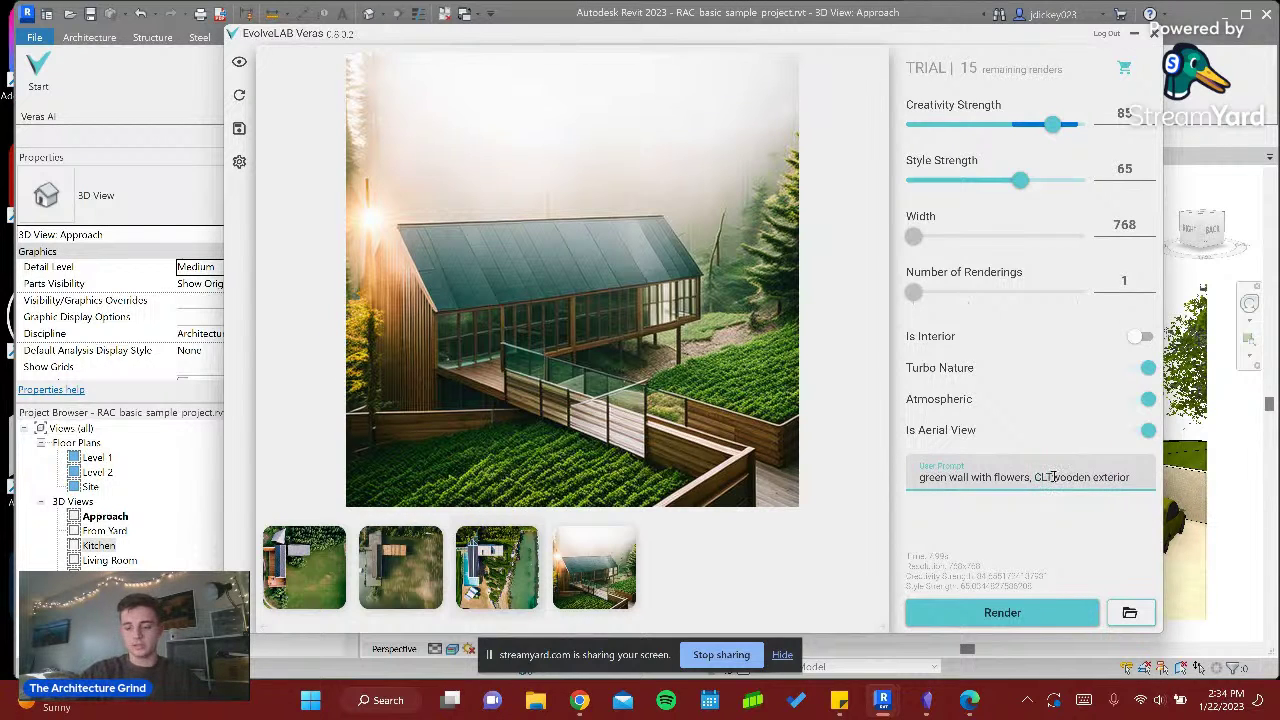
- Add "cantilevering over a pool" to the end of the user prompt and render the Approach view
{"action": "left_click", "coordinate": [1103, 481]}
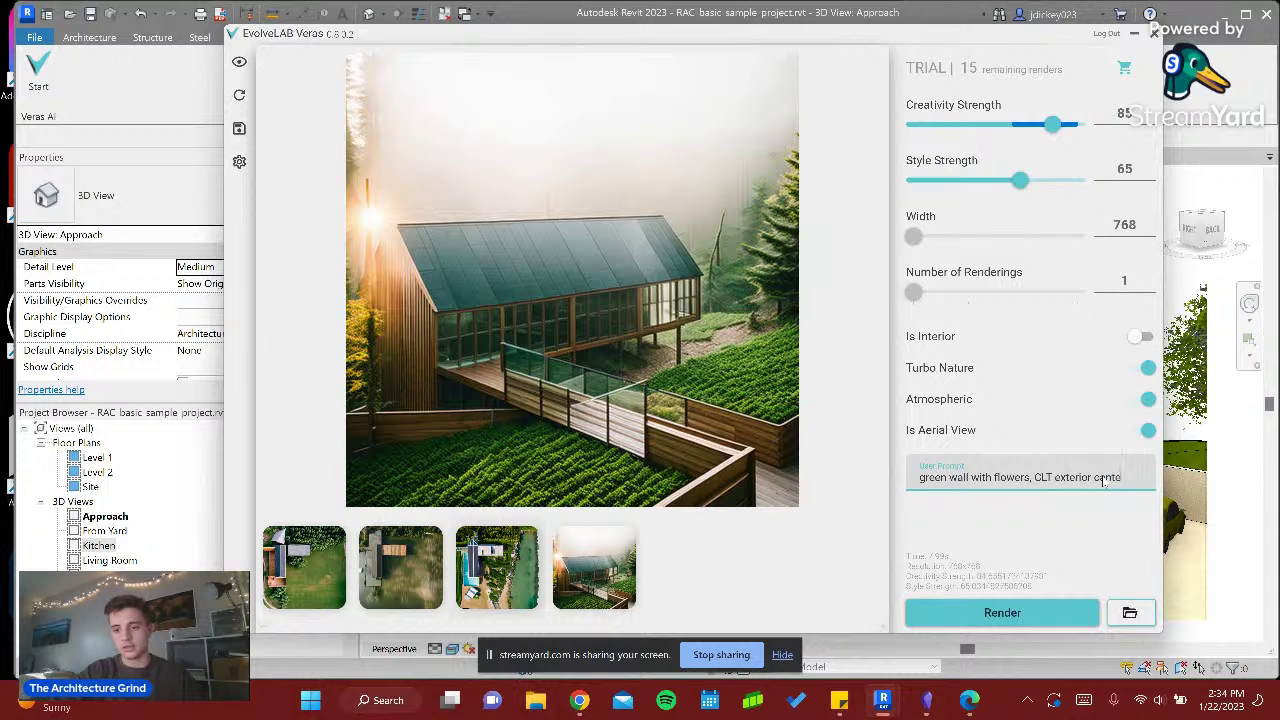
{"action": "type", "text": "cantilevering ov"}
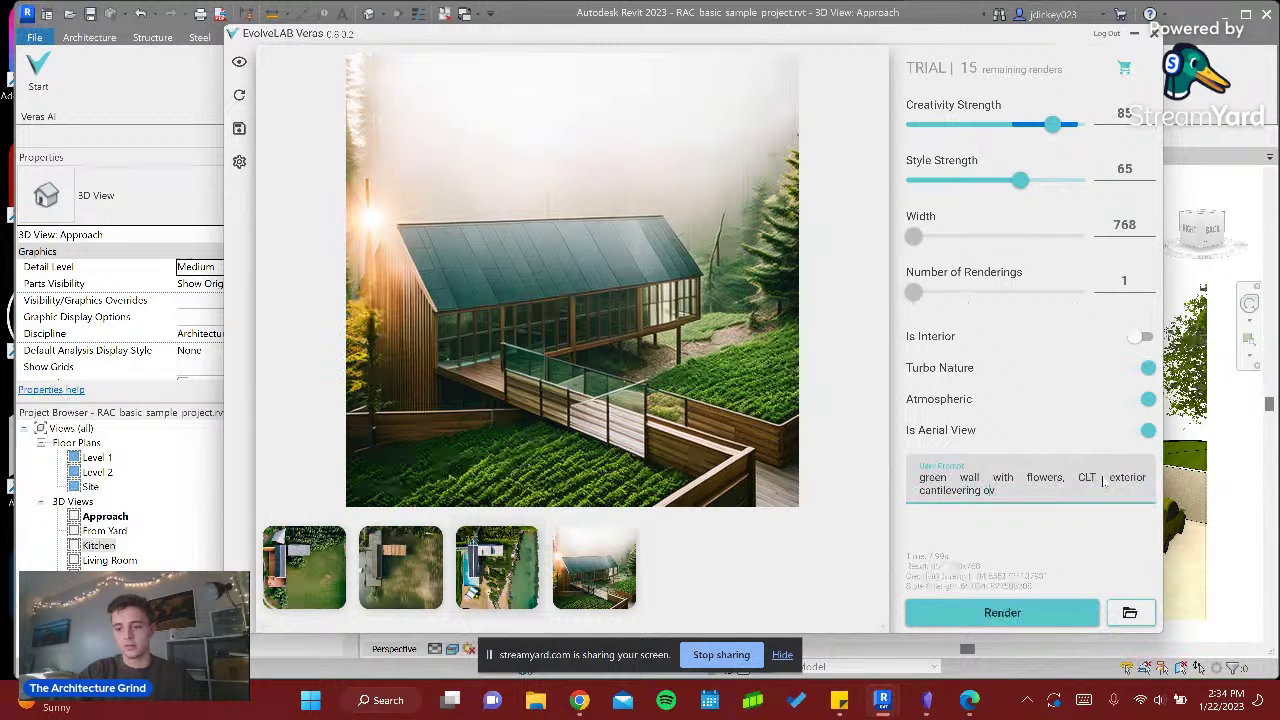
{"action": "type", "text": "er a pool"}
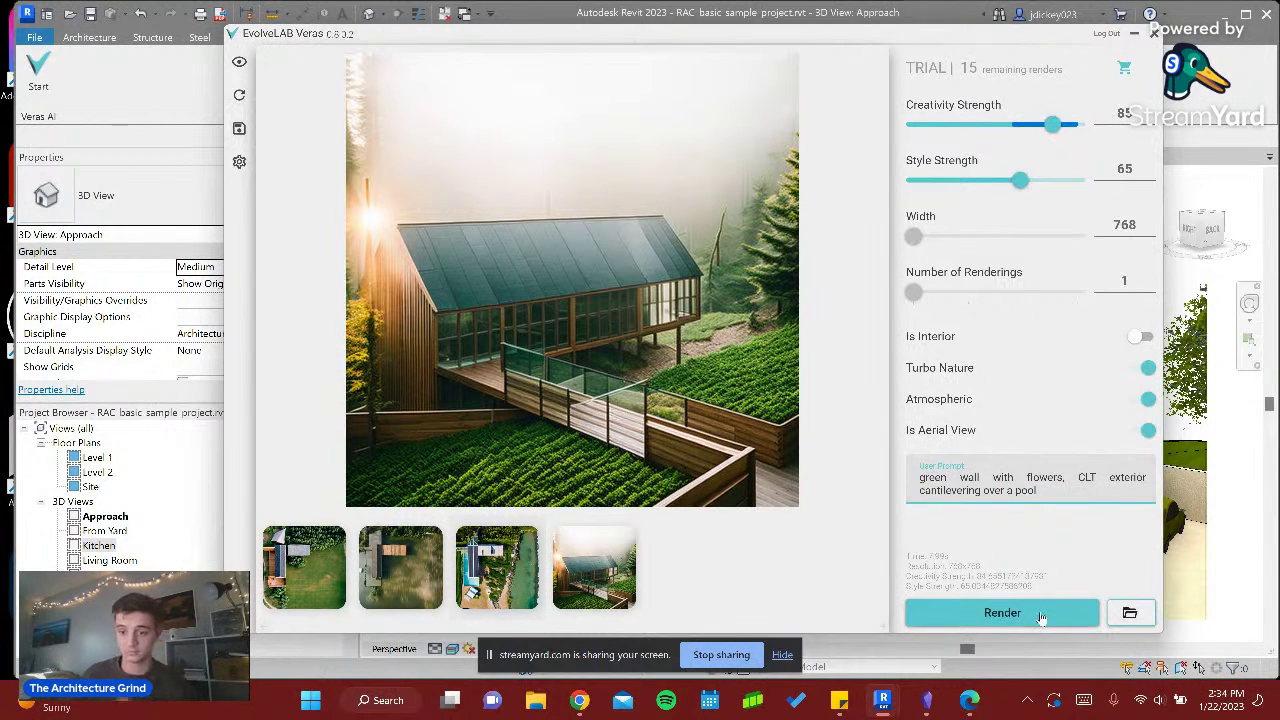
{"action": "type", "text": "b"}
{"action": "key", "text": "BackSpace"}
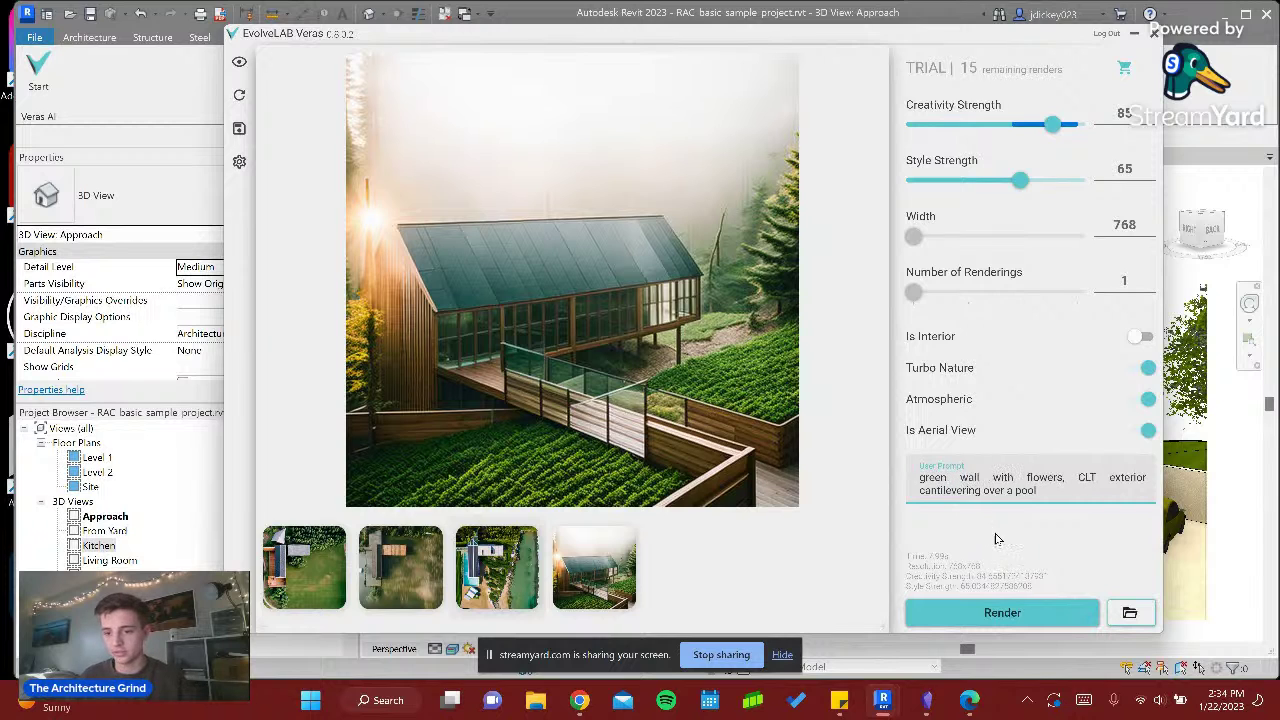
{"action": "left_click", "coordinate": [1027, 617]}
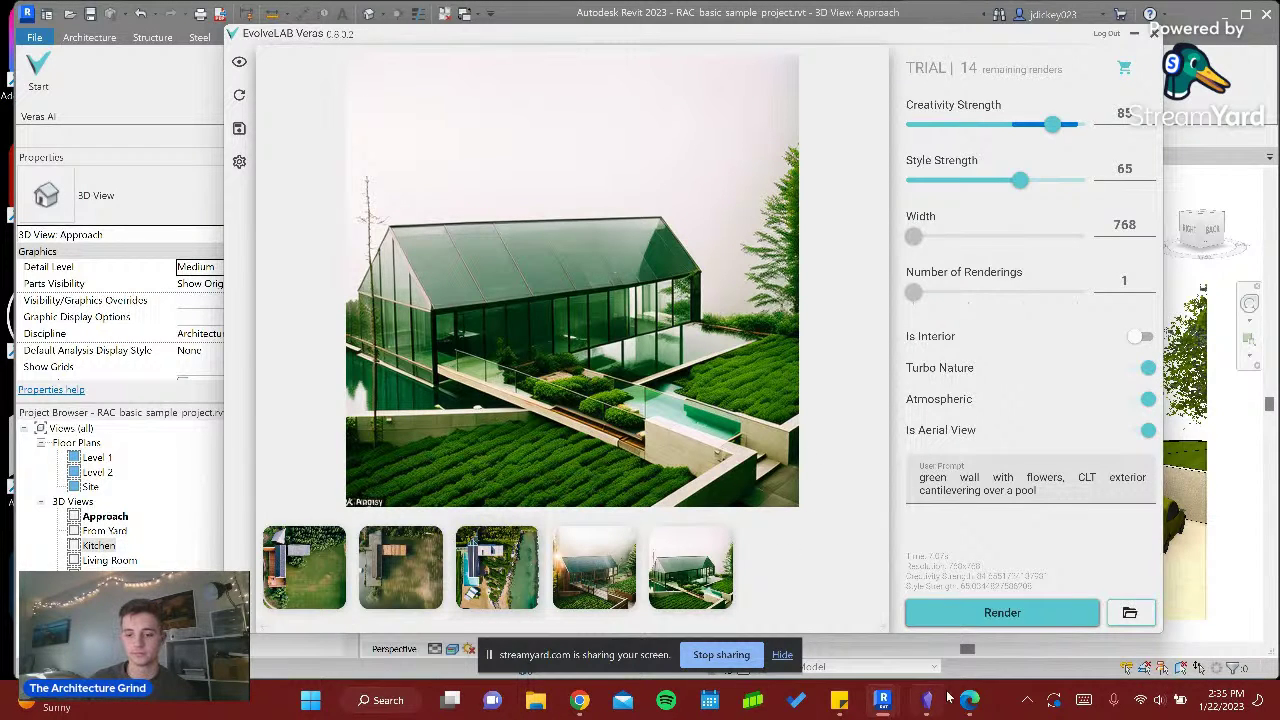
- Switch to Revit, open the {3D} view and select the wall framing the glazed gable end of the house
{"action": "mouse_move", "coordinate": [930, 708]}
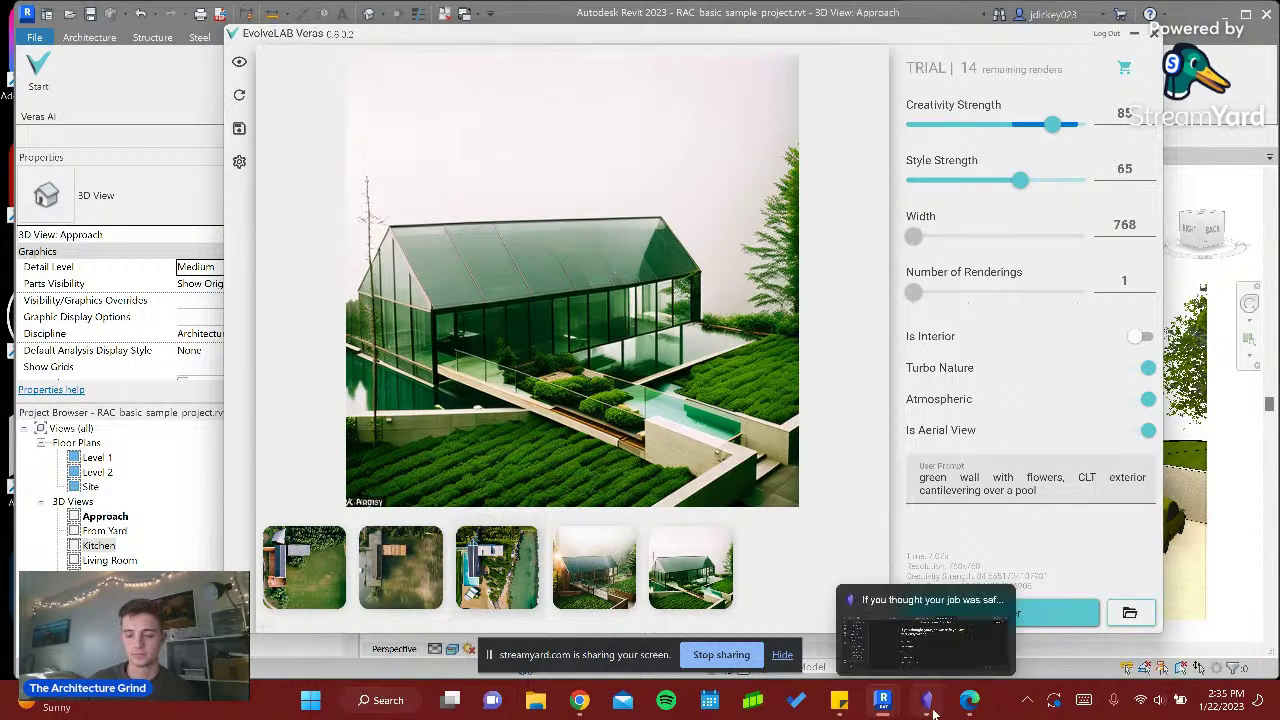
{"action": "left_click", "coordinate": [1154, 33]}
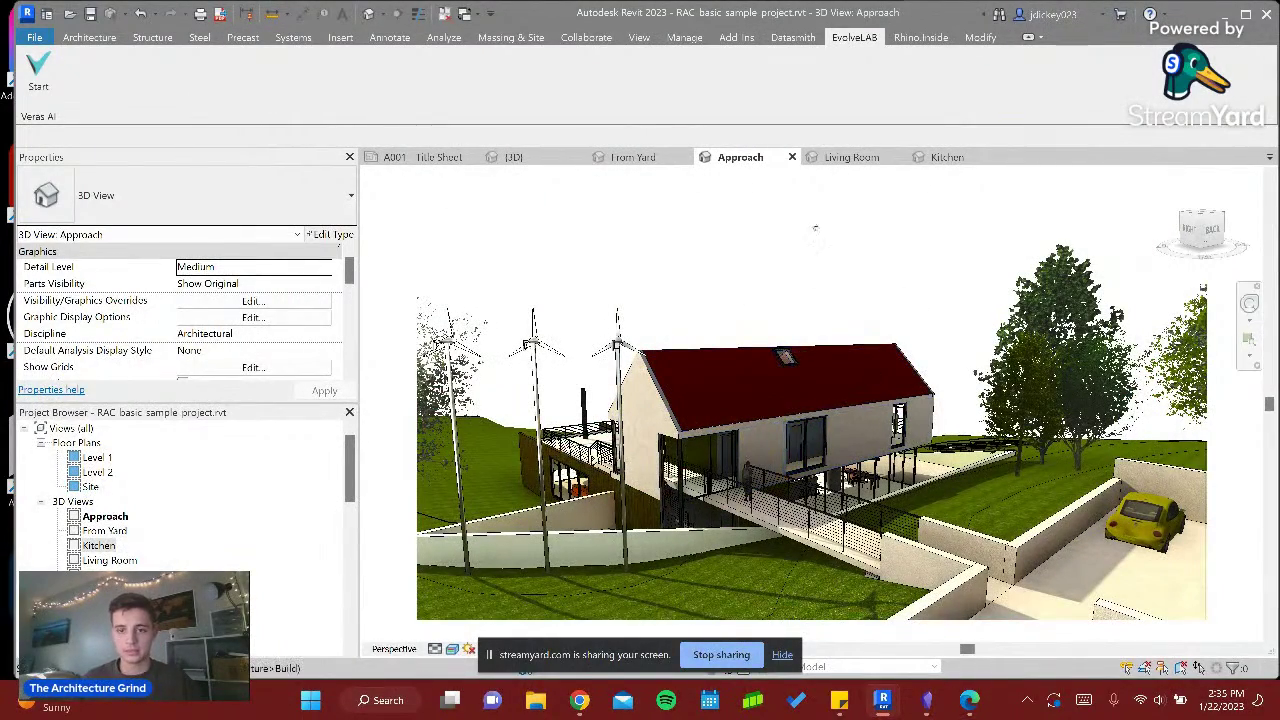
{"action": "left_click", "coordinate": [516, 157]}
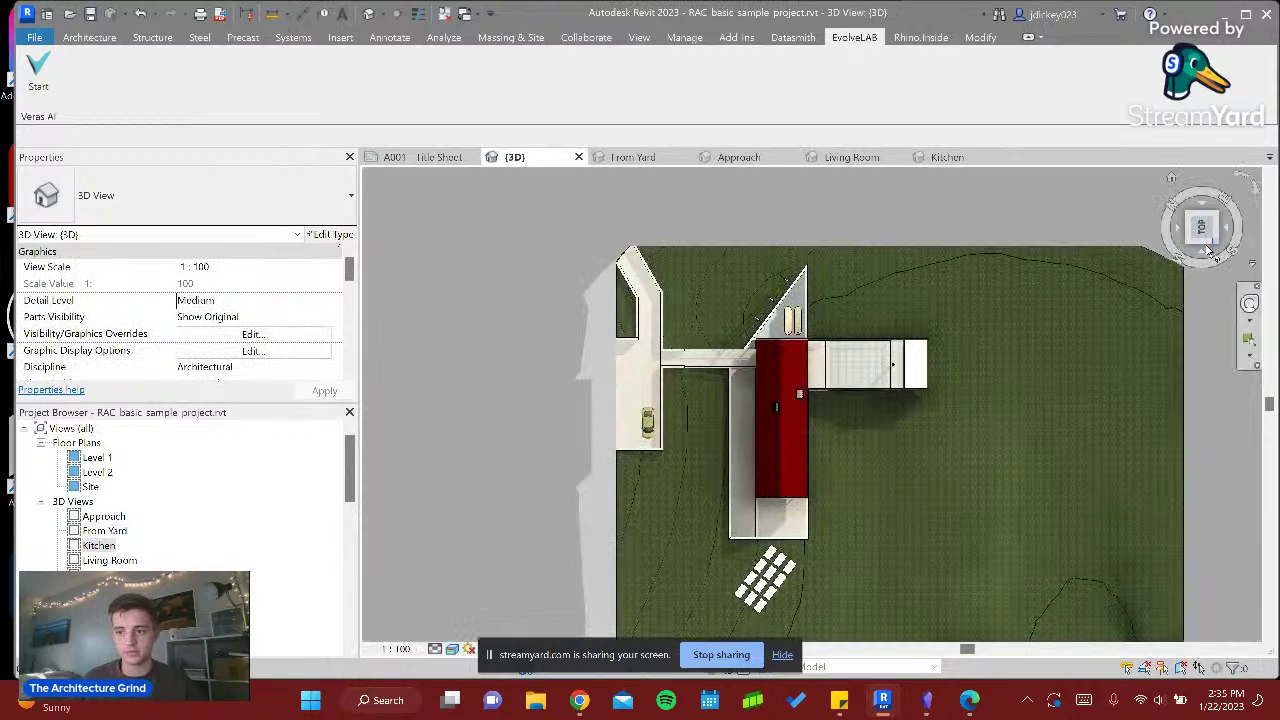
{"action": "middle_click_drag", "start_coordinate": [1132, 268], "coordinate": [915, 408], "text": "shift"}
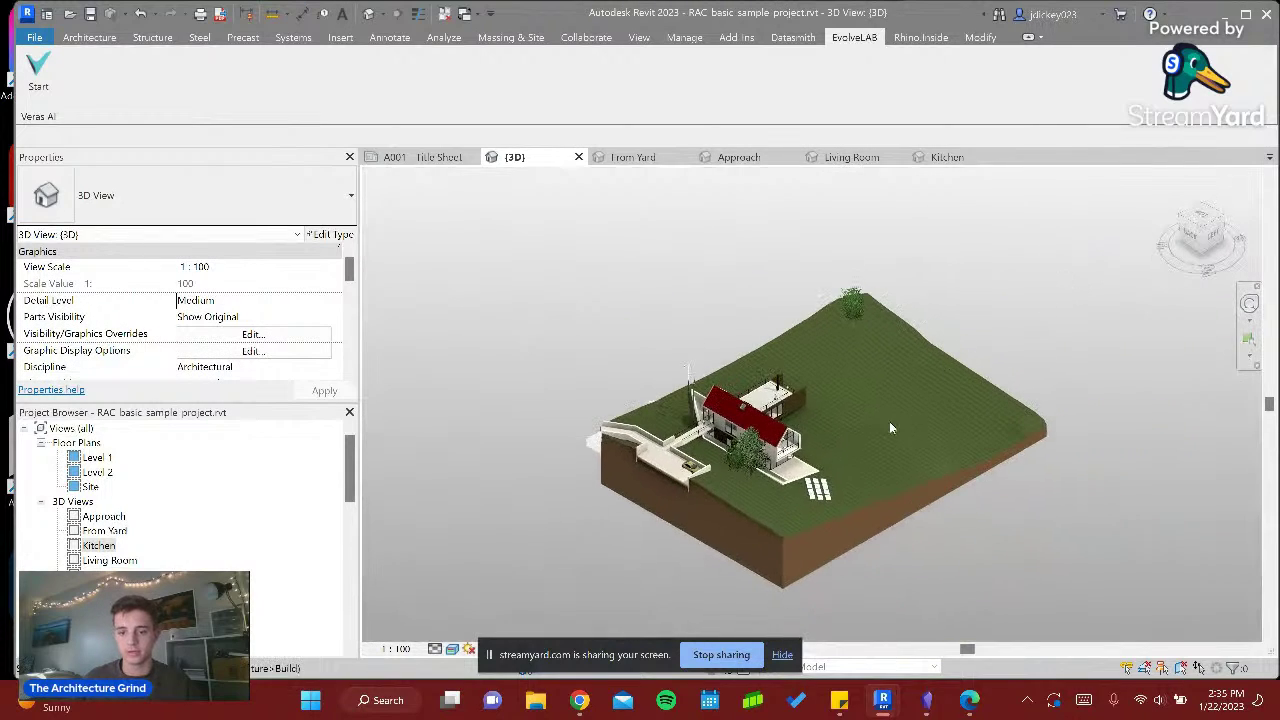
{"action": "scroll", "coordinate": [790, 445], "scroll_direction": "up", "scroll_amount": 6}
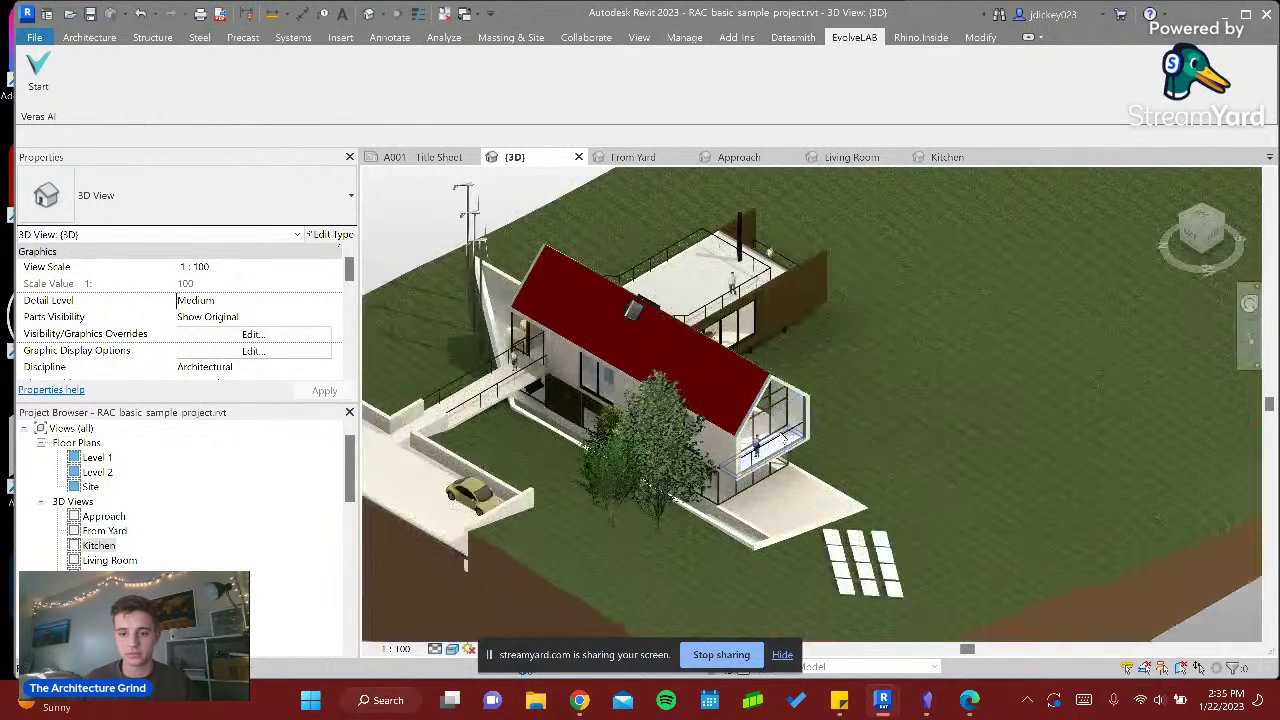
{"action": "left_click", "coordinate": [818, 400]}
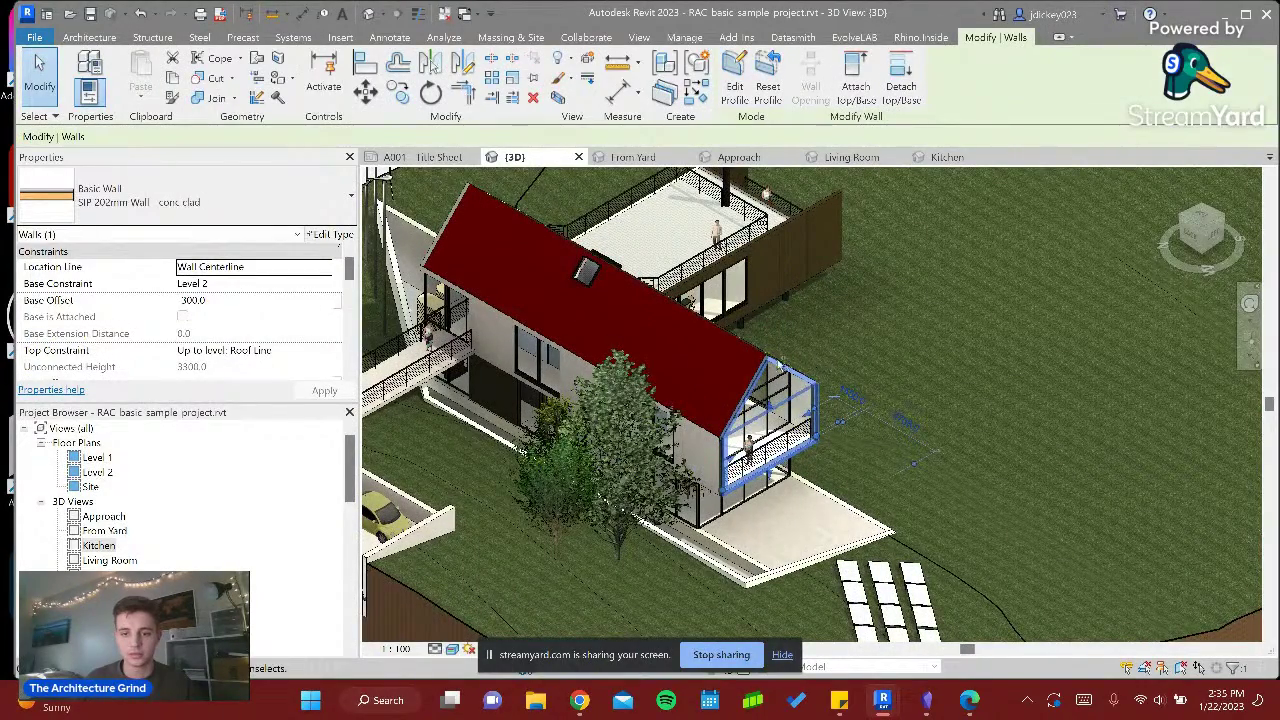
- Examine the kitchen and dining area through the glazing below the overhanging gable end
{"action": "middle_click_drag", "start_coordinate": [810, 363], "coordinate": [755, 368], "text": "shift"}
{"action": "scroll", "coordinate": [755, 368], "scroll_direction": "up", "scroll_amount": 5}
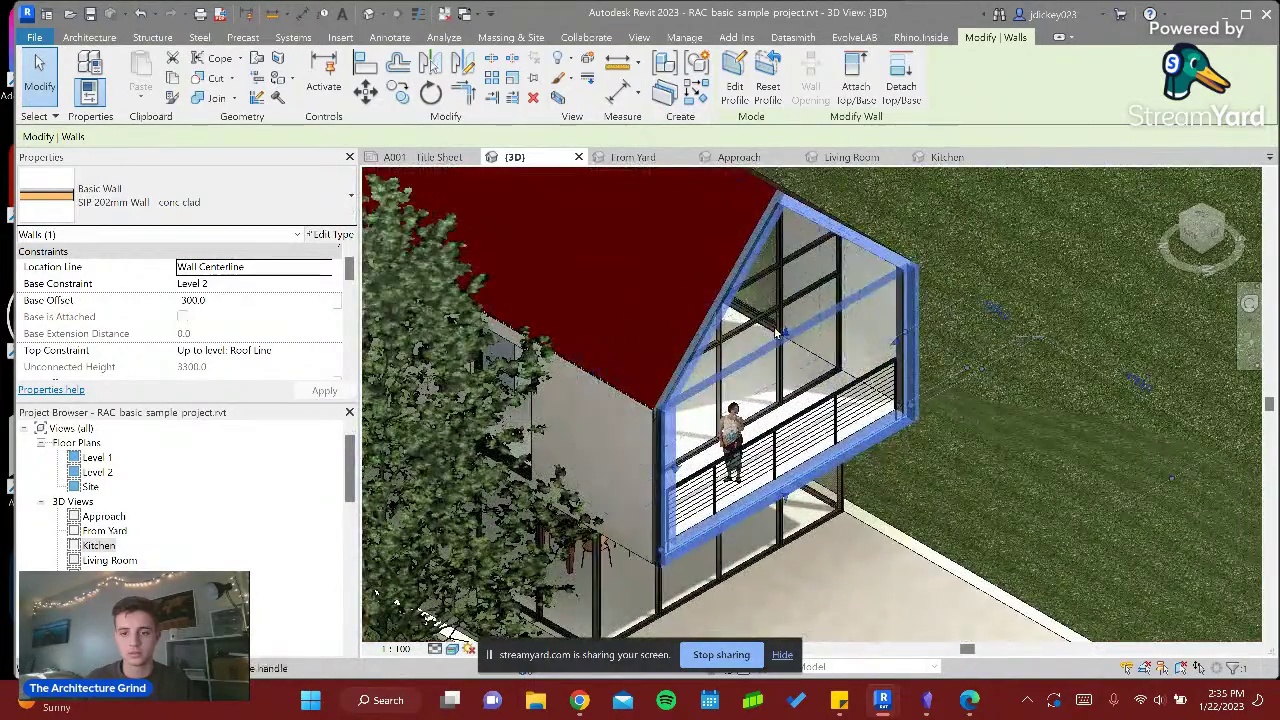
{"action": "middle_click_drag", "start_coordinate": [651, 328], "coordinate": [734, 449], "text": "shift"}
{"action": "scroll", "coordinate": [590, 417], "scroll_direction": "up", "scroll_amount": 5}
{"action": "scroll", "coordinate": [520, 372], "scroll_direction": "up", "scroll_amount": 5}
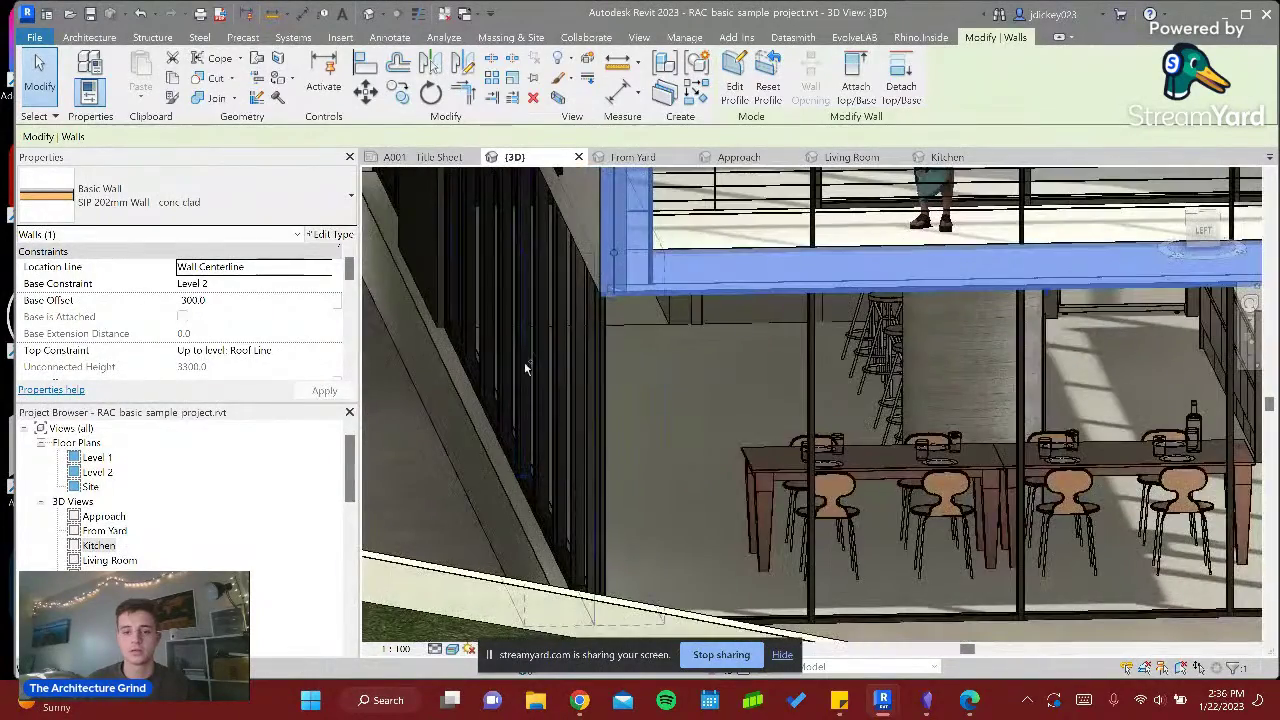
{"action": "scroll", "coordinate": [473, 356], "scroll_direction": "up", "scroll_amount": 2}
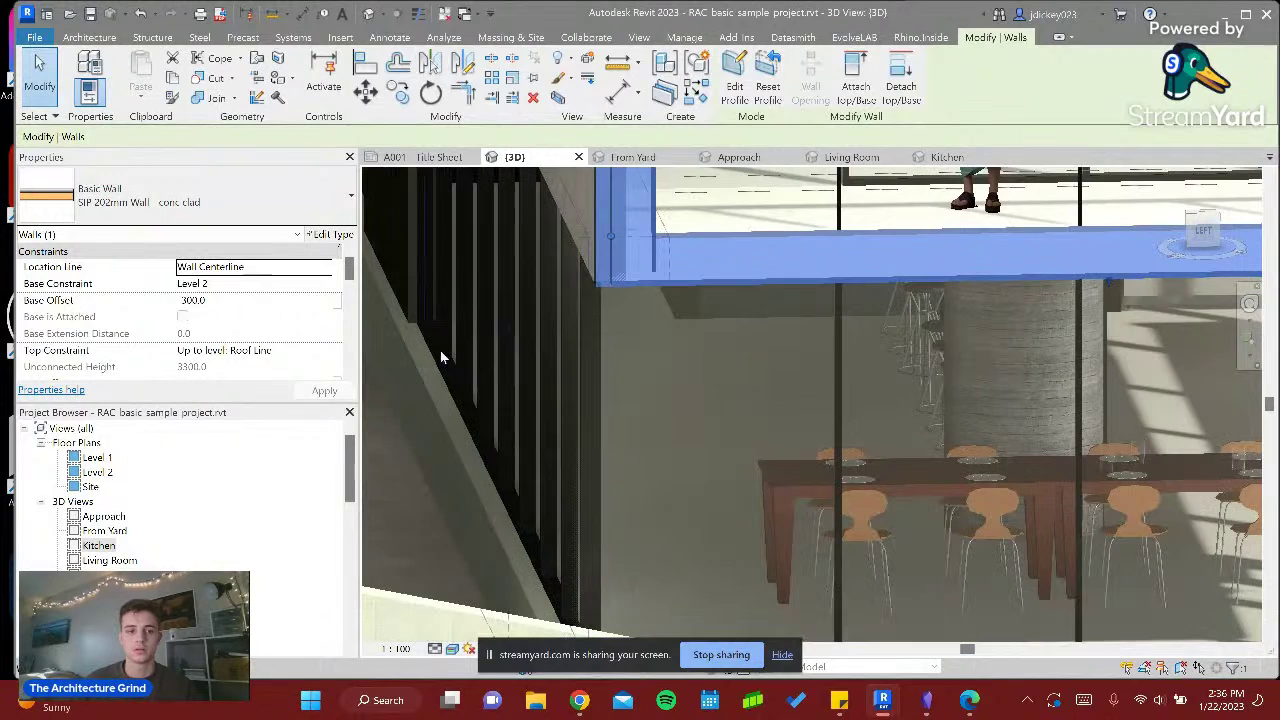
{"action": "scroll", "coordinate": [349, 272], "scroll_direction": "down", "scroll_amount": 3}
{"action": "scroll", "coordinate": [349, 273], "scroll_direction": "up", "scroll_amount": 3}
{"action": "scroll", "coordinate": [565, 399], "scroll_direction": "up", "scroll_amount": 2}
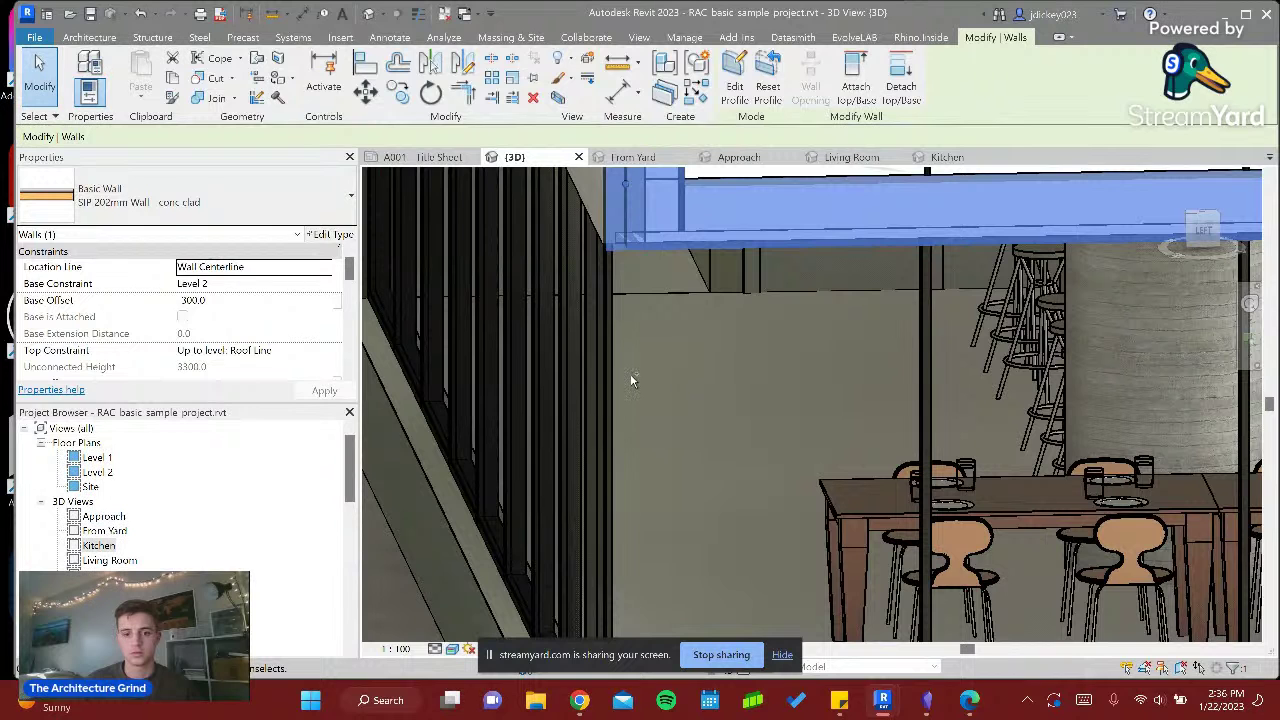
{"action": "scroll", "coordinate": [630, 370], "scroll_direction": "down", "scroll_amount": 3}
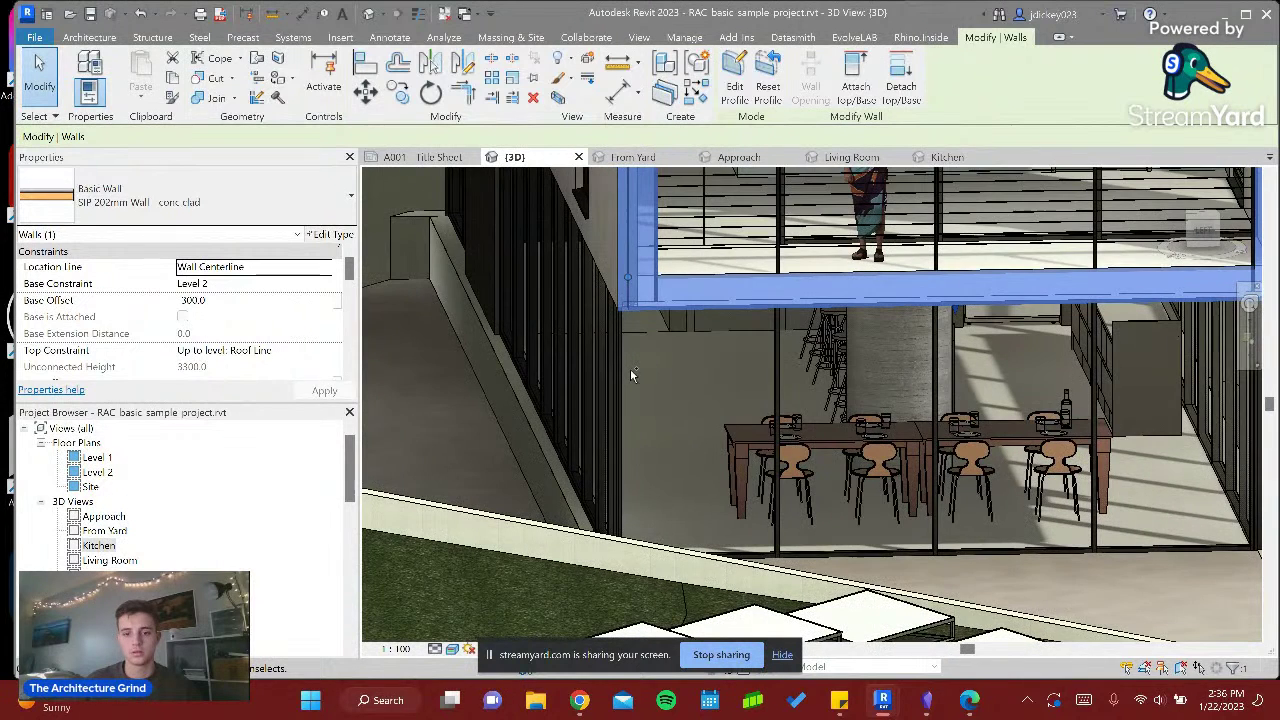
{"action": "middle_click_drag", "start_coordinate": [632, 386], "coordinate": [685, 388], "text": "shift"}
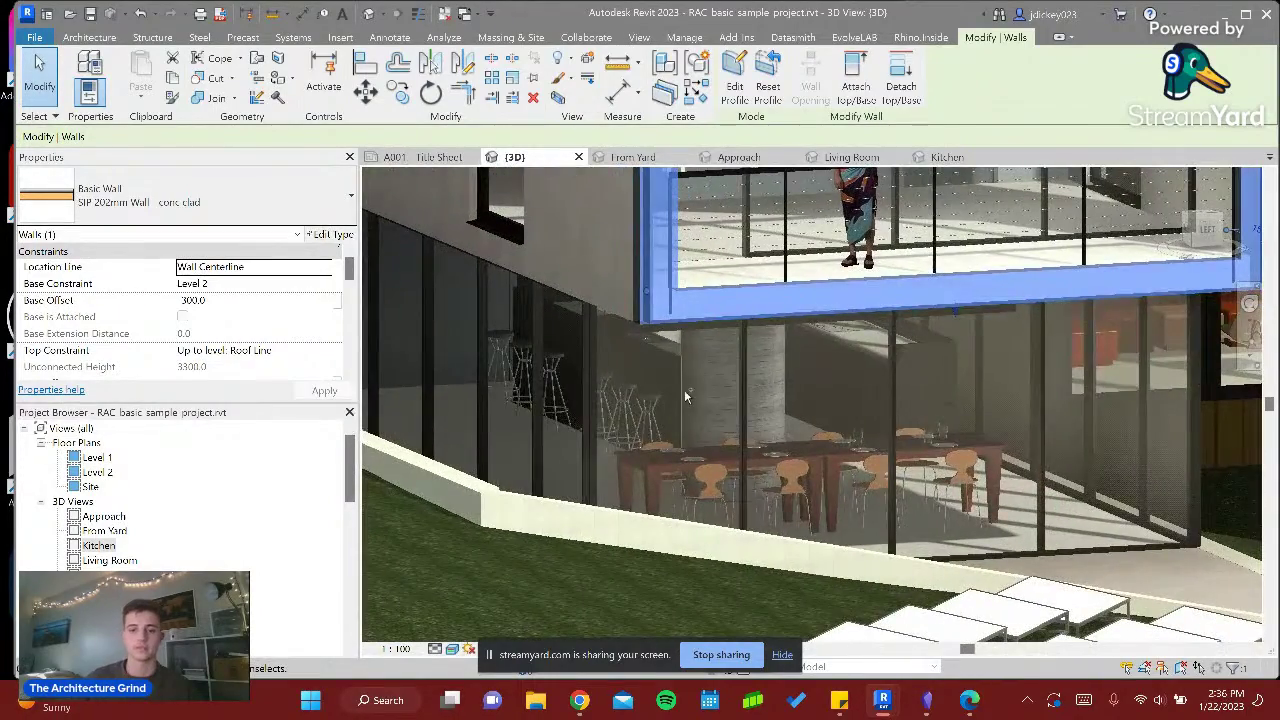
{"action": "scroll", "coordinate": [606, 405], "scroll_direction": "up", "scroll_amount": 5}
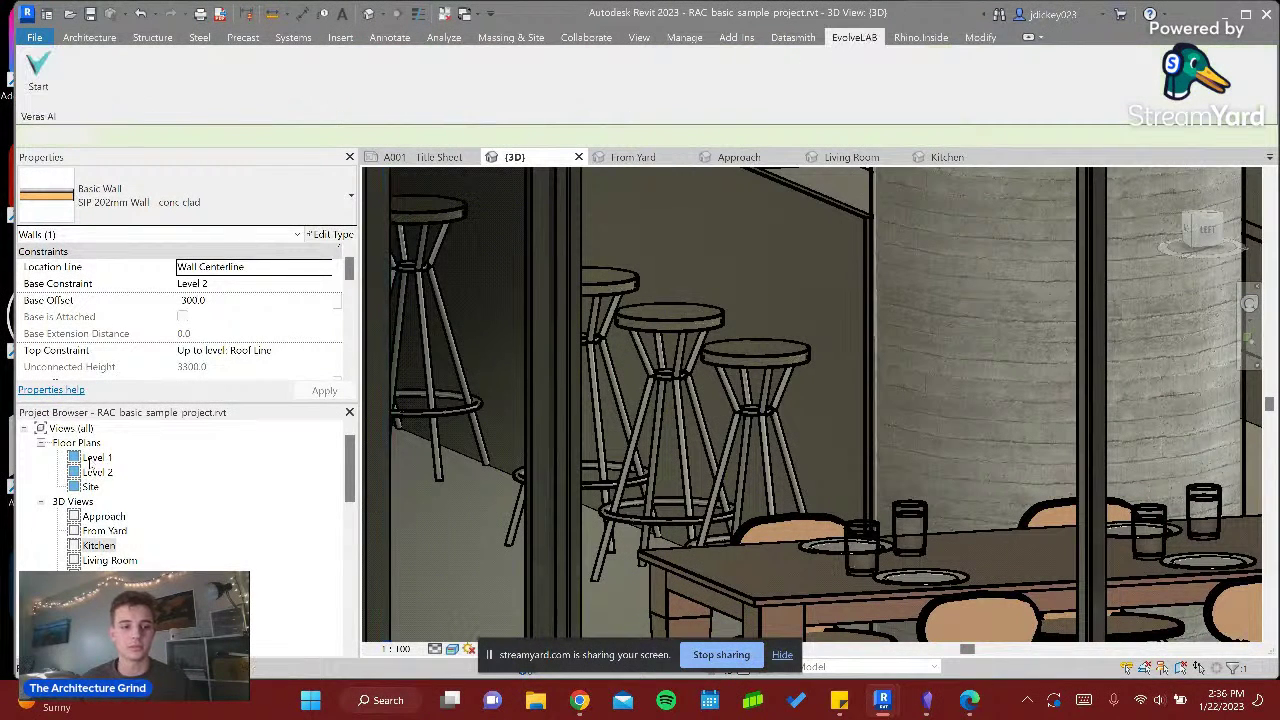
- Open the Level 1 floor plan and place a perspective camera in the Kitchen & Dining room, aimed out toward the room legend
{"action": "double_click", "coordinate": [90, 457]}
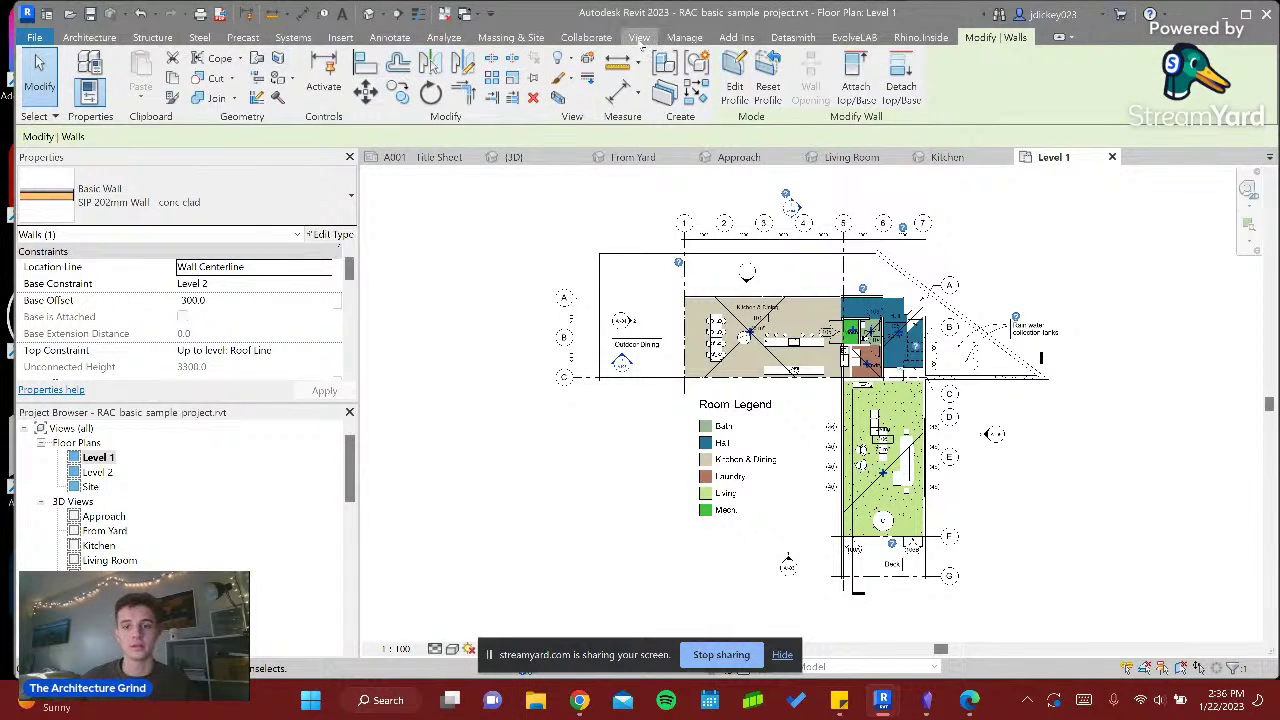
{"action": "left_click", "coordinate": [639, 37]}
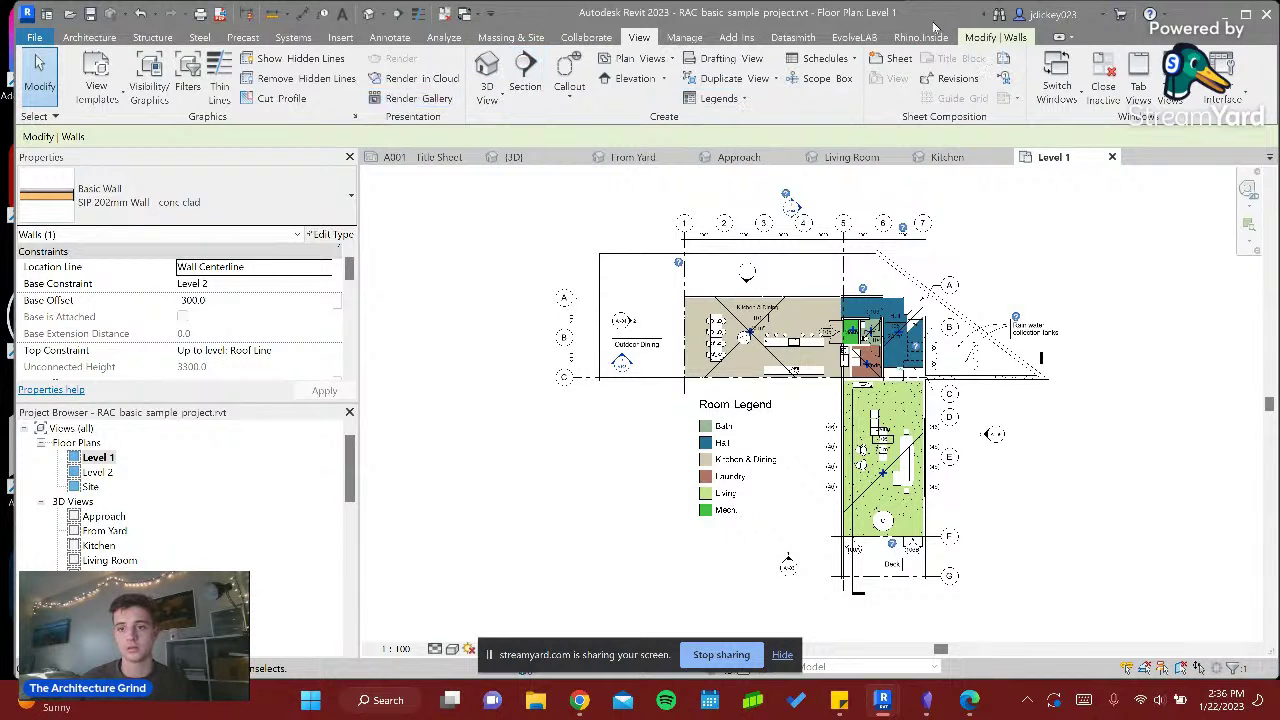
{"action": "left_click", "coordinate": [685, 38]}
{"action": "left_click", "coordinate": [637, 38]}
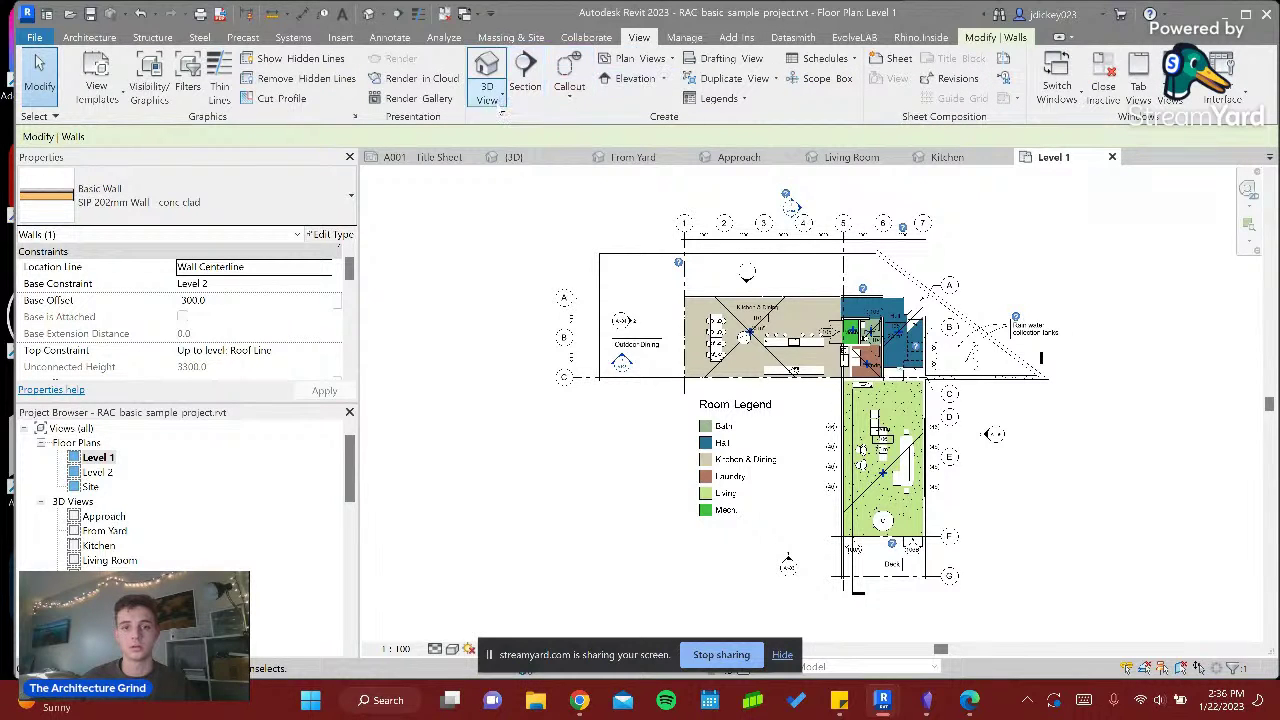
{"action": "left_click", "coordinate": [501, 100]}
{"action": "left_click", "coordinate": [440, 159]}
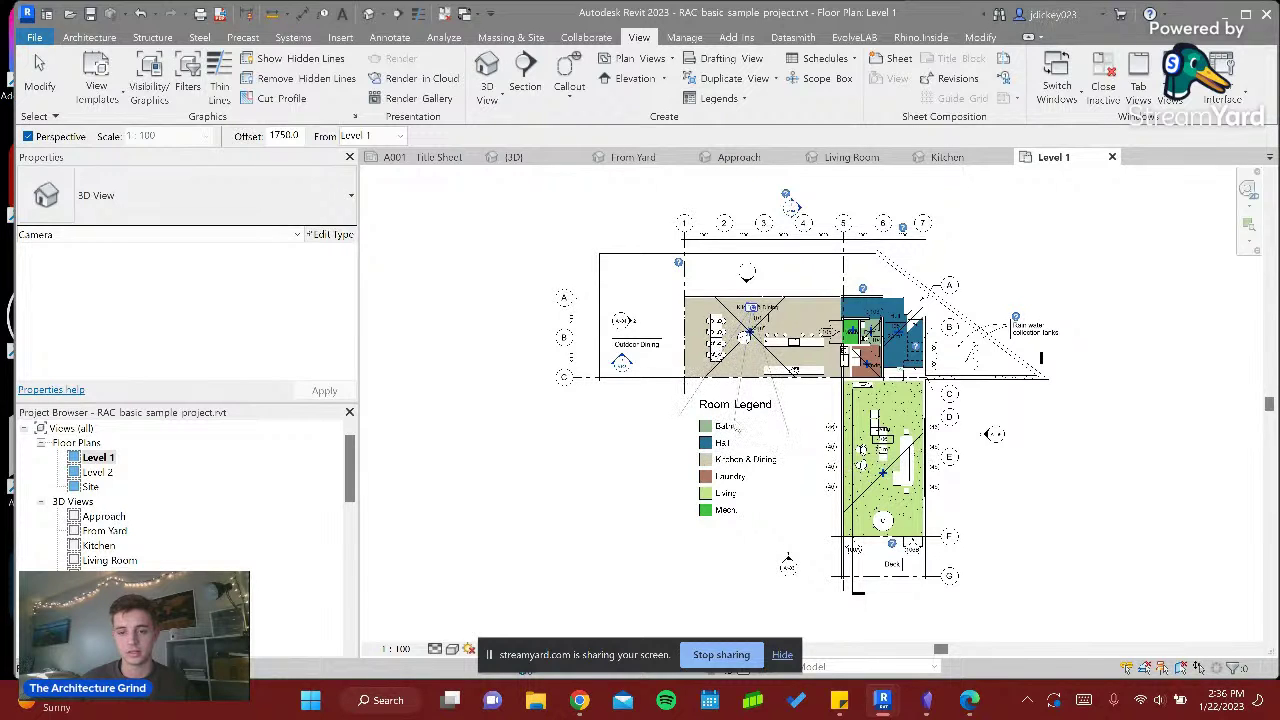
{"action": "left_click", "coordinate": [740, 428]}
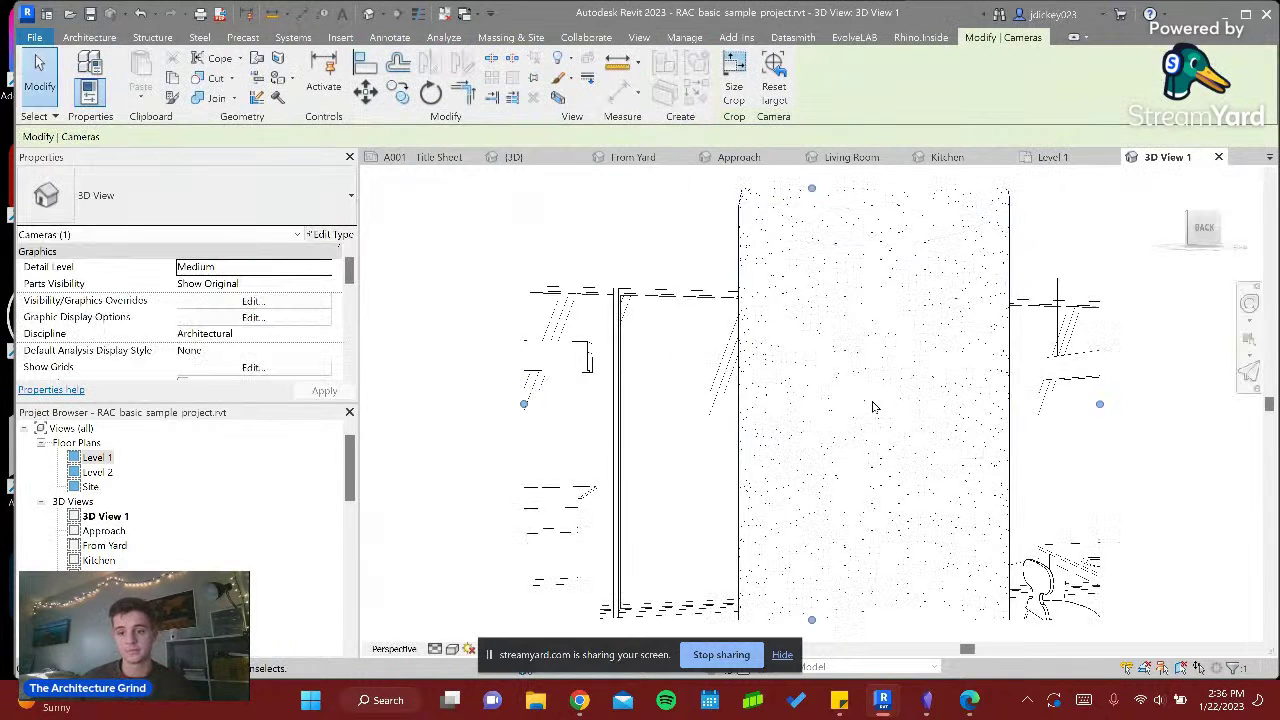
- Enlarge the new camera view's crop region at its lower edge and on both sides, and deselect it
{"action": "left_click_drag", "start_coordinate": [812, 621], "coordinate": [1078, 637]}
{"action": "left_click_drag", "start_coordinate": [1100, 408], "coordinate": [1238, 393]}
{"action": "left_click_drag", "start_coordinate": [523, 411], "coordinate": [366, 411]}
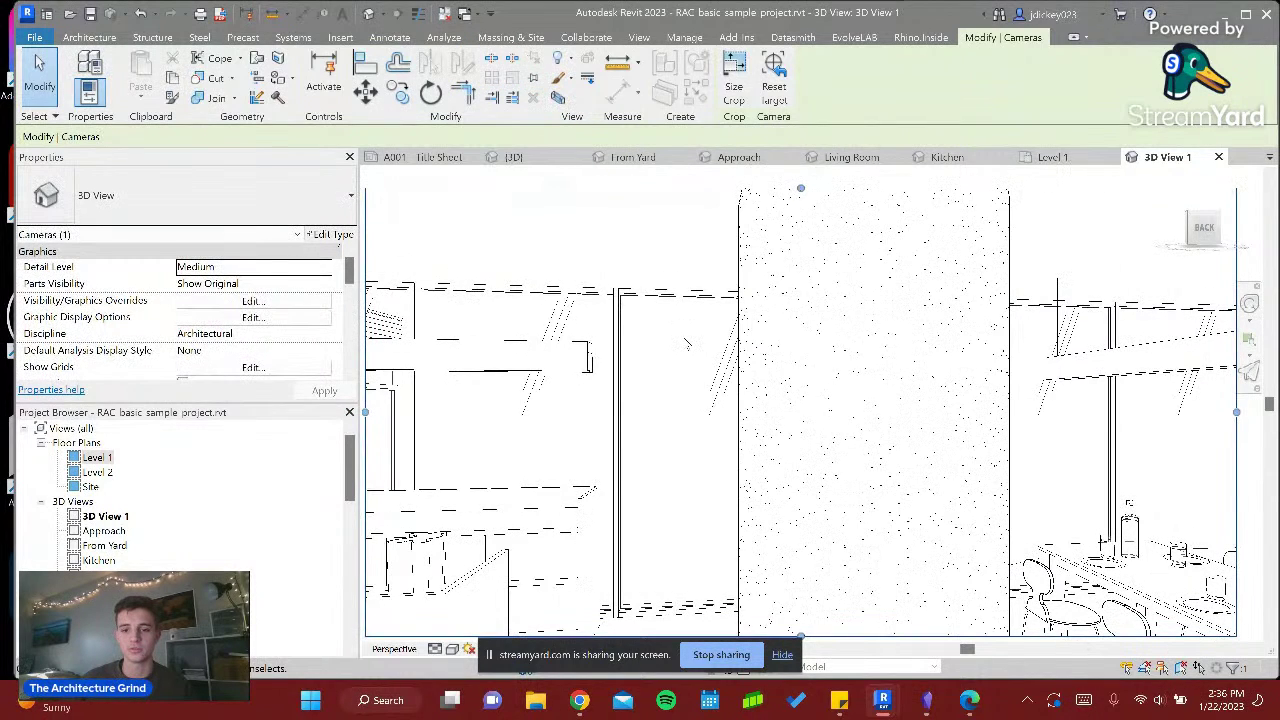
{"action": "key", "text": "Escape"}
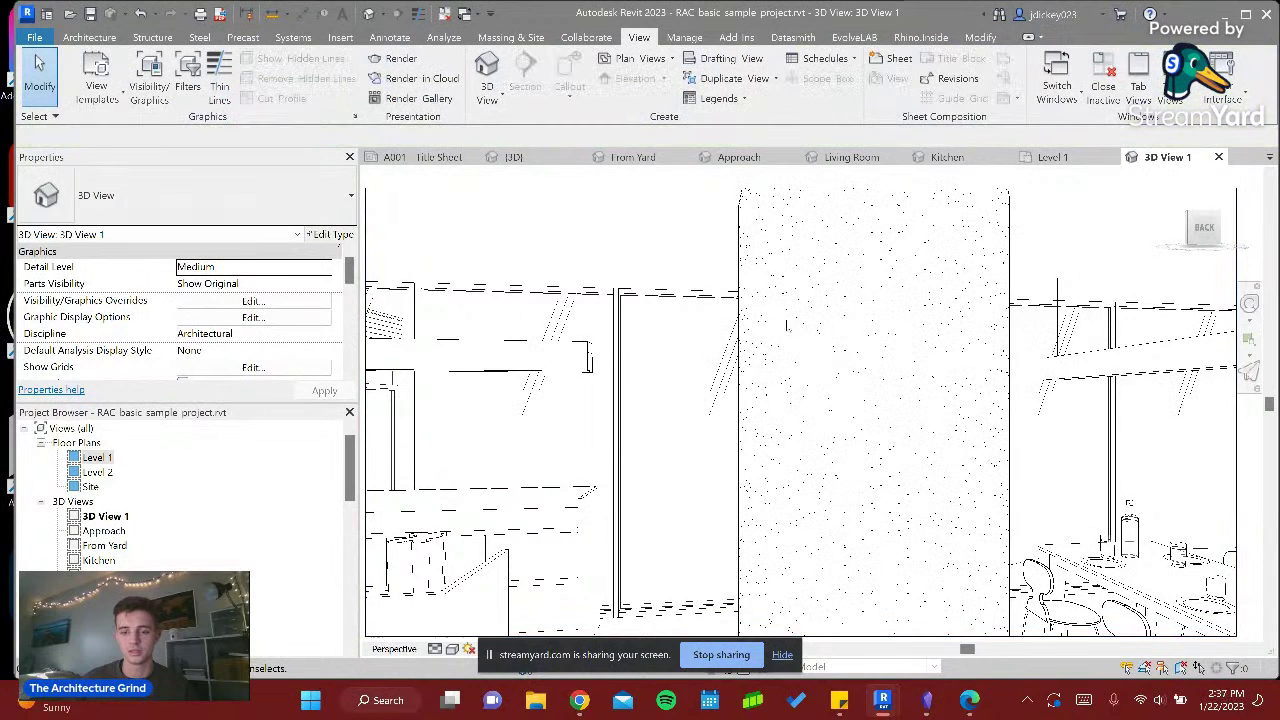
- Hide the round concrete column in the camera view and change the visual style to show coloured, shaded materials
{"action": "left_click", "coordinate": [748, 243]}
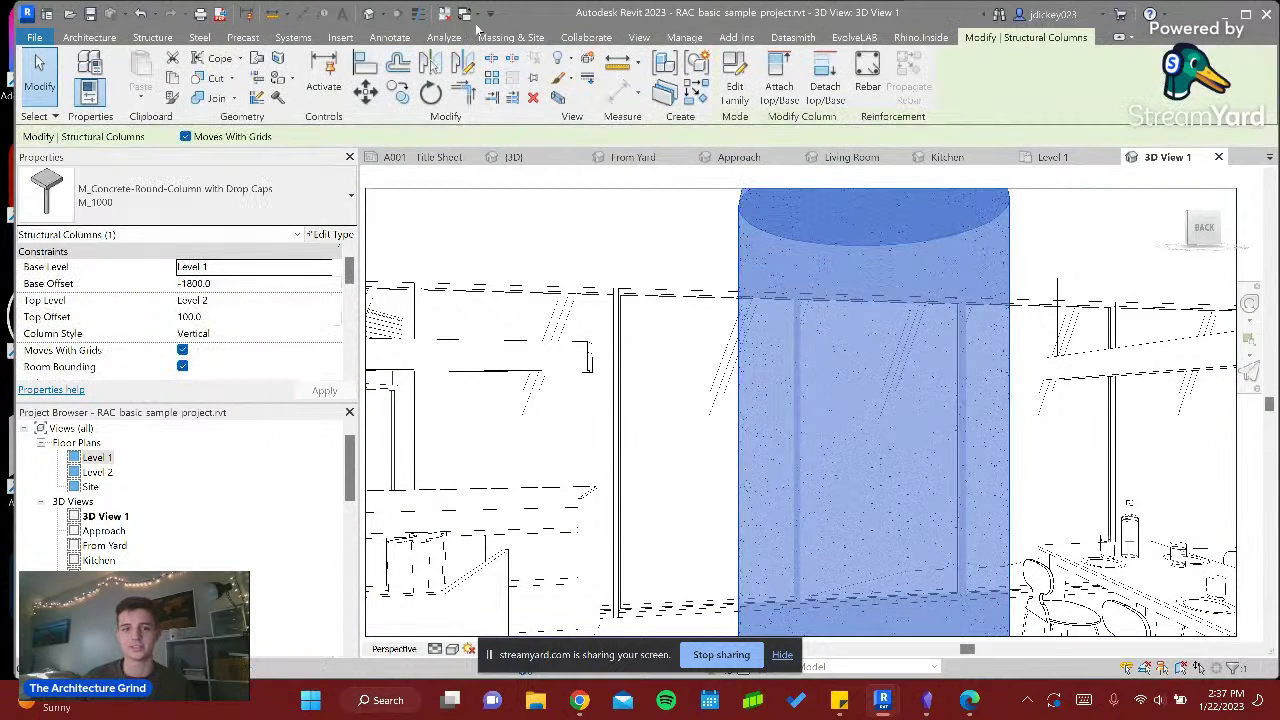
{"action": "left_click", "coordinate": [583, 62]}
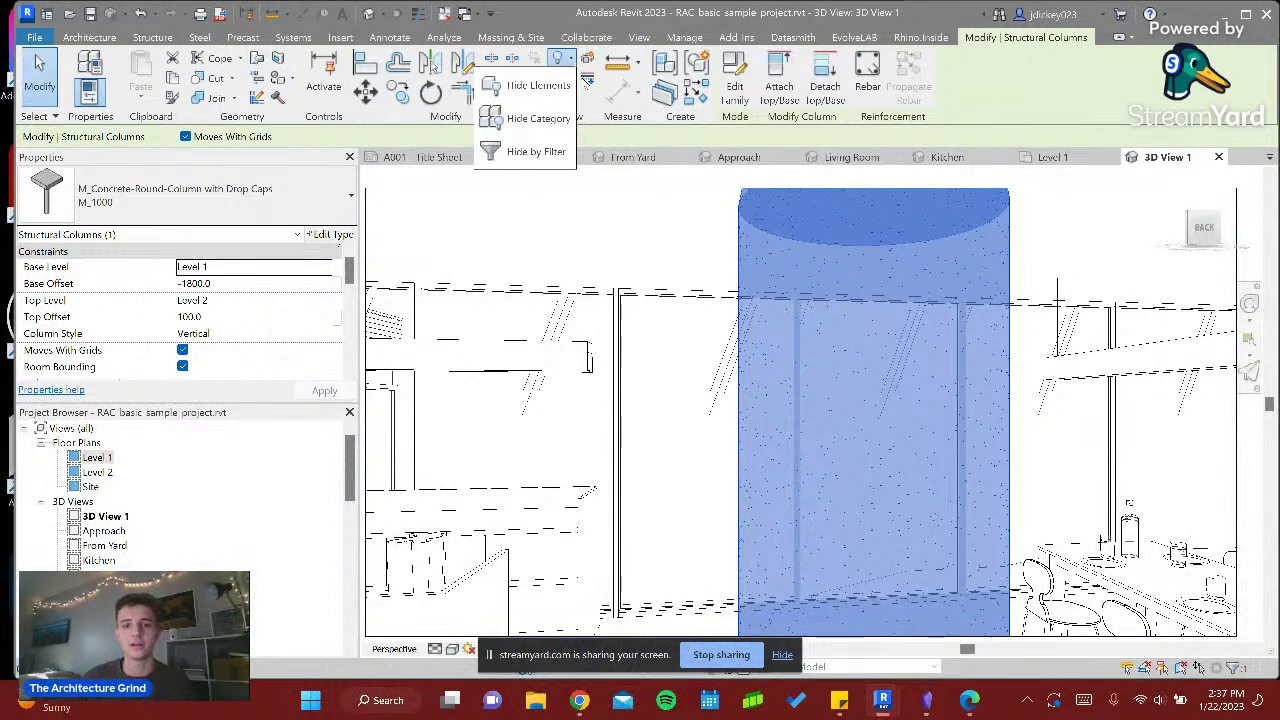
{"action": "left_click", "coordinate": [545, 84]}
{"action": "scroll", "coordinate": [757, 370], "scroll_direction": "down", "scroll_amount": 1}
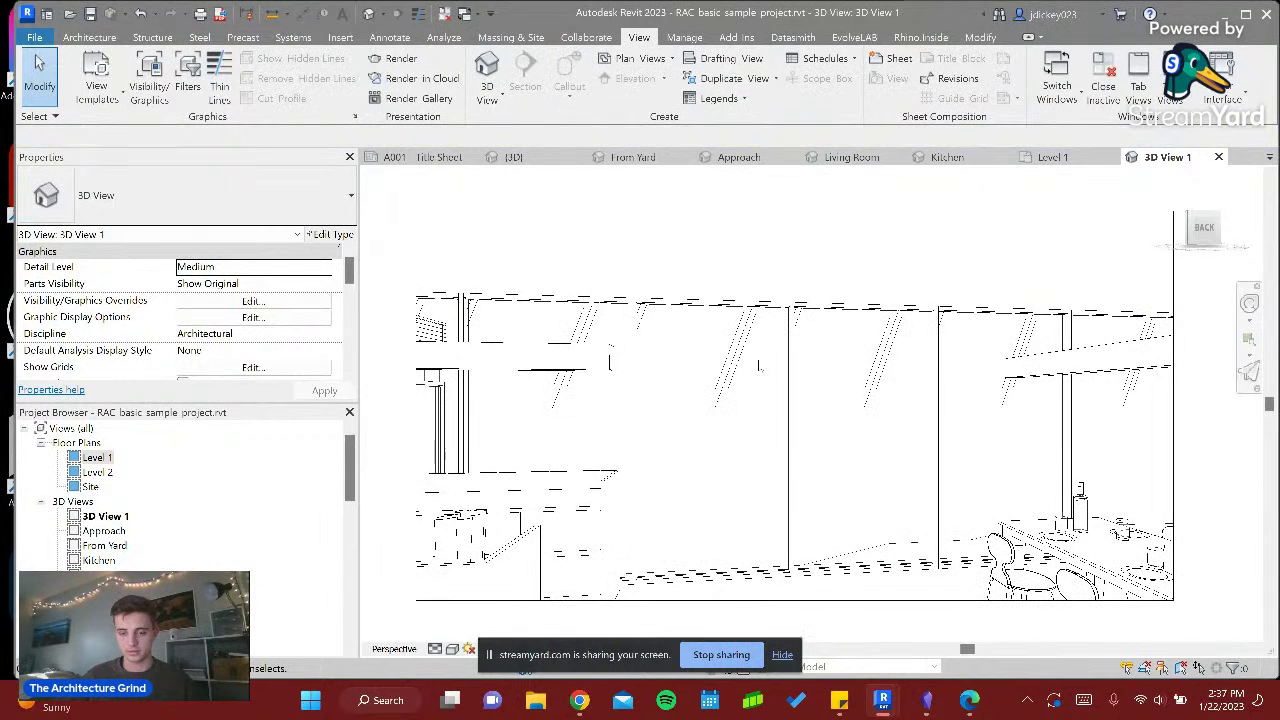
{"action": "left_click", "coordinate": [452, 649]}
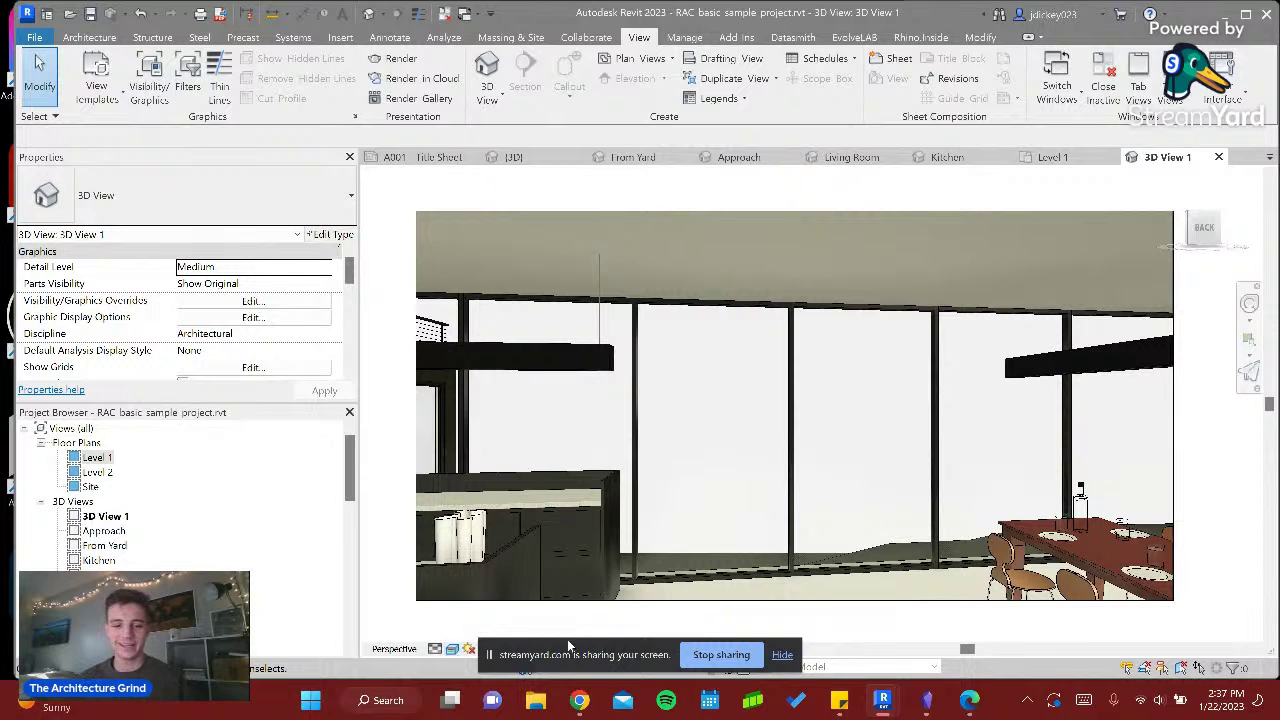
- Switch to Veras, preview how it captures the new kitchen camera view, and return to the last rendering
{"action": "mouse_move", "coordinate": [903, 708]}
{"action": "left_click", "coordinate": [945, 600]}
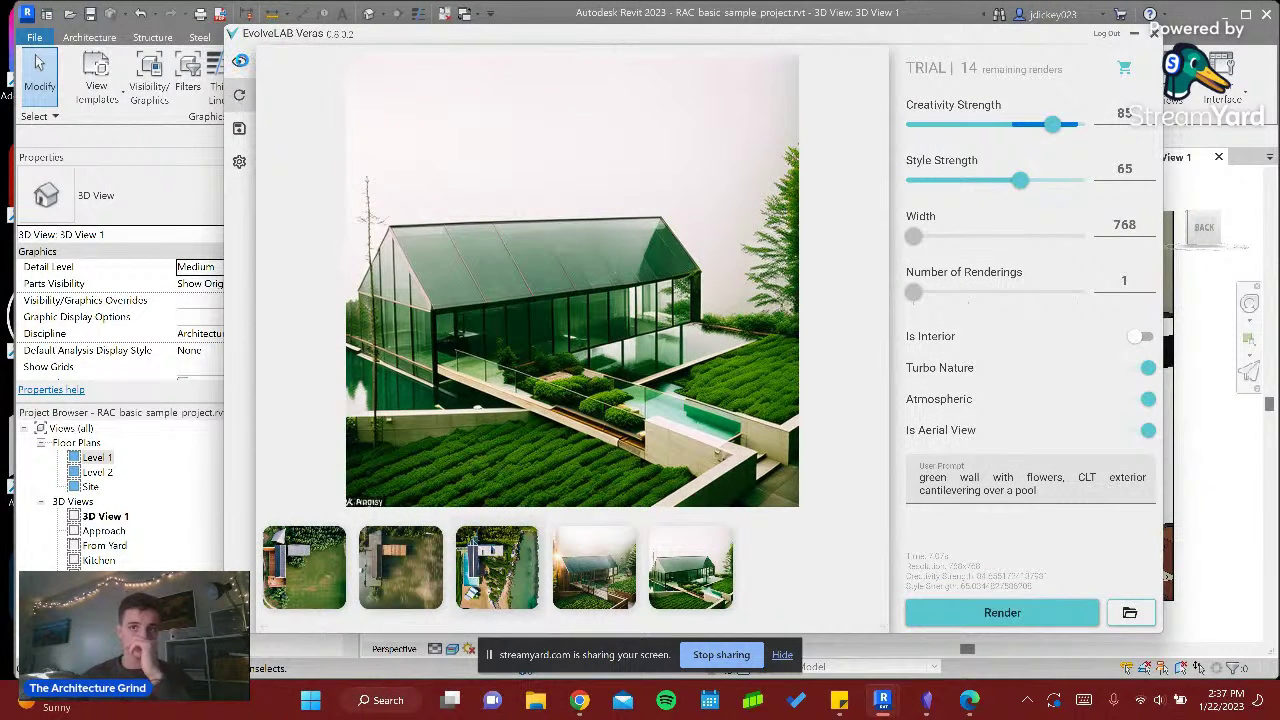
{"action": "left_click", "coordinate": [240, 63]}
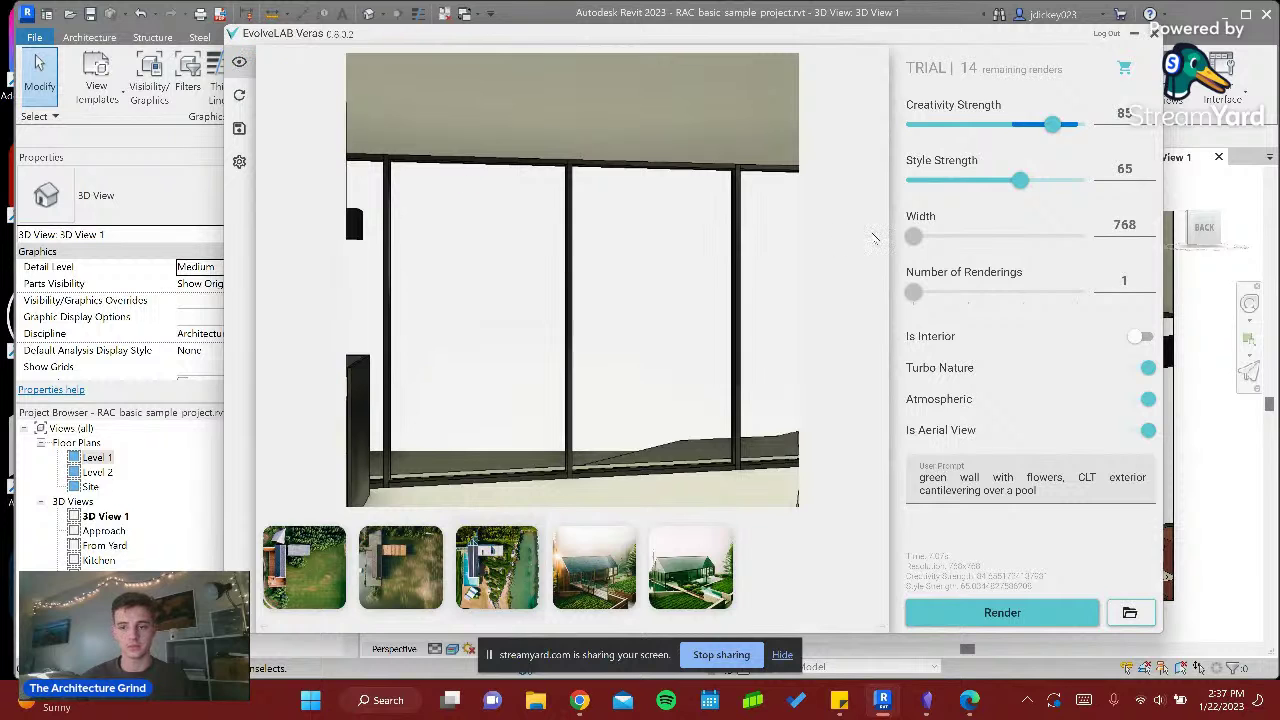
{"action": "left_click", "coordinate": [240, 63]}
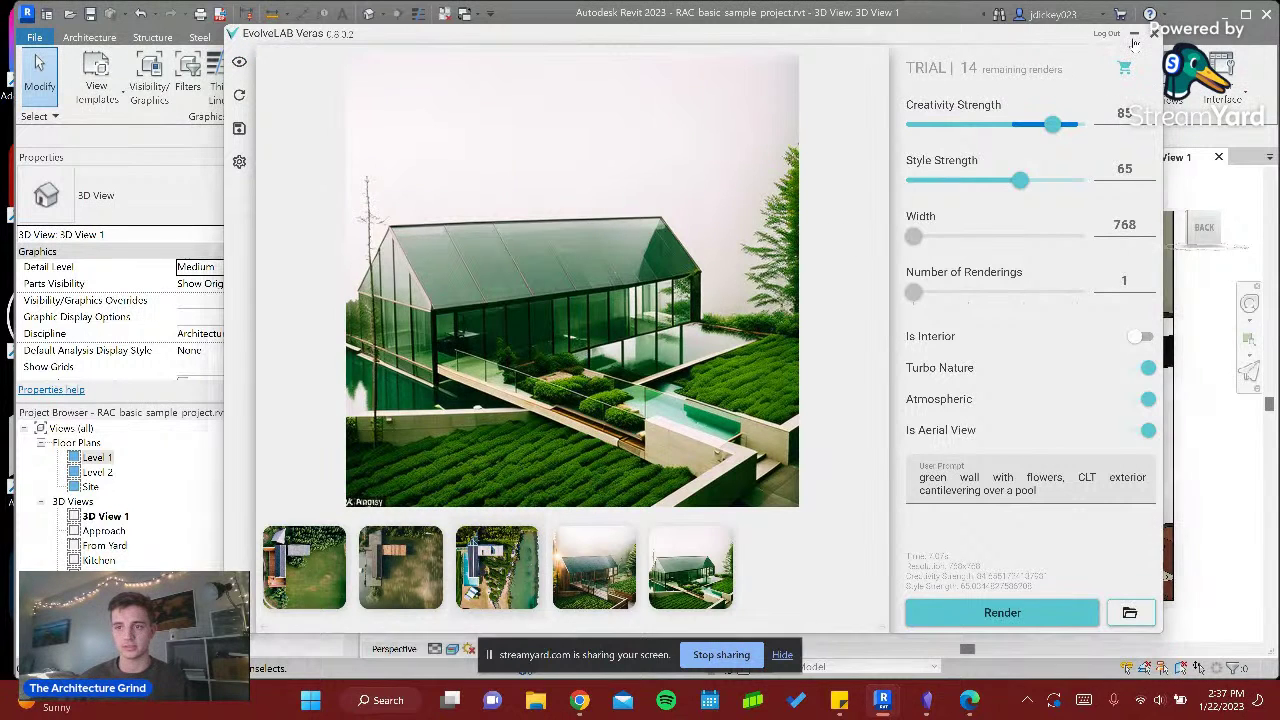
- Return to the Level 1 floor plan and place another perspective camera in the Kitchen & Dining room, aimed diagonally across the dining table
{"action": "left_click", "coordinate": [1134, 36]}
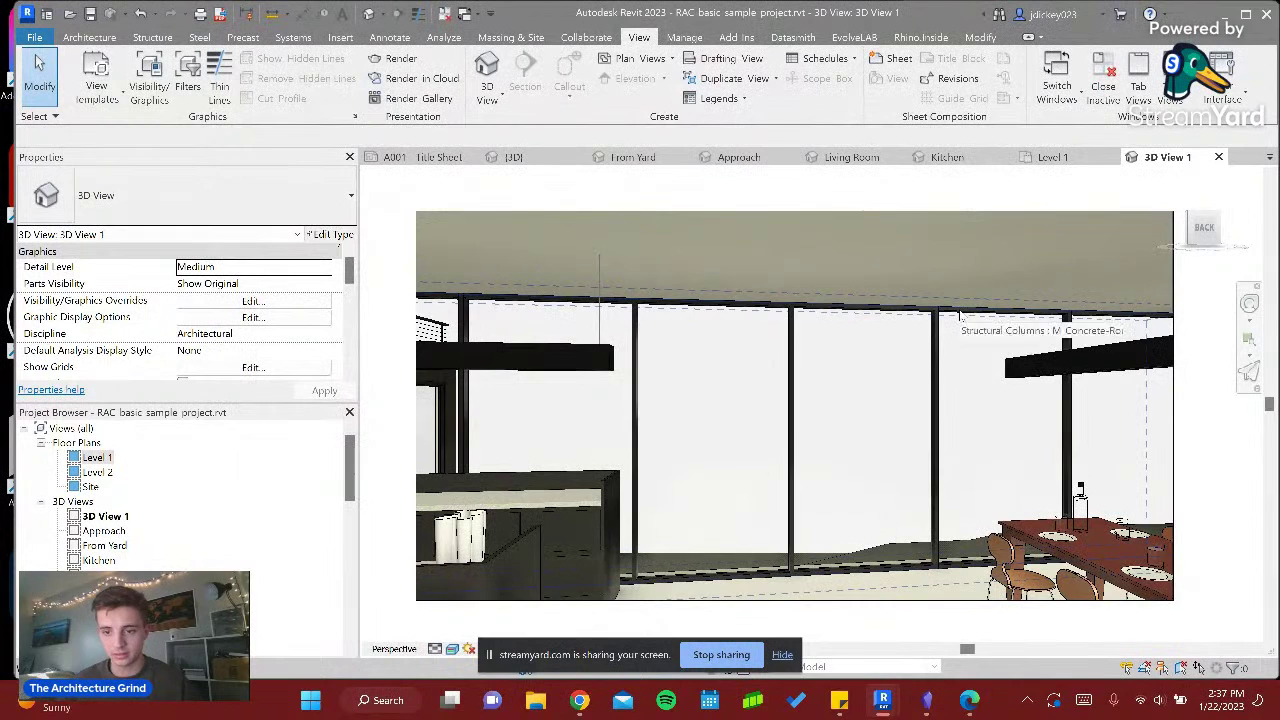
{"action": "left_click", "coordinate": [1036, 155]}
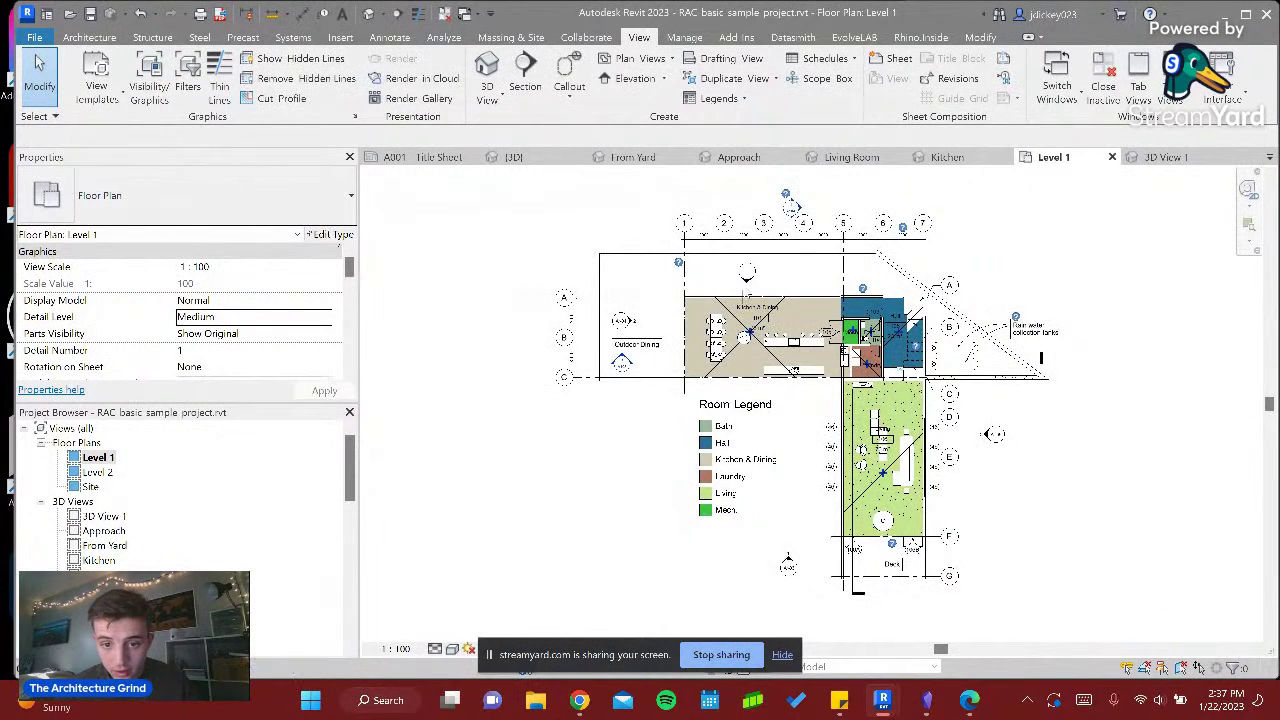
{"action": "scroll", "coordinate": [745, 285], "scroll_direction": "up", "scroll_amount": 2}
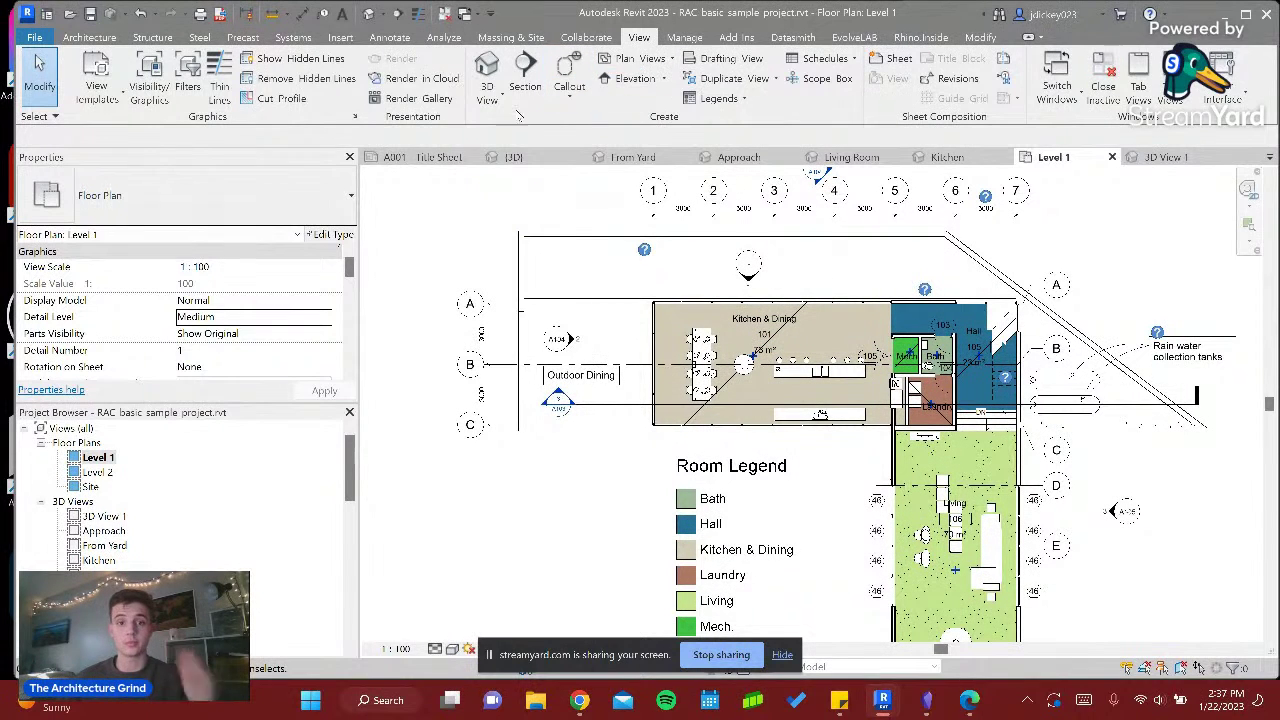
{"action": "left_click", "coordinate": [487, 96]}
{"action": "left_click", "coordinate": [476, 166]}
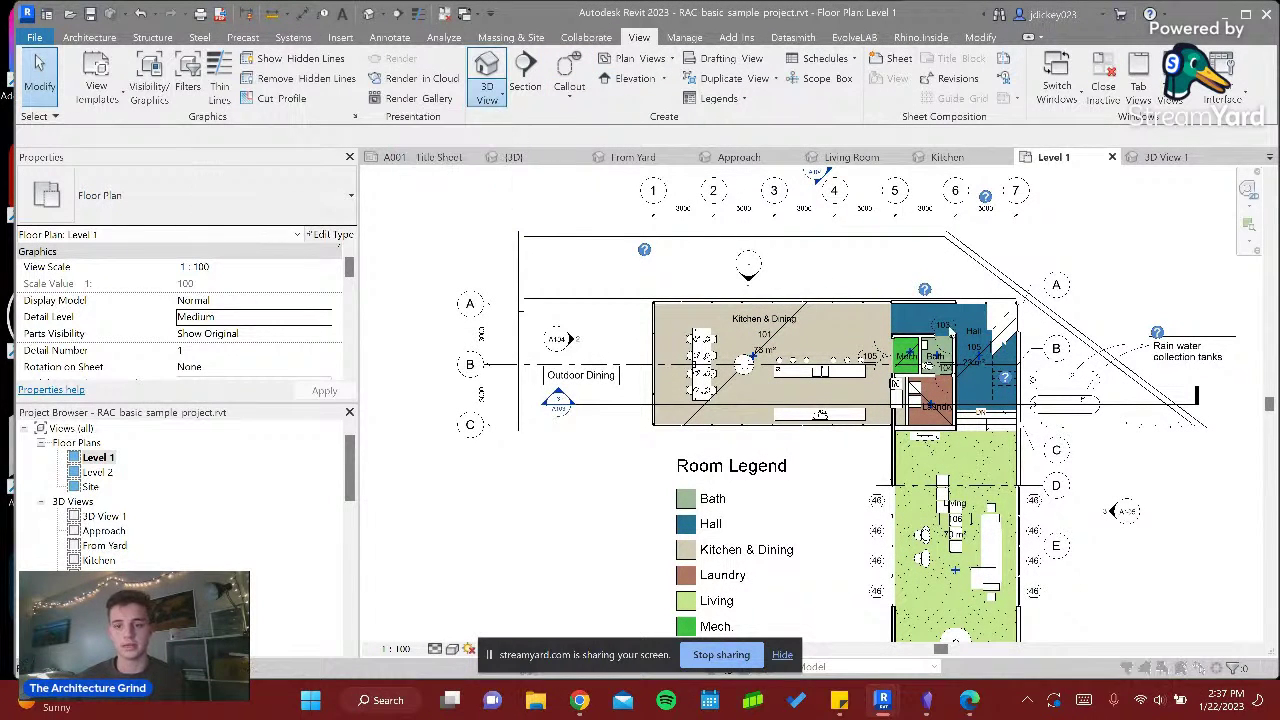
{"action": "left_click", "coordinate": [741, 402]}
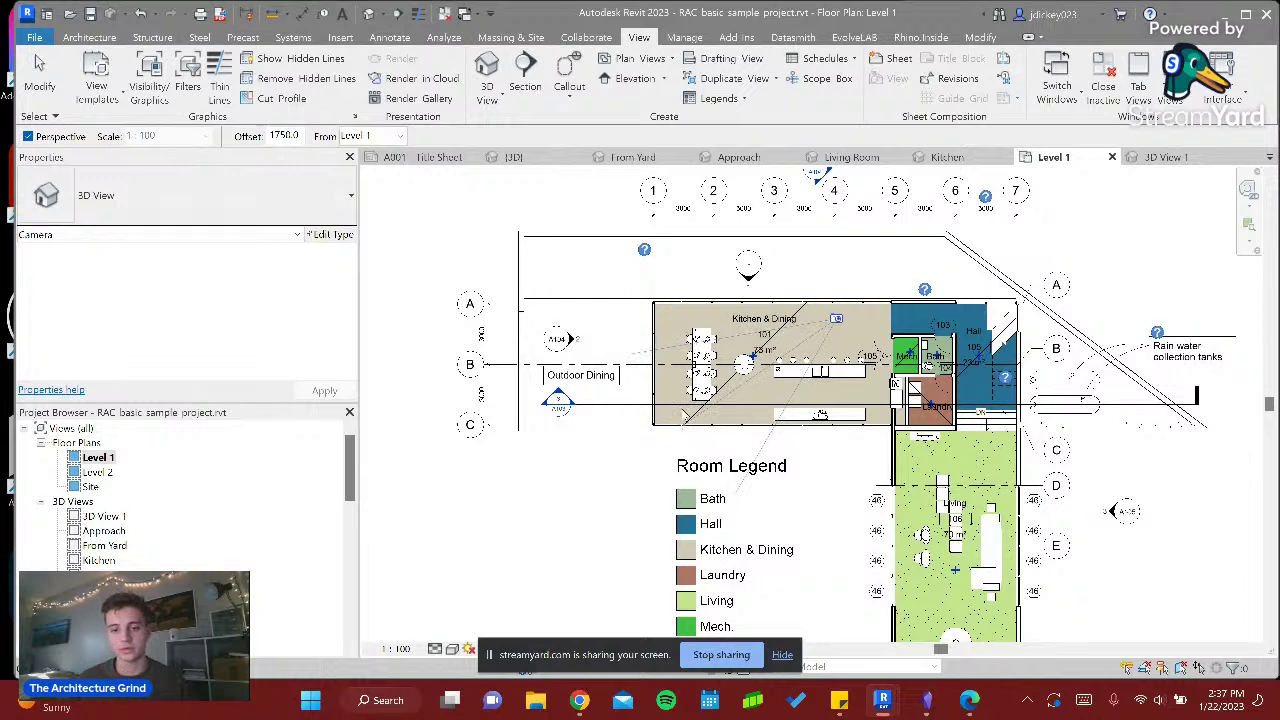
{"action": "left_click", "coordinate": [836, 318]}
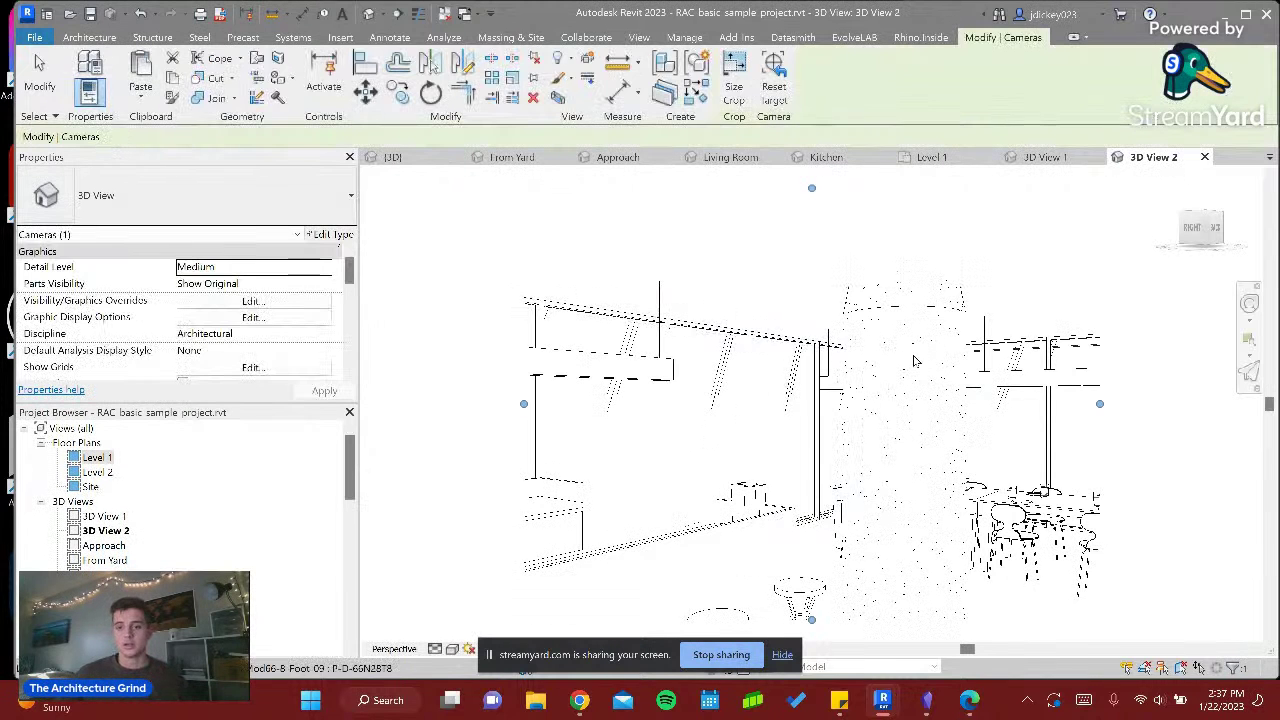
{"action": "key", "text": "Escape"}
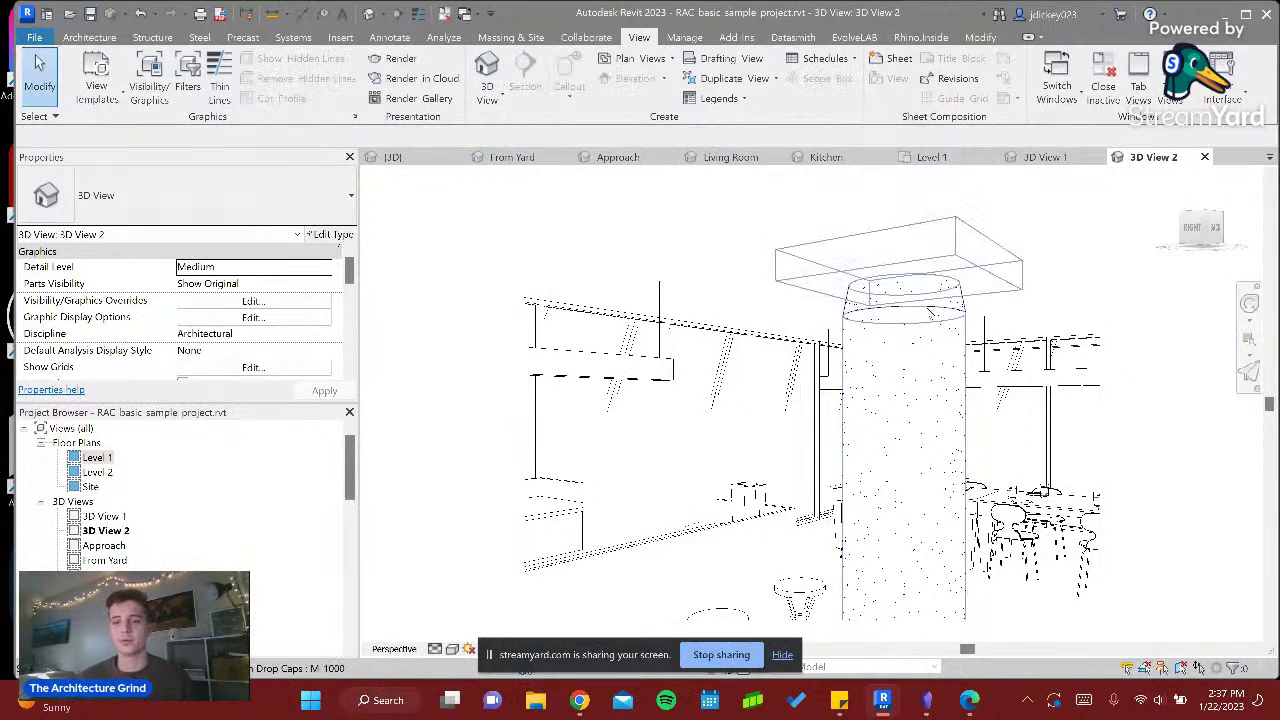
- Hide the round concrete column with drop cap in the new camera view
{"action": "left_click", "coordinate": [929, 316]}
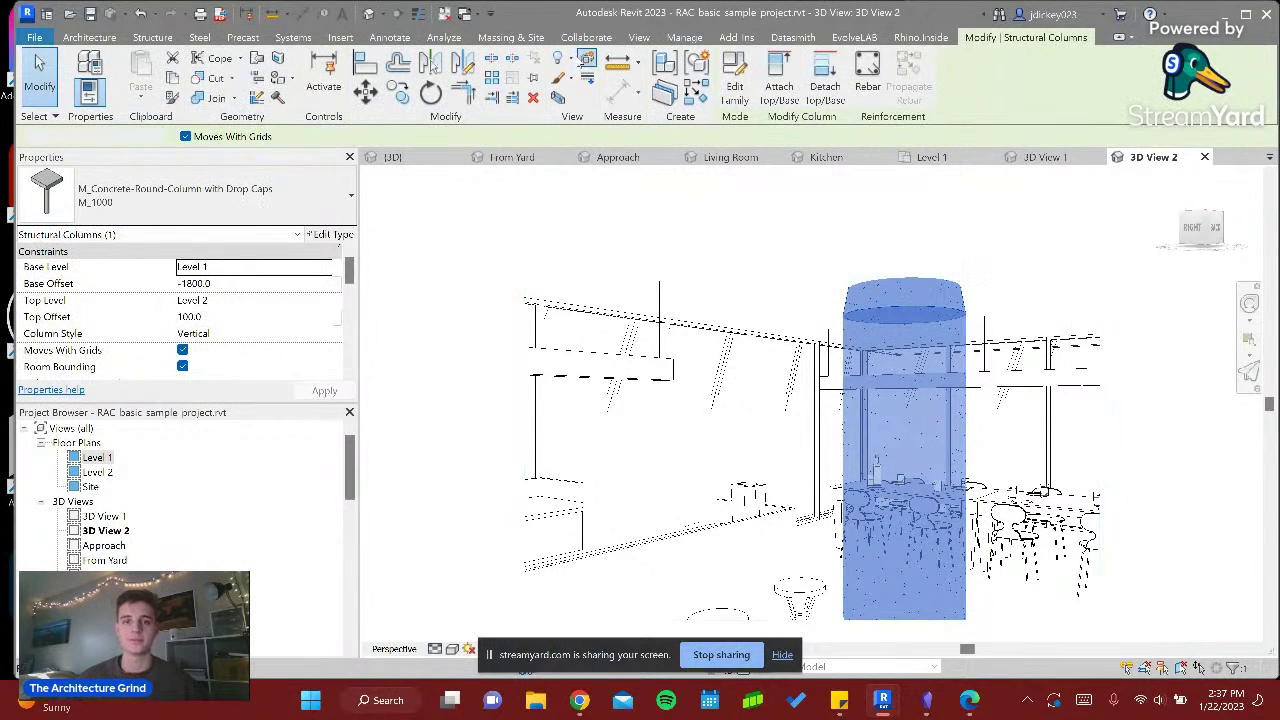
{"action": "left_click", "coordinate": [583, 60]}
{"action": "left_click", "coordinate": [562, 60]}
{"action": "left_click", "coordinate": [564, 87]}
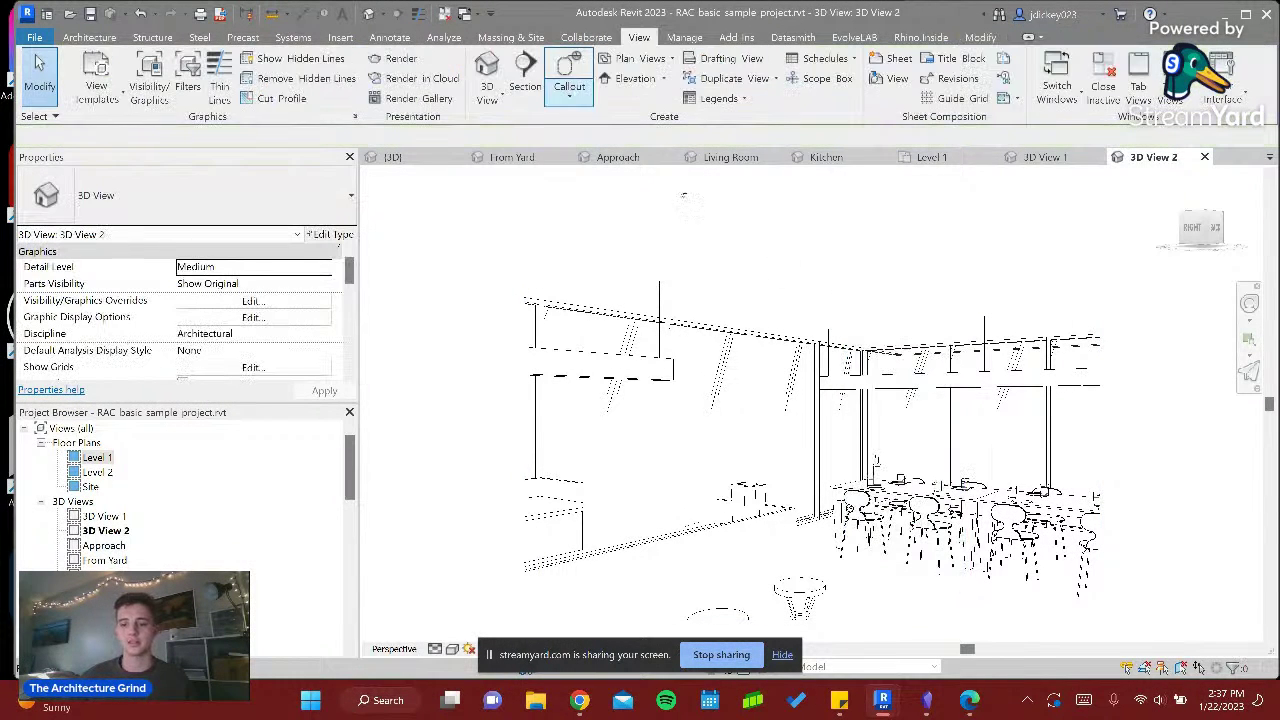
- Switch to Veras, enable Is Interior and disable Turbo Nature, Atmospheric and Is Aerial View
{"action": "mouse_move", "coordinate": [893, 703]}
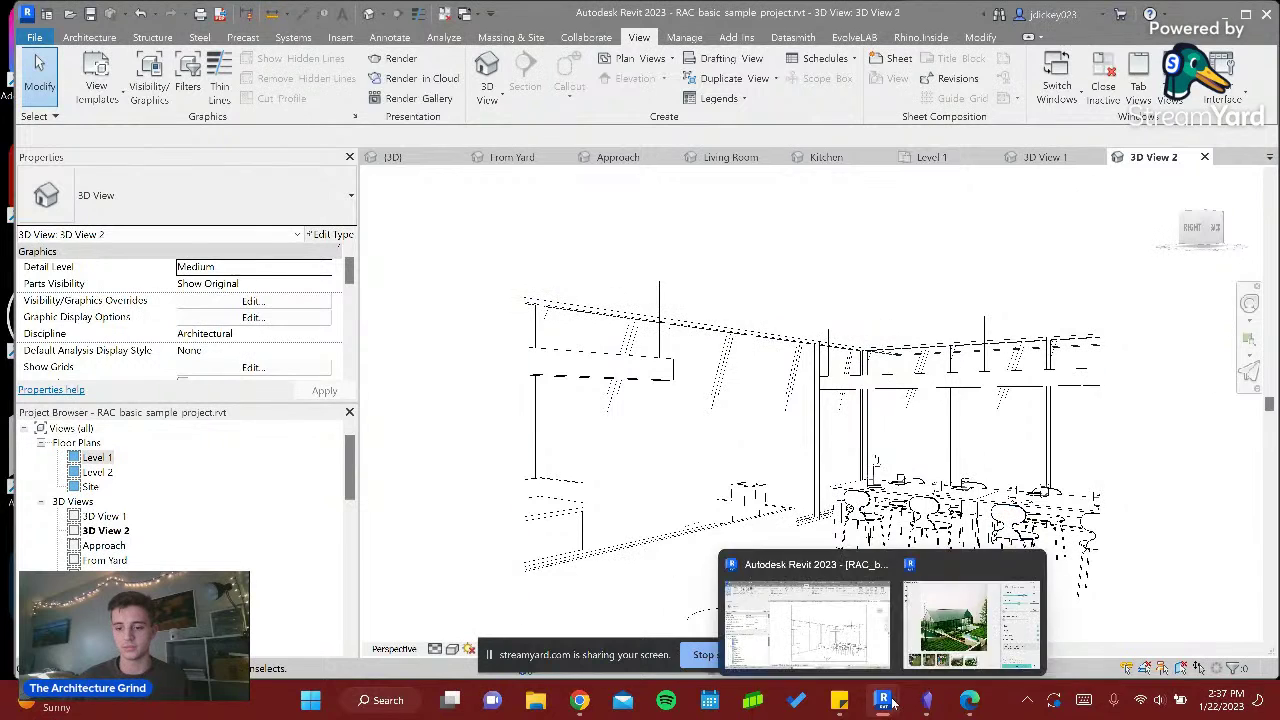
{"action": "left_click", "coordinate": [970, 622]}
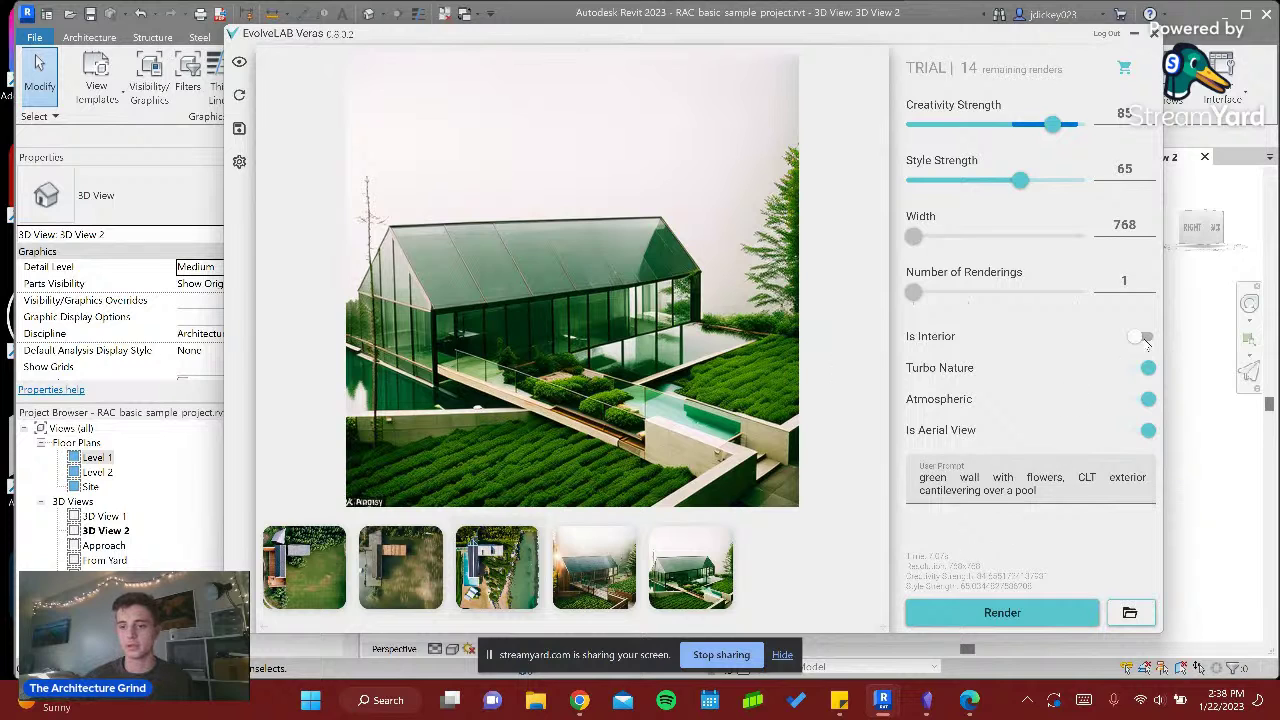
{"action": "left_click", "coordinate": [1150, 434]}
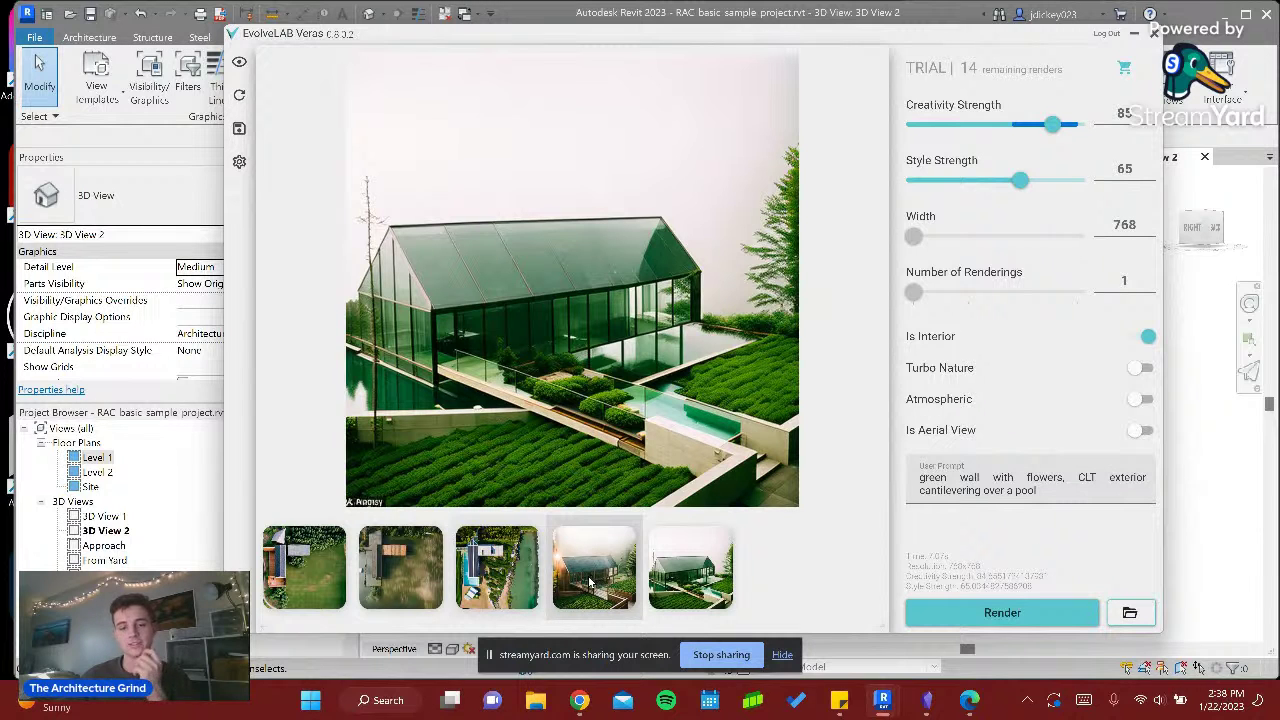
- Replace the prompt with "wooden slat wall, modern interior finish, sunrise outside" and render the view
{"action": "left_click", "coordinate": [910, 471]}
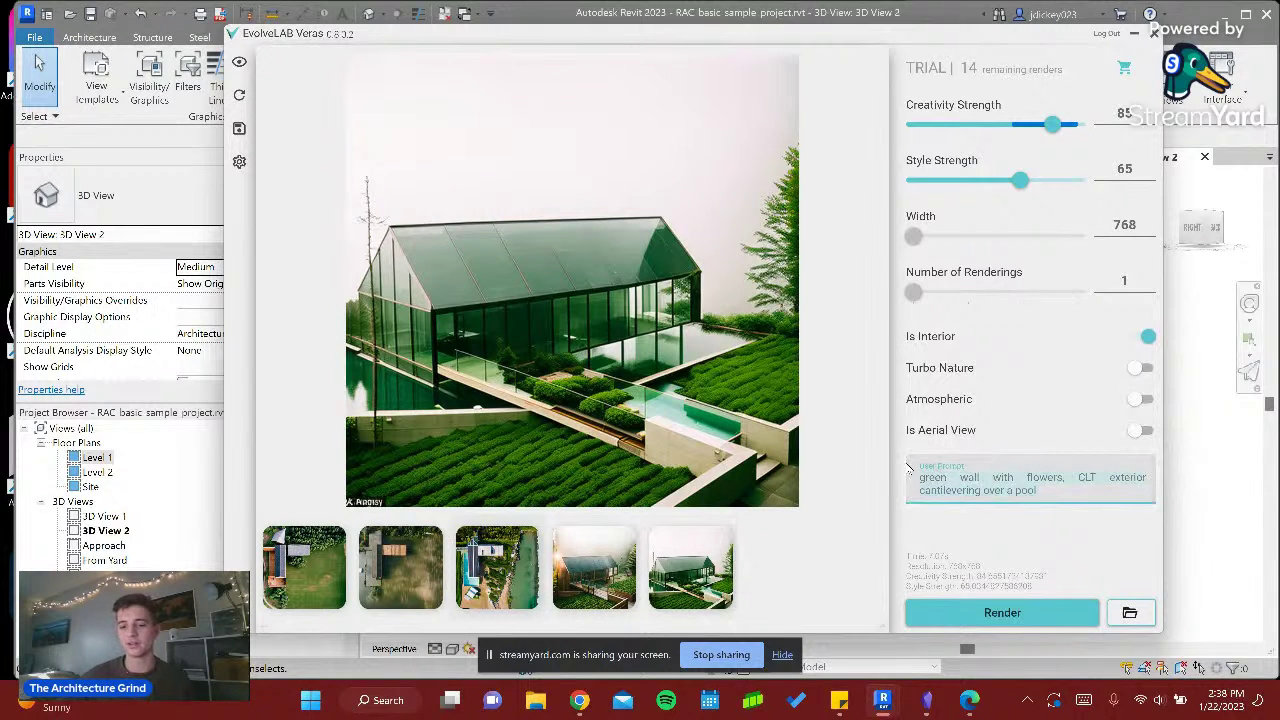
{"action": "key", "text": "ctrl+a"}
{"action": "key", "text": "BackSpace"}
{"action": "type", "text": "wooden slat wal"}
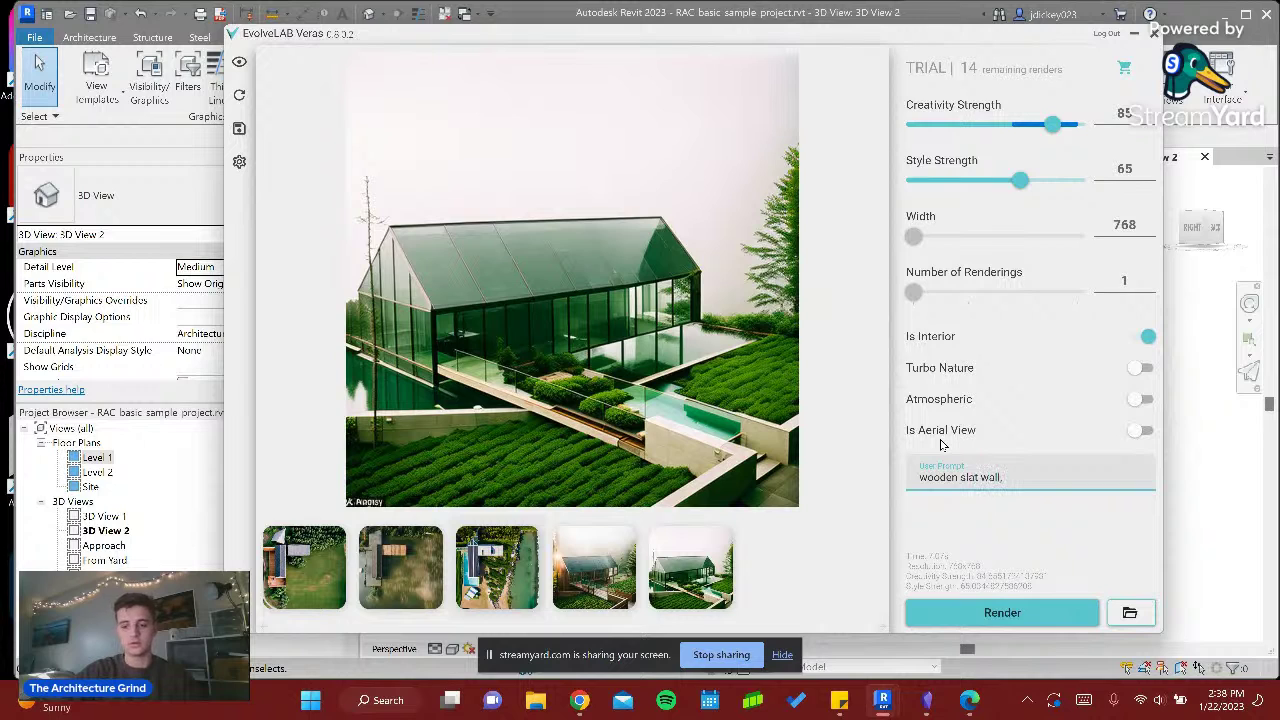
{"action": "type", "text": "l,"}
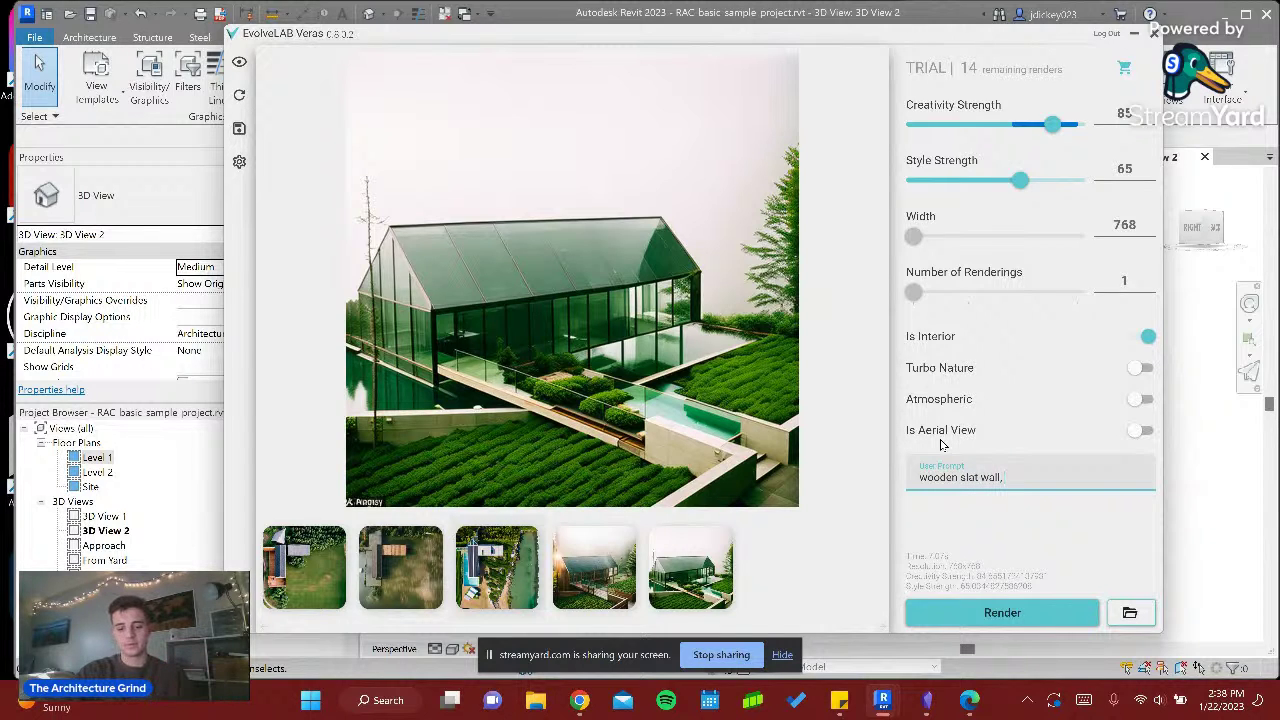
{"action": "type", "text": " modern interior finish"}
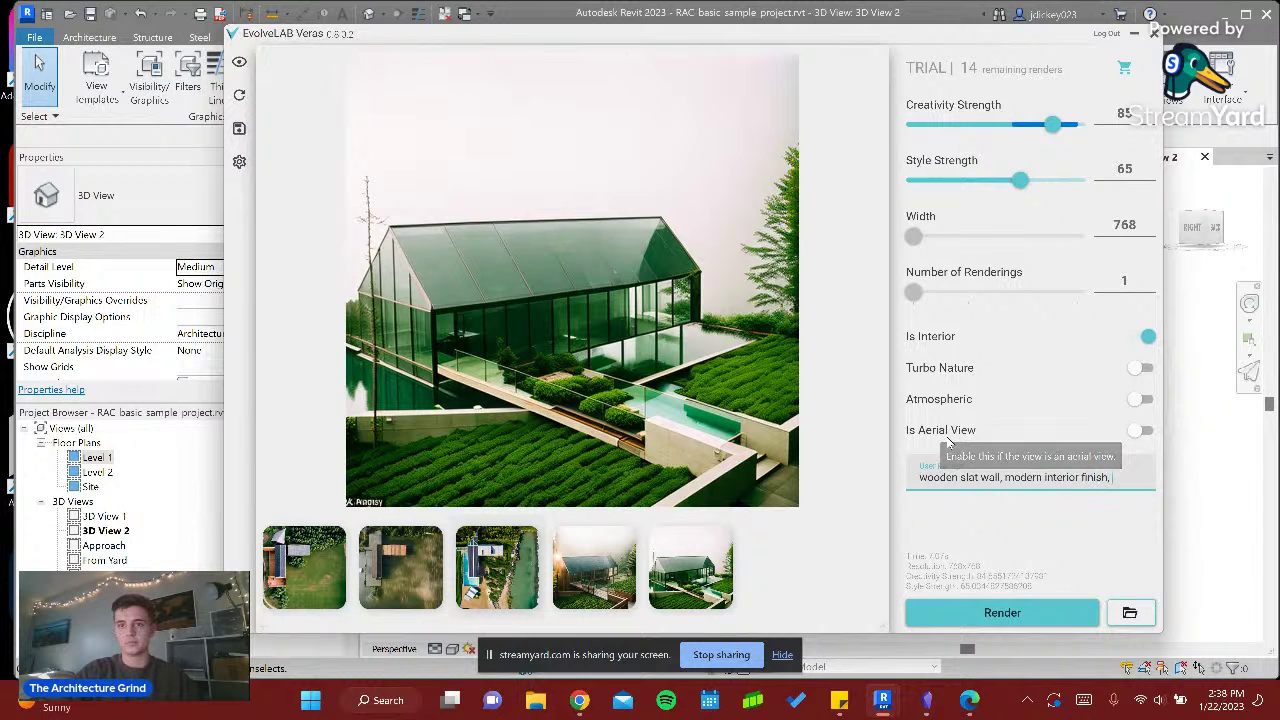
{"action": "type", "text": ", sunrise outside"}
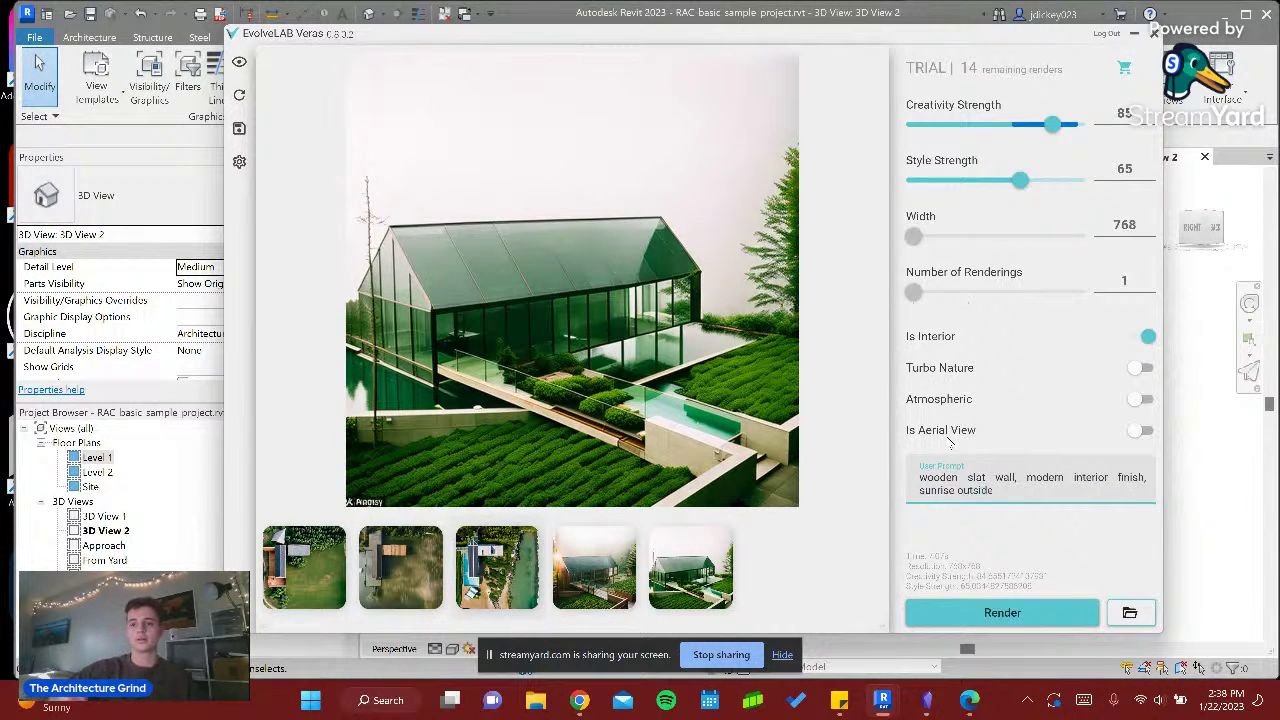
{"action": "left_click", "coordinate": [1012, 611]}
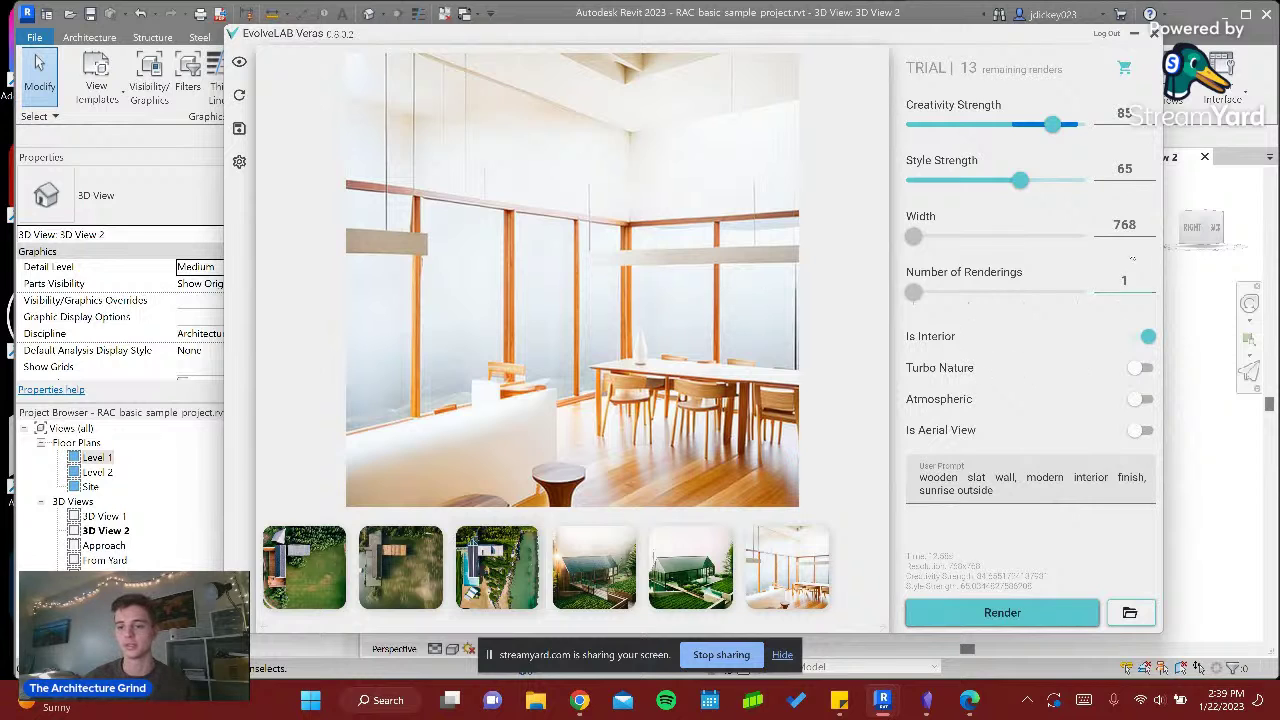
- Revise the prompt to "modern interior finish, morning sunrise outside, granite dining table" and render again
{"action": "left_click", "coordinate": [1010, 482]}
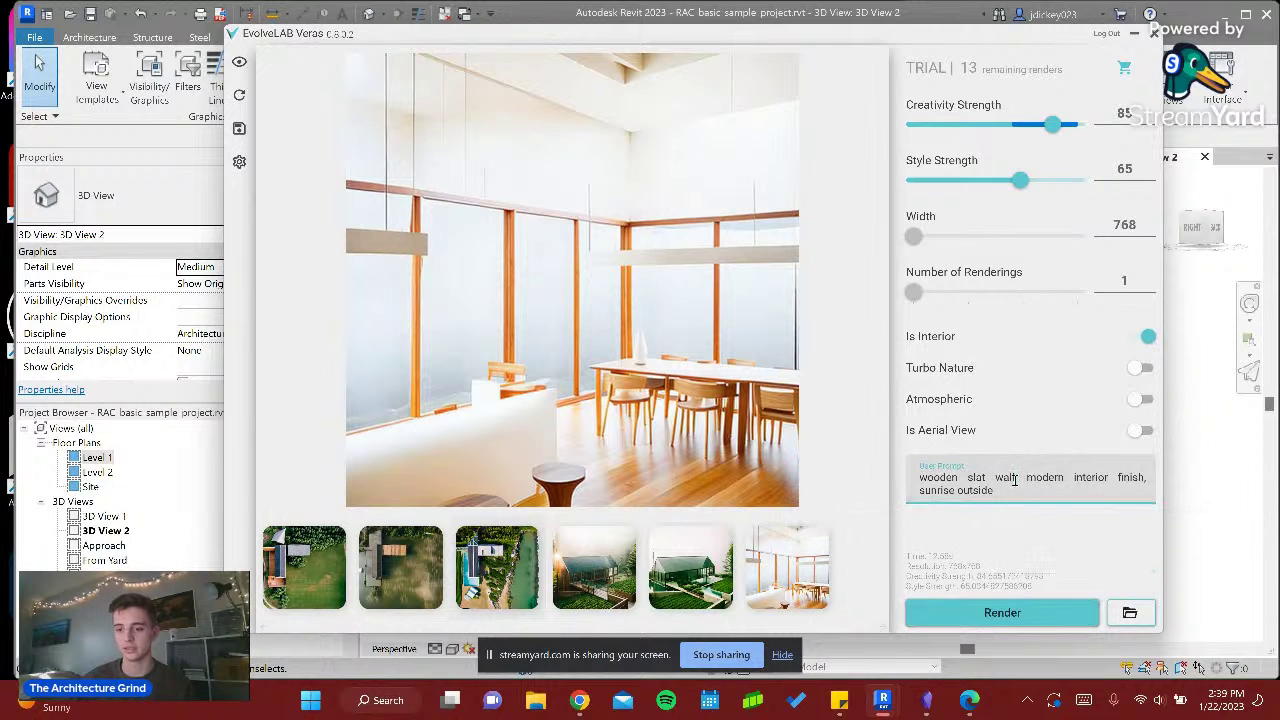
{"action": "left_click_drag", "start_coordinate": [982, 488], "coordinate": [916, 486]}
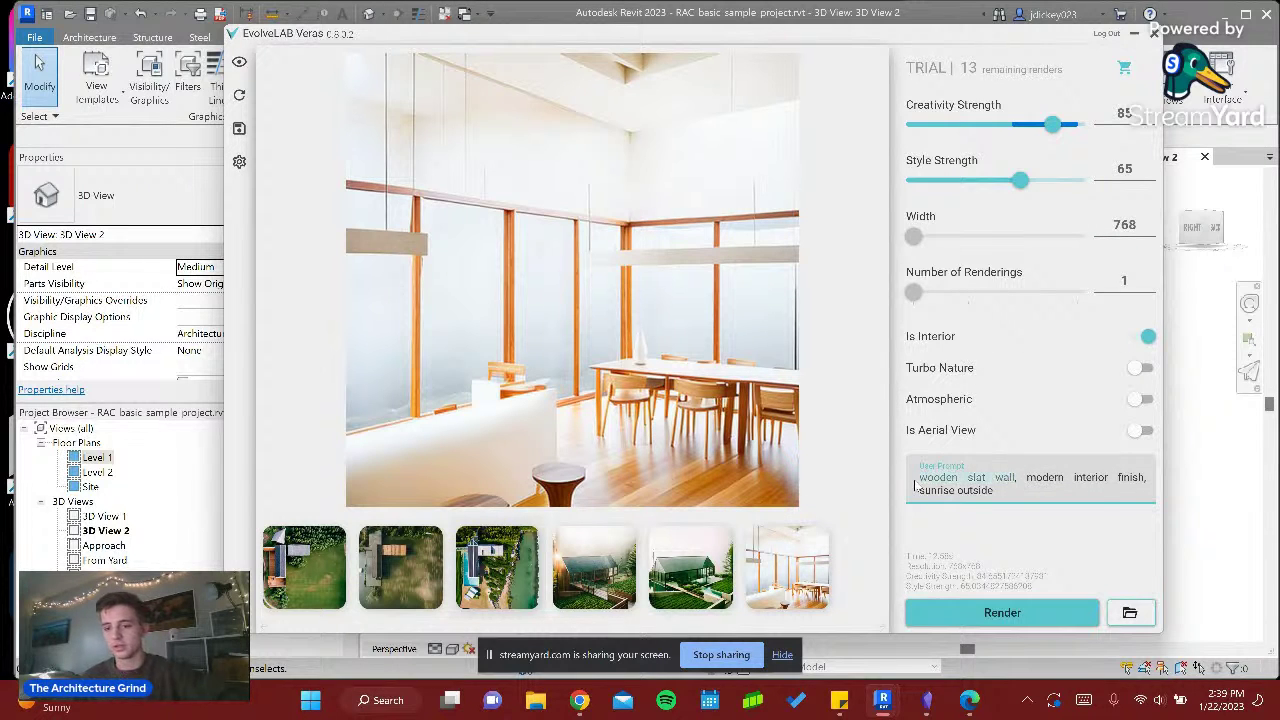
{"action": "key", "text": "BackSpace"}
{"action": "key", "text": "Delete"}
{"action": "key", "text": "Delete"}
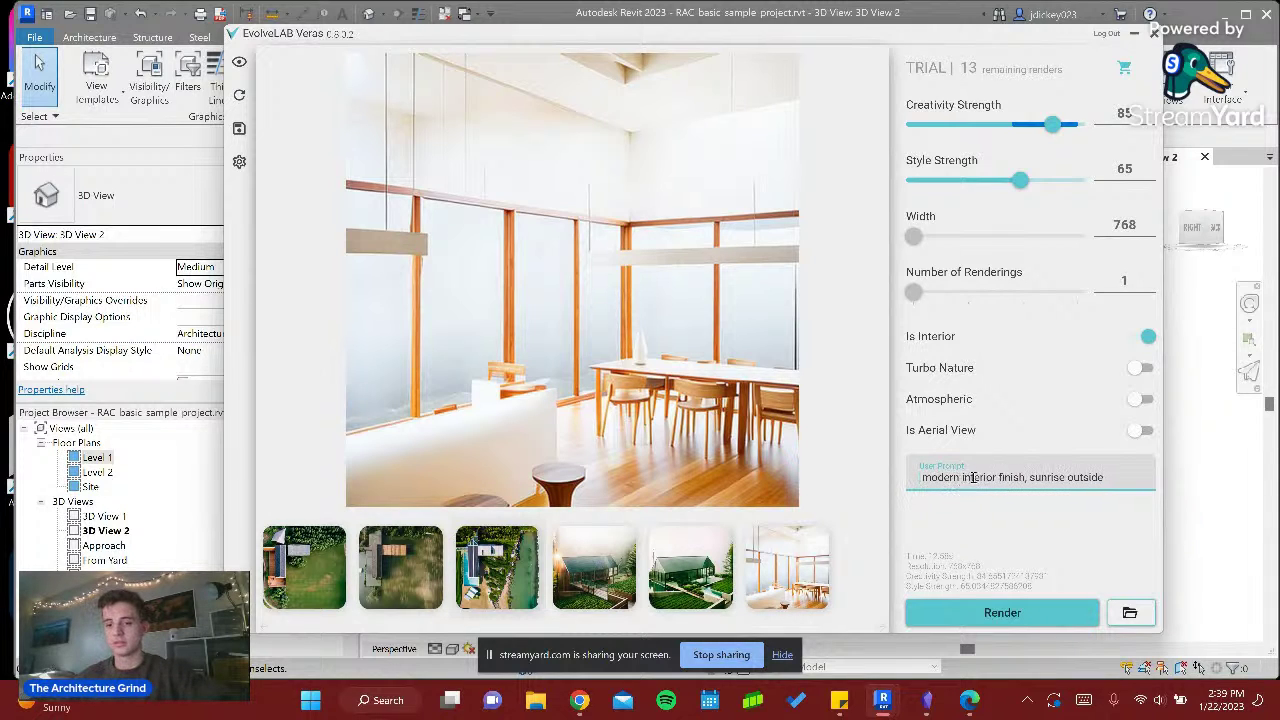
{"action": "left_click", "coordinate": [1028, 478]}
{"action": "type", "text": "morning"}
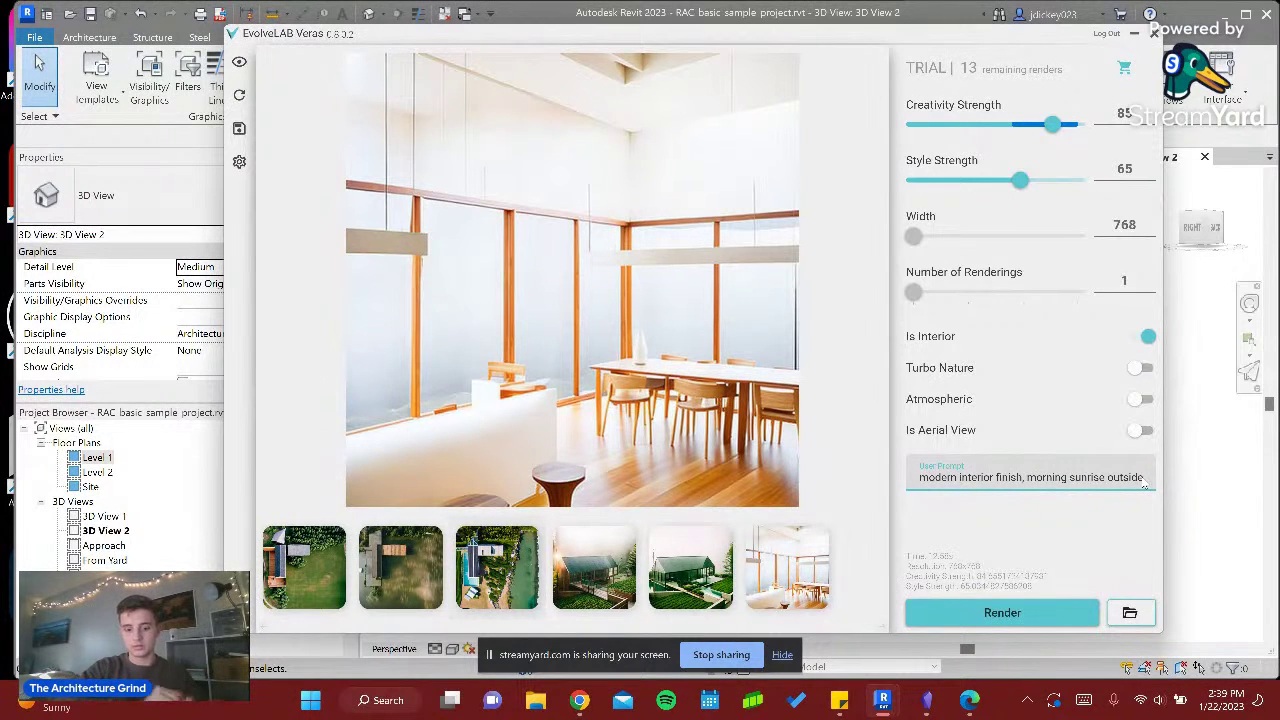
{"action": "type", "text": "granite "}
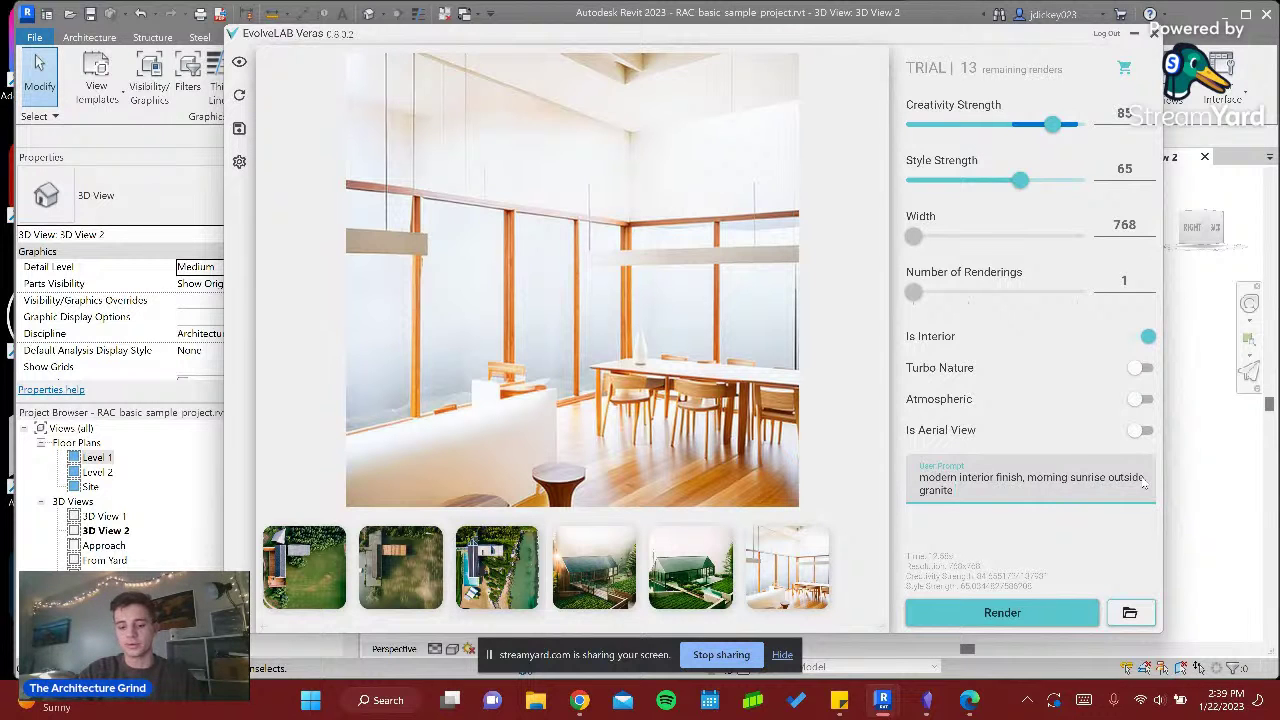
{"action": "type", "text": "dining table"}
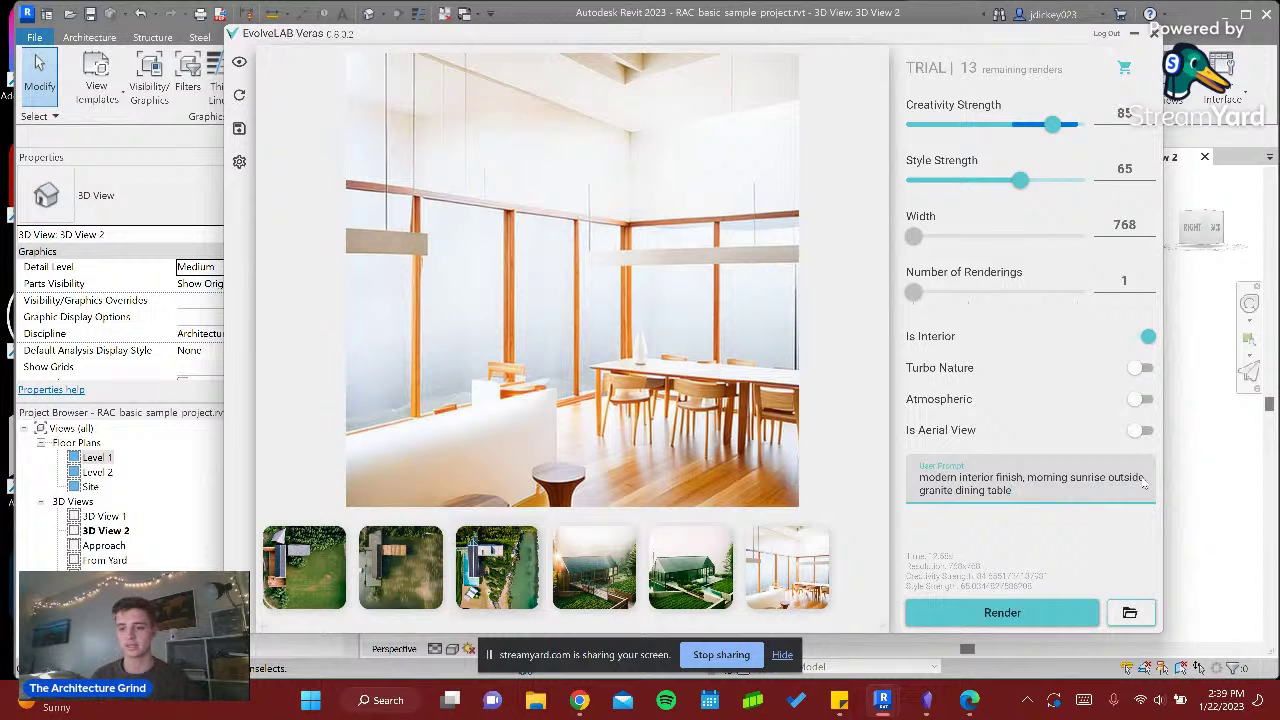
{"action": "left_click", "coordinate": [1028, 616]}
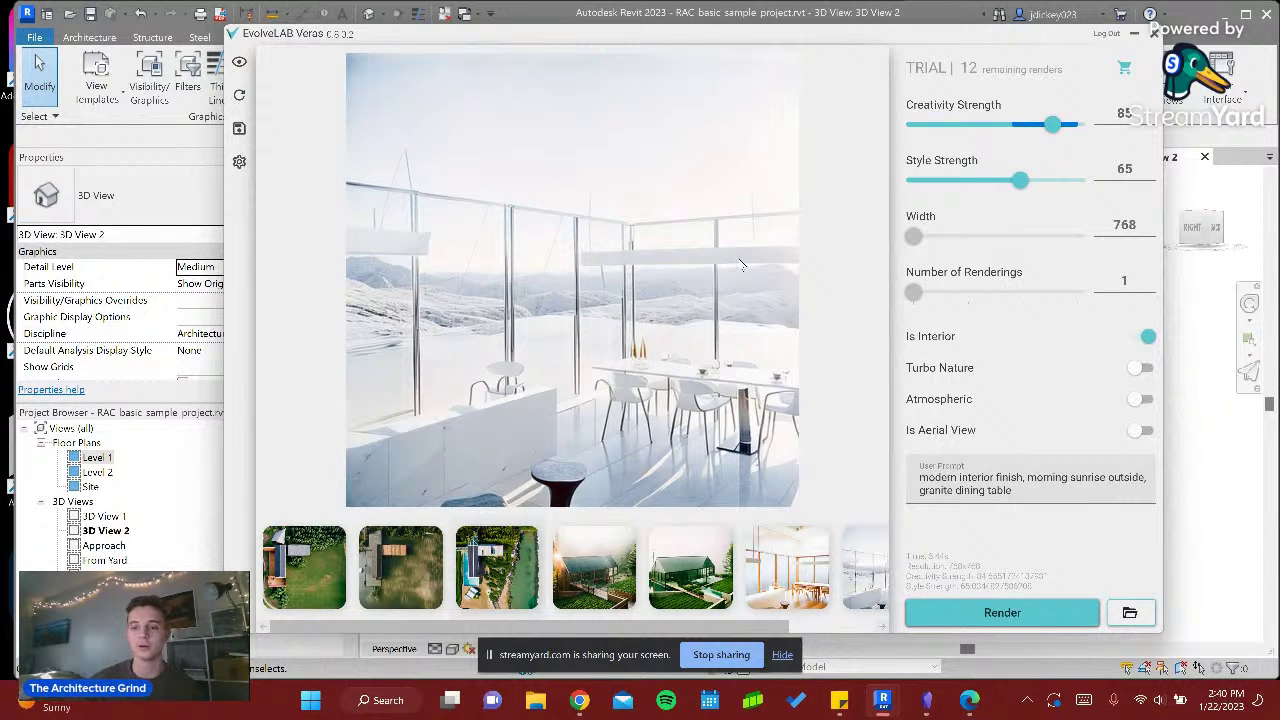
- Replace the prompt with "contemporary art on the walls, art nuevo style architecture" and render the view
{"action": "left_click", "coordinate": [1025, 492]}
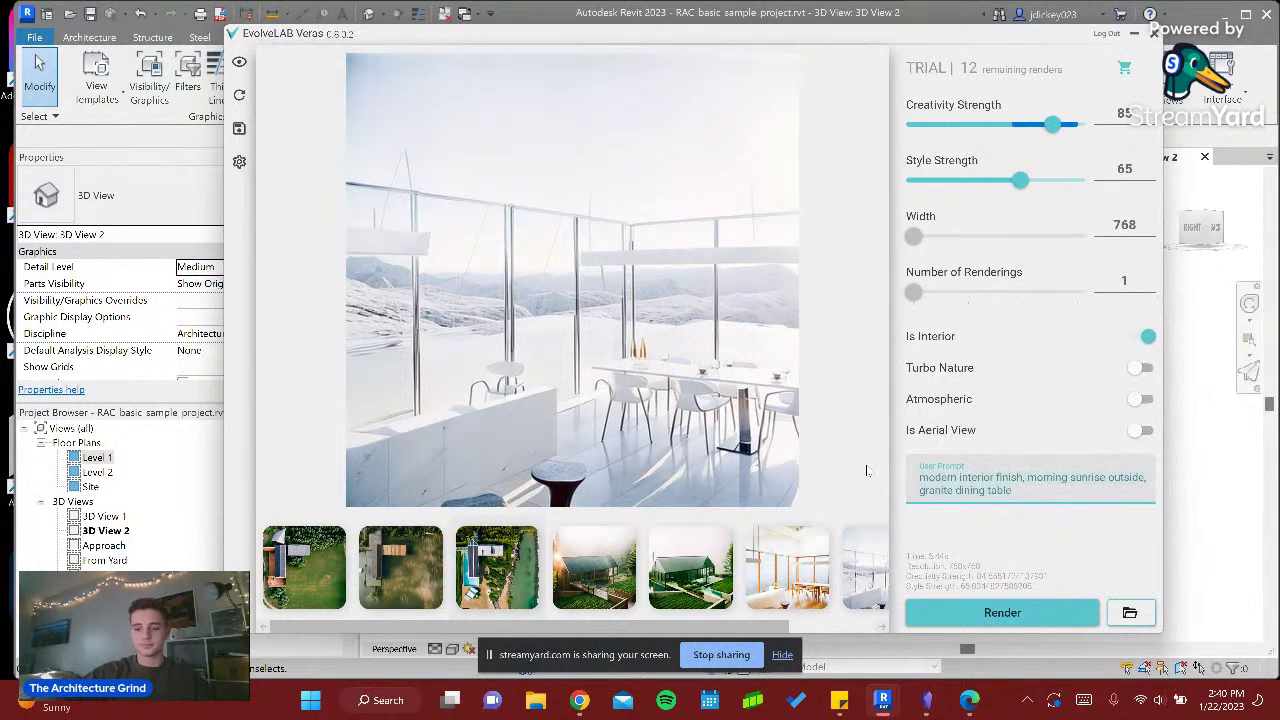
{"action": "key", "text": "ctrl+a"}
{"action": "key", "text": "BackSpace"}
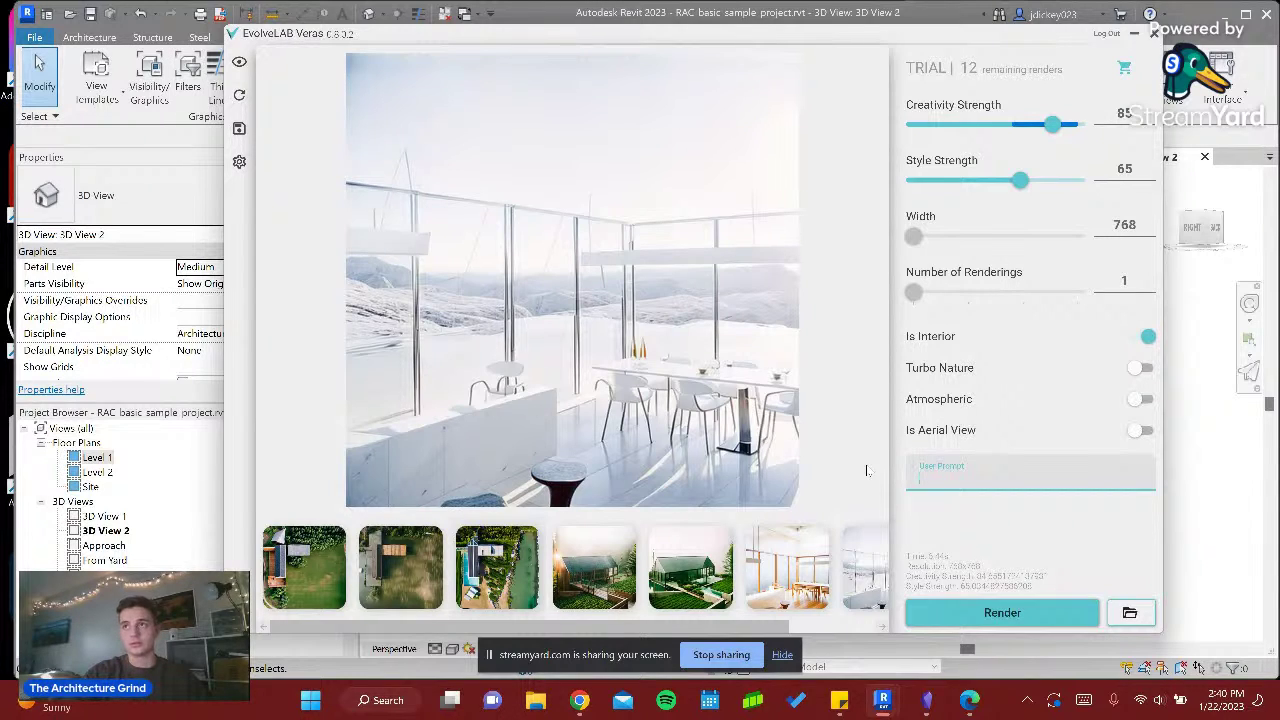
{"action": "type", "text": "contemport"}
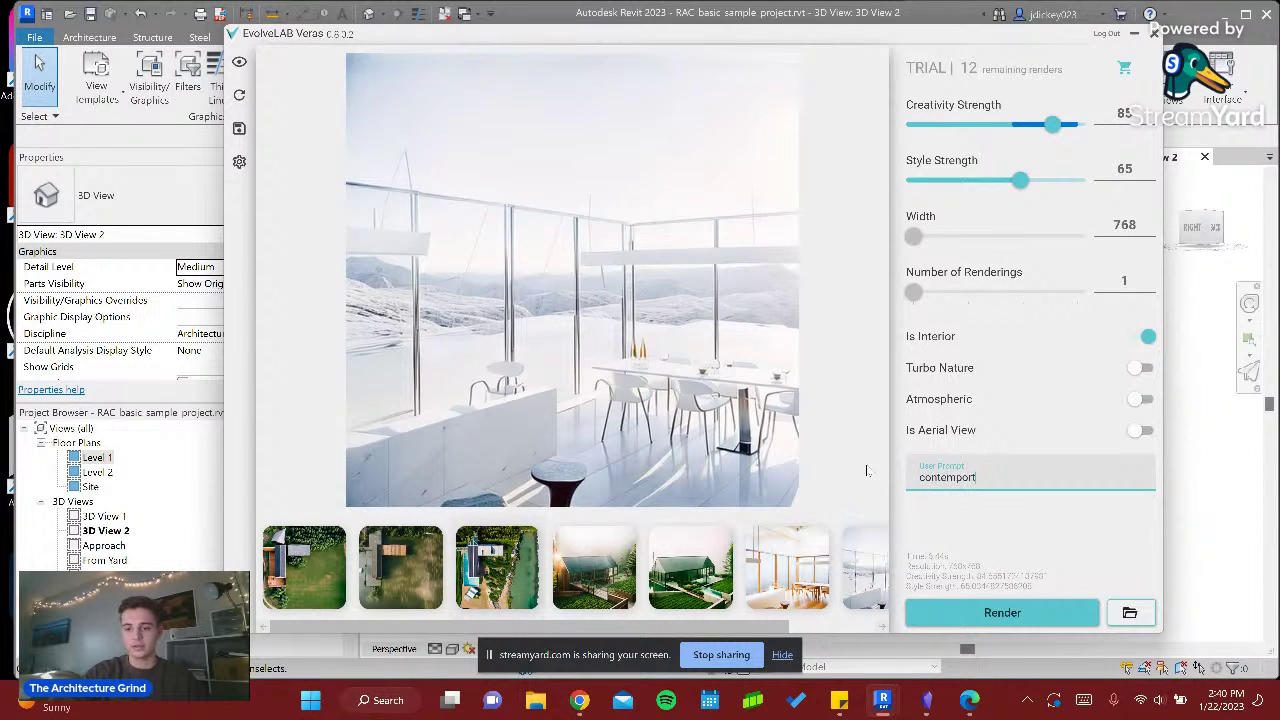
{"action": "key", "text": "BackSpace"}
{"action": "type", "text": "ary art "}
{"action": "type", "text": "on the walls"}
{"action": "type", "text": ", art nuevo st"}
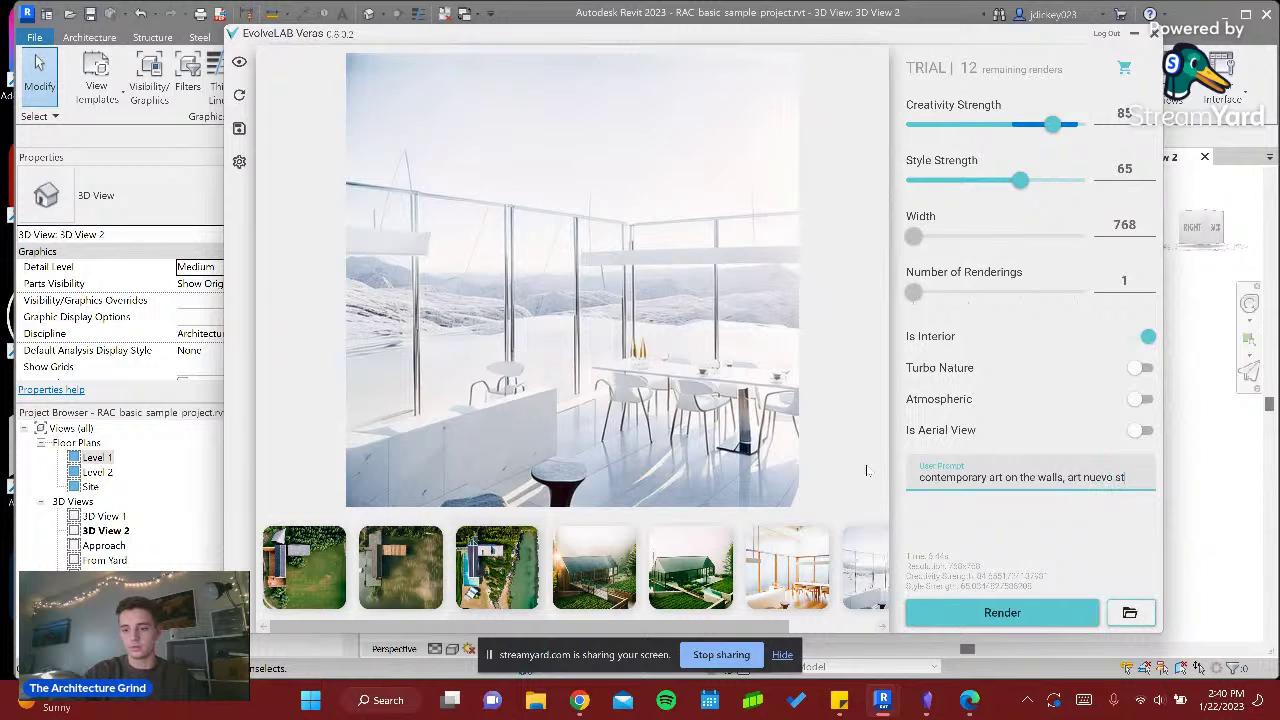
{"action": "type", "text": "l"}
{"action": "type", "text": "yle architecture"}
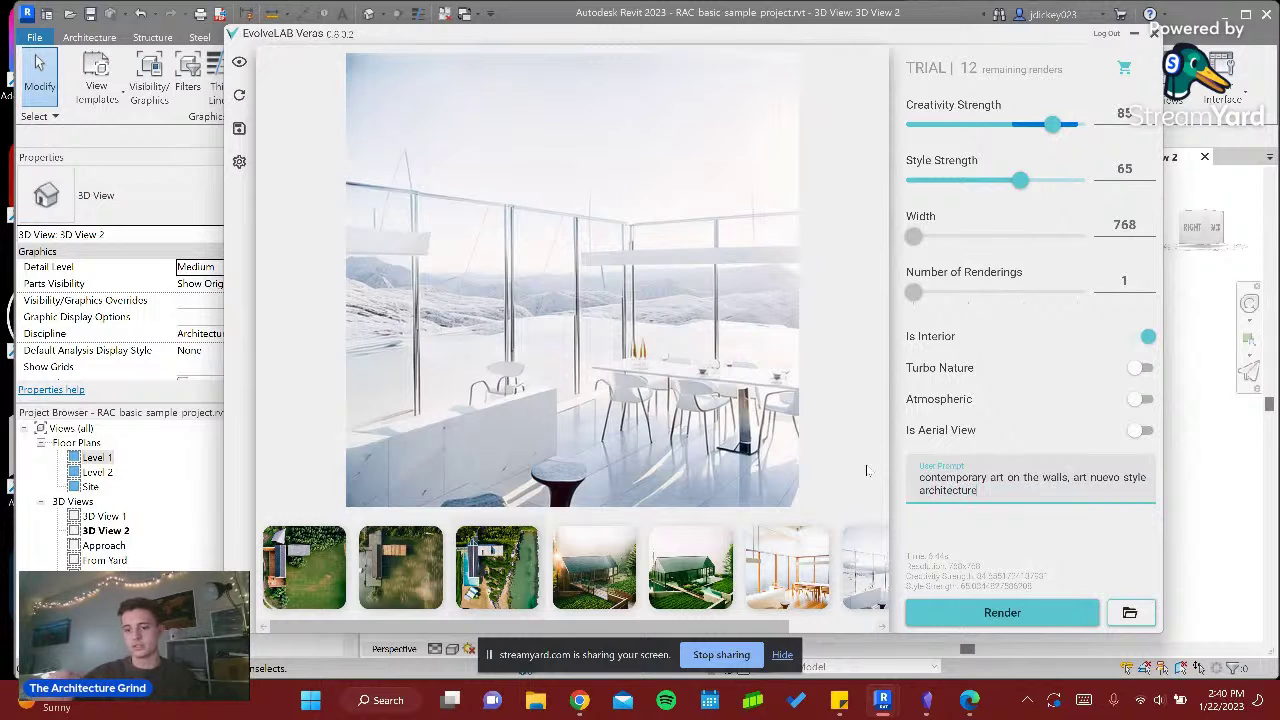
{"action": "left_click", "coordinate": [1041, 612]}
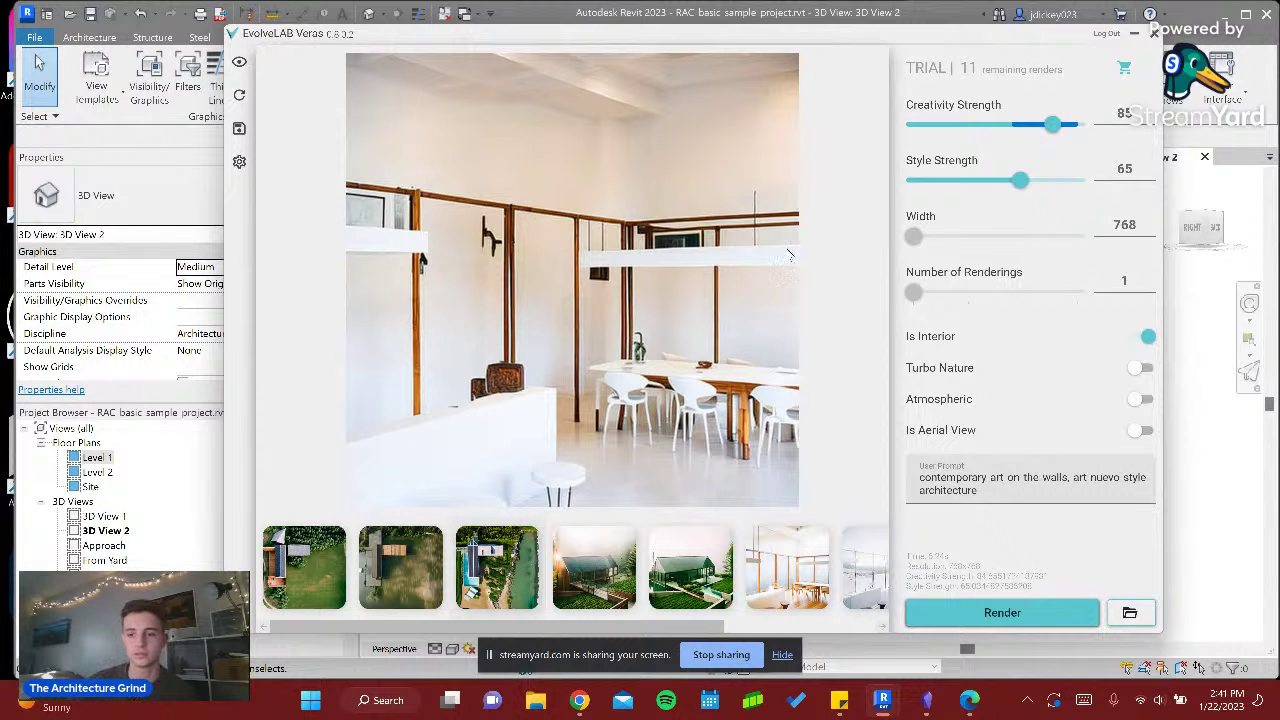
- Clear the user prompt and lower the Creativity Strength to 68
{"action": "left_click", "coordinate": [1073, 496]}
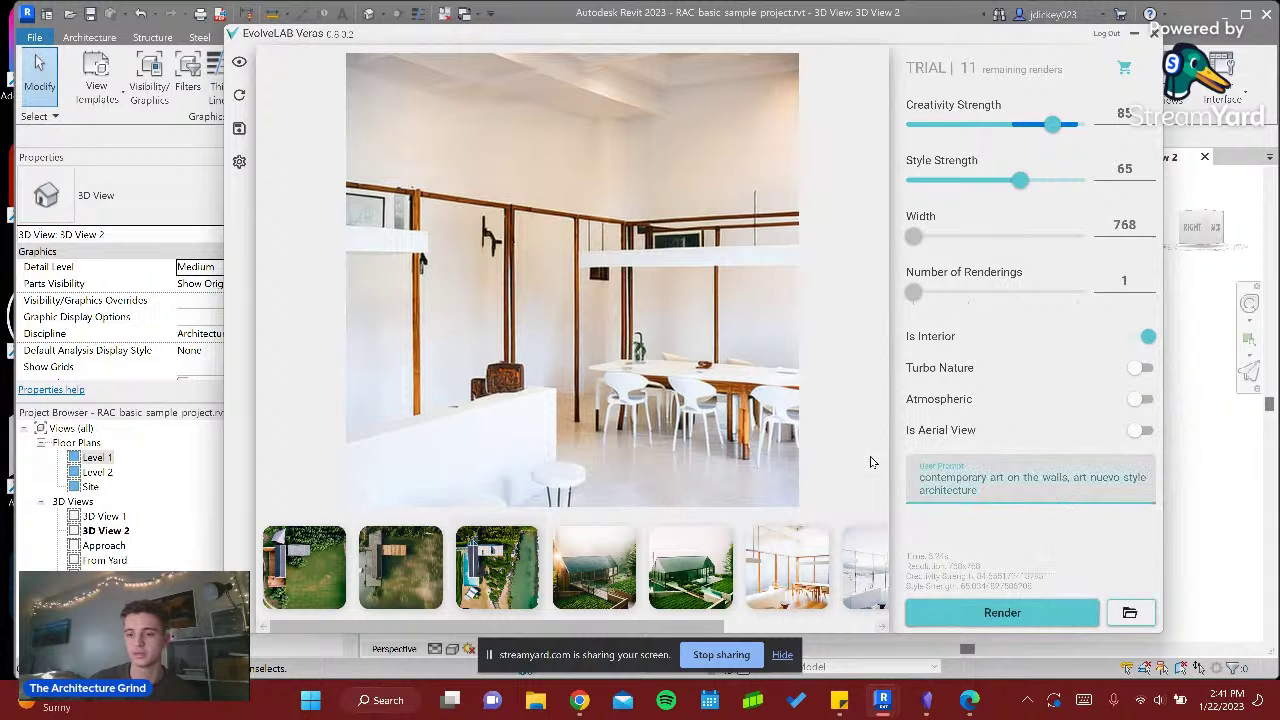
{"action": "key", "text": "ctrl+a"}
{"action": "key", "text": "BackSpace"}
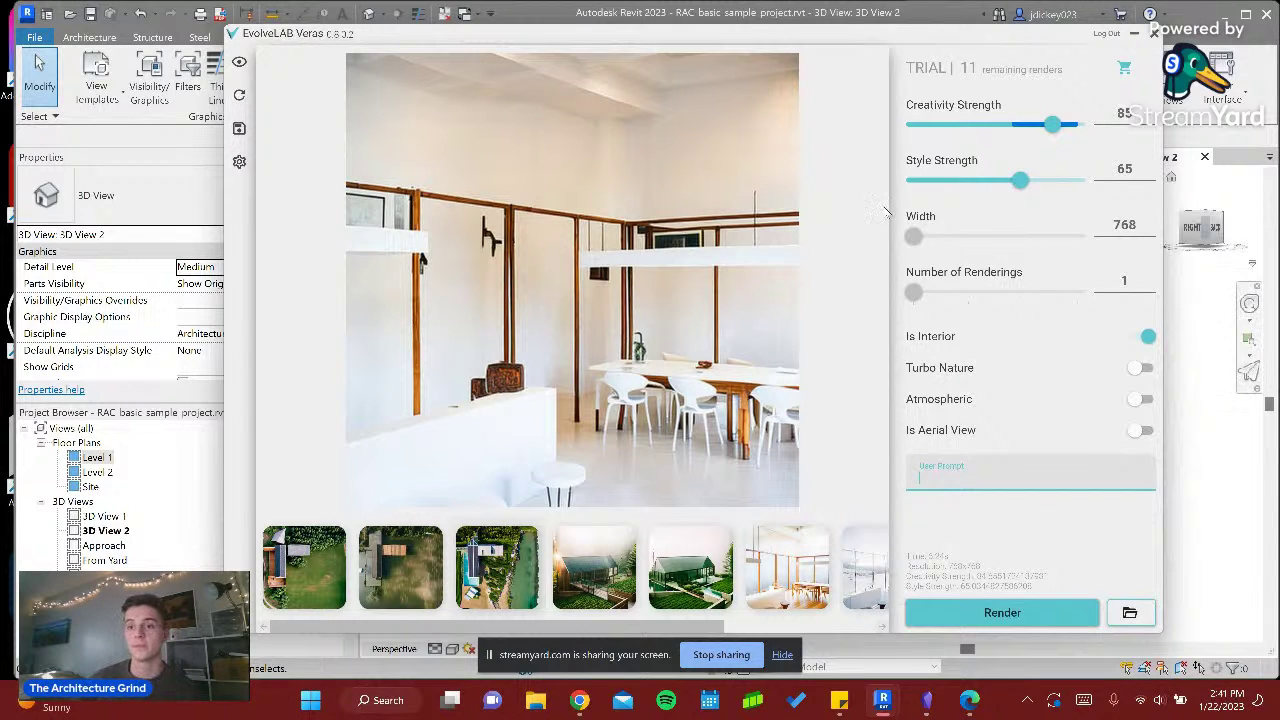
{"action": "left_click_drag", "start_coordinate": [1052, 124], "coordinate": [1022, 128]}
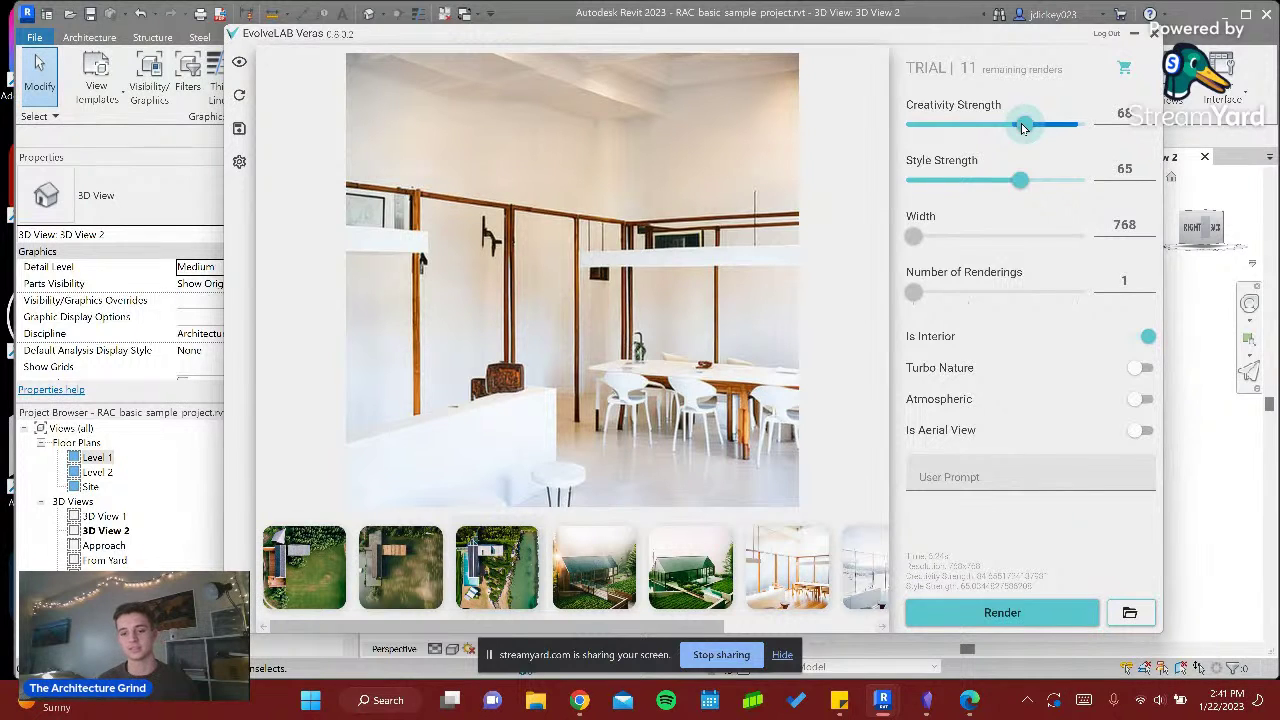
- Review the earlier renderings from the aerial and exterior views through to the latest interior one
{"action": "left_click", "coordinate": [308, 575]}
{"action": "left_click", "coordinate": [428, 573]}
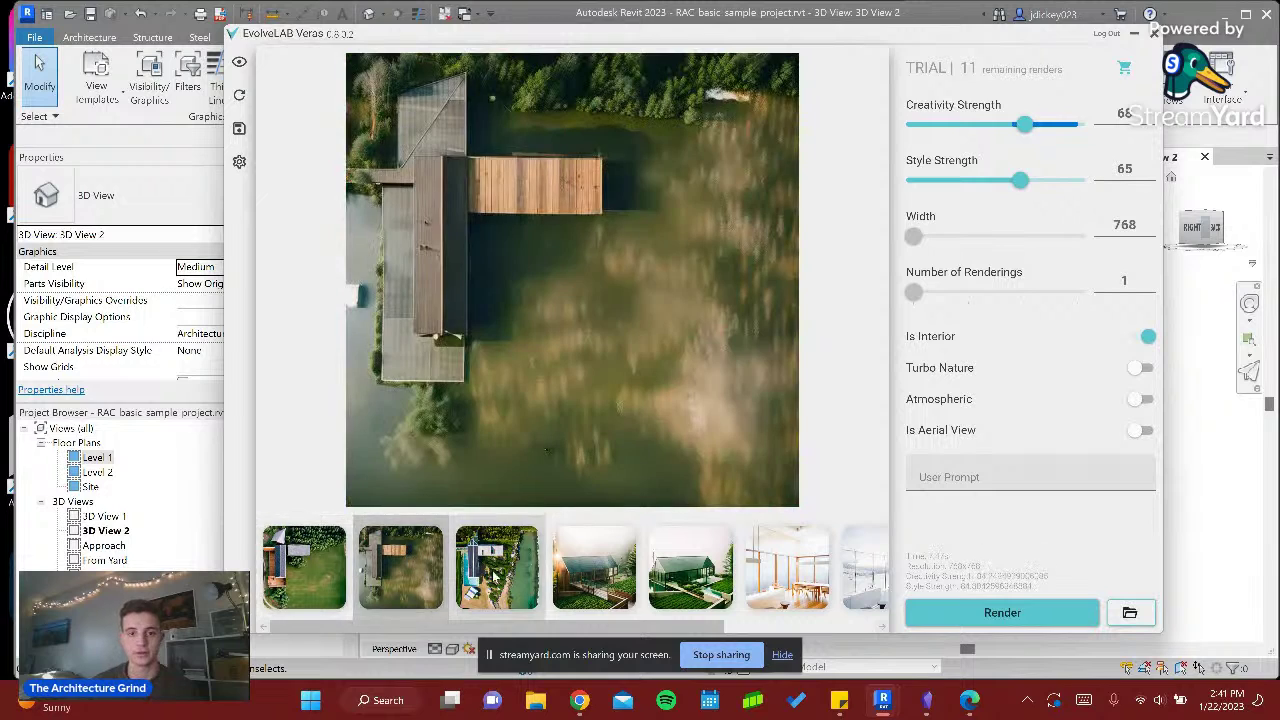
{"action": "left_click", "coordinate": [482, 572]}
{"action": "left_click", "coordinate": [636, 566]}
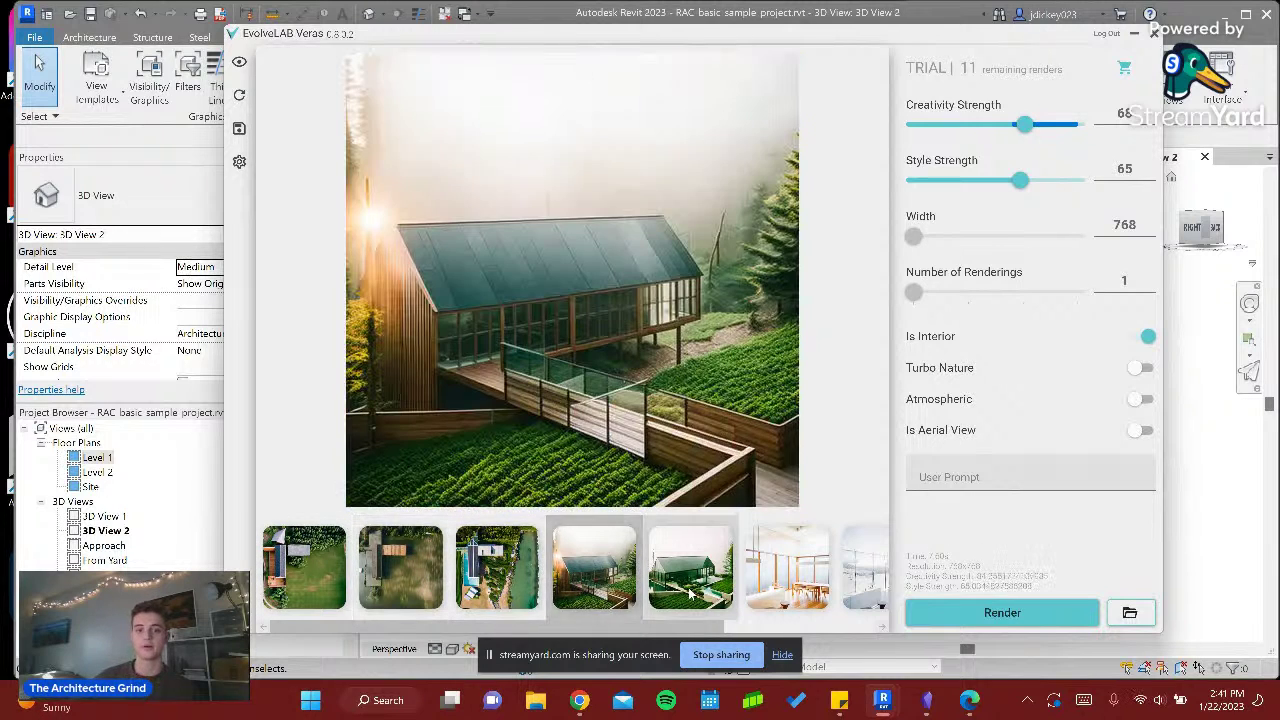
{"action": "left_click", "coordinate": [691, 590]}
{"action": "left_click", "coordinate": [790, 578]}
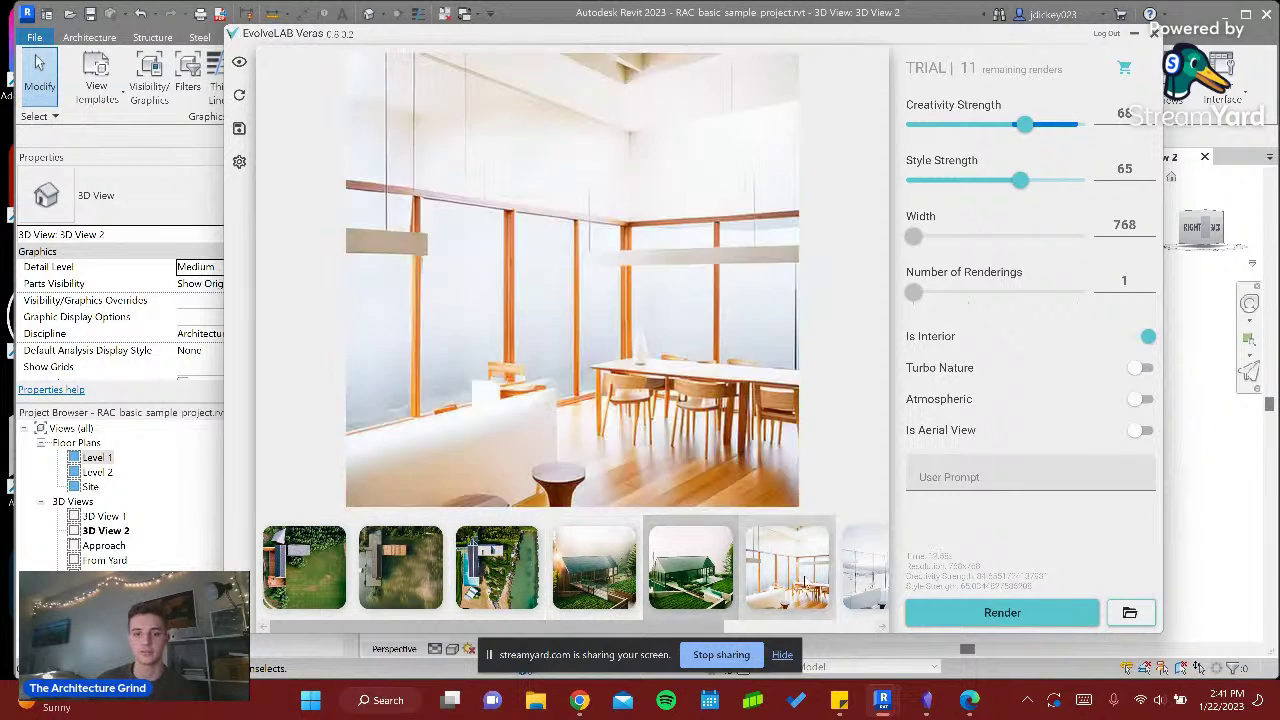
{"action": "left_click", "coordinate": [862, 570]}
{"action": "left_click", "coordinate": [862, 570]}
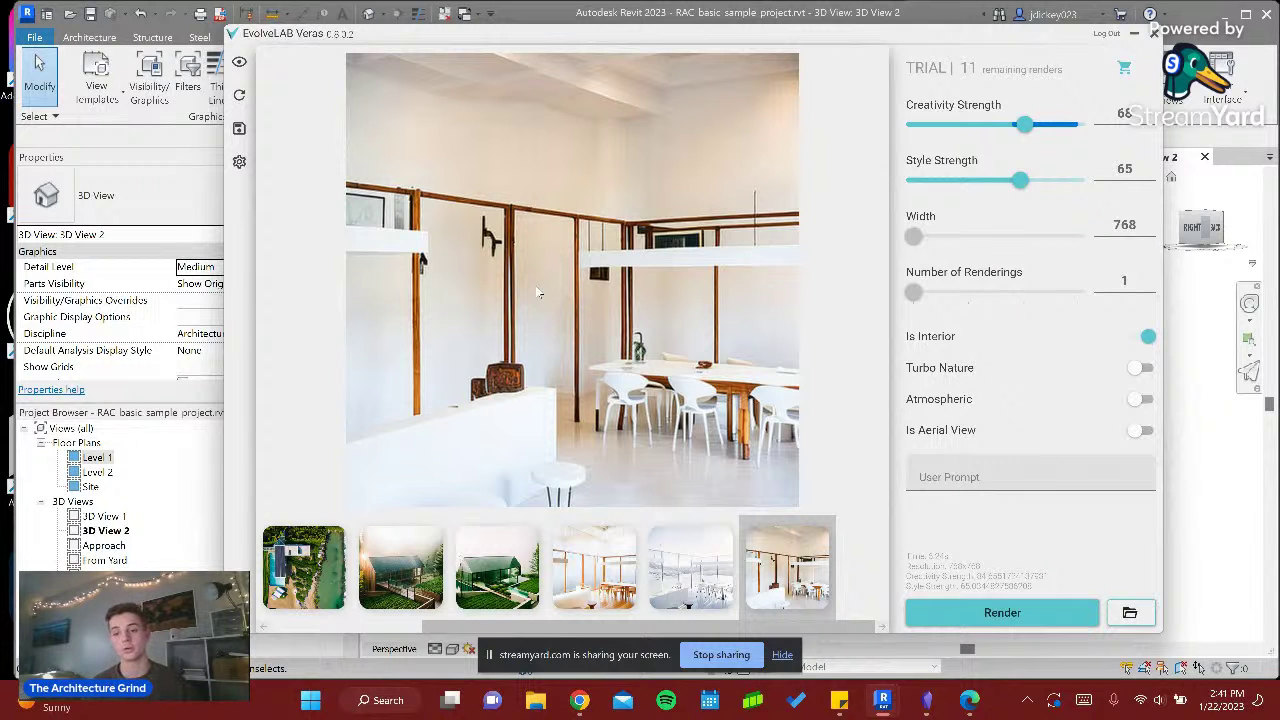
- Enter the prompt "fish tank, wooden slat table, fire place, tv on the wall," for the interior view
{"action": "left_click", "coordinate": [998, 474]}
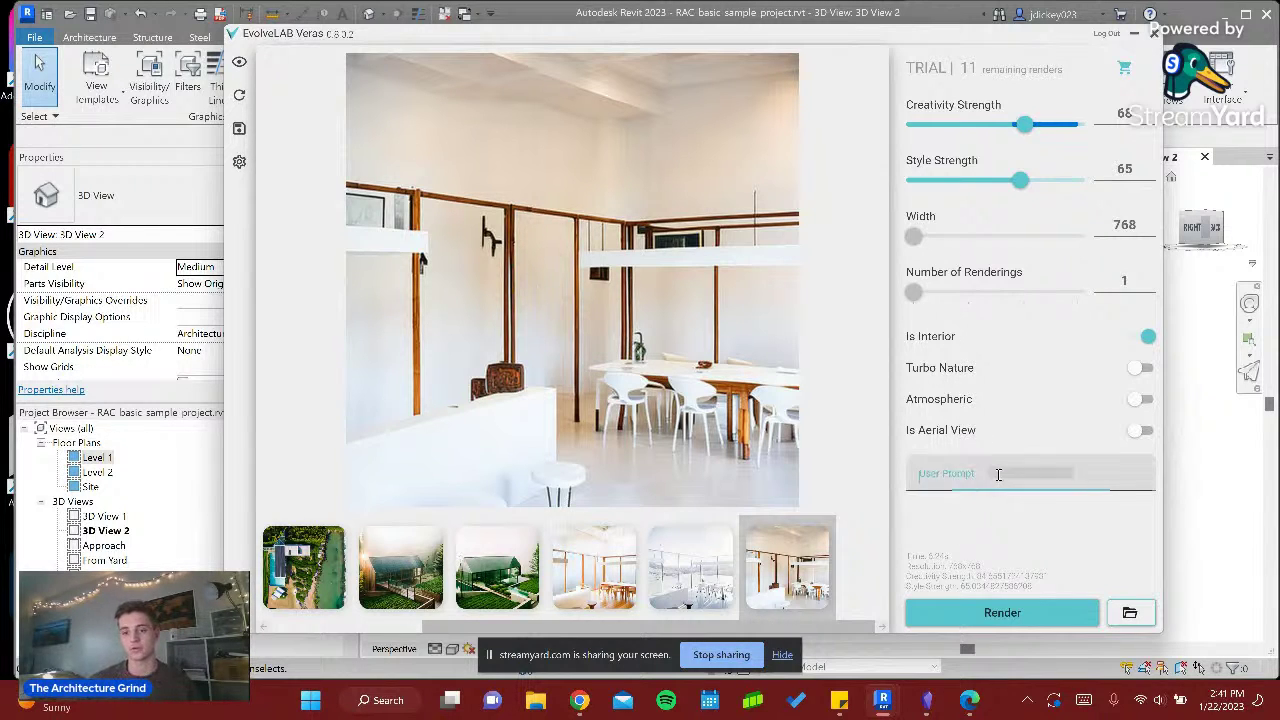
{"action": "type", "text": "fish ta"}
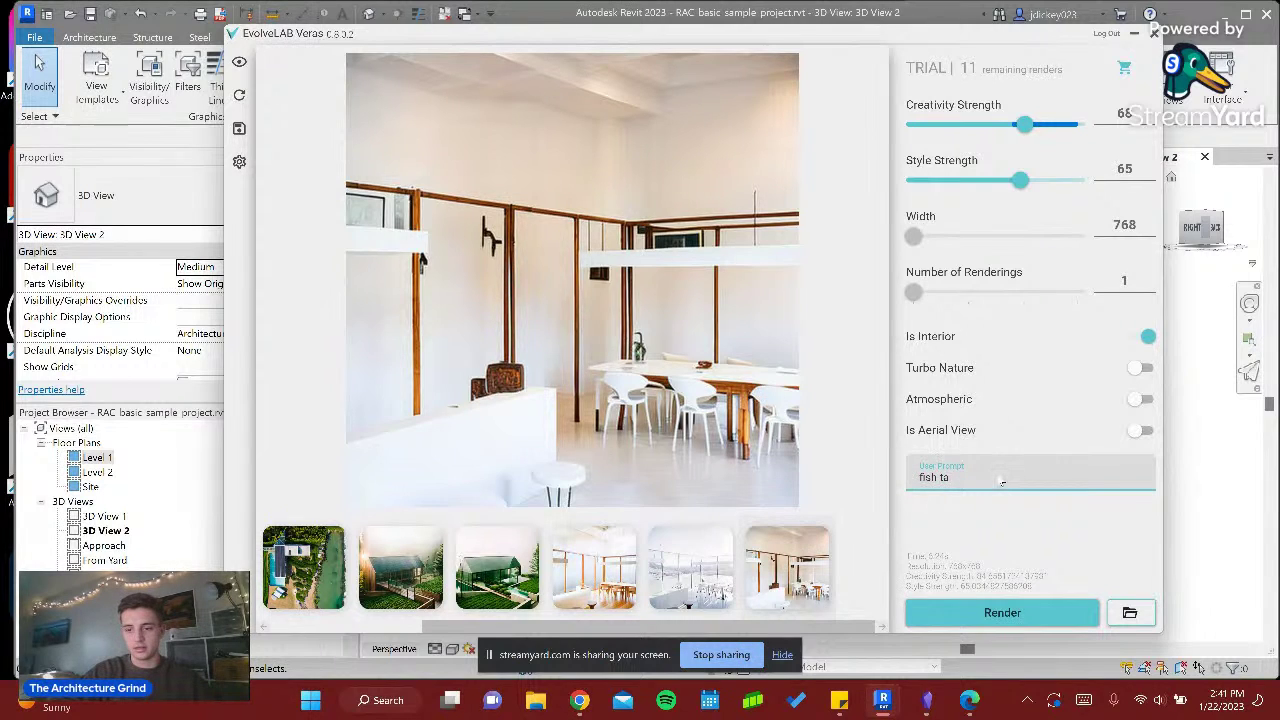
{"action": "type", "text": "nk, wo"}
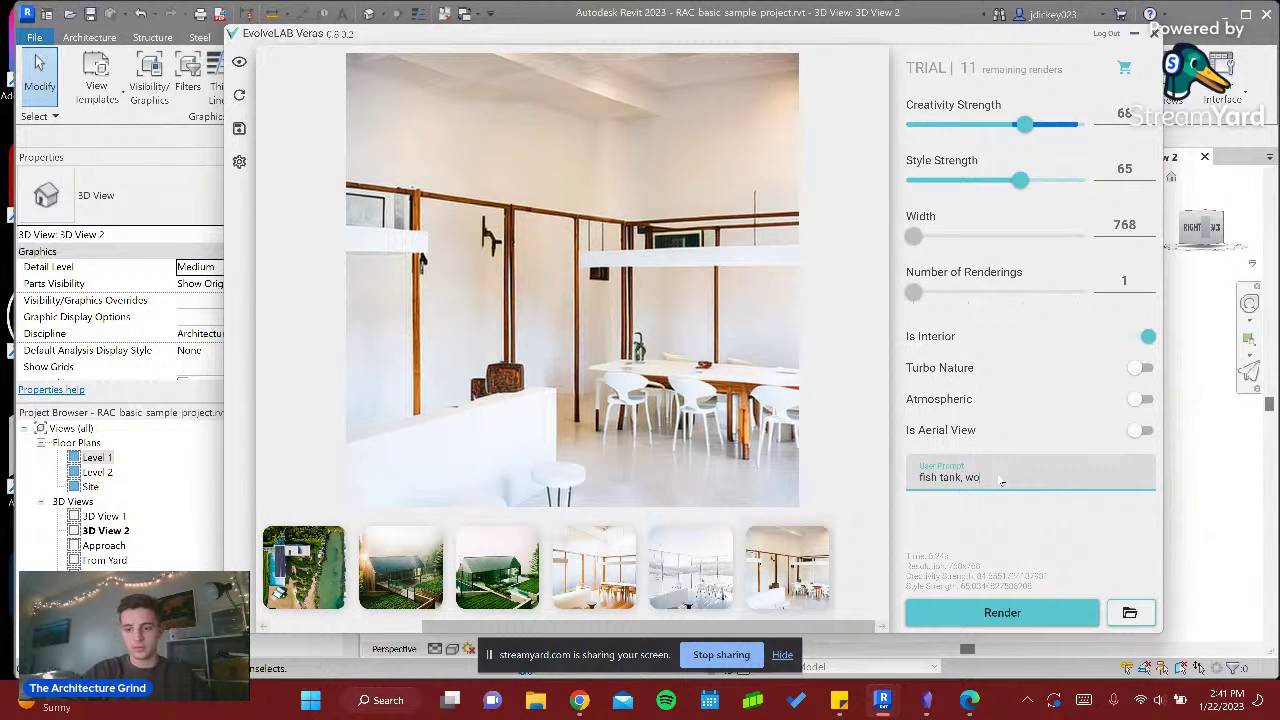
{"action": "type", "text": "oden slat table,"}
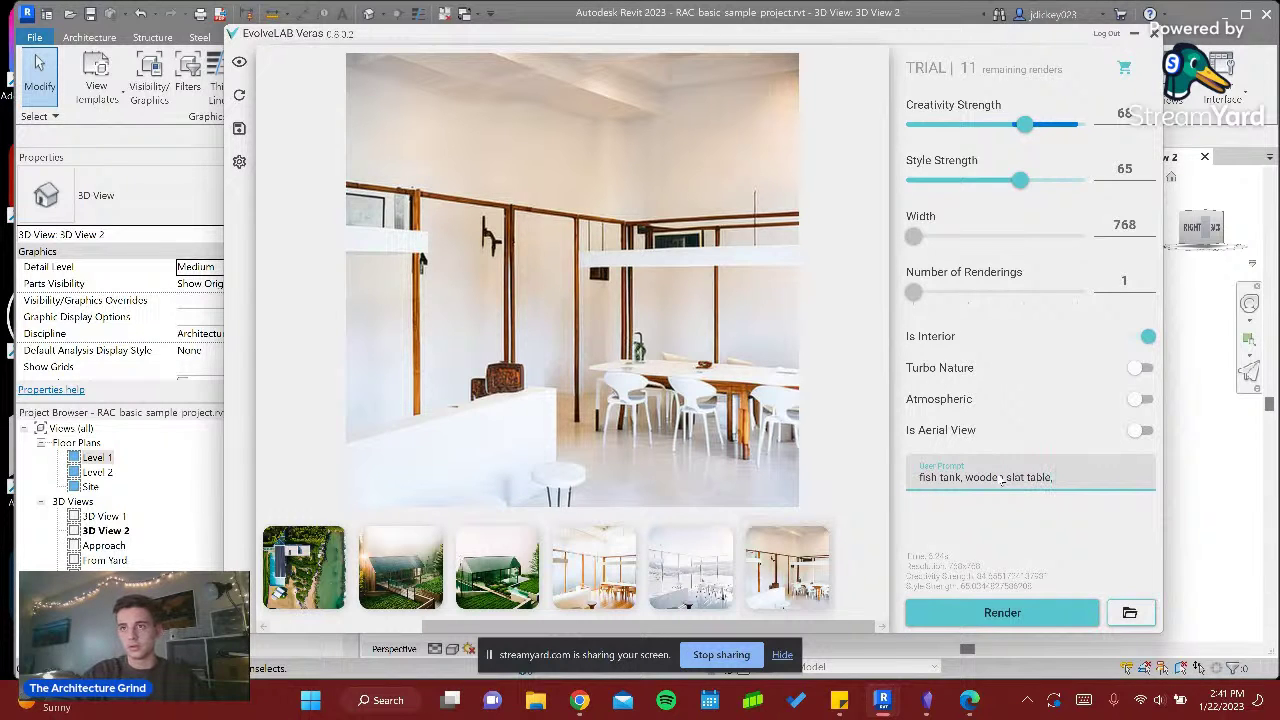
{"action": "type", "text": " wal"}
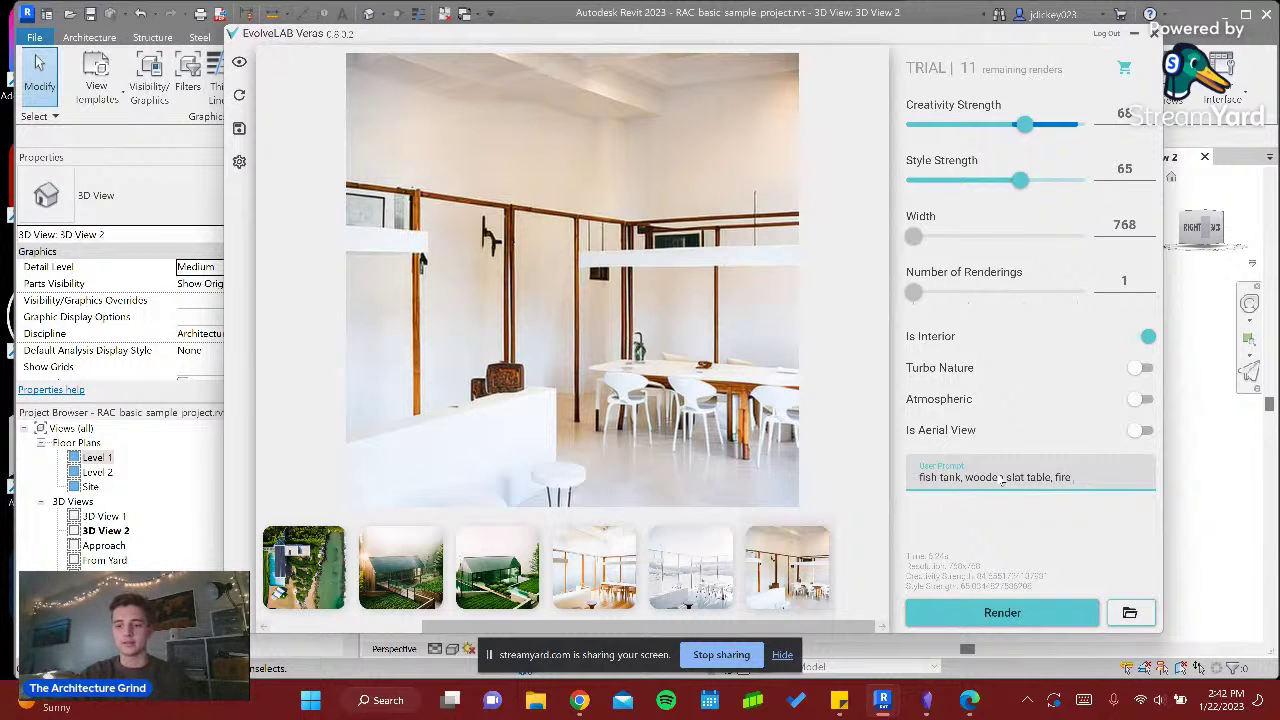
{"action": "type", "text": " place"}
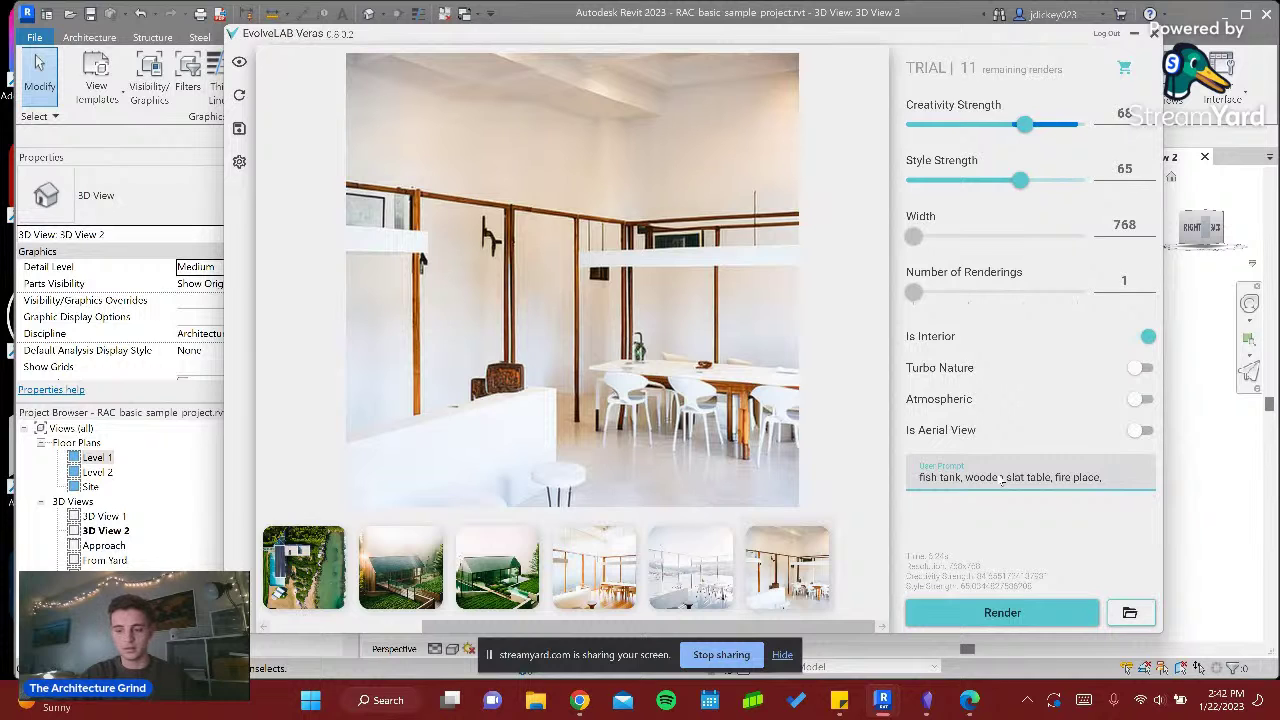
{"action": "type", "text": ", tv on the wall,"}
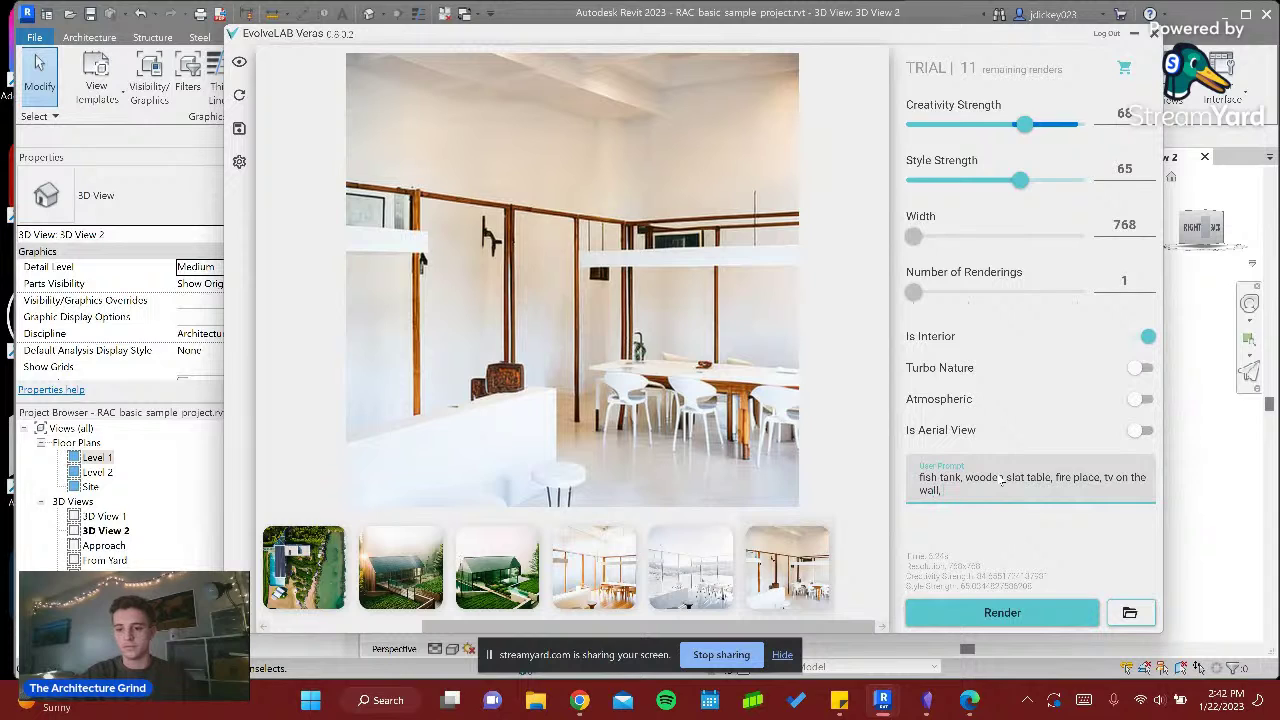
- Extend the prompt with "deer antlers on the wall, dark moody cabiin interior" and render the view
{"action": "type", "text": " bear skin on wall"}
{"action": "key", "text": "BackSpace"}
{"action": "key", "text": "BackSpace"}
{"action": "key", "text": "BackSpace"}
{"action": "key", "text": "BackSpace"}
{"action": "key", "text": "BackSpace"}
{"action": "key", "text": "BackSpace"}
{"action": "key", "text": "BackSpace"}
{"action": "key", "text": "BackSpace"}
{"action": "key", "text": "BackSpace"}
{"action": "key", "text": "BackSpace"}
{"action": "key", "text": "BackSpace"}
{"action": "key", "text": "BackSpace"}
{"action": "key", "text": "BackSpace"}
{"action": "key", "text": "BackSpace"}
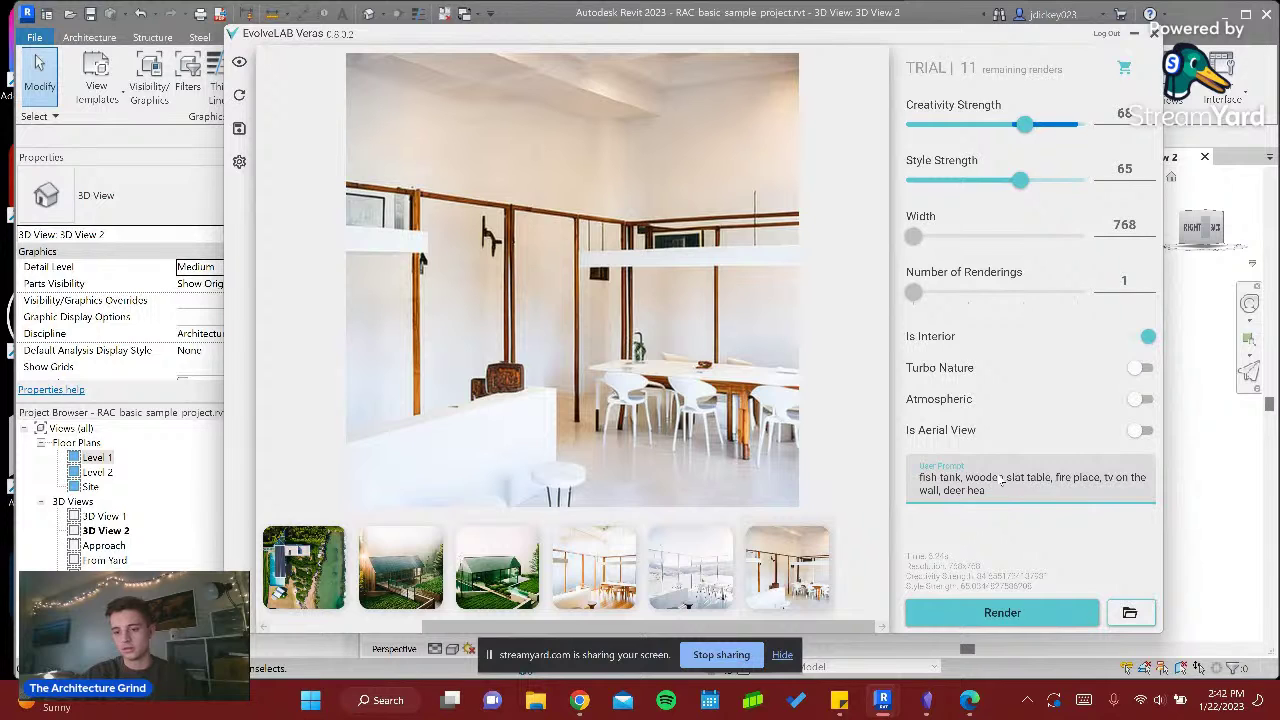
{"action": "key", "text": "BackSpace"}
{"action": "type", "text": "na"}
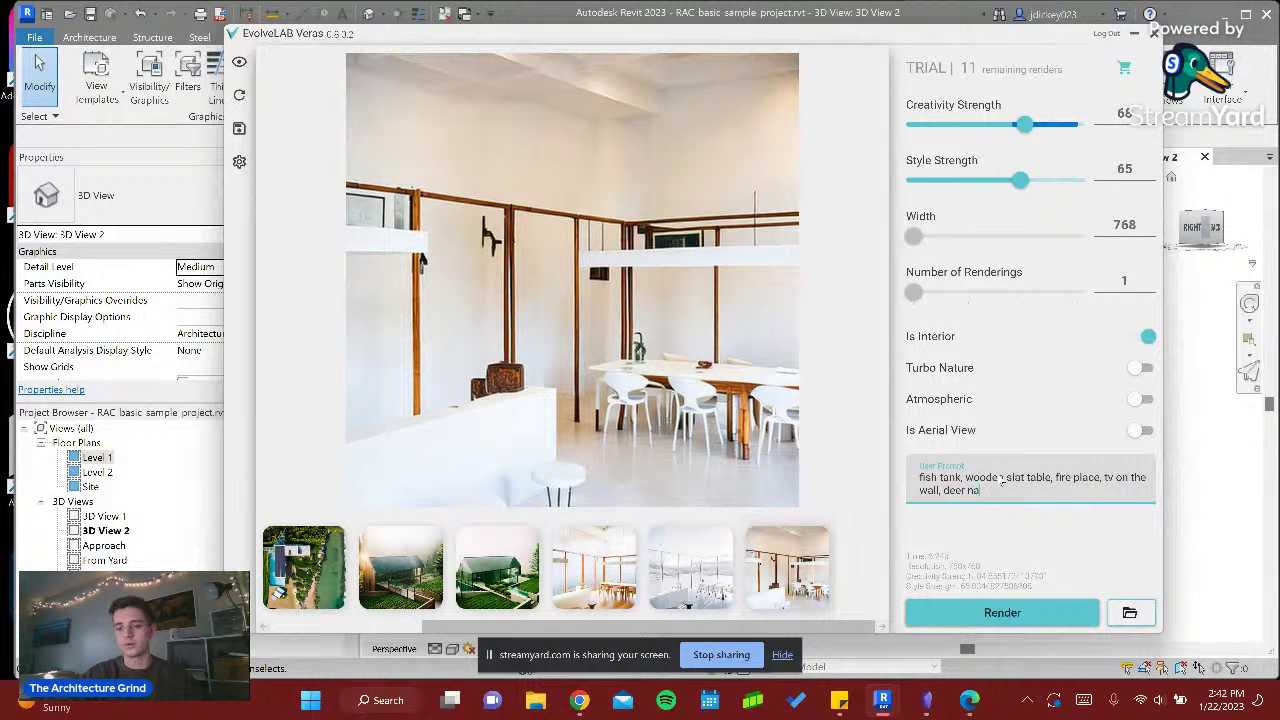
{"action": "key", "text": "BackSpace"}
{"action": "key", "text": "BackSpace"}
{"action": "type", "text": "antlers on the wall, d"}
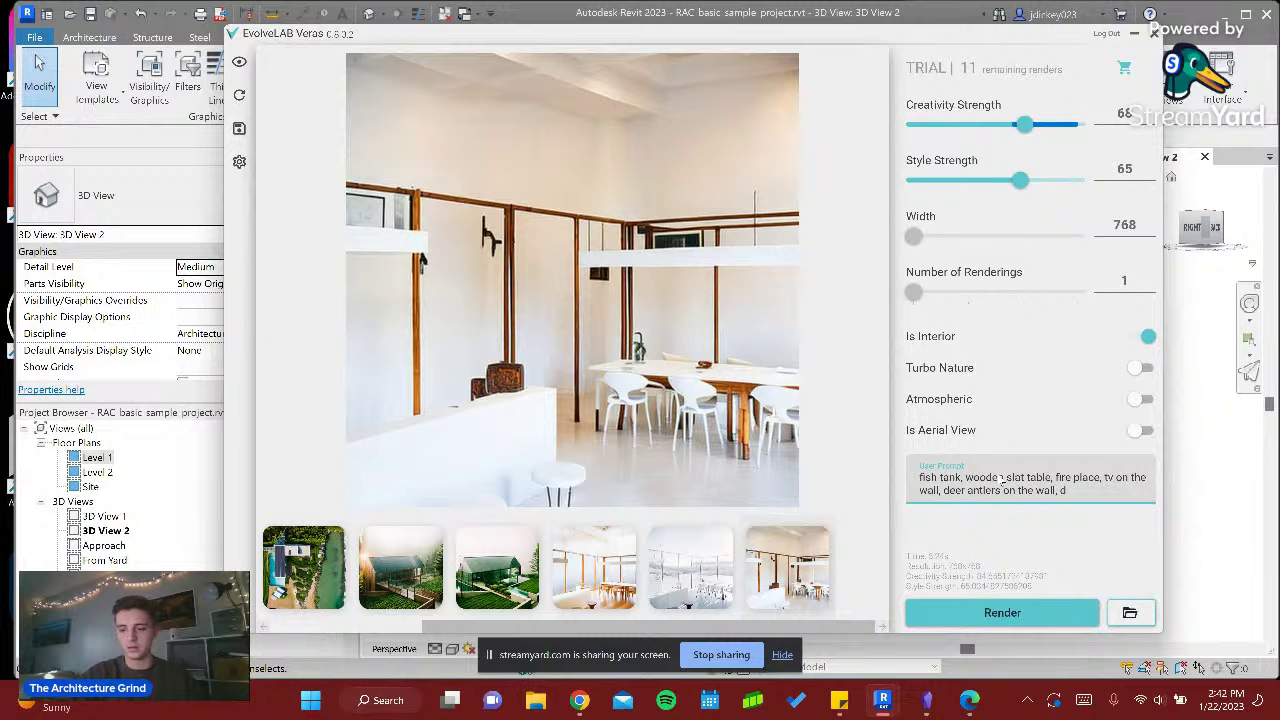
{"action": "type", "text": "mood"}
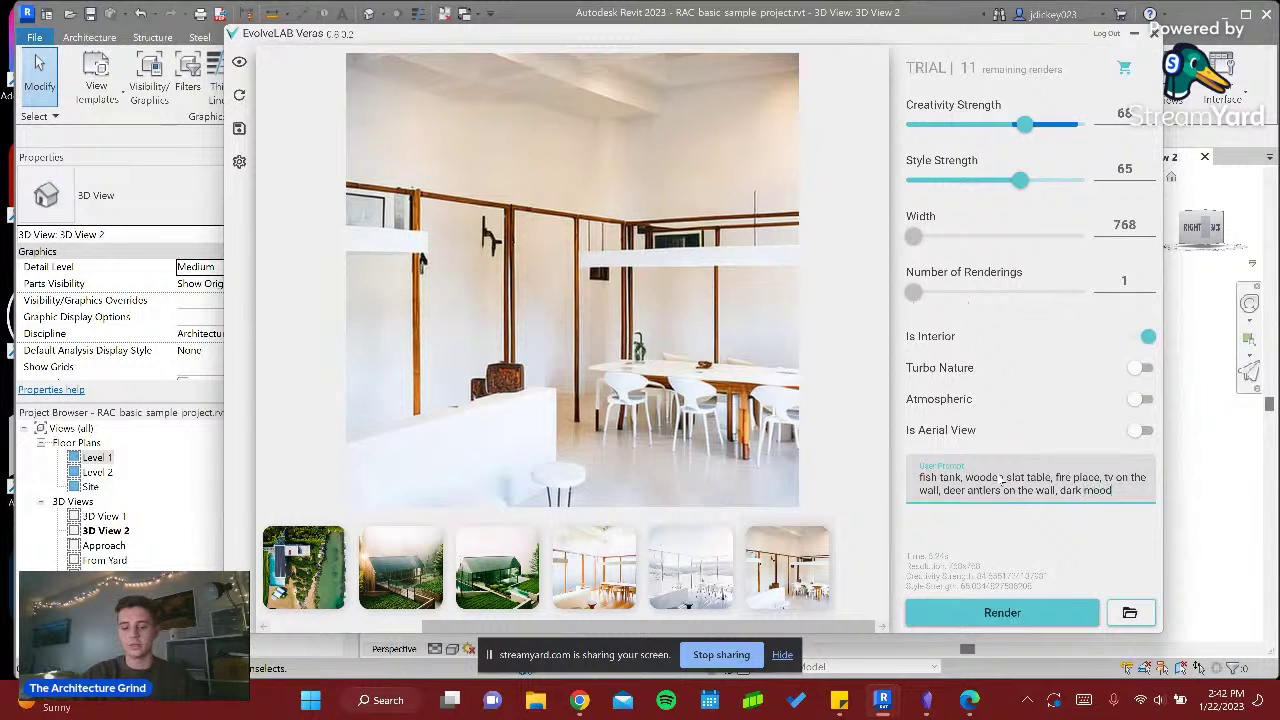
{"action": "type", "text": "y cabiin interior"}
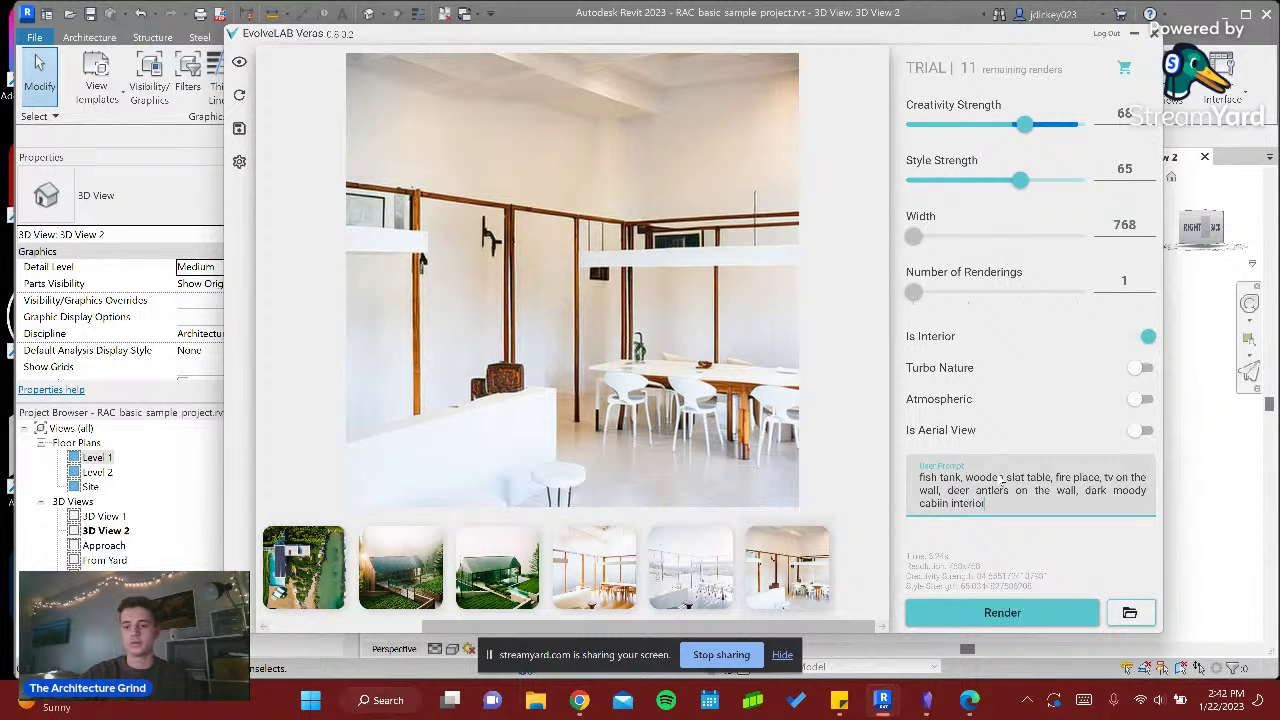
{"action": "left_click", "coordinate": [1002, 613]}
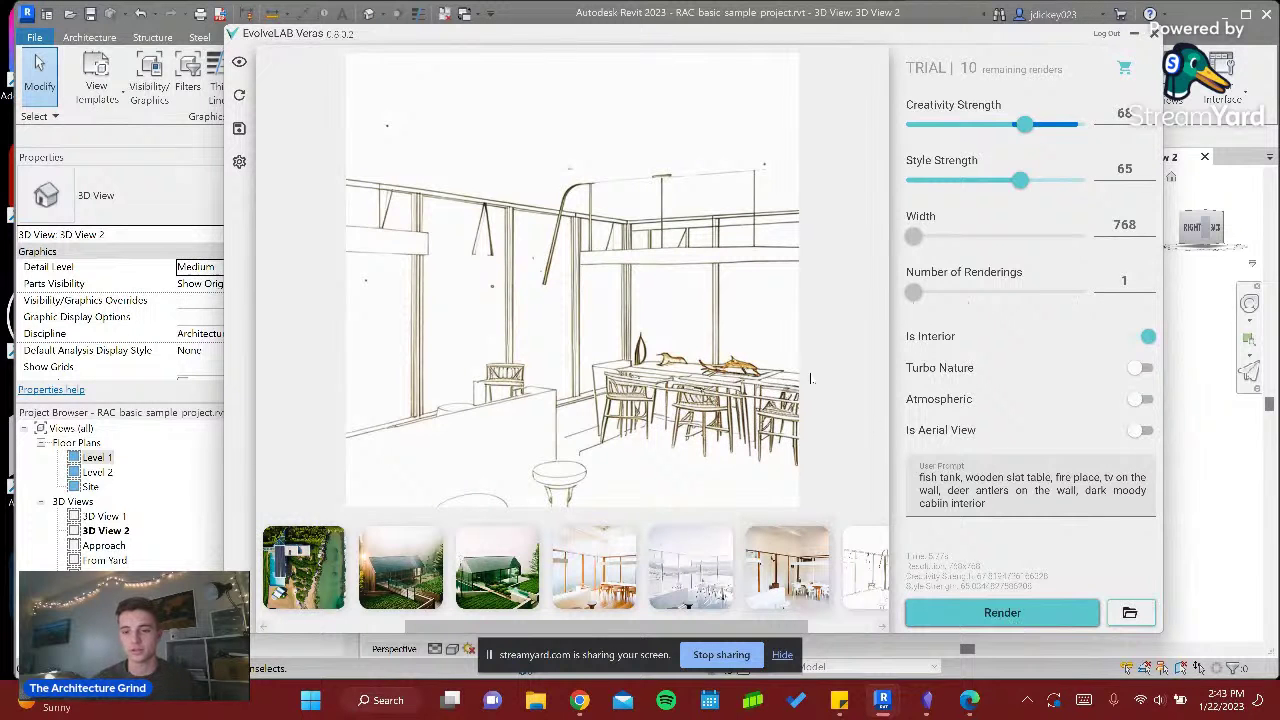
- Set the Style Strength to 100 and the Creativity Strength to 44
{"action": "scroll", "coordinate": [787, 567], "scroll_direction": "down", "scroll_amount": 2}
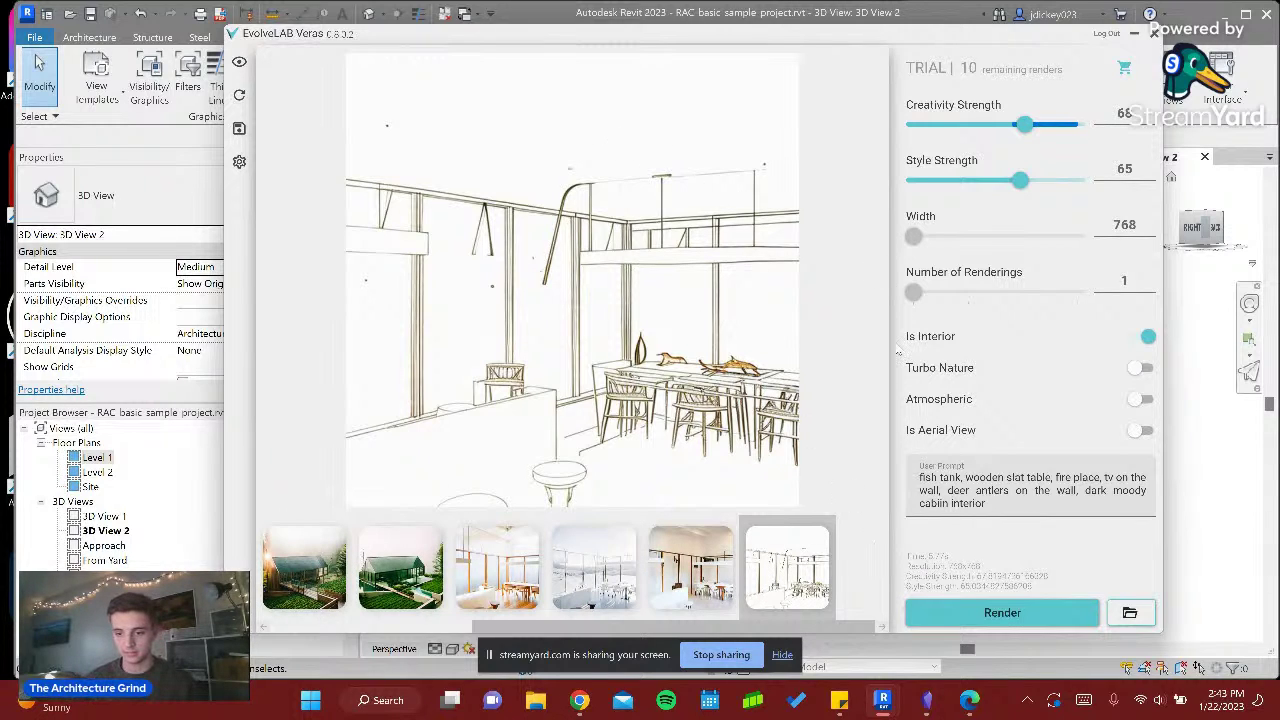
{"action": "left_click_drag", "start_coordinate": [1022, 181], "coordinate": [1080, 181]}
{"action": "left_click_drag", "start_coordinate": [1026, 124], "coordinate": [986, 124]}
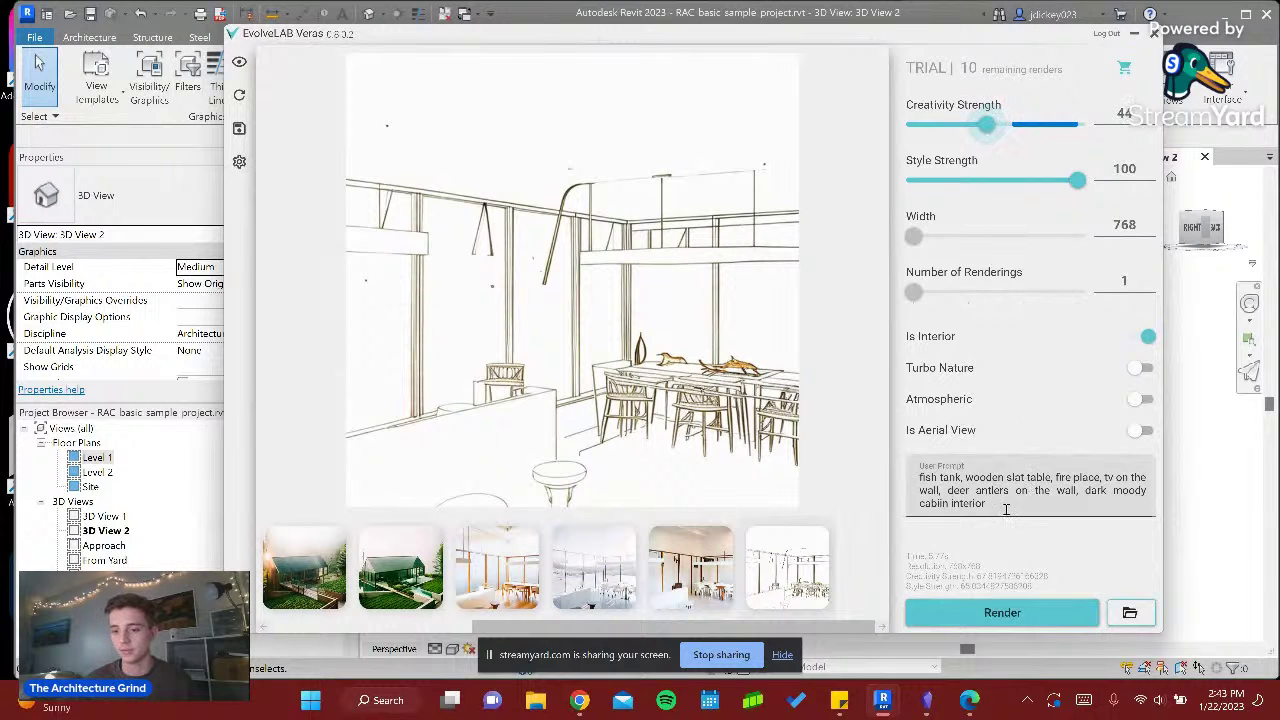
- Remove "fire place, tv on the wall" from the prompt and correct the spelling of "cabin"
{"action": "left_click", "coordinate": [977, 490]}
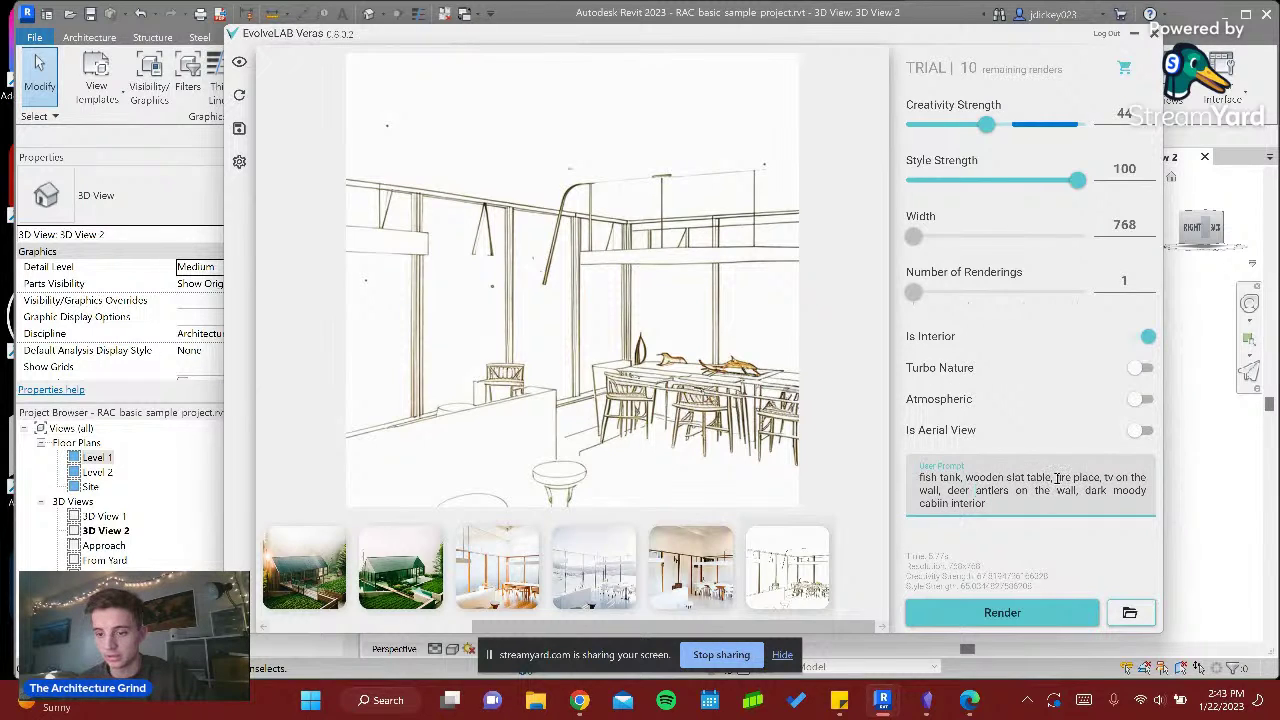
{"action": "left_click_drag", "start_coordinate": [1054, 477], "coordinate": [940, 492]}
{"action": "key", "text": "BackSpace"}
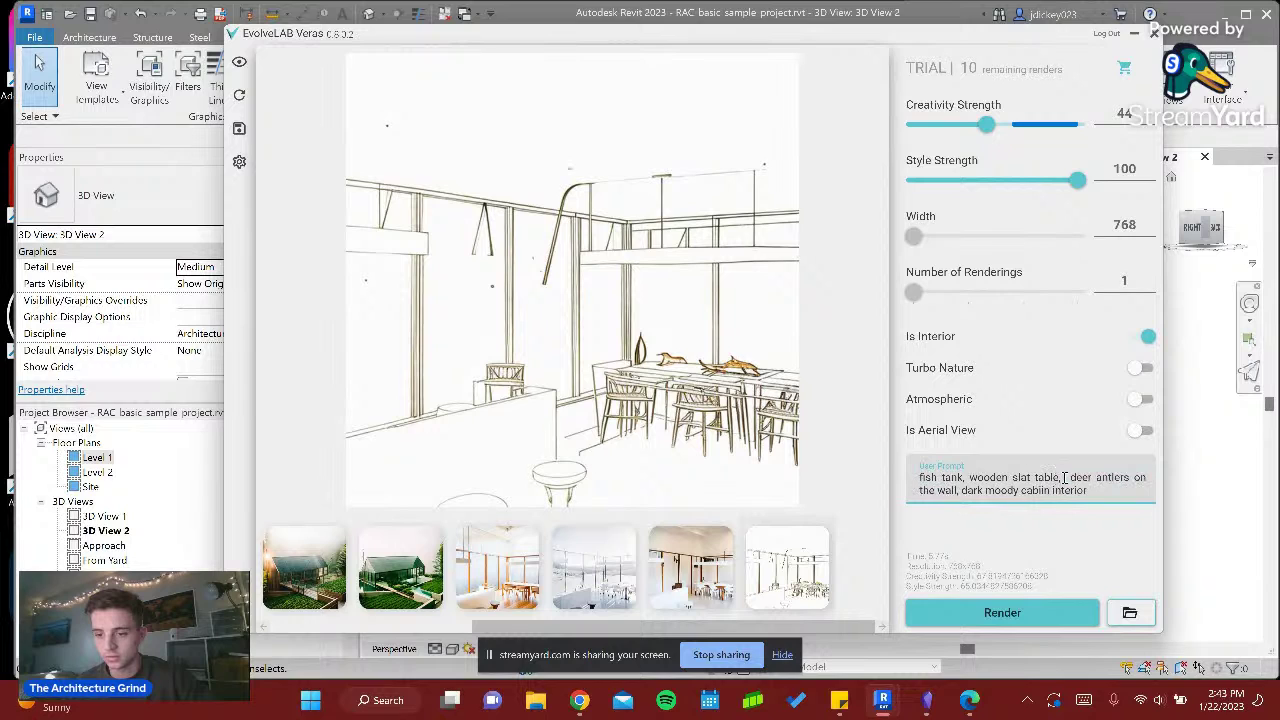
{"action": "key", "text": "BackSpace"}
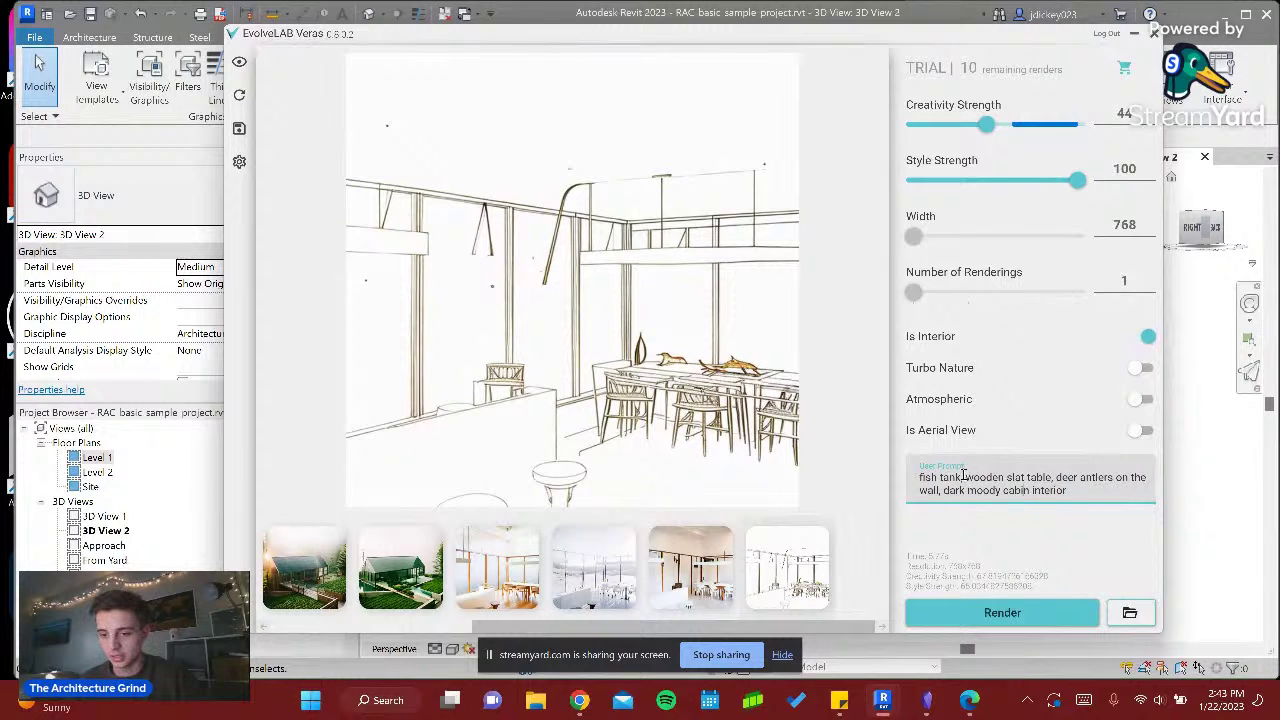
- Revise the prompt to "wooden slat table, deer antlers on the wall, bear skin rug, cabin interior feel,"
{"action": "left_click_drag", "start_coordinate": [962, 478], "coordinate": [918, 478]}
{"action": "key", "text": "BackSpace"}
{"action": "left_click_drag", "start_coordinate": [1042, 490], "coordinate": [910, 500]}
{"action": "key", "text": "BackSpace"}
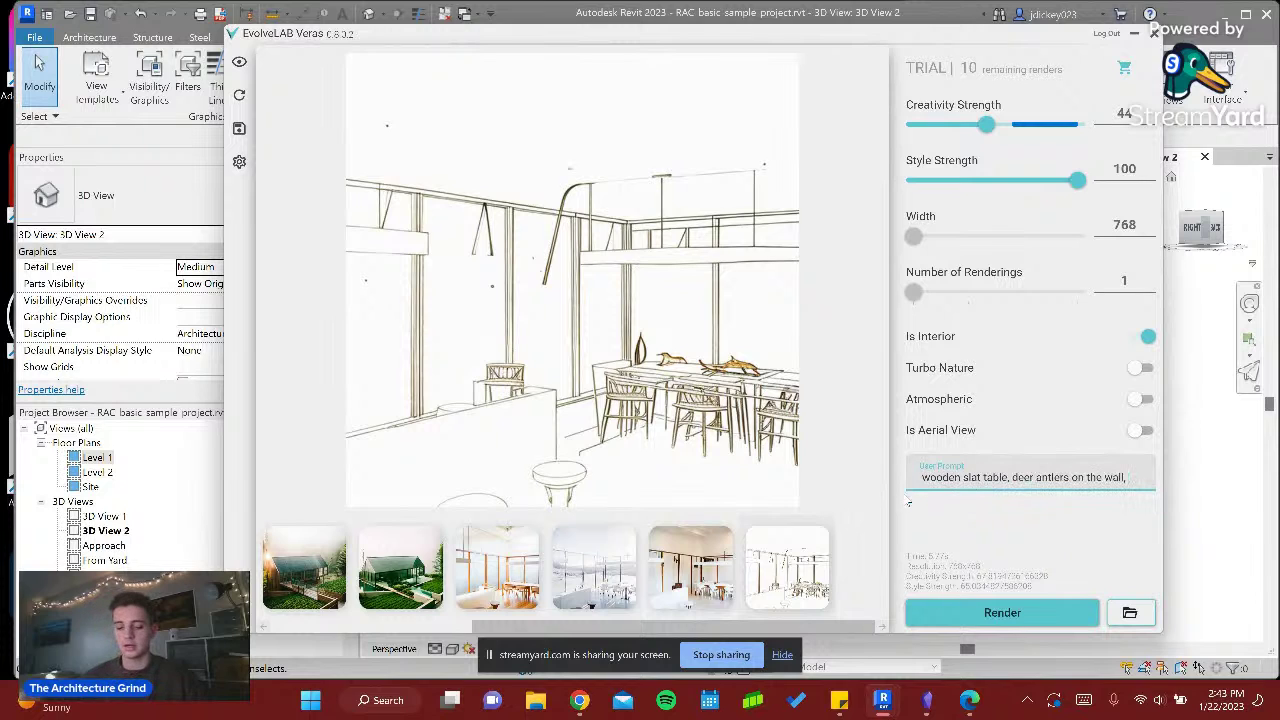
{"action": "type", "text": "bear sk"}
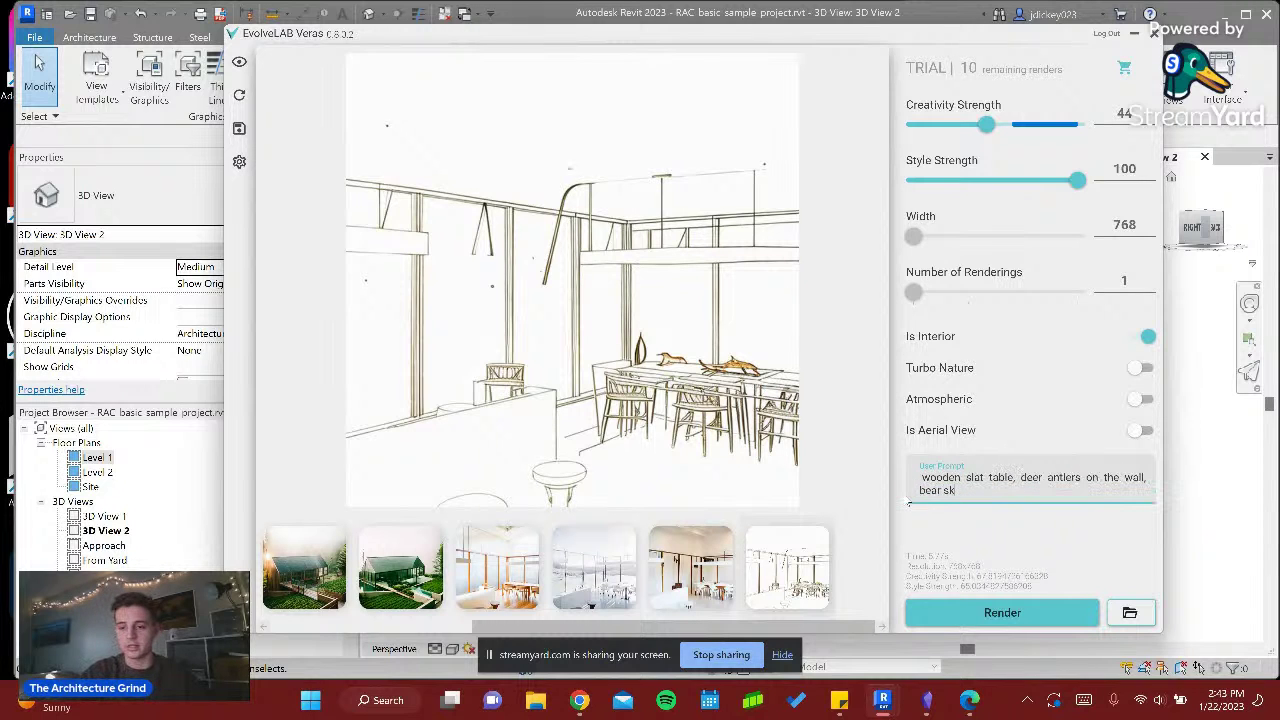
{"action": "type", "text": "in rug"}
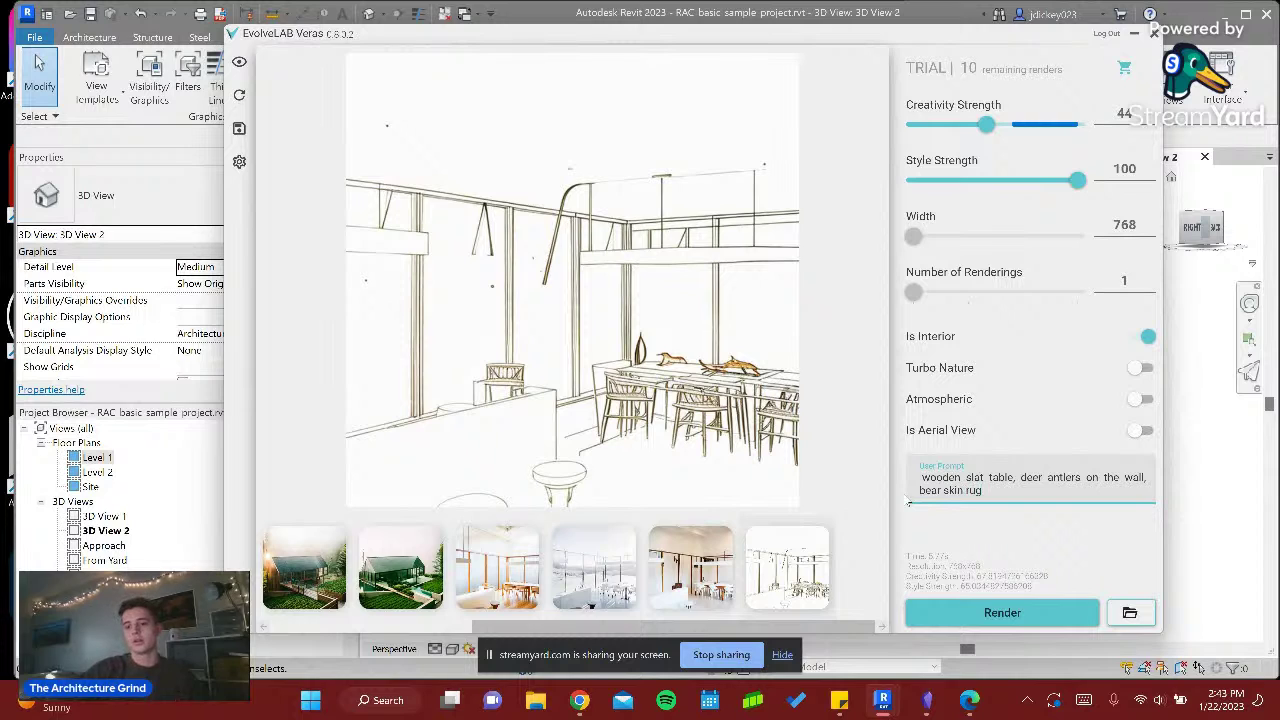
{"action": "type", "text": ", "}
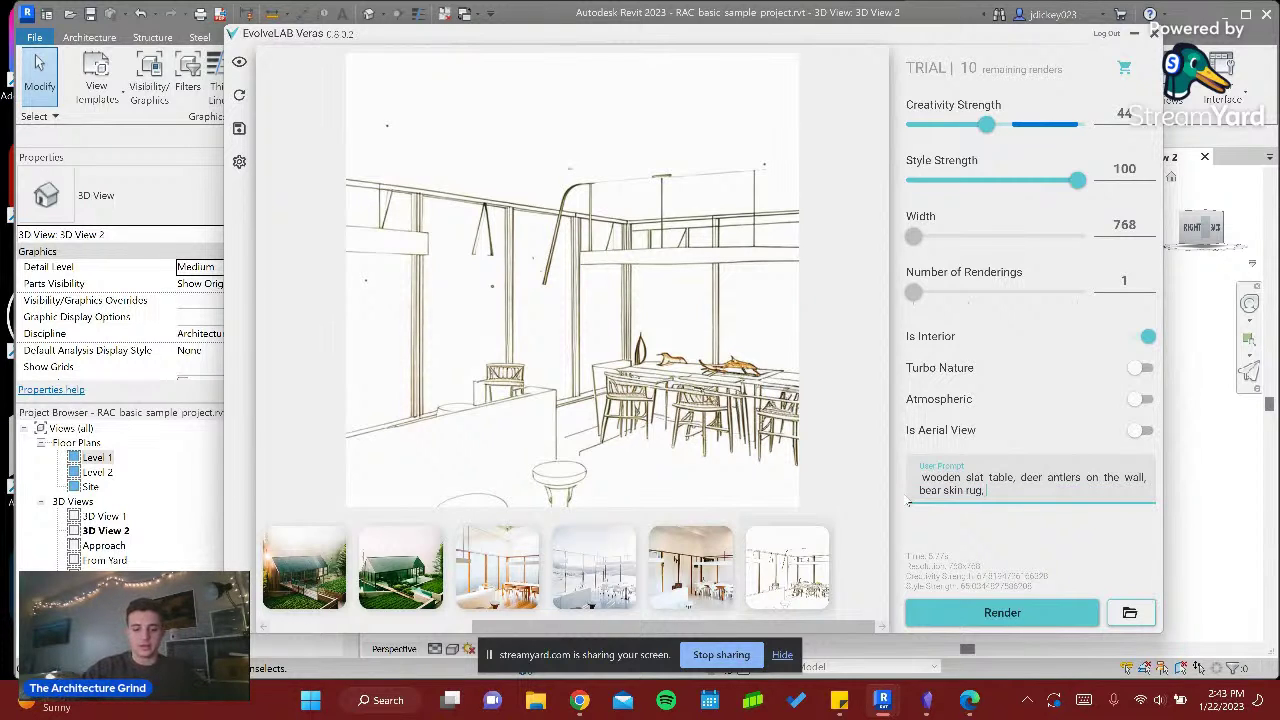
{"action": "type", "text": "cabin interior feel,"}
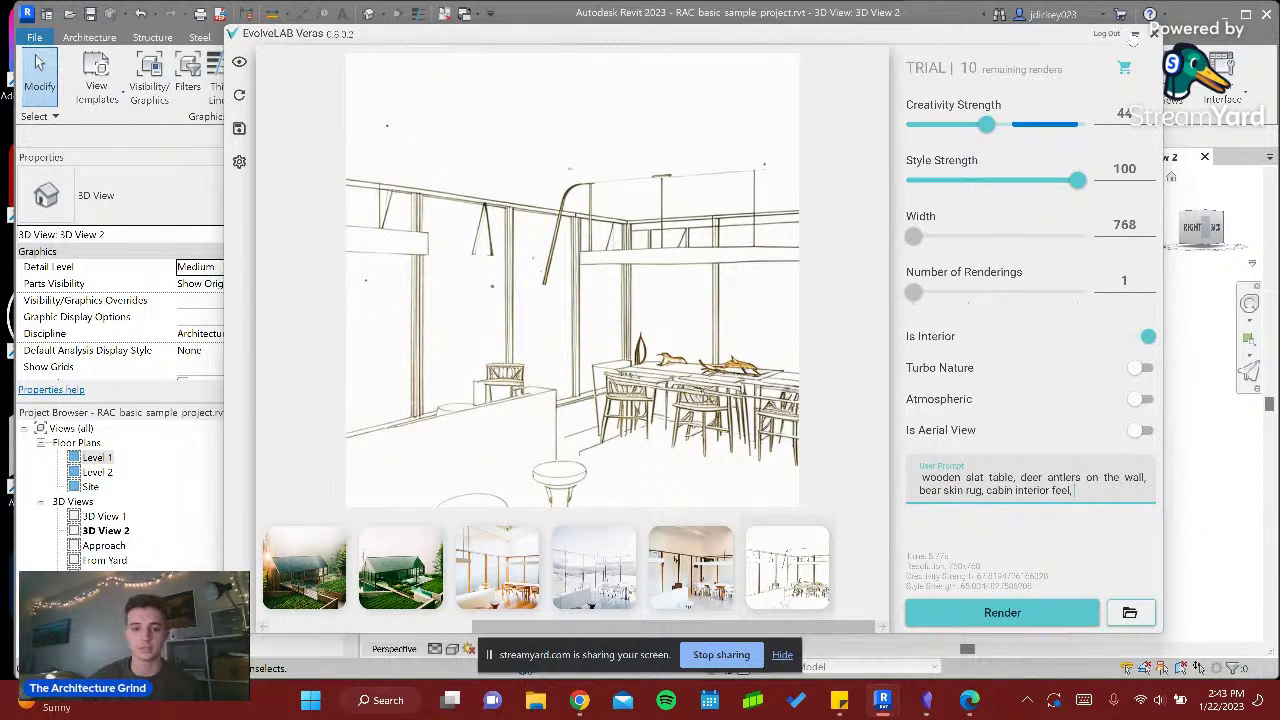
- Switch to the Revit model and set 3D View 2 to the Realistic visual style
{"action": "left_click", "coordinate": [1134, 35]}
{"action": "left_click", "coordinate": [452, 649]}
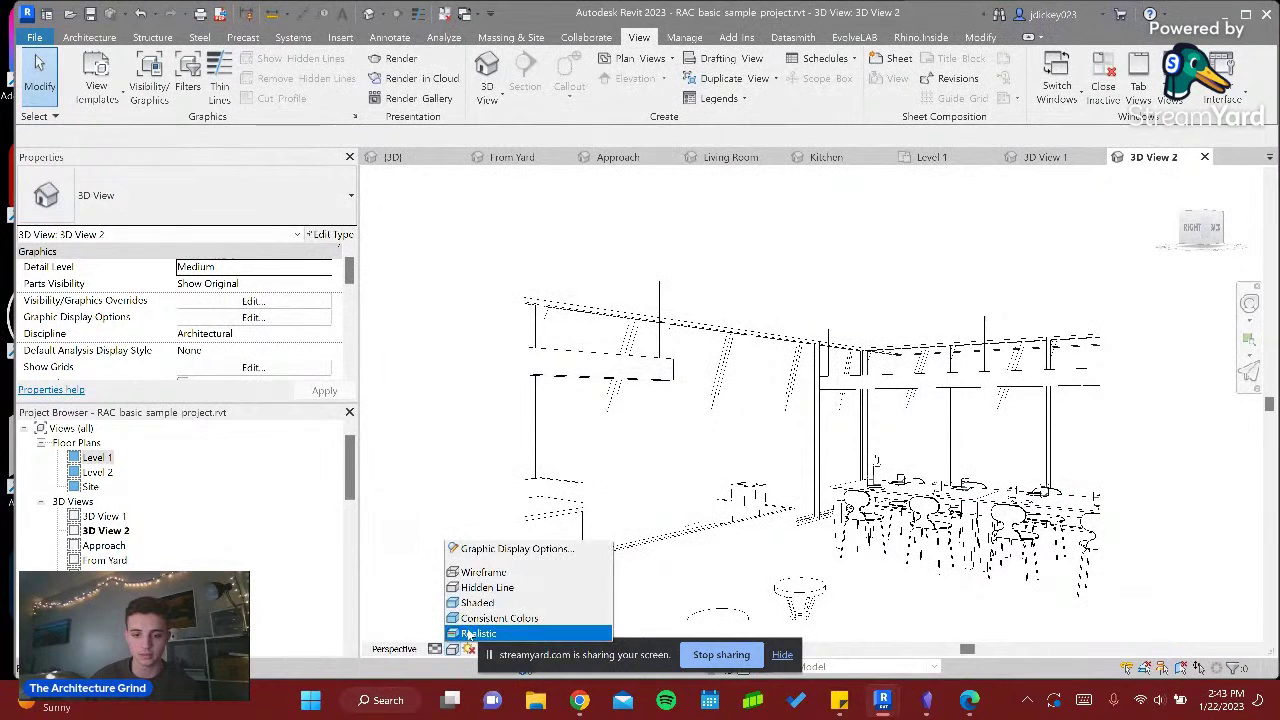
{"action": "left_click", "coordinate": [470, 634]}
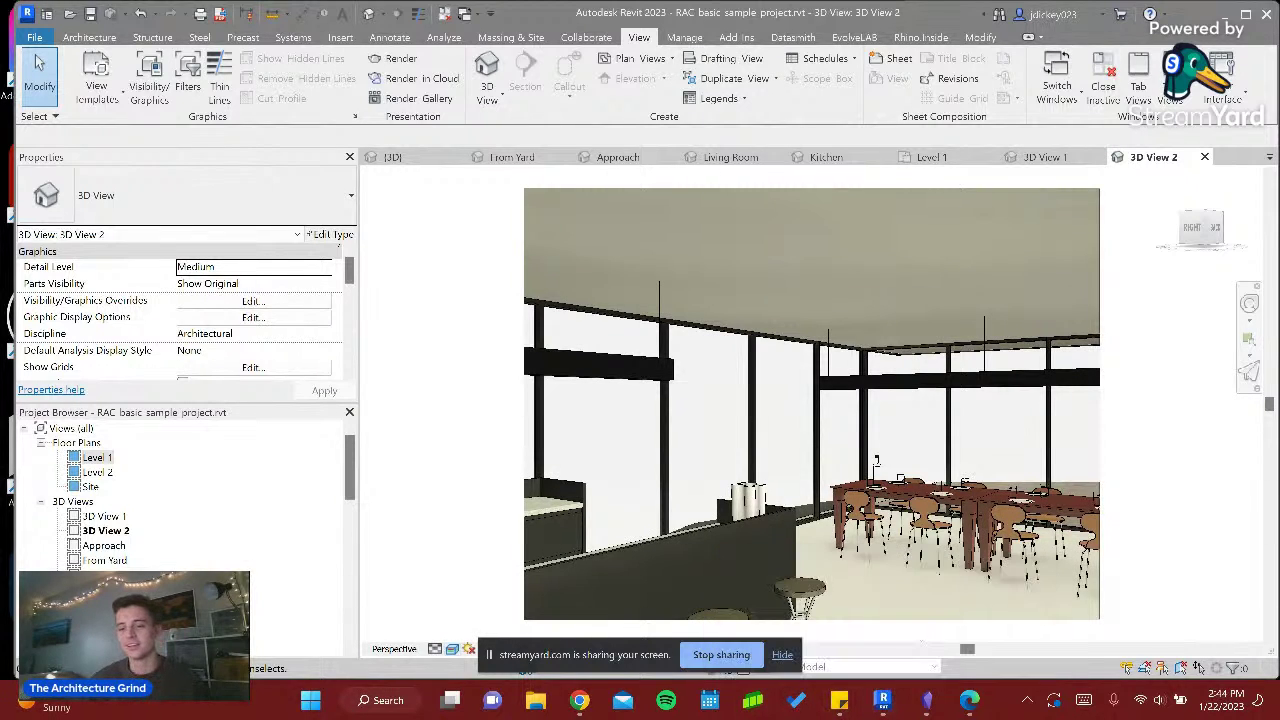
- Return to Veras and remove the trailing comma from the prompt
{"action": "left_click", "coordinate": [882, 700]}
{"action": "key", "text": "BackSpace"}
{"action": "key", "text": "BackSpace"}
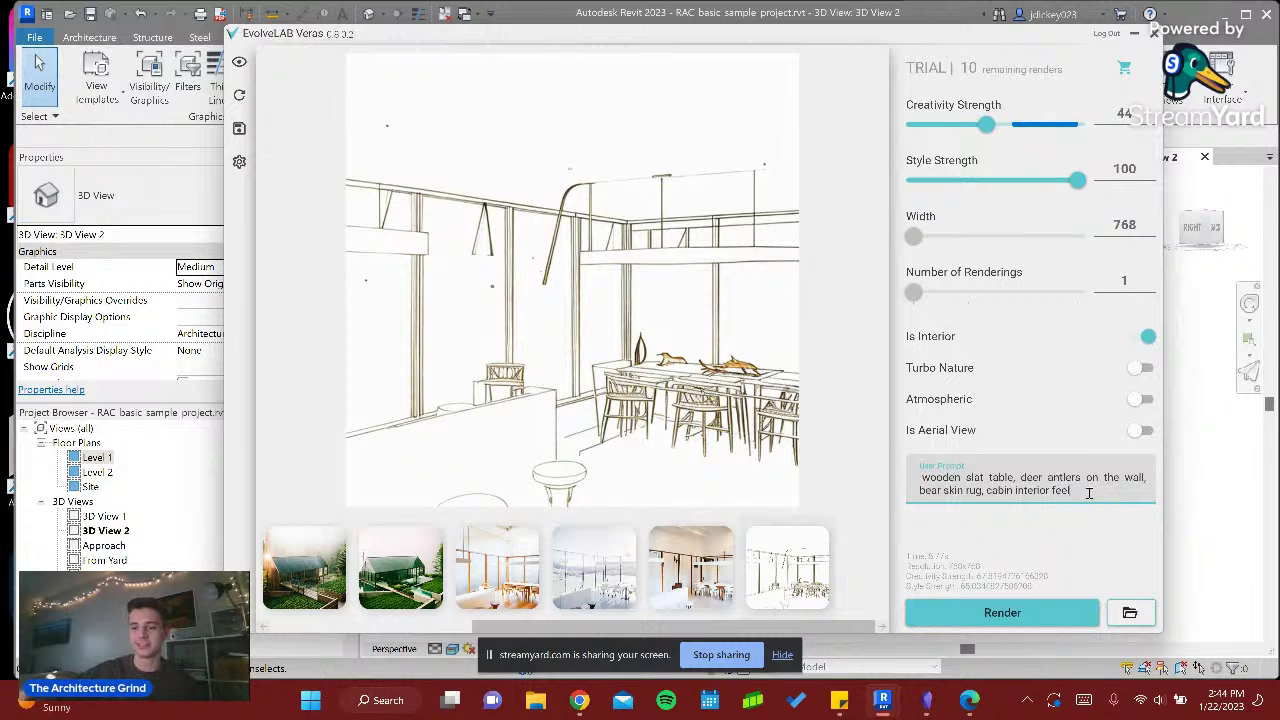
- Set the Creativity Strength to 91 and the Style Strength to 41, and render the view
{"action": "left_click", "coordinate": [1048, 124]}
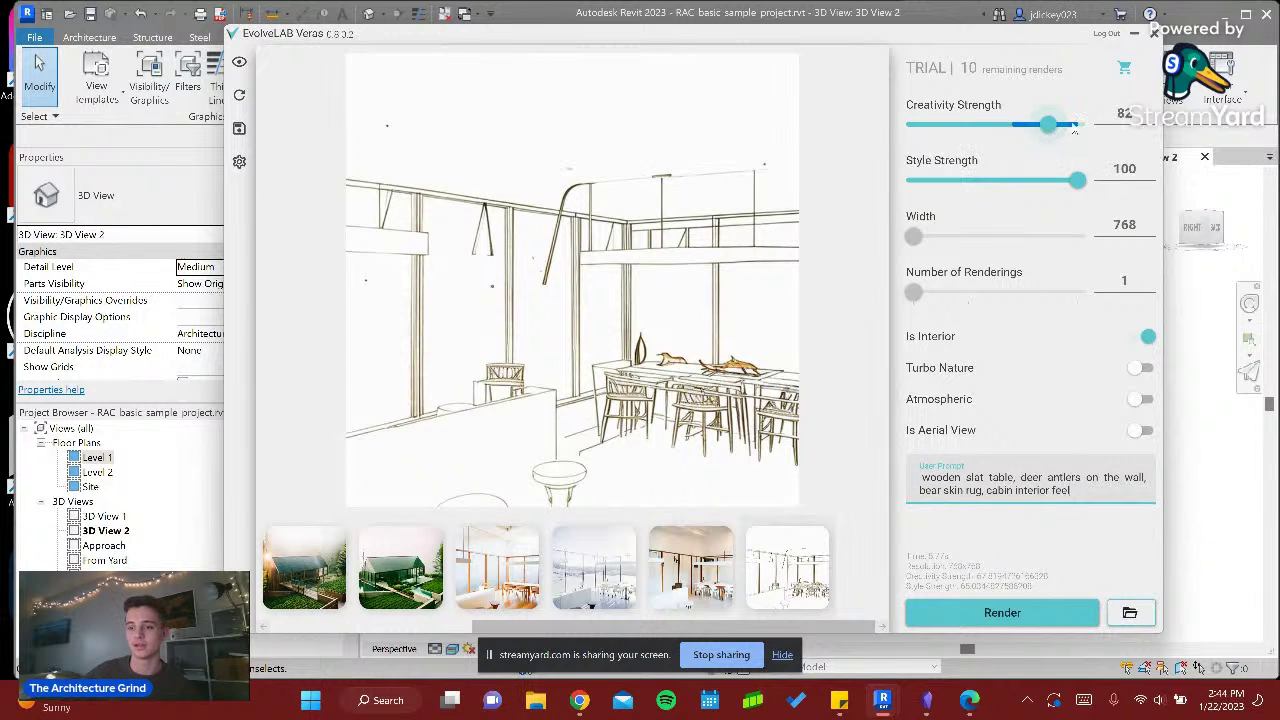
{"action": "left_click_drag", "start_coordinate": [1077, 180], "coordinate": [979, 186]}
{"action": "left_click_drag", "start_coordinate": [1048, 124], "coordinate": [1063, 124]}
{"action": "left_click", "coordinate": [1040, 612]}
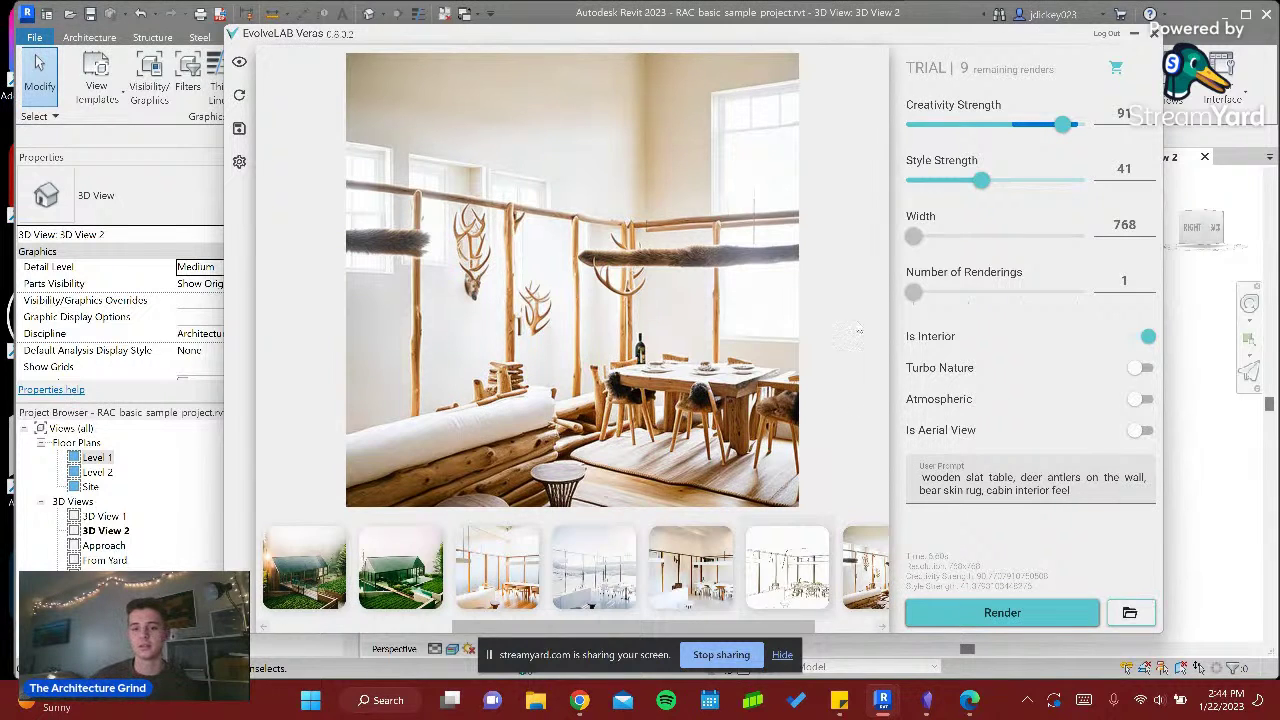
- Raise the Style Strength to 89 and render the view again with the same prompt
{"action": "left_click_drag", "start_coordinate": [982, 181], "coordinate": [1062, 185]}
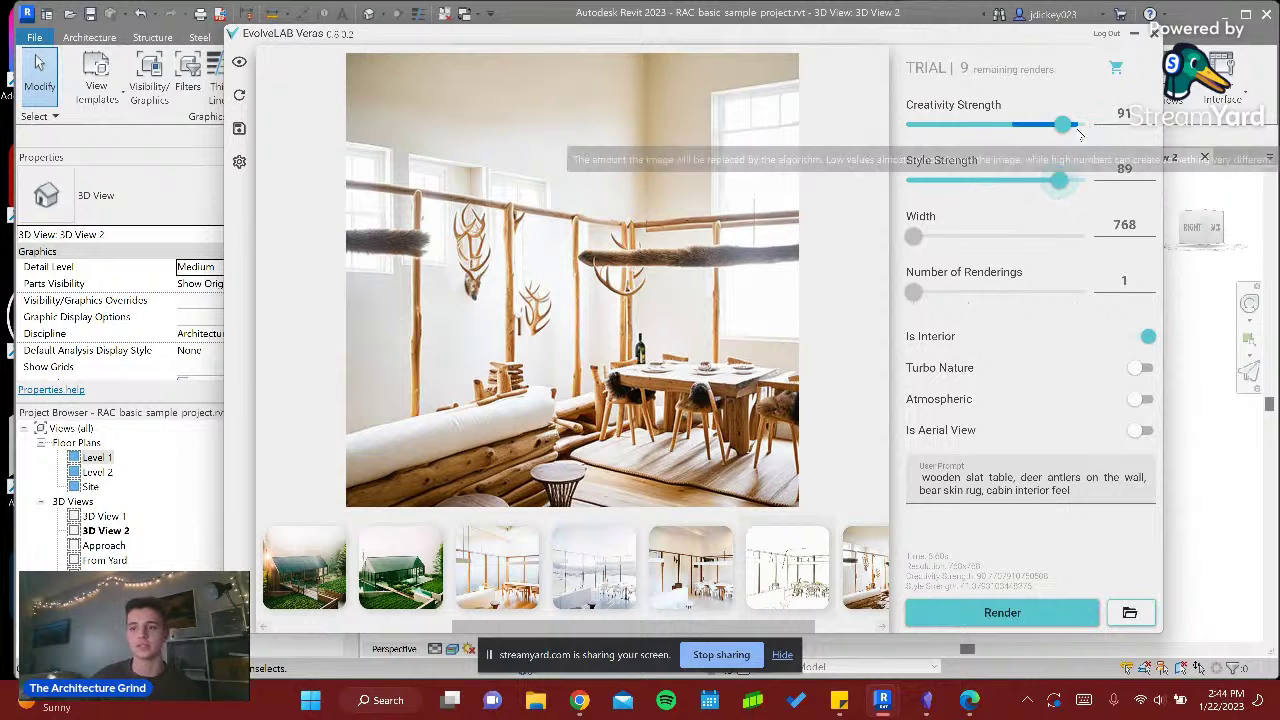
{"action": "left_click", "coordinate": [1052, 615]}
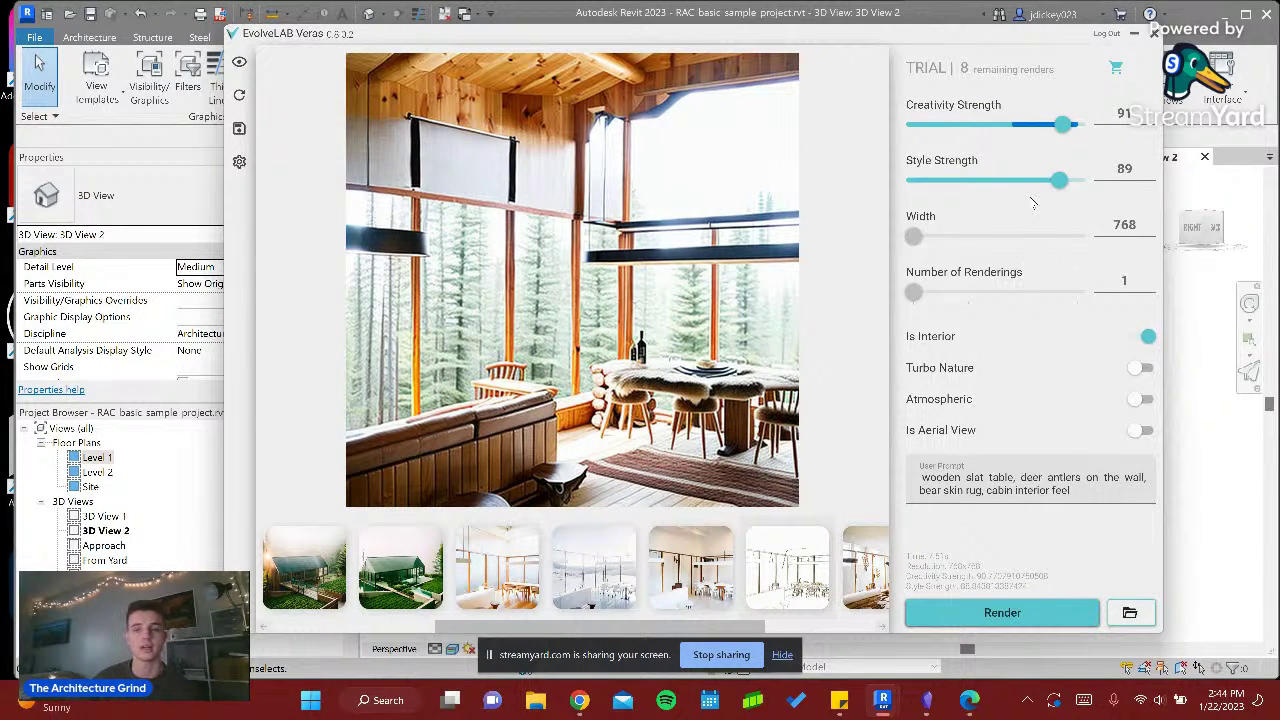
- Set the Creativity Strength to 42 and render the interior view again with the same prompt
{"action": "mouse_move", "coordinate": [990, 131]}
{"action": "left_mouse_down"}
{"action": "mouse_move", "coordinate": [965, 125]}
{"action": "mouse_move", "coordinate": [984, 130]}
{"action": "left_mouse_up"}
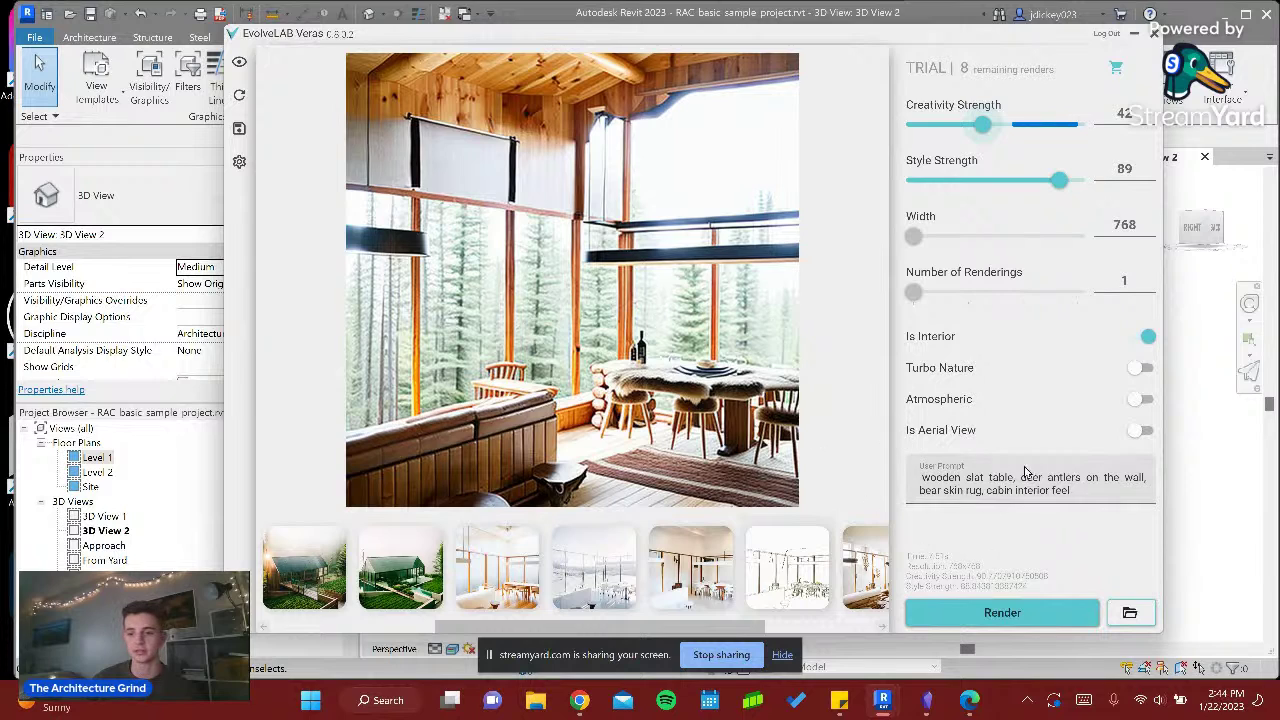
{"action": "left_click", "coordinate": [1050, 620]}
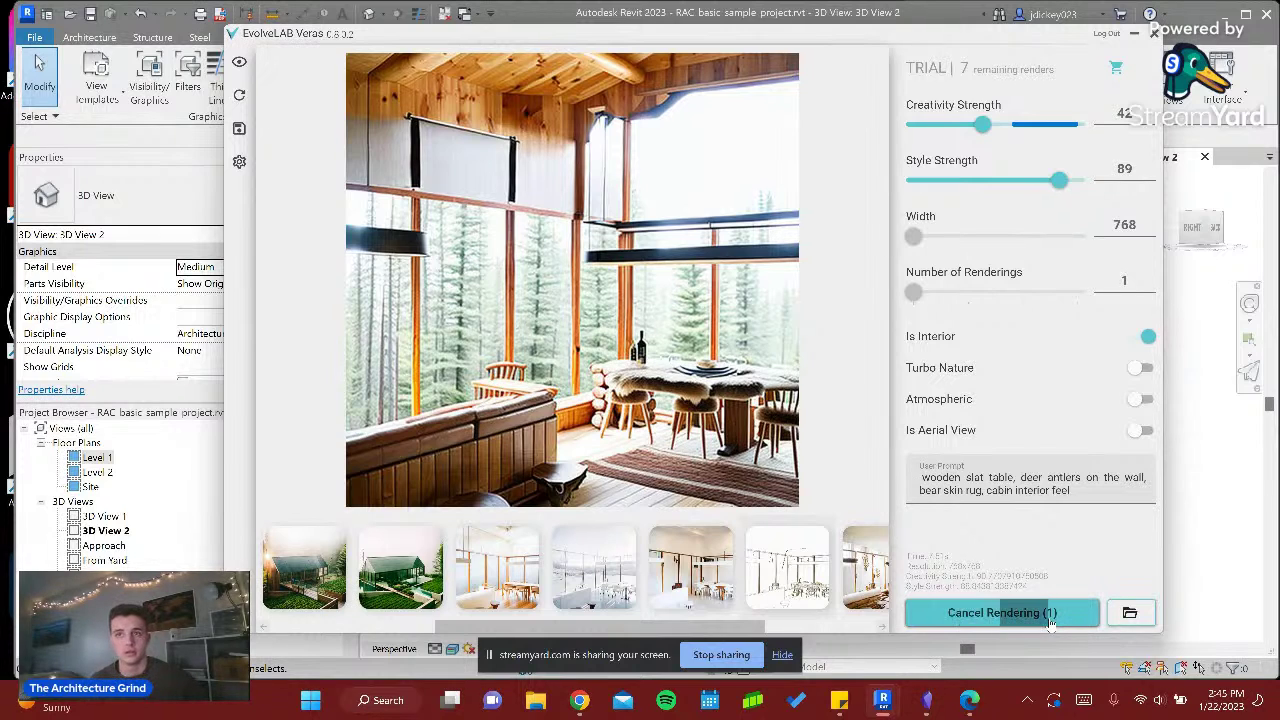
{"action": "left_click", "coordinate": [1050, 620]}
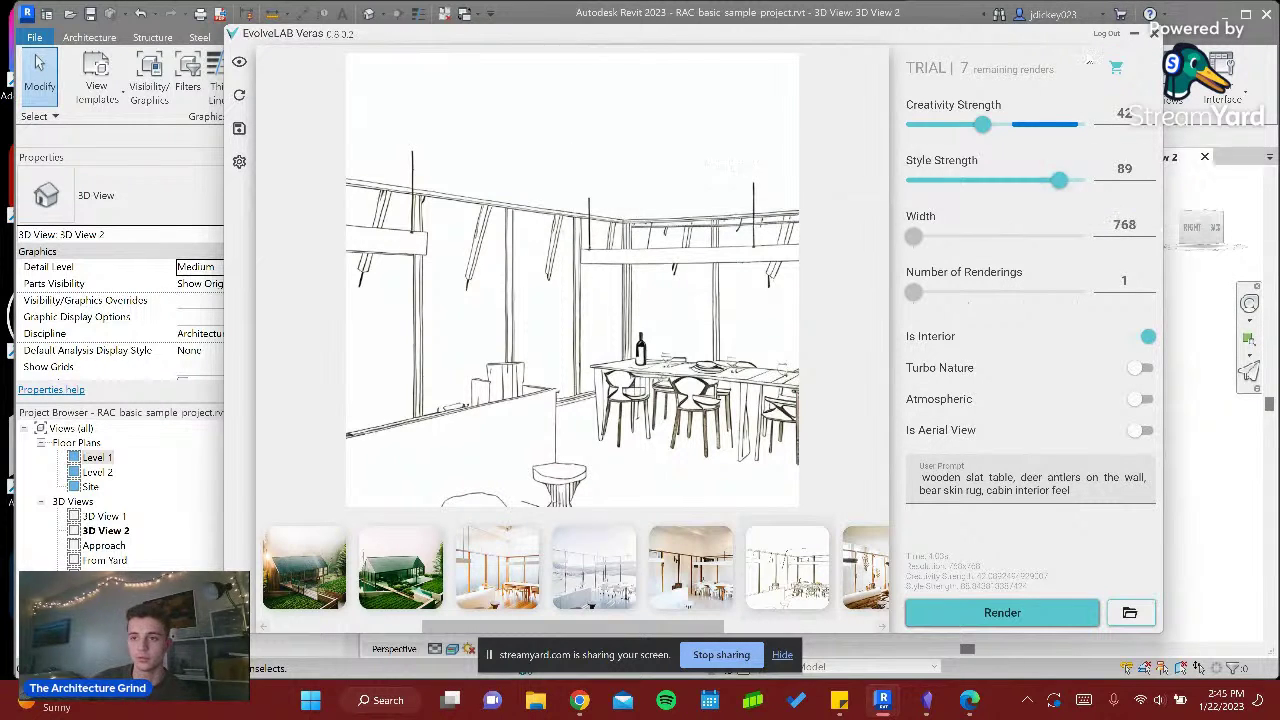
- Switch to the Revit model and look through the open Living Room, Kitchen, From Yard, {3D} and Level 1 views
{"action": "left_click", "coordinate": [1134, 36]}
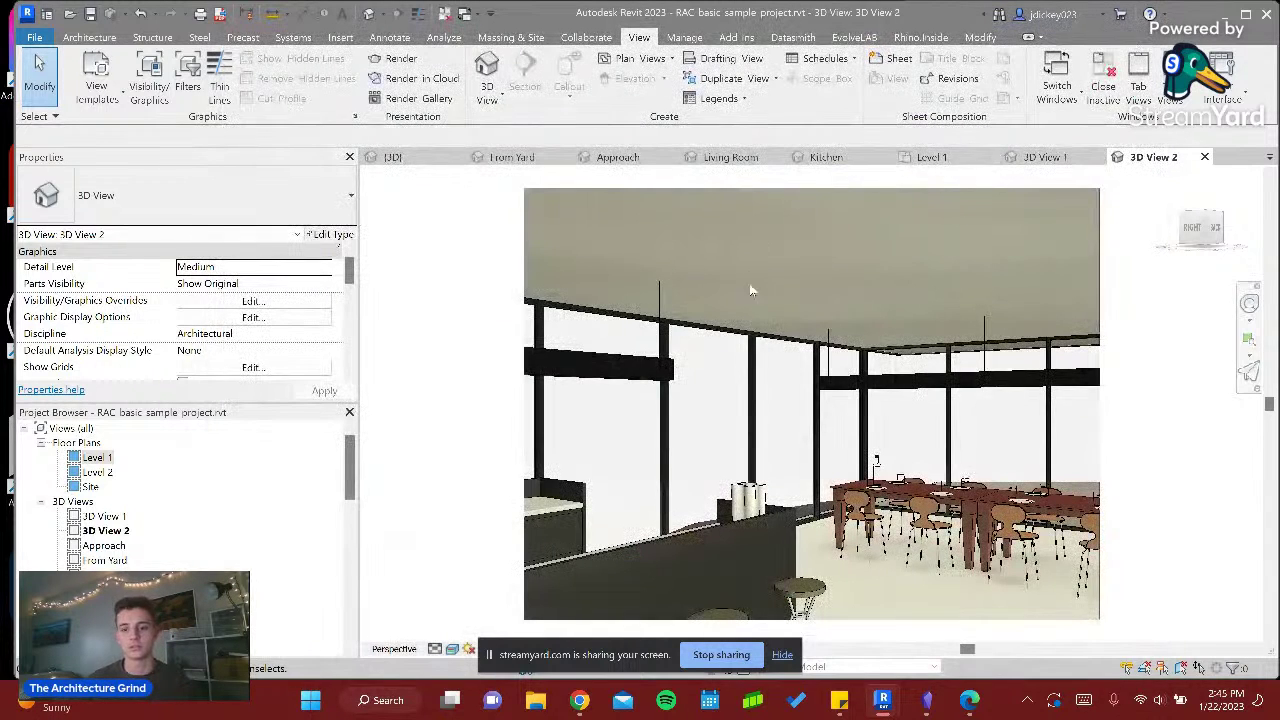
{"action": "left_click", "coordinate": [727, 157]}
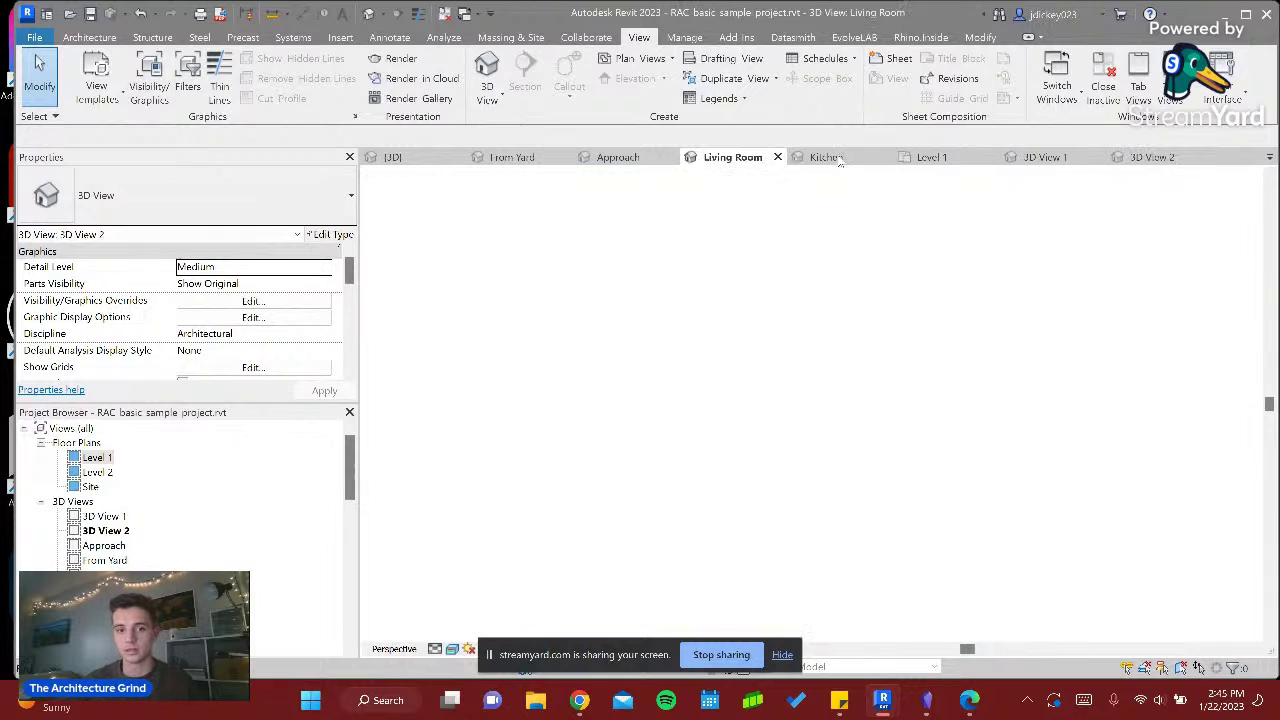
{"action": "left_click", "coordinate": [830, 158]}
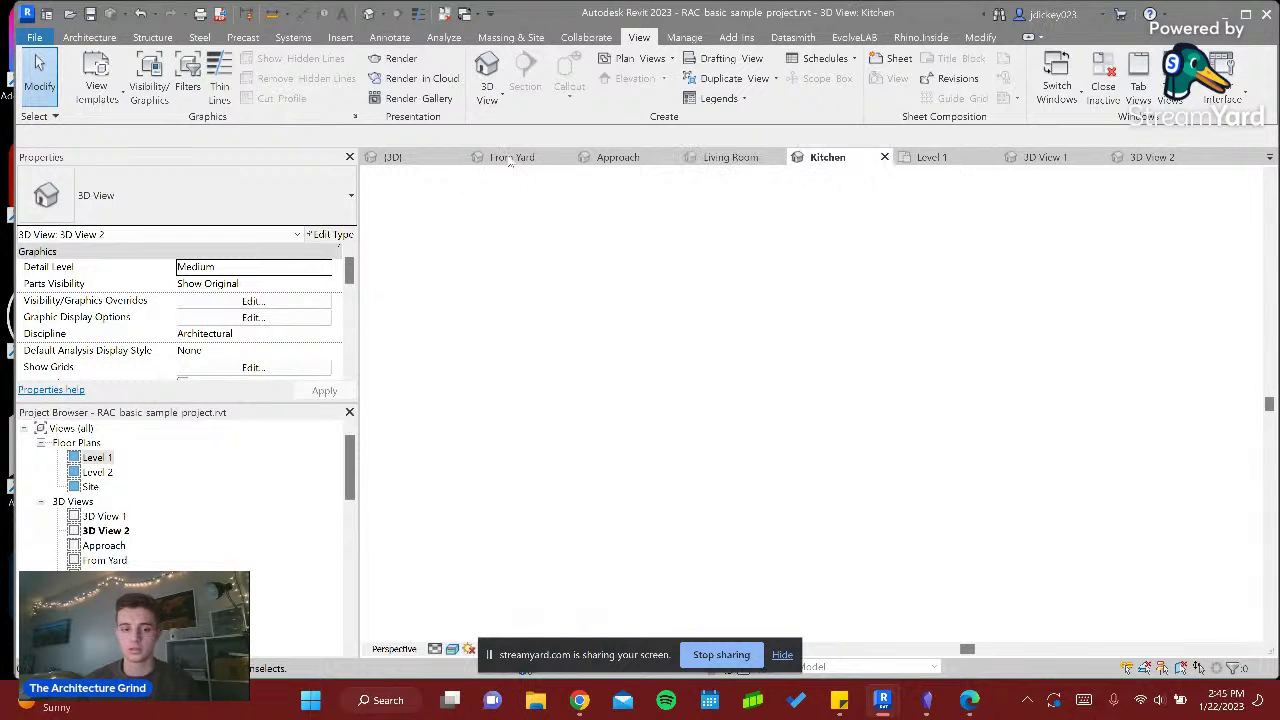
{"action": "left_click", "coordinate": [510, 160]}
{"action": "left_click", "coordinate": [426, 160]}
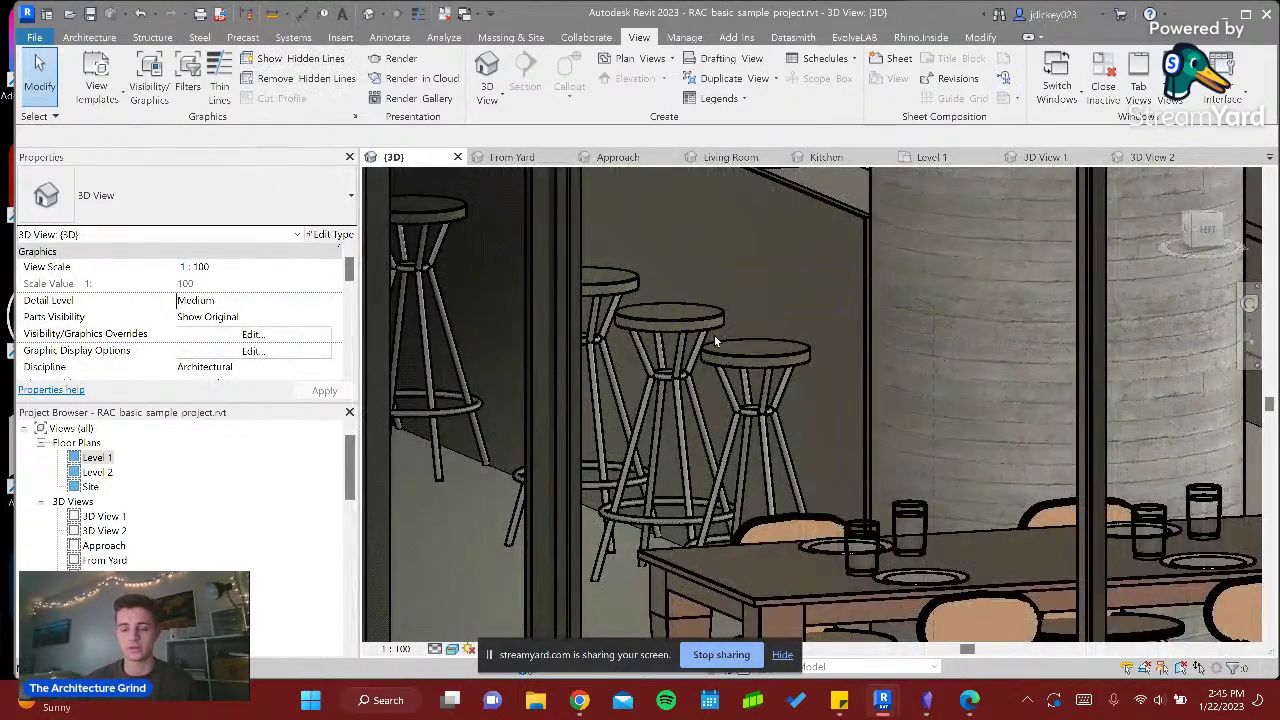
{"action": "scroll", "coordinate": [714, 348], "scroll_direction": "down", "scroll_amount": 3}
{"action": "scroll", "coordinate": [731, 335], "scroll_direction": "down", "scroll_amount": 2}
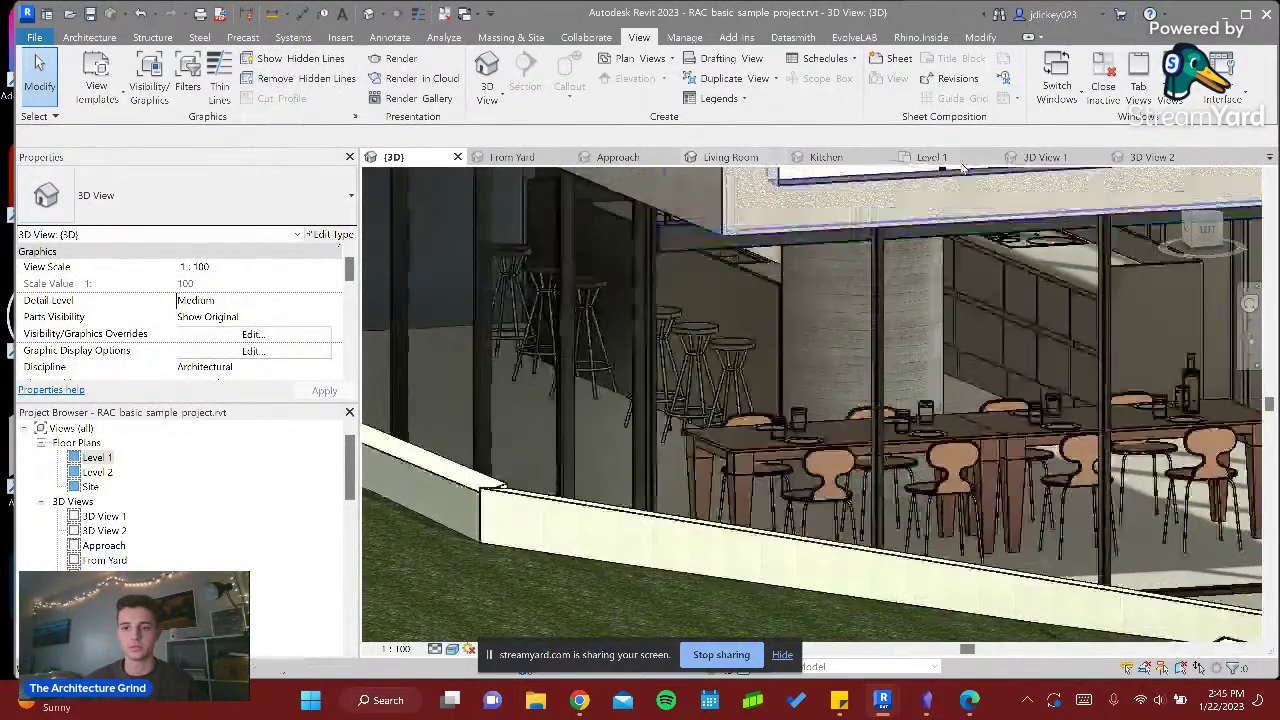
{"action": "left_click", "coordinate": [940, 158]}
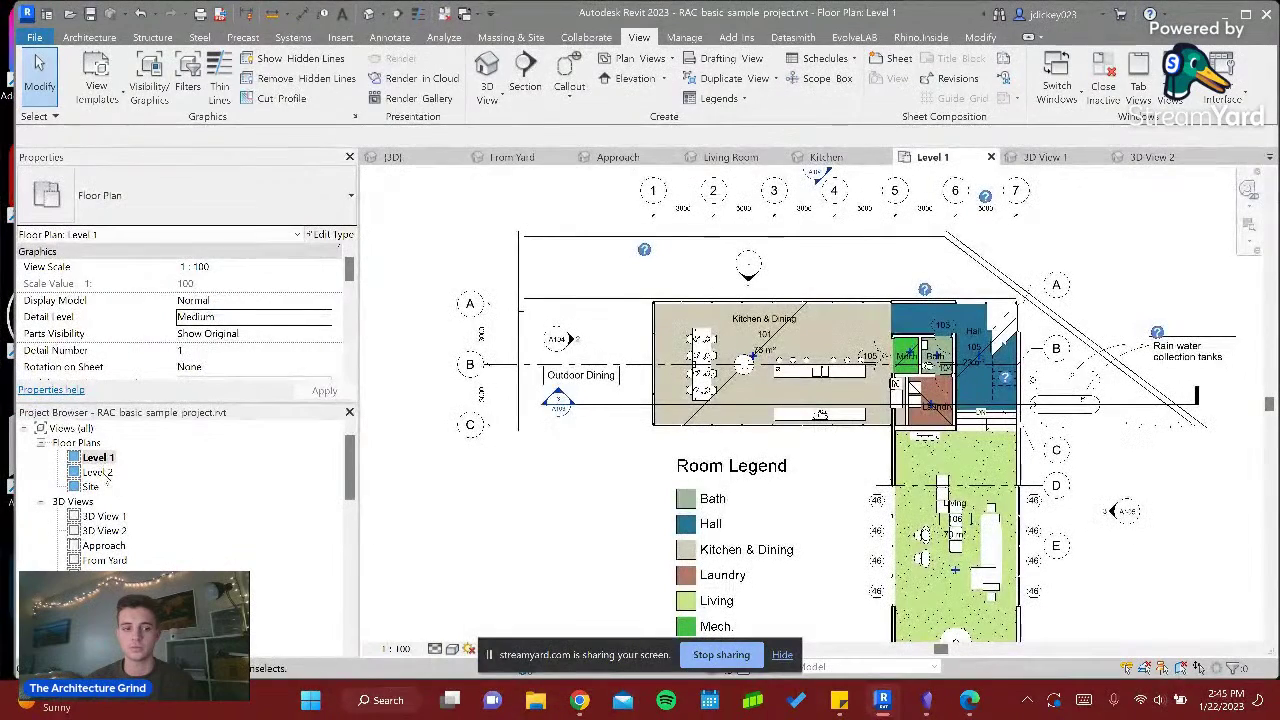
- Open the Level 2 floor plan and place a camera near the chimney end of the observation deck, aimed diagonally across the house past the master bedroom deck
{"action": "double_click", "coordinate": [98, 472]}
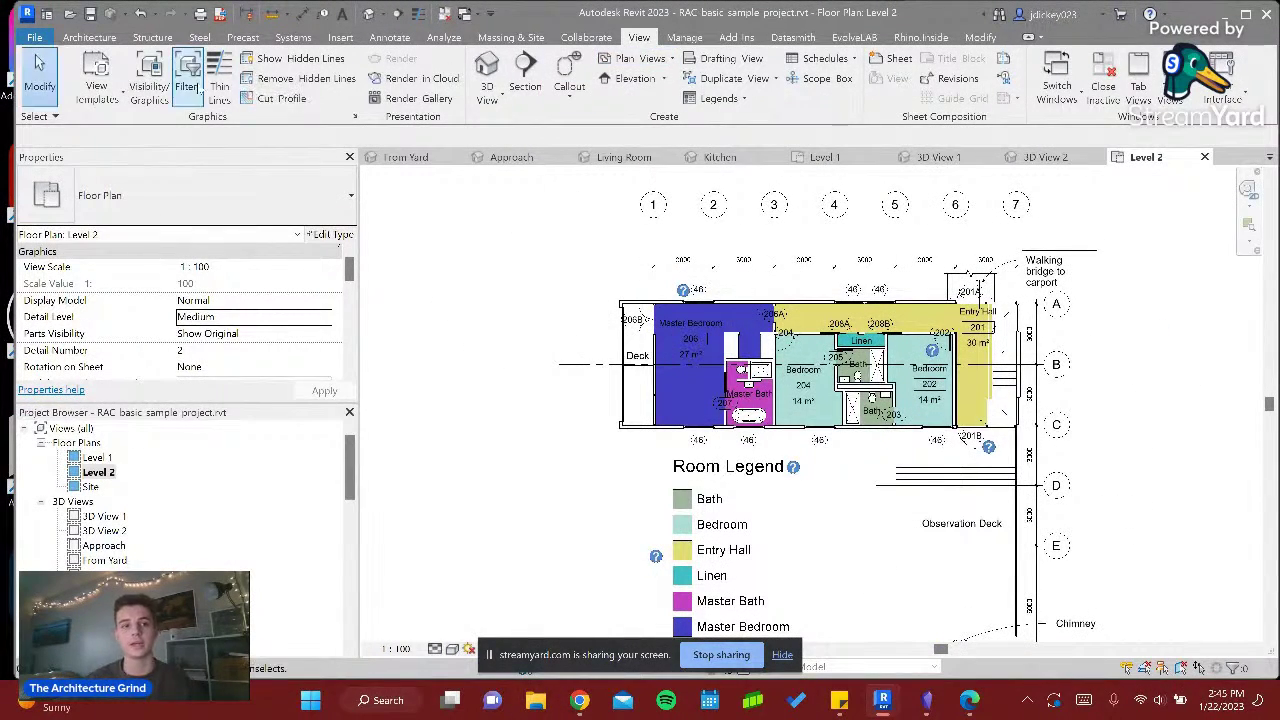
{"action": "left_click", "coordinate": [486, 108]}
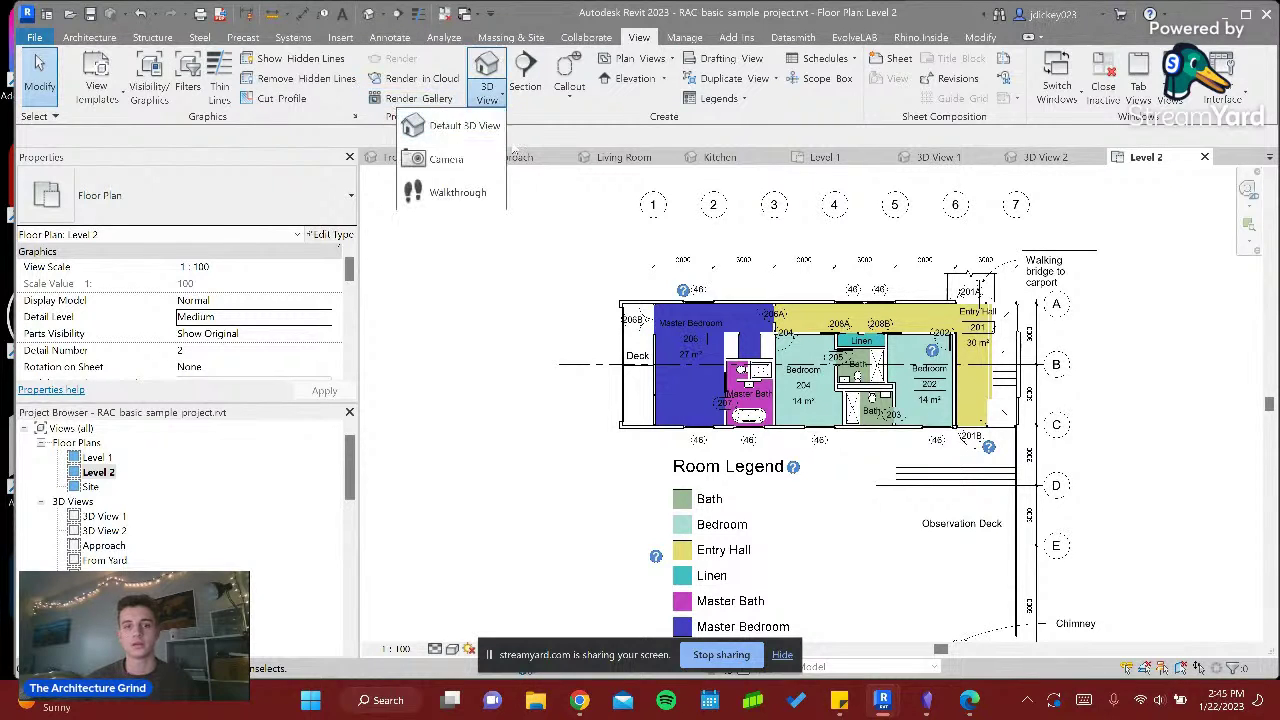
{"action": "left_click", "coordinate": [496, 160]}
{"action": "left_click", "coordinate": [993, 611]}
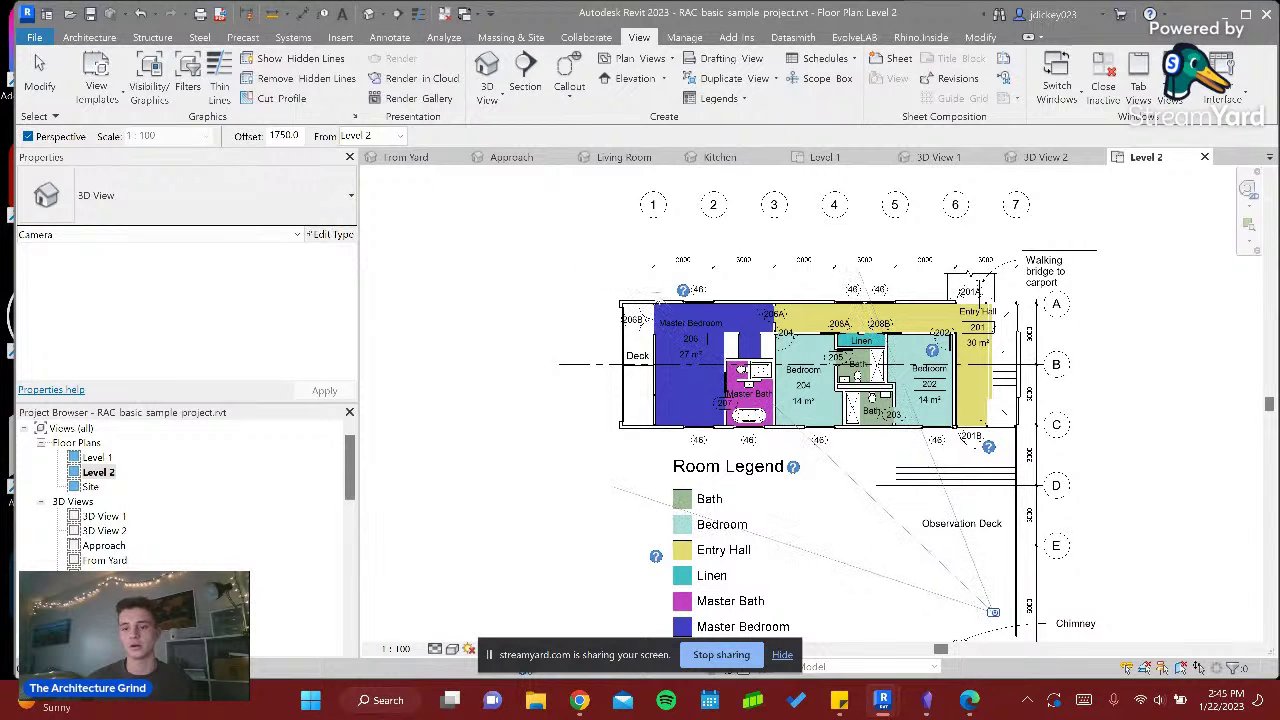
{"action": "left_click", "coordinate": [584, 237]}
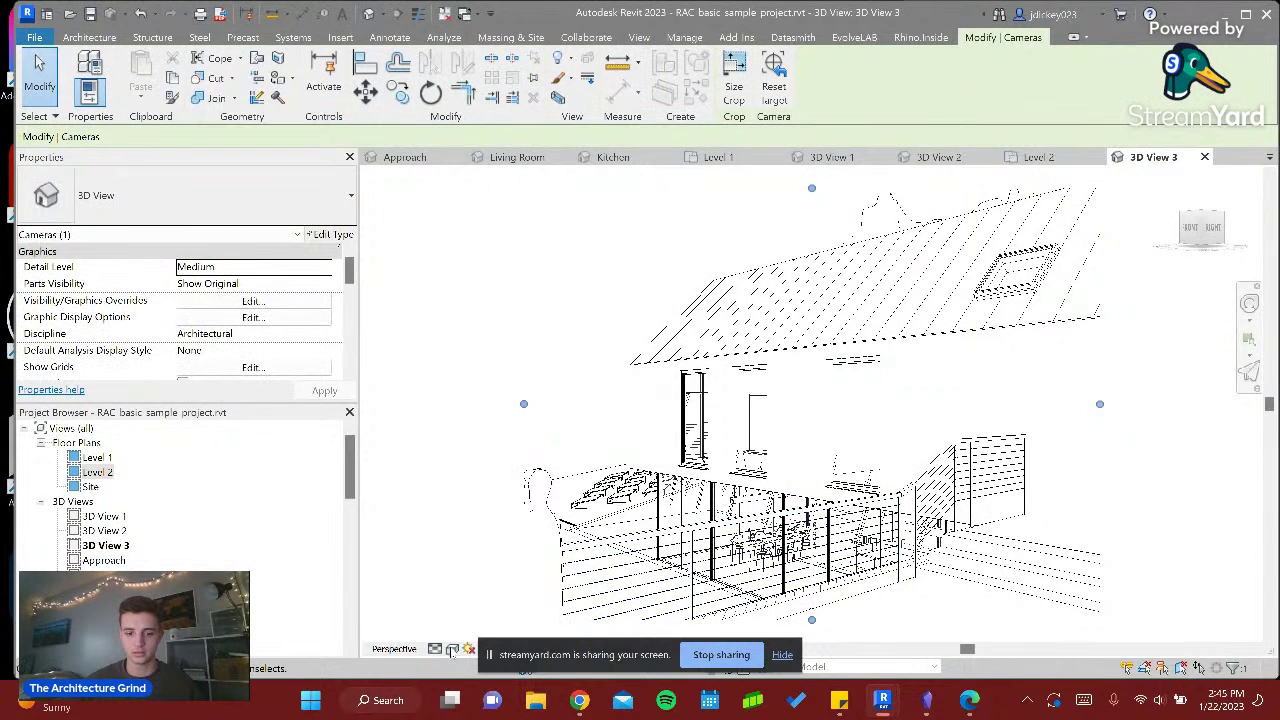
- Set the new camera view to the Realistic visual style and widen its crop region on both sides
{"action": "left_click", "coordinate": [453, 649]}
{"action": "left_click", "coordinate": [484, 633]}
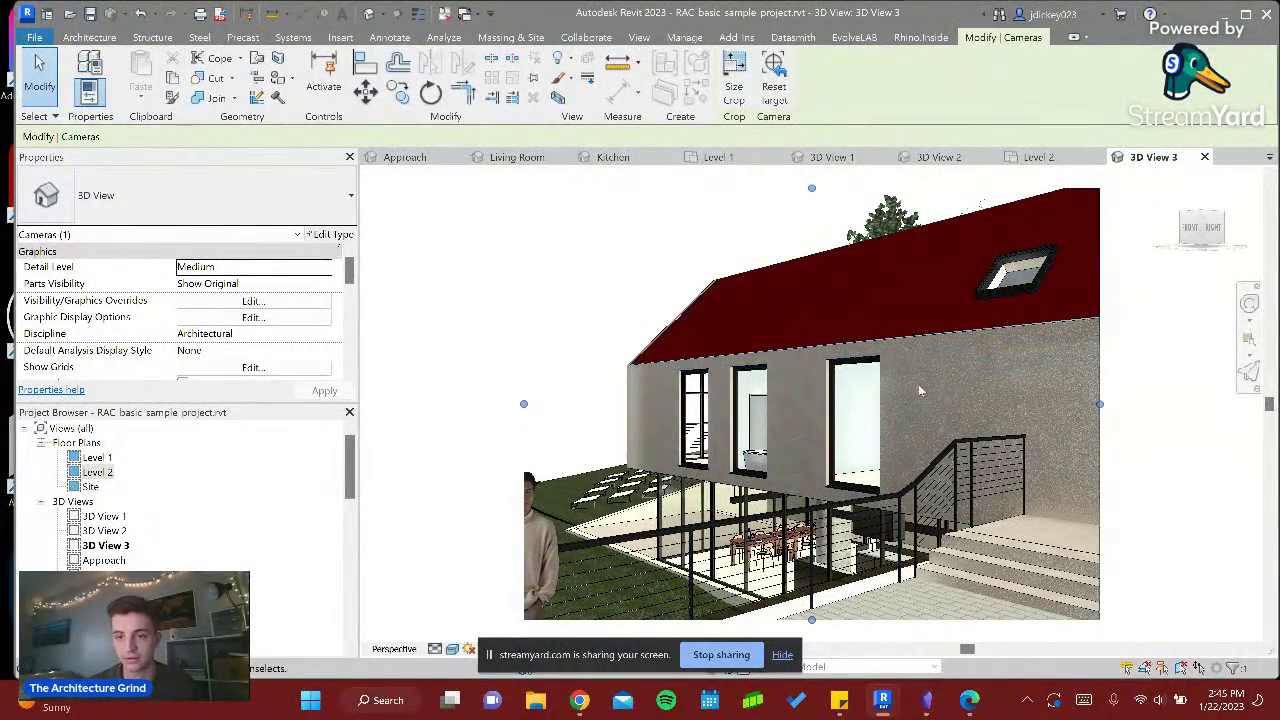
{"action": "left_click_drag", "start_coordinate": [1273, 408], "coordinate": [1242, 451]}
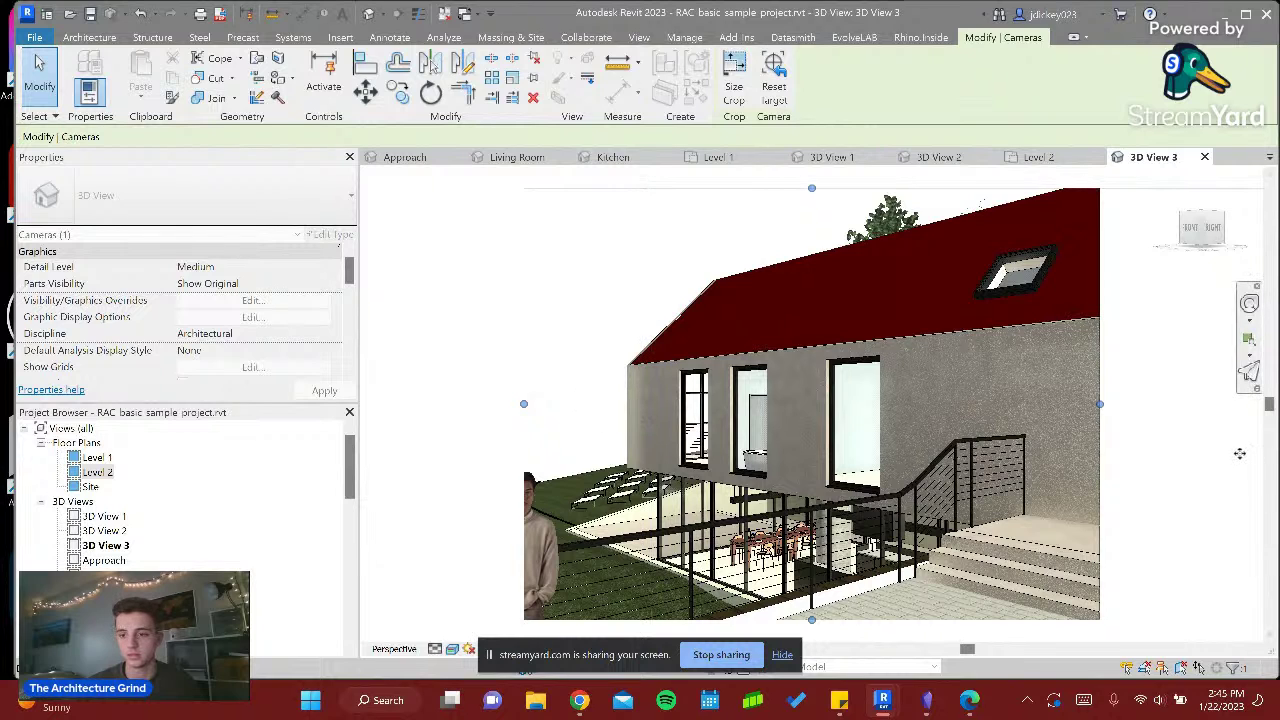
{"action": "left_click_drag", "start_coordinate": [1101, 407], "coordinate": [1262, 407]}
{"action": "key", "text": "Escape"}
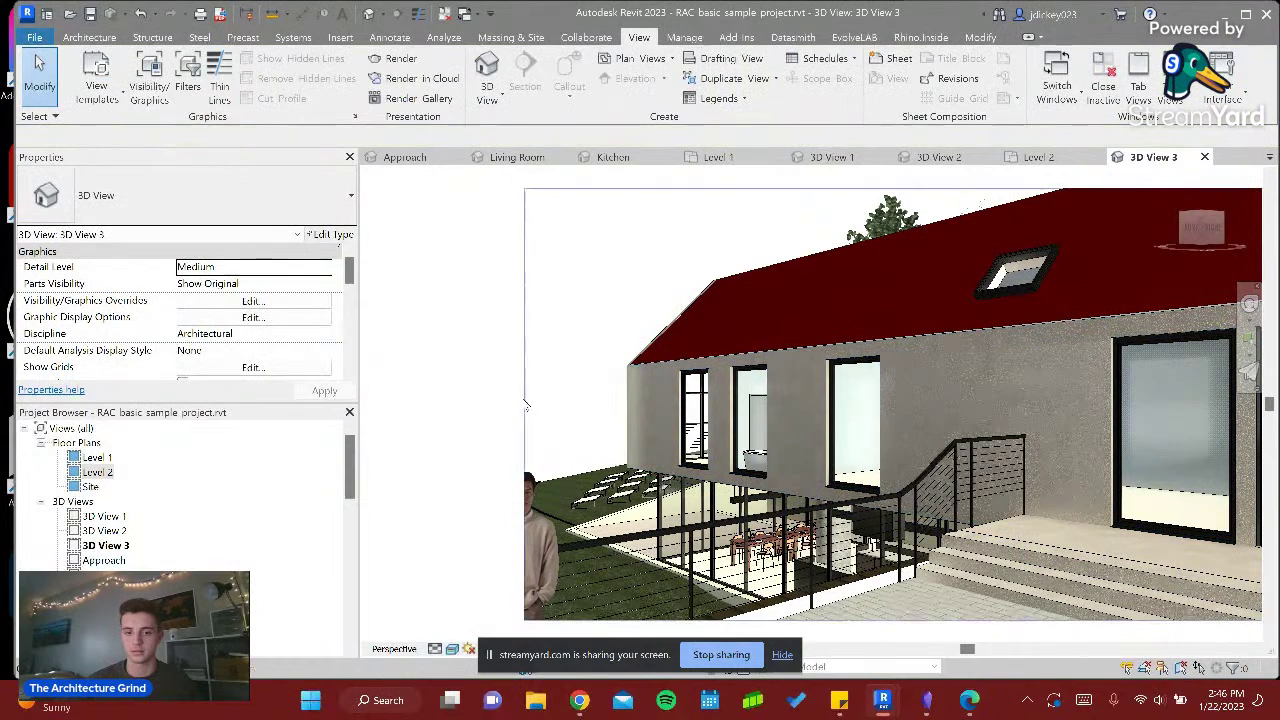
{"action": "left_click", "coordinate": [524, 412]}
{"action": "left_click_drag", "start_coordinate": [465, 405], "coordinate": [383, 400]}
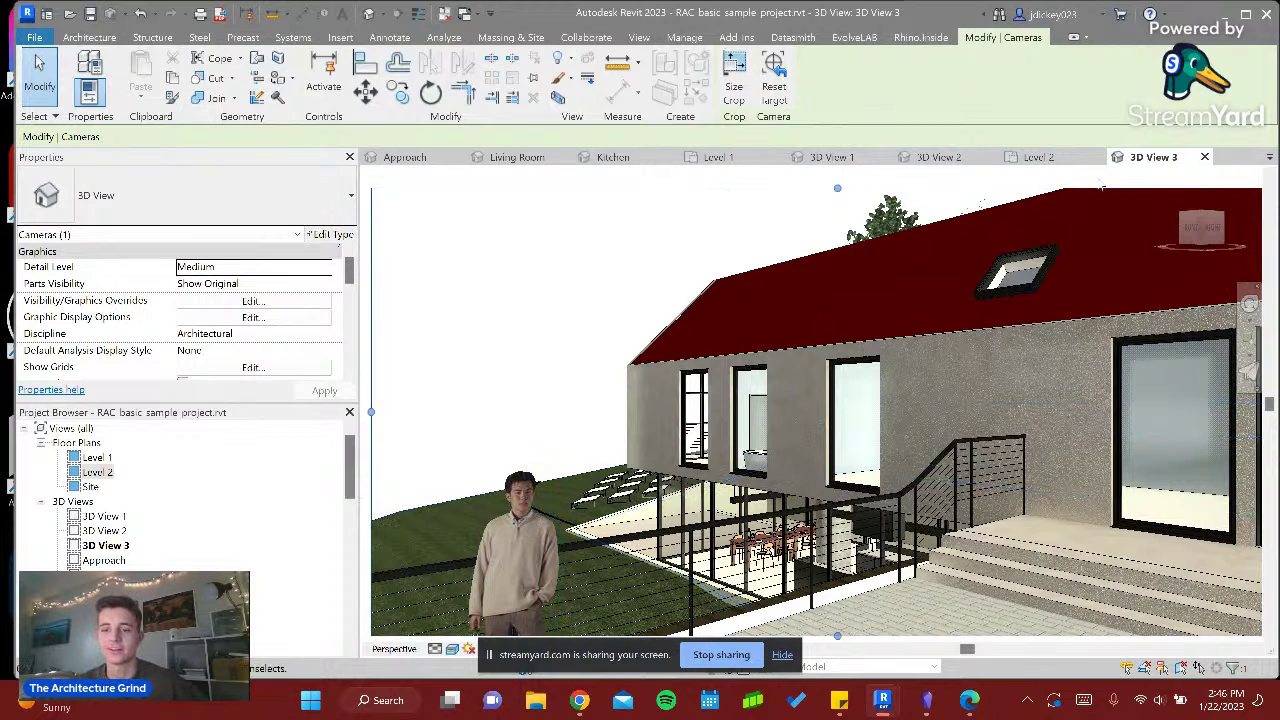
- Return to Veras, clear the old cabin prompt and refresh the preview to the new exterior camera view
{"action": "mouse_move", "coordinate": [882, 706]}
{"action": "left_click", "coordinate": [955, 610]}
{"action": "left_click_drag", "start_coordinate": [1088, 494], "coordinate": [917, 481]}
{"action": "key", "text": "BackSpace"}
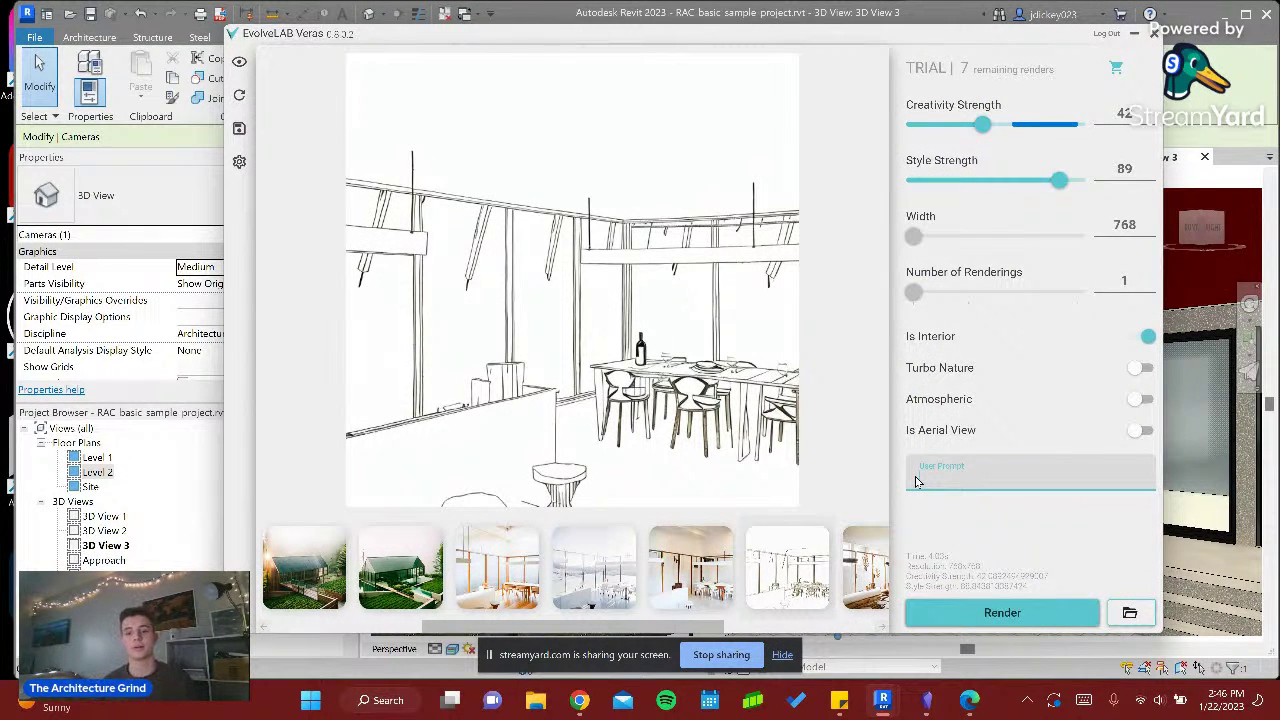
{"action": "left_click", "coordinate": [240, 64]}
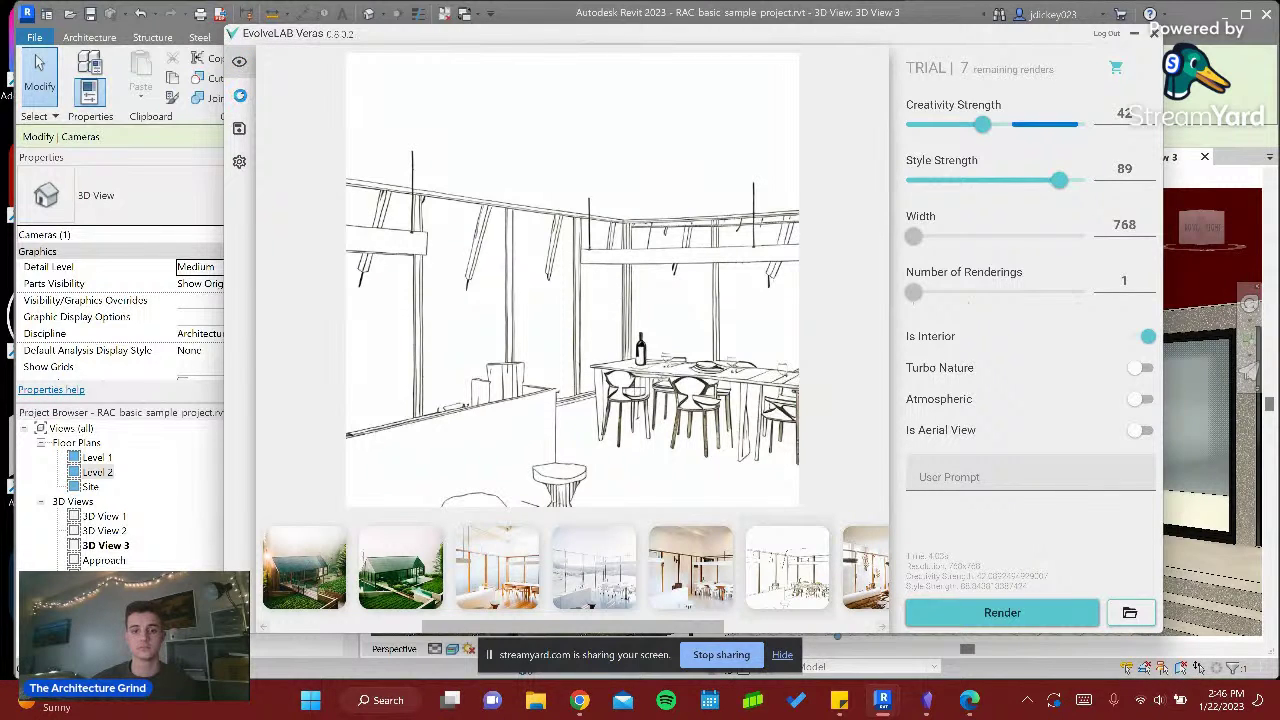
{"action": "left_click", "coordinate": [239, 95]}
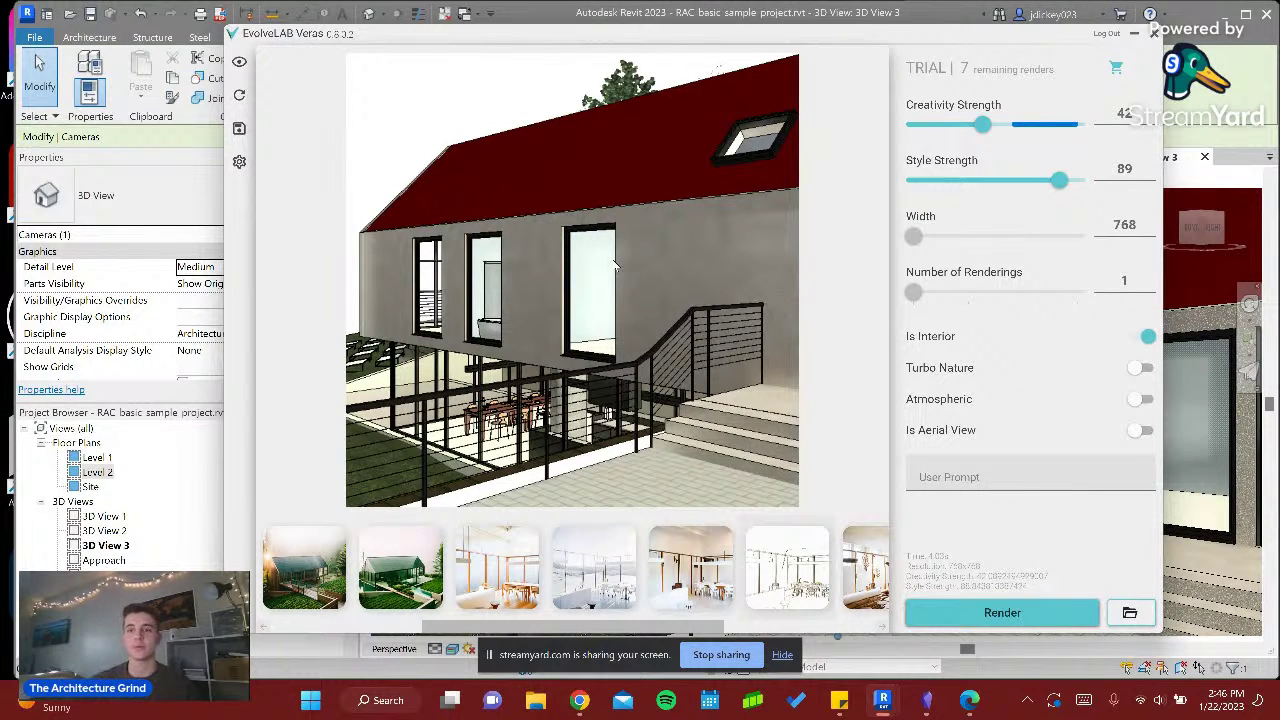
- Set the Creativity Strength and Style Strength to 100, disable Is Interior and enable Turbo Nature
{"action": "left_click_drag", "start_coordinate": [983, 124], "coordinate": [1114, 128]}
{"action": "left_click_drag", "start_coordinate": [1070, 197], "coordinate": [1107, 186]}
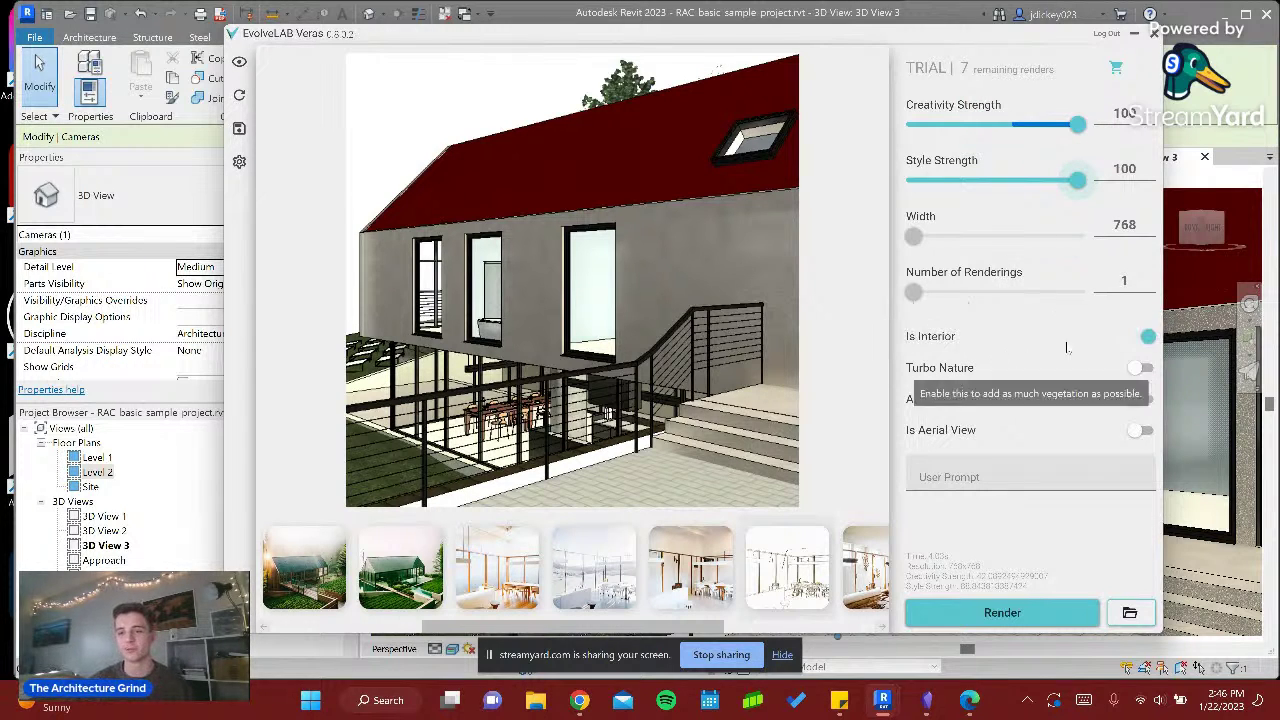
{"action": "left_click", "coordinate": [1150, 338]}
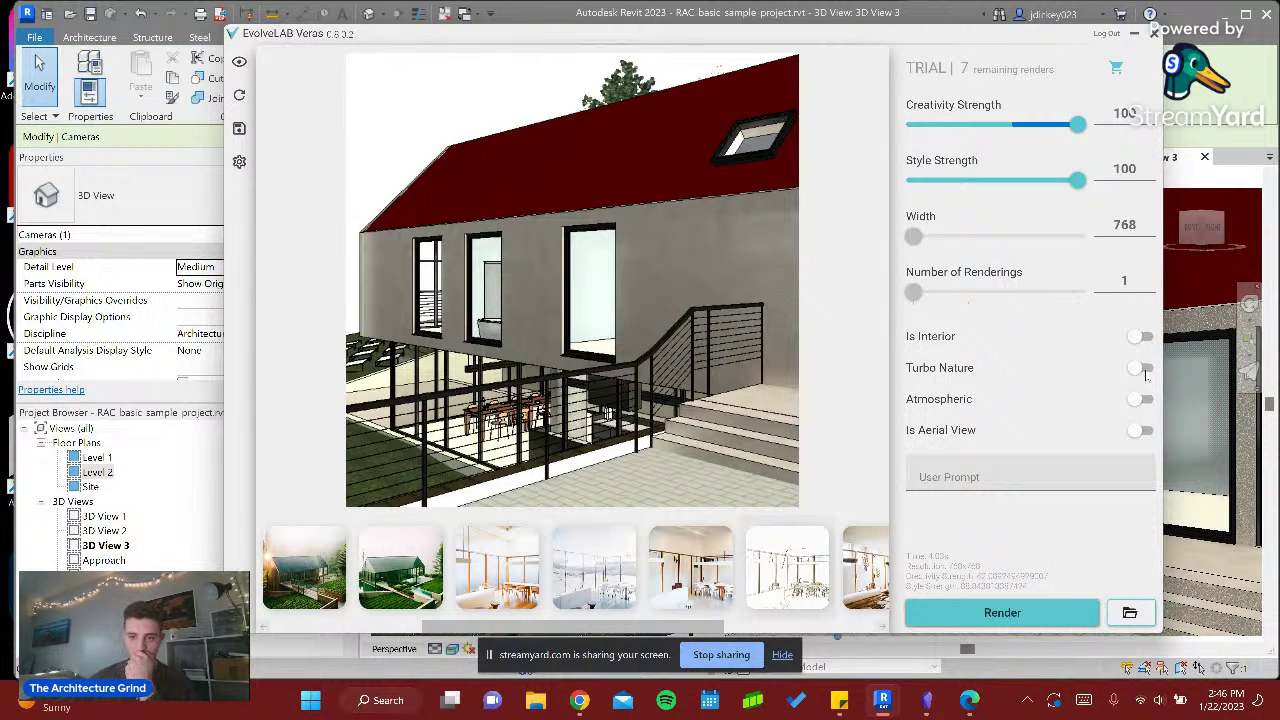
{"action": "left_click", "coordinate": [1143, 369]}
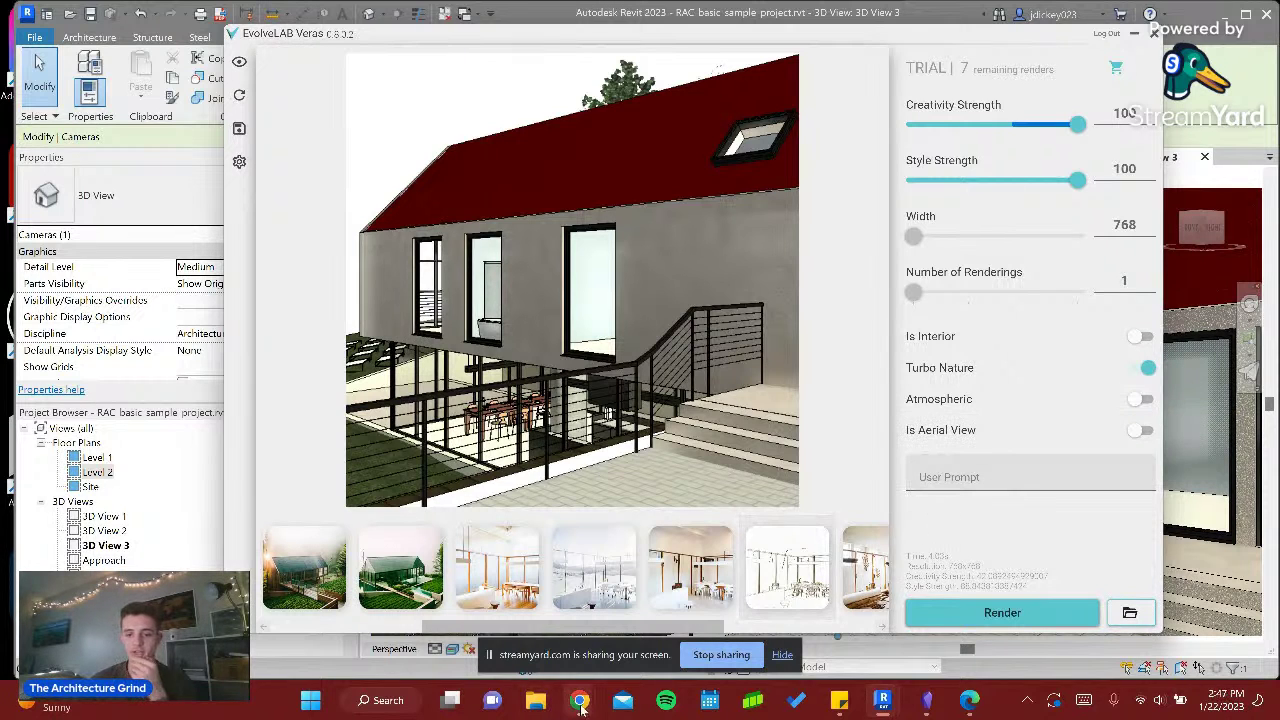
{"action": "mouse_move", "coordinate": [582, 706]}
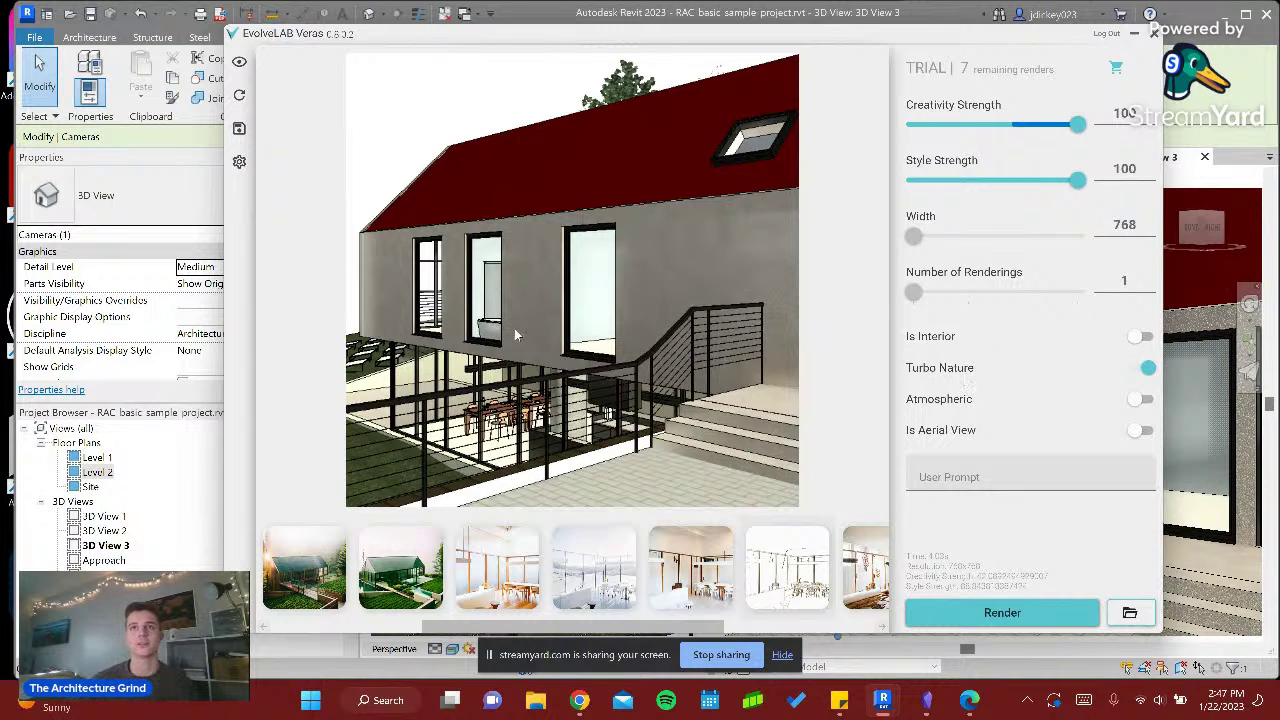
- Begin the user prompt with "flower wall, cement limewash"
{"action": "left_click", "coordinate": [958, 480]}
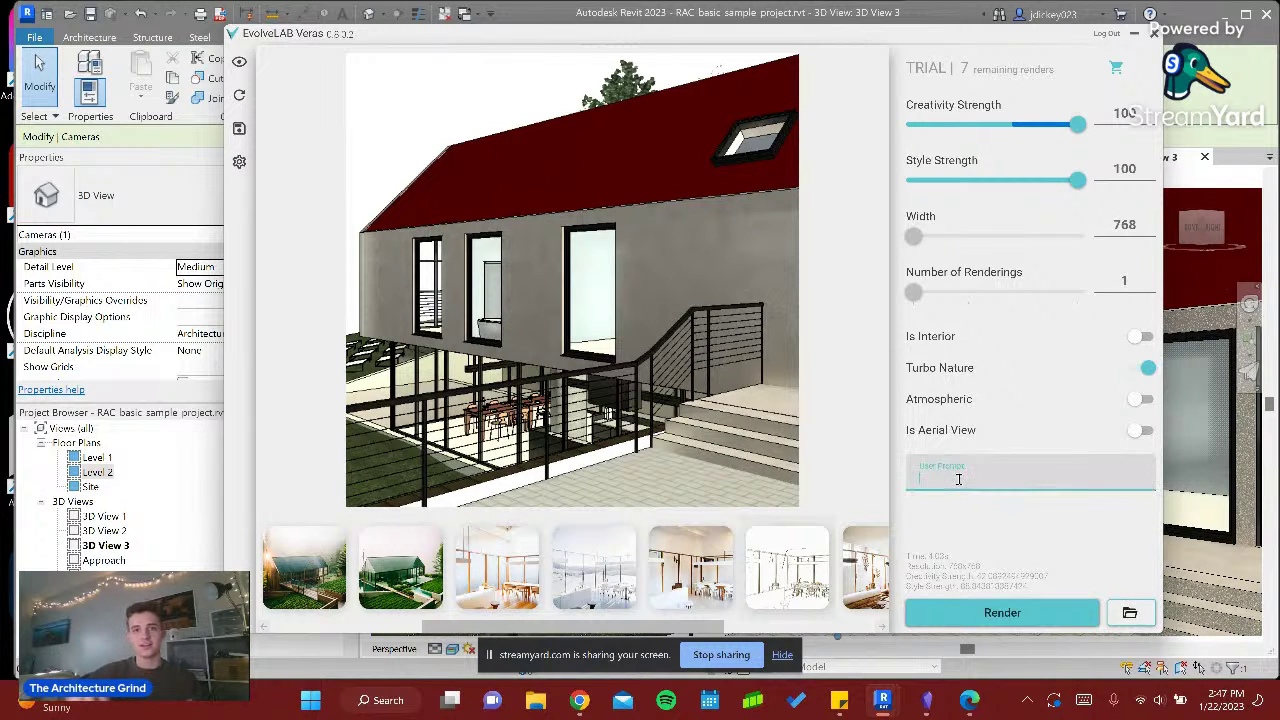
{"action": "type", "text": "flow"}
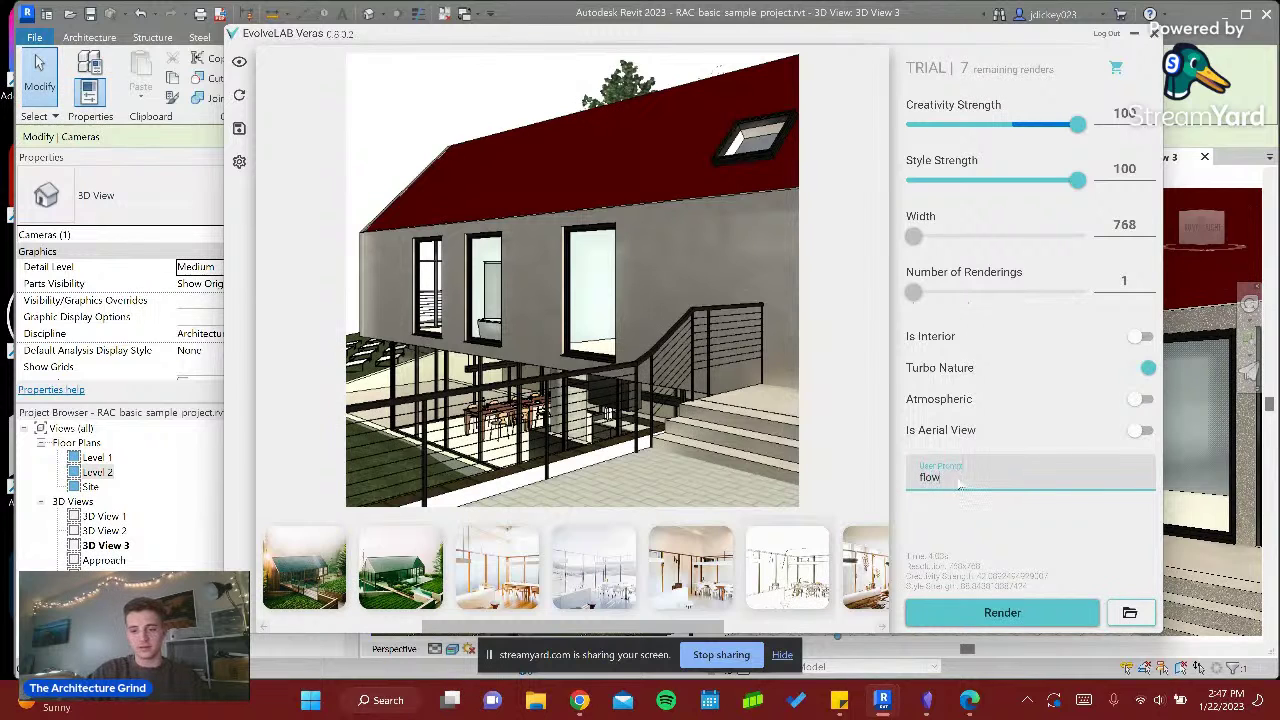
{"action": "type", "text": "er wall,"}
{"action": "type", "text": " cement li"}
{"action": "type", "text": "mewas"}
{"action": "type", "text": "h wal"}
{"action": "key", "text": "BackSpace"}
{"action": "key", "text": "BackSpace"}
{"action": "key", "text": "BackSpace"}
{"action": "key", "text": "BackSpace"}
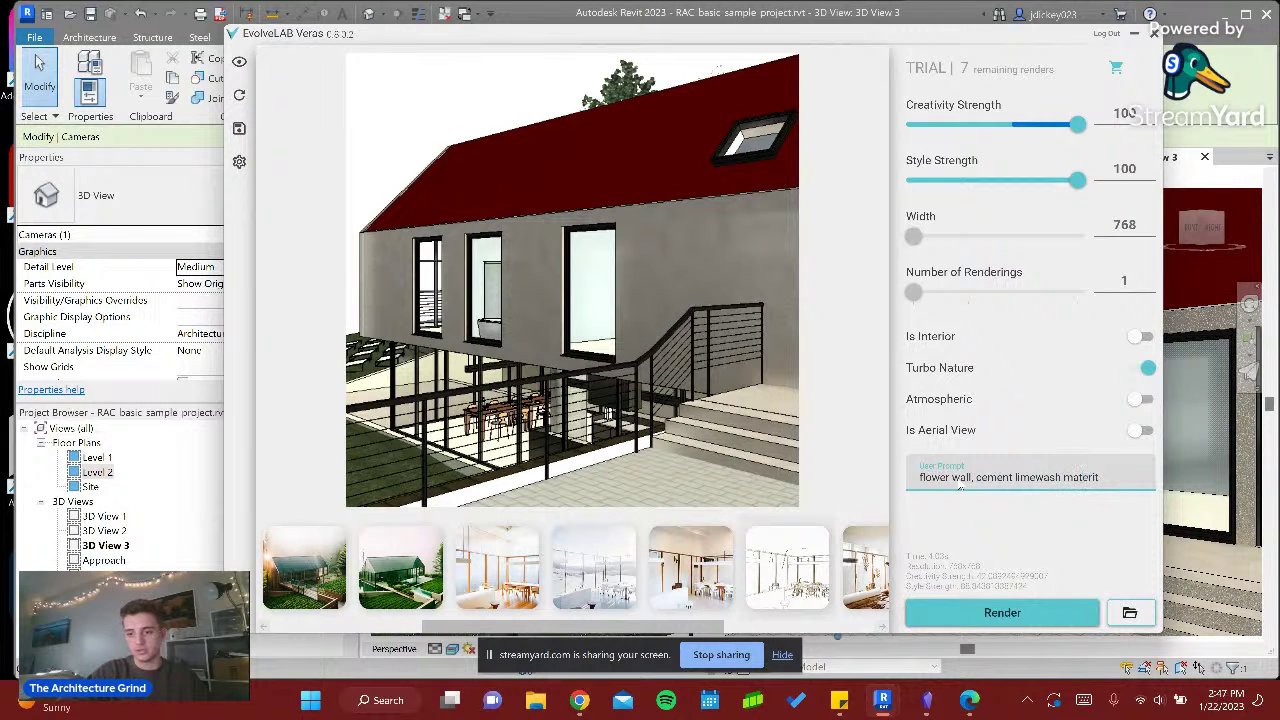
- Continue the prompt with "material, with glass roof, pool in the foreground"
{"action": "type", "text": "material, wtih"}
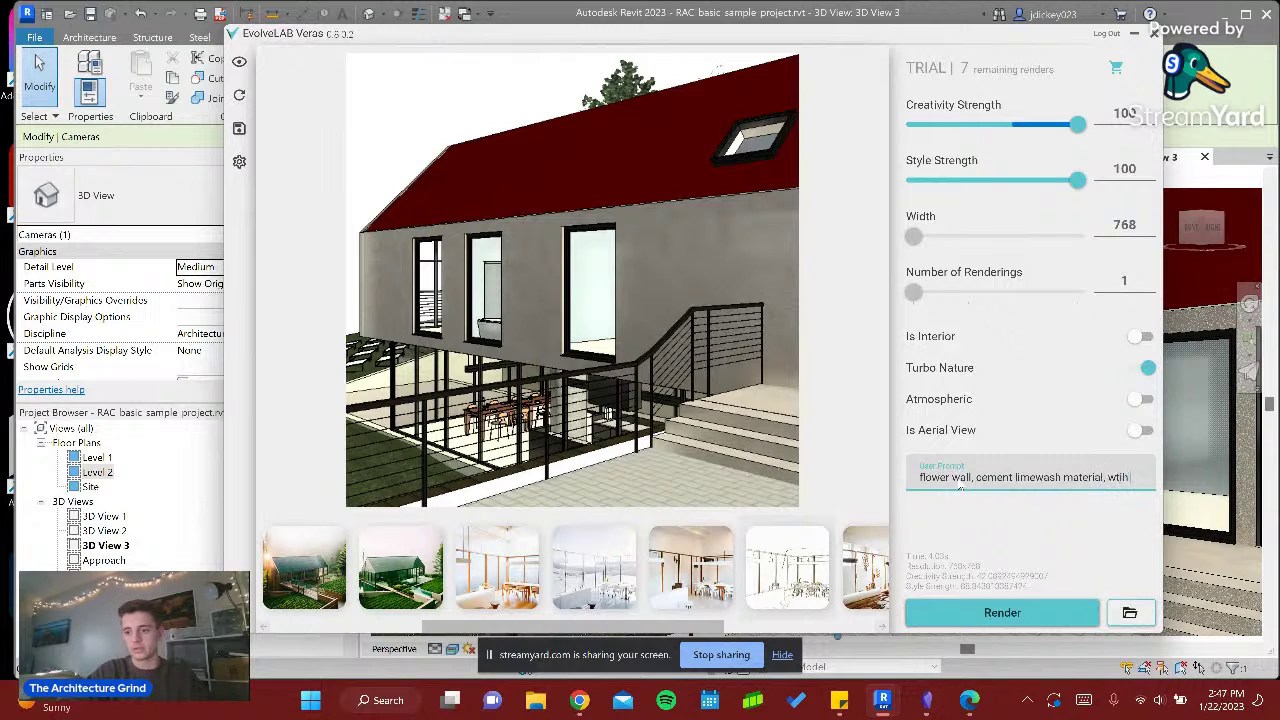
{"action": "key", "text": "BackSpace"}
{"action": "type", "text": "h glas"}
{"action": "type", "text": "s roof, pool"}
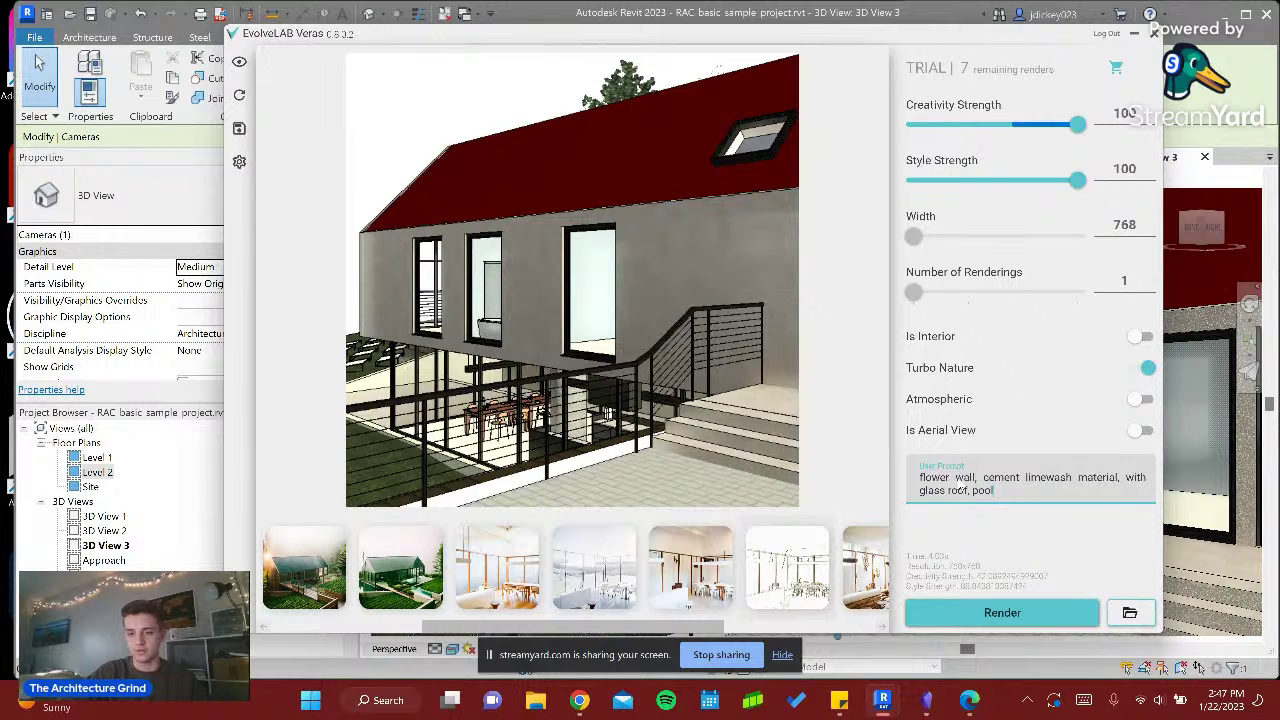
{"action": "type", "text": "the foregrou"}
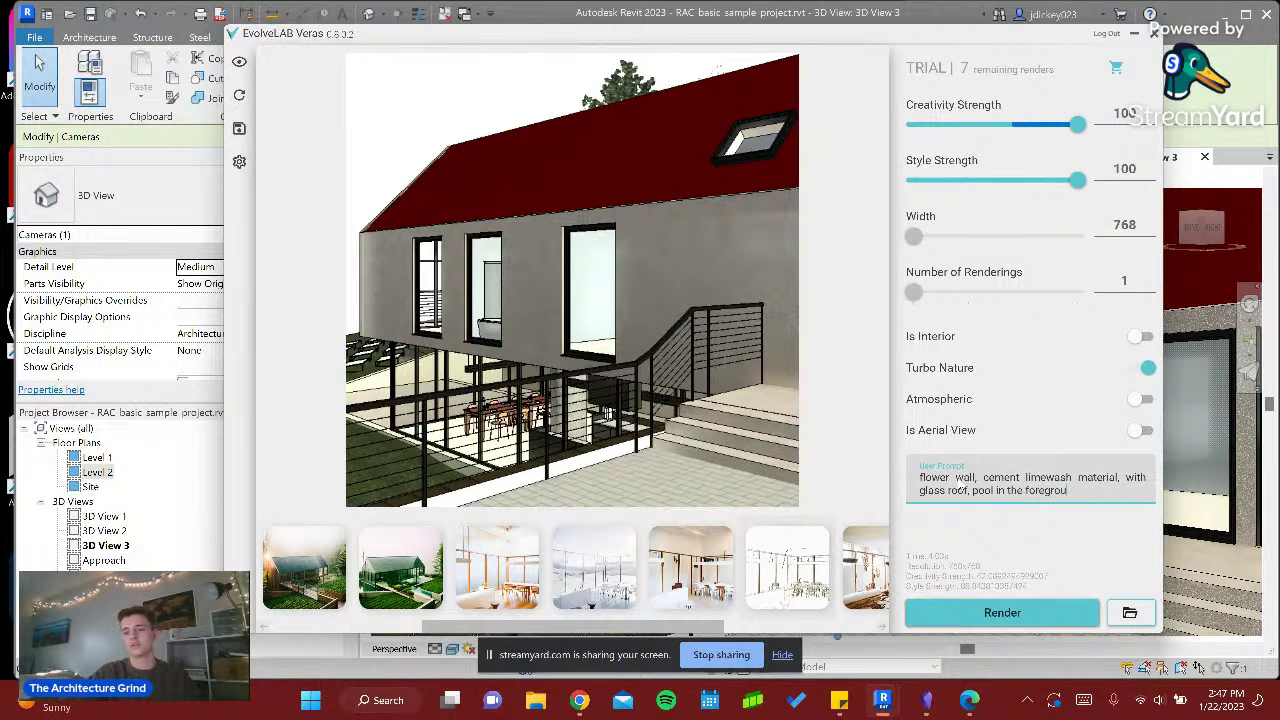
{"action": "type", "text": "nd"}
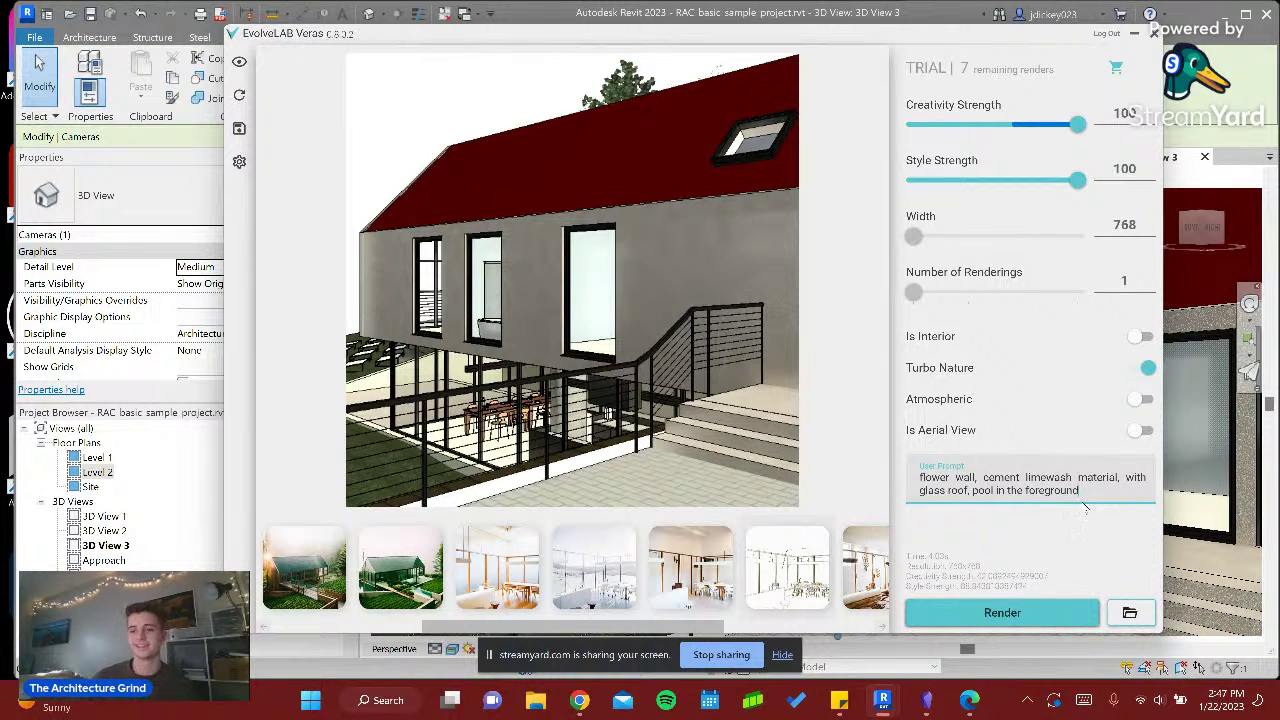
- Finish the prompt with a comma and the season phrase "in the spring"
{"action": "type", "text": ", "}
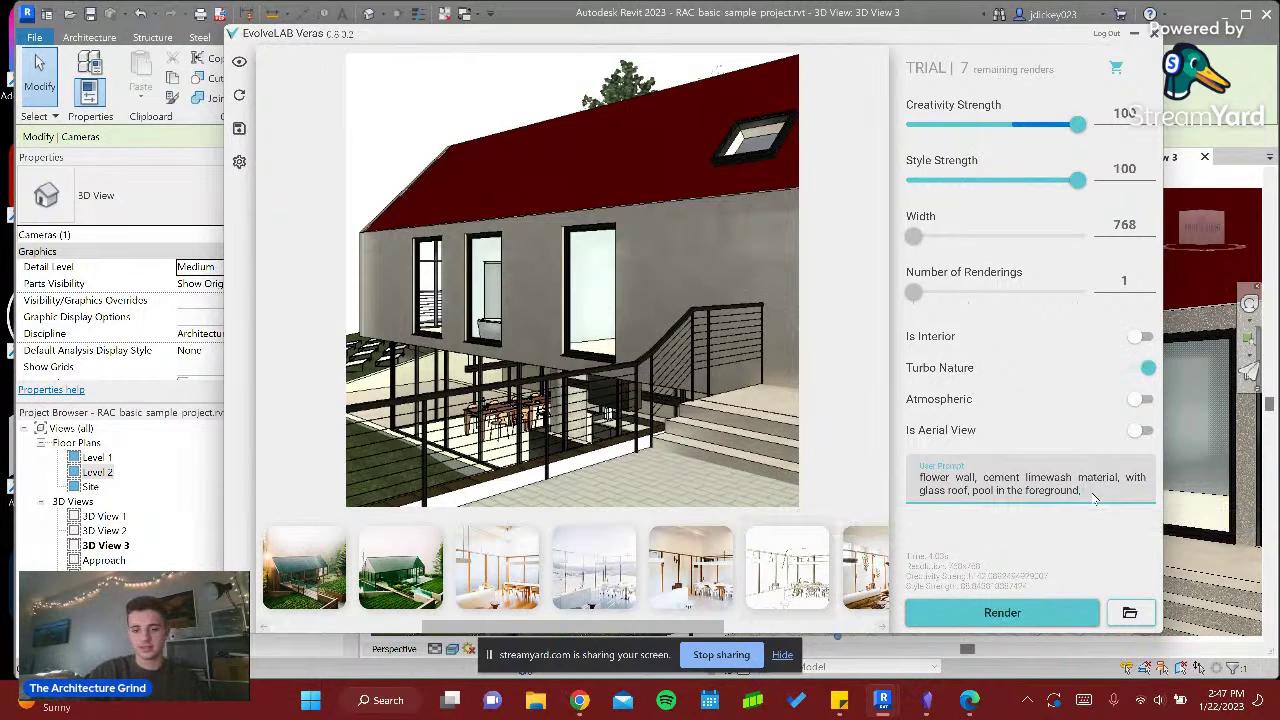
{"action": "type", "text": "in the fall"}
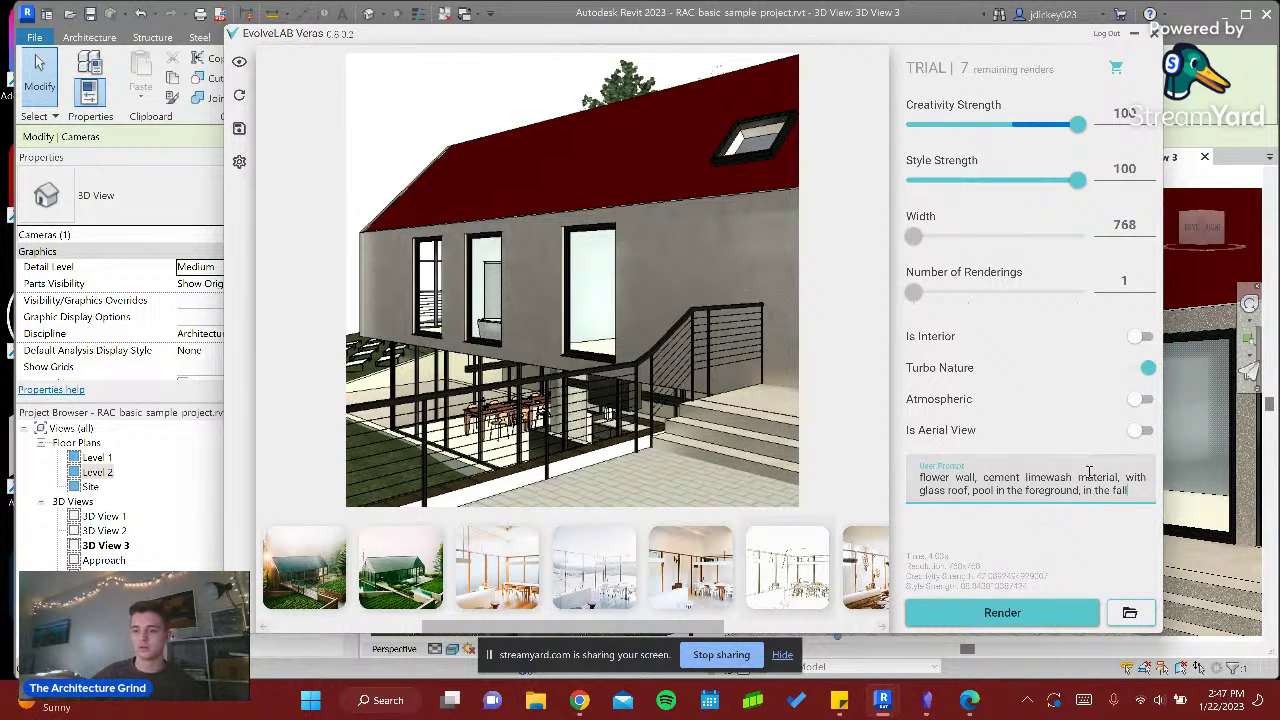
{"action": "left_click_drag", "start_coordinate": [1127, 490], "coordinate": [1080, 503]}
{"action": "key", "text": "BackSpace"}
{"action": "type", "text": "and"}
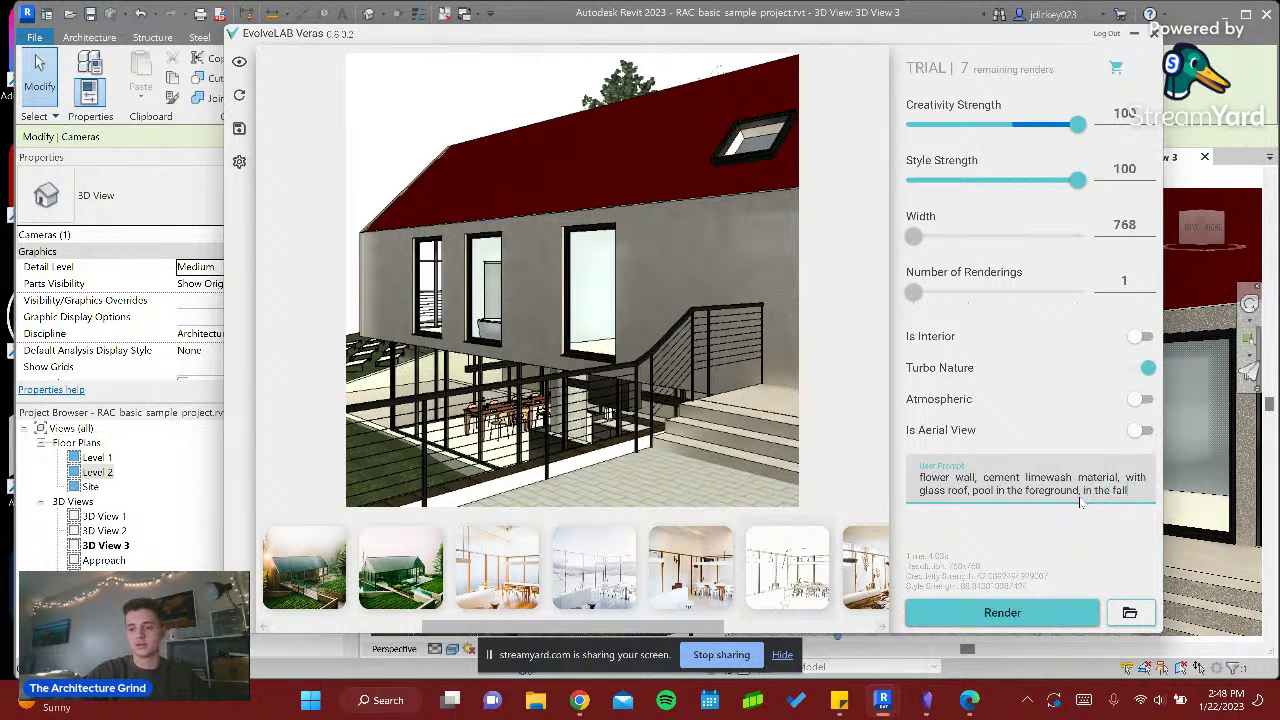
{"action": "type", "text": "se"}
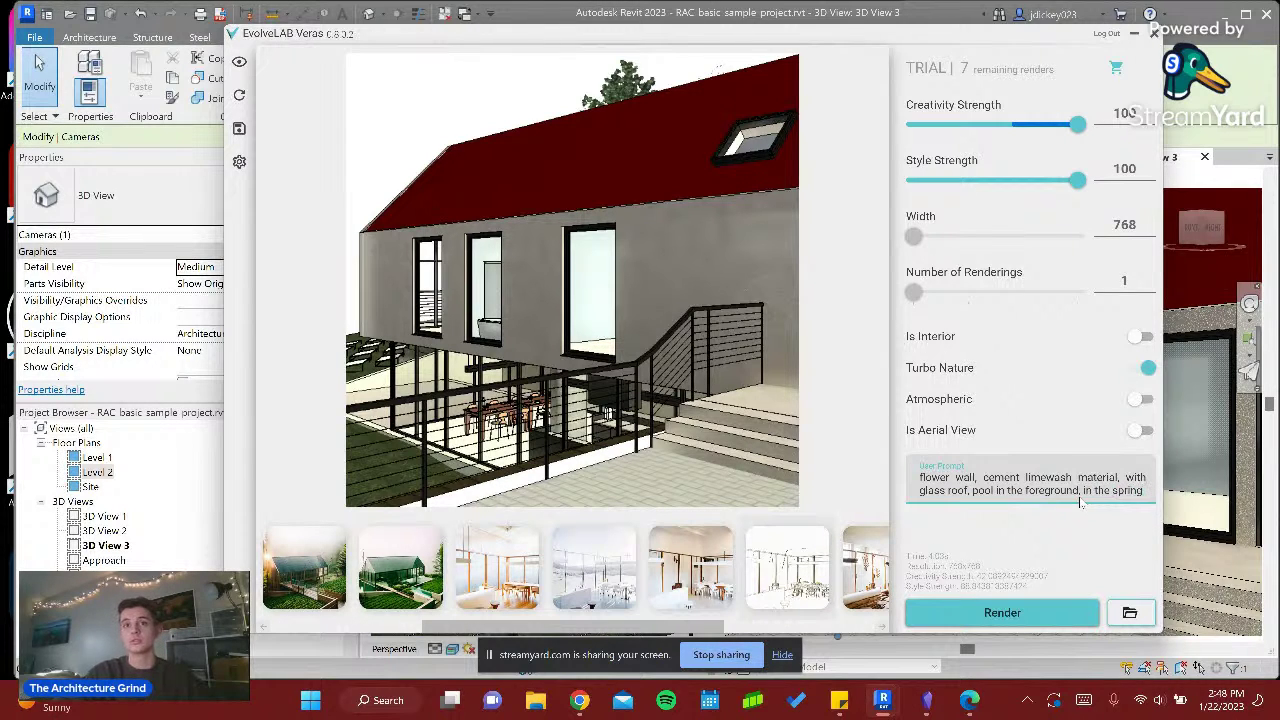
- End the prompt with the word "season" and render the exterior view
{"action": "type", "text": "season"}
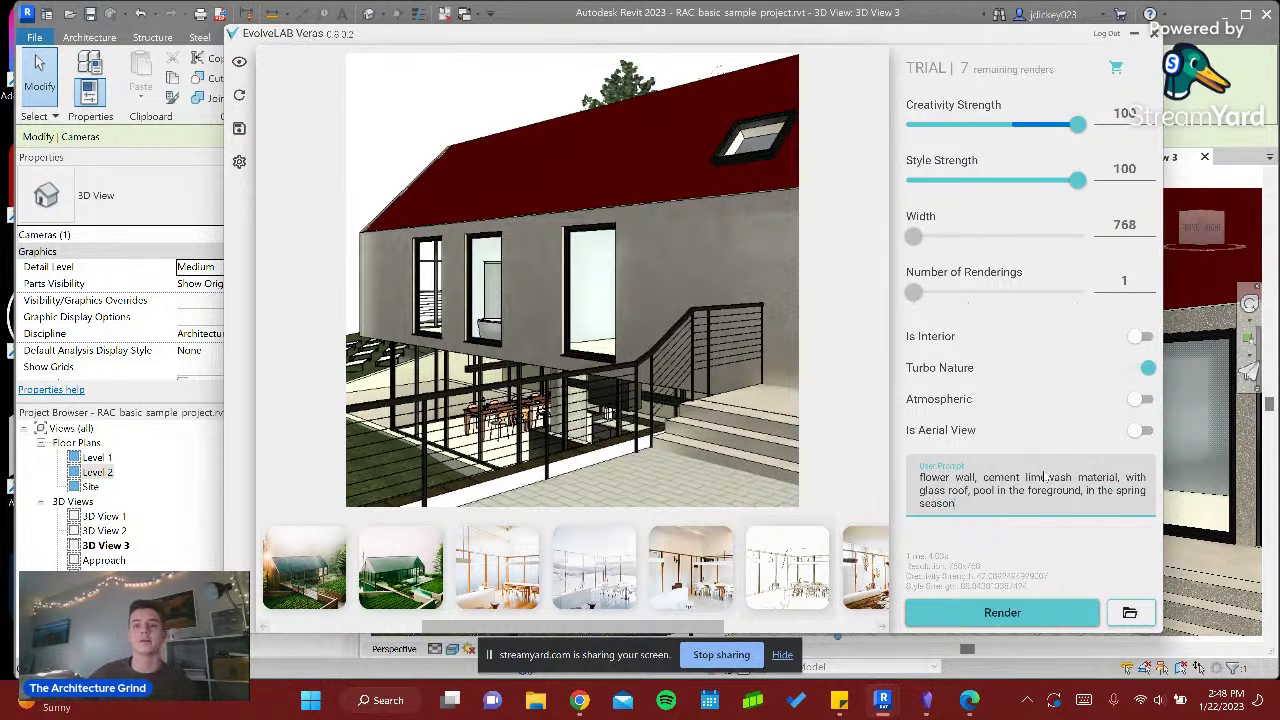
{"action": "left_click", "coordinate": [1028, 613]}
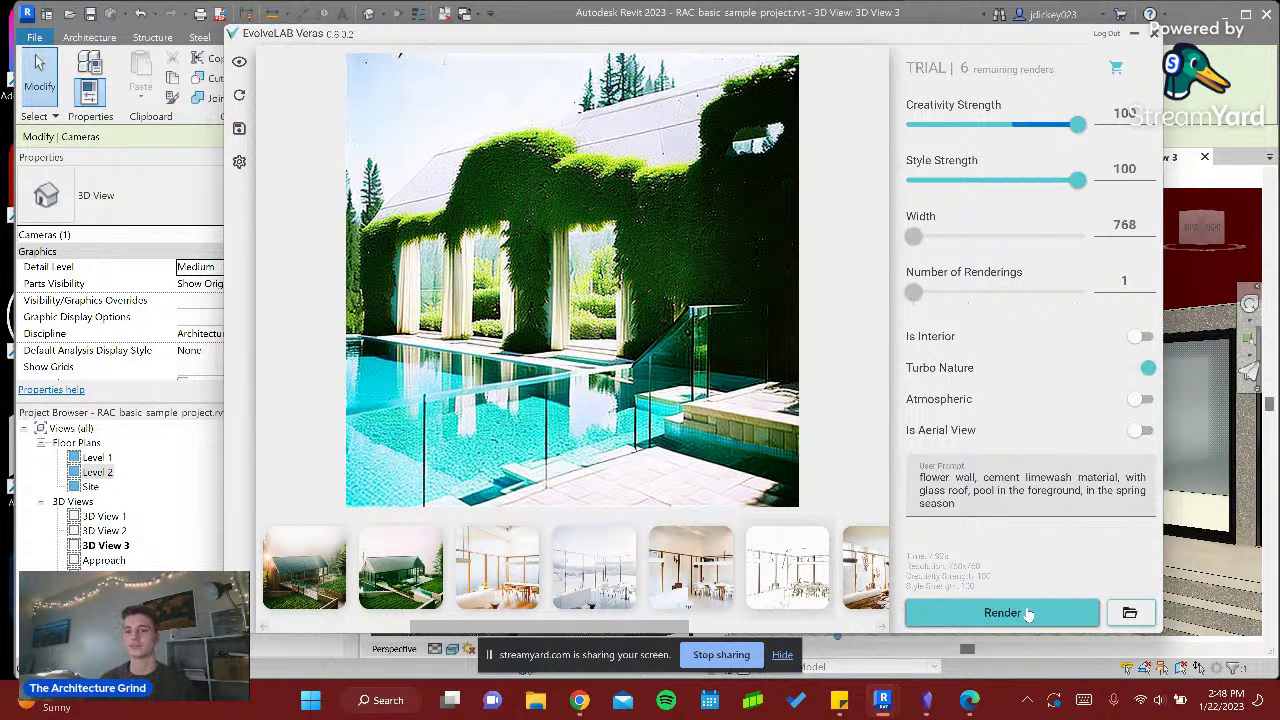
- Set Creativity Strength to 87 and Style Strength to 79, and remove everything after "flower wall," from the prompt
{"action": "left_click_drag", "start_coordinate": [1076, 124], "coordinate": [1058, 136]}
{"action": "left_click_drag", "start_coordinate": [1078, 193], "coordinate": [1047, 193]}
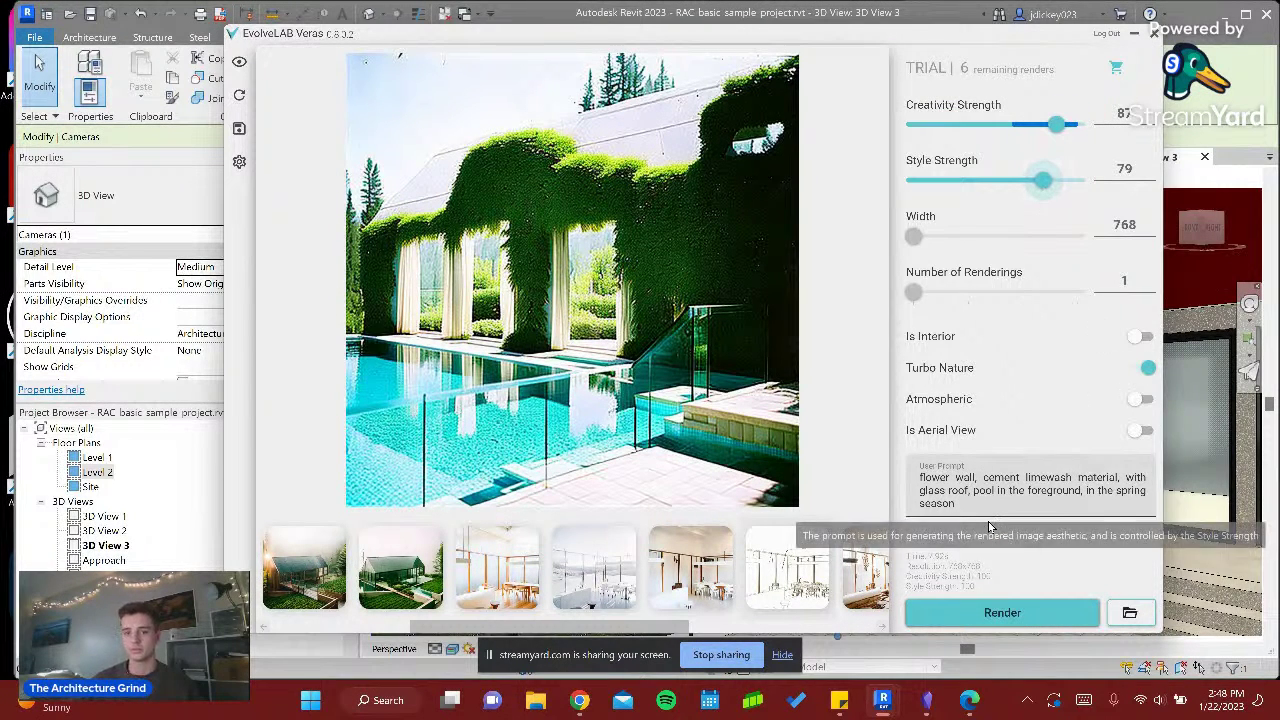
{"action": "left_click", "coordinate": [981, 478]}
{"action": "left_click_drag", "start_coordinate": [978, 478], "coordinate": [1082, 508]}
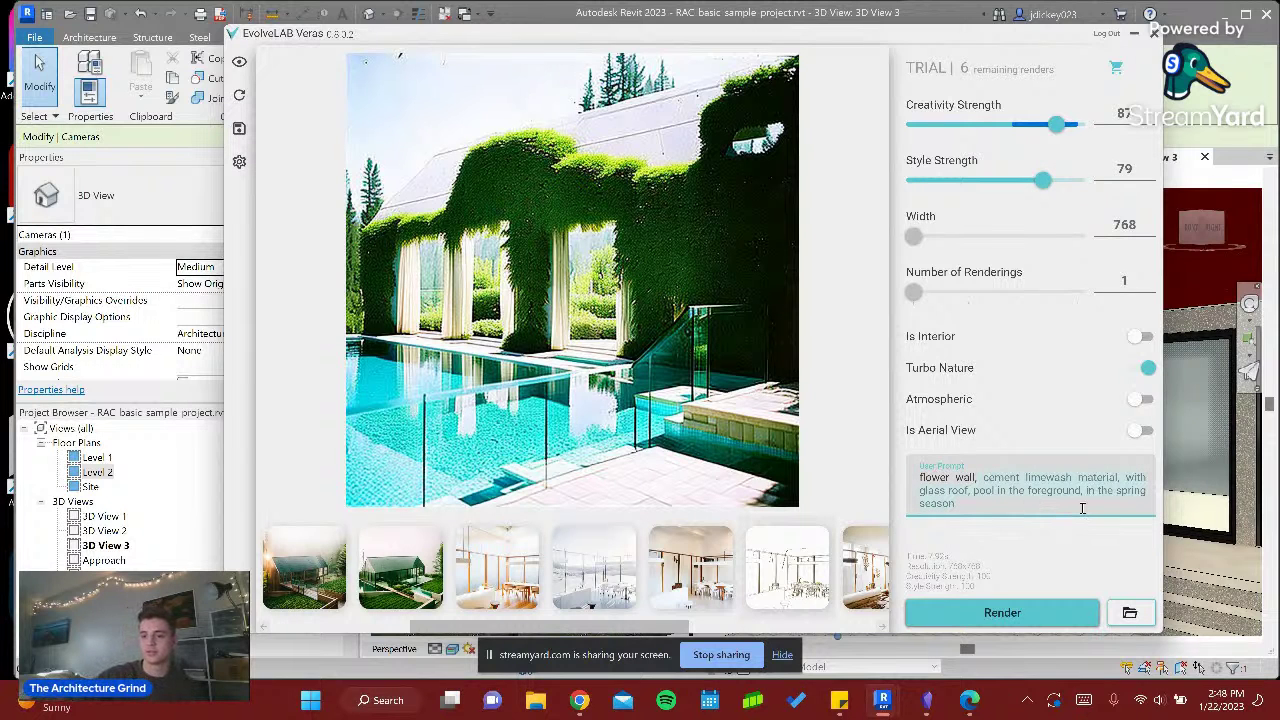
{"action": "key", "text": "BackSpace"}
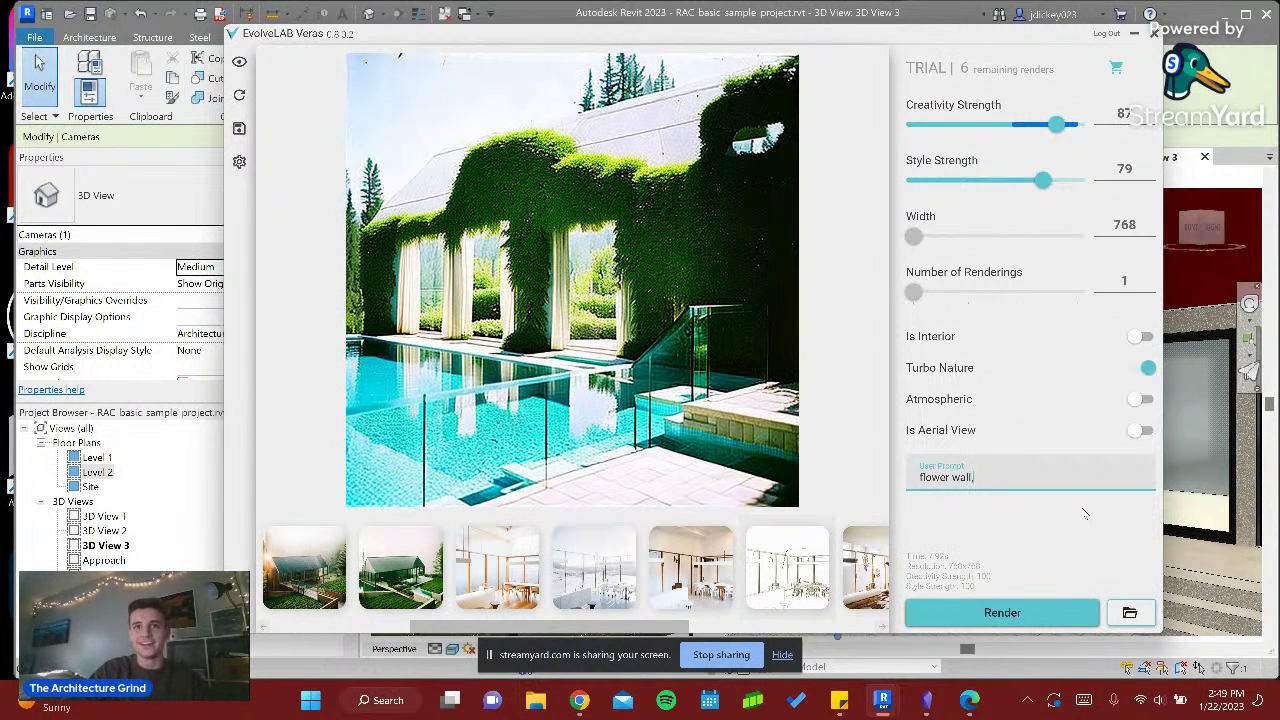
- Change the prompt to "rose flower wall, variety of flowers all over" and render the view with Turbo Nature on
{"action": "type", "text": "s all over"}
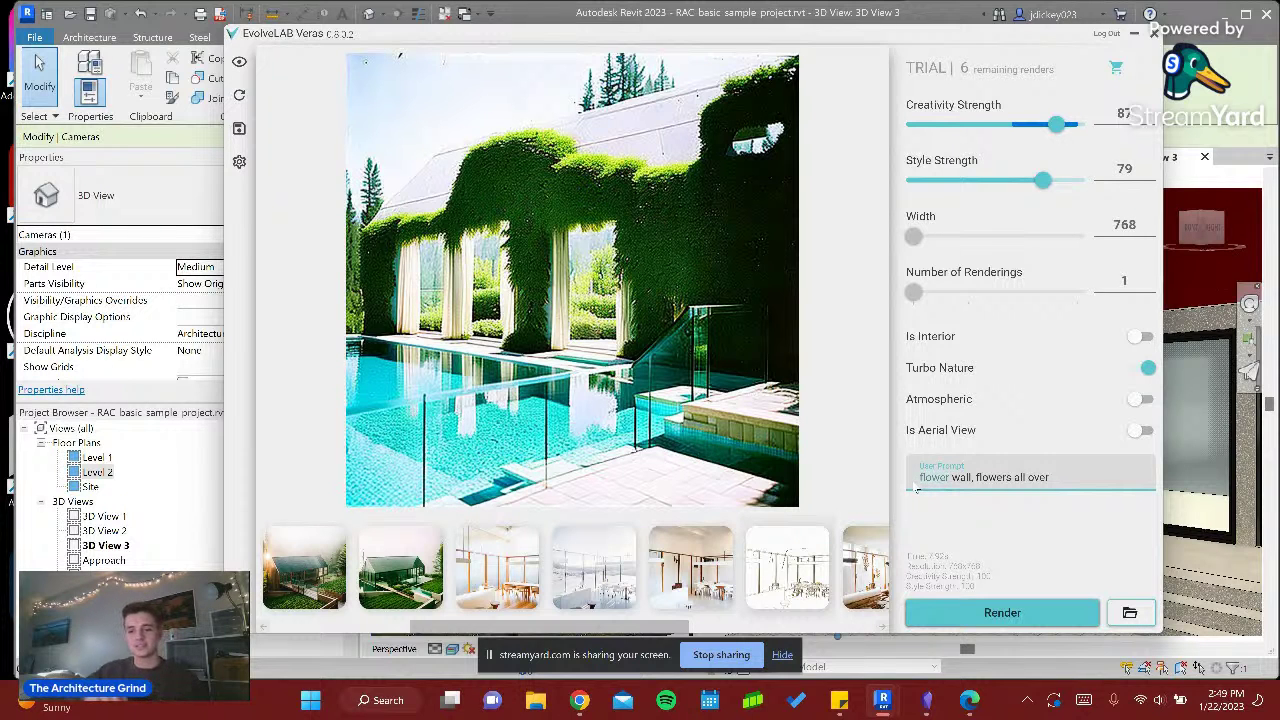
{"action": "type", "text": "ose flow"}
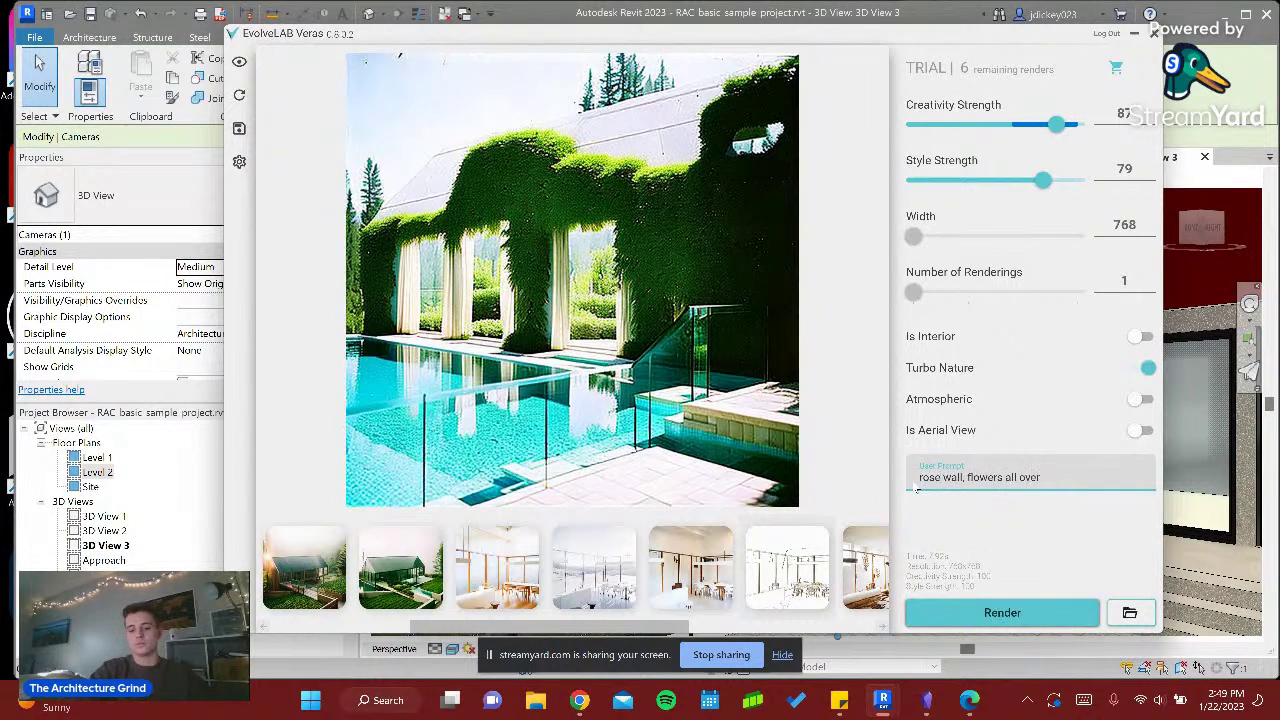
{"action": "type", "text": "er"}
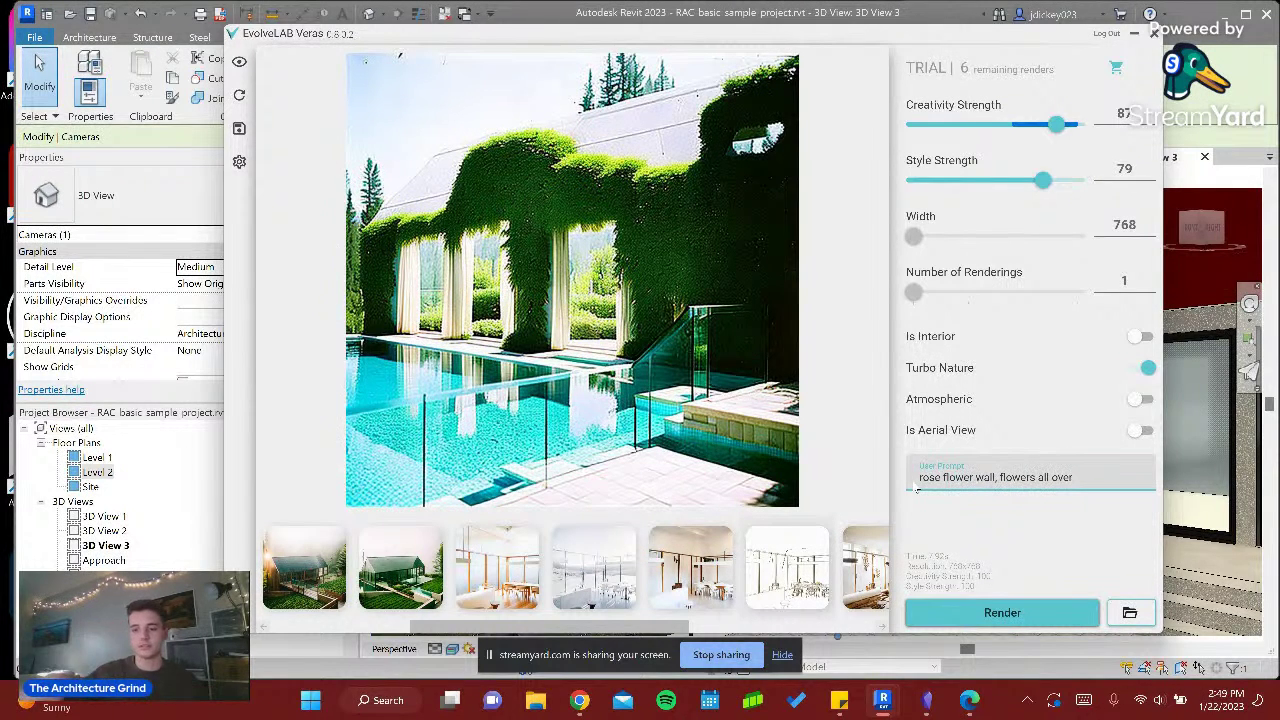
{"action": "left_click", "coordinate": [1000, 478]}
{"action": "type", "text": "variety of"}
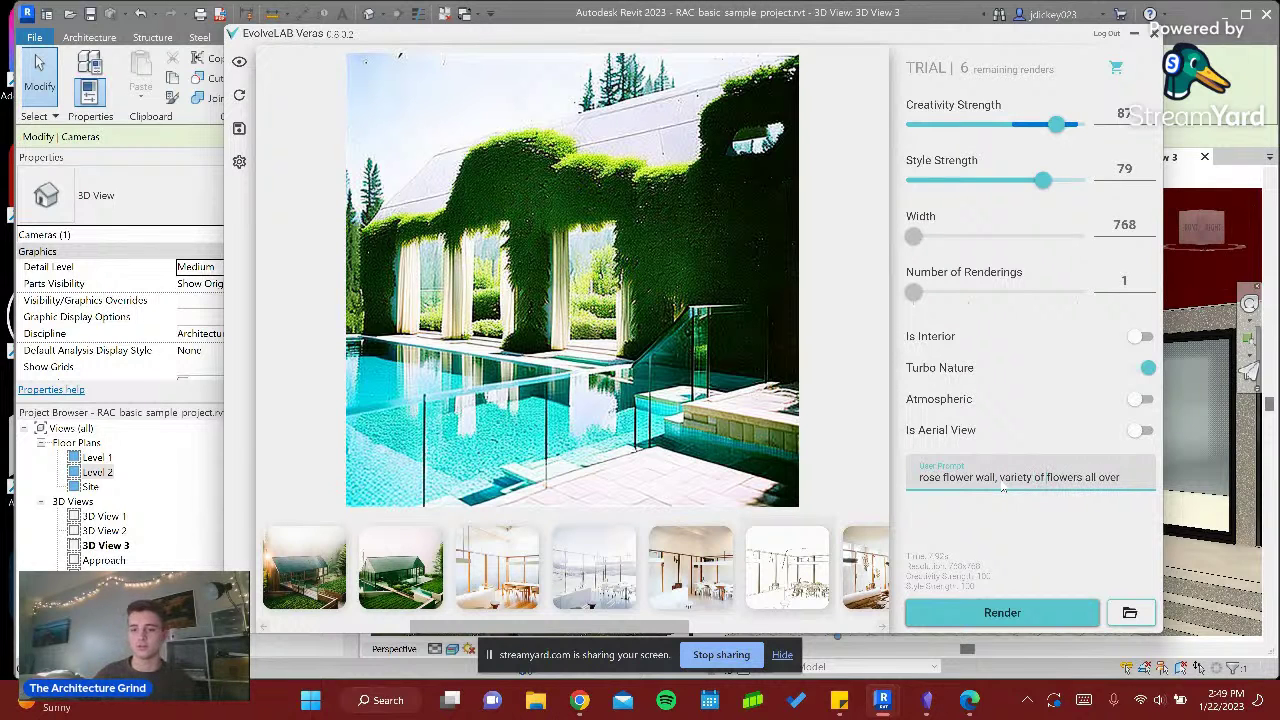
{"action": "left_click", "coordinate": [1050, 614]}
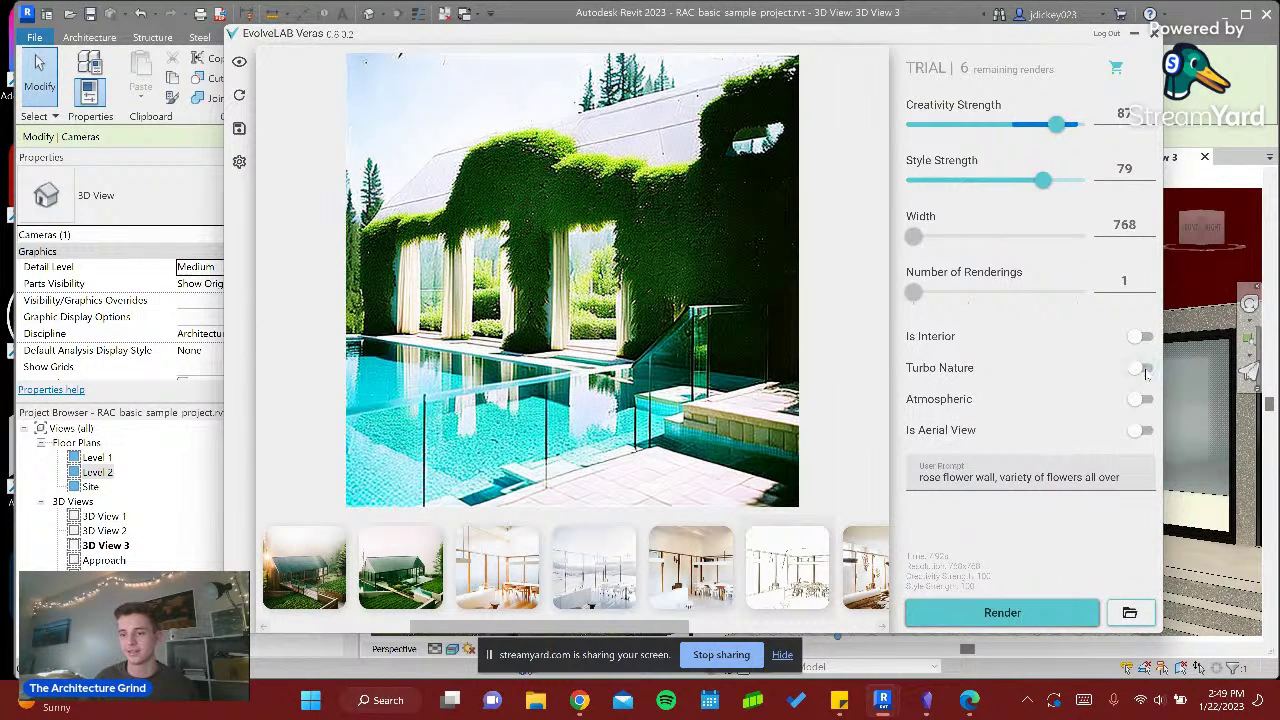
{"action": "left_click", "coordinate": [1002, 614]}
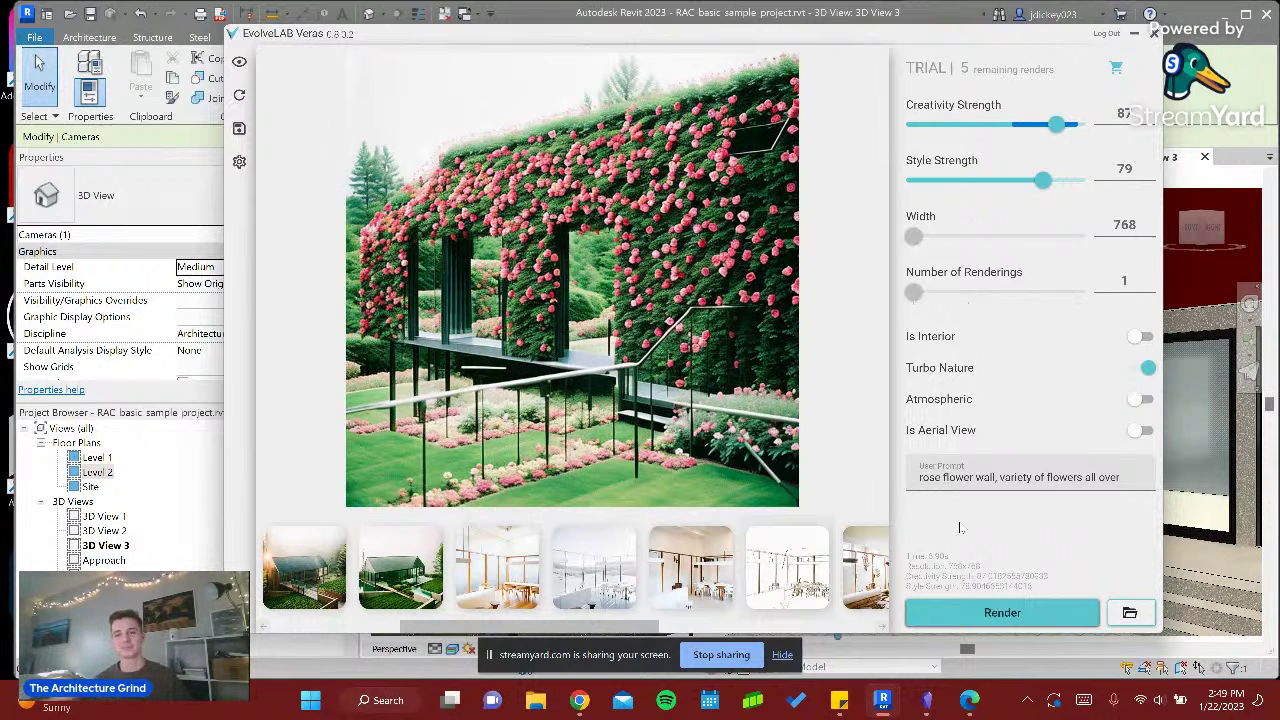
- Leave the Veras window for Revit, close 3D View 1 and bring up the Level 1 floor plan
{"action": "left_click", "coordinate": [1124, 476]}
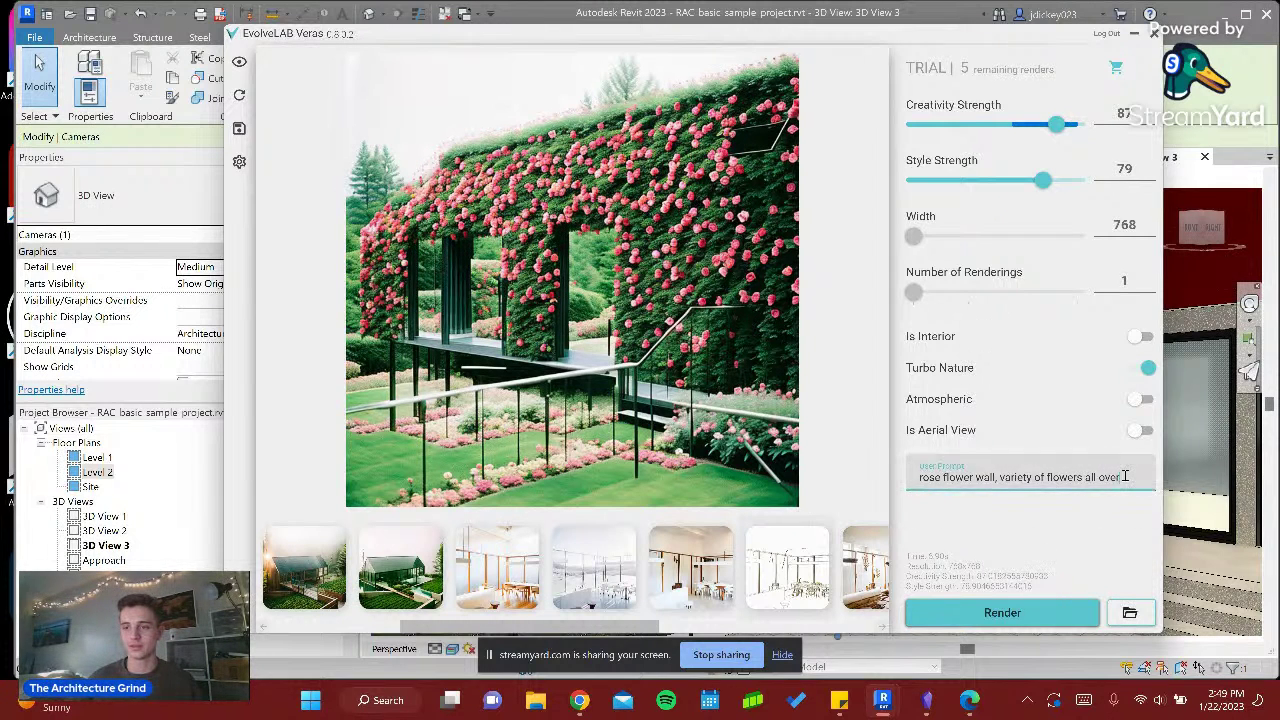
{"action": "left_click", "coordinate": [1154, 33]}
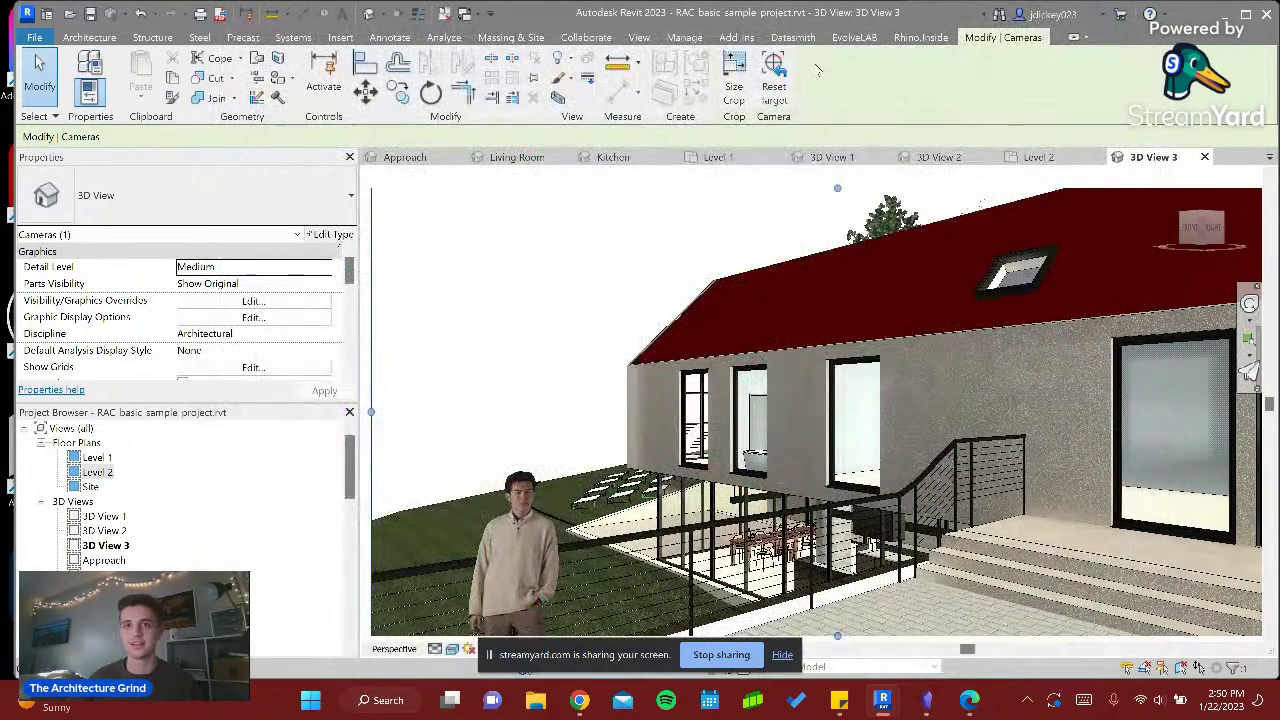
{"action": "left_click", "coordinate": [850, 160]}
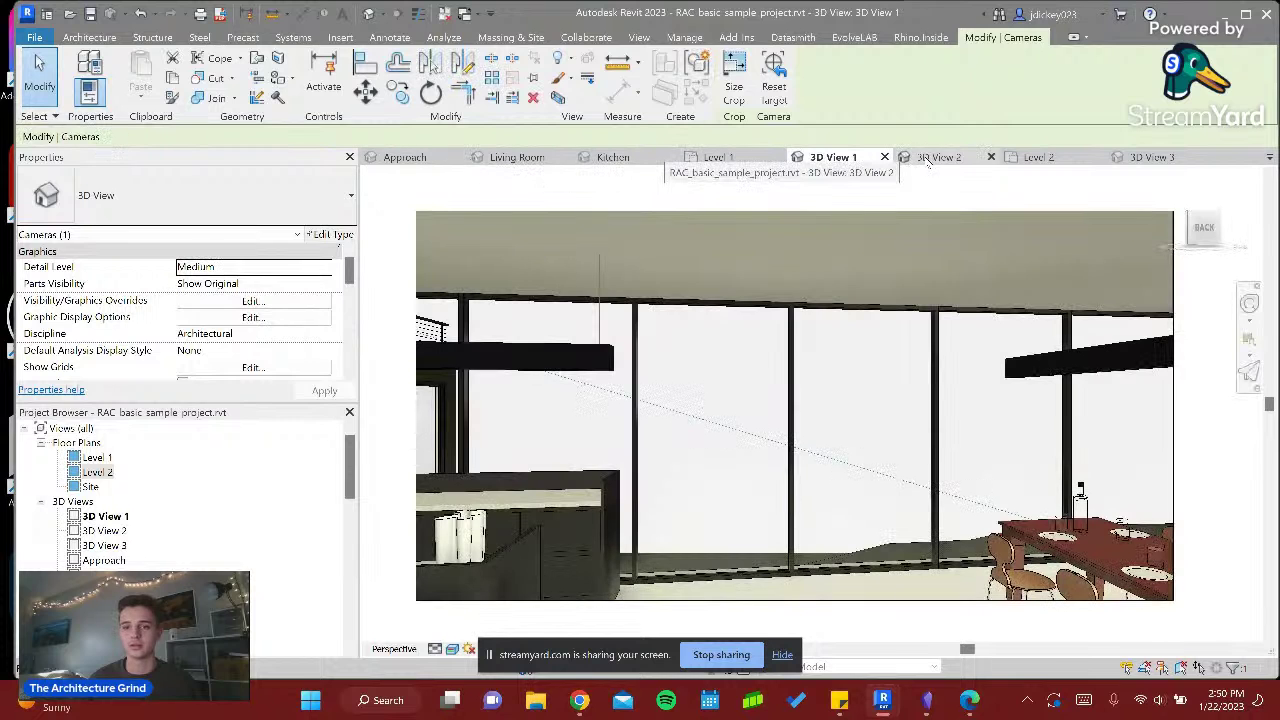
{"action": "left_click", "coordinate": [930, 158]}
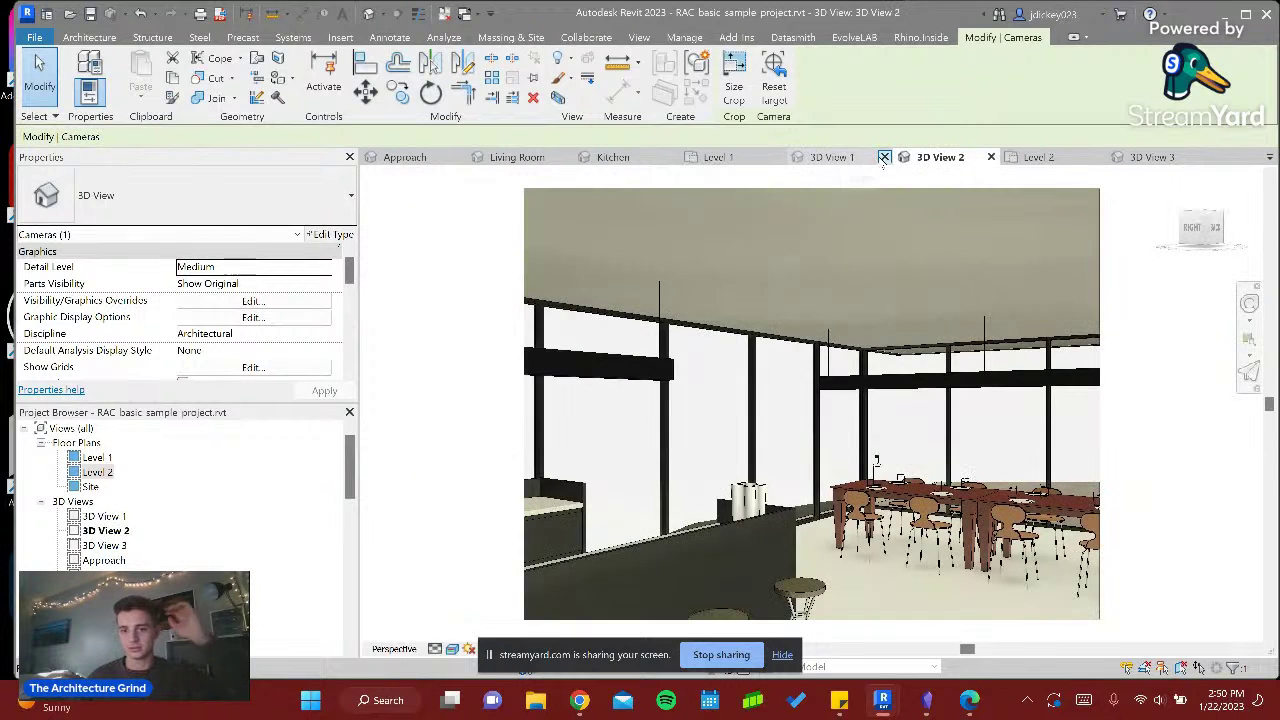
{"action": "left_click", "coordinate": [884, 158]}
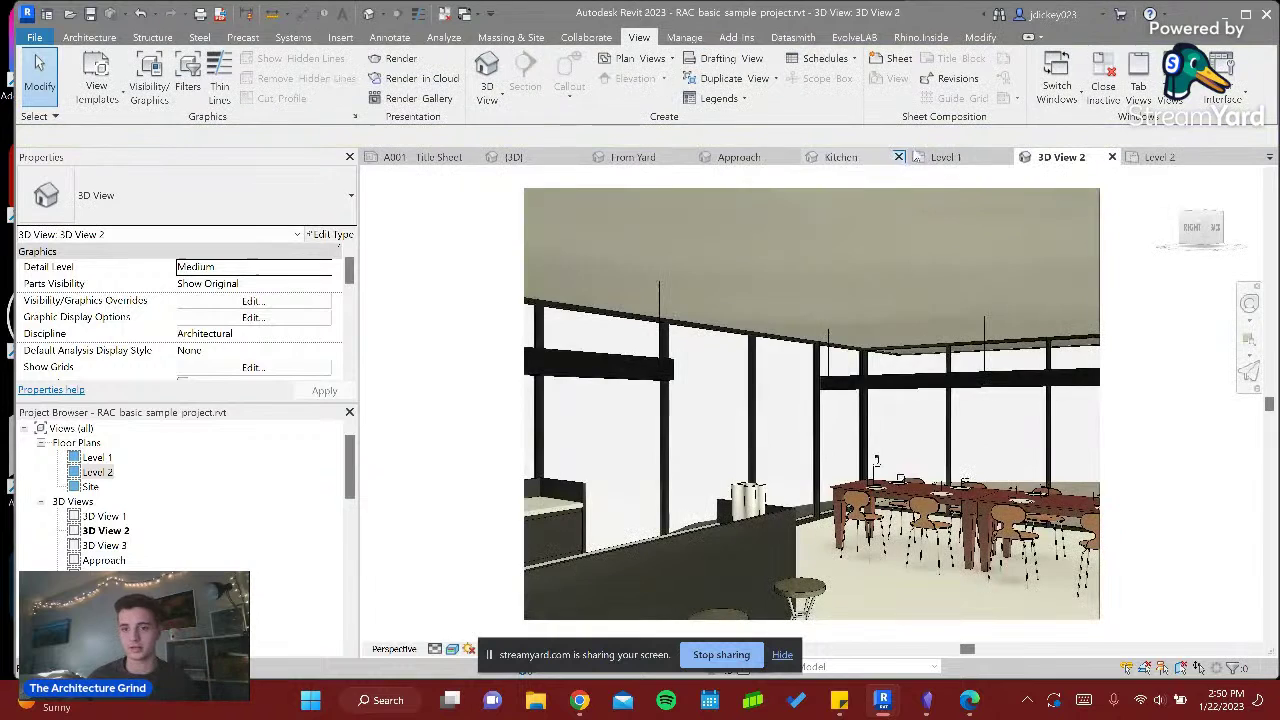
{"action": "left_click", "coordinate": [740, 158]}
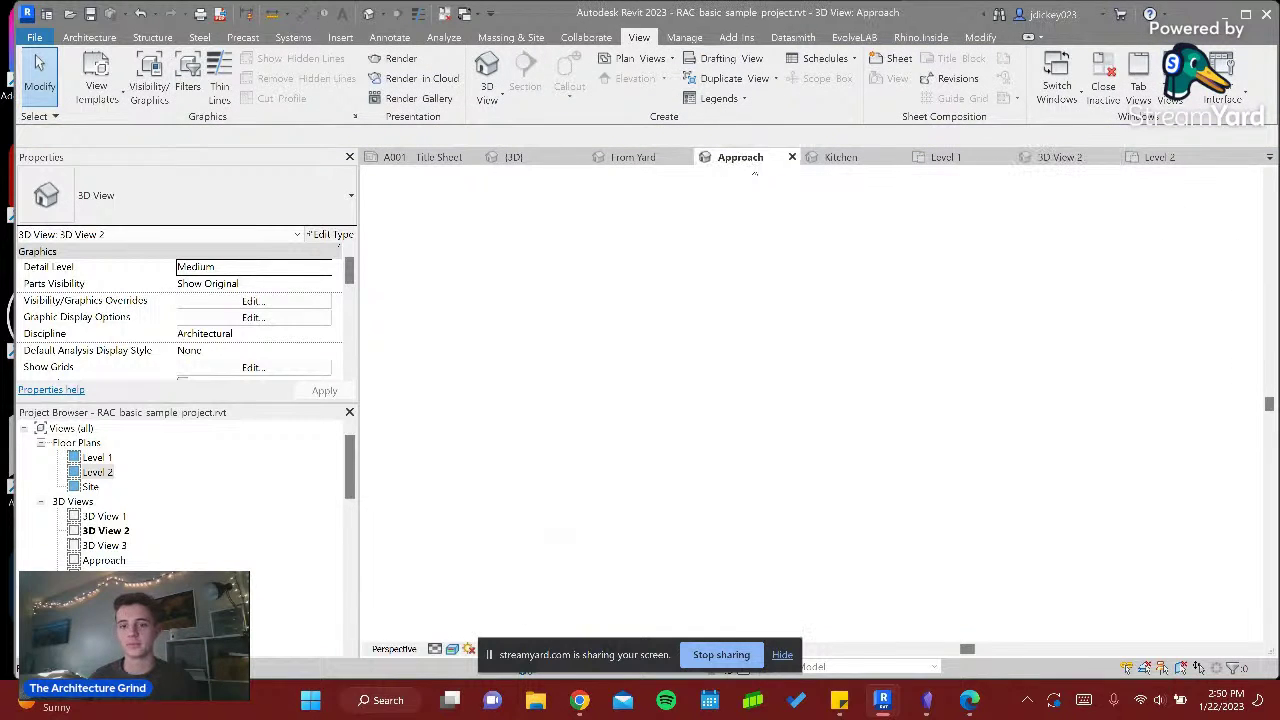
{"action": "left_click", "coordinate": [963, 158]}
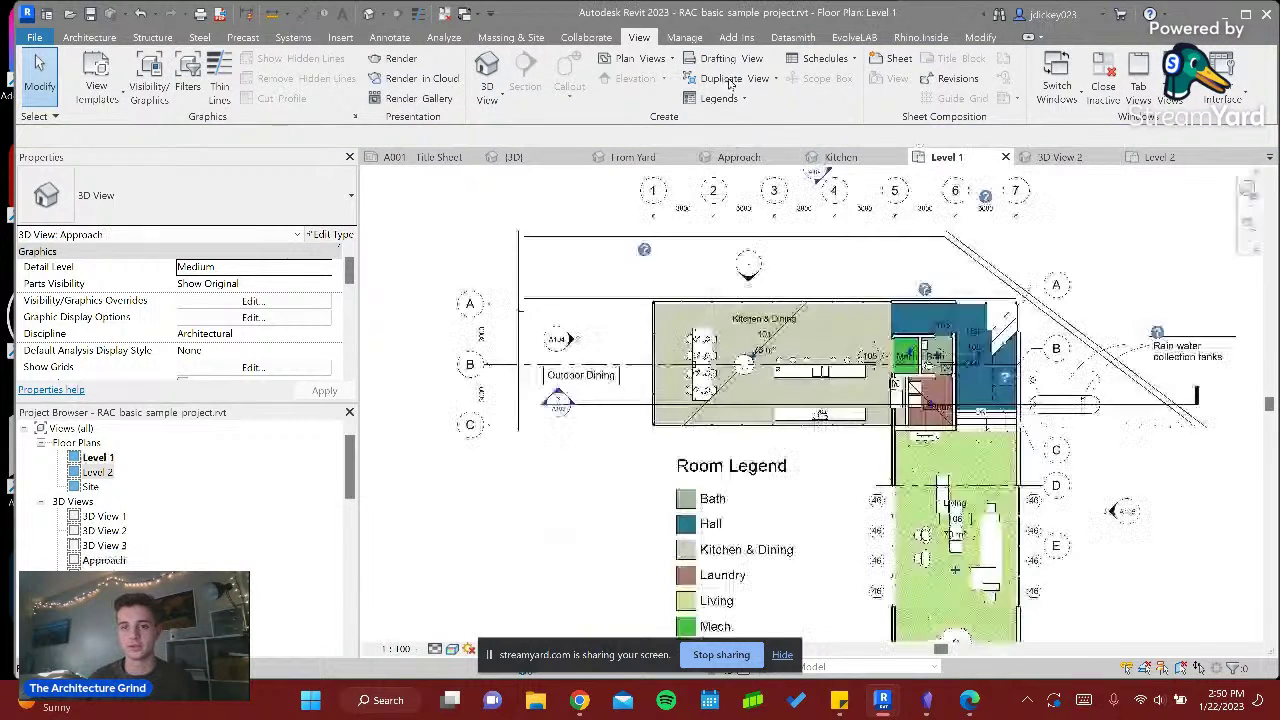
- Create a perspective camera view from the Level 1 plan, aimed across the house towards the plan's upper right, and close that view
{"action": "left_click", "coordinate": [497, 100]}
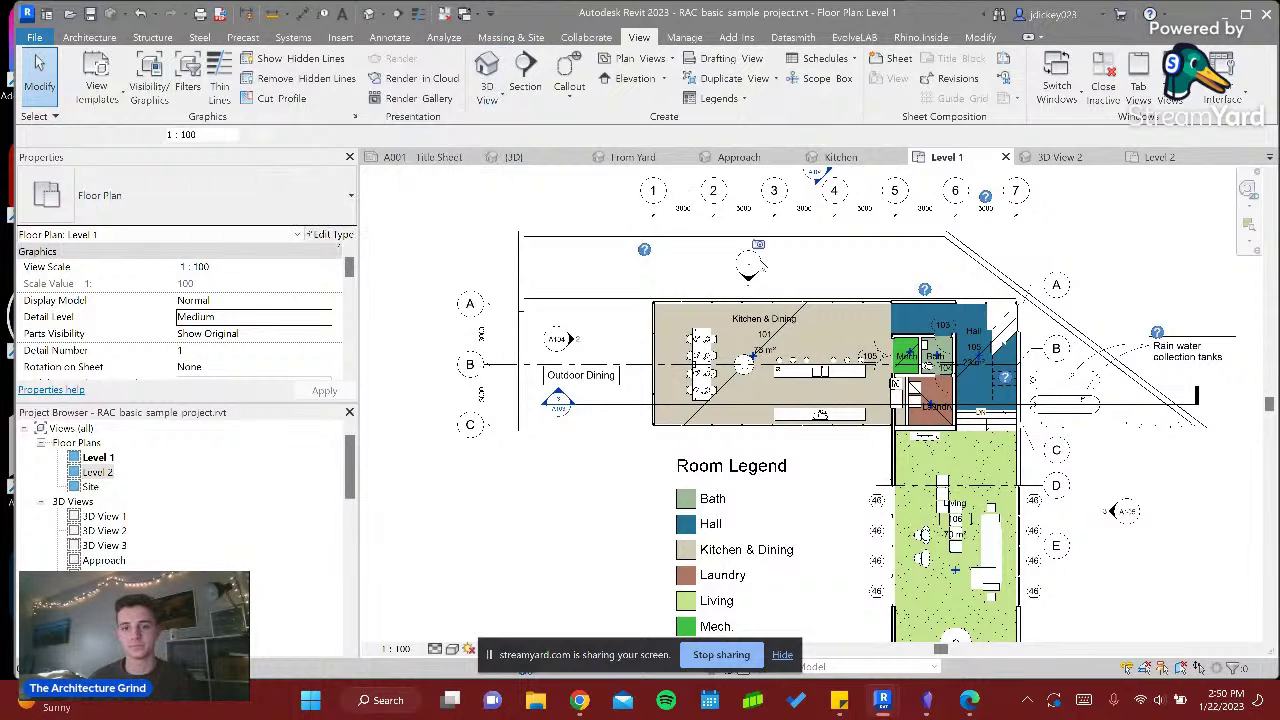
{"action": "scroll", "coordinate": [912, 236], "scroll_direction": "down", "scroll_amount": 5}
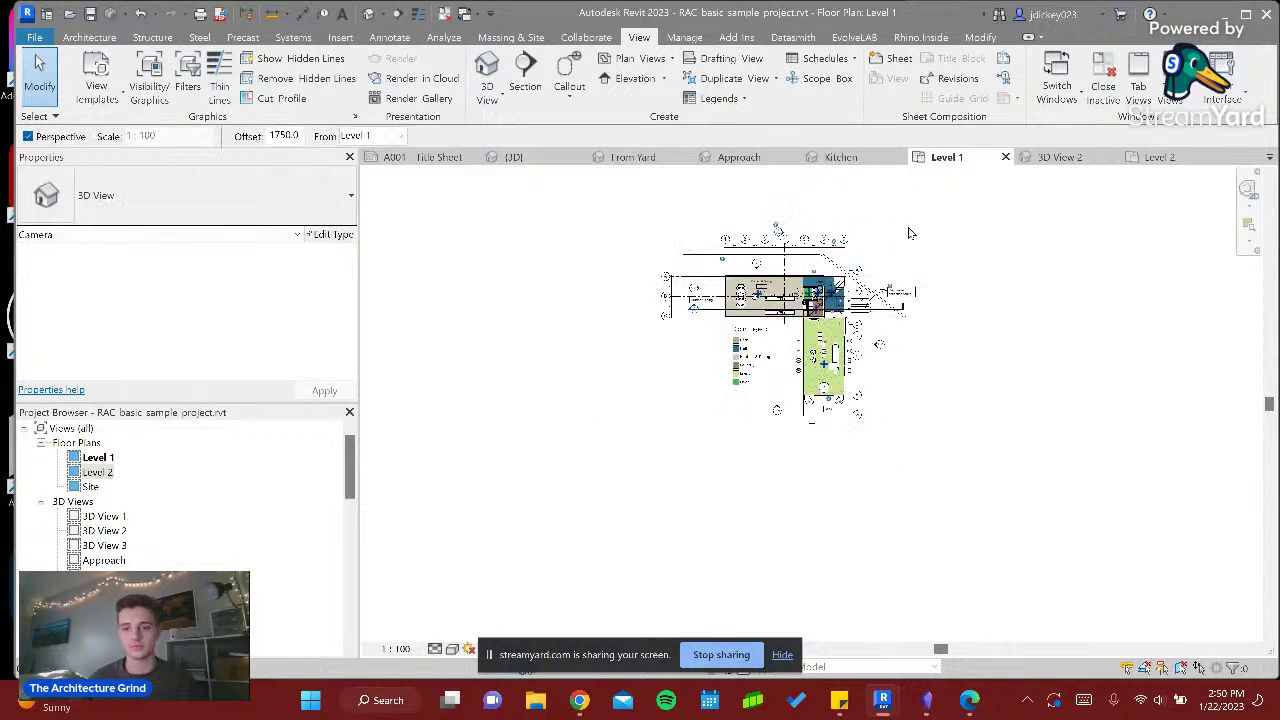
{"action": "scroll", "coordinate": [914, 245], "scroll_direction": "down", "scroll_amount": 2}
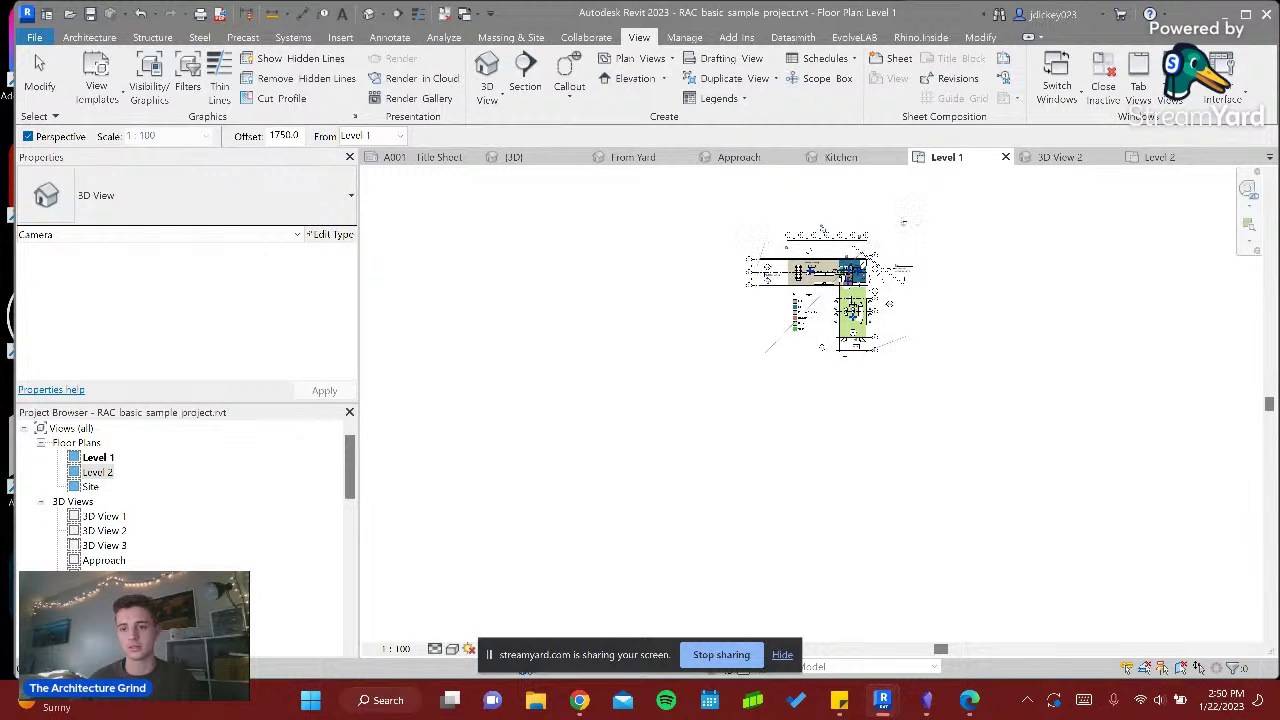
{"action": "left_click", "coordinate": [888, 231]}
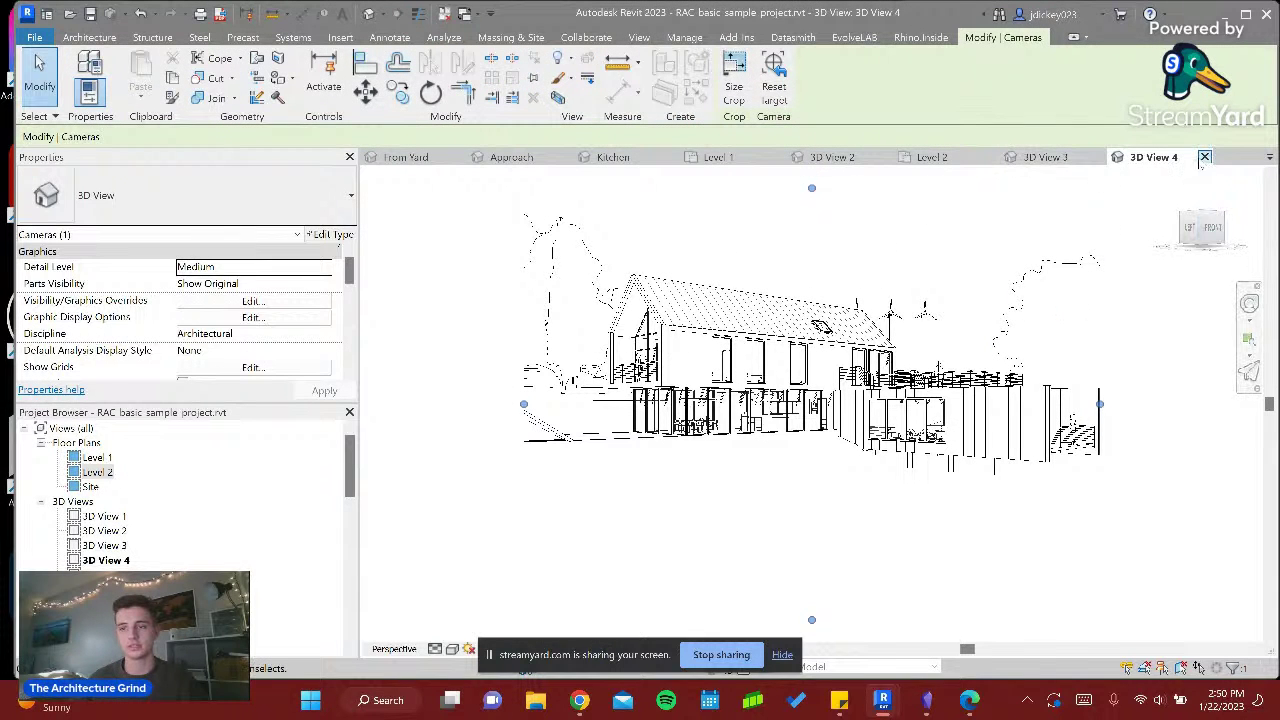
{"action": "left_click", "coordinate": [1204, 157]}
- Return to the Level 1 plan and place another perspective camera, aimed across the house towards the plan's upper left
{"action": "left_click", "coordinate": [742, 160]}
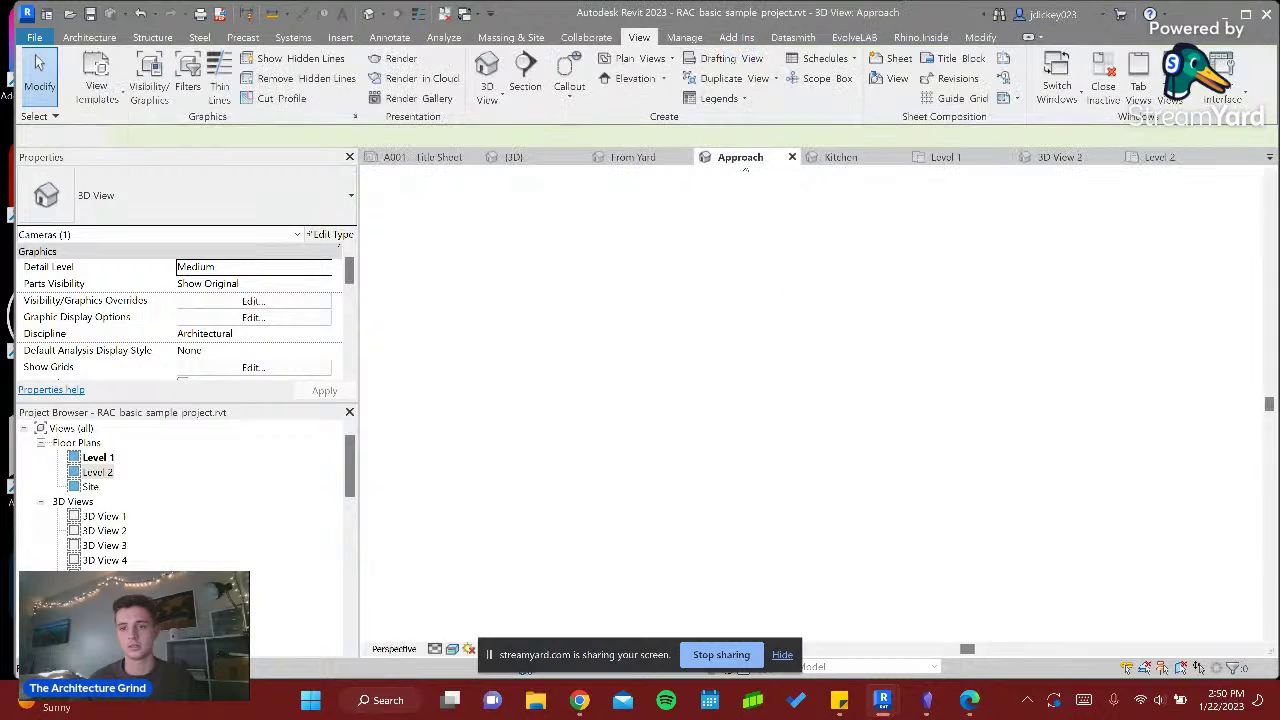
{"action": "left_click", "coordinate": [940, 160]}
{"action": "scroll", "coordinate": [851, 286], "scroll_direction": "down", "scroll_amount": 3}
{"action": "scroll", "coordinate": [885, 203], "scroll_direction": "up", "scroll_amount": 4}
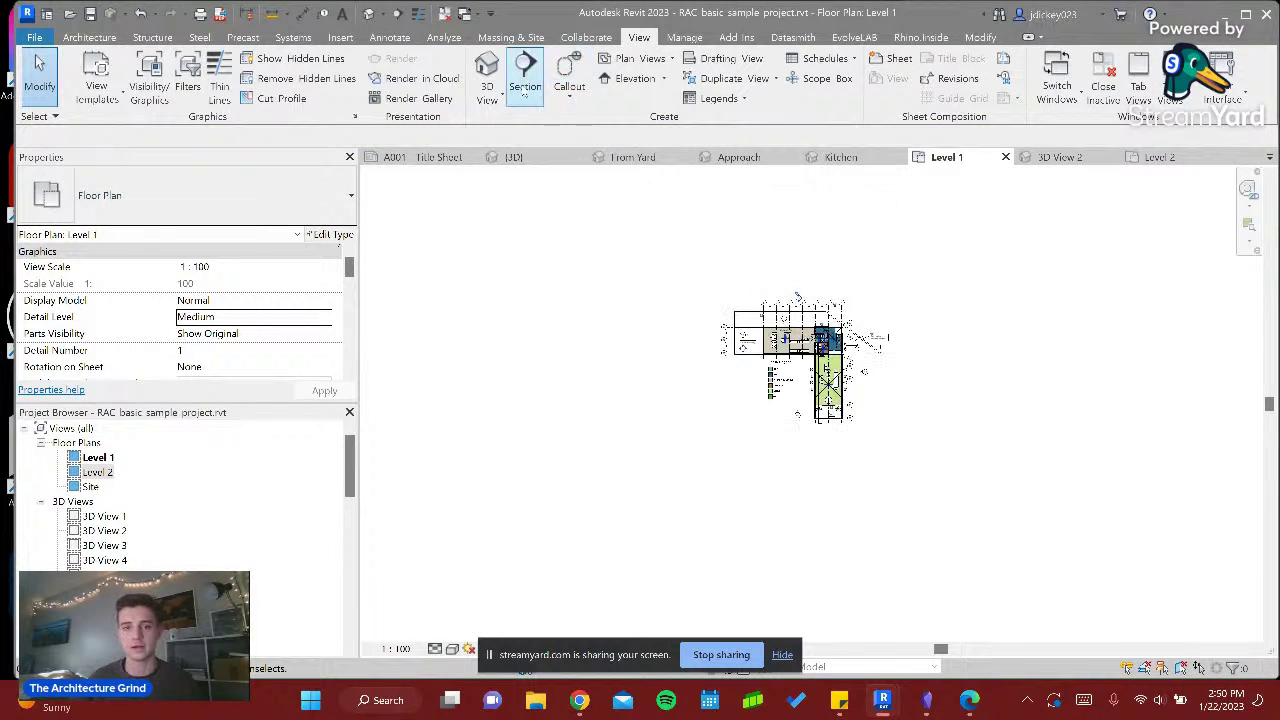
{"action": "left_click", "coordinate": [487, 92]}
{"action": "left_click", "coordinate": [440, 160]}
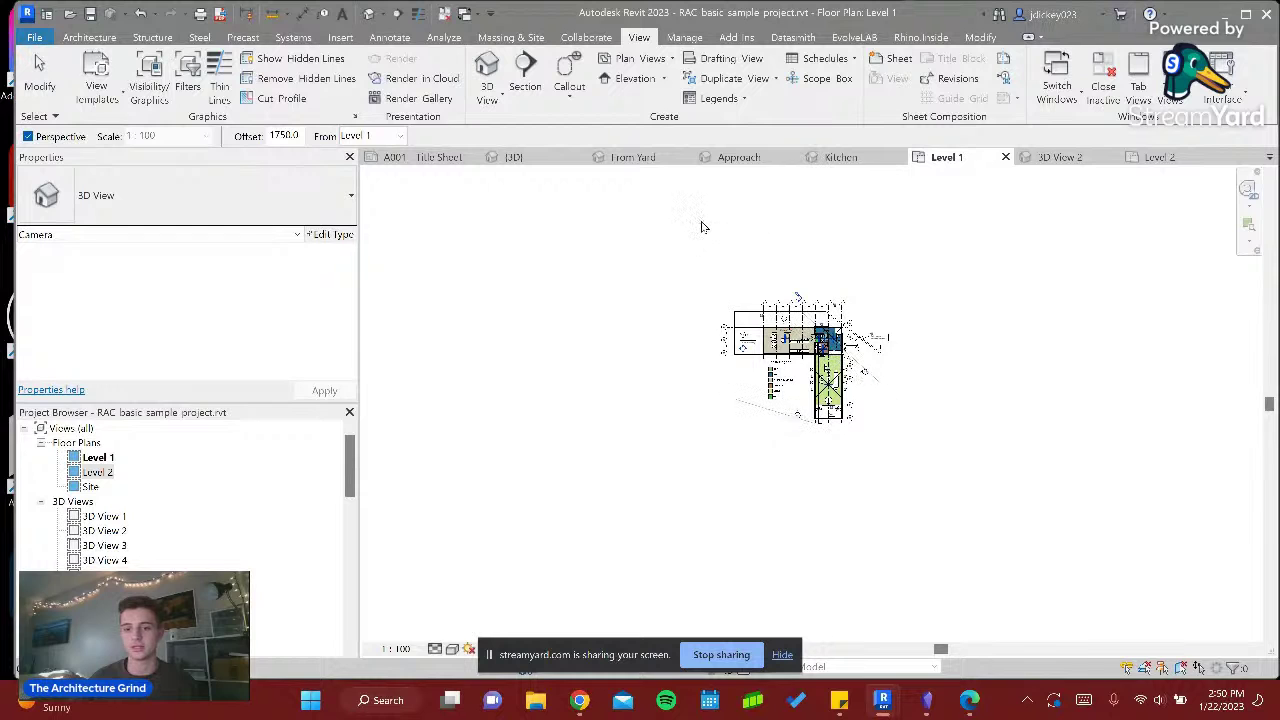
{"action": "left_click", "coordinate": [702, 227]}
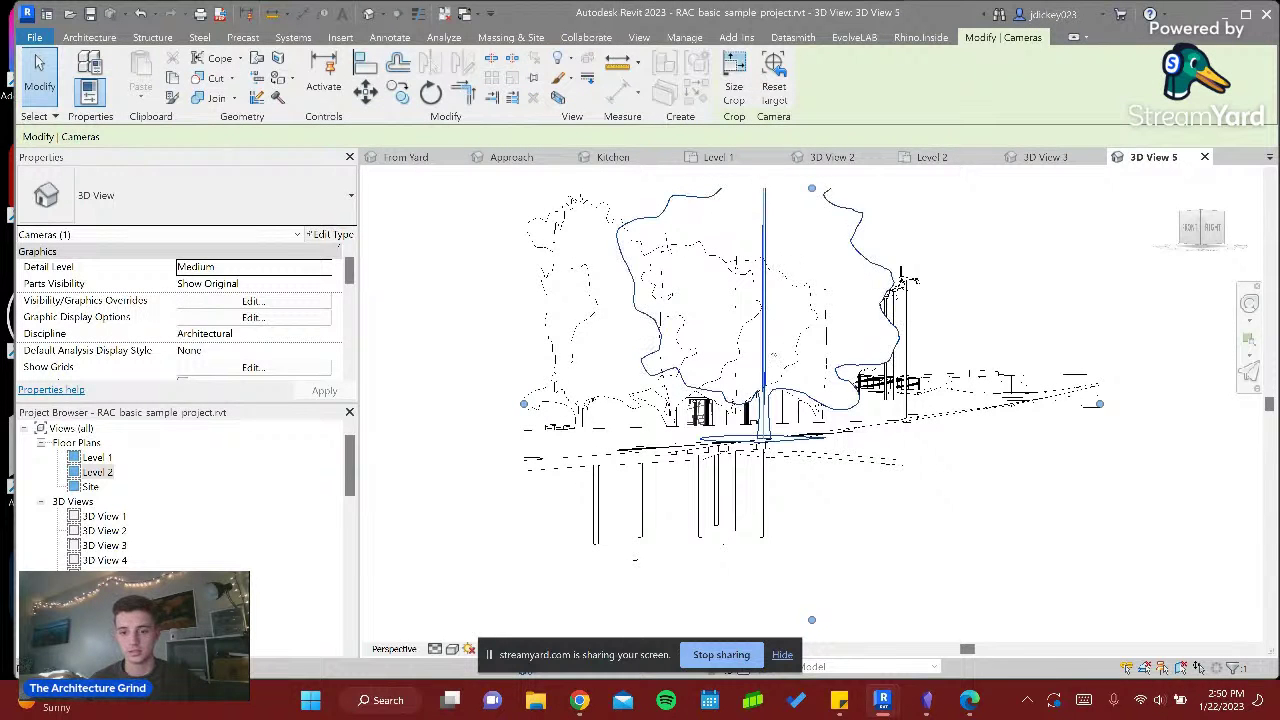
- Delete the foreground trees that block the house in the new camera view
{"action": "left_click", "coordinate": [765, 370]}
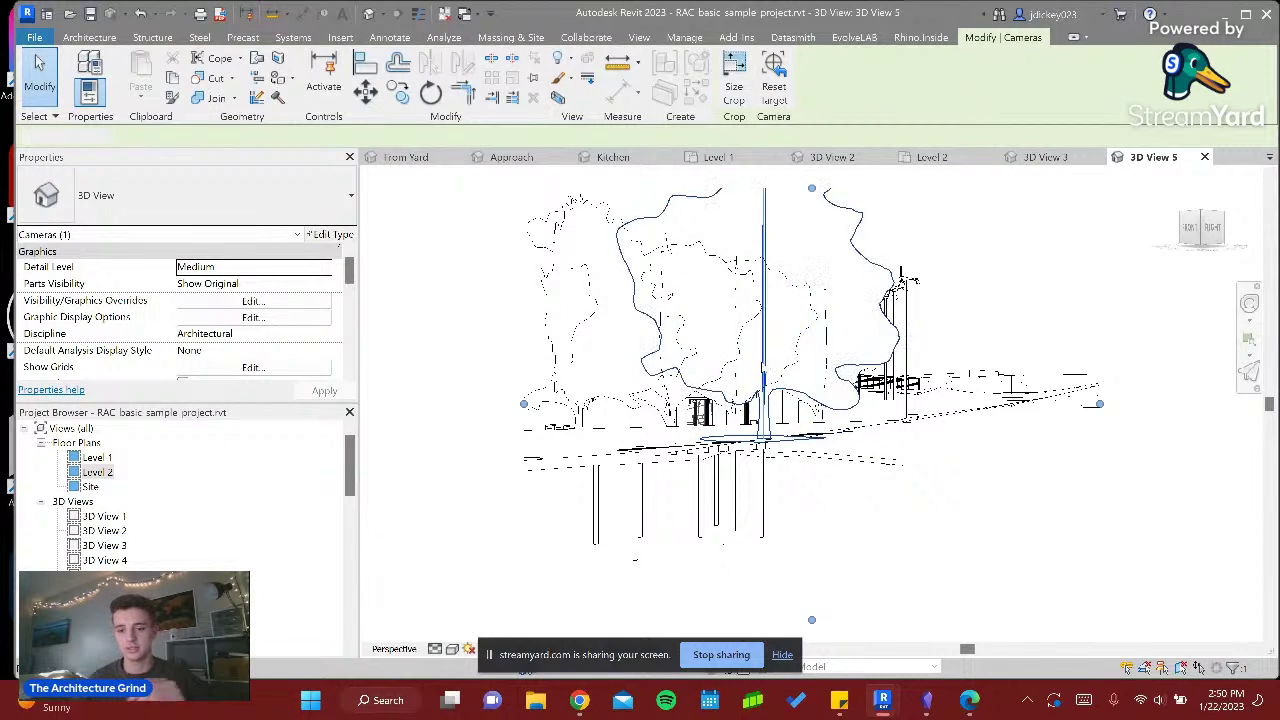
{"action": "key", "text": "Delete"}
{"action": "left_click", "coordinate": [738, 308]}
{"action": "key", "text": "Delete"}
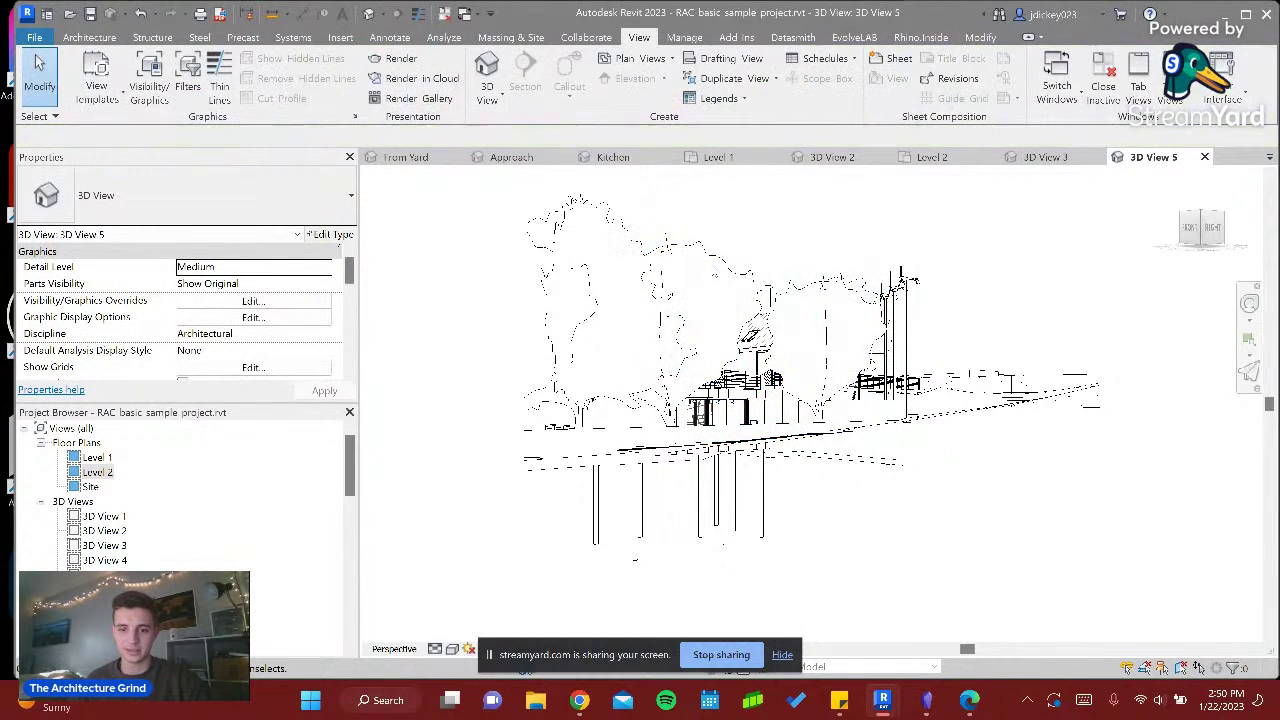
{"action": "left_click", "coordinate": [674, 300]}
{"action": "key", "text": "Delete"}
{"action": "left_click", "coordinate": [656, 290]}
{"action": "key", "text": "Delete"}
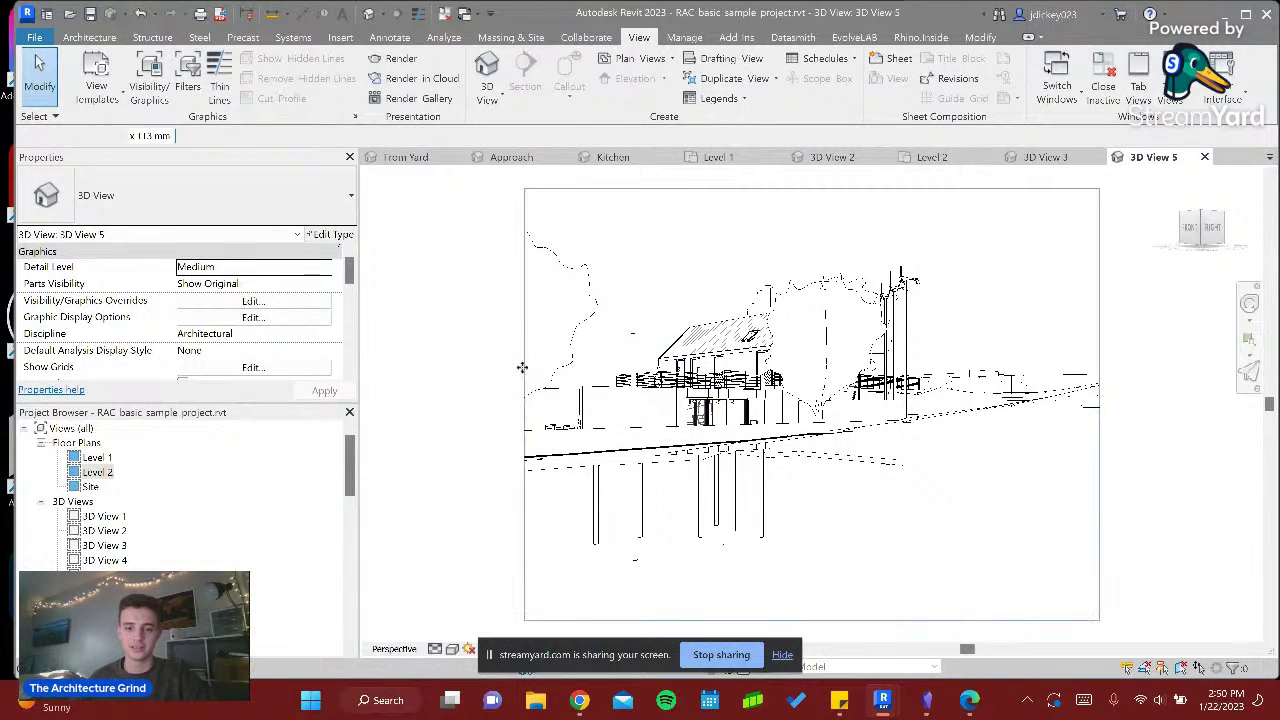
- Extend the left edge of the camera view's crop region outward and delete the tree in front of the house
{"action": "left_click", "coordinate": [522, 374]}
{"action": "left_click_drag", "start_coordinate": [515, 405], "coordinate": [381, 366]}
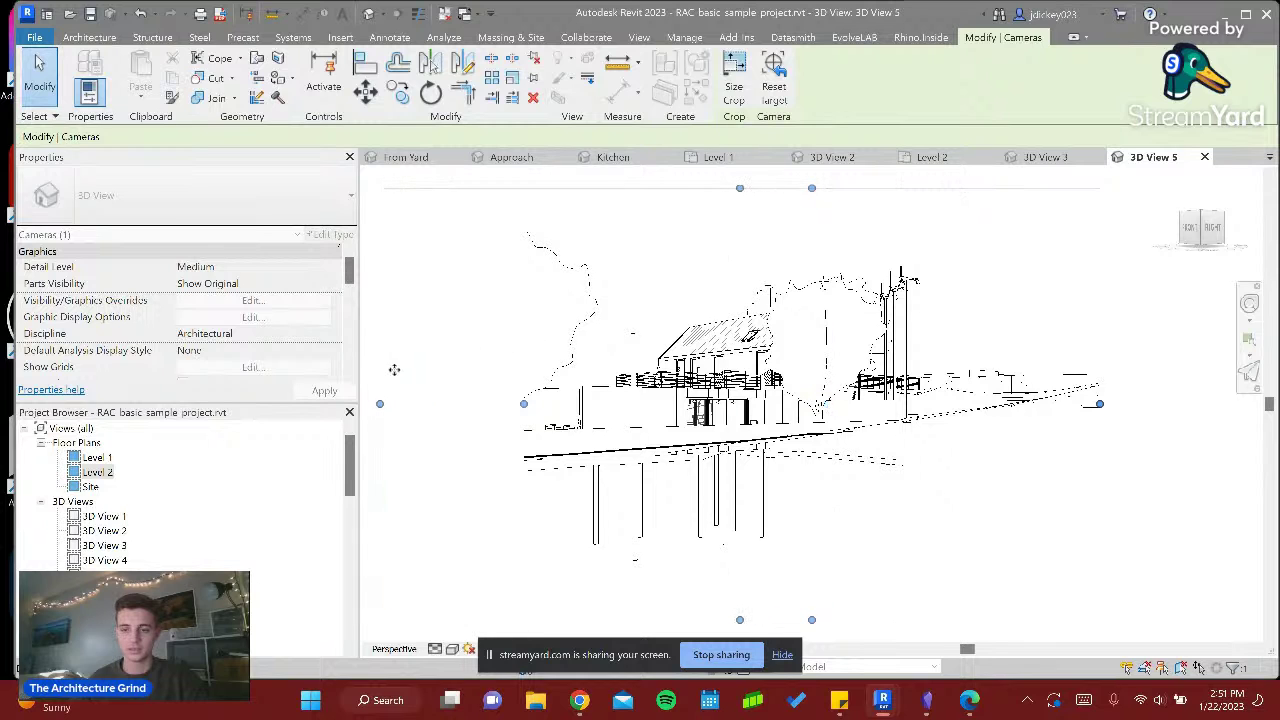
{"action": "left_click", "coordinate": [828, 350]}
{"action": "left_click", "coordinate": [822, 372]}
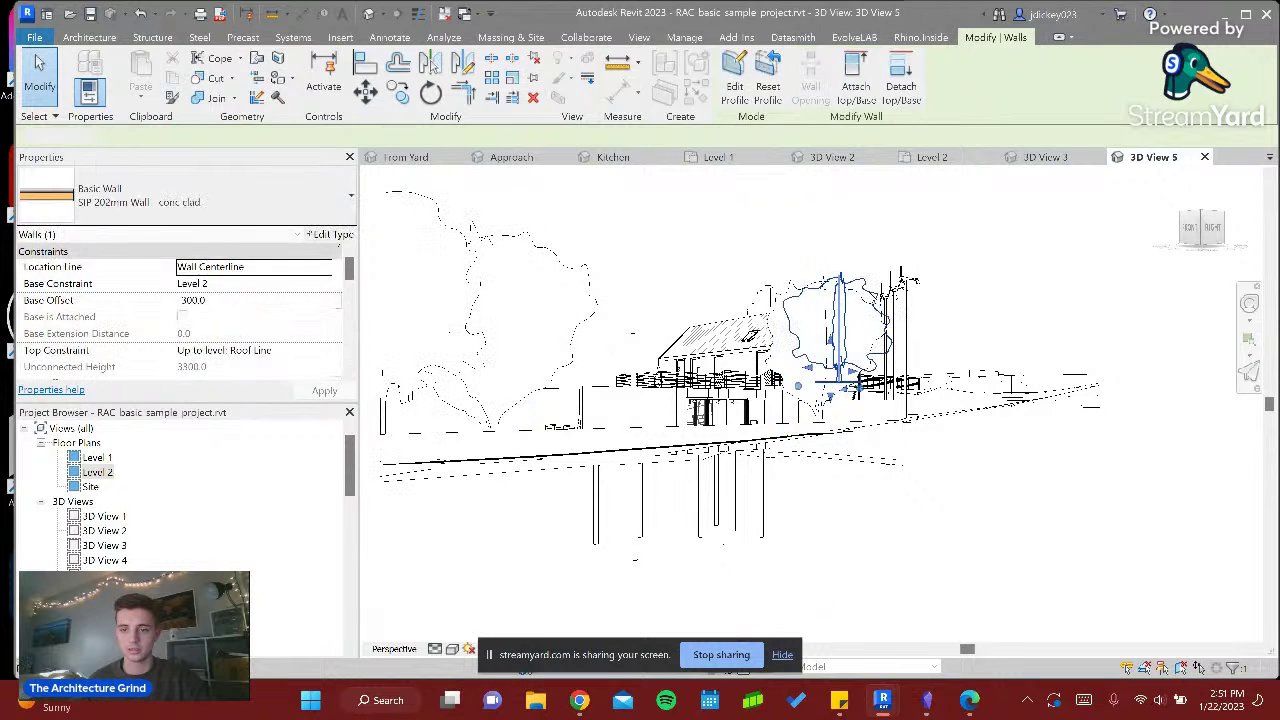
{"action": "left_click", "coordinate": [850, 400]}
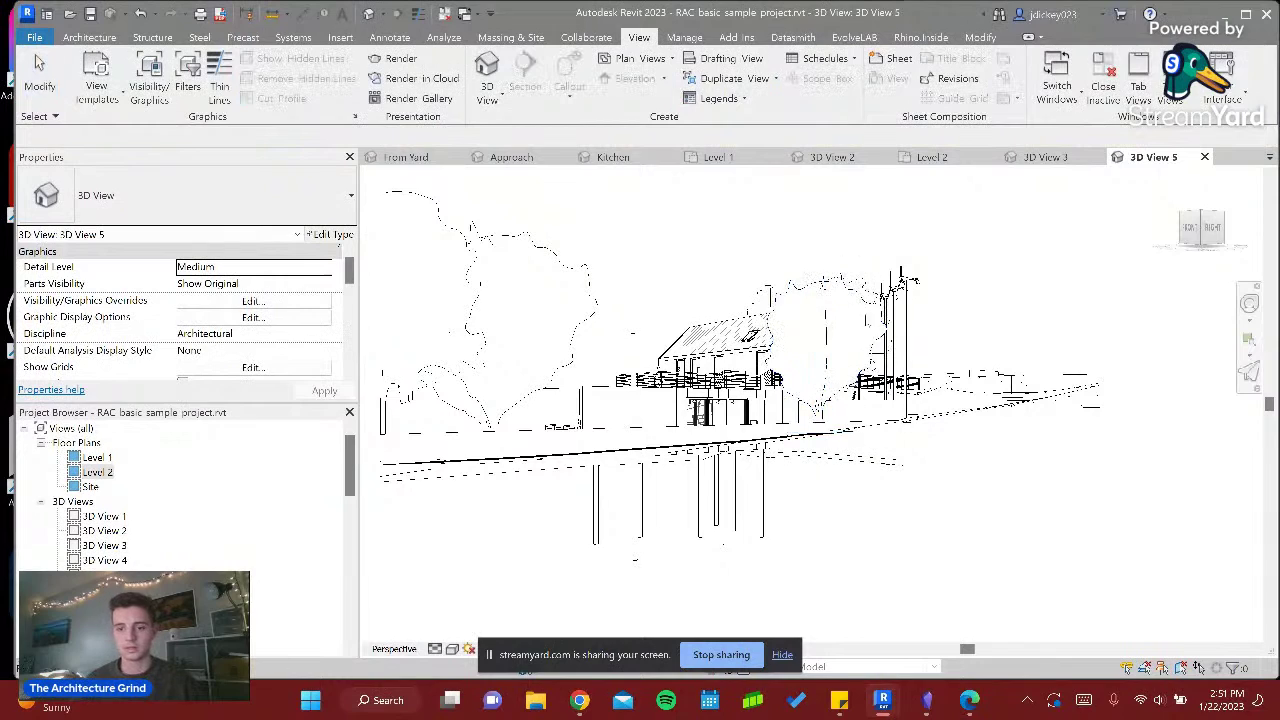
{"action": "left_click", "coordinate": [811, 297]}
{"action": "key", "text": "Delete"}
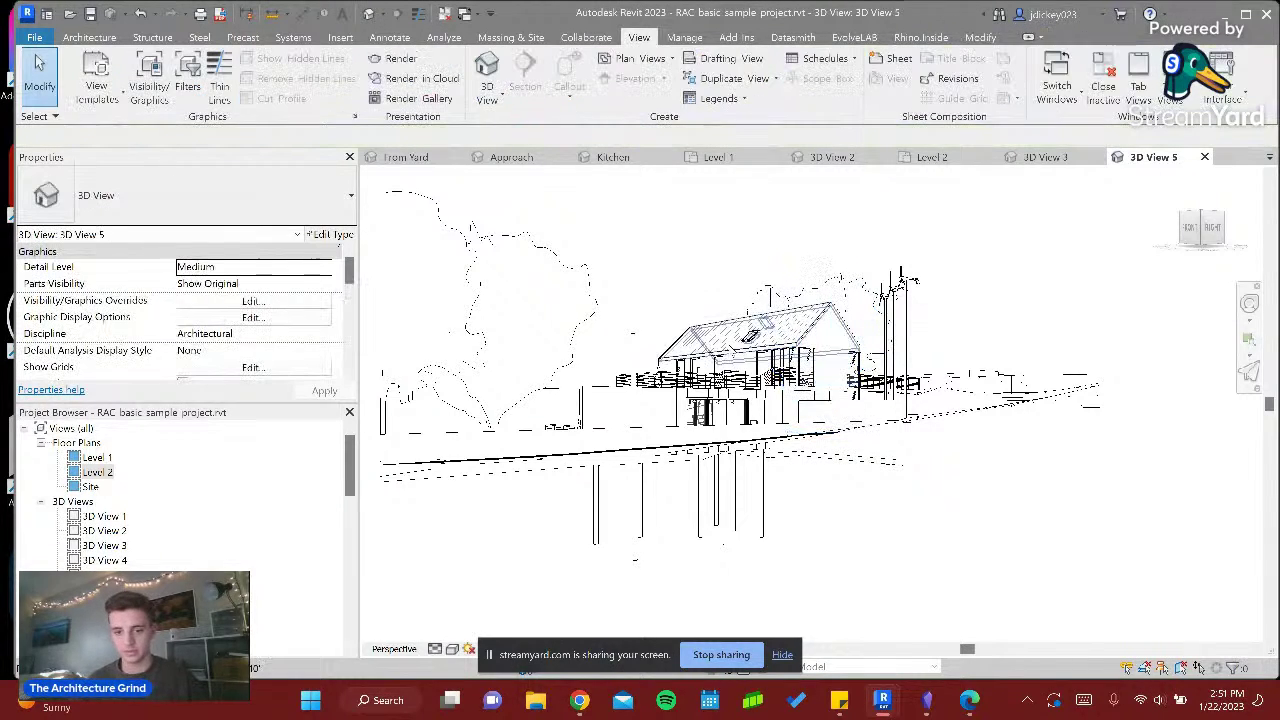
- Frame the house closer in the new camera view and switch back to the EvolveLAB Veras window
{"action": "scroll", "coordinate": [625, 338], "scroll_direction": "up", "scroll_amount": 1}
{"action": "scroll", "coordinate": [625, 338], "scroll_direction": "up", "scroll_amount": 3}
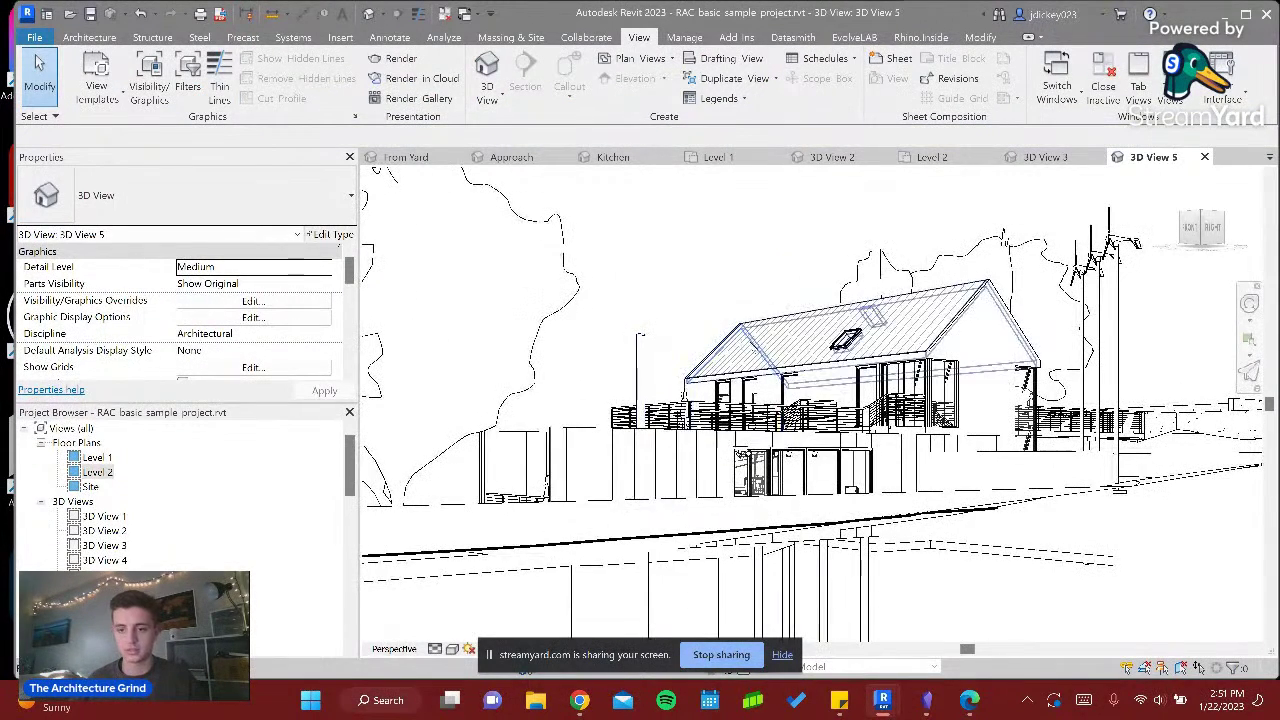
{"action": "mouse_move", "coordinate": [882, 700]}
{"action": "left_click", "coordinate": [975, 615]}
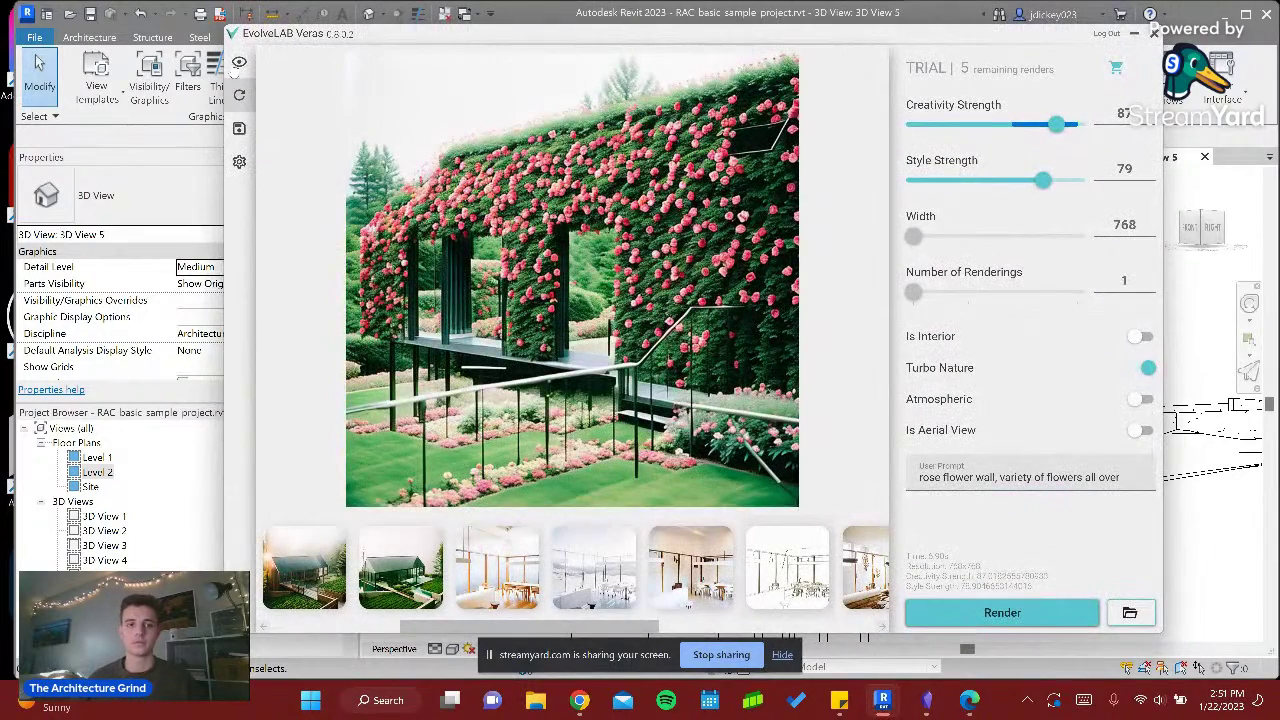
- Show the new camera view in the Veras preview, then return to Revit and give that view a realistic, textured visual style
{"action": "left_click", "coordinate": [239, 62]}
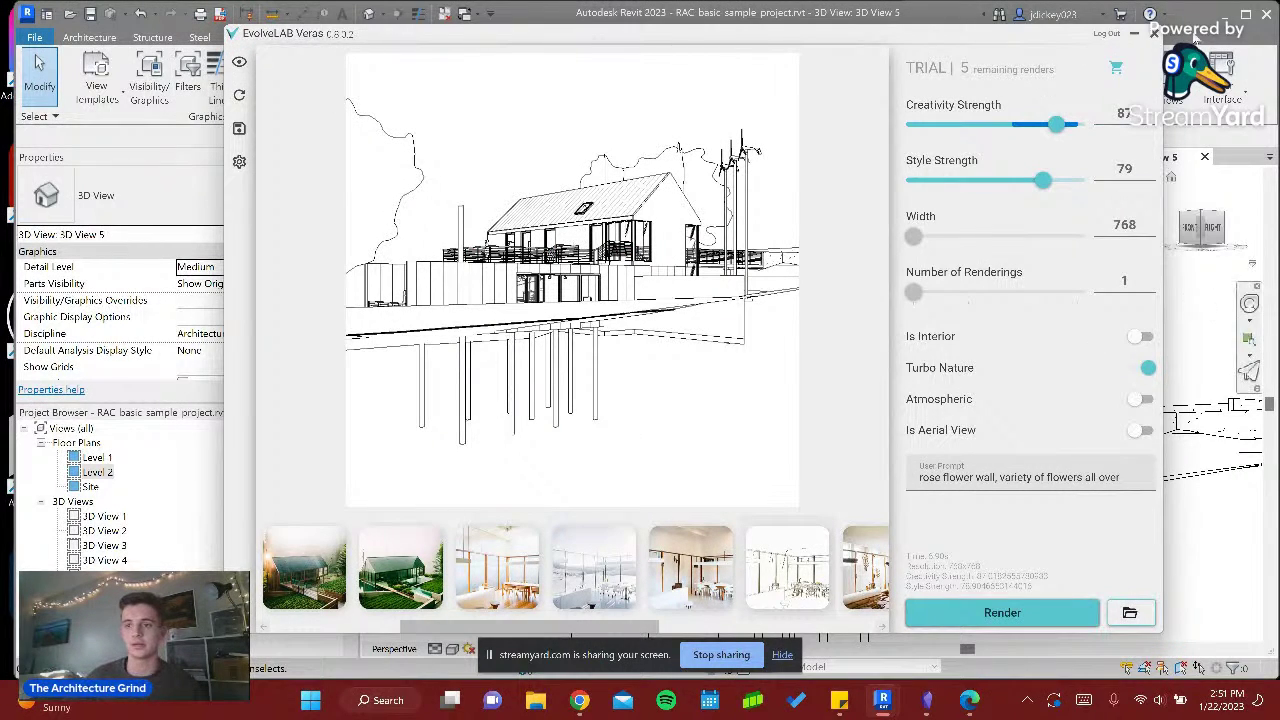
{"action": "left_click", "coordinate": [1153, 33]}
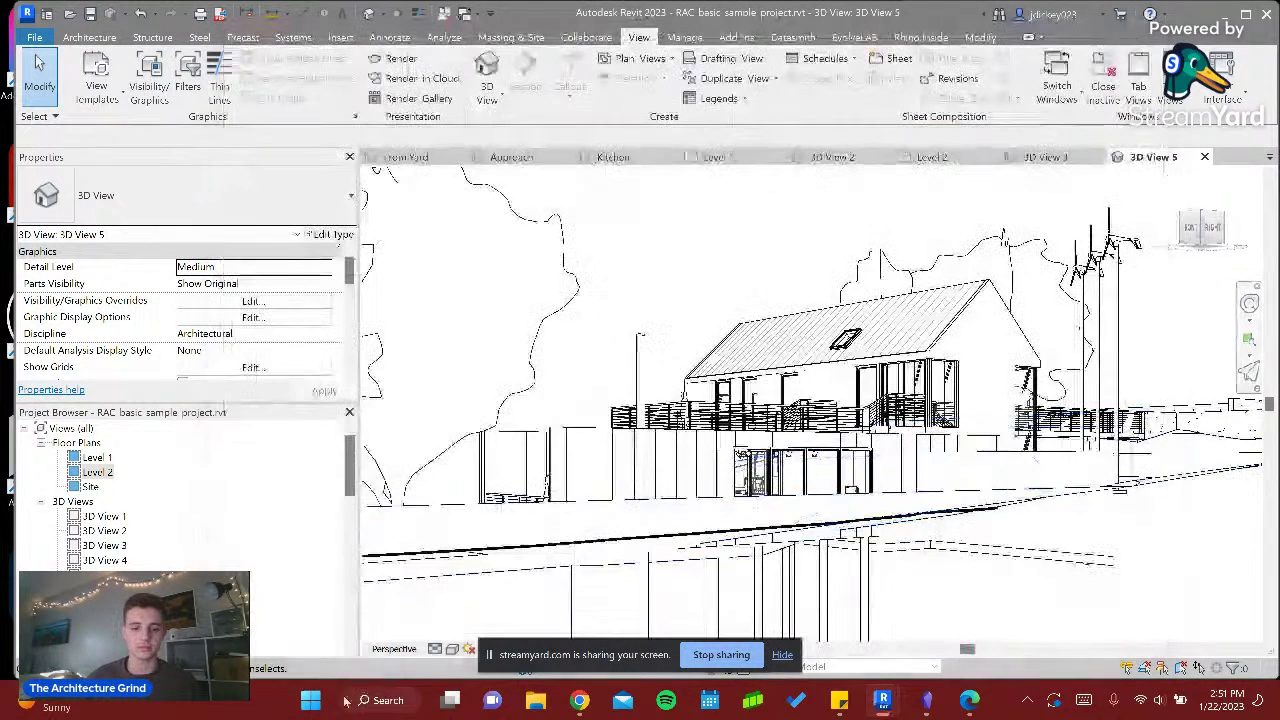
{"action": "left_click", "coordinate": [452, 648]}
{"action": "left_click", "coordinate": [490, 627]}
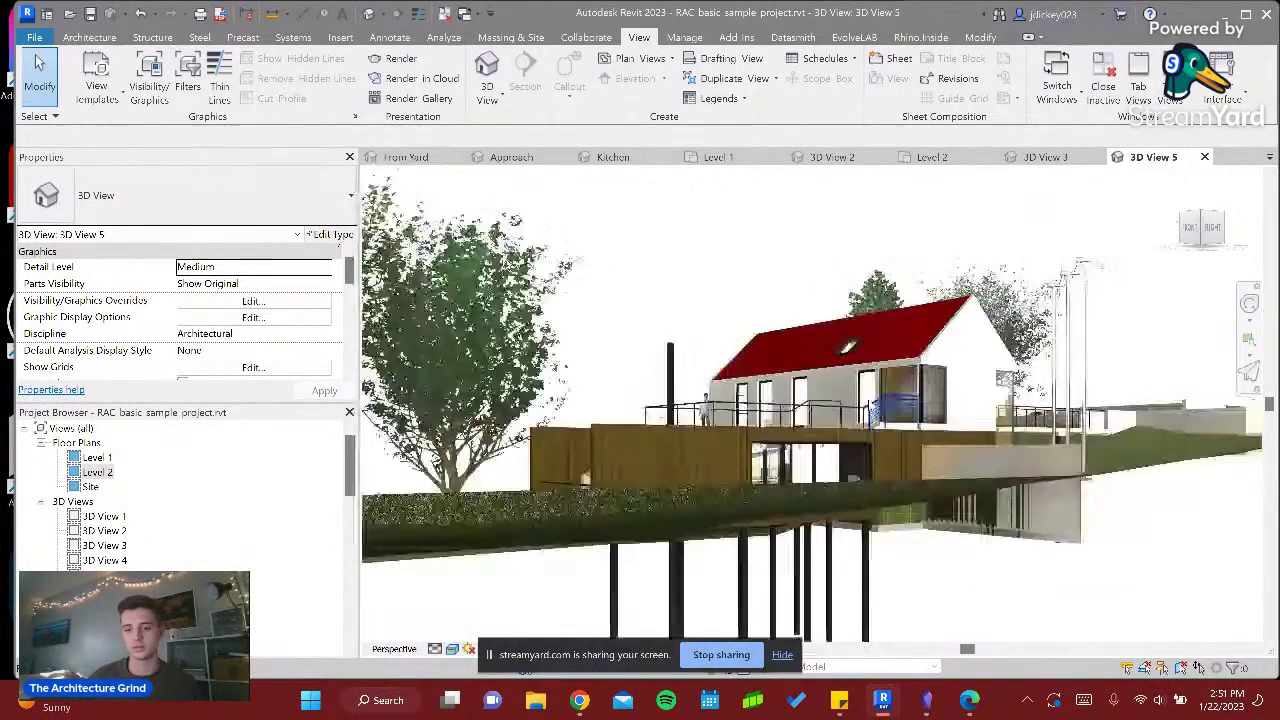
- Raise the bottom edge of the camera view's crop region to ground level, cropping out the foundation piles beneath the house
{"action": "scroll", "coordinate": [868, 402], "scroll_direction": "down", "scroll_amount": 5}
{"action": "left_click", "coordinate": [876, 542]}
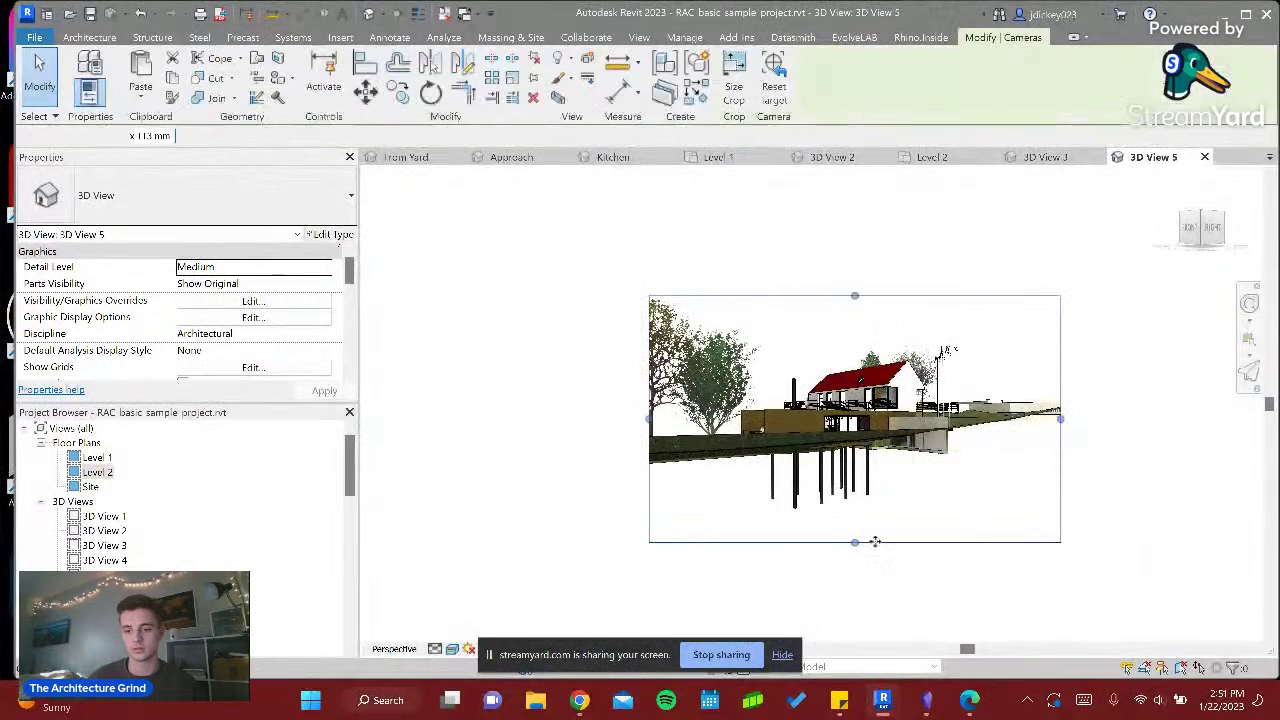
{"action": "left_click_drag", "start_coordinate": [855, 544], "coordinate": [860, 438]}
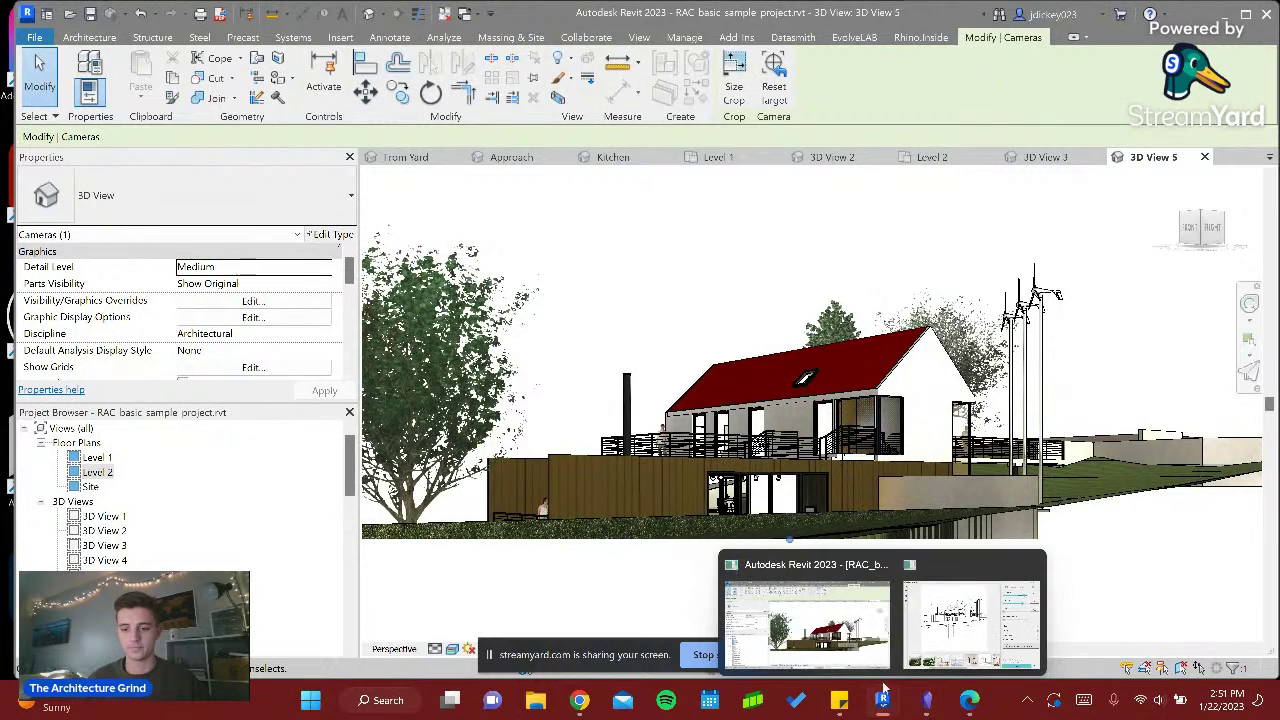
- Switch back to the EvolveLAB Veras window, leave the line preview for the latest rendering and browse to the newest thumbnails
{"action": "left_click", "coordinate": [970, 625]}
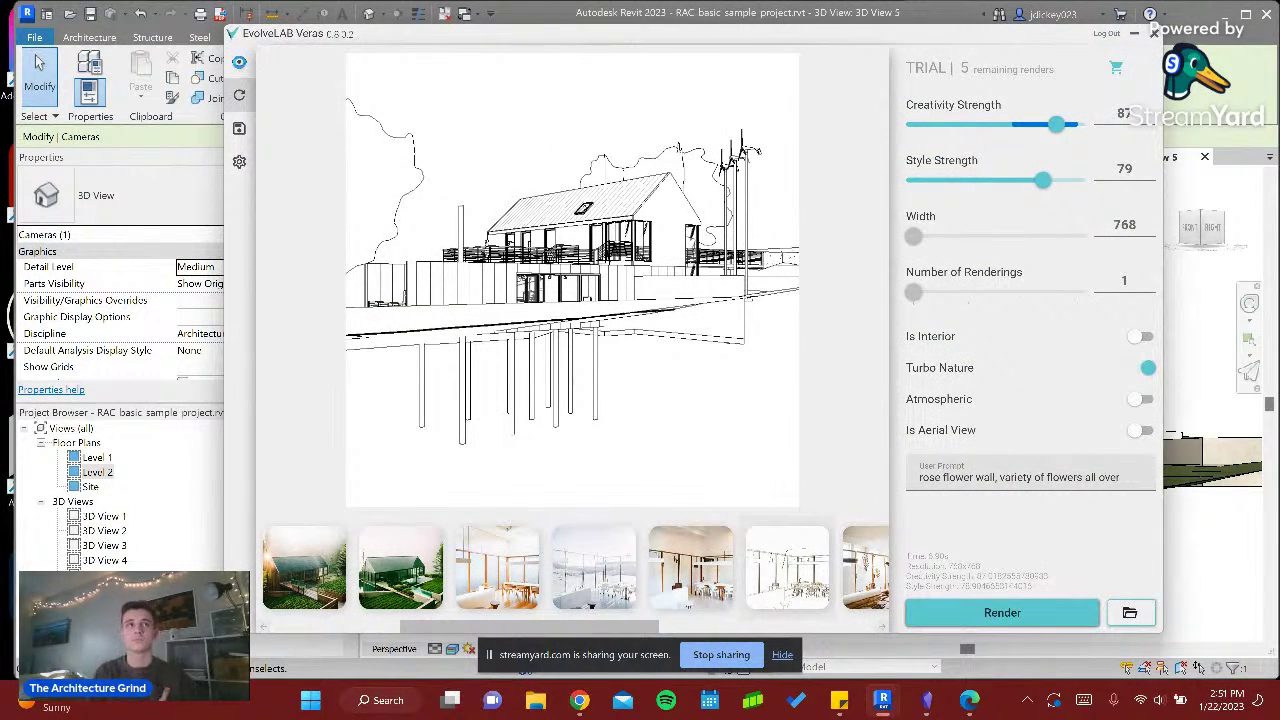
{"action": "left_click", "coordinate": [239, 62]}
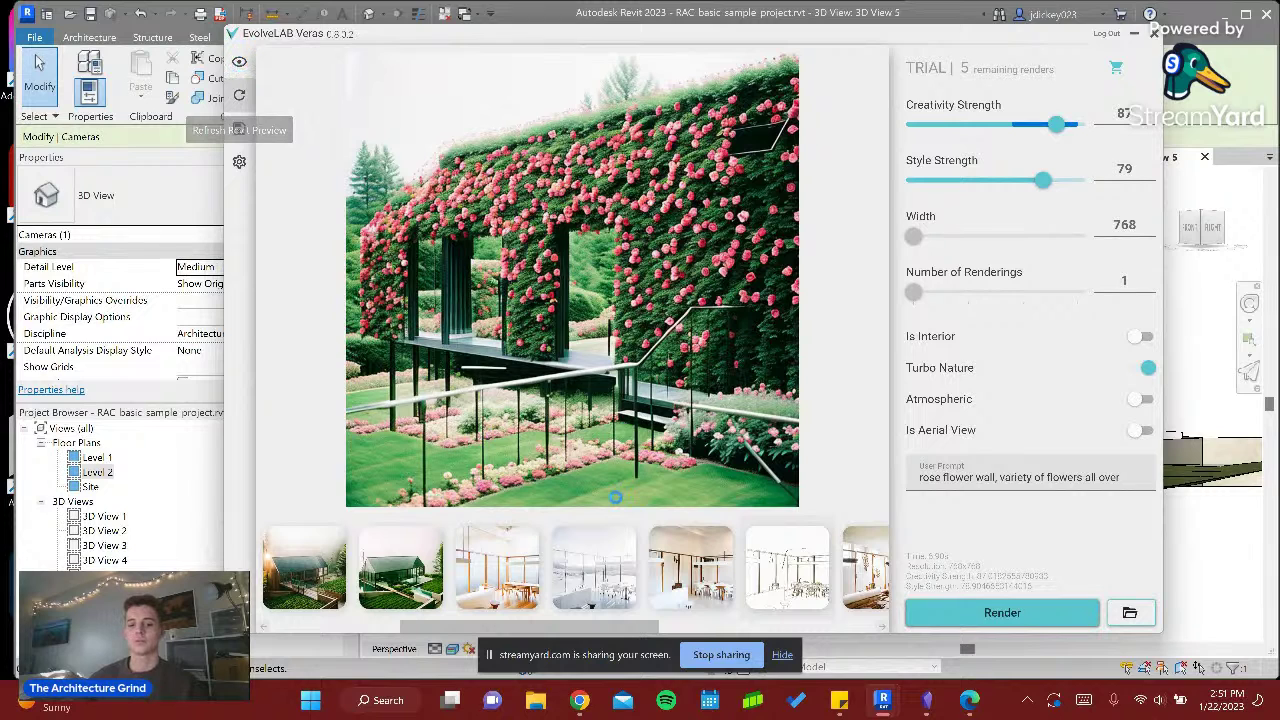
{"action": "scroll", "coordinate": [645, 625], "scroll_direction": "down", "scroll_amount": 4}
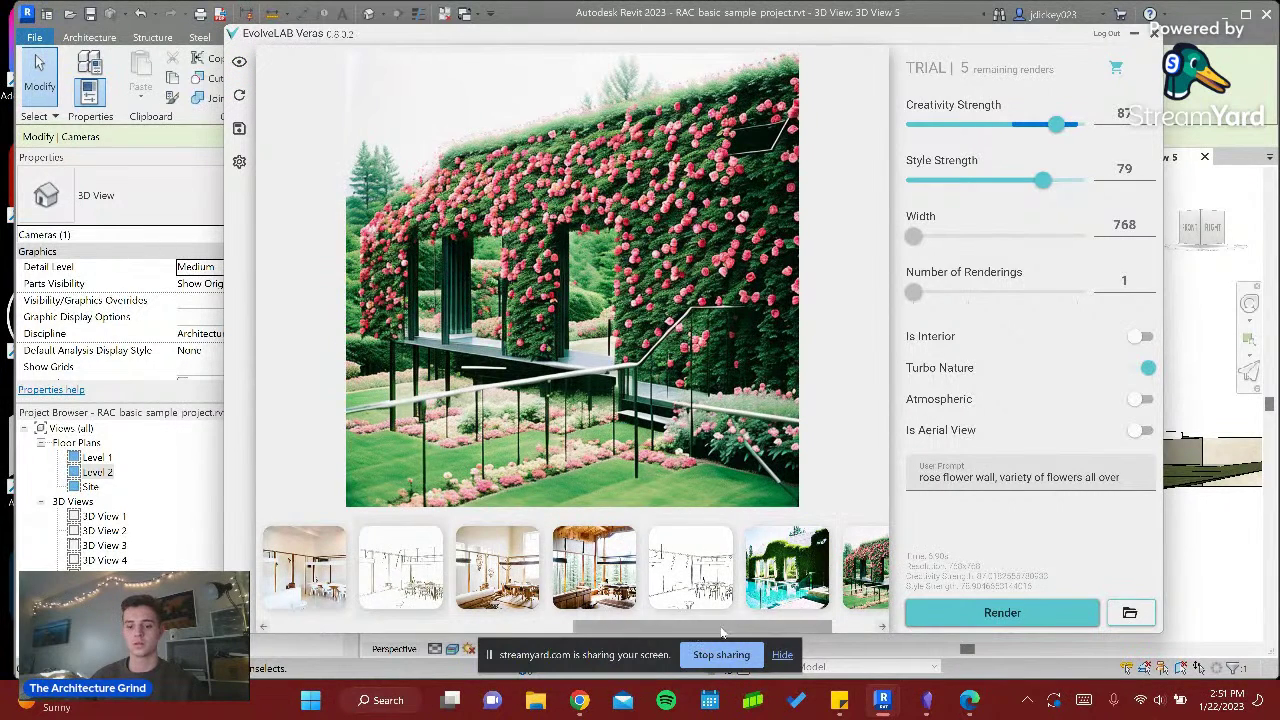
{"action": "scroll", "coordinate": [700, 626], "scroll_direction": "down", "scroll_amount": 1}
- Replace the user prompt with "brutilist design, concrete scupltures, water fountain,"
{"action": "left_click", "coordinate": [1096, 476]}
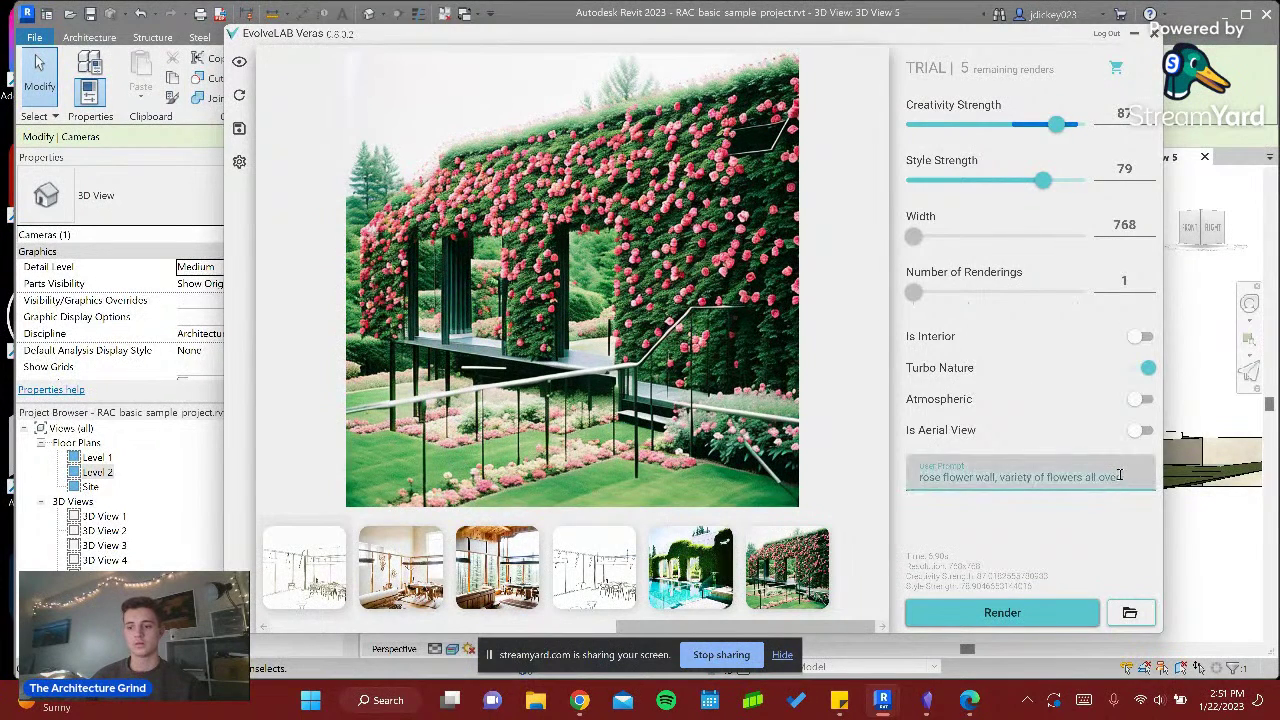
{"action": "key", "text": "ctrl+a"}
{"action": "key", "text": "BackSpace"}
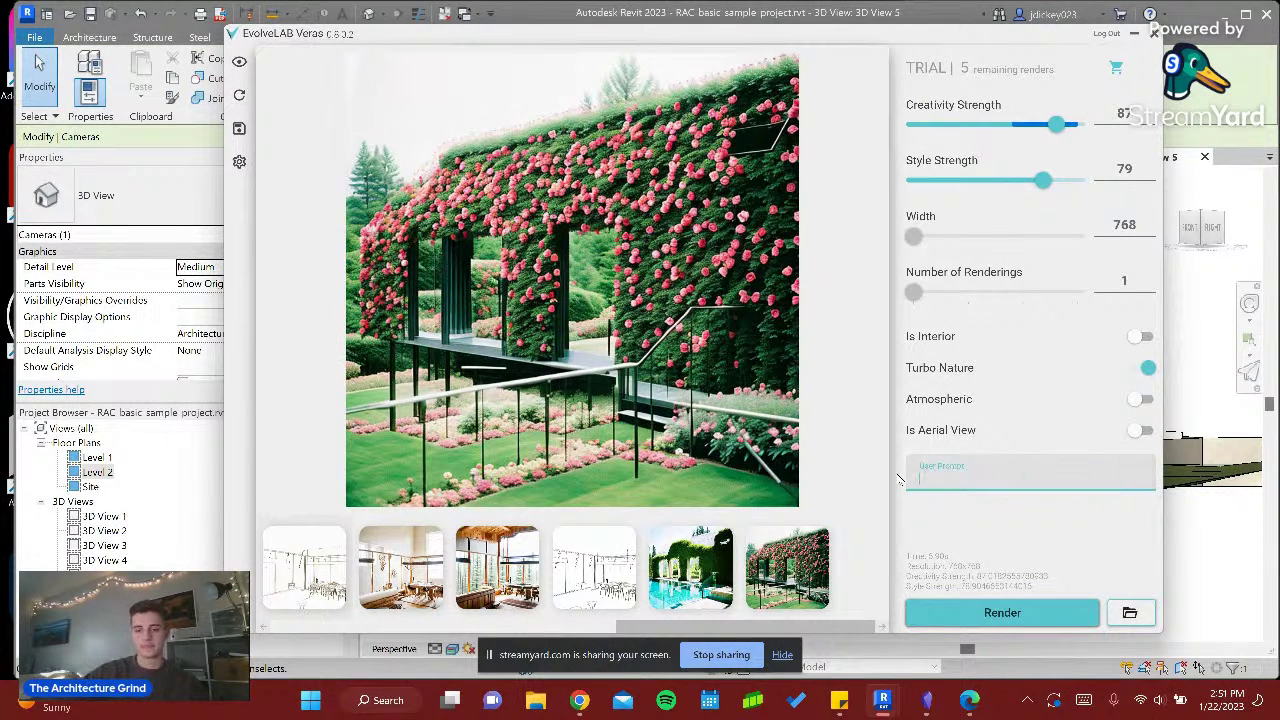
{"action": "type", "text": "brut"}
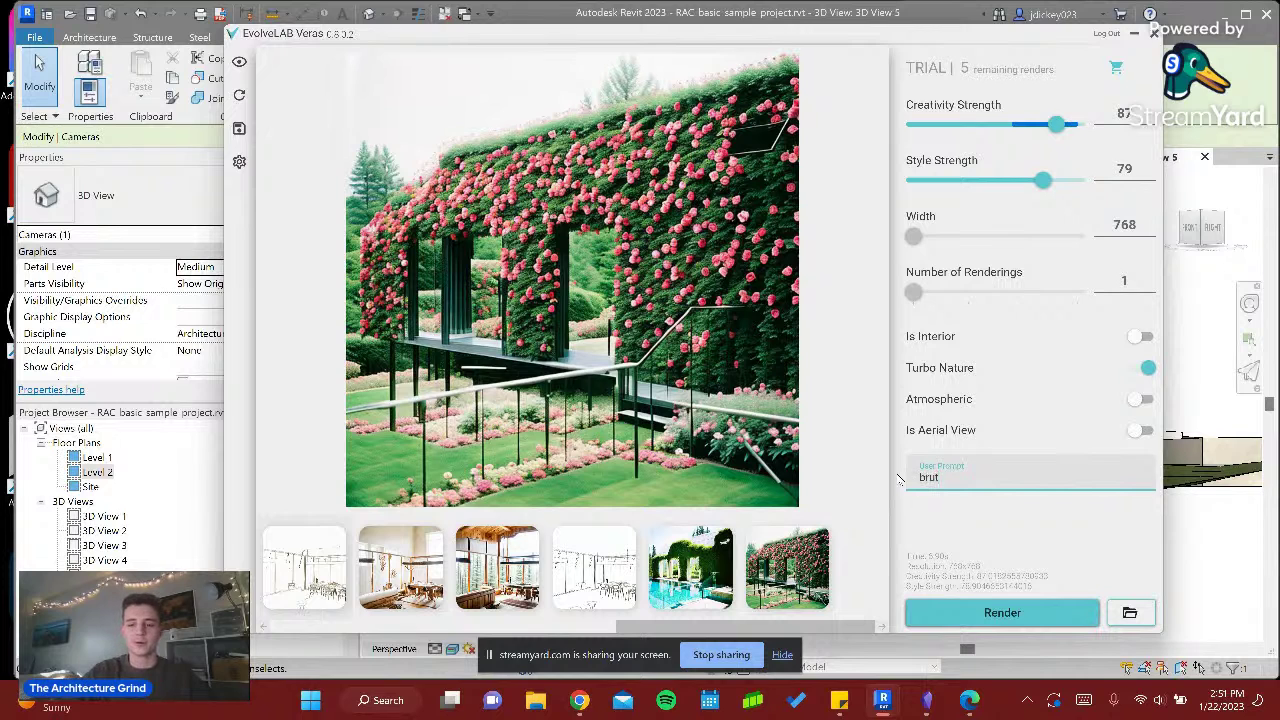
{"action": "type", "text": "il"}
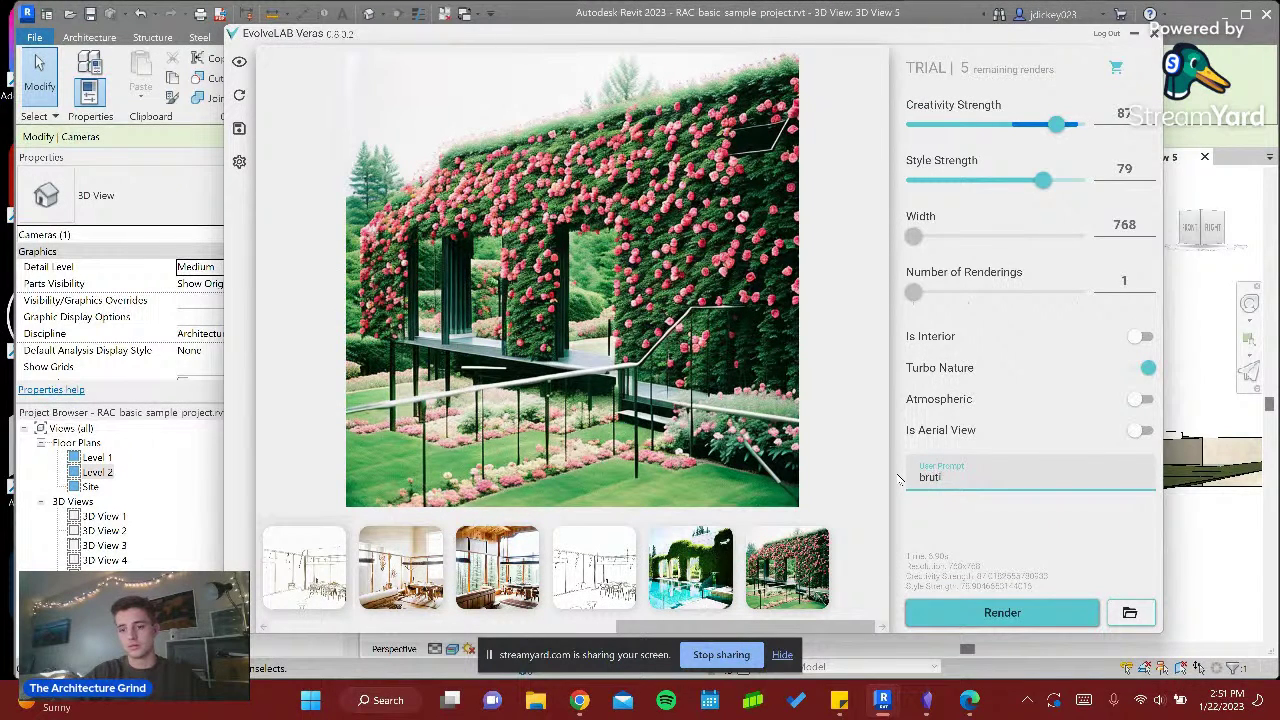
{"action": "type", "text": "ist design, "}
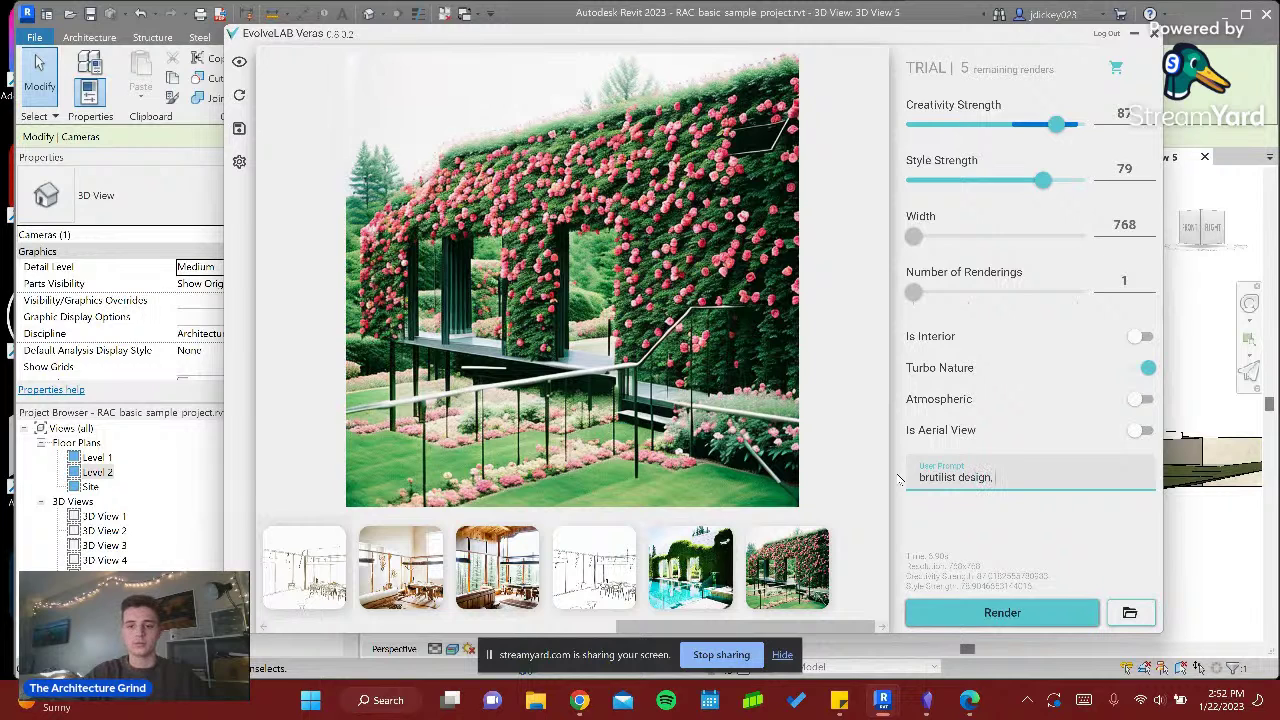
{"action": "type", "text": "concrete scupptures, water fountain,"}
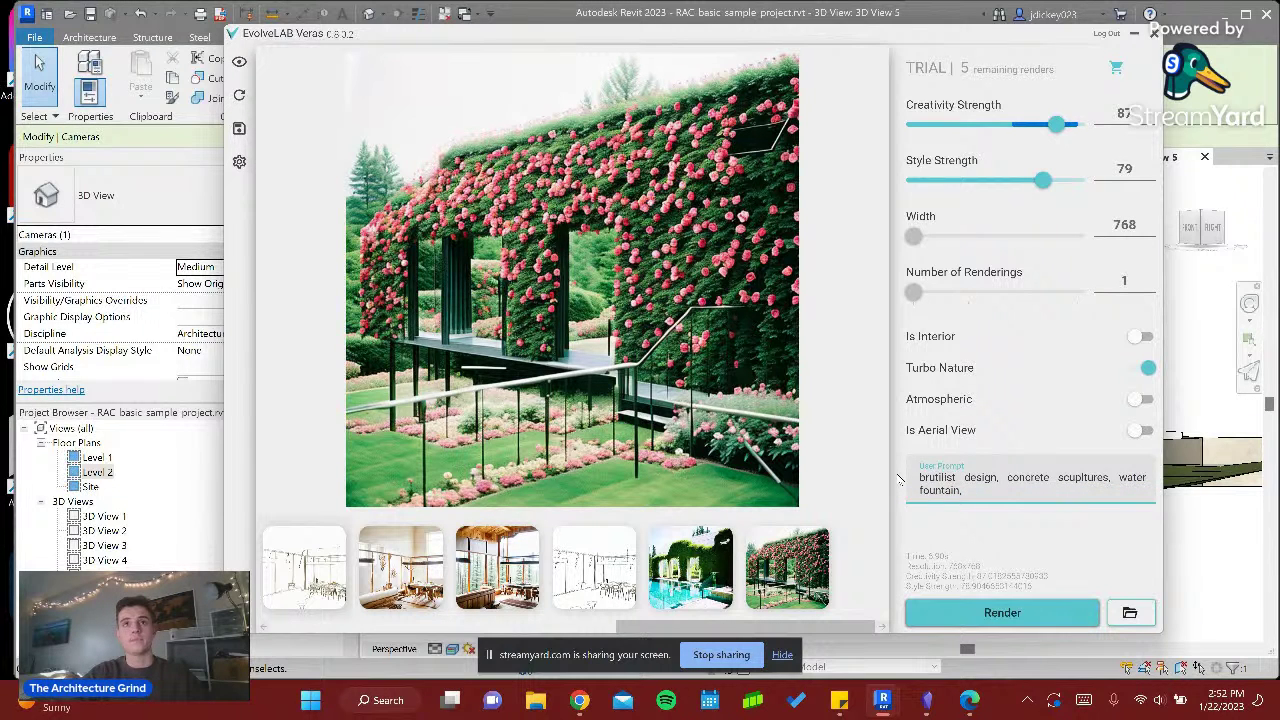
- Extend the user prompt with "foggy night sky, ambient light"
{"action": "type", "text": " foogt"}
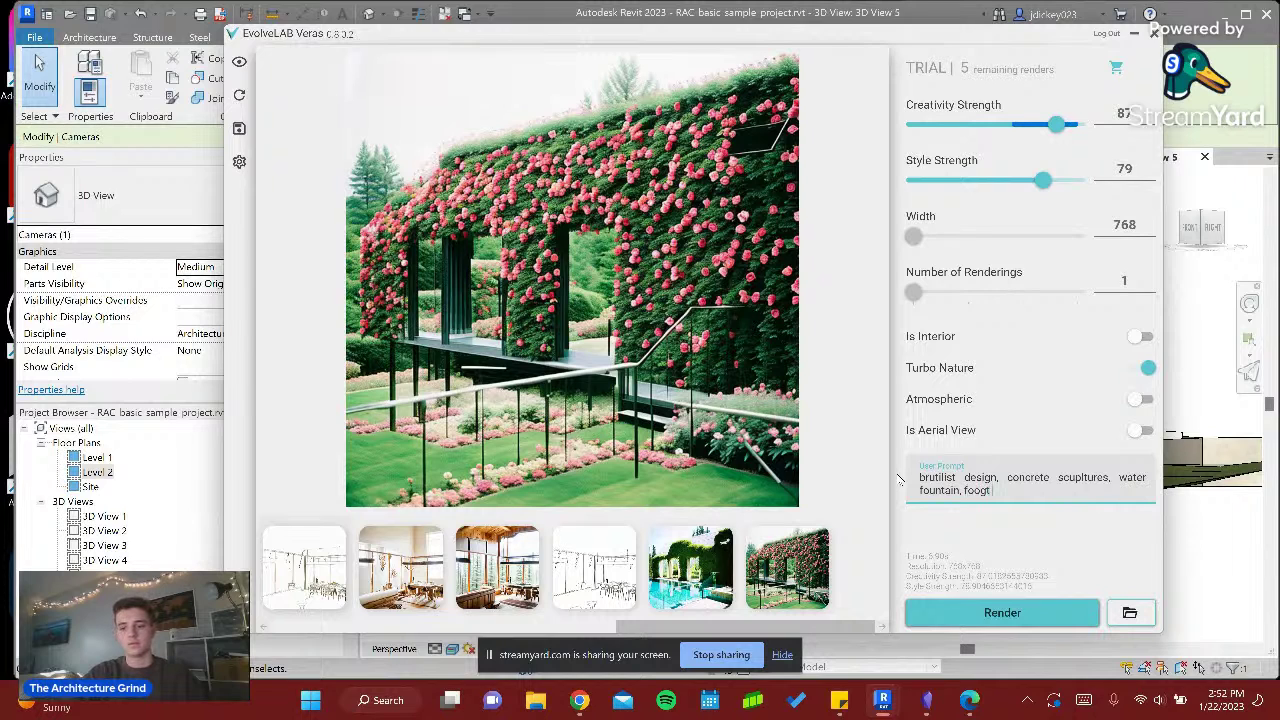
{"action": "key", "text": "BackSpace"}
{"action": "key", "text": "BackSpace"}
{"action": "type", "text": "gtg"}
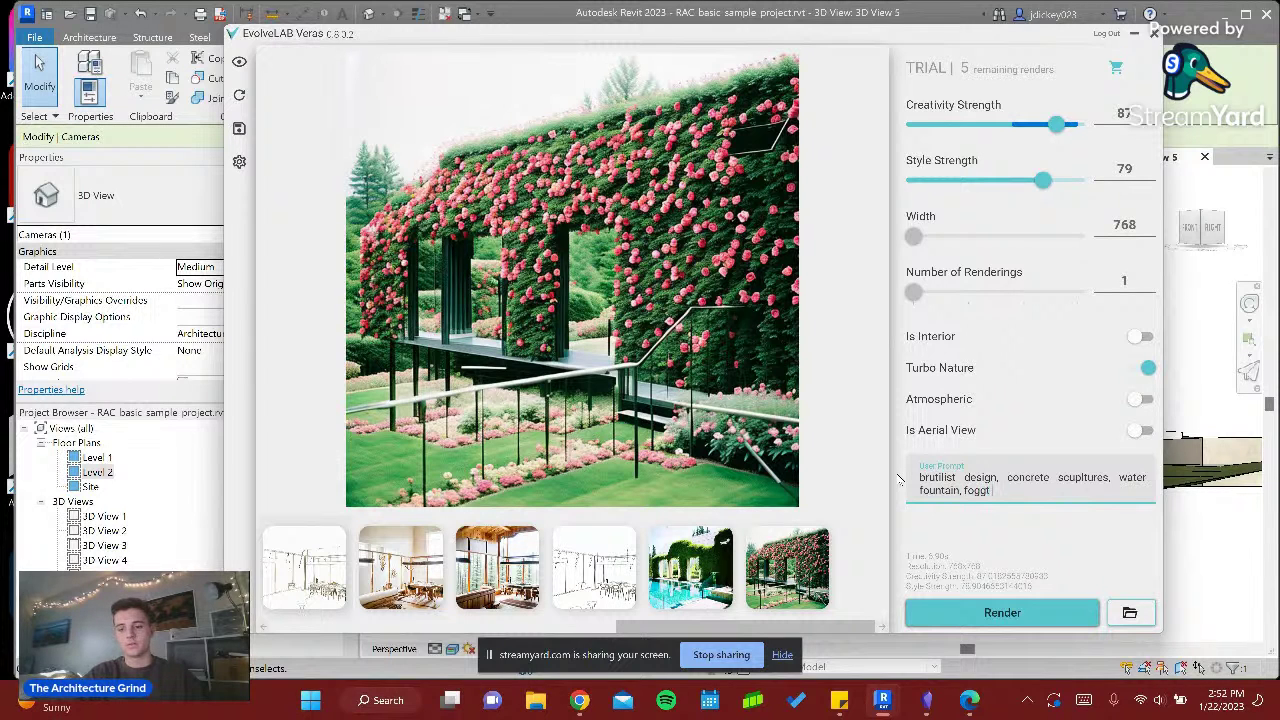
{"action": "key", "text": "BackSpace"}
{"action": "type", "text": "y sky,"}
{"action": "key", "text": "BackSpace"}
{"action": "key", "text": "BackSpace"}
{"action": "key", "text": "BackSpace"}
{"action": "key", "text": "BackSpace"}
{"action": "key", "text": "BackSpace"}
{"action": "type", "text": "night sky, am"}
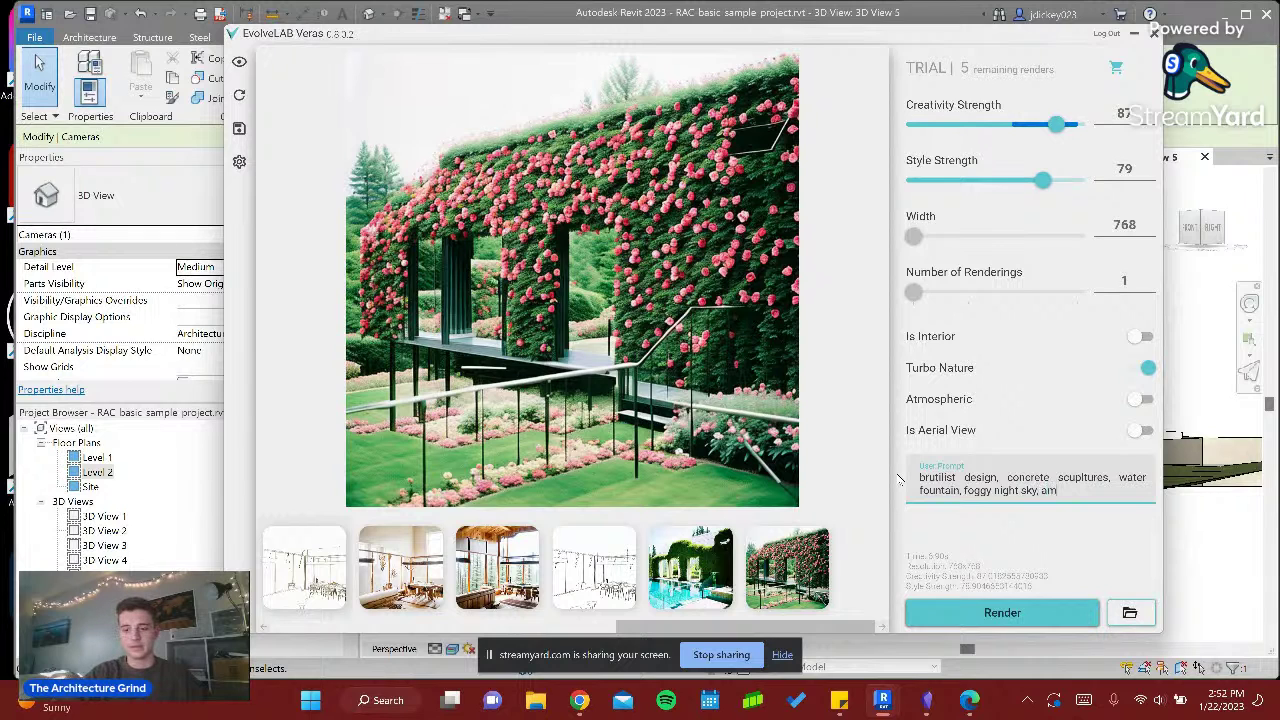
{"action": "type", "text": "bient light"}
- Turn on Atmospheric, turn off Turbo Nature and render the house with the new prompt
{"action": "left_click", "coordinate": [1141, 399]}
{"action": "left_click", "coordinate": [1145, 368]}
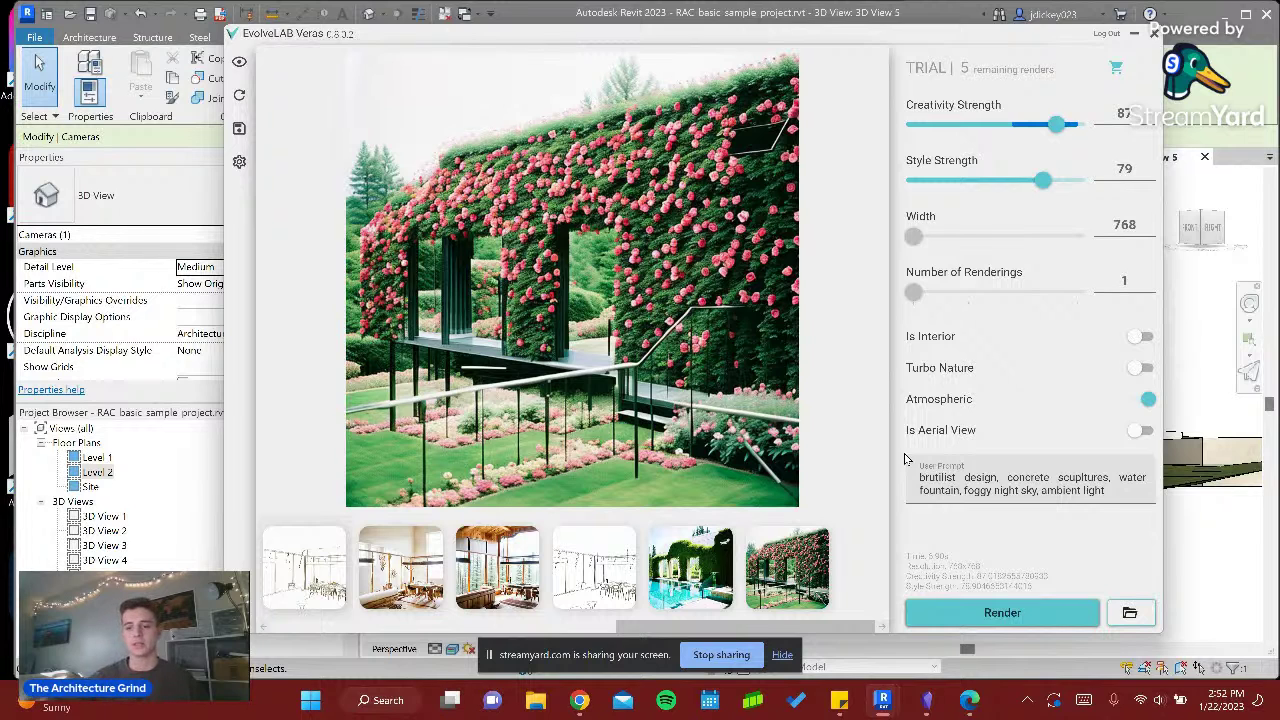
{"action": "left_click", "coordinate": [1045, 621]}
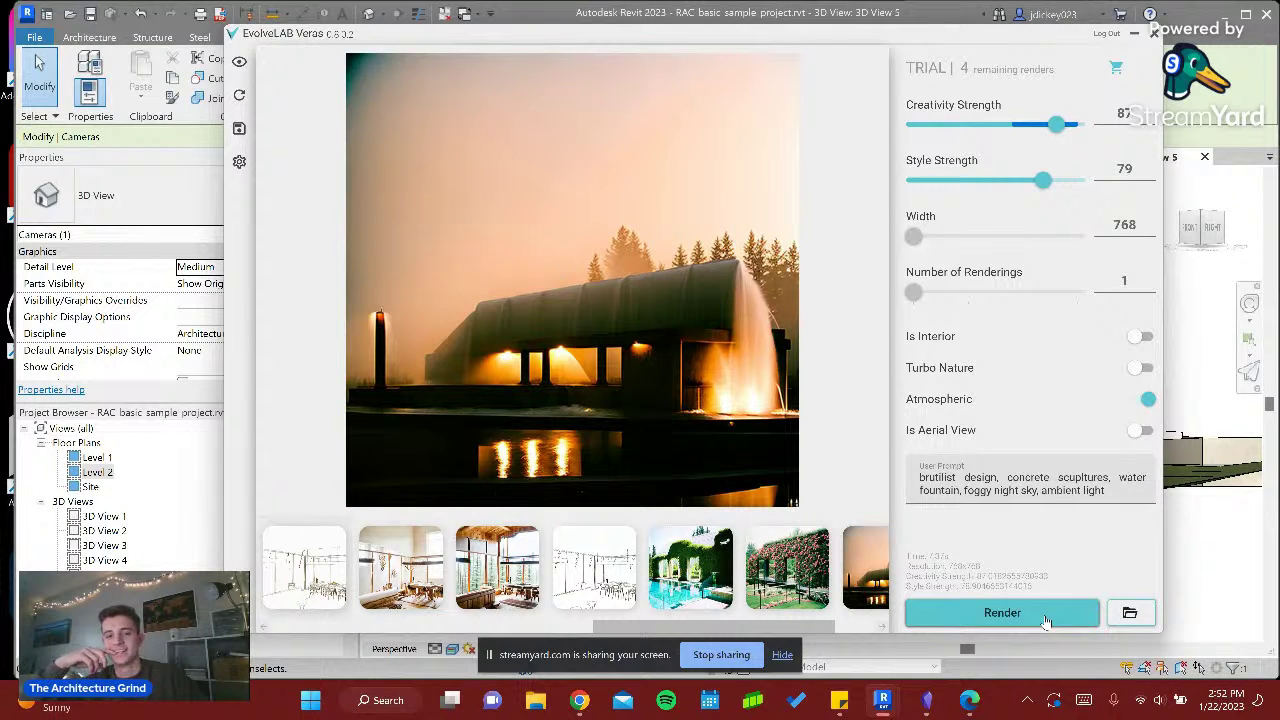
- Correct the spelling of the prompt's first word to "brutalist"
{"action": "left_click", "coordinate": [958, 480]}
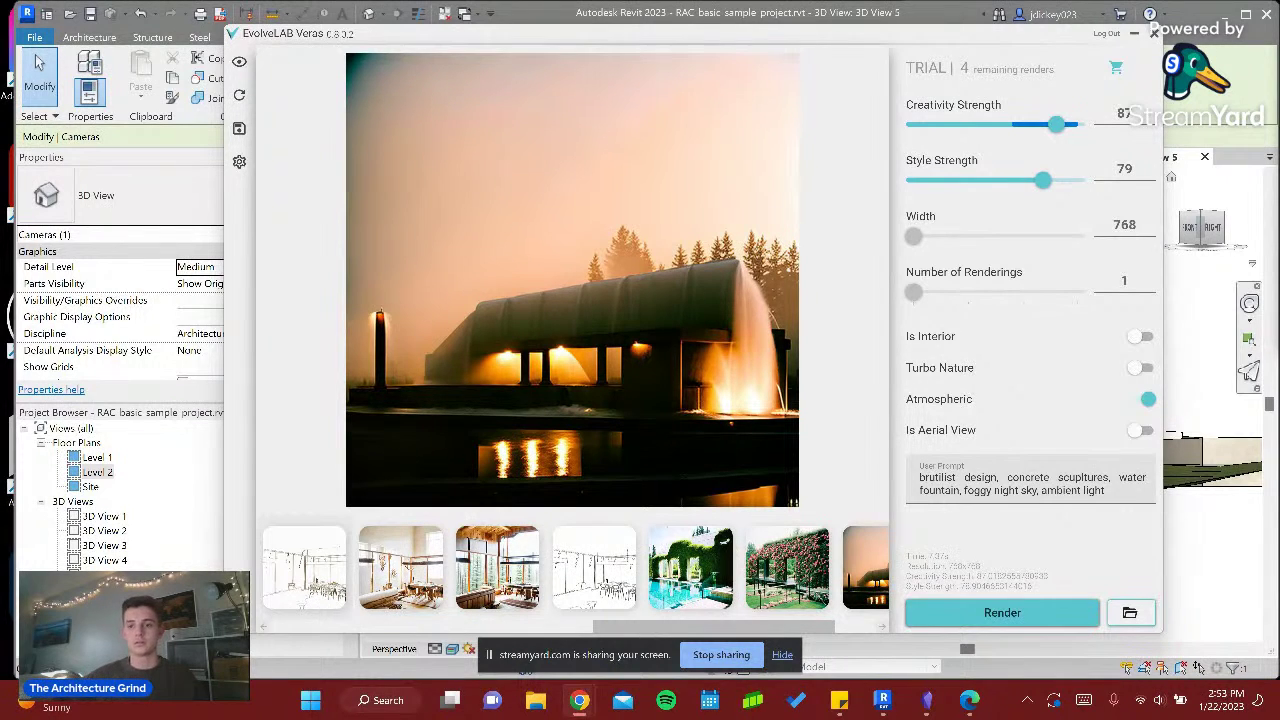
{"action": "left_click", "coordinate": [941, 476]}
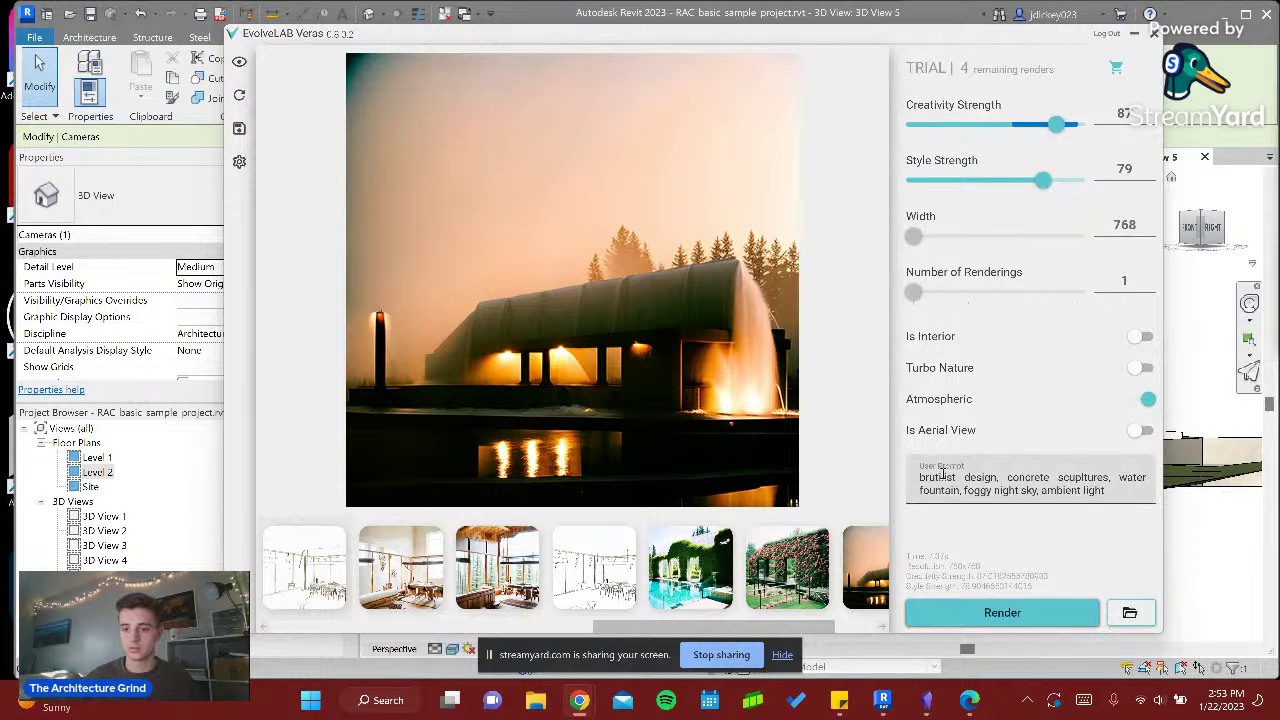
{"action": "key", "text": "BackSpace"}
{"action": "type", "text": "a"}
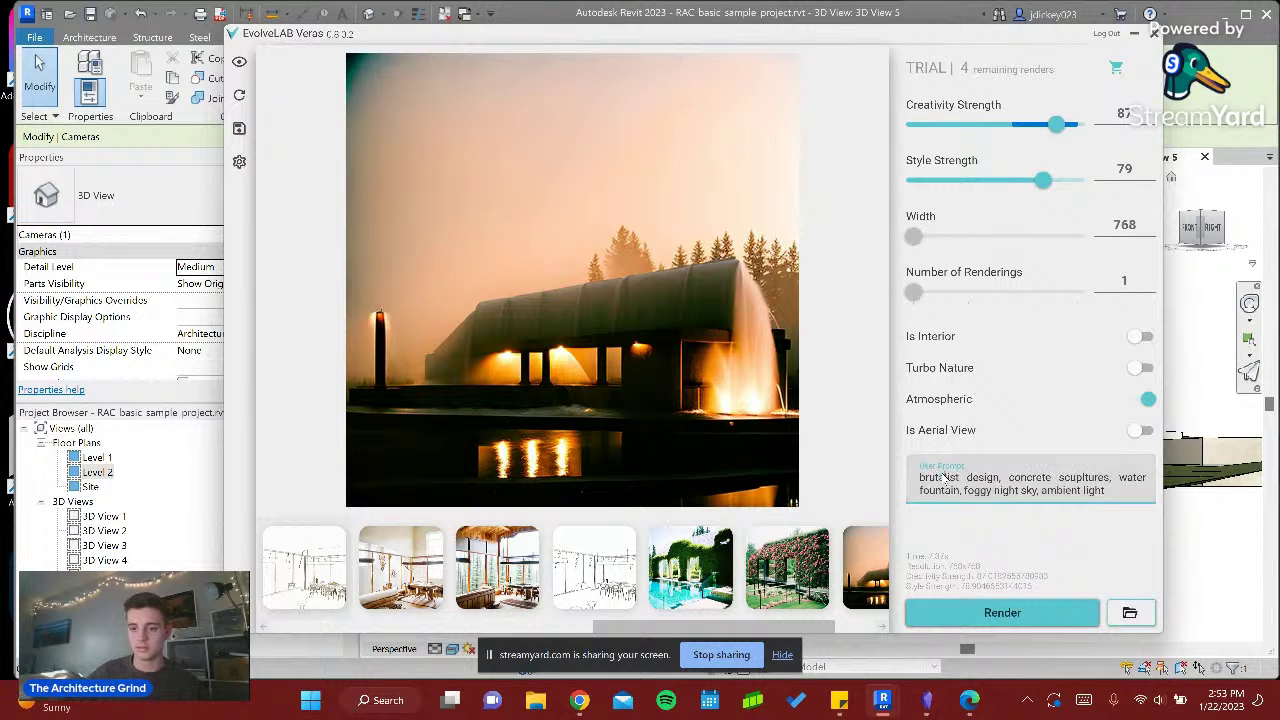
- Set the Creativity Strength to 70 and the Style Strength to 81
{"action": "left_click_drag", "start_coordinate": [1057, 124], "coordinate": [1049, 124]}
{"action": "left_click_drag", "start_coordinate": [1047, 182], "coordinate": [1081, 181]}
{"action": "left_click_drag", "start_coordinate": [1051, 126], "coordinate": [1035, 128]}
{"action": "left_click_drag", "start_coordinate": [1073, 182], "coordinate": [1045, 182]}
{"action": "left_click_drag", "start_coordinate": [1035, 126], "coordinate": [1027, 127]}
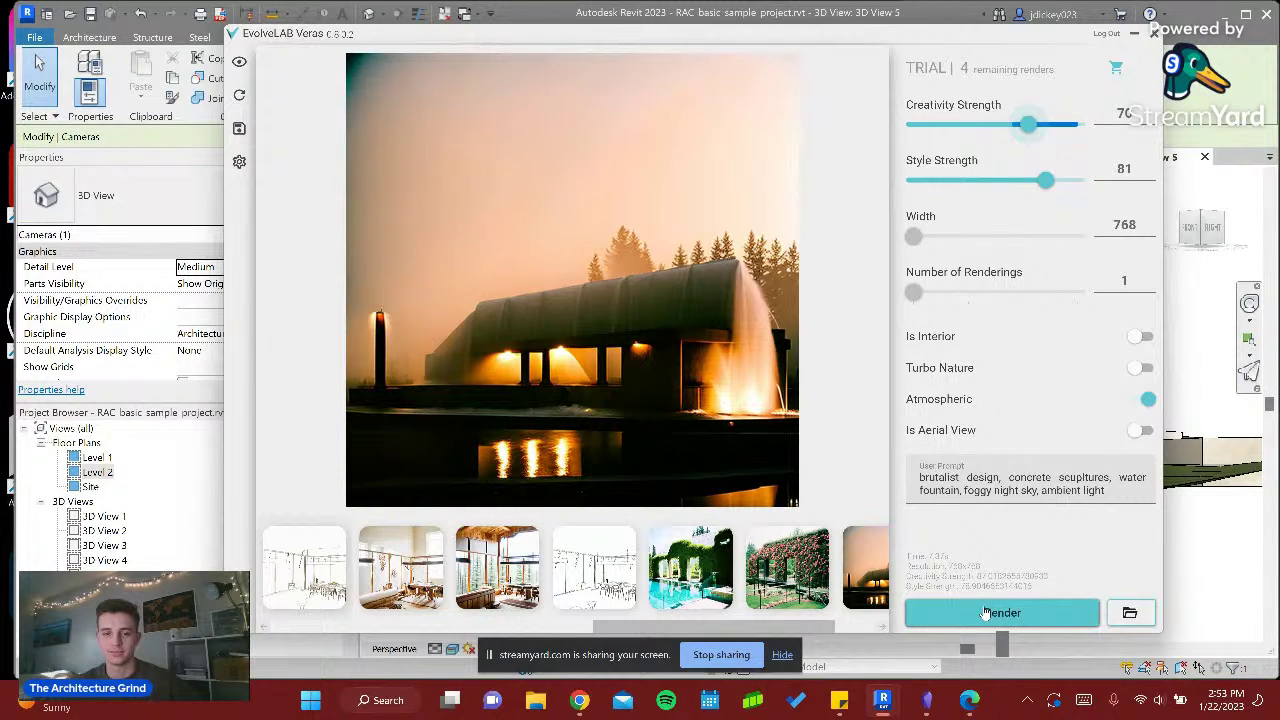
- Remove "foggy" from the prompt so it asks for a night sky, and render the house again
{"action": "left_click", "coordinate": [1038, 490]}
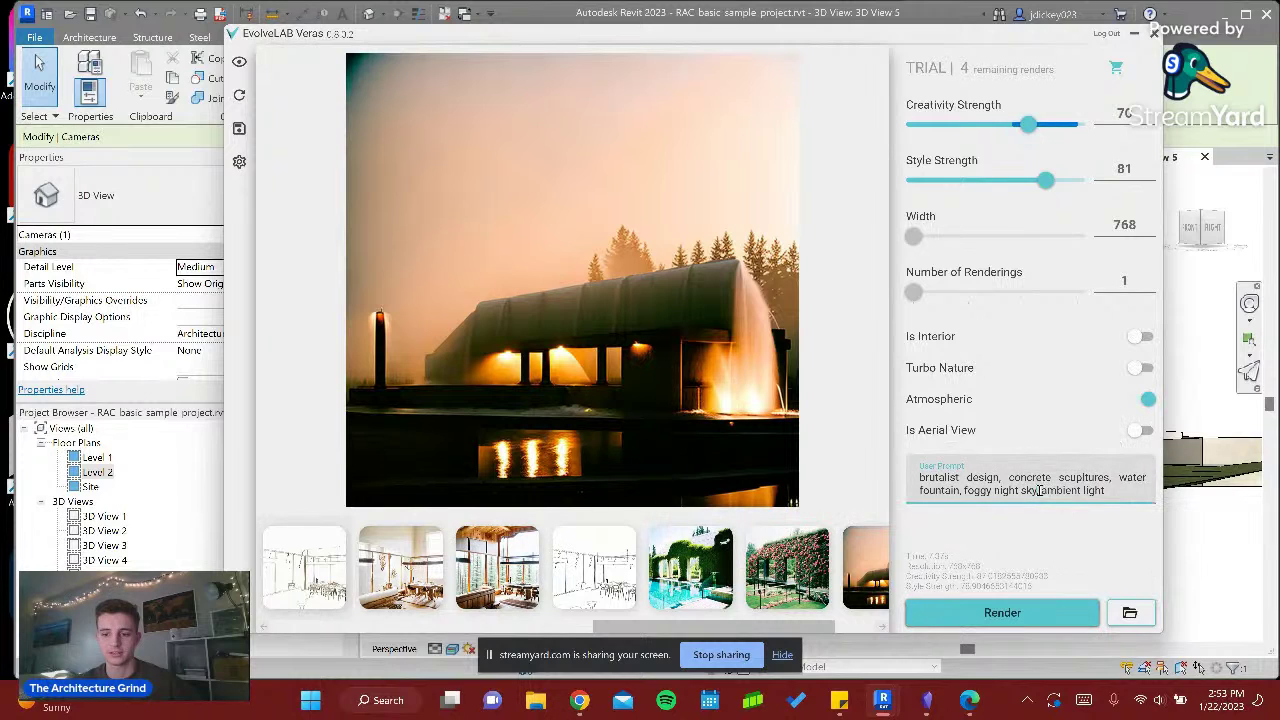
{"action": "left_click_drag", "start_coordinate": [991, 490], "coordinate": [962, 493]}
{"action": "key", "text": "BackSpace"}
{"action": "type", "text": ","}
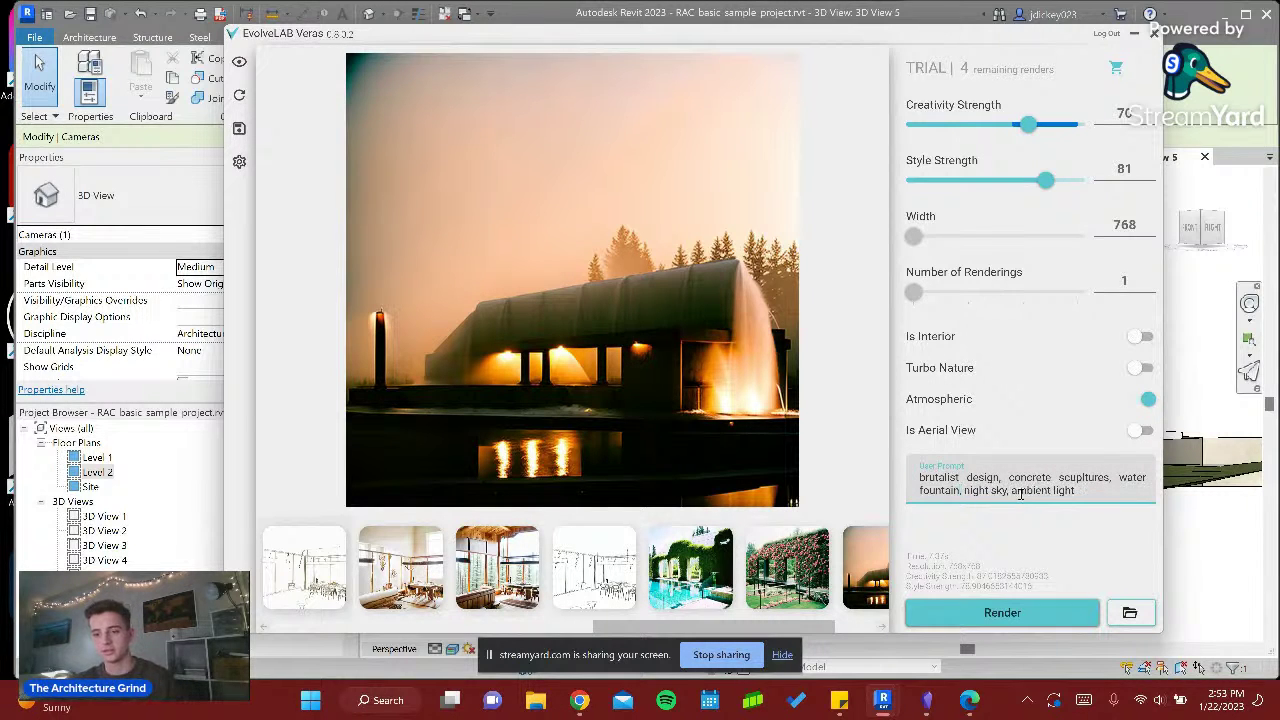
{"action": "left_click", "coordinate": [1024, 617]}
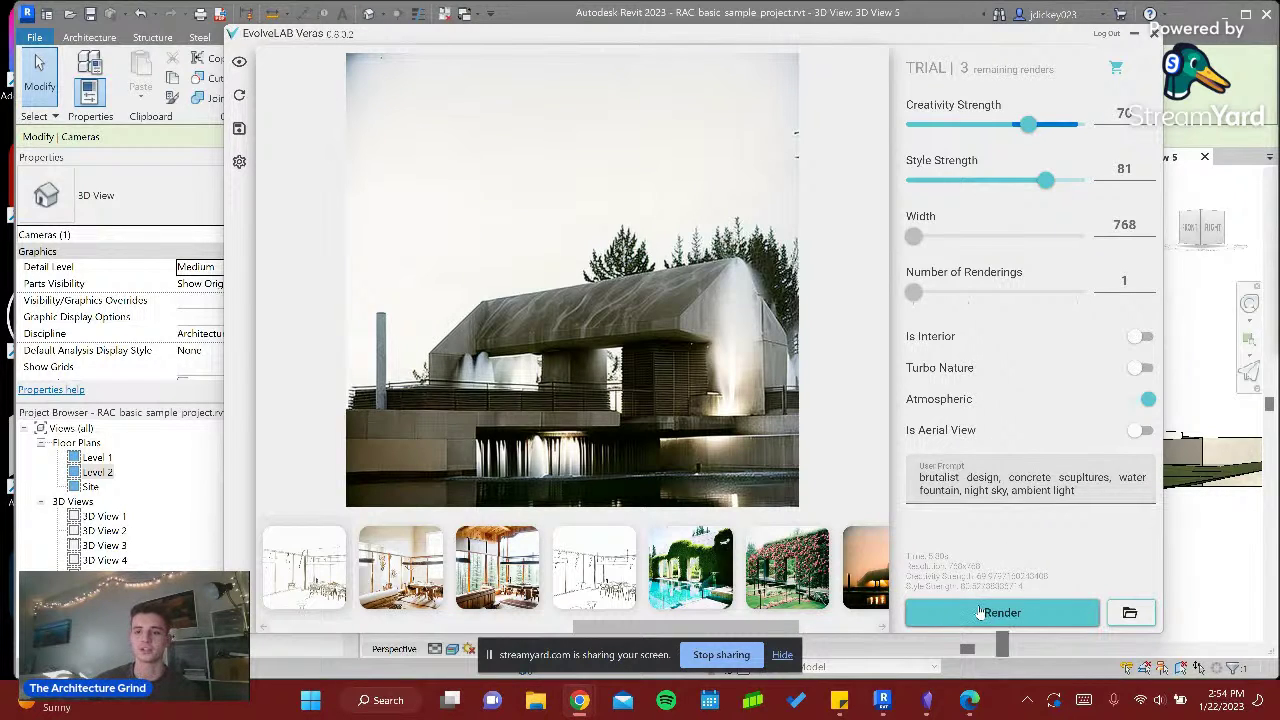
{"action": "left_click", "coordinate": [981, 613]}
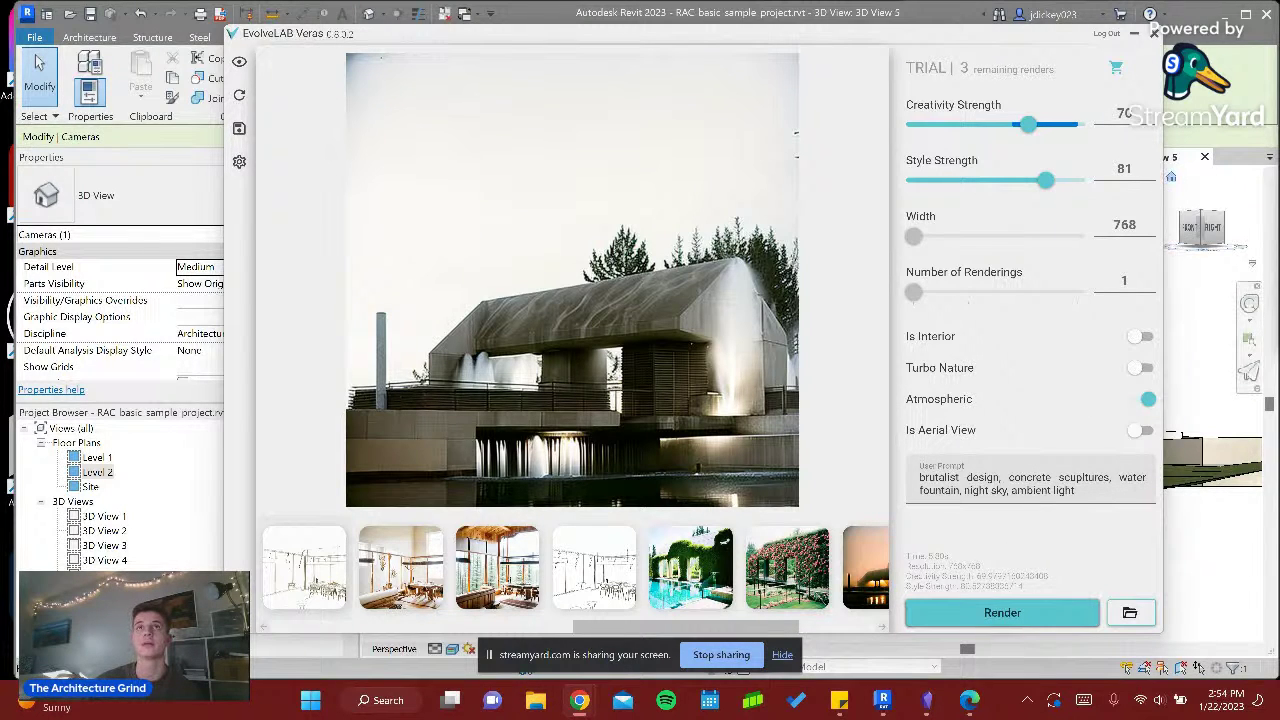